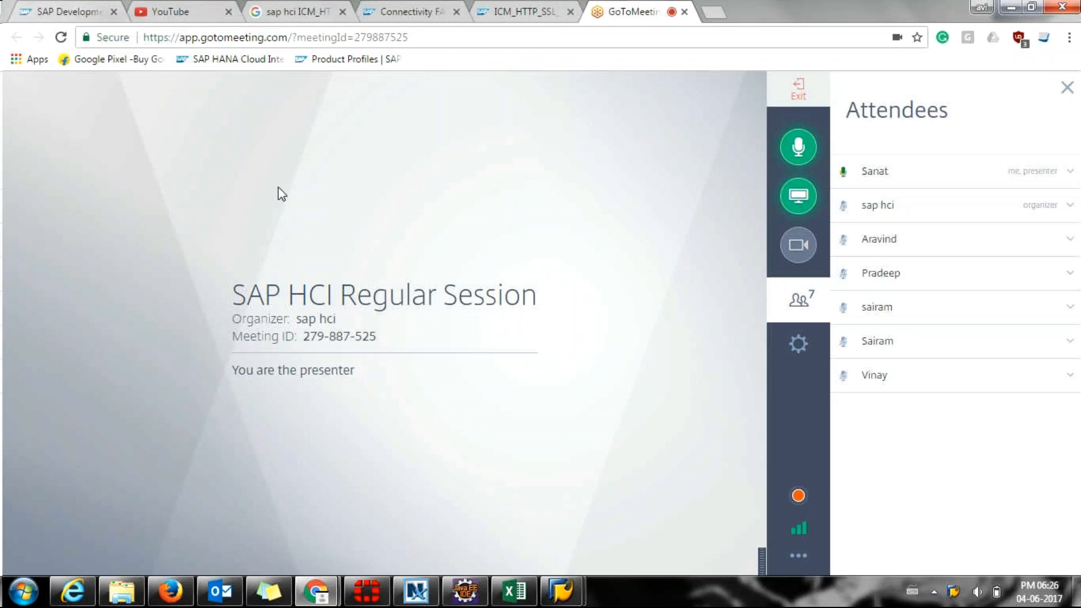
Minimize the GoToMeeting browser window so SAP Easy Access is visible.
left_click(1012, 6)
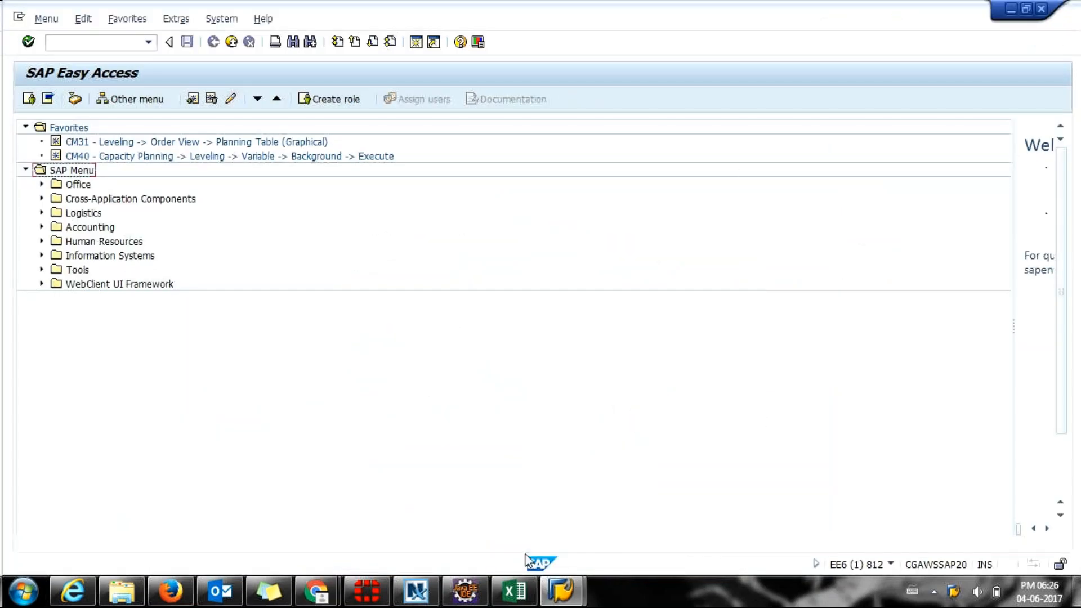
Bring SAP Easy Access forward from the taskbar, then switch to Eclipse Integration Designer.
mouse_move(501, 597)
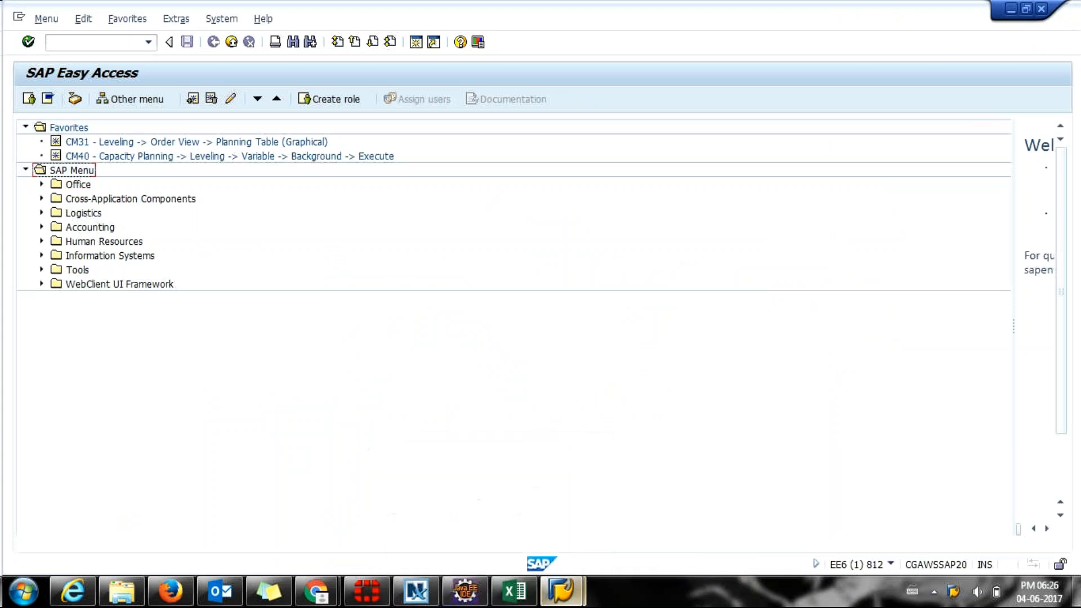
left_click(565, 593)
left_click(603, 519)
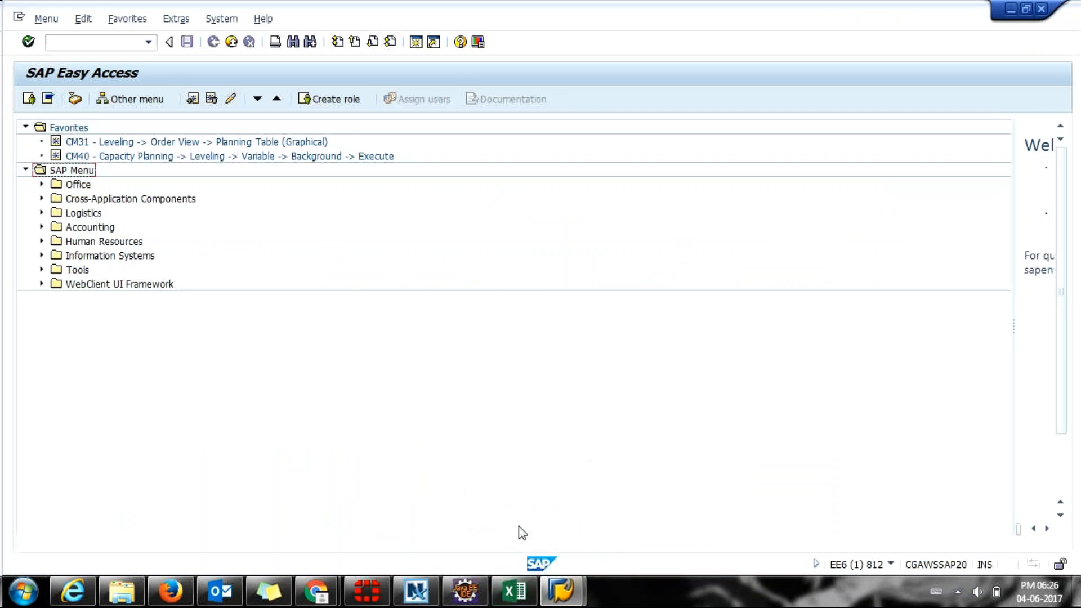
left_click(473, 600)
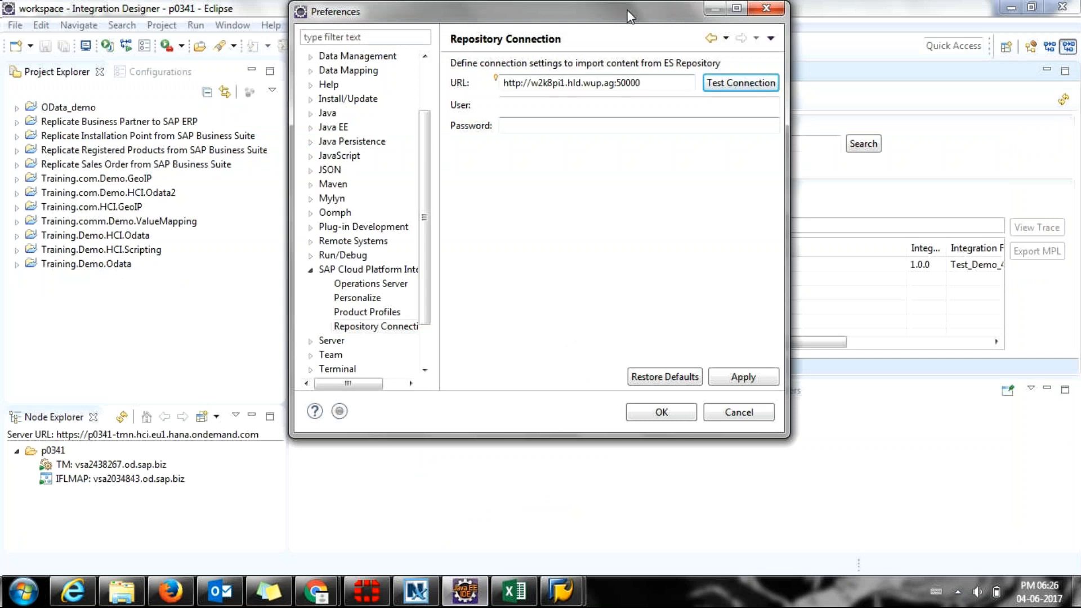
Enter the ES Repository user name and password and save the connection preferences.
left_click_drag(626, 9, 680, 14)
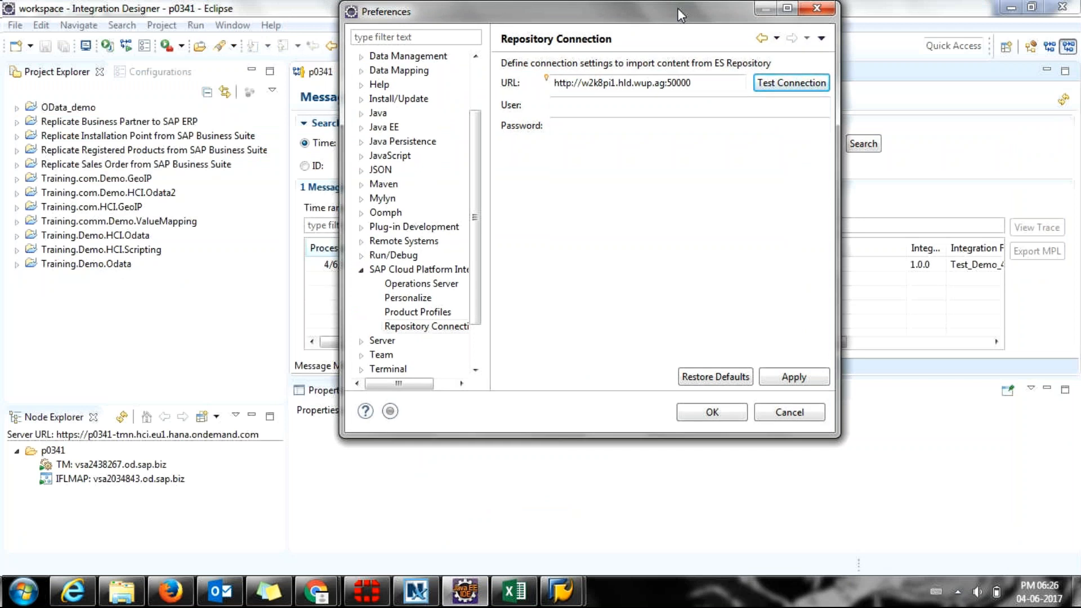
left_click(633, 101)
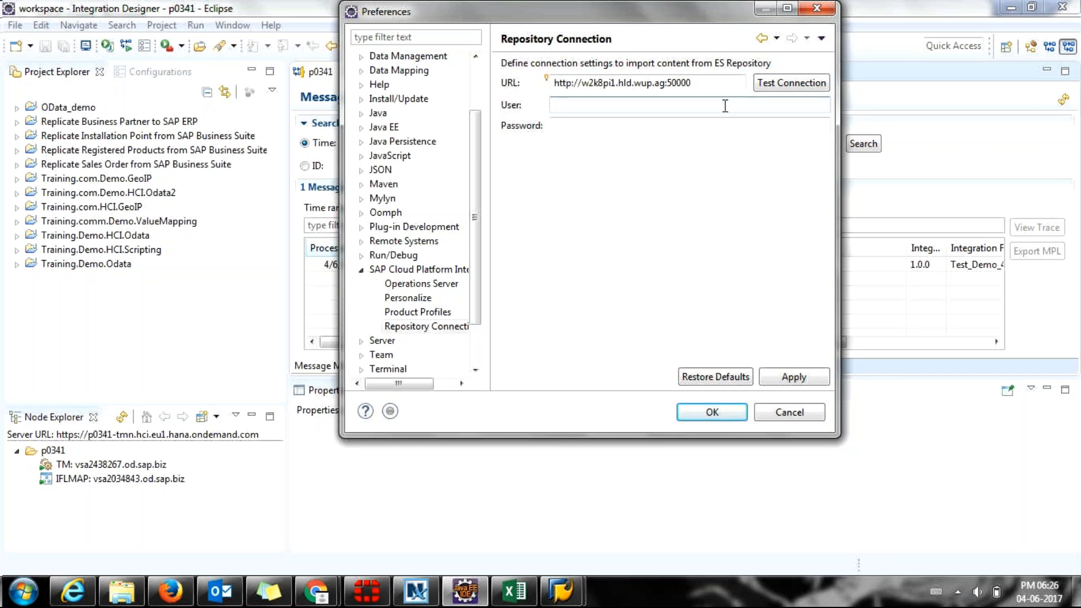
type("AJN")
key("Tab")
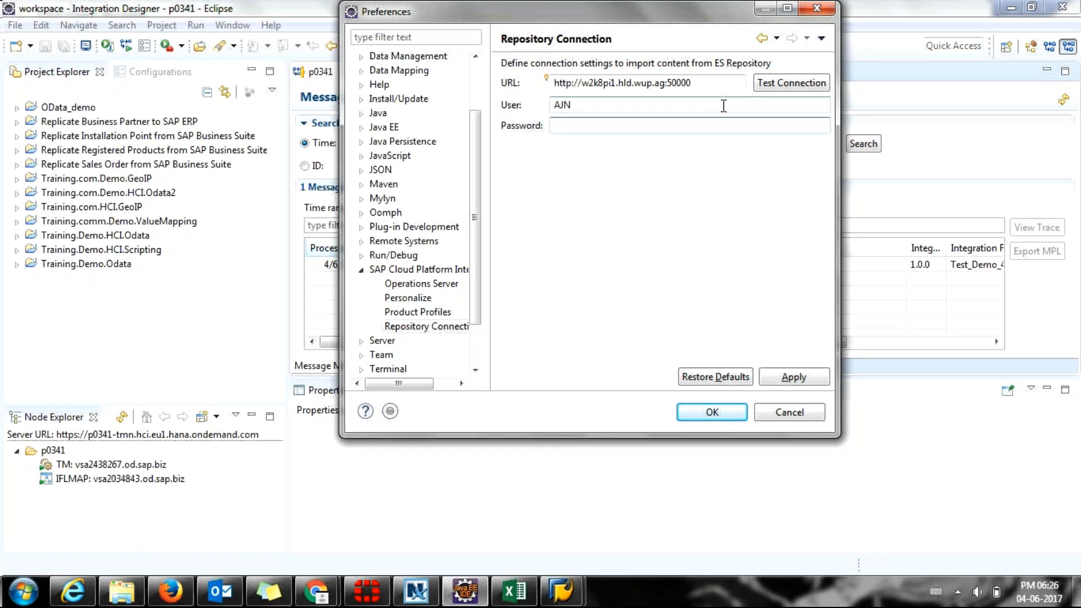
type("********")
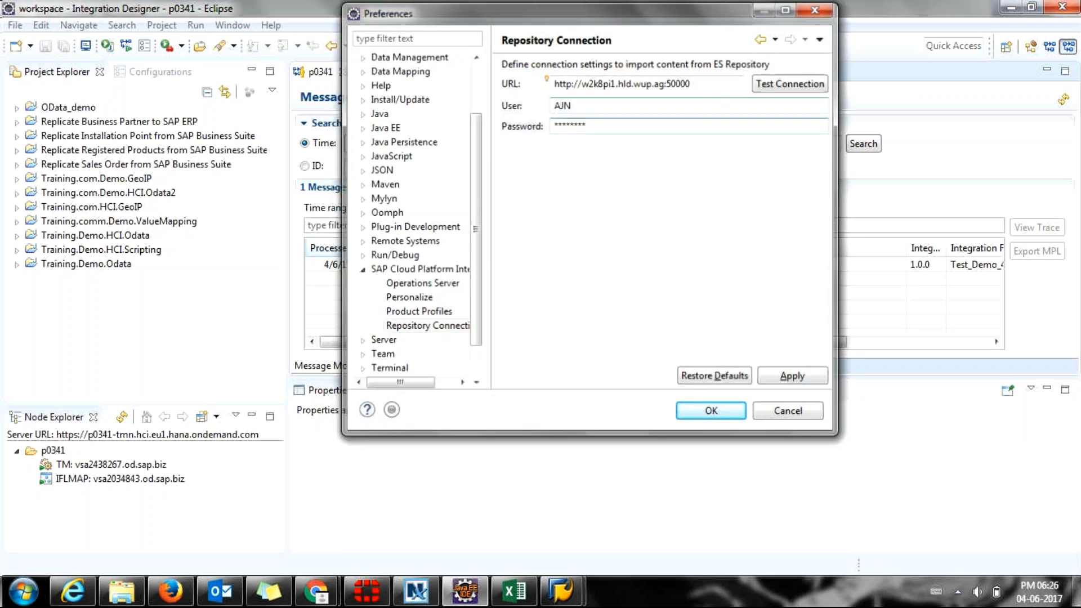
key("Return")
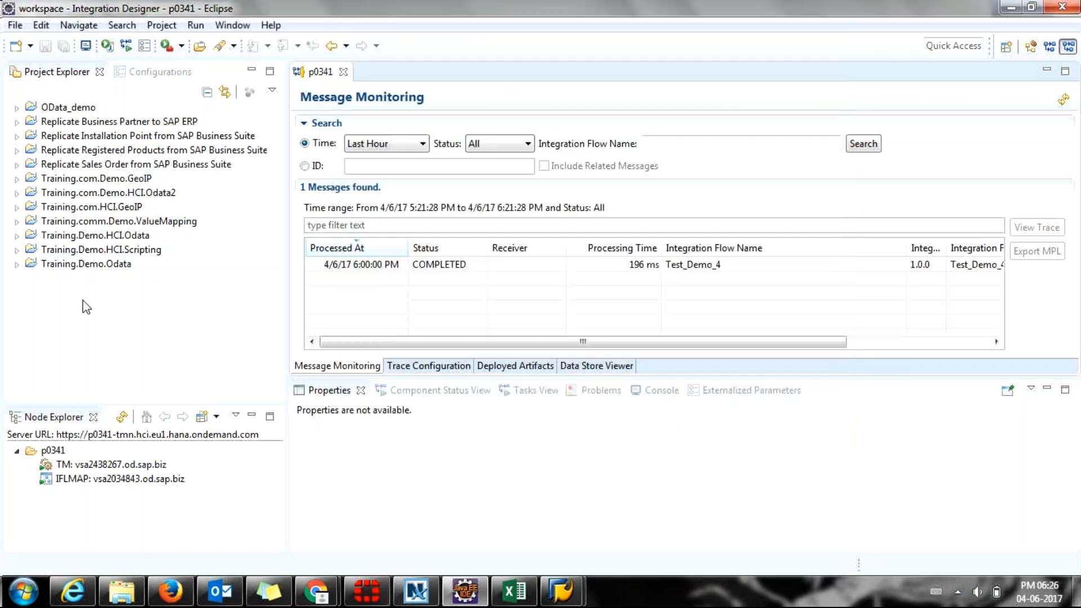
left_click(232, 25)
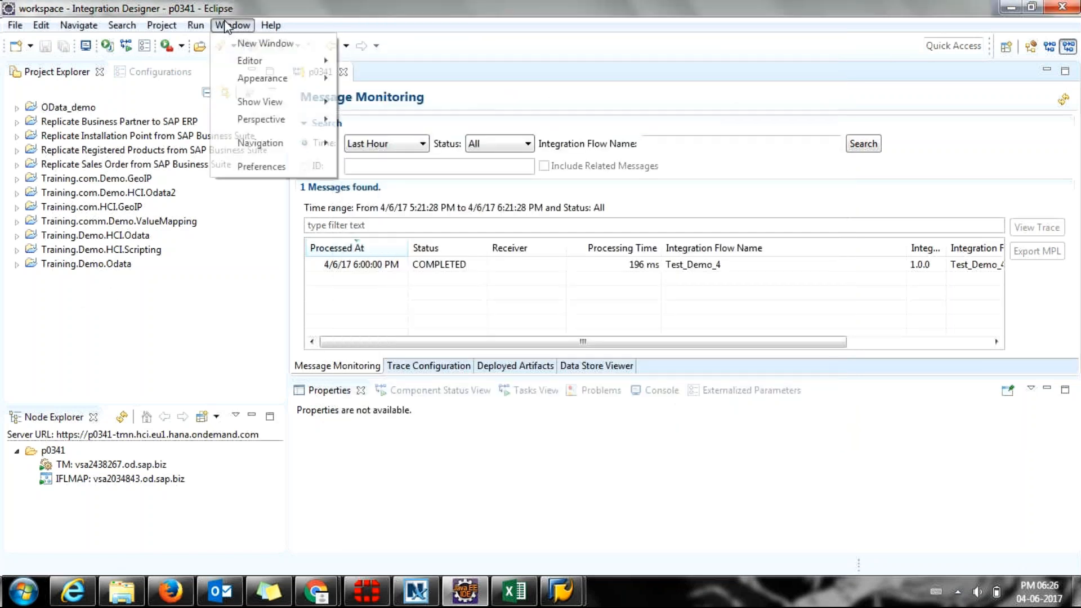
left_click(24, 342)
right_click(43, 290)
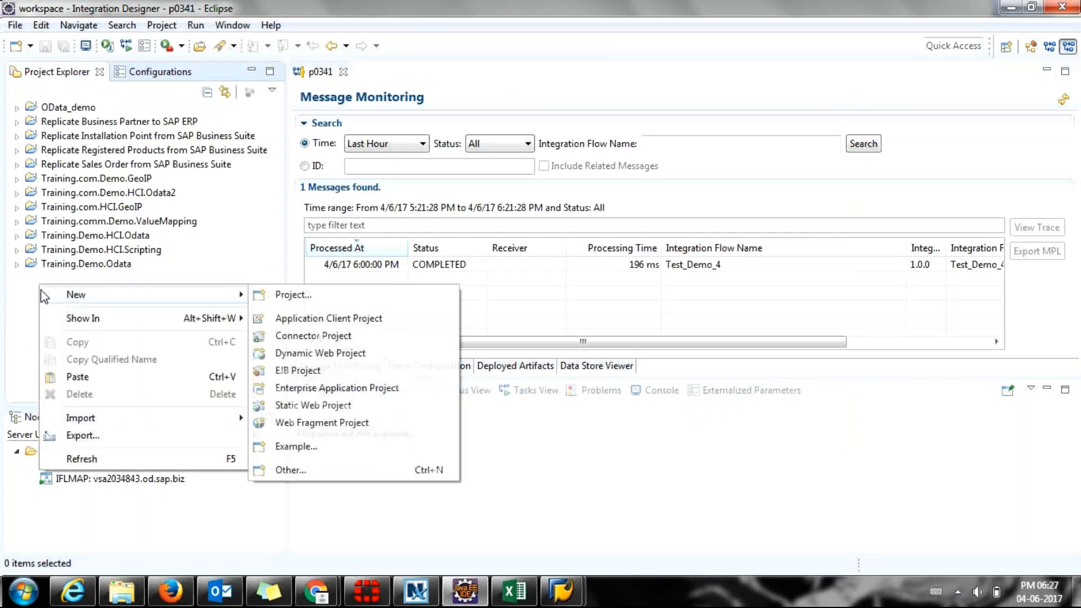
mouse_move(60, 421)
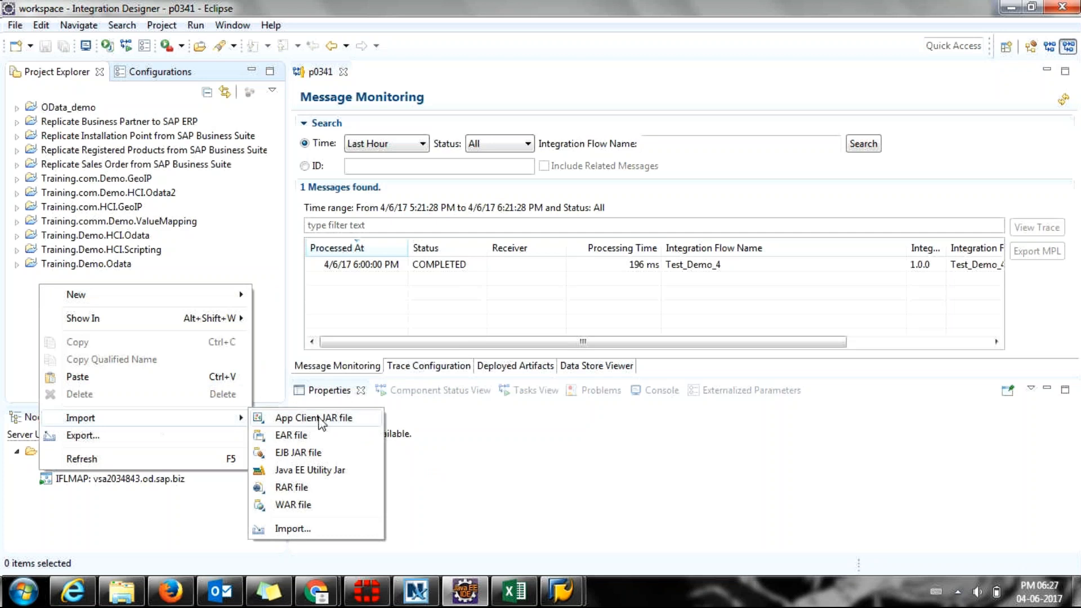
left_click(332, 531)
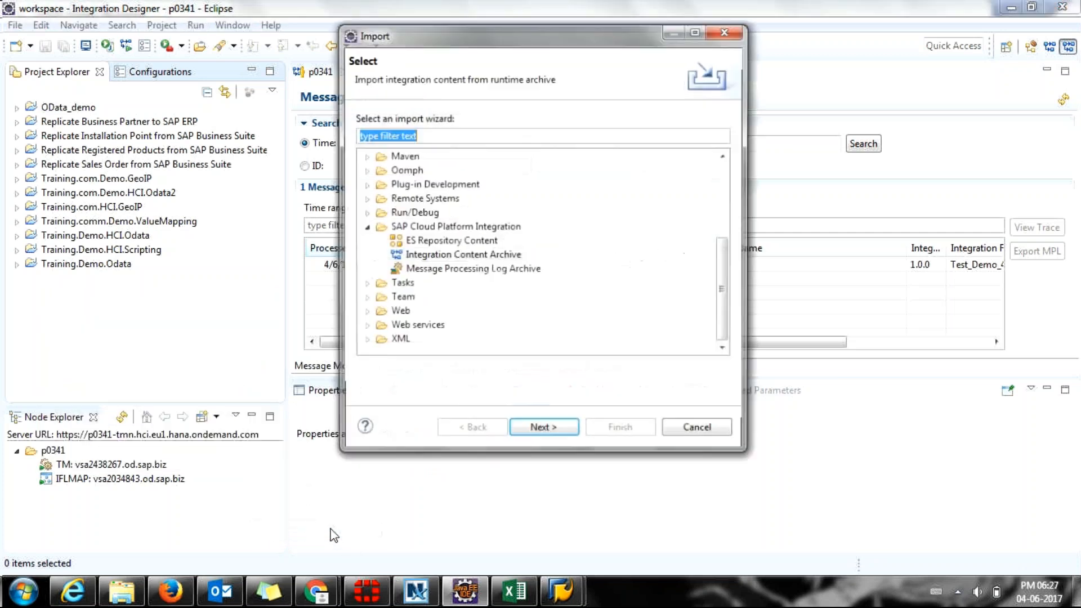
left_click(420, 256)
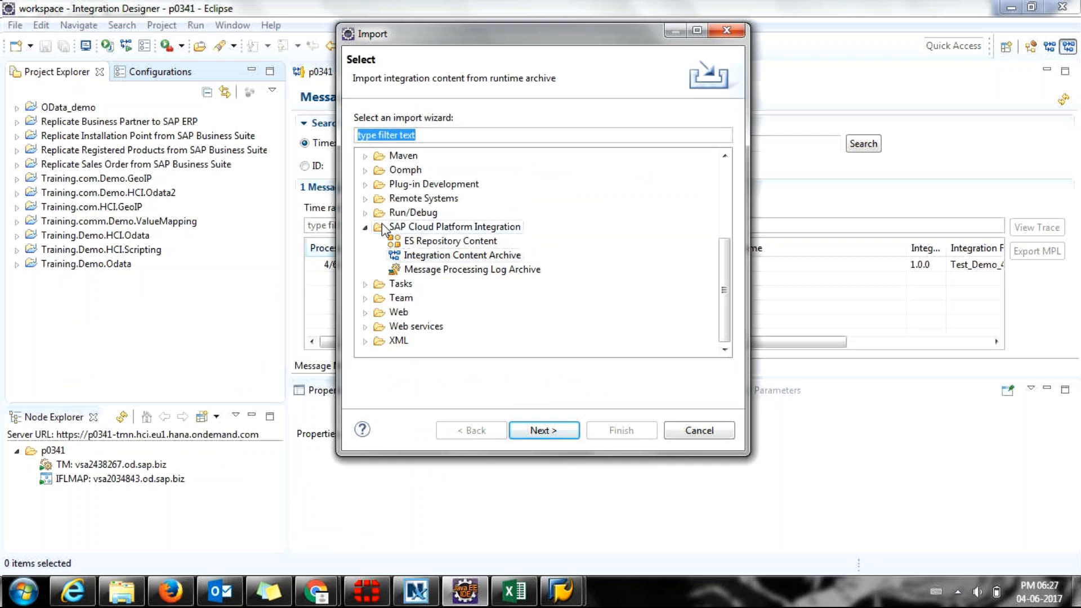
left_click(433, 228)
left_click(432, 243)
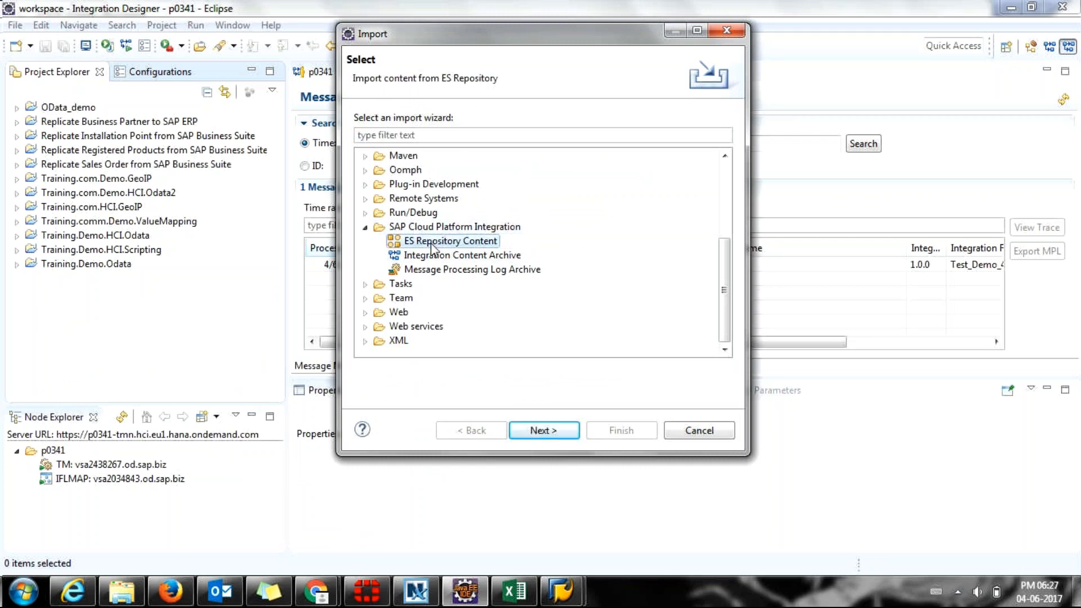
left_click(533, 430)
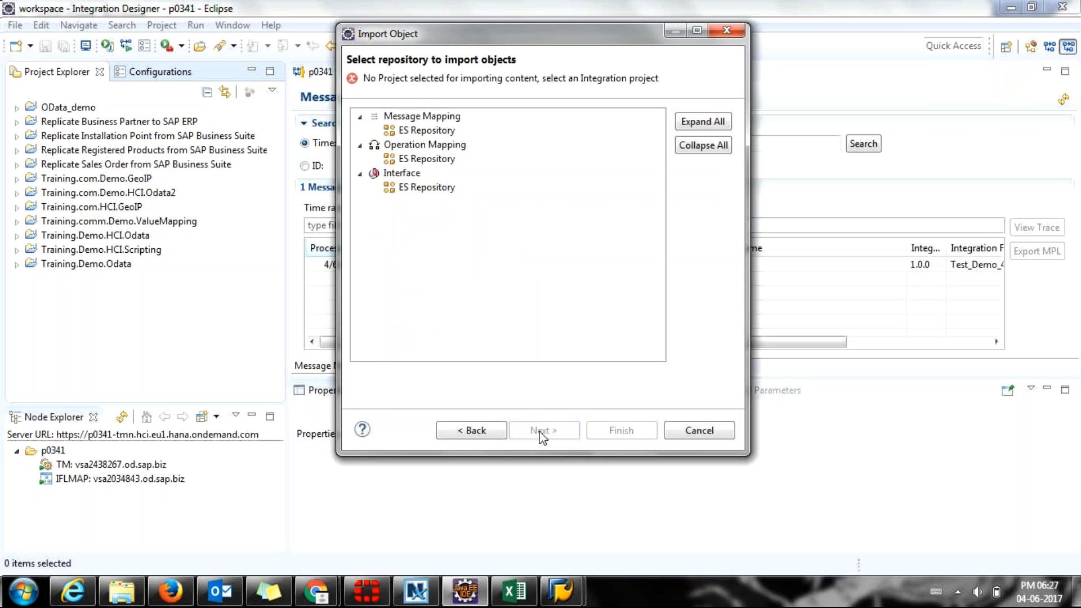
left_click(699, 430)
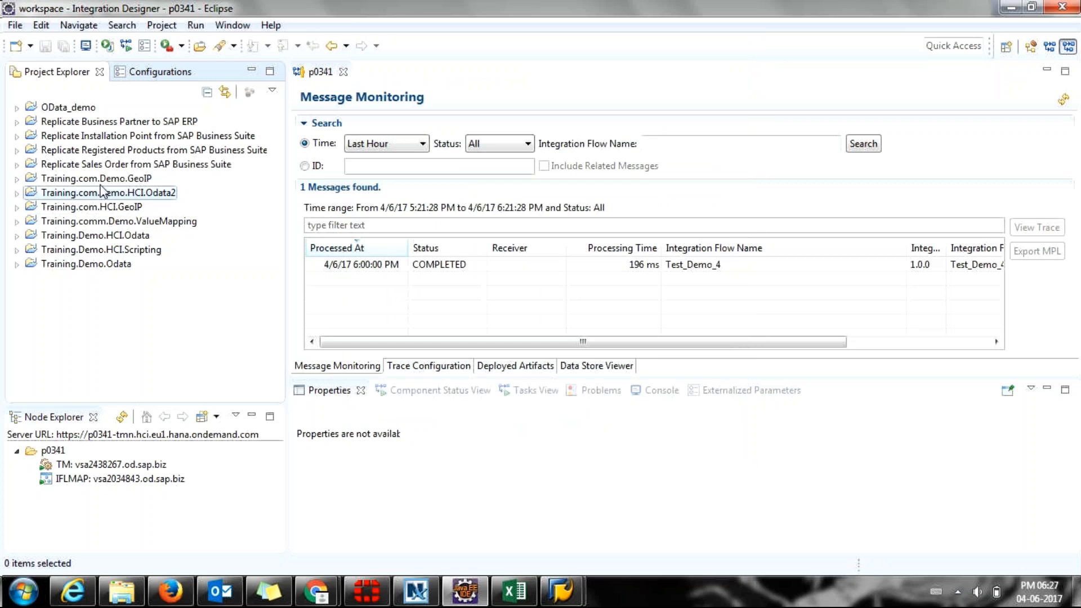
left_click(104, 179)
left_click(98, 236)
left_click(107, 179)
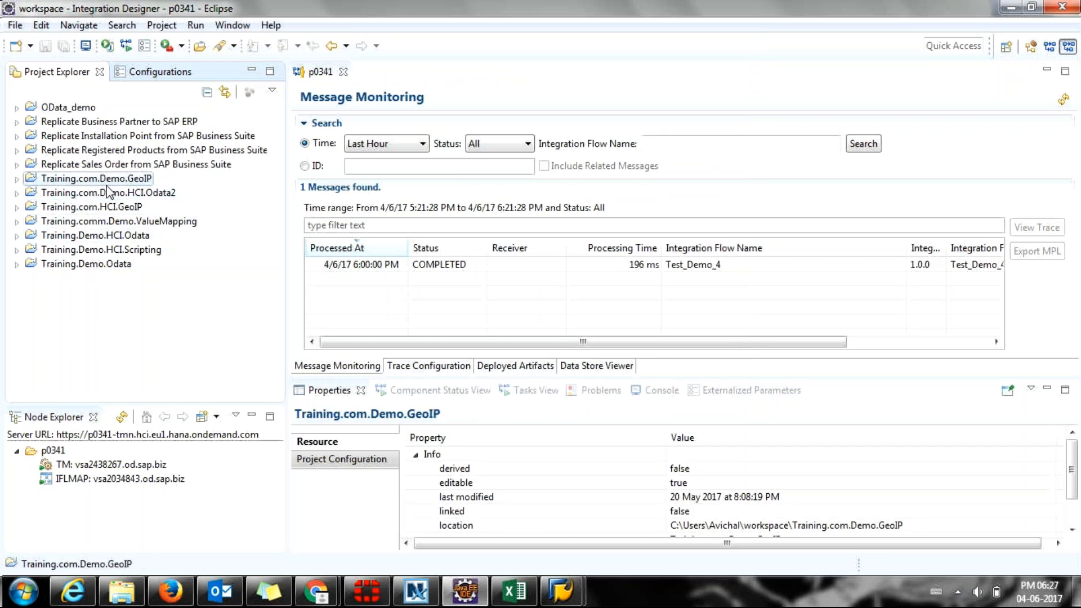
left_click(109, 193)
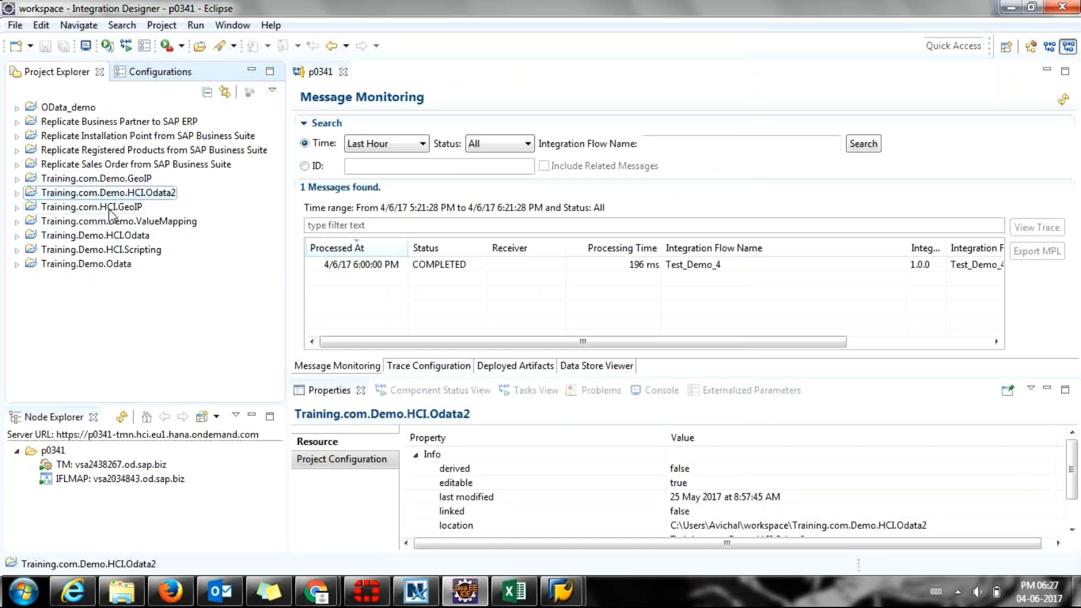
left_click(113, 222)
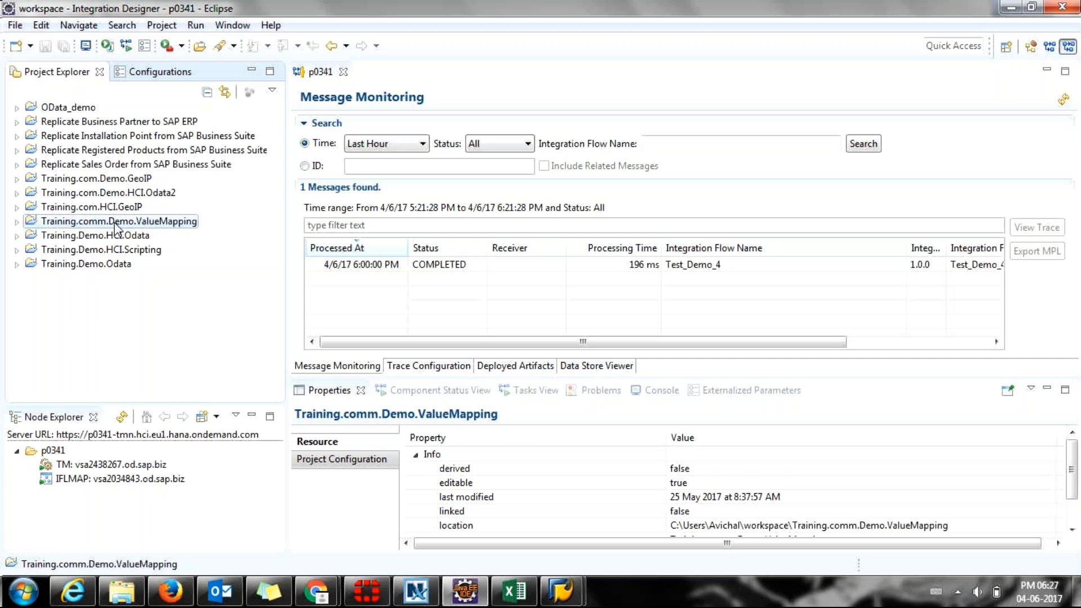
right_click(115, 227)
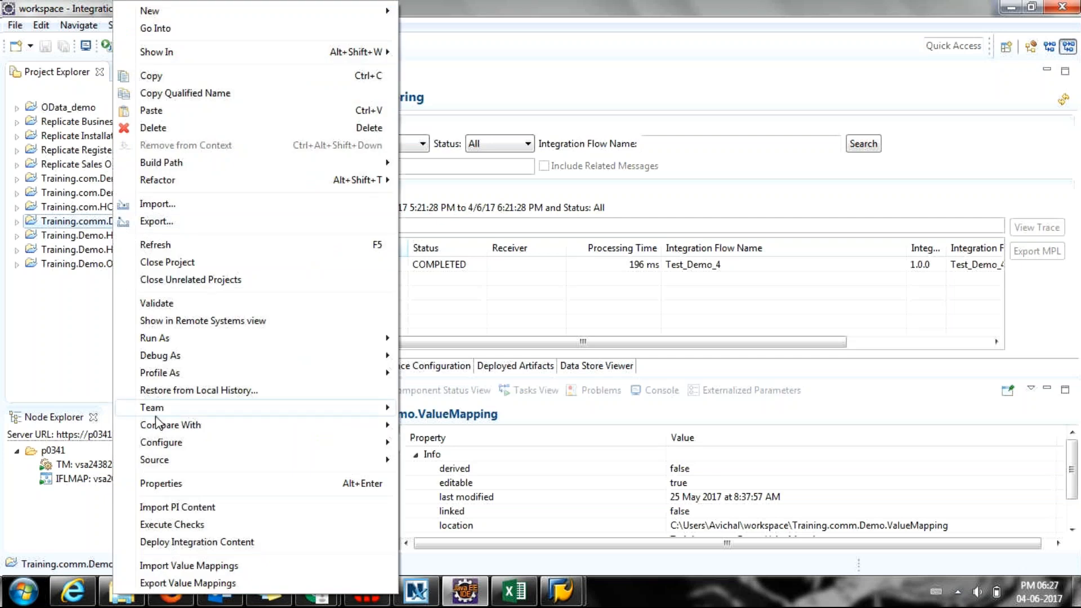
left_click(177, 207)
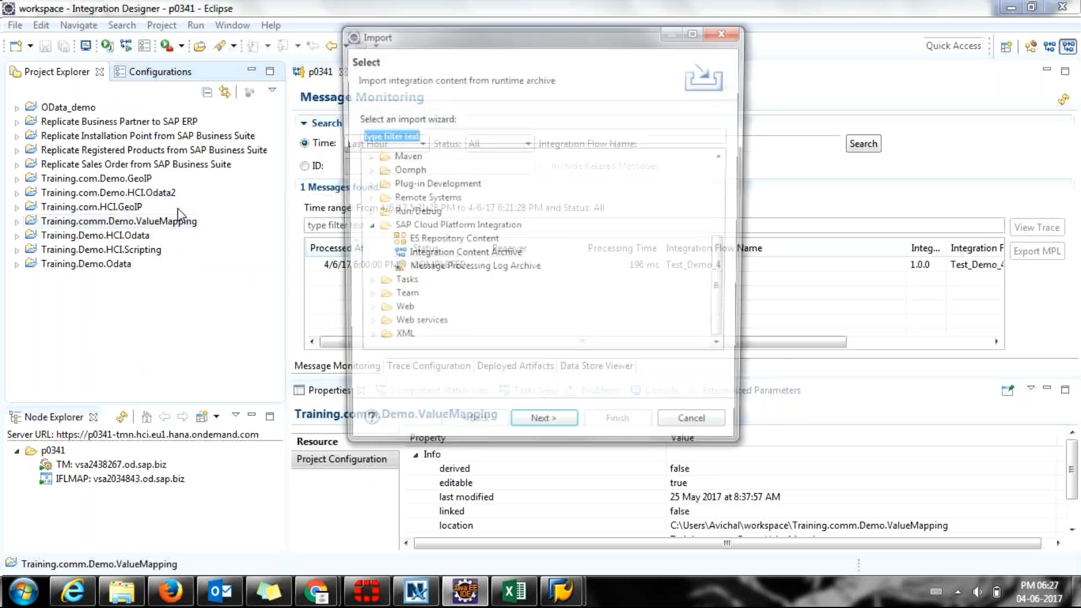
left_click(462, 241)
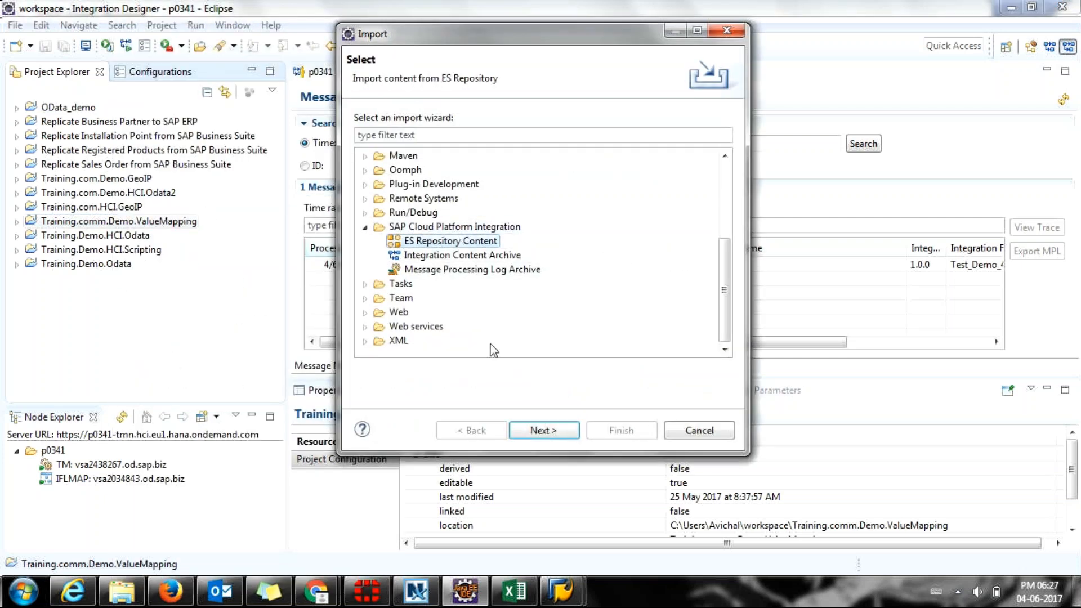
left_click(541, 430)
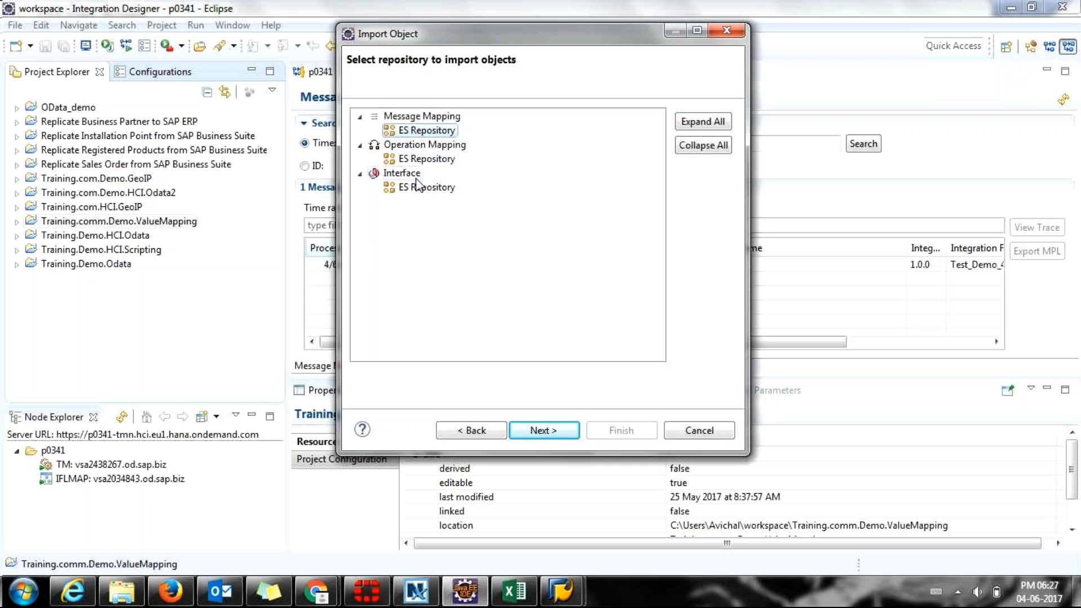
left_click(418, 188)
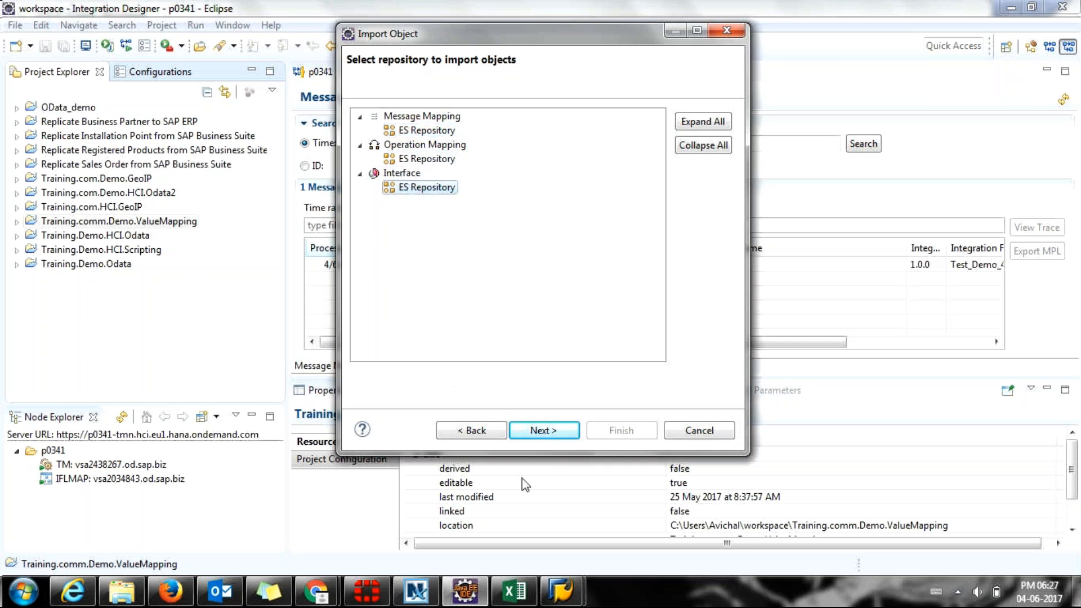
left_click(533, 431)
left_click_drag(416, 37, 363, 35)
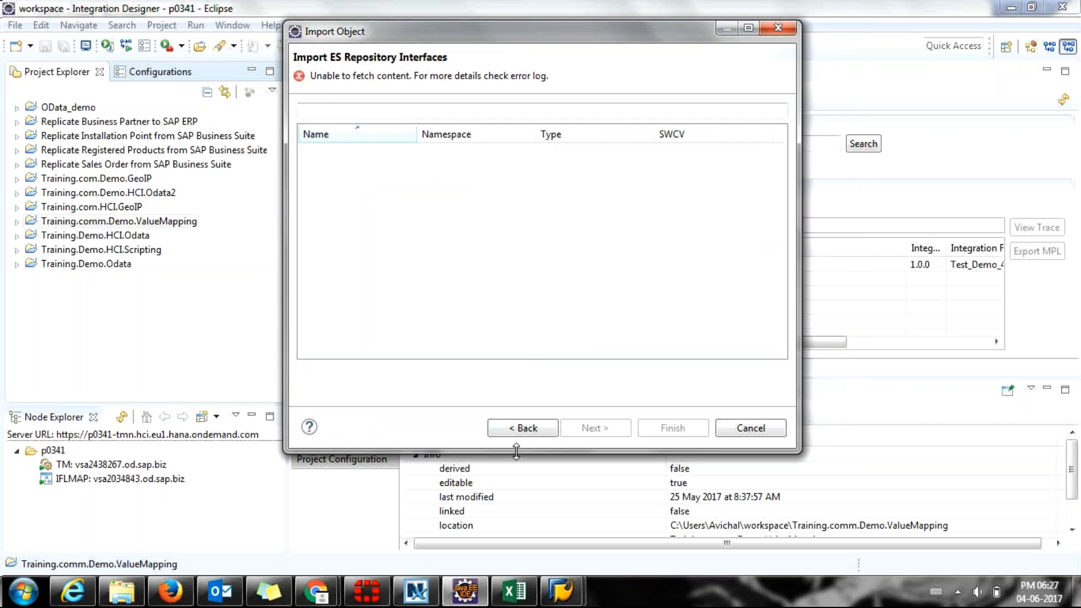
left_click(523, 430)
left_click(361, 152)
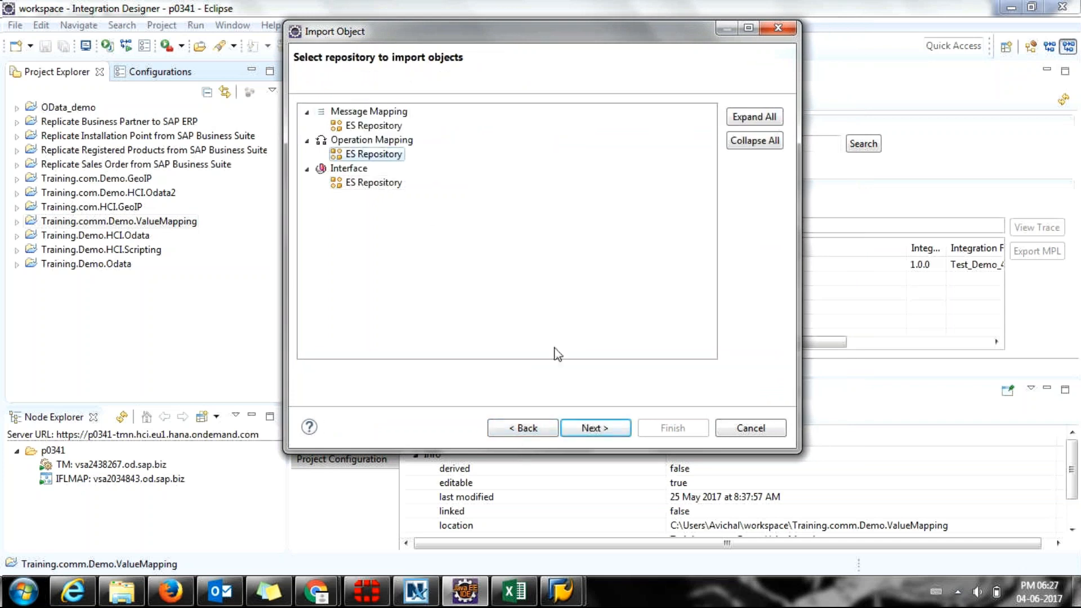
left_click(578, 433)
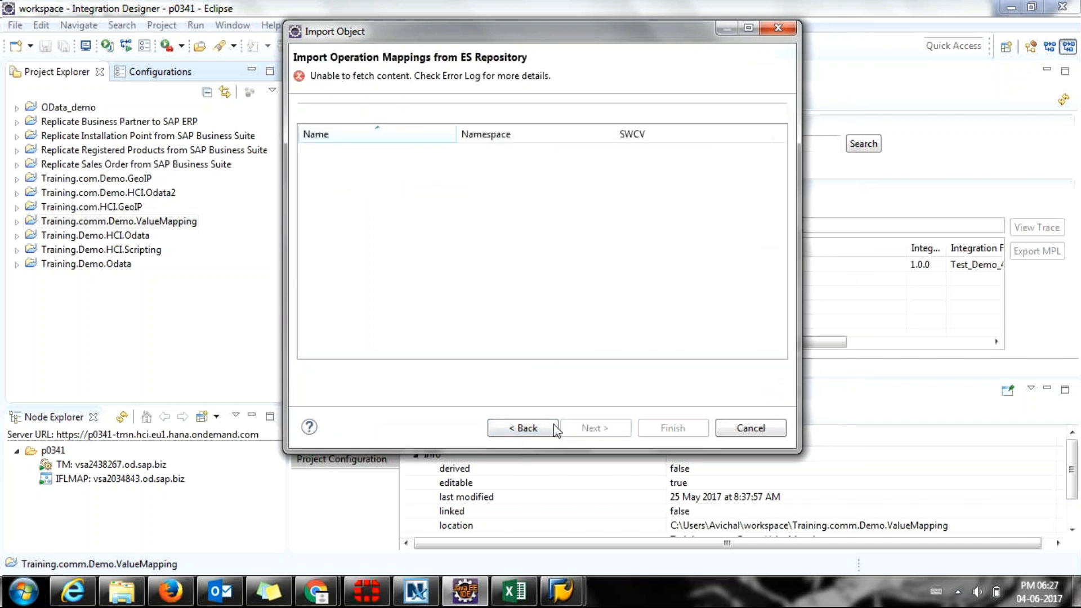
left_click(523, 429)
left_click(751, 429)
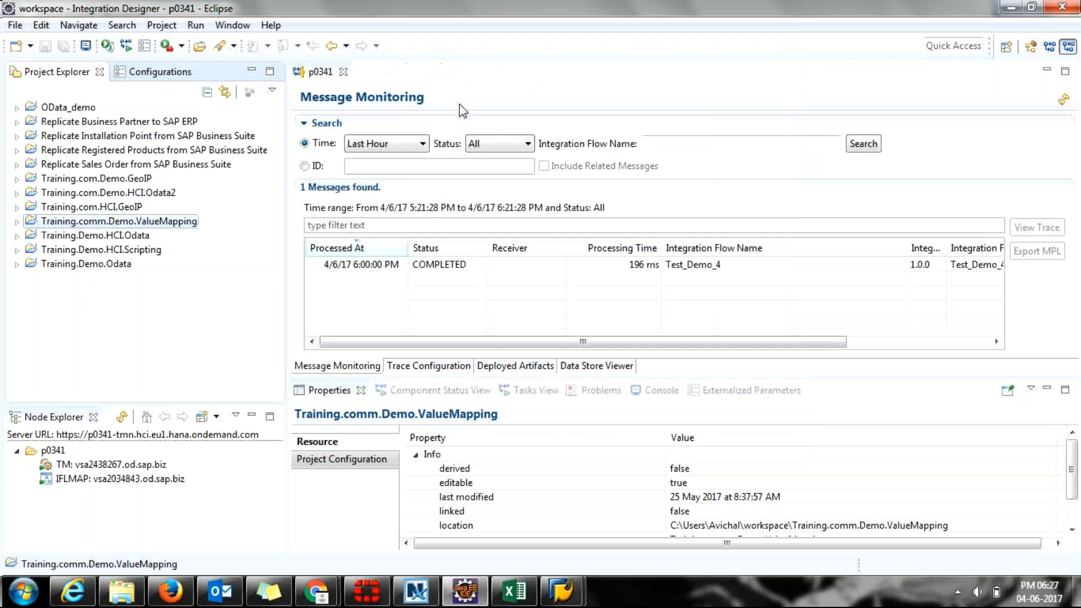
Open the Repository Connection preferences and review the ES Repository URL and user.
left_click(216, 25)
mouse_move(172, 28)
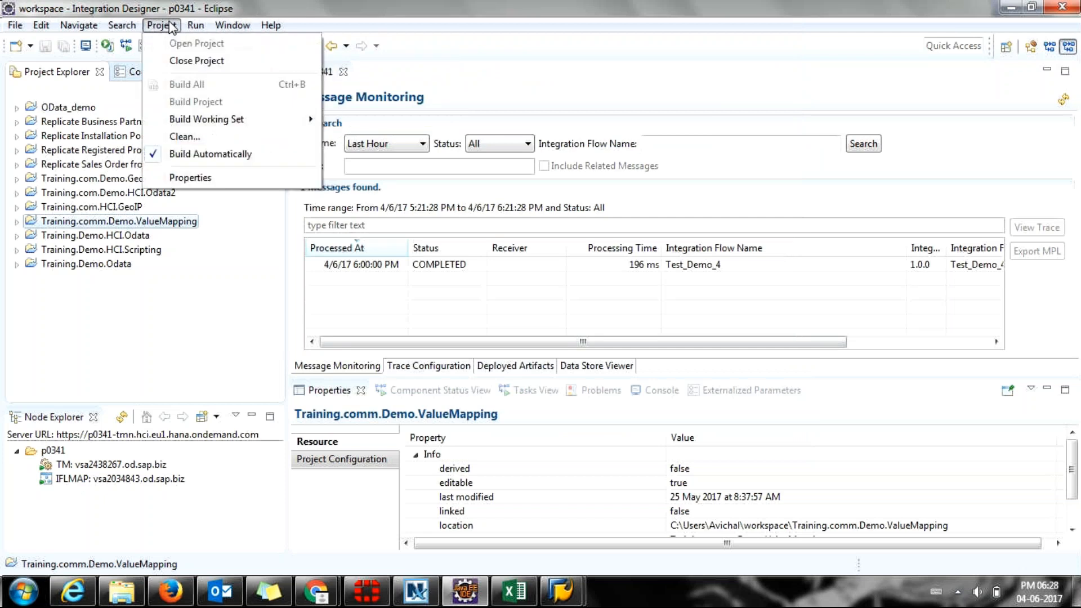
left_click(249, 167)
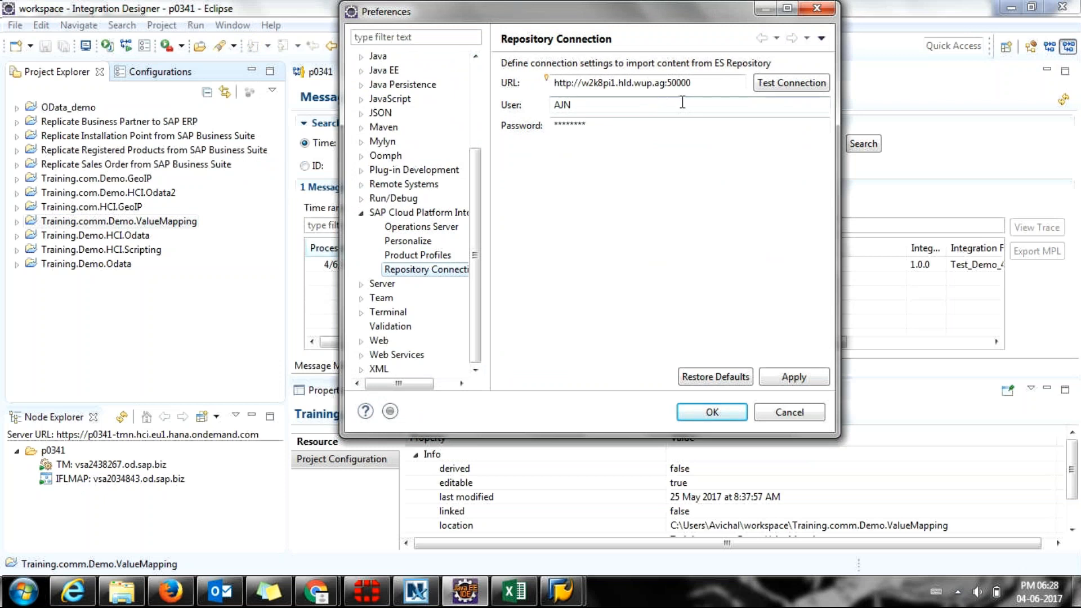
left_click(723, 82)
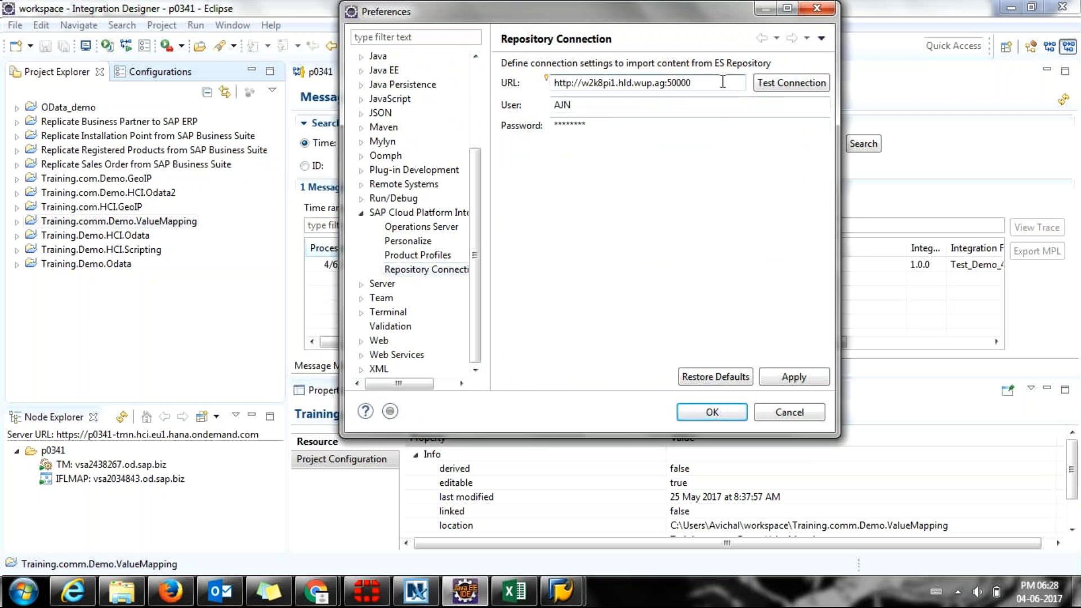
left_click_drag(722, 82, 543, 72)
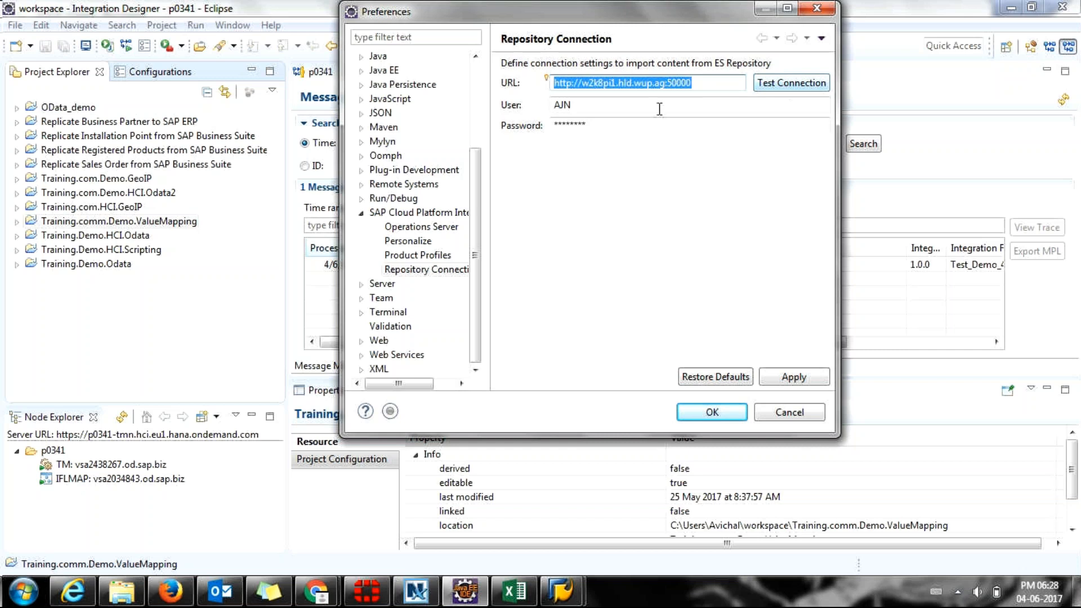
left_click(656, 105)
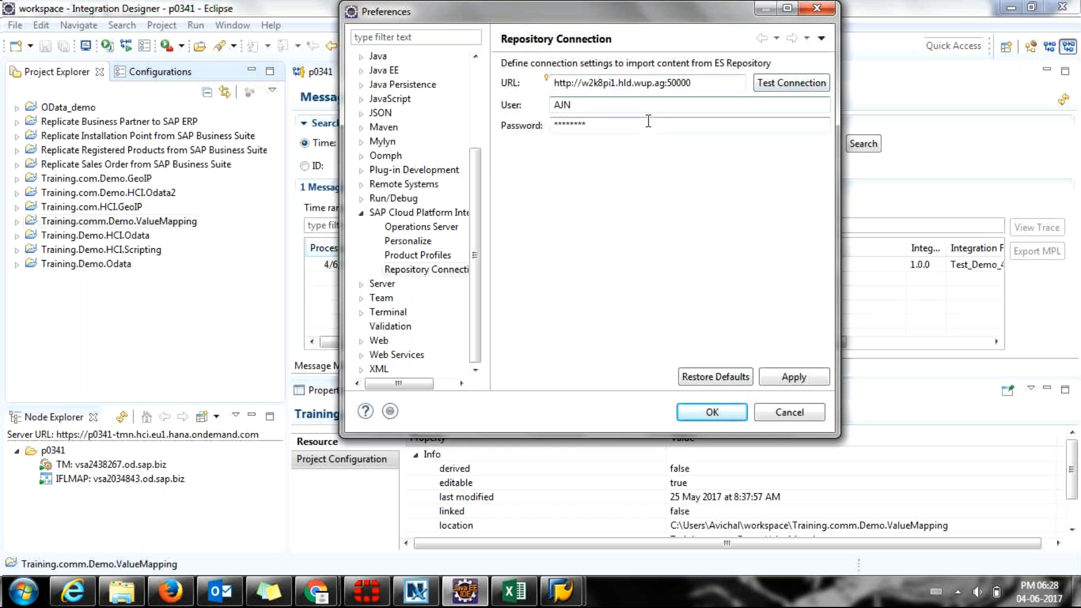
Check the sticky notes and re-enter the ES Repository password.
left_click(265, 599)
left_click(265, 598)
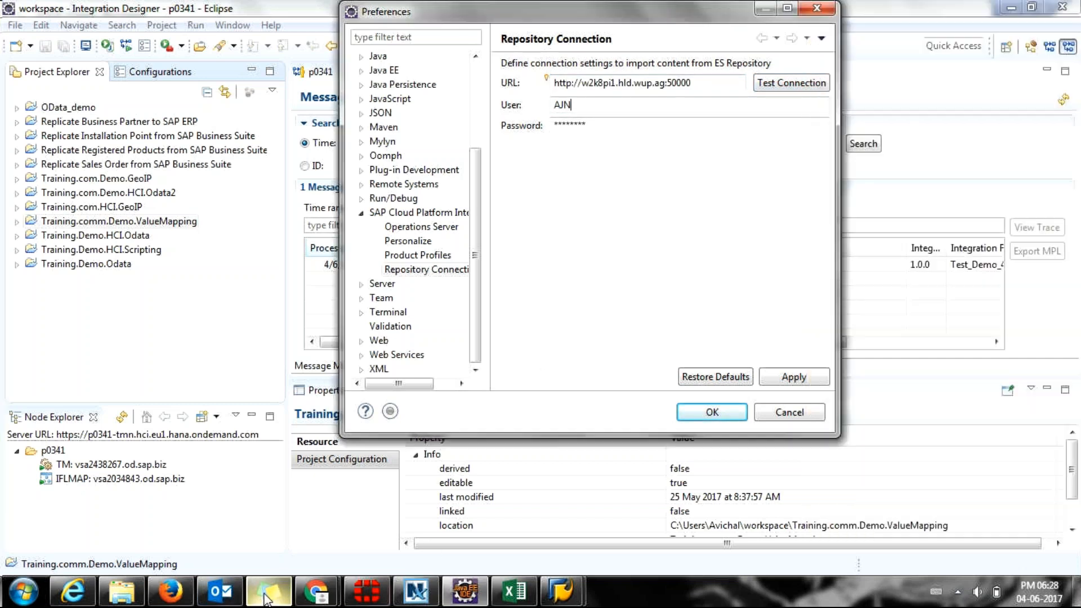
left_click(609, 126)
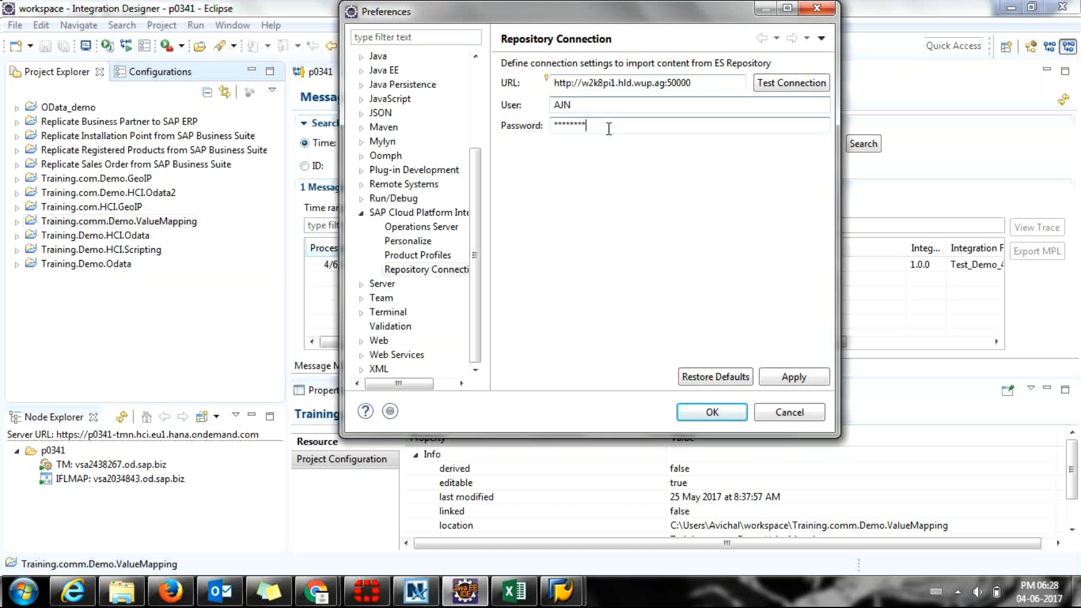
left_click_drag(609, 126, 515, 119)
key("BackSpace")
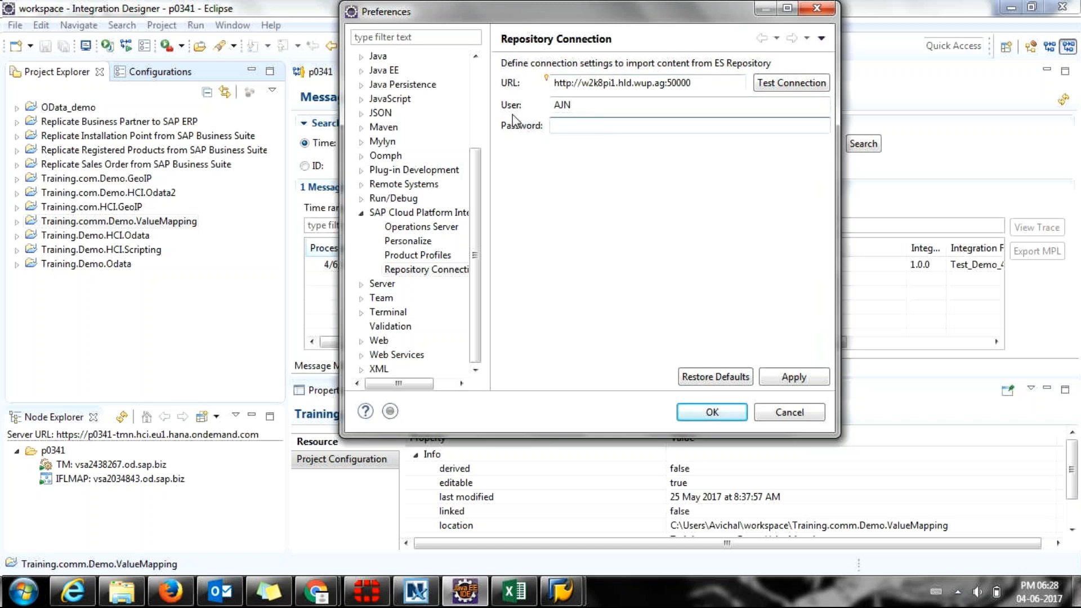
type("**")
Test the ES Repository connection successfully, then apply and save the settings.
left_click(810, 83)
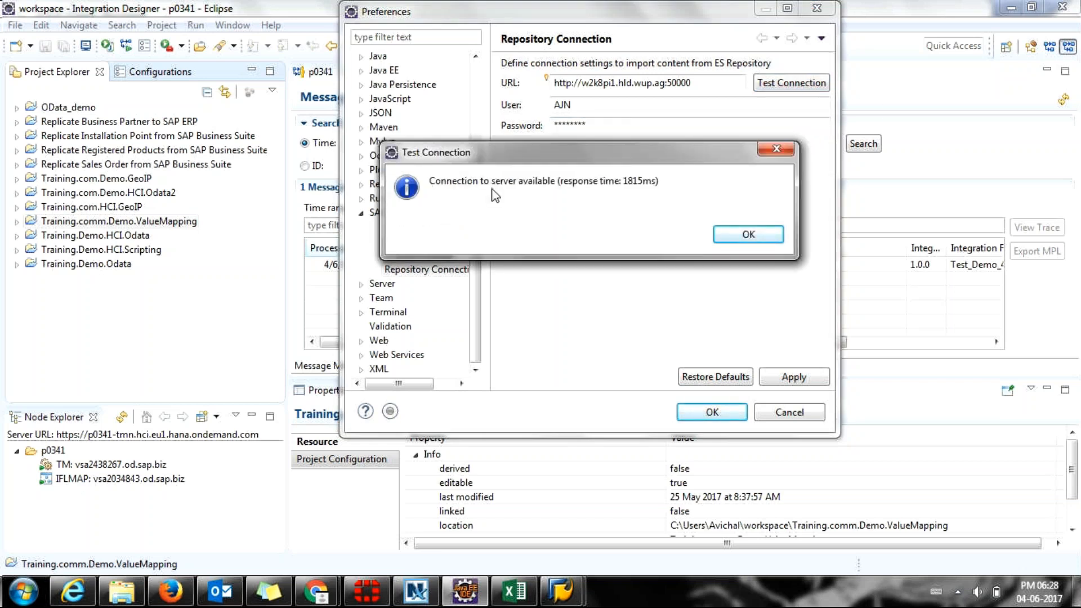
left_click(754, 237)
left_click(784, 385)
left_click(713, 412)
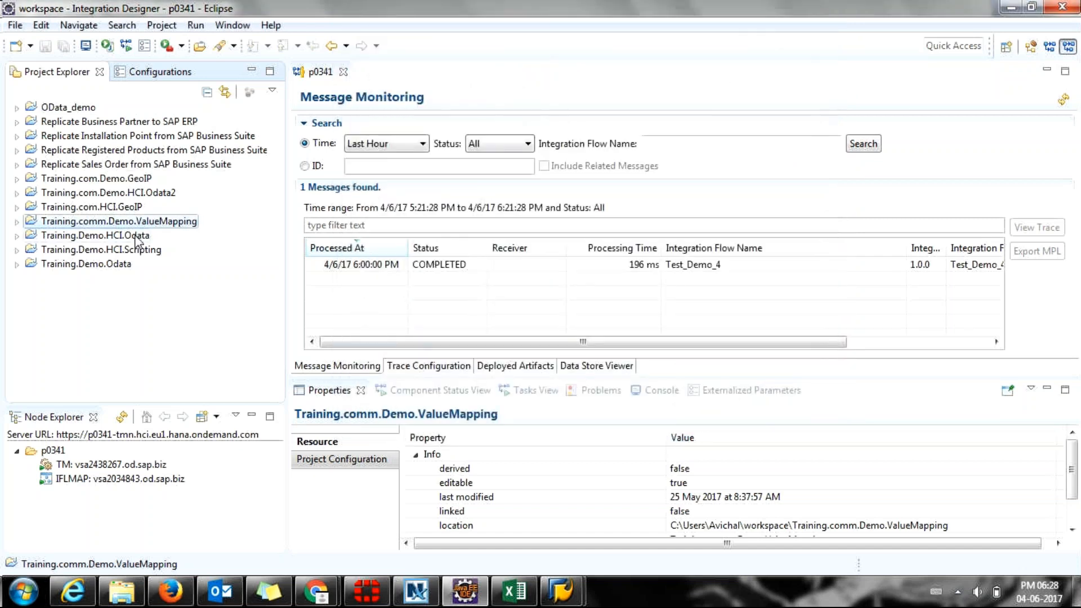
Start an ES Repository Content import into Training.comm.Demo.ValueMapping.
right_click(51, 311)
left_click(51, 311)
right_click(73, 223)
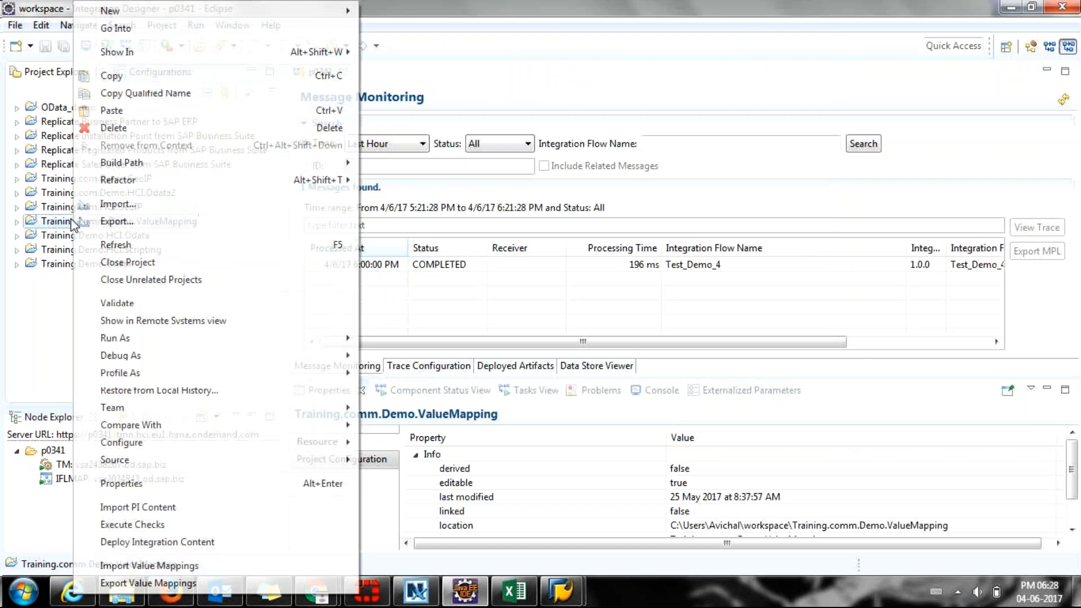
left_click(130, 208)
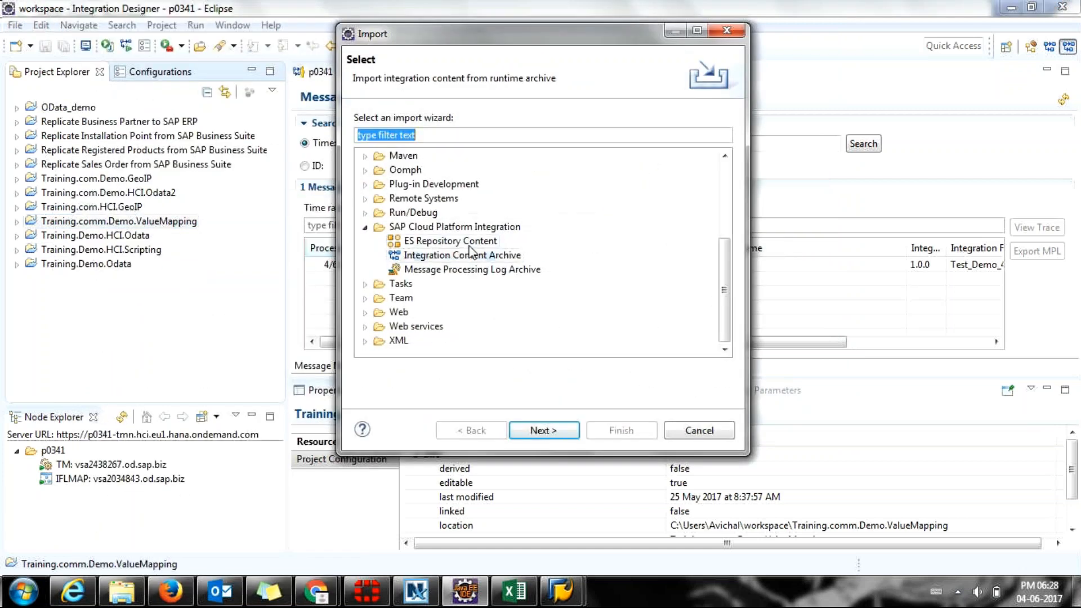
left_click(471, 242)
left_click(538, 433)
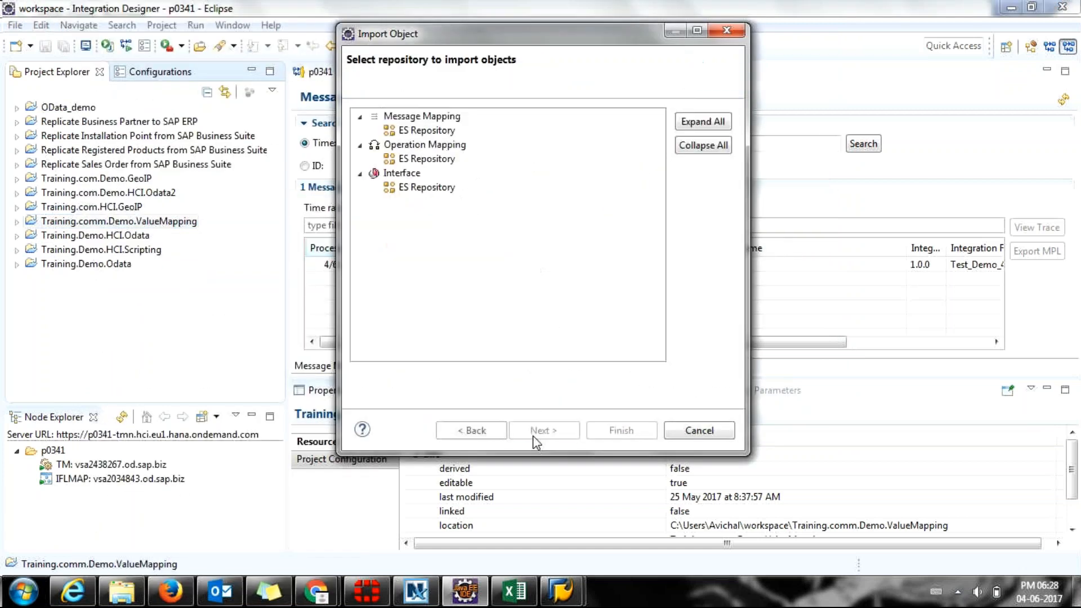
Try fetching interfaces from the ES Repository, cancel after the fetch error, and show the Console.
left_click(408, 188)
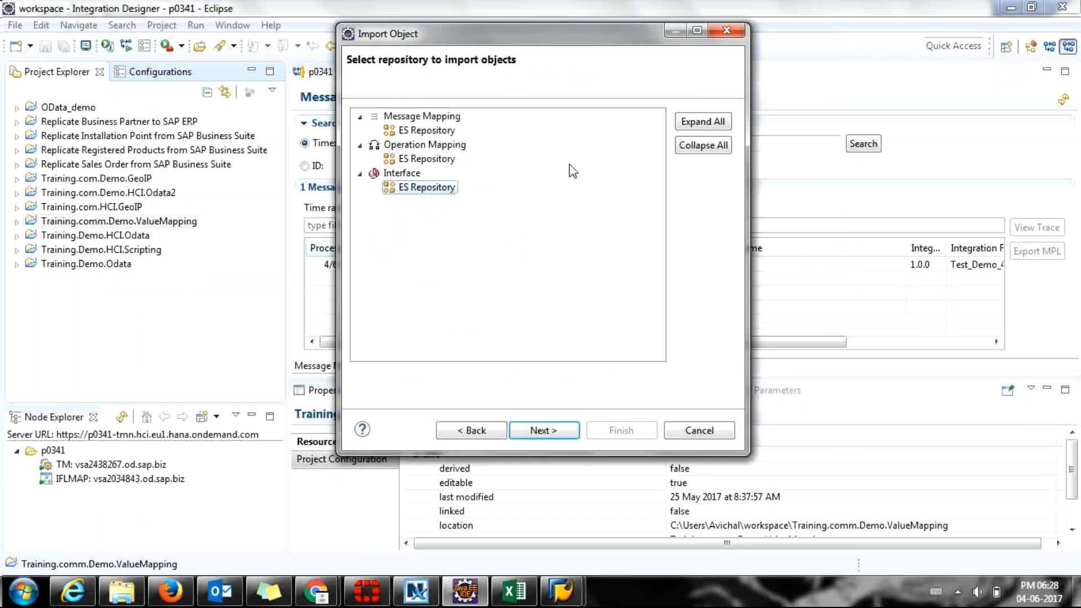
left_click(546, 432)
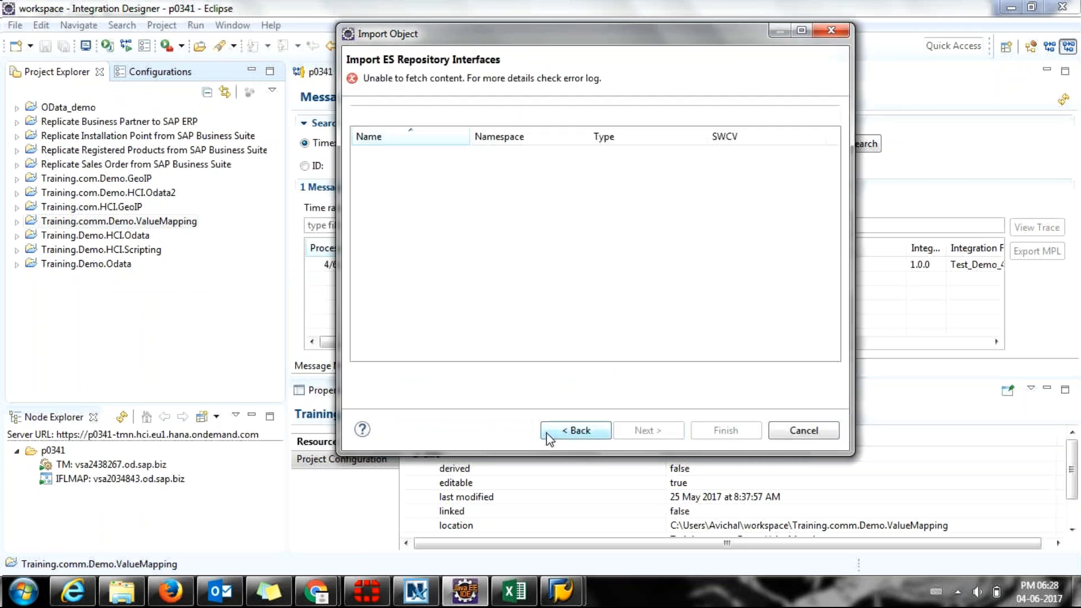
double_click(494, 78)
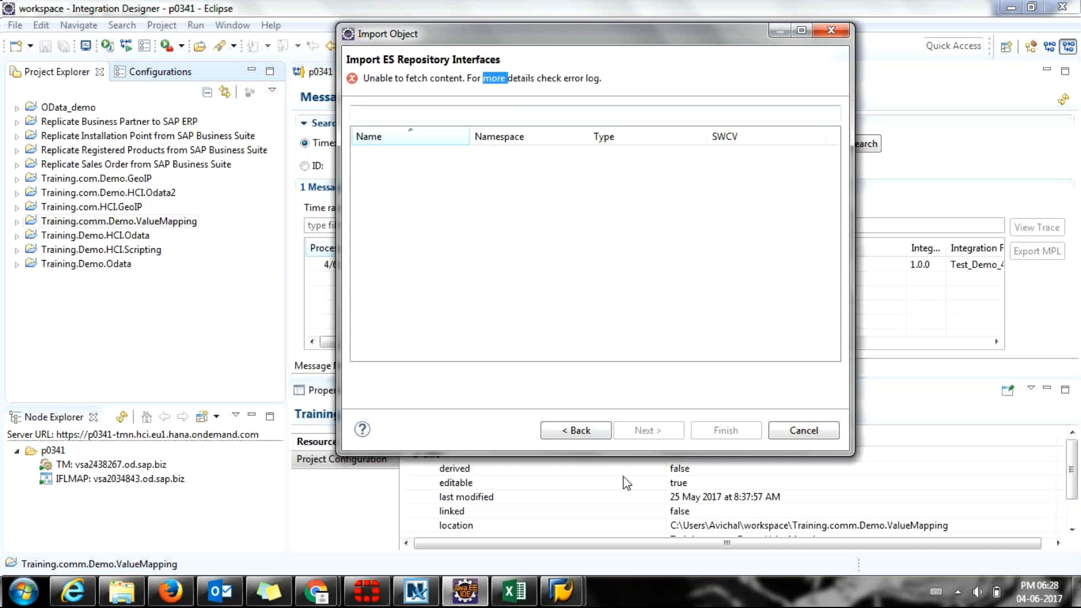
left_click(804, 431)
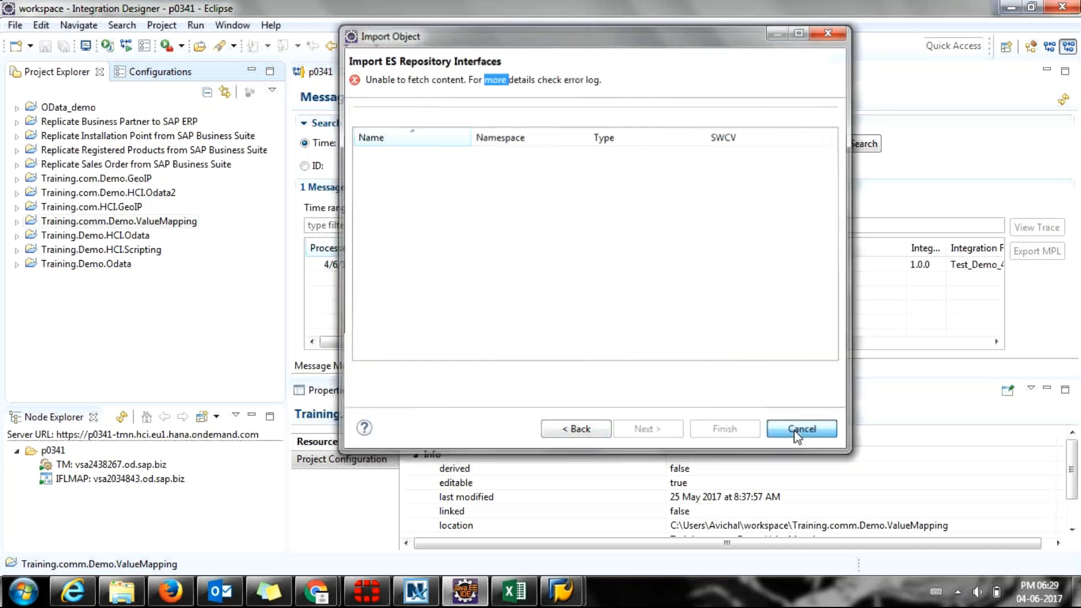
left_click(638, 394)
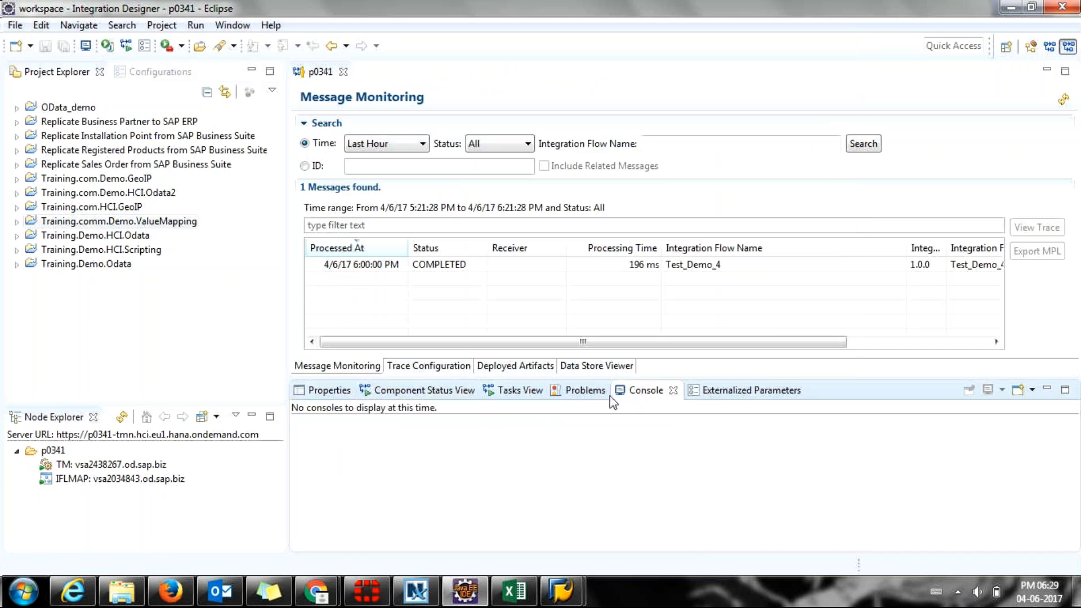
left_click(233, 26)
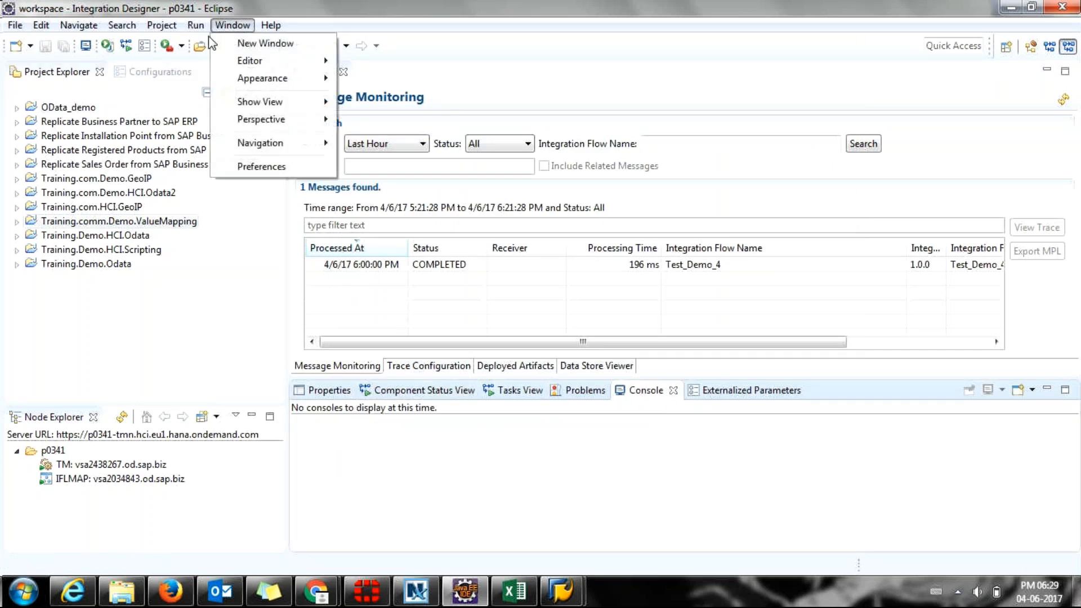
mouse_move(162, 29)
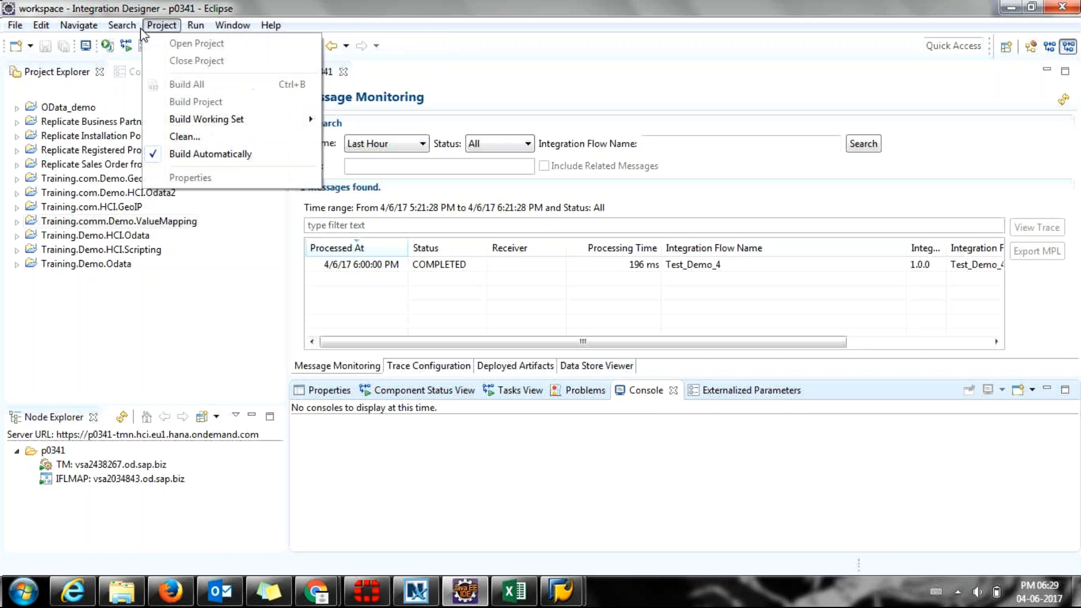
mouse_move(251, 32)
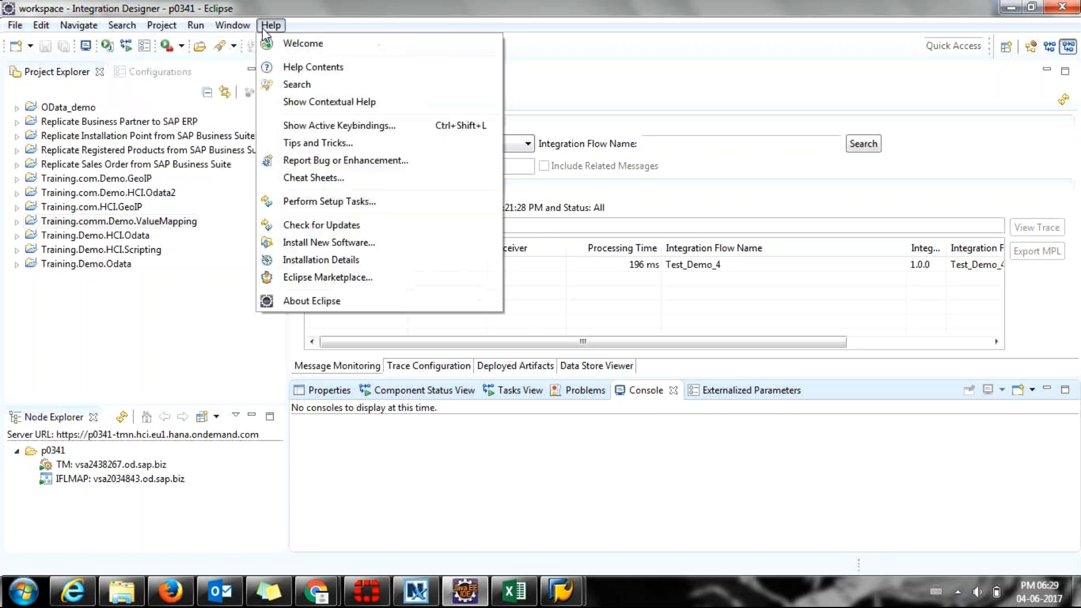
left_click(257, 166)
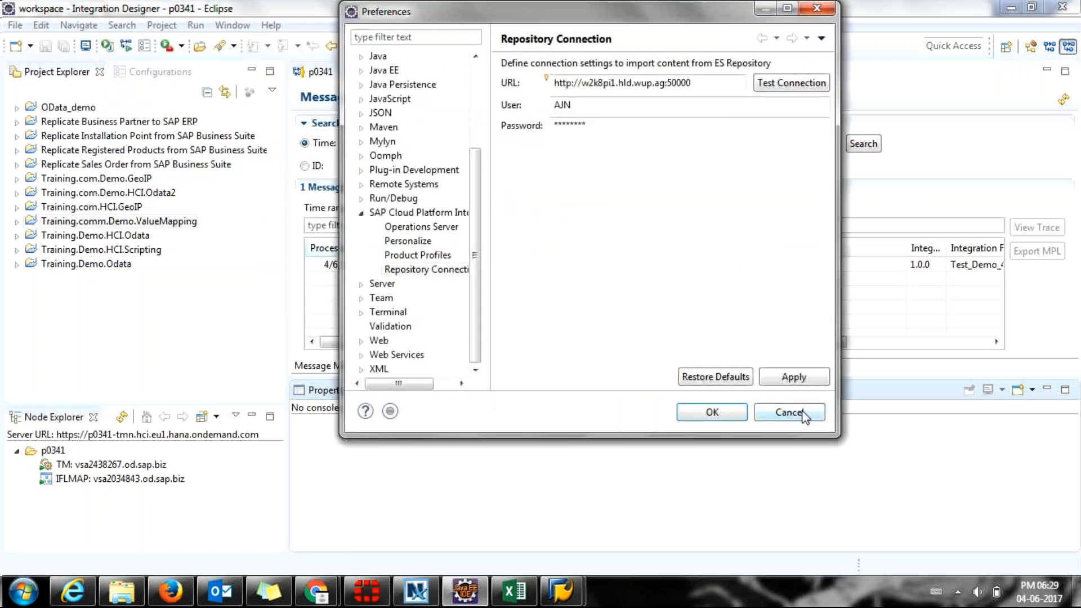
left_click(803, 414)
Try importing ES Repository message mappings into Training.com.Demo.HCI.Odata2.
right_click(66, 197)
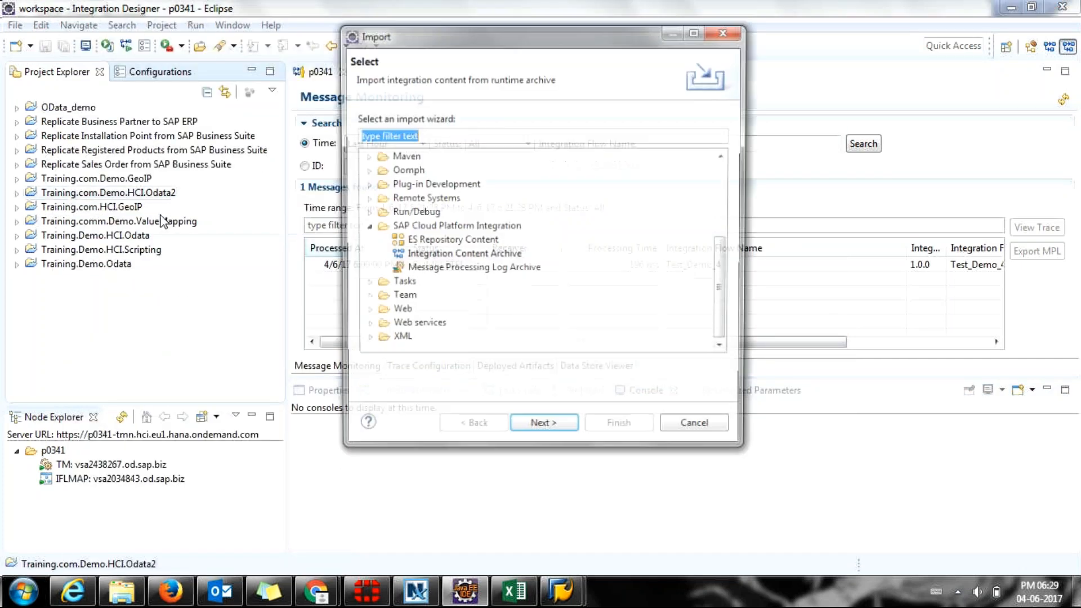
double_click(440, 242)
left_click(428, 159)
double_click(420, 132)
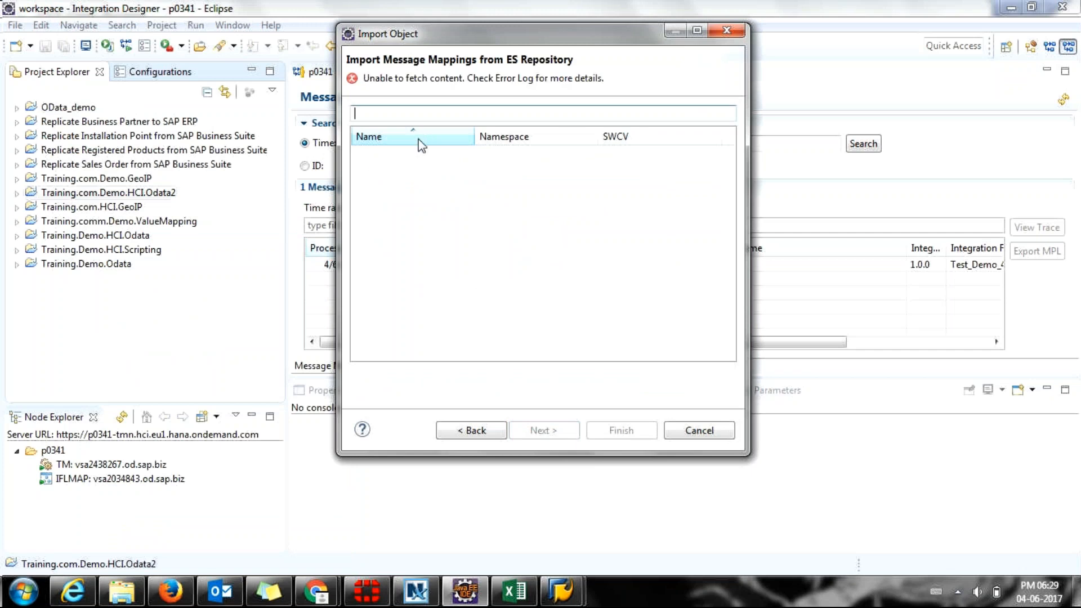
Retry with ES Repository operation mappings instead, then cancel the failed import wizard.
left_click(478, 431)
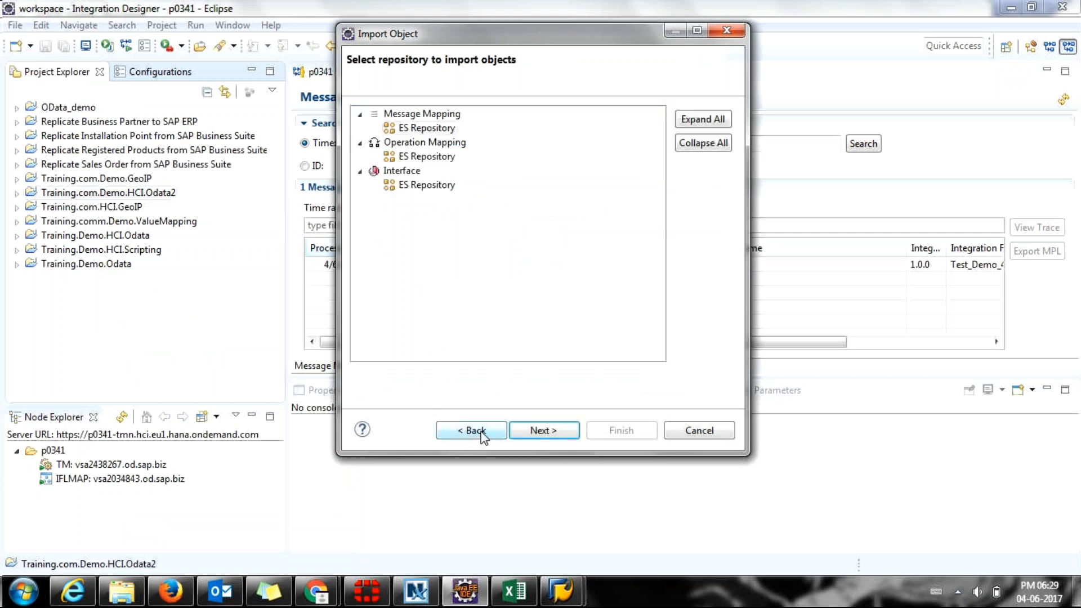
left_click(476, 438)
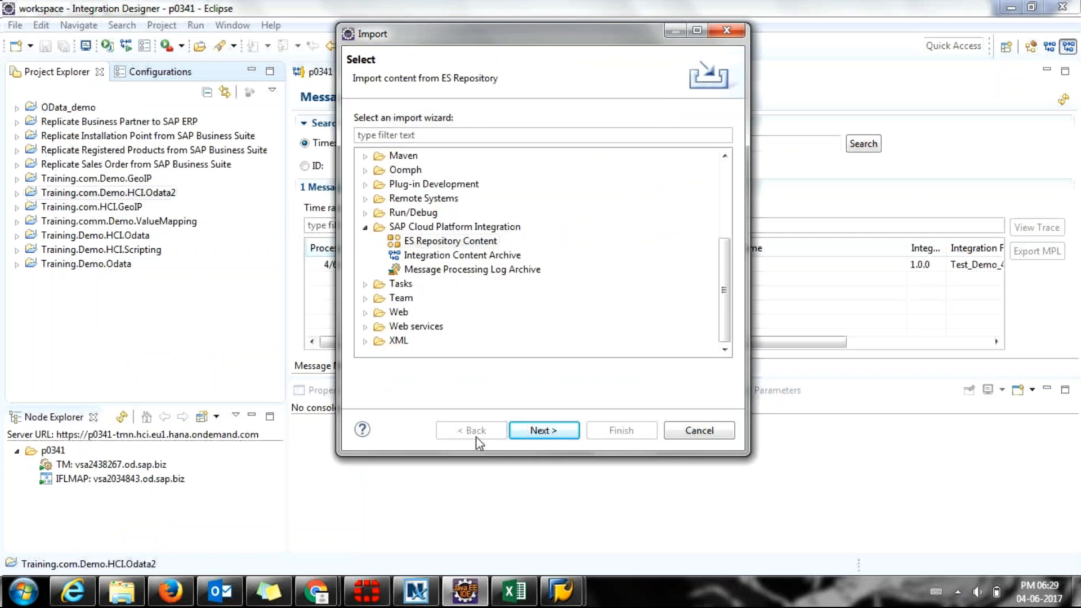
left_click(459, 257)
left_click(454, 242)
double_click(453, 241)
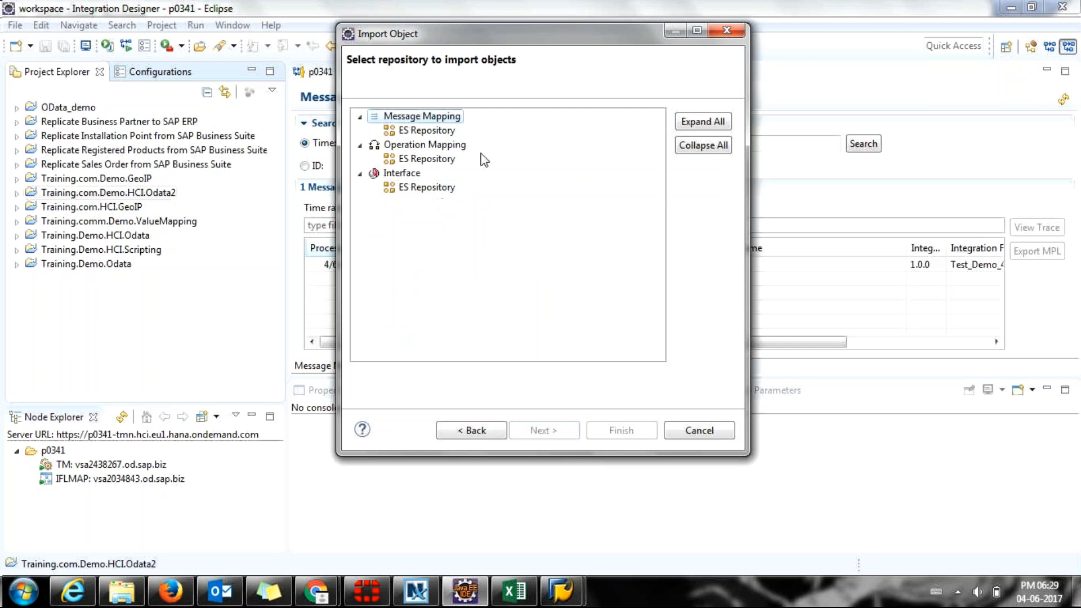
double_click(410, 159)
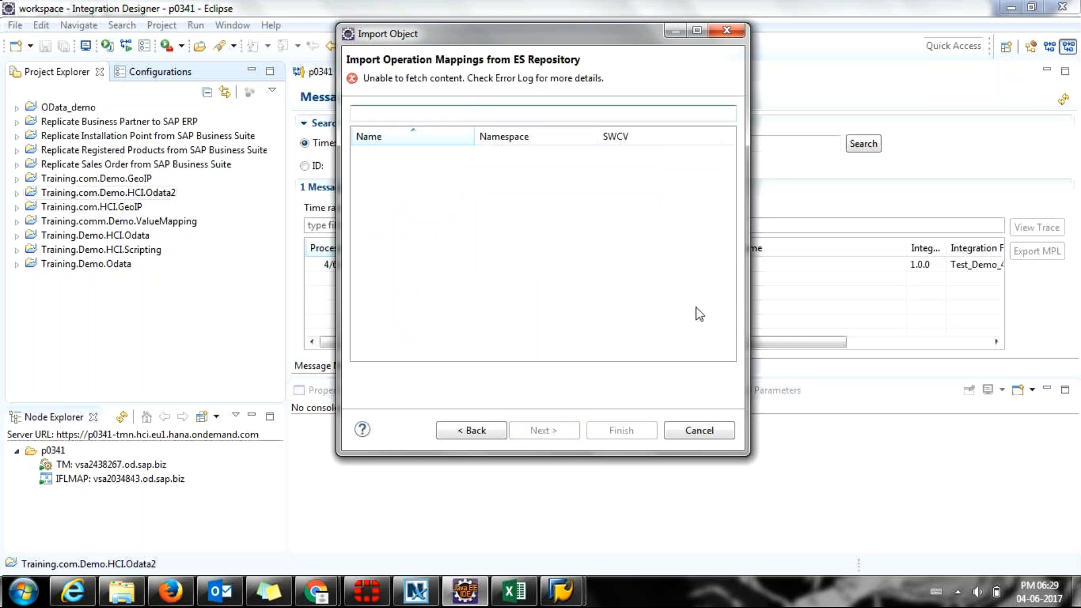
left_click(685, 434)
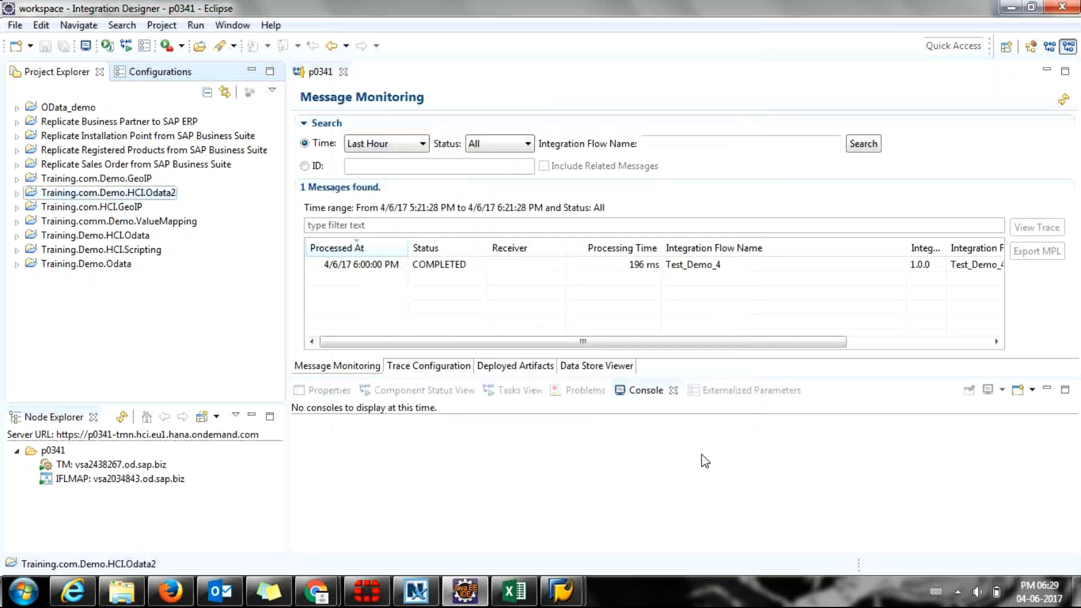
left_click(232, 24)
left_click(256, 167)
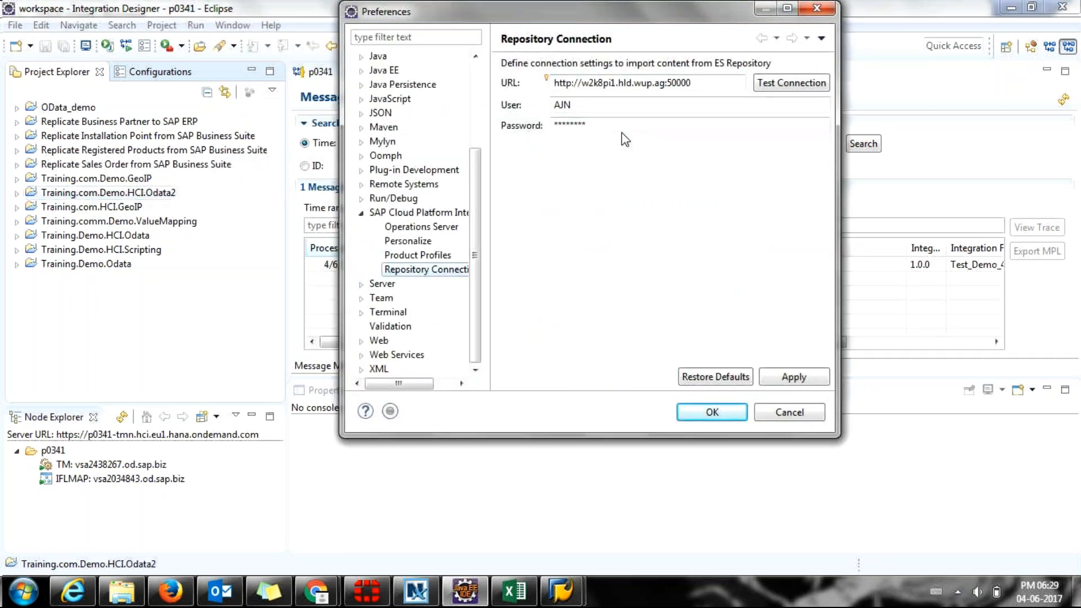
left_click_drag(582, 83, 521, 89)
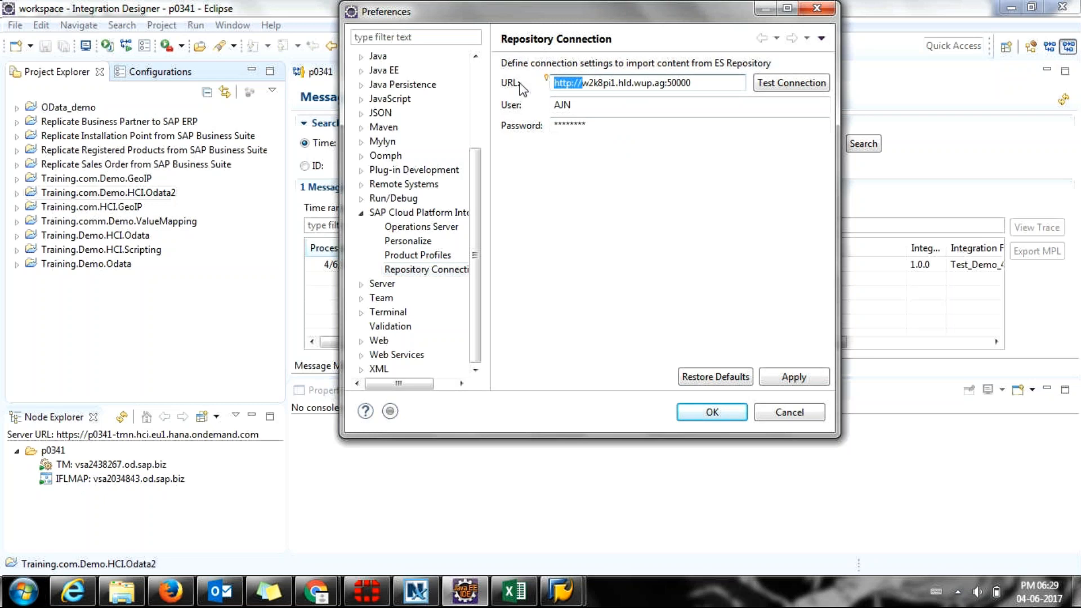
key("BackSpace")
key("ctrl+z")
left_click(721, 82)
key("BackSpace")
key("BackSpace")
key("BackSpace")
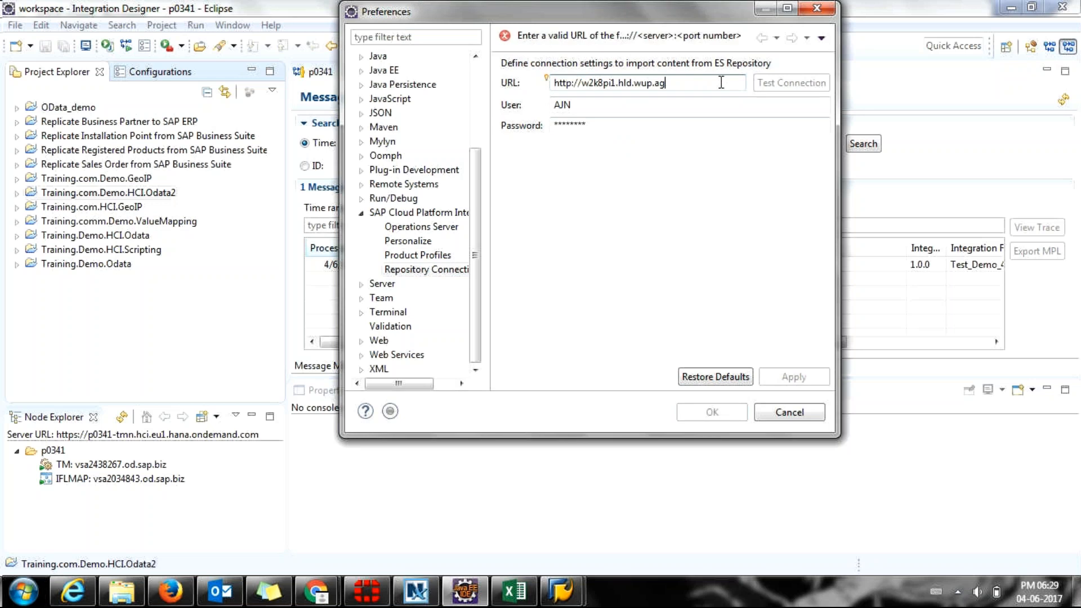
key("ctrl+z")
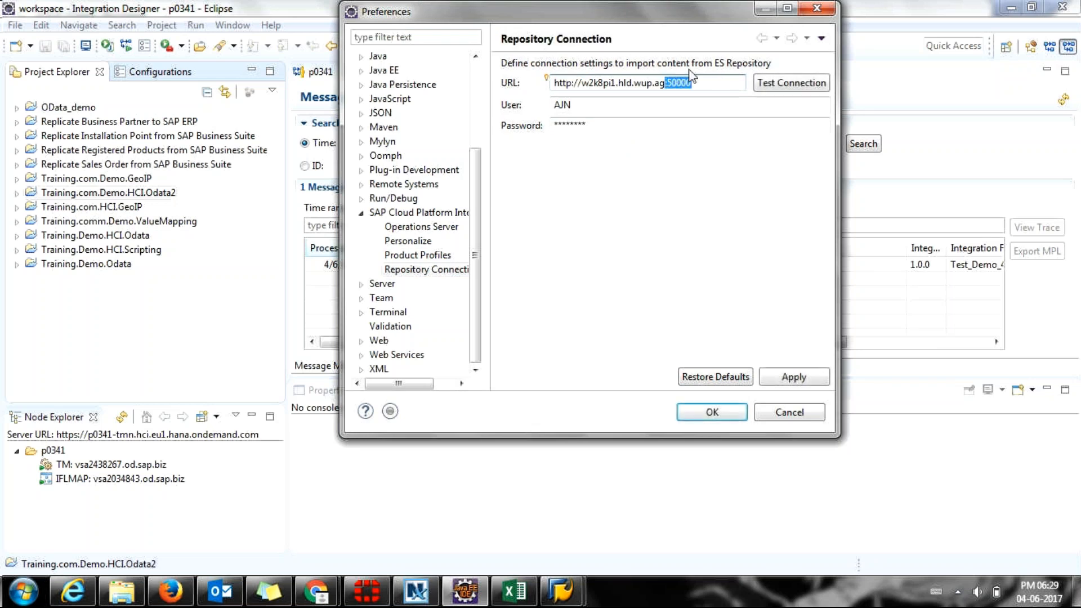
left_click(604, 123)
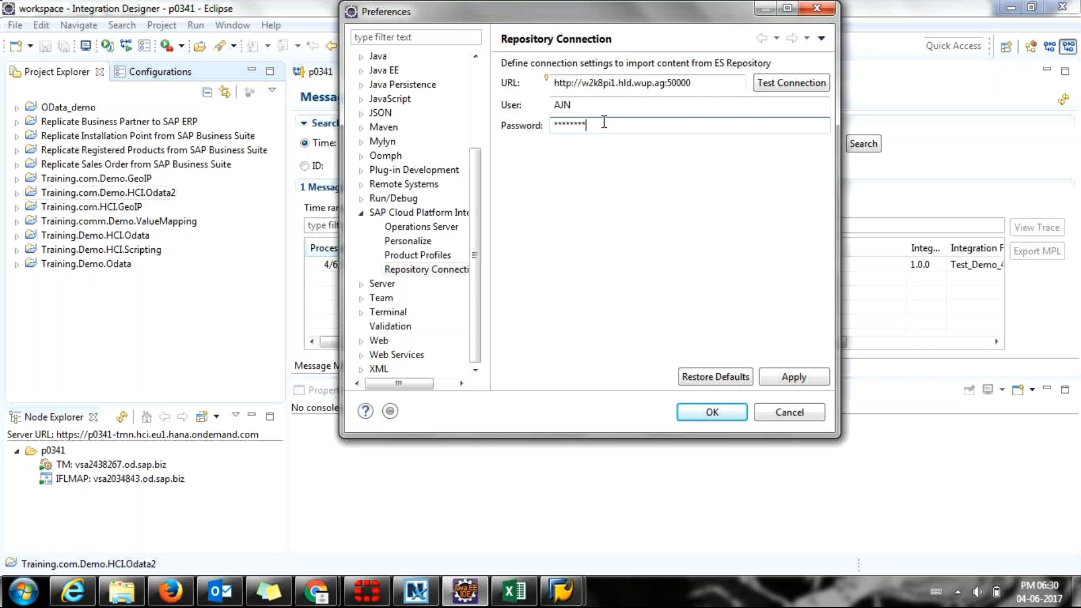
left_click(808, 411)
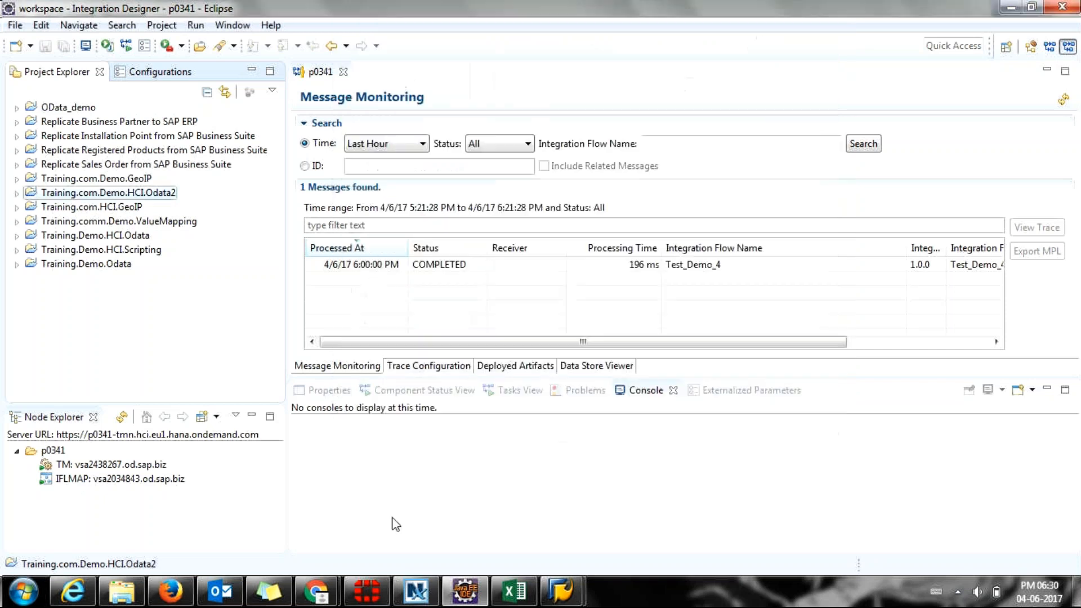
left_click(76, 599)
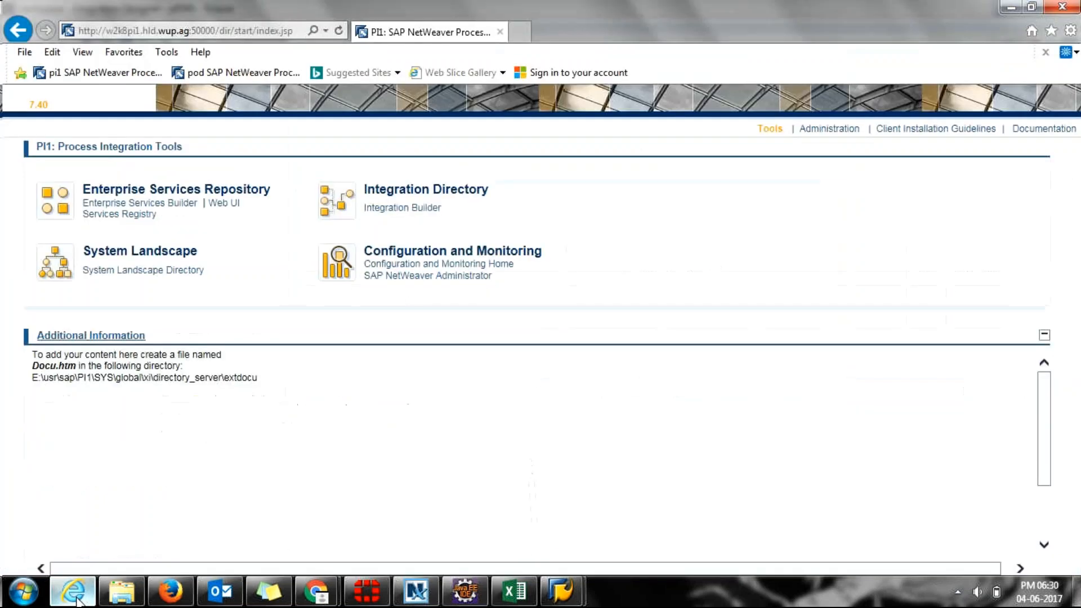
left_click(92, 75)
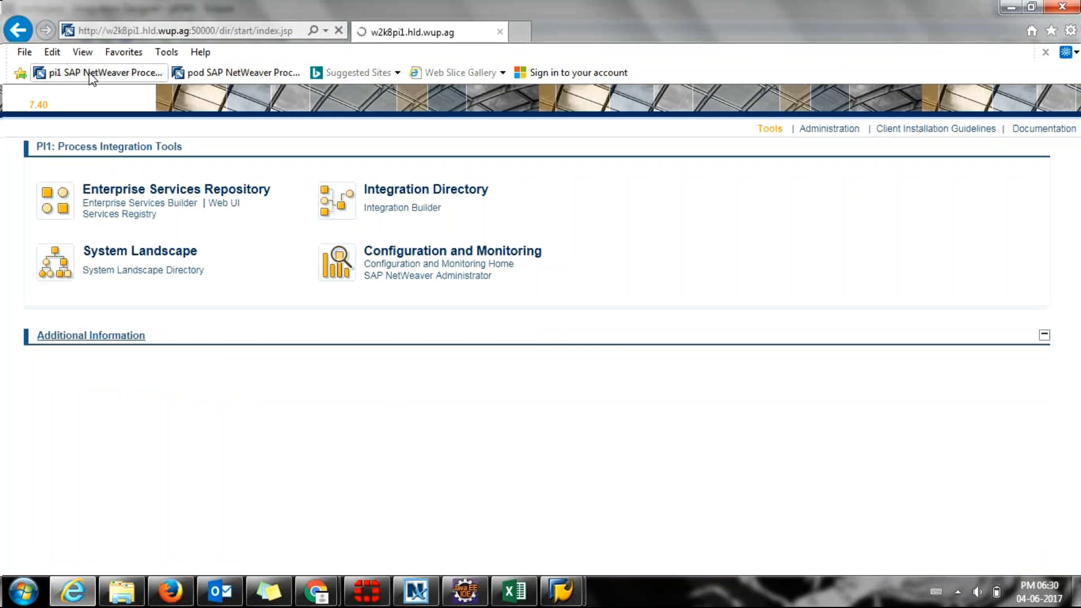
mouse_move(428, 591)
left_click(201, 30)
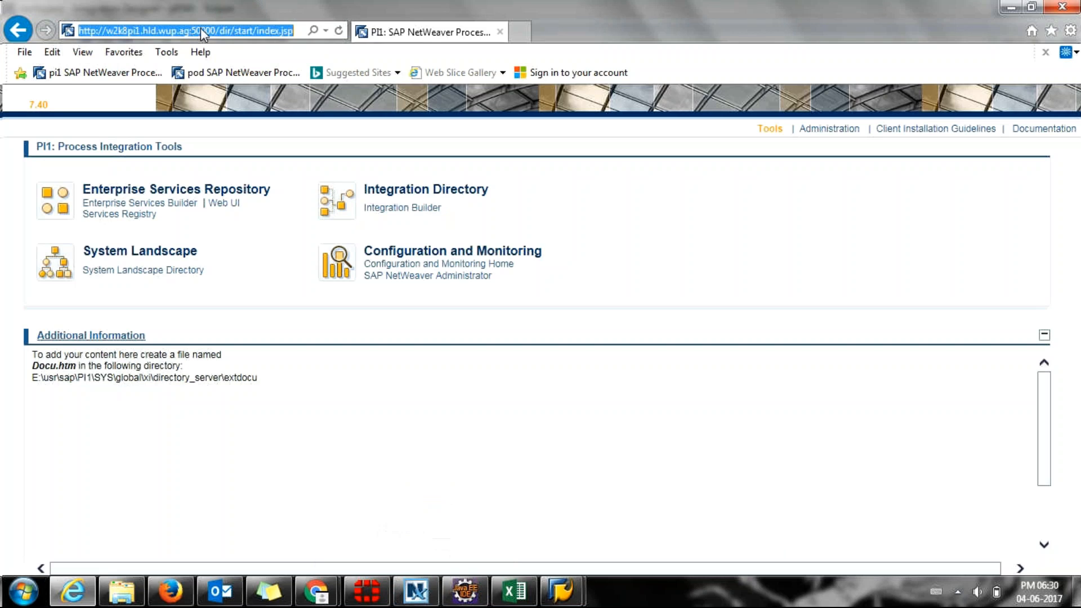
left_click(217, 30)
left_click_drag(215, 29, 66, 44)
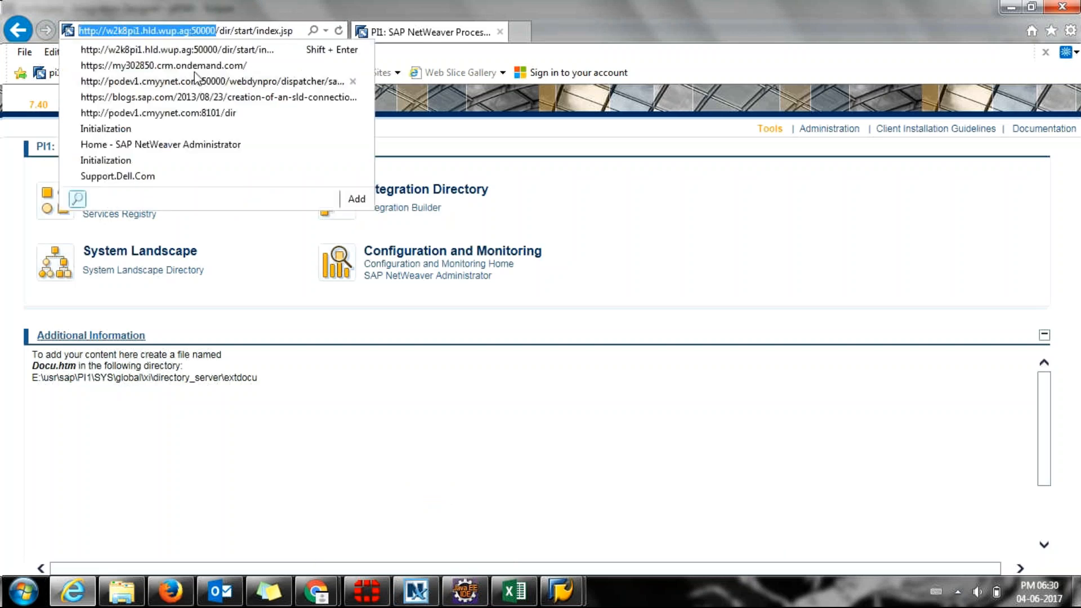
key("alt+Tab")
key("alt+Tab")
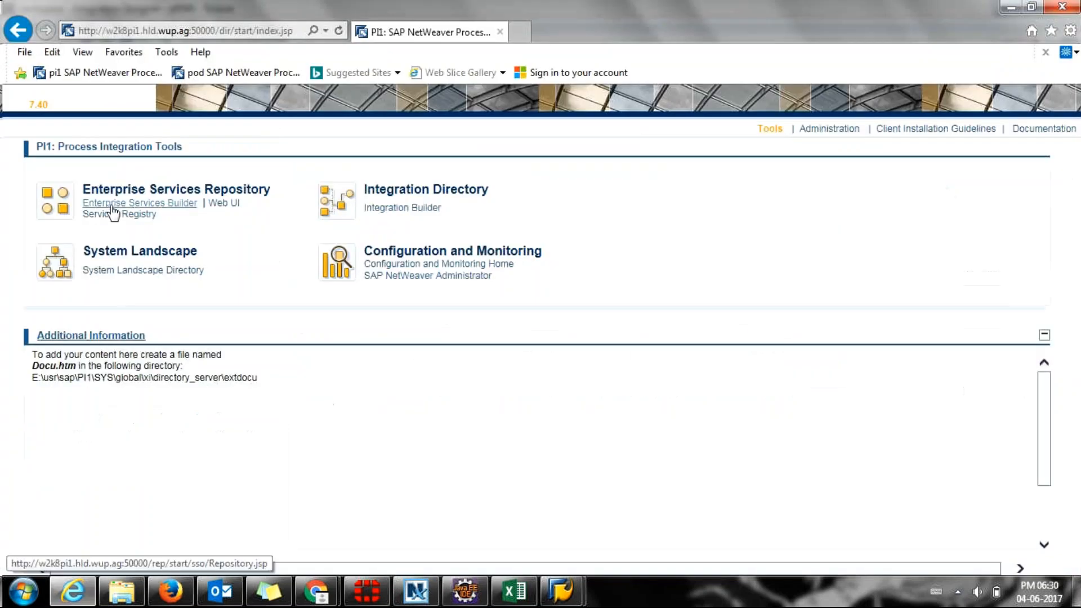
left_click(112, 203)
left_click(611, 26)
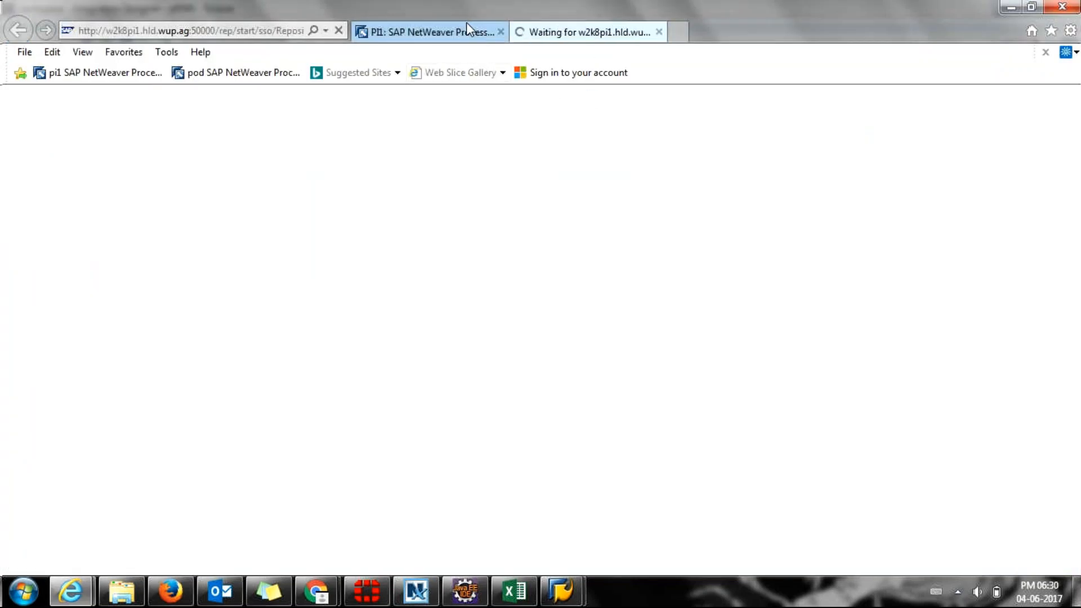
left_click(659, 32)
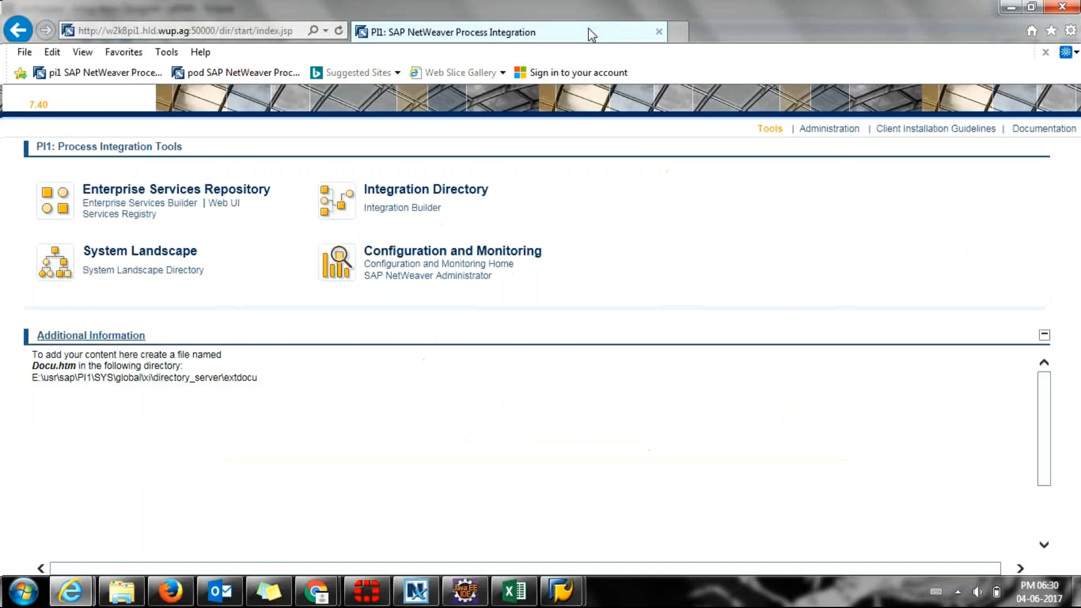
left_click(465, 592)
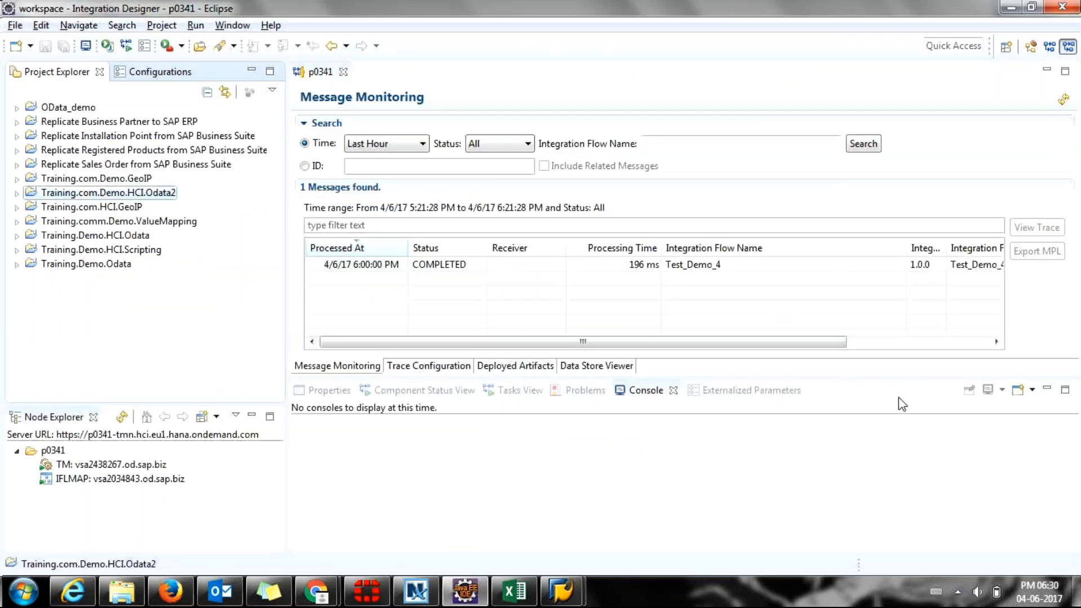
Check the credentials note and open the Repository Connection preferences.
left_click(268, 591)
left_click(450, 491)
key("alt+Tab")
key("alt+Tab")
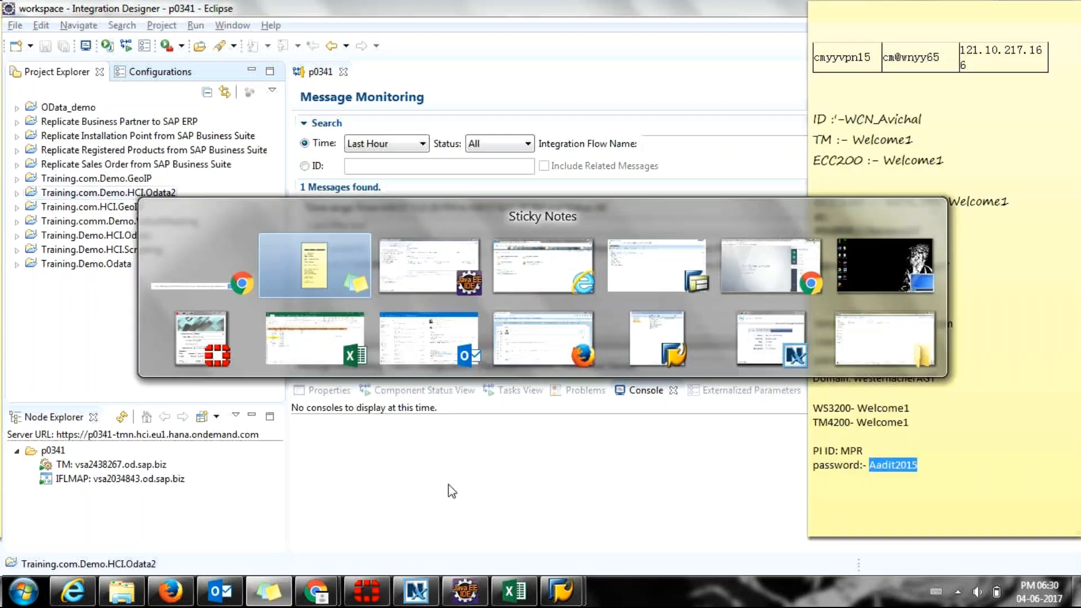
left_click(232, 24)
left_click(248, 164)
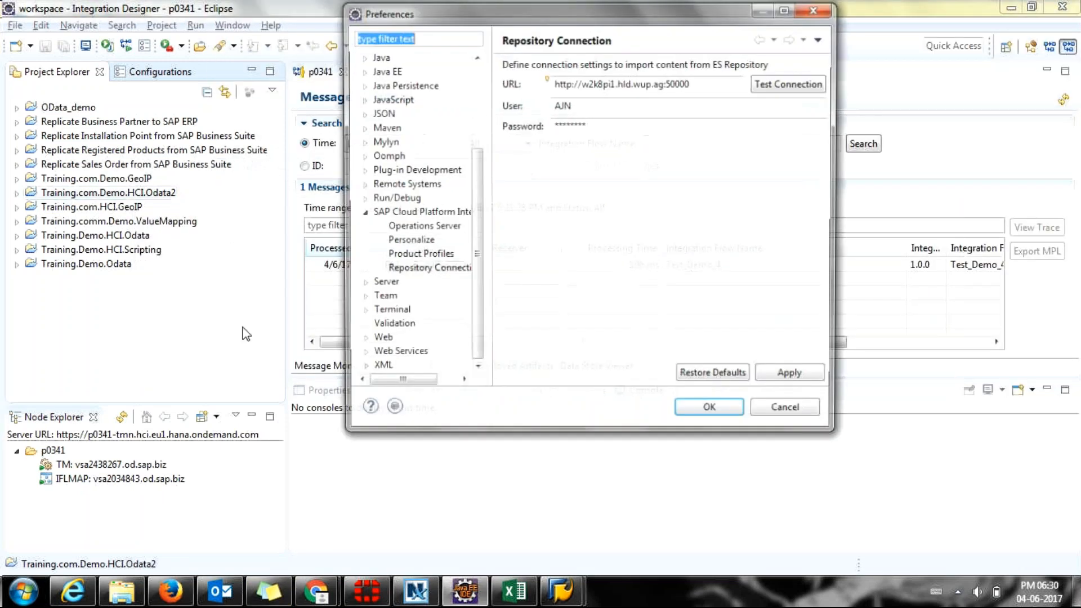
left_click(458, 269)
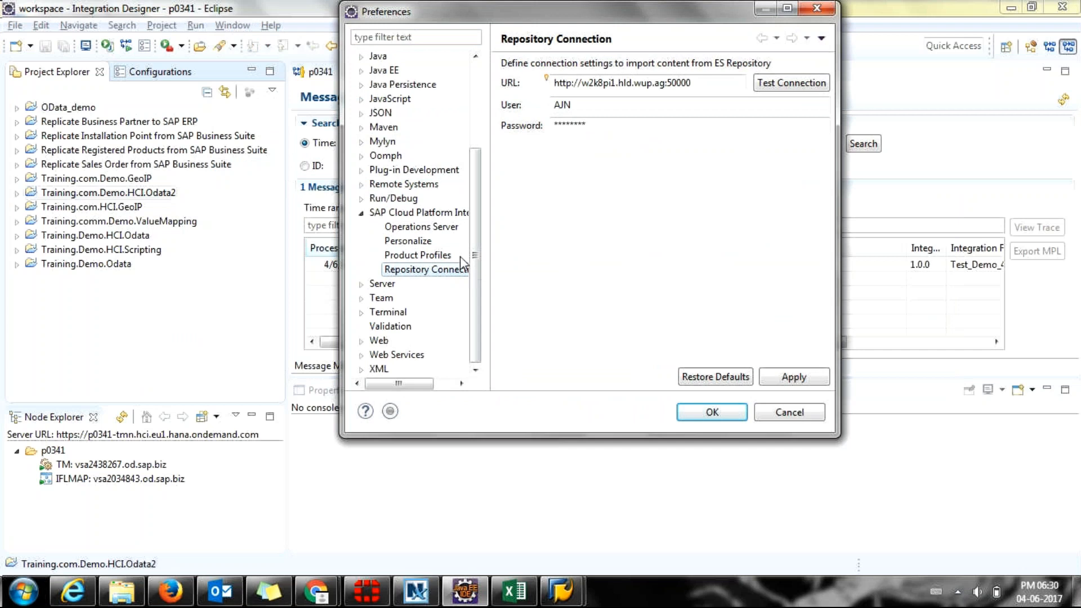
Replace the repository user name, paste the new password, and save the settings.
double_click(591, 104)
type("MPR")
key("alt+Tab")
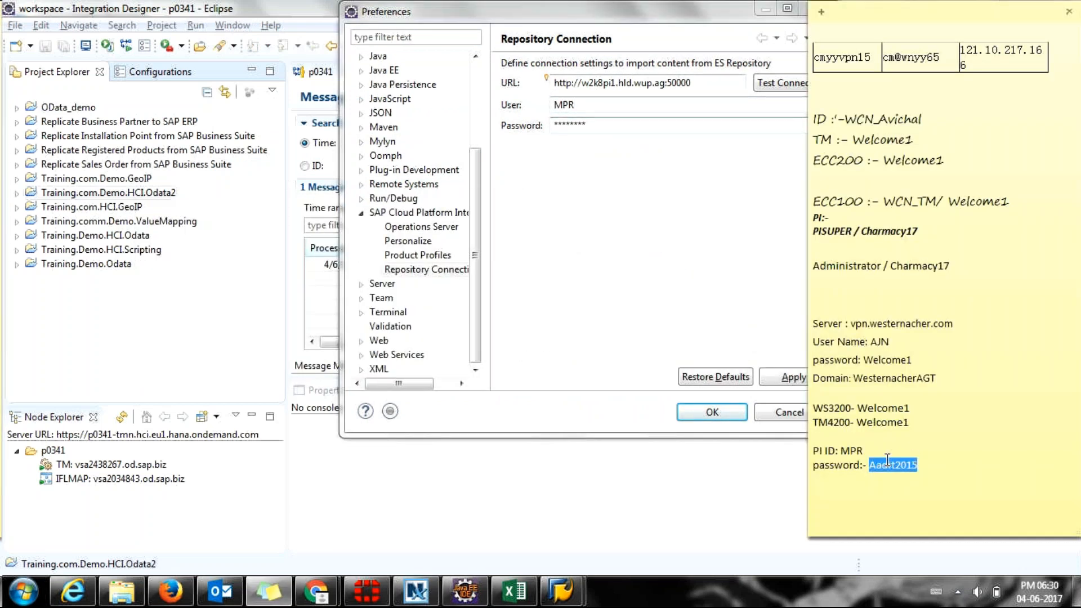
key("alt+Tab")
double_click(644, 125)
key("ctrl+v")
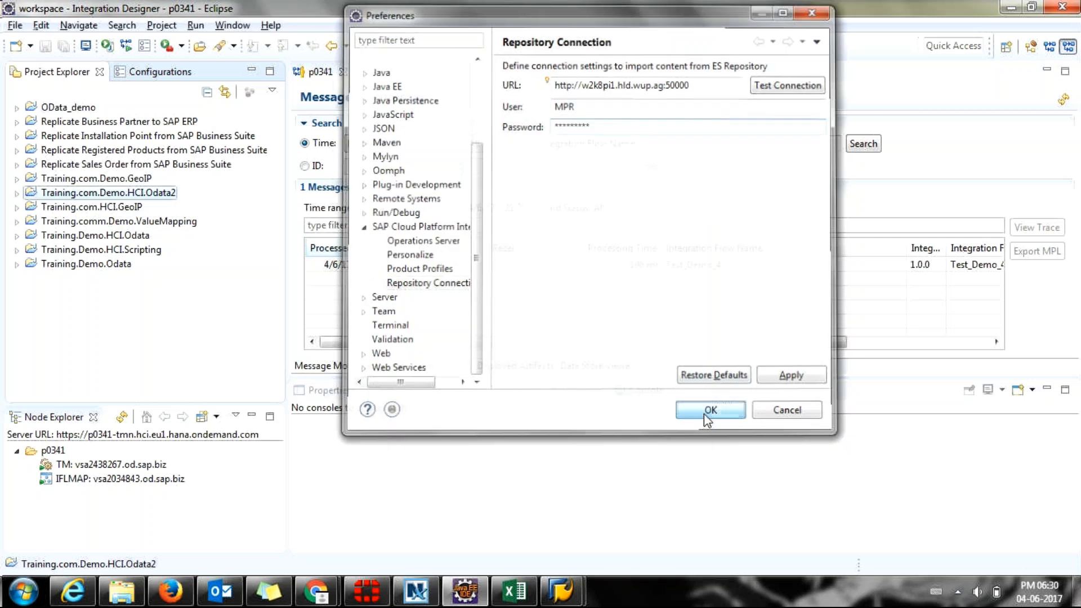
left_click(705, 413)
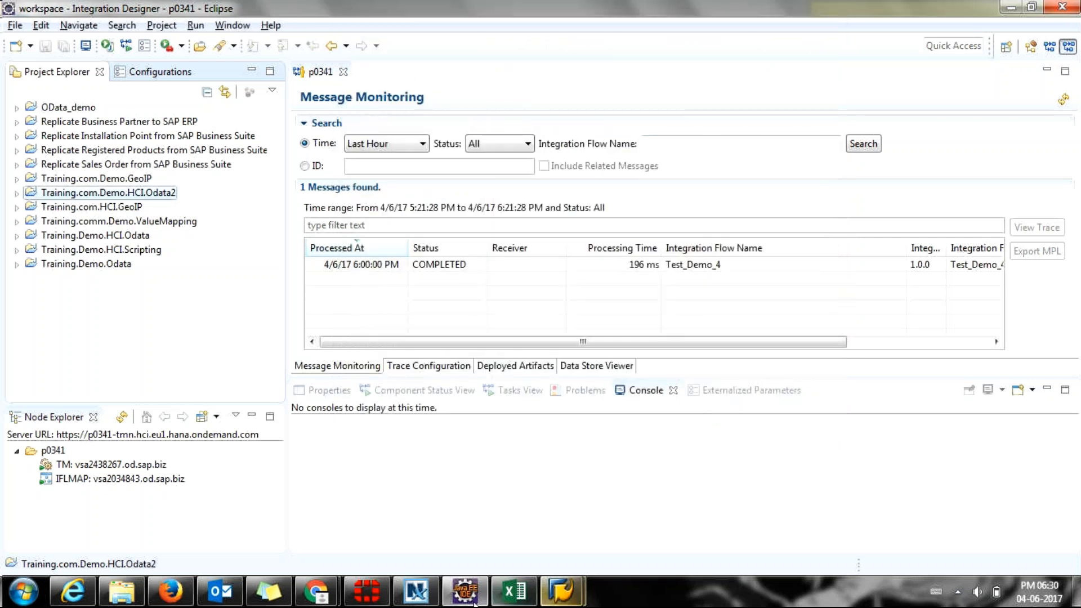
mouse_move(316, 591)
left_click(294, 509)
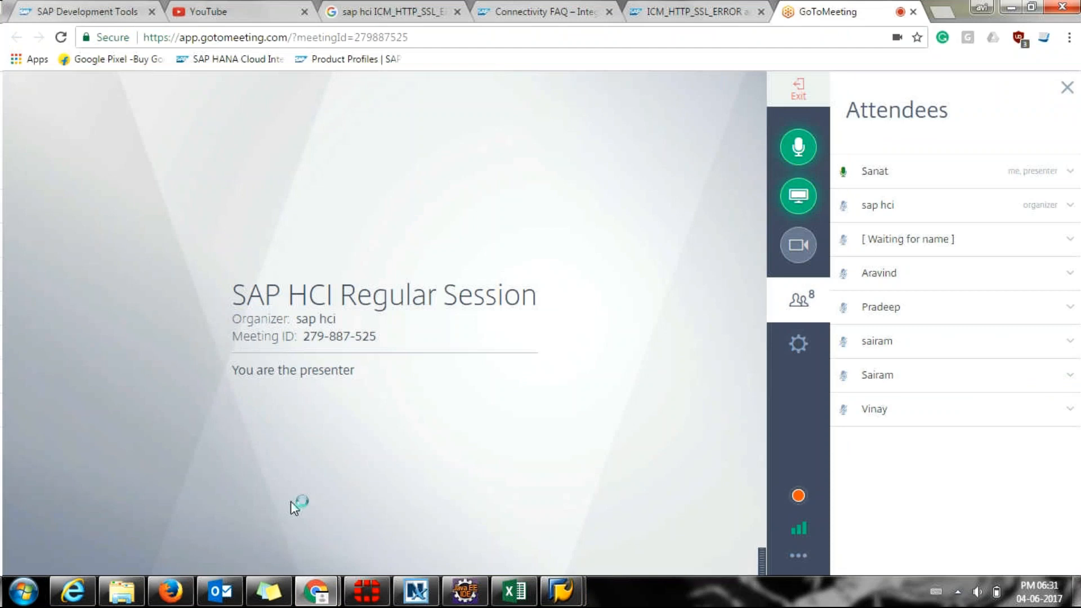
key("alt+Tab")
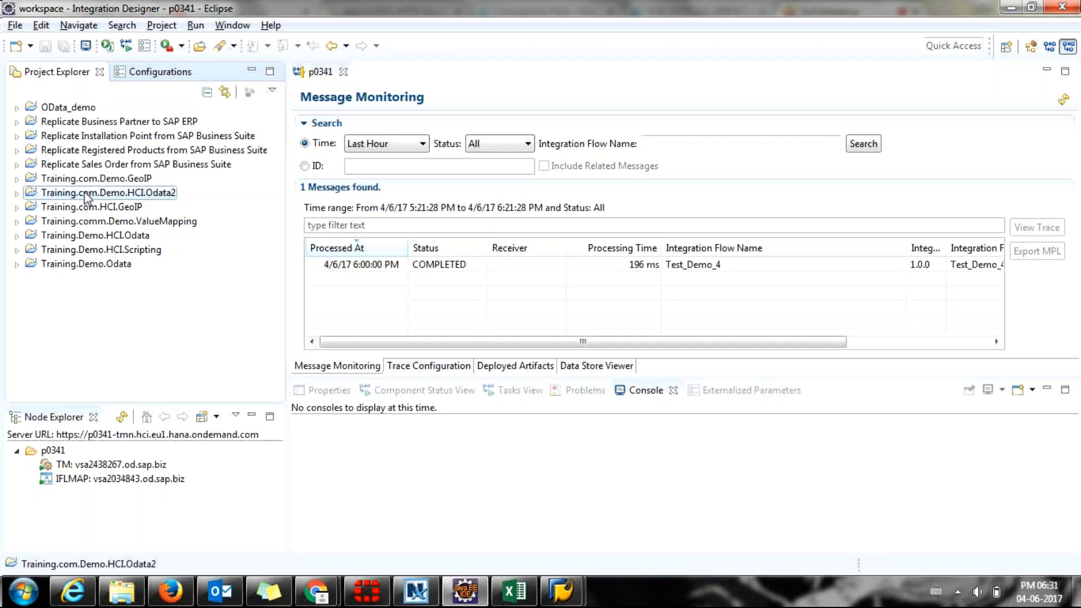
Start an ES Repository interface import into Training.comm.Demo.ValueMapping.
left_click(90, 223)
right_click(92, 226)
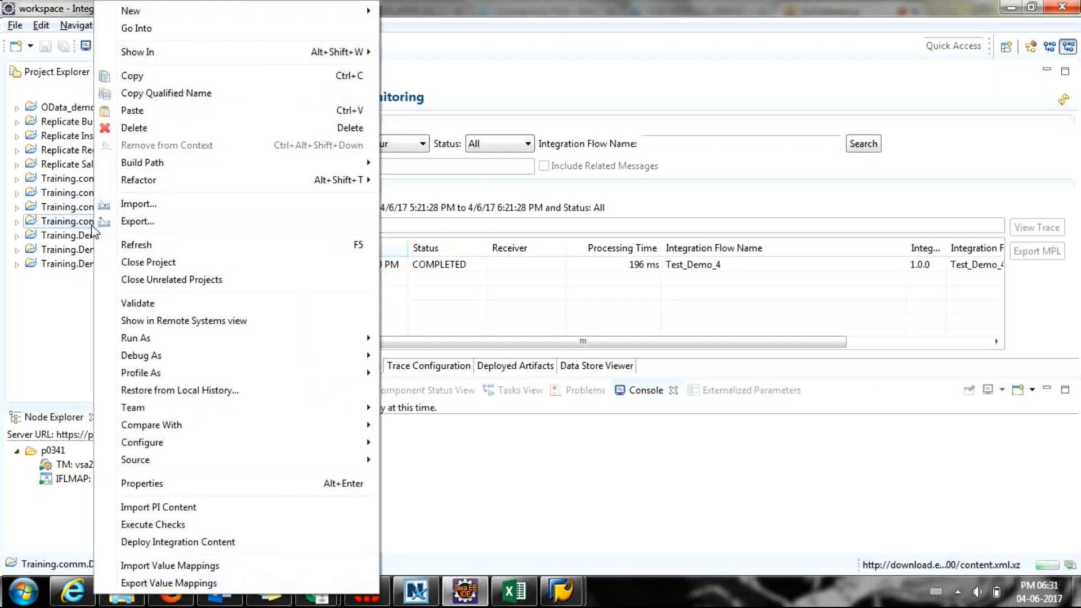
left_click(187, 203)
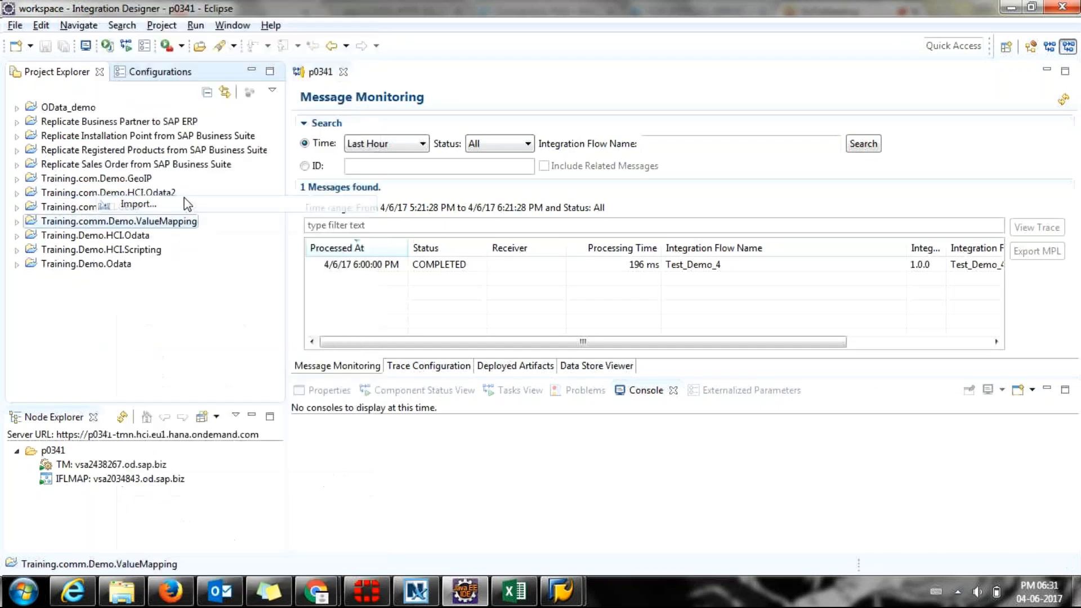
double_click(445, 256)
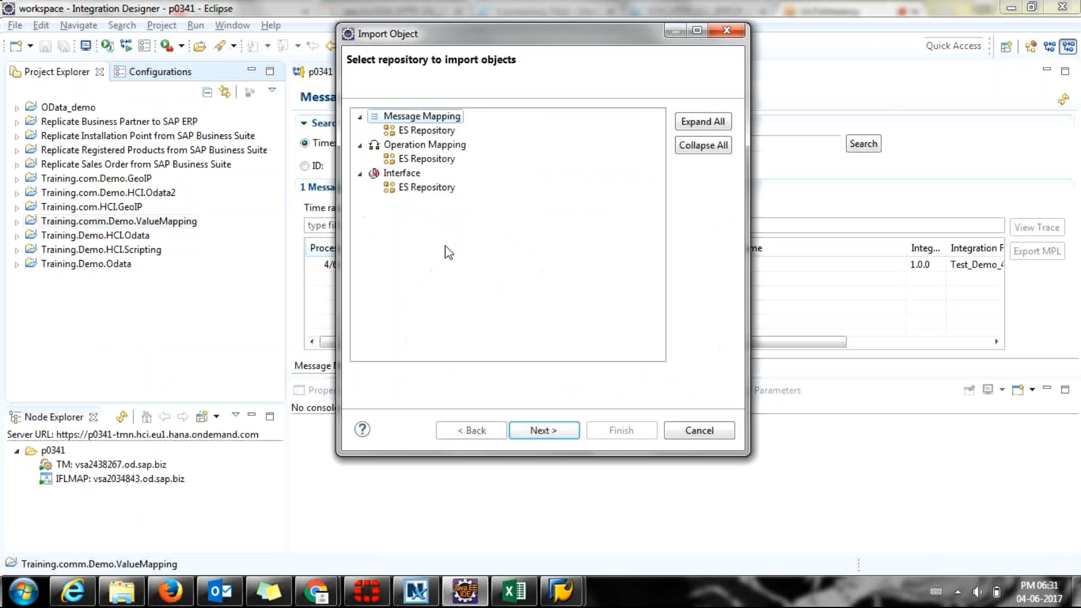
double_click(404, 188)
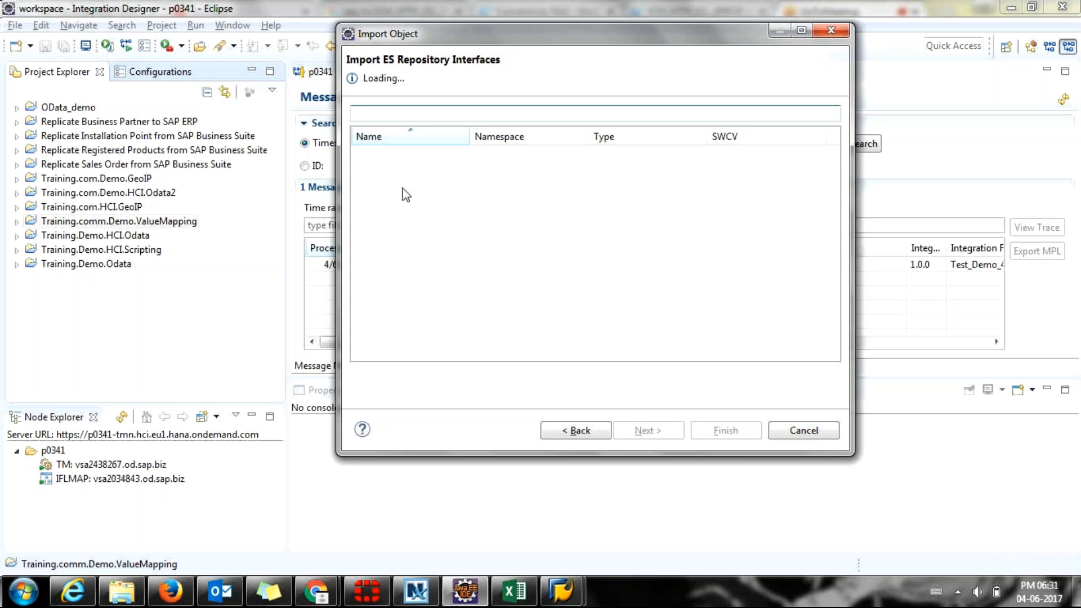
Browse the loaded interface list, then go back to the repository choice.
key("alt+Tab")
key("alt+Tab")
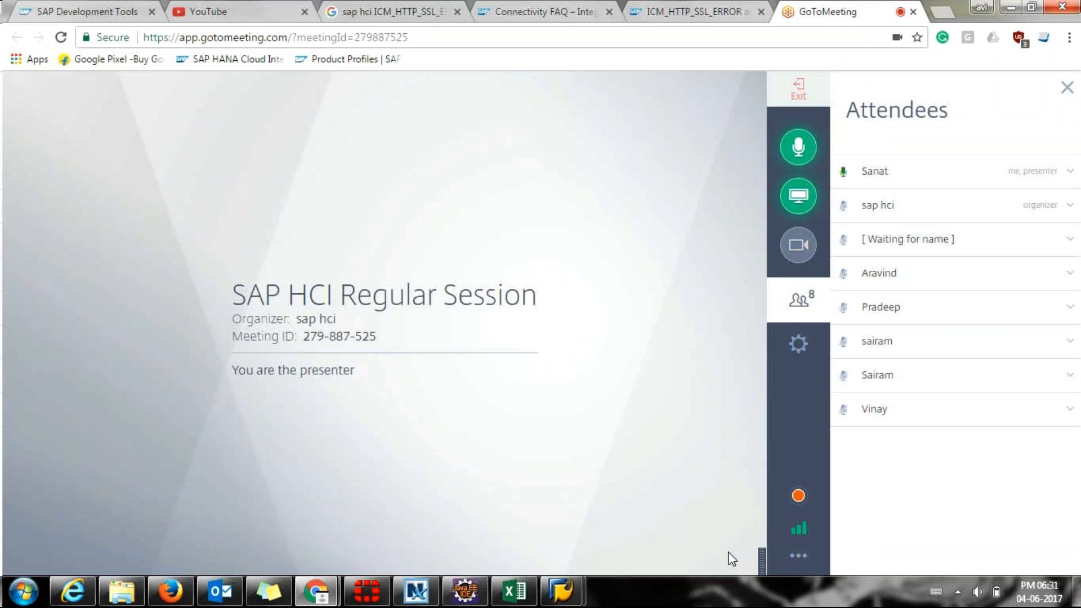
key("alt+Tab")
key("alt+Tab")
key("alt+Tab")
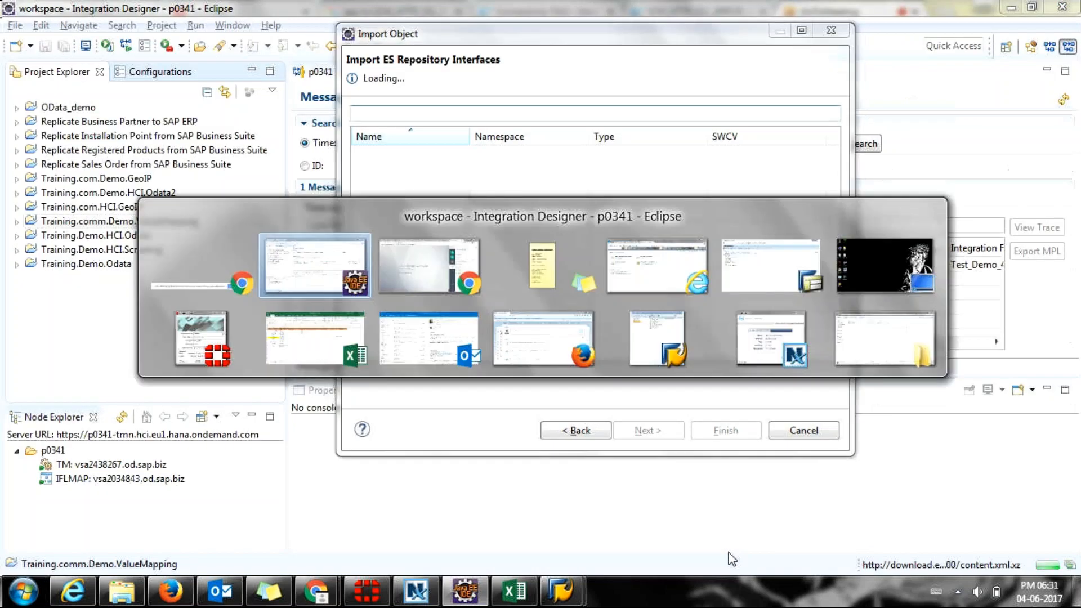
key("alt+Tab")
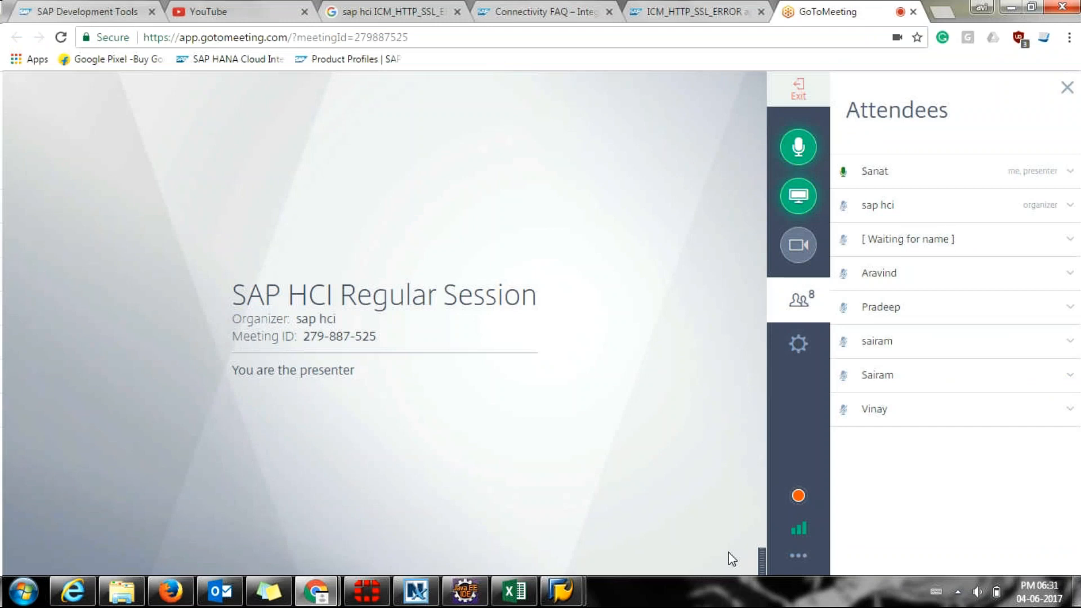
key("alt+Tab")
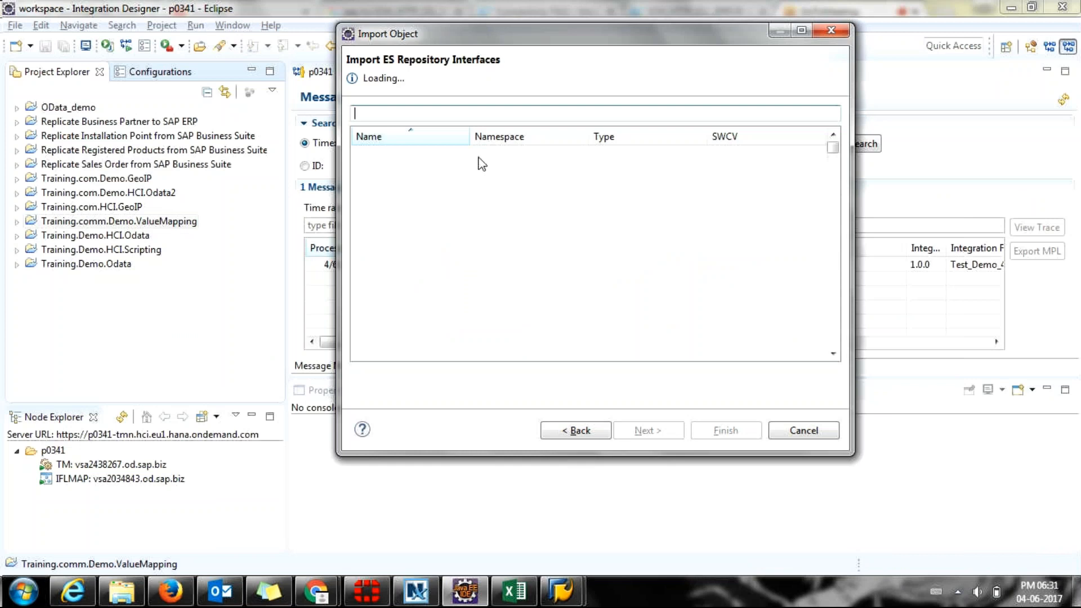
left_click(480, 229)
scroll(481, 230, "down", 10)
scroll(480, 229, "down", 8)
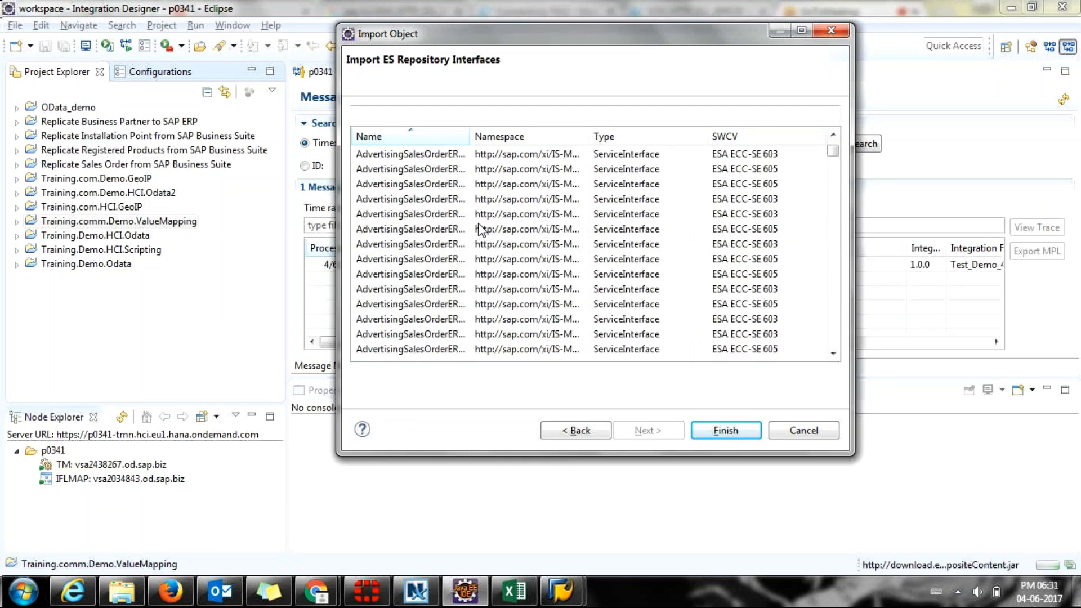
scroll(481, 229, "down", 8)
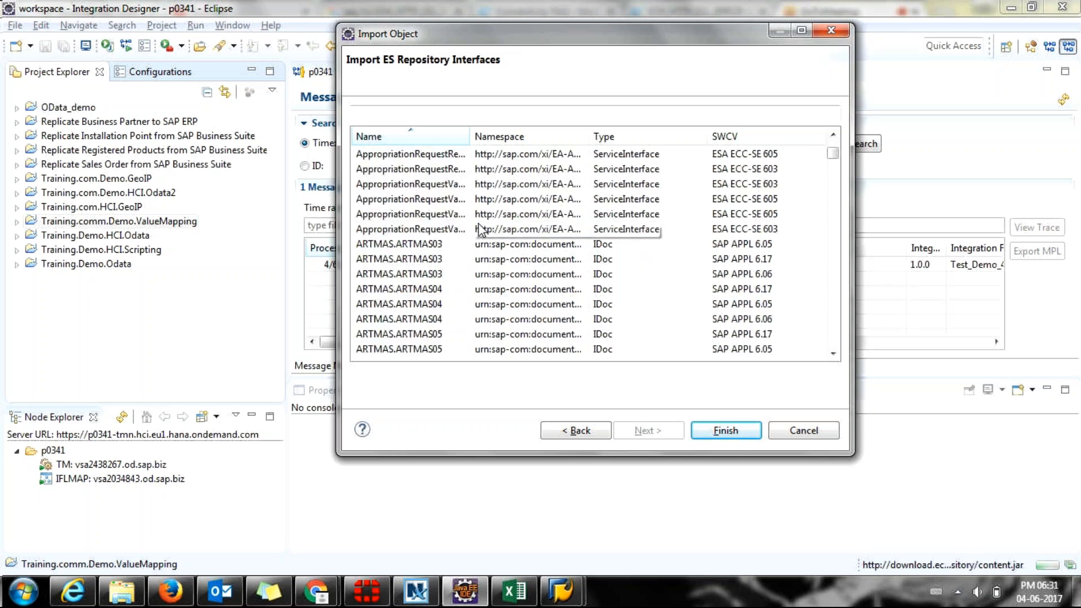
scroll(480, 229, "down", 6)
left_click(574, 432)
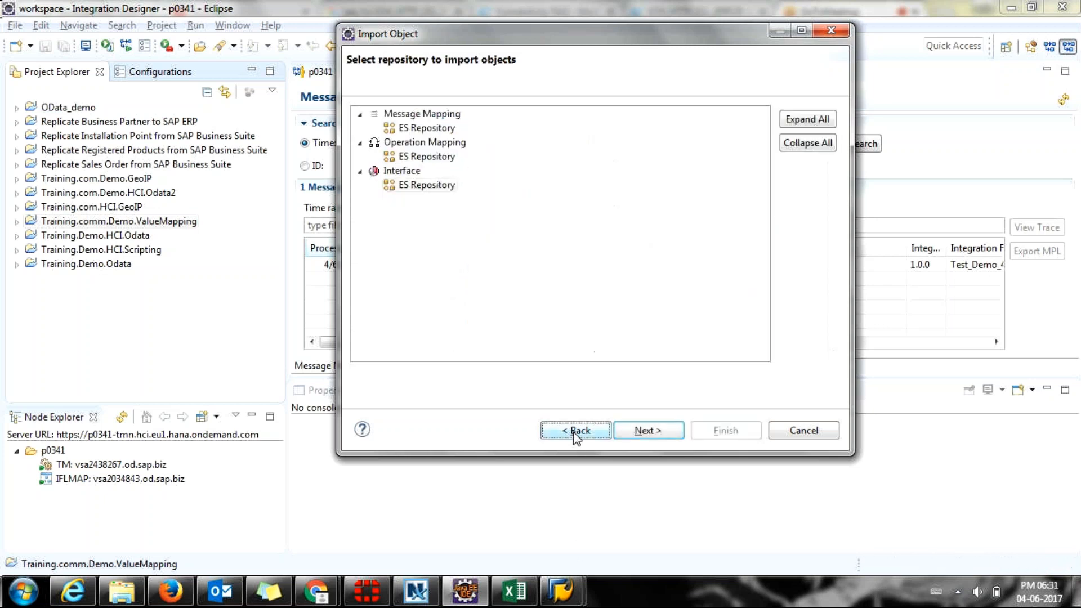
Browse the ES Repository message mapping list.
double_click(402, 130)
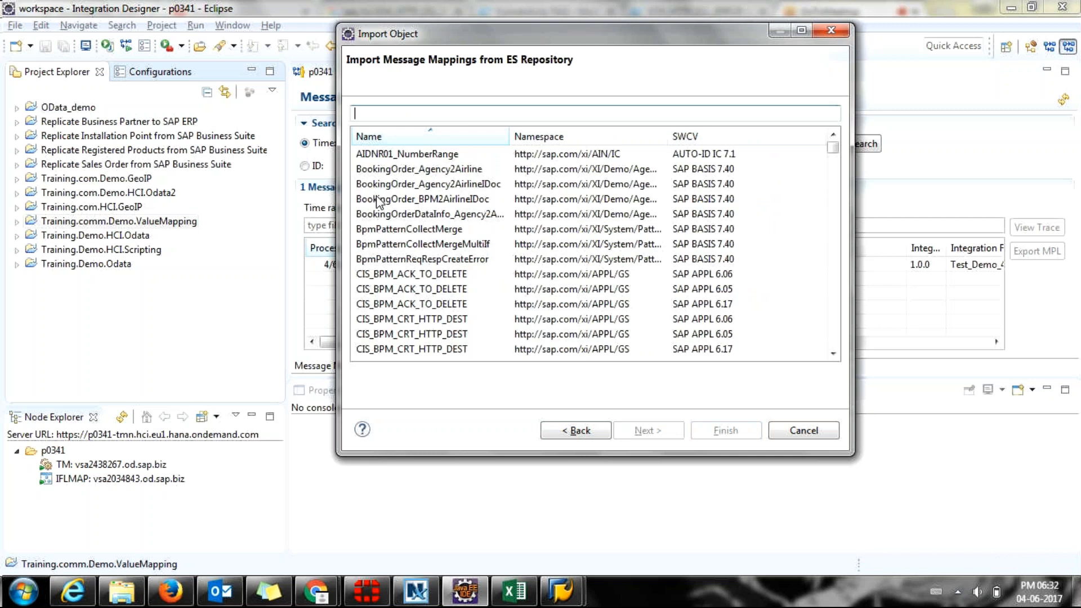
left_click(433, 259)
scroll(434, 262, "down", 6)
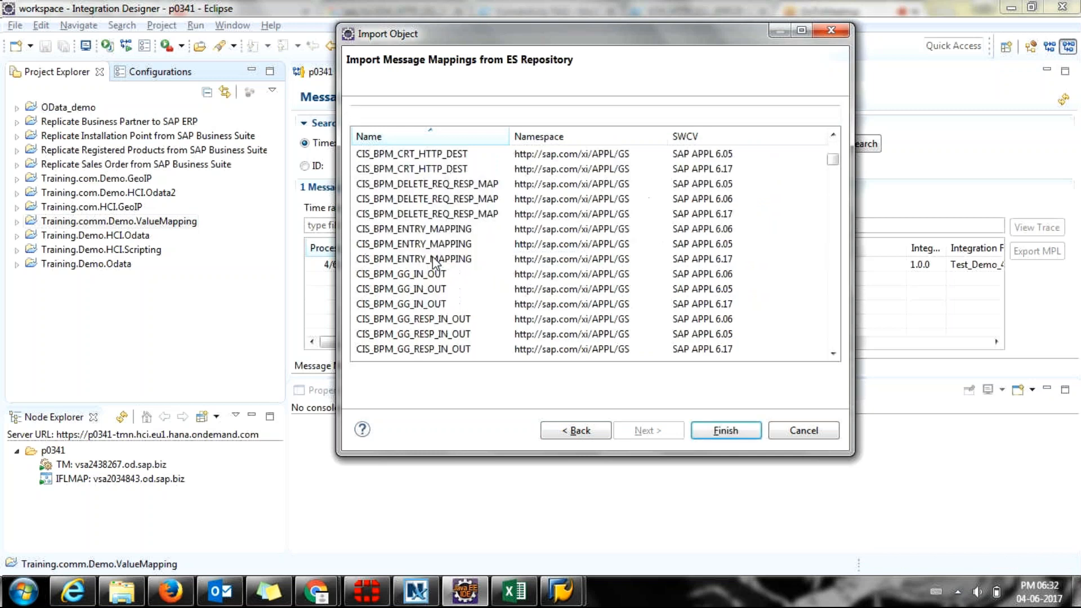
scroll(434, 261, "down", 3)
key("alt+Tab")
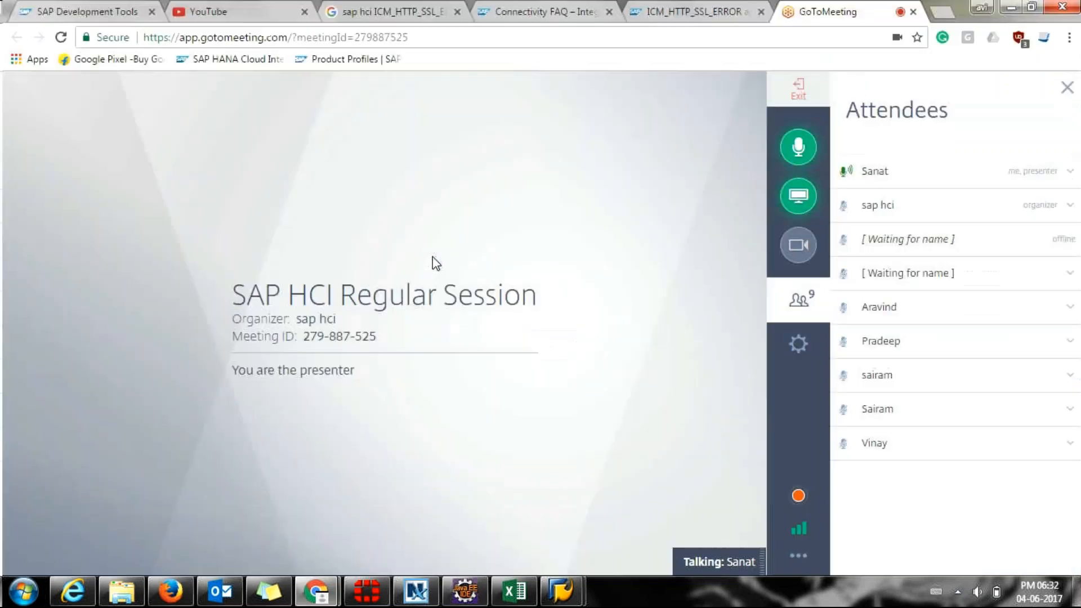
key("alt+Tab")
left_click(434, 263)
scroll(433, 261, "down", 10)
scroll(434, 262, "down", 20)
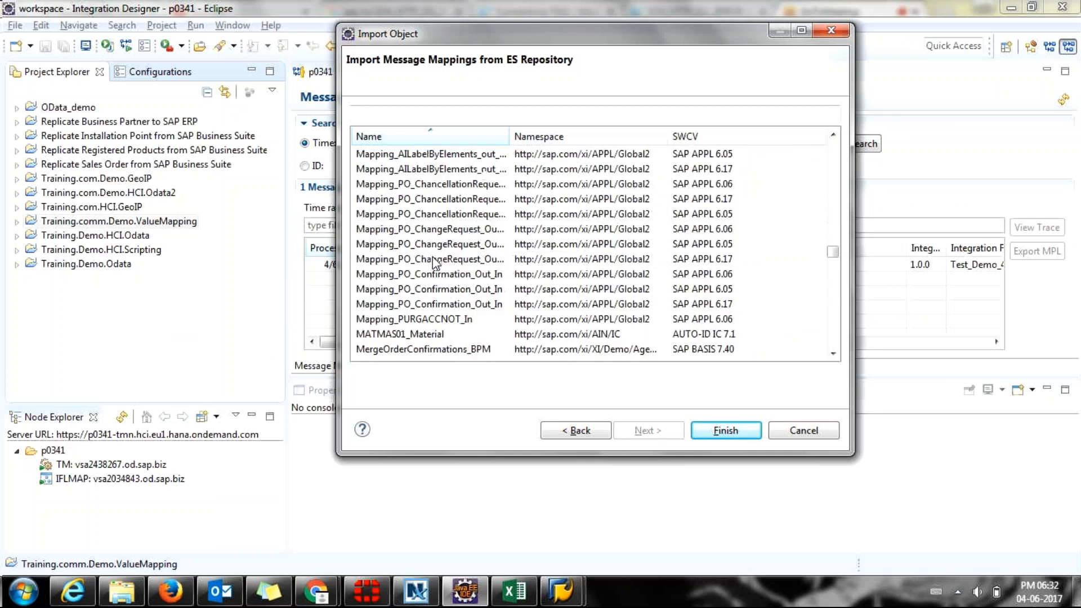
scroll(434, 262, "down", 20)
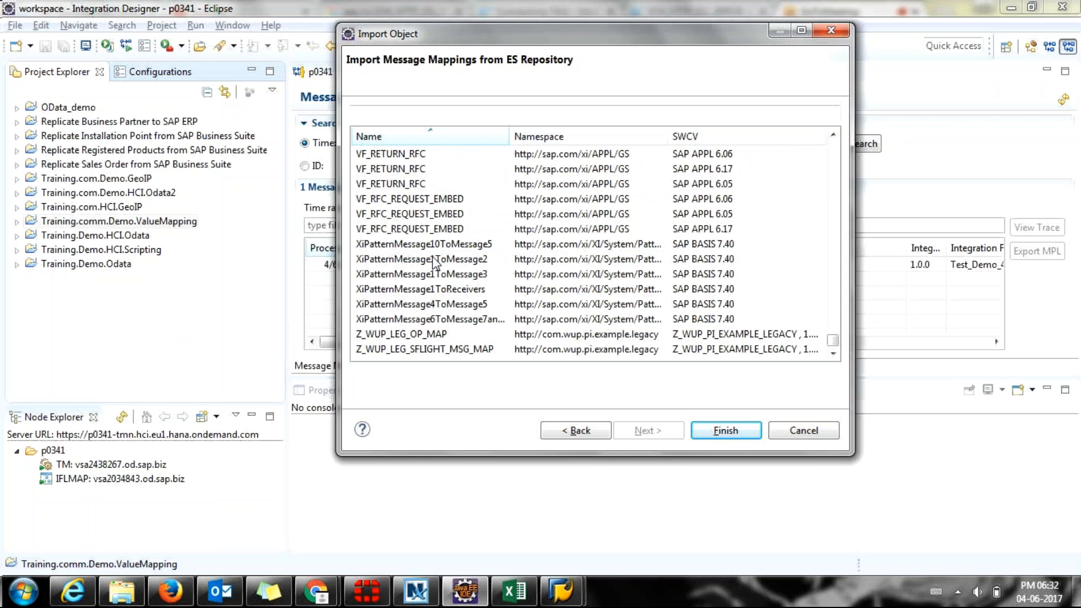
scroll(434, 260, "up", 20)
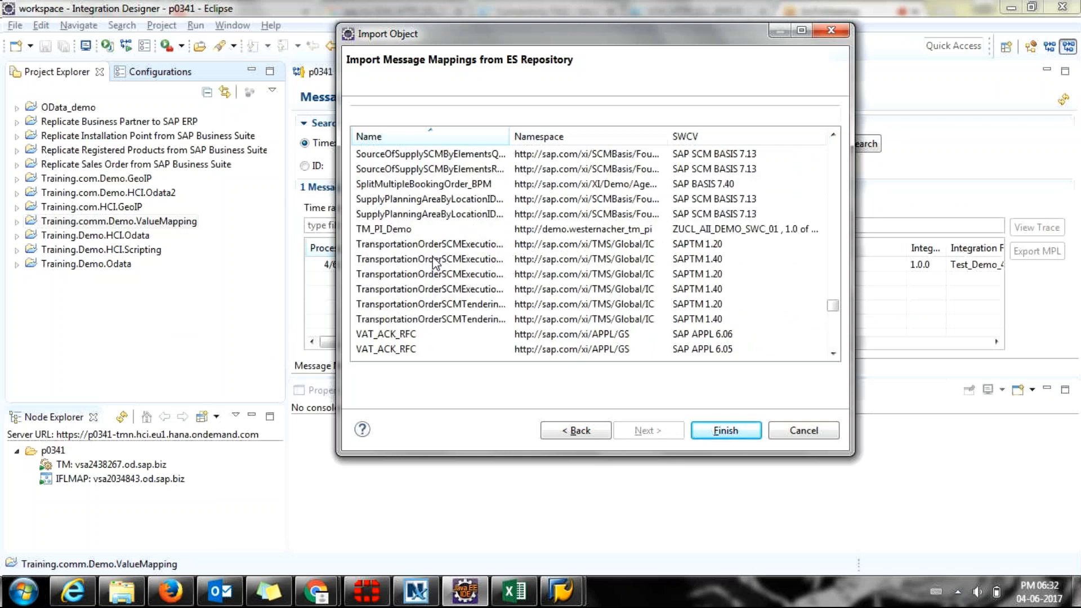
scroll(433, 255, "up", 12)
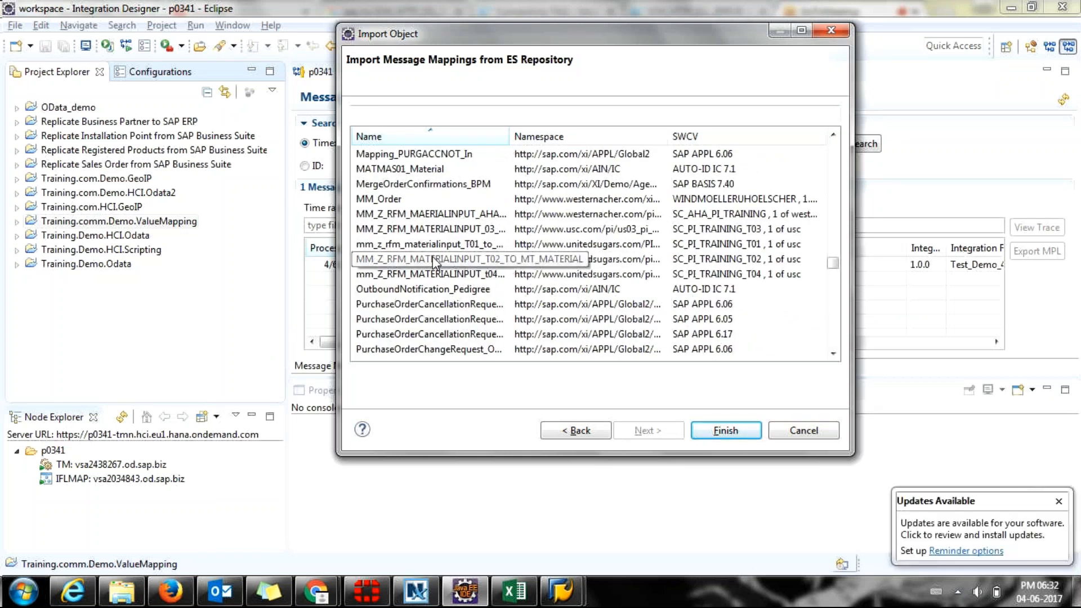
Select the DELINF_DELIVERY05 message mapping and confirm the import.
left_click(382, 204)
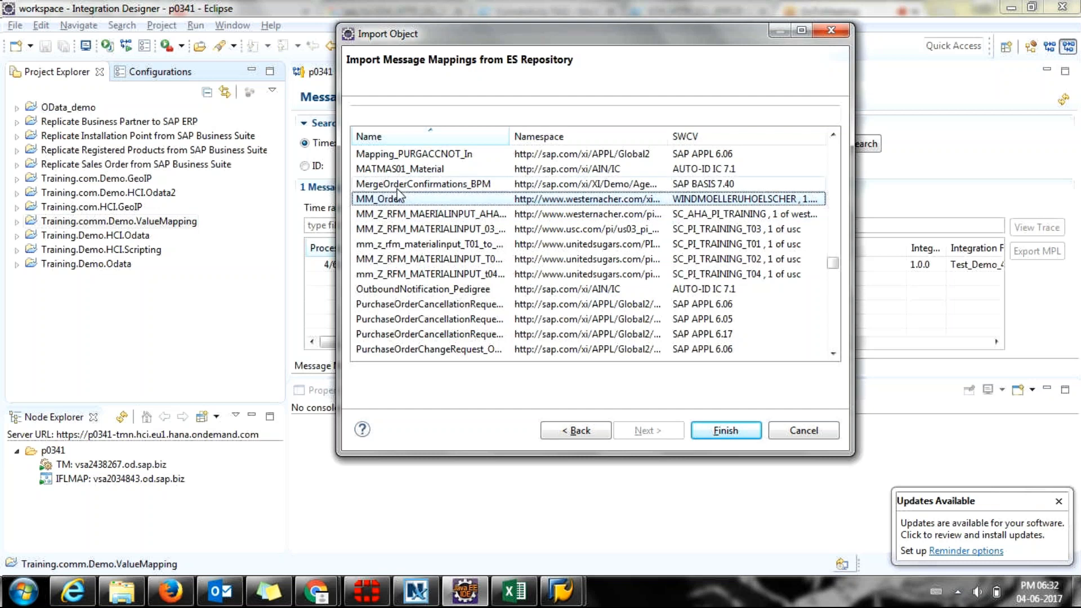
scroll(440, 217, "up", 7)
scroll(445, 226, "up", 5)
scroll(445, 225, "up", 12)
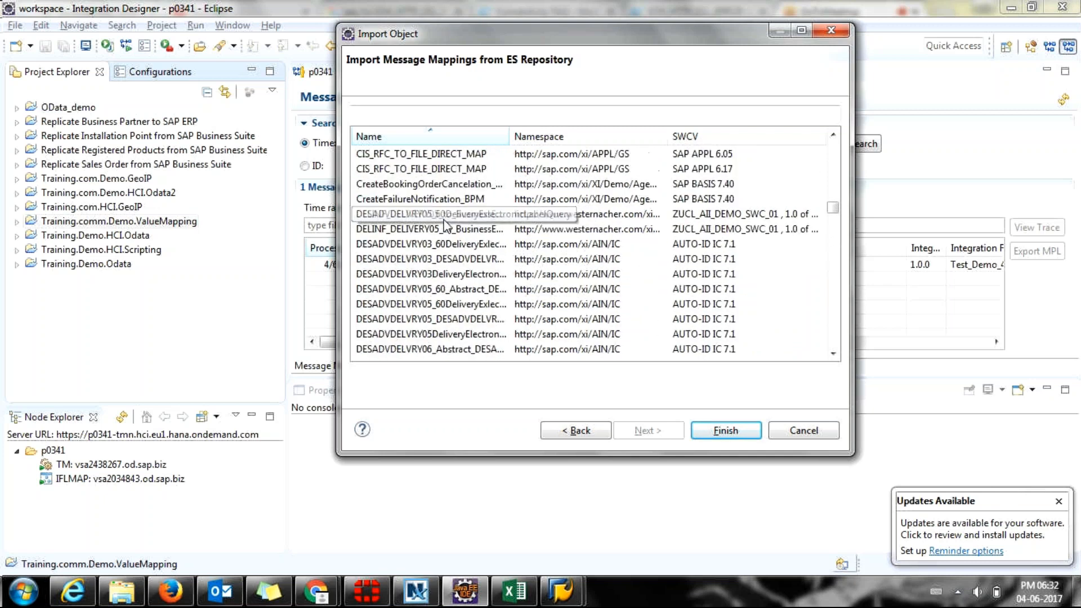
scroll(445, 225, "down", 1)
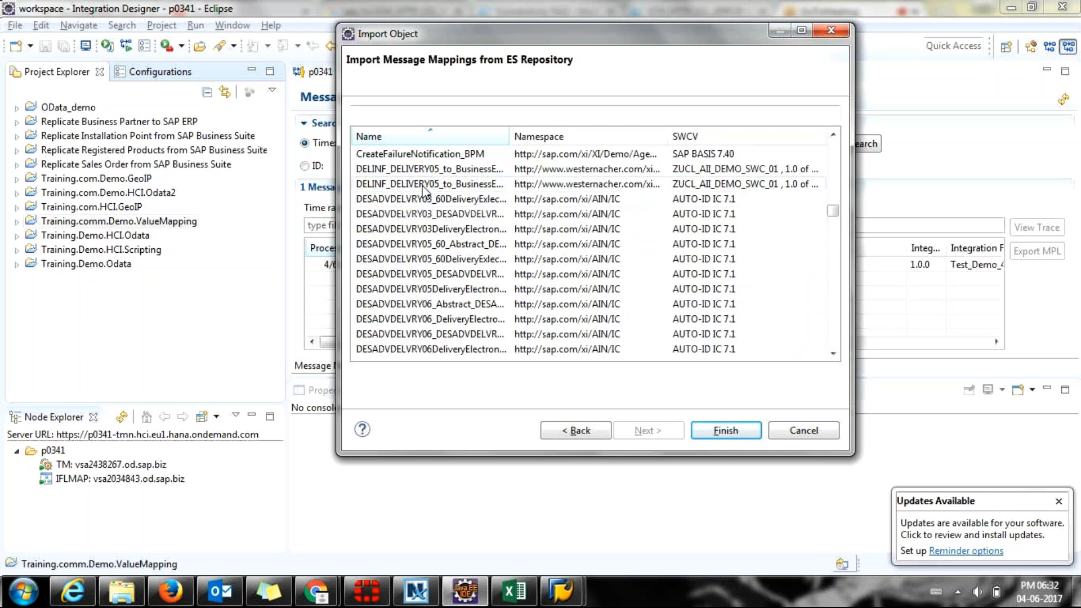
left_click(421, 169)
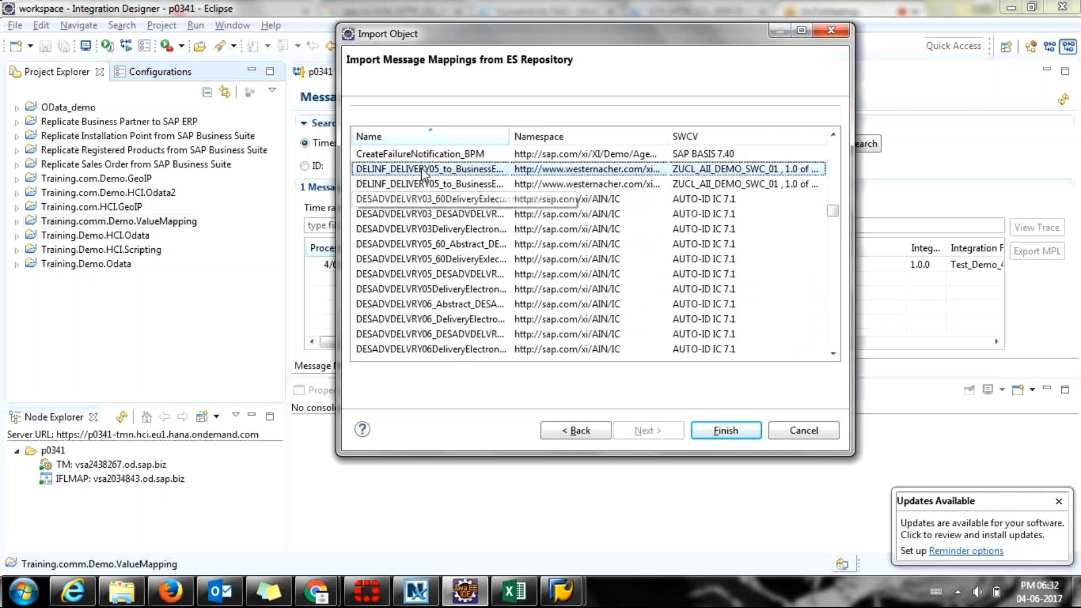
key("Return")
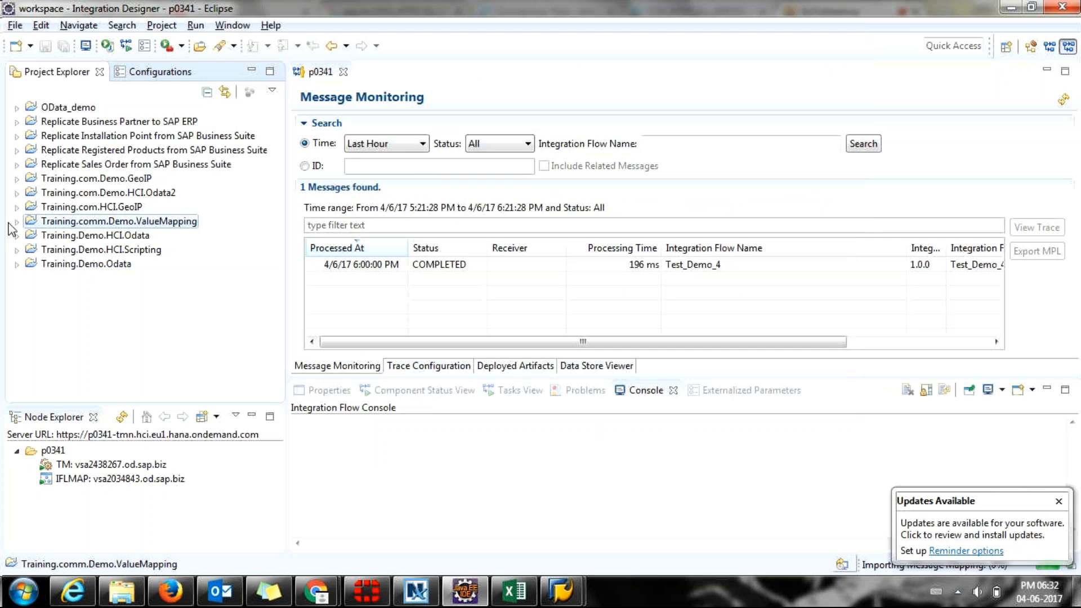
Verify the import success message and find DELINF.DELVRY05.wsdl in the ValueMapping wsdl folder.
left_click(15, 222)
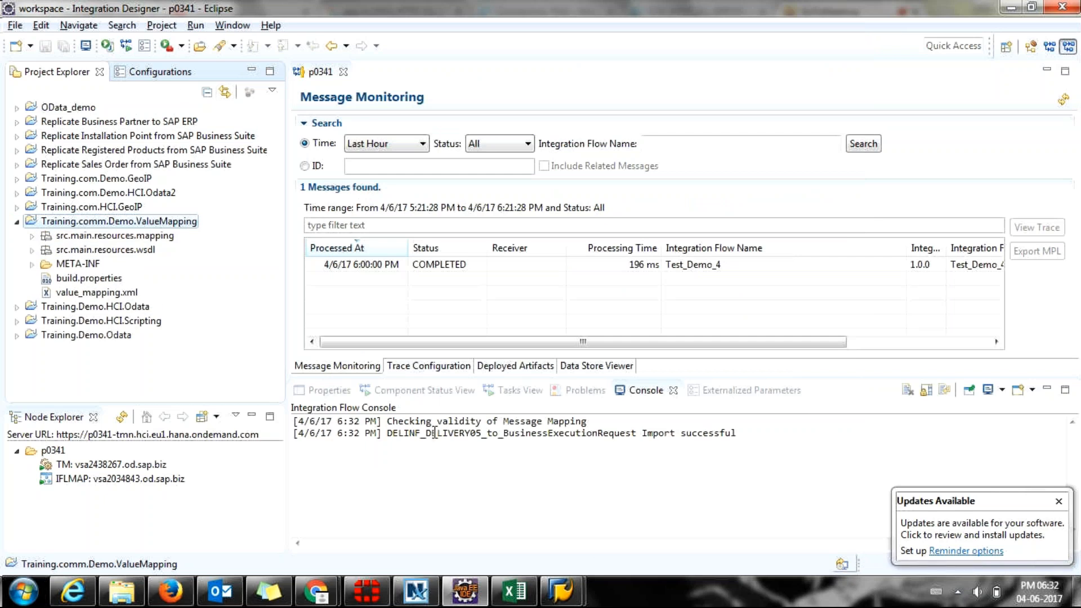
left_click_drag(403, 433, 736, 434)
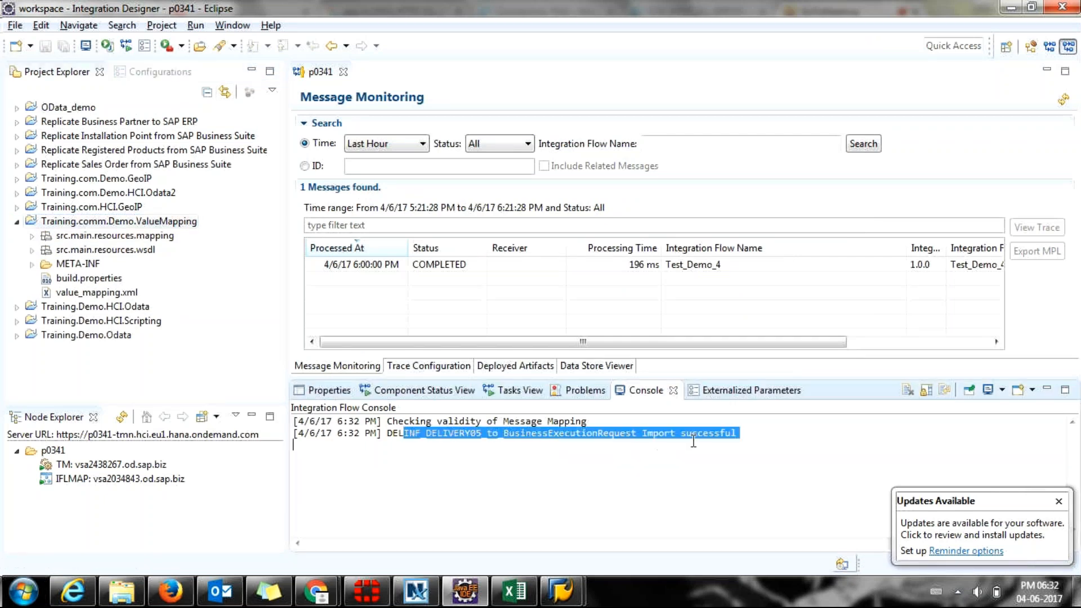
left_click(477, 433)
left_click_drag(388, 433, 738, 434)
left_click(32, 250)
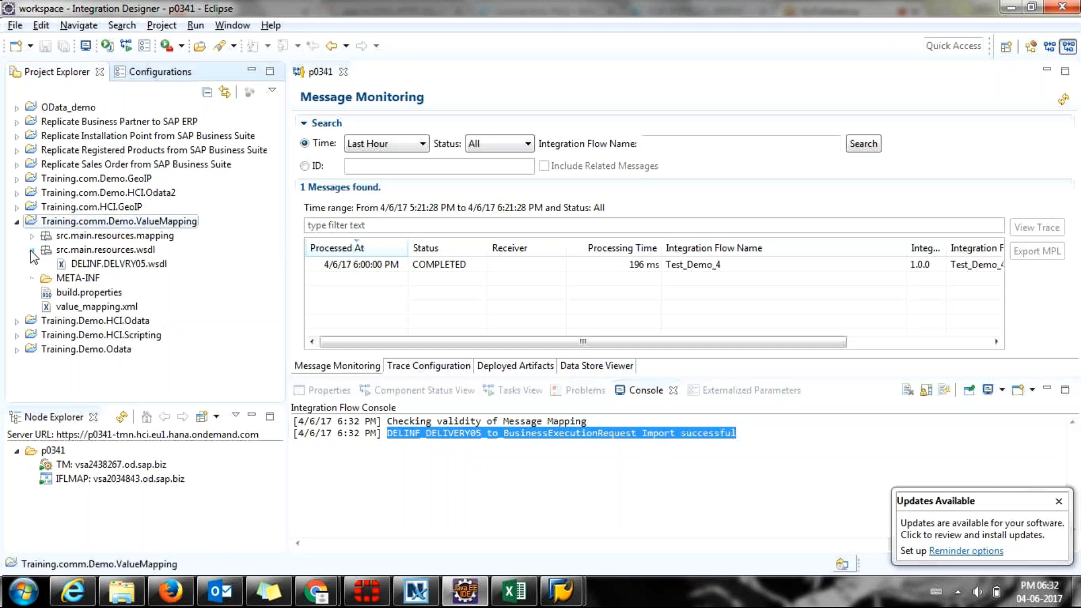
left_click(90, 265)
key("alt+Tab")
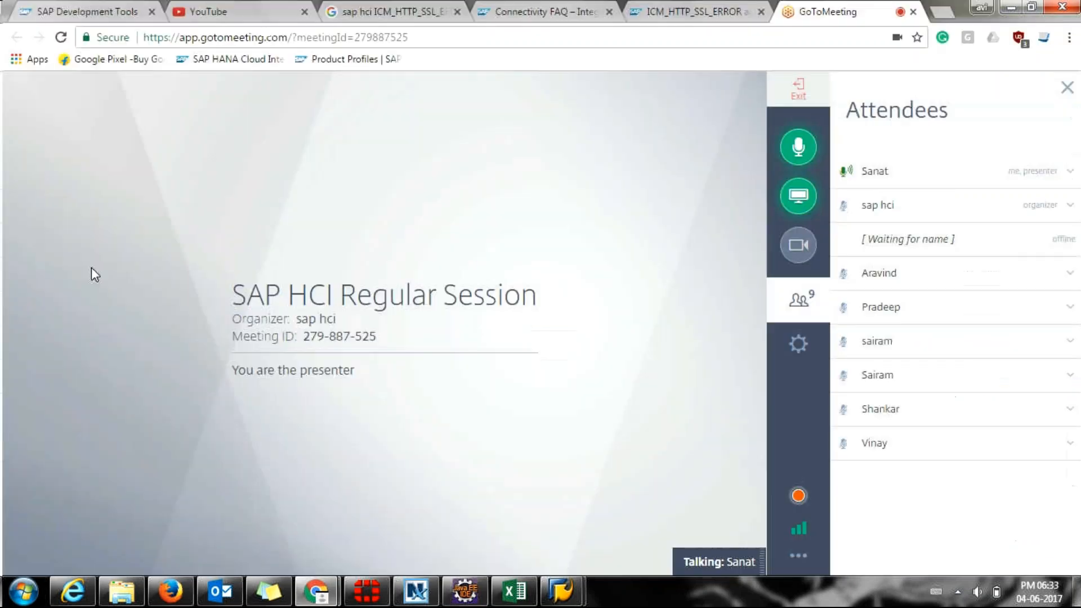
key("alt+Tab")
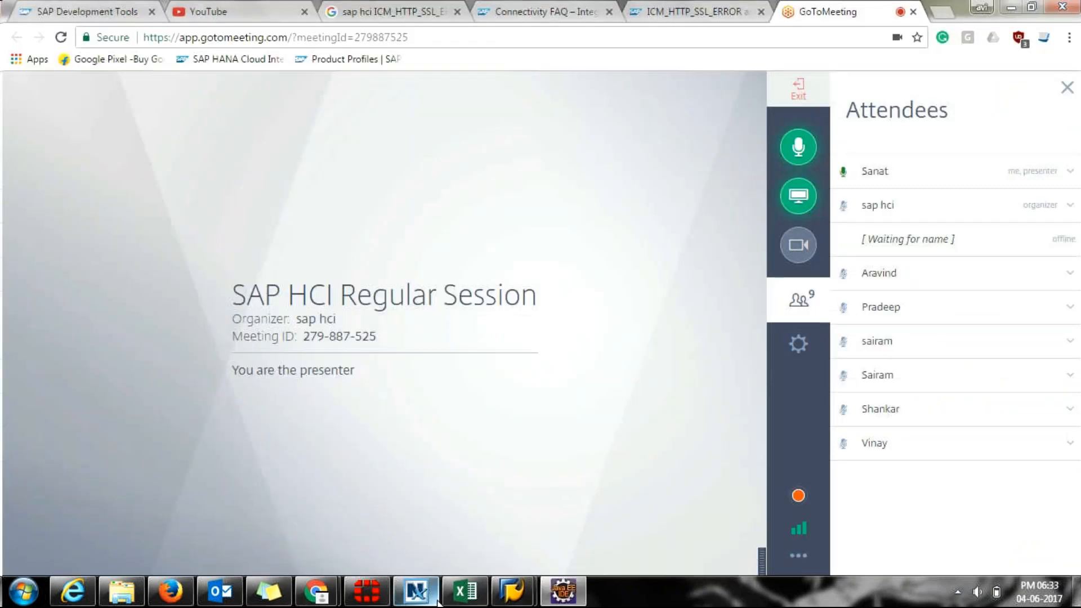
mouse_move(547, 595)
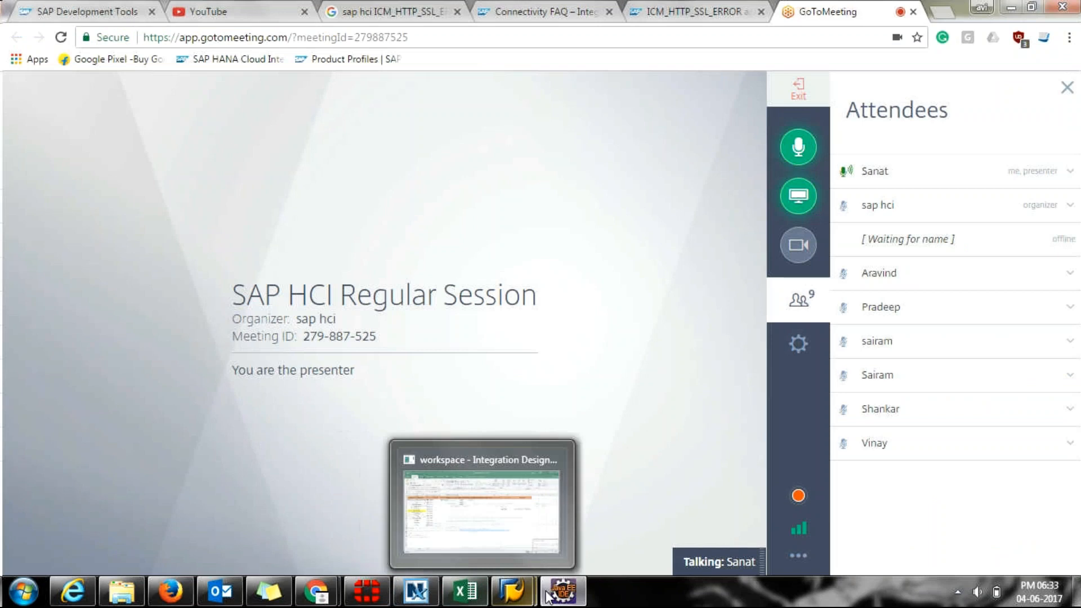
In the integration designer, view DELINF.DELVRY05.wsdl in its Design diagram, then close it.
left_click(562, 530)
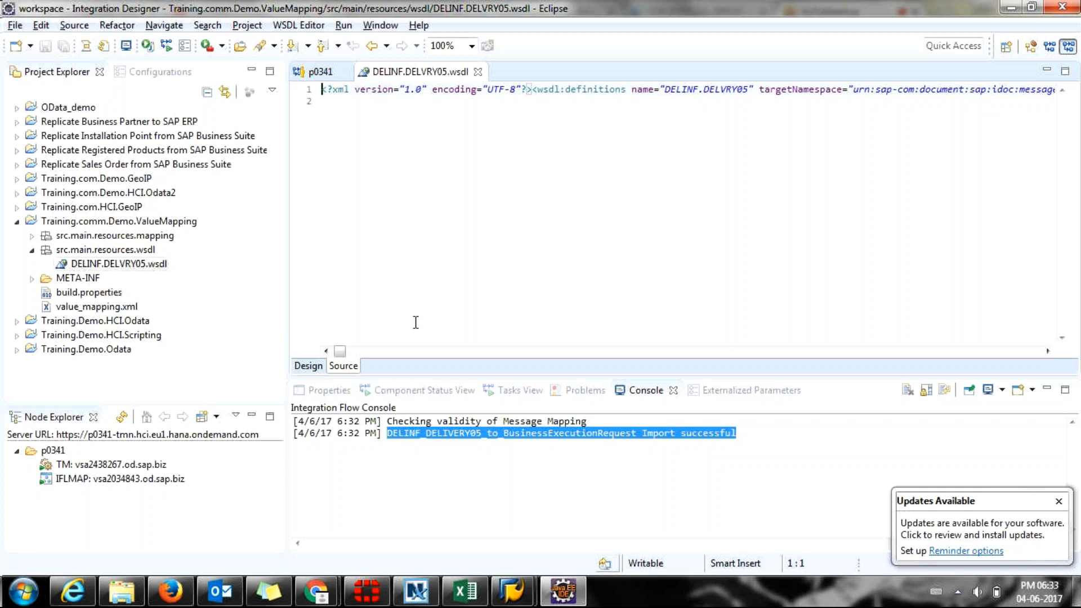
left_click(307, 367)
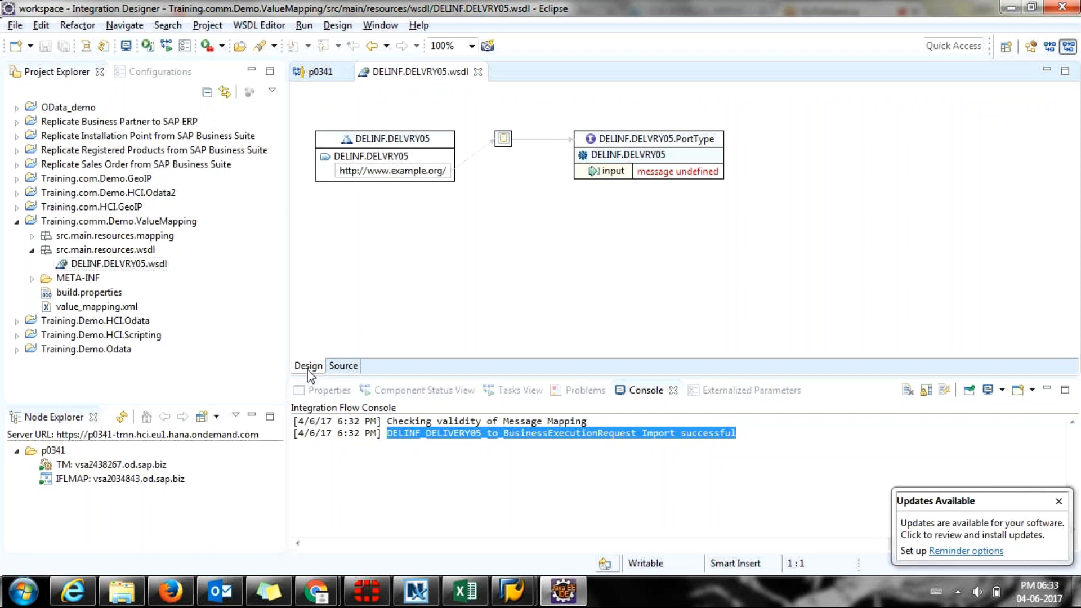
left_click(478, 72)
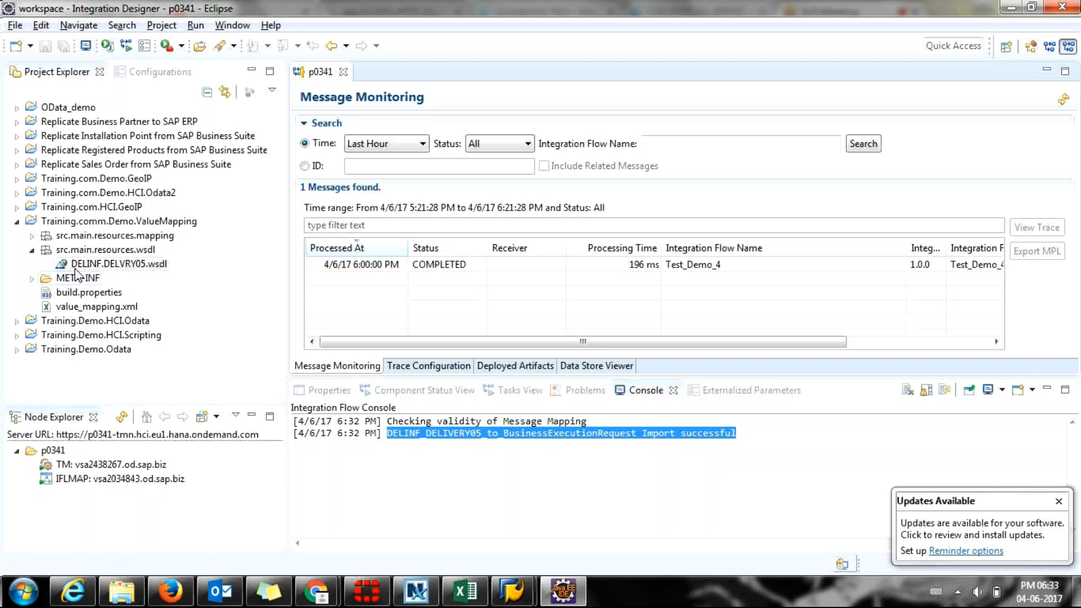
Move BusinessDocumentExecutionRequest.wsdl into the src.main.resources.mapping folder, dismissing the element structure warning.
left_click(31, 236)
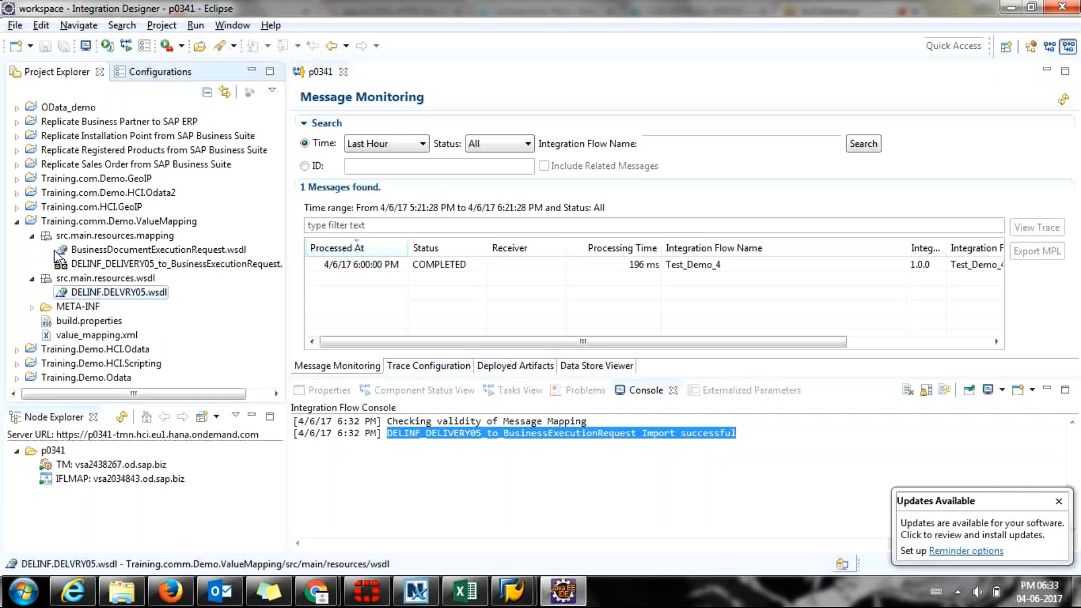
left_click_drag(56, 250, 89, 276)
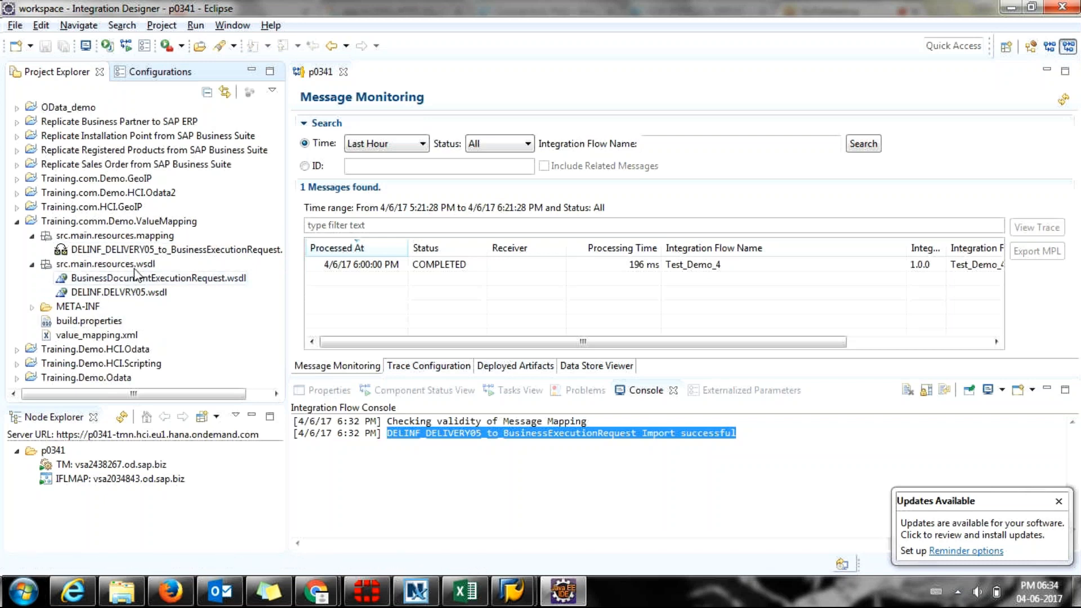
left_click(131, 250)
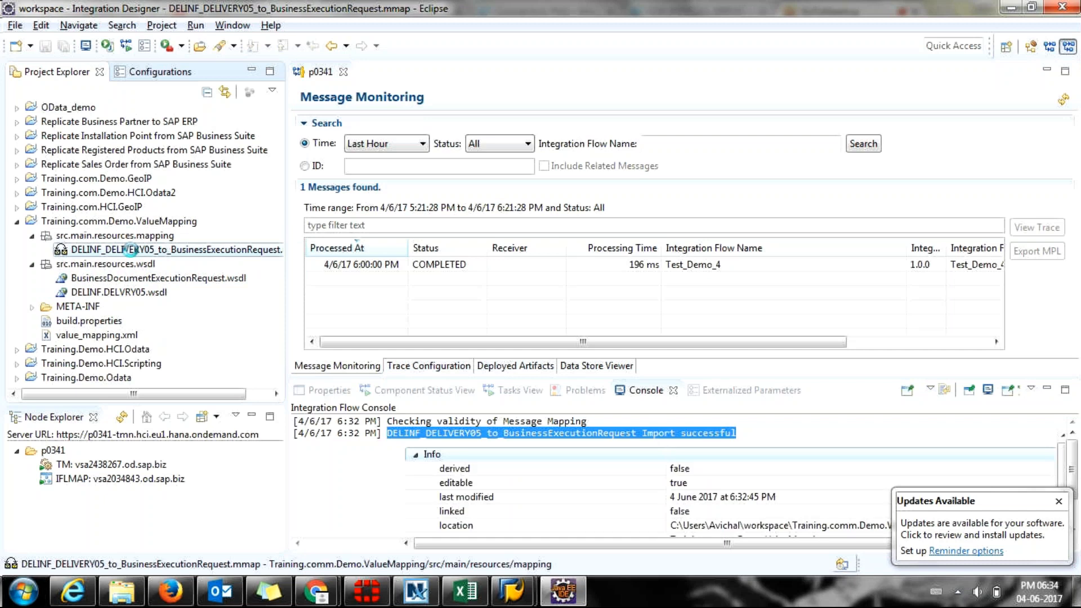
double_click(131, 250)
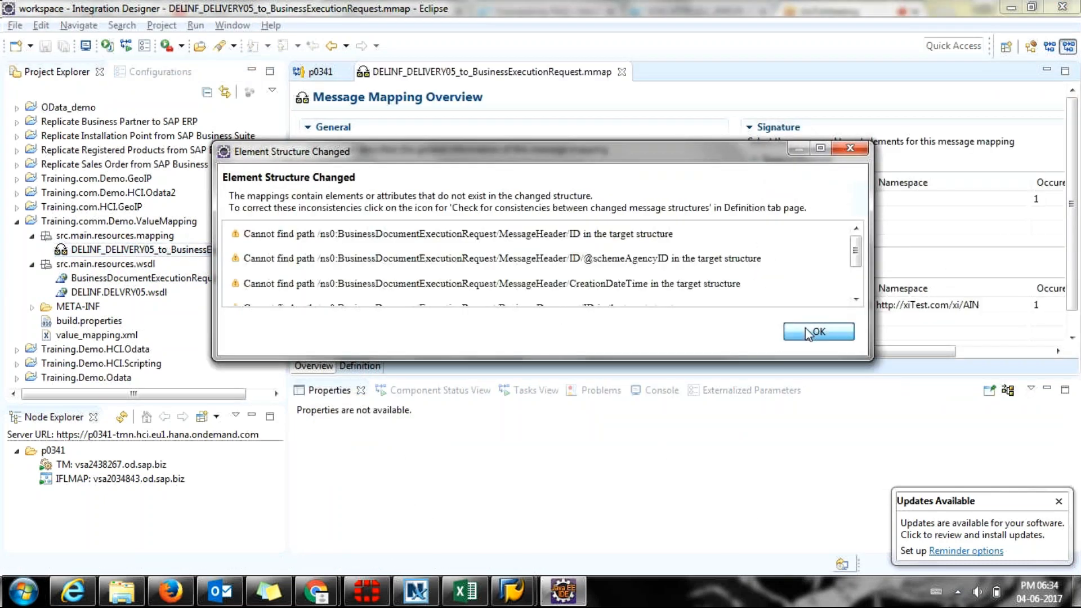
key("Return")
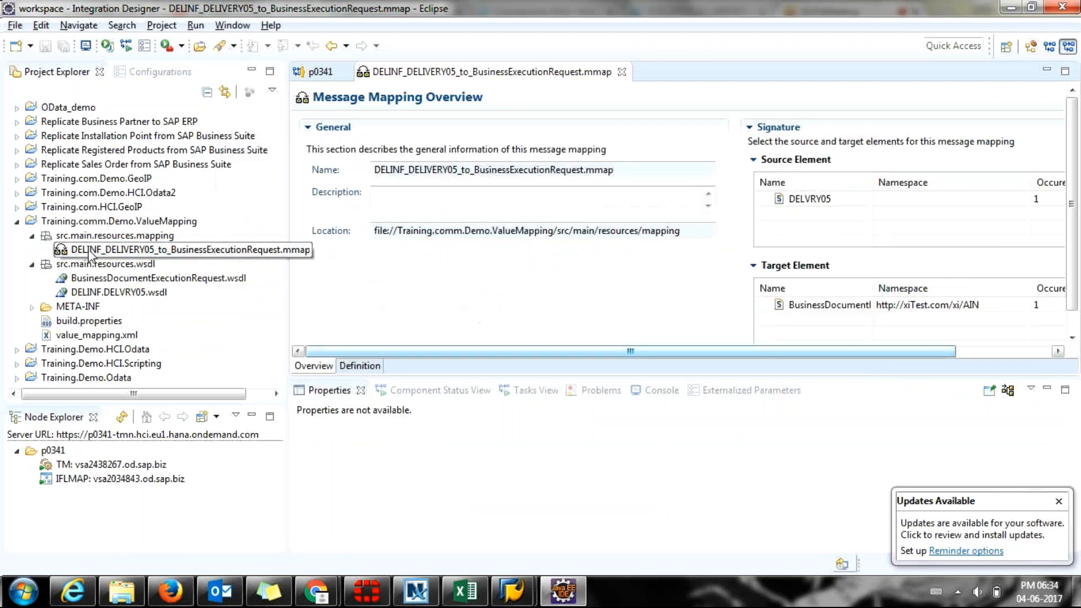
left_click(78, 280)
left_click_drag(79, 280, 82, 236)
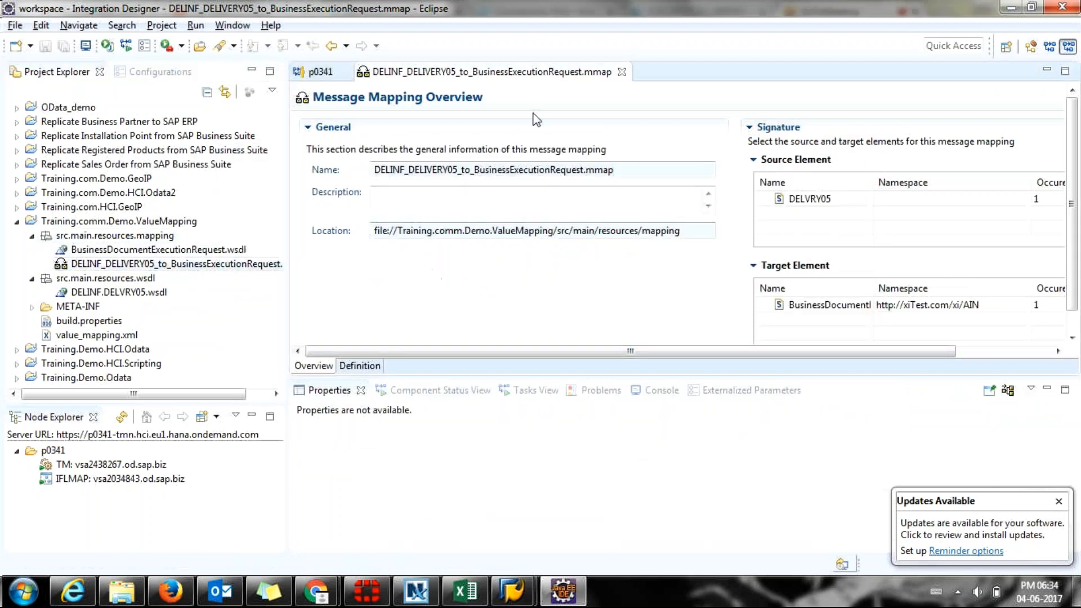
Open BusinessDocumentExecutionRequest.wsdl from the mapping folder and close its editor again.
left_click(623, 74)
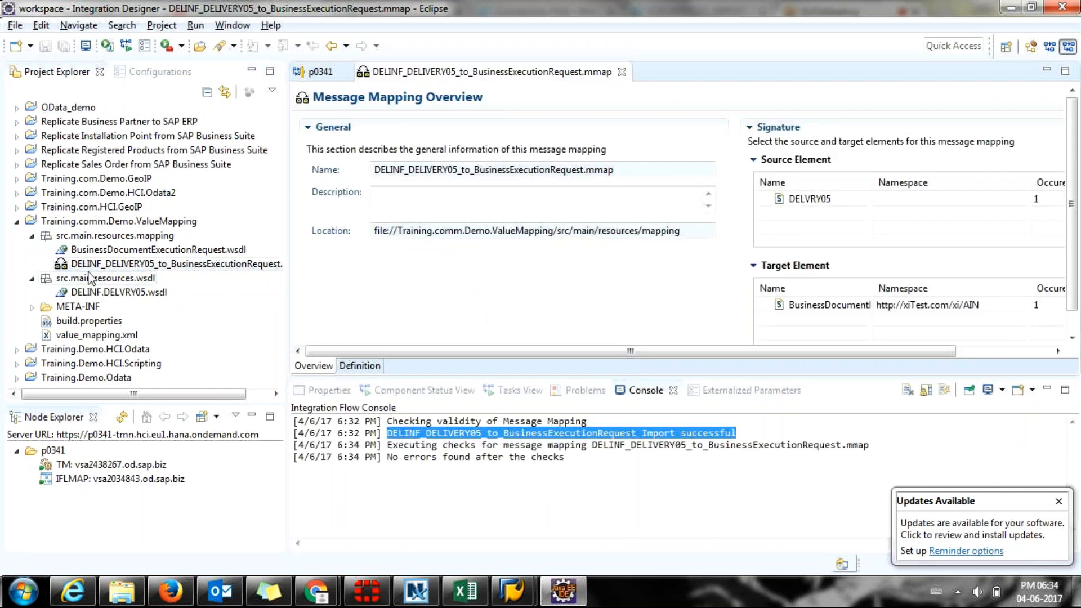
left_click(79, 293)
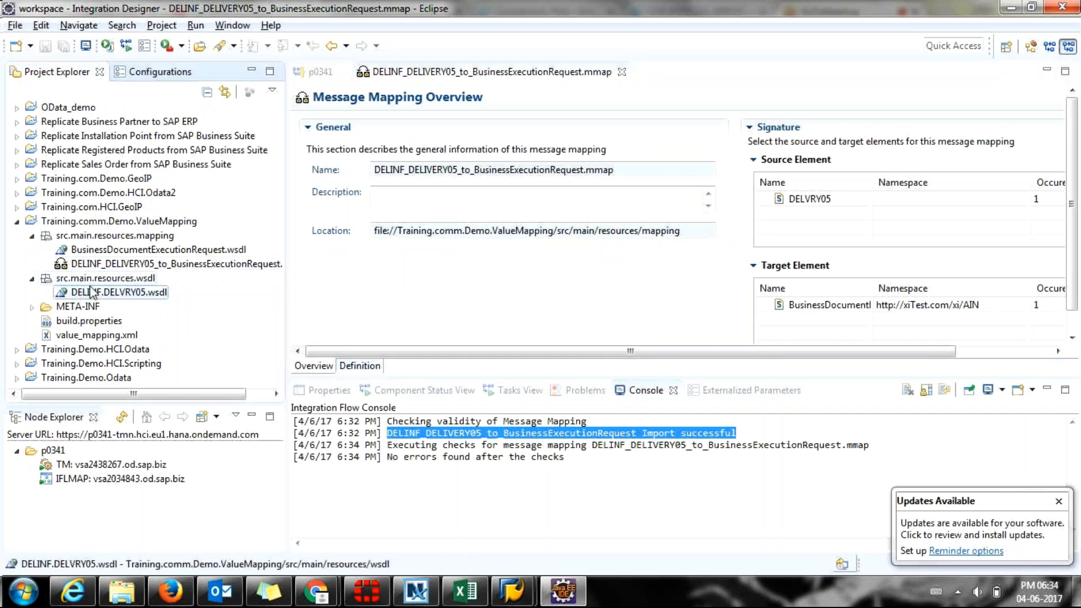
left_click(123, 263)
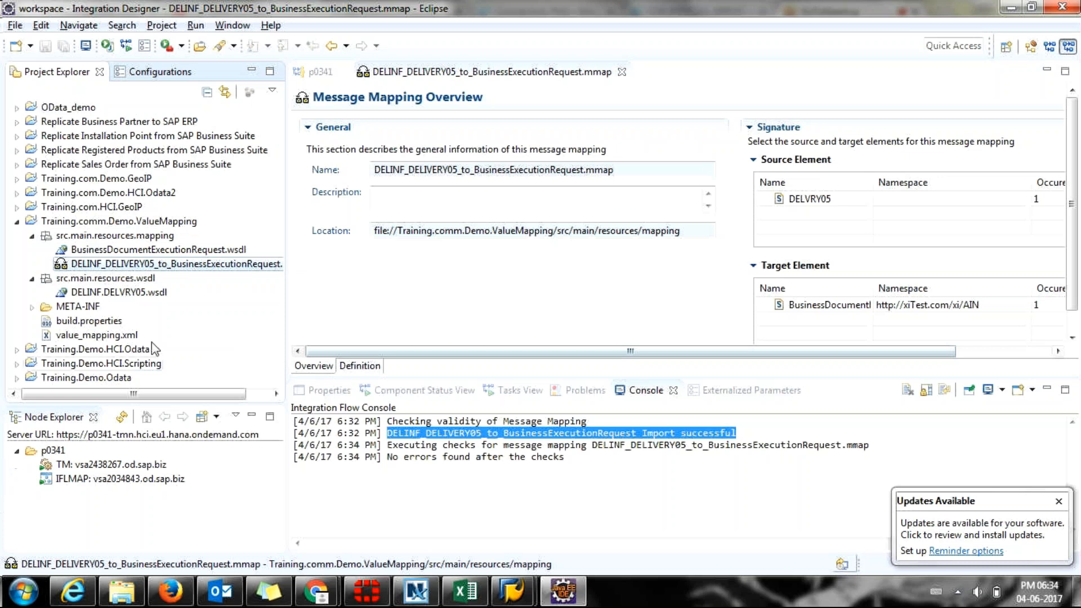
left_click(146, 250)
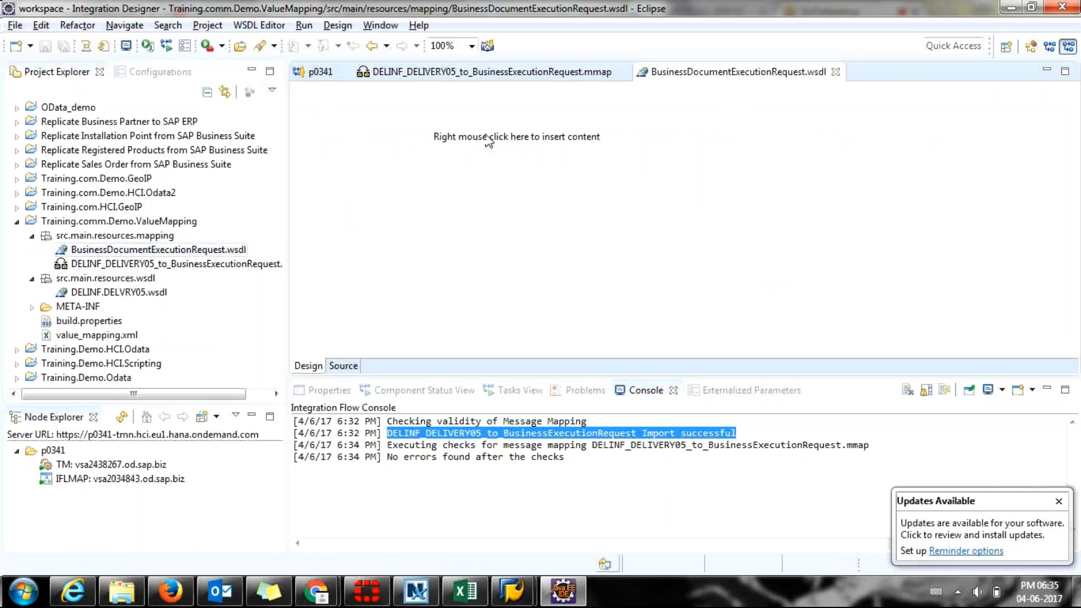
left_click(836, 72)
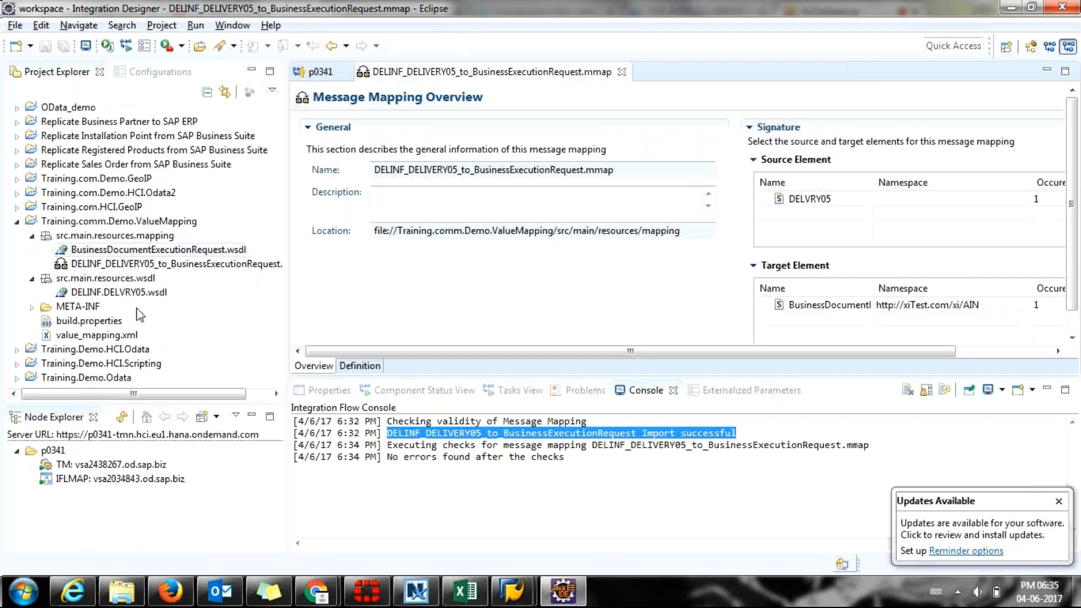
Show the mapping's Definition view, expanding DELVRY05, IDOC and the BusinessDocument target node.
left_click(354, 366)
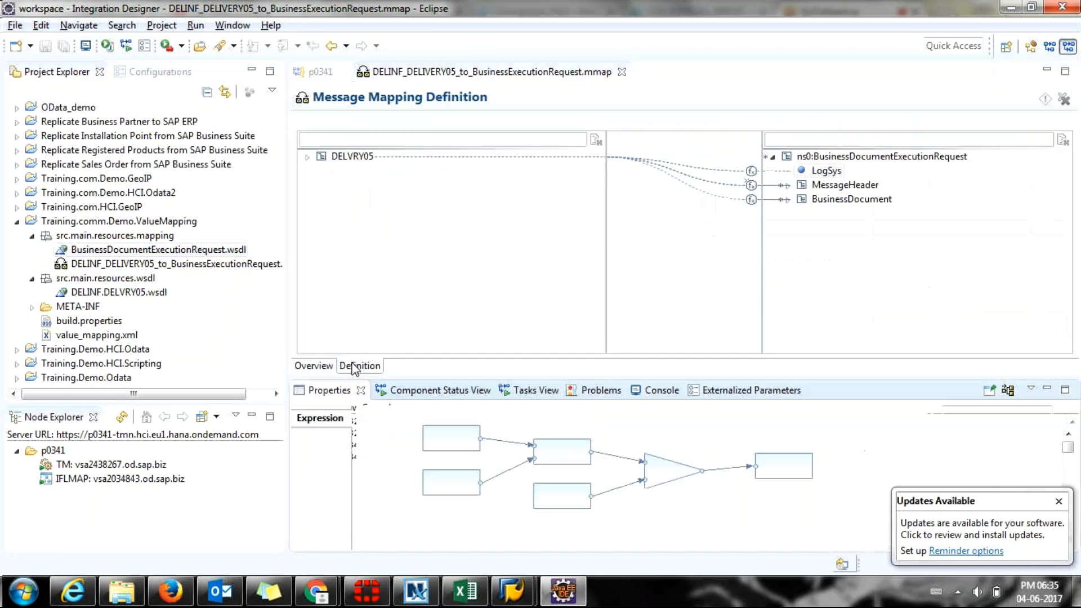
left_click(307, 157)
left_click(322, 171)
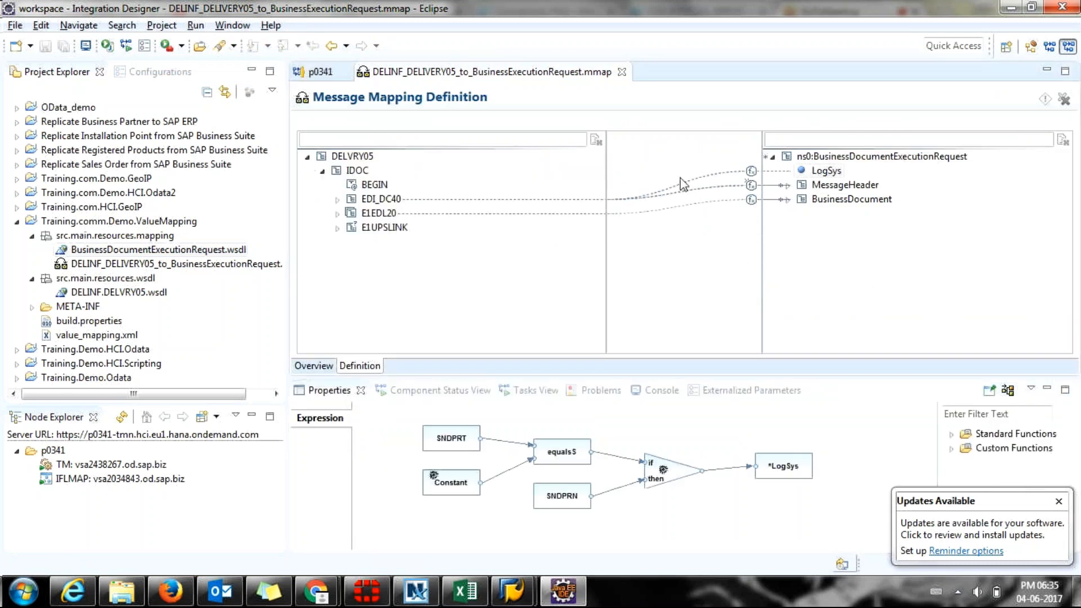
left_click(851, 164)
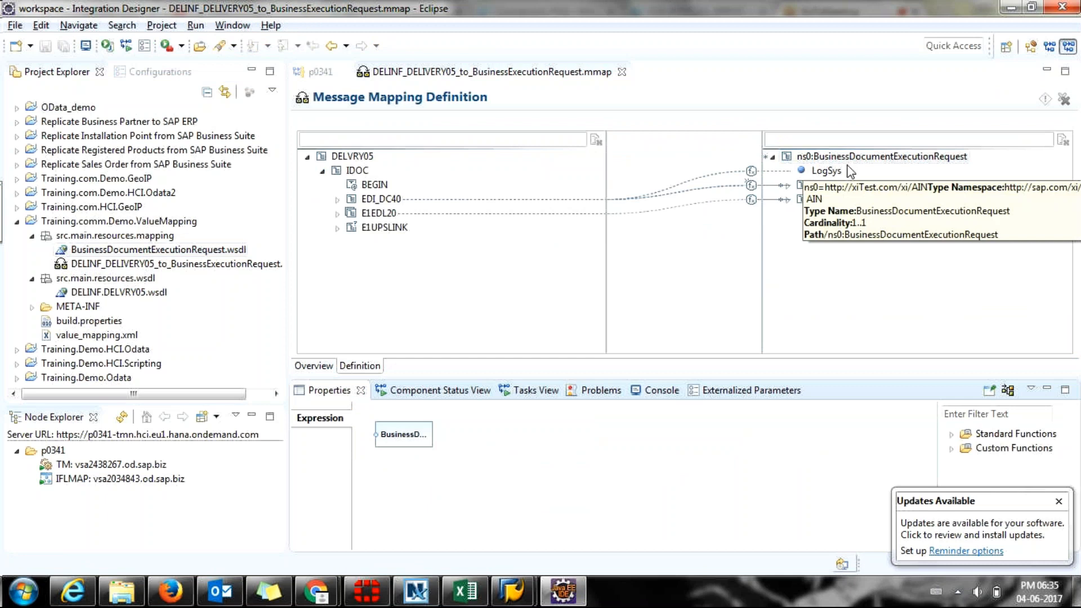
left_click(818, 157)
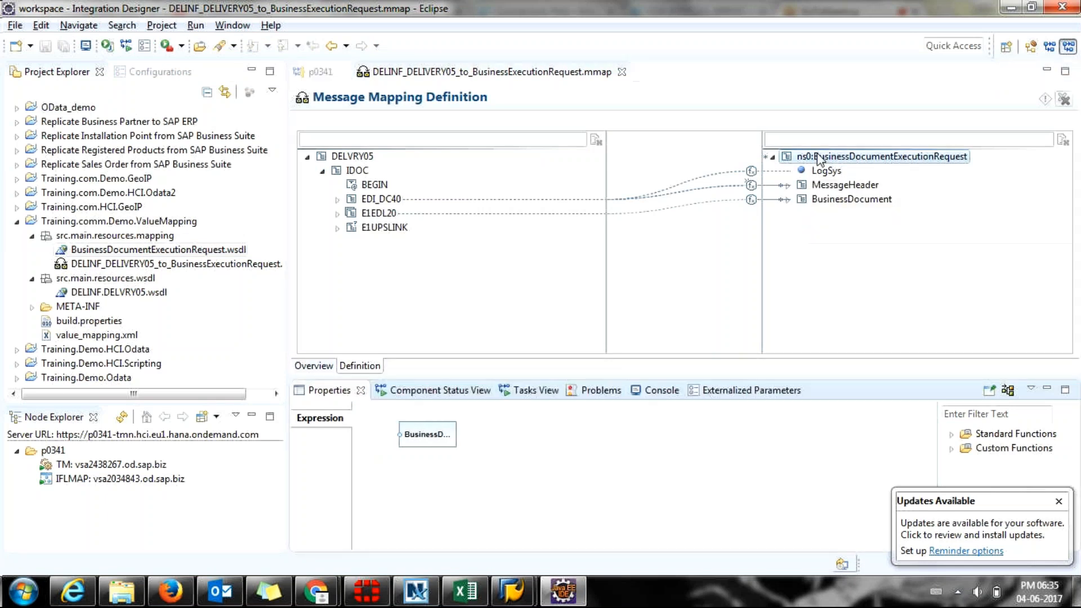
left_click(812, 189)
left_click(788, 199)
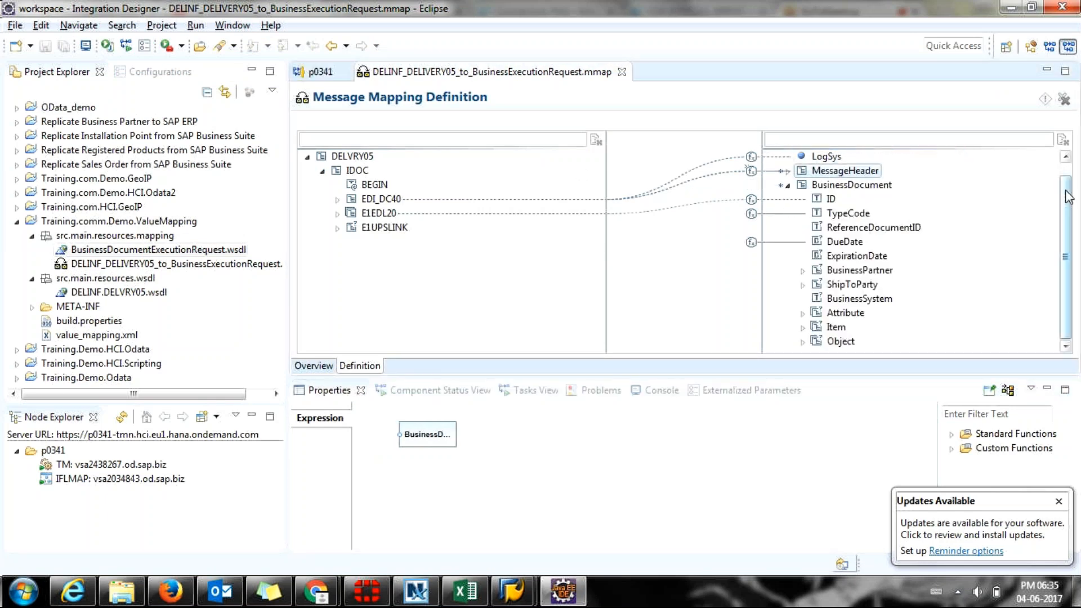
Expand and collapse the EDI_DC40 and E1EDL20 source segments to review their fields.
left_click_drag(1066, 190, 1061, 165)
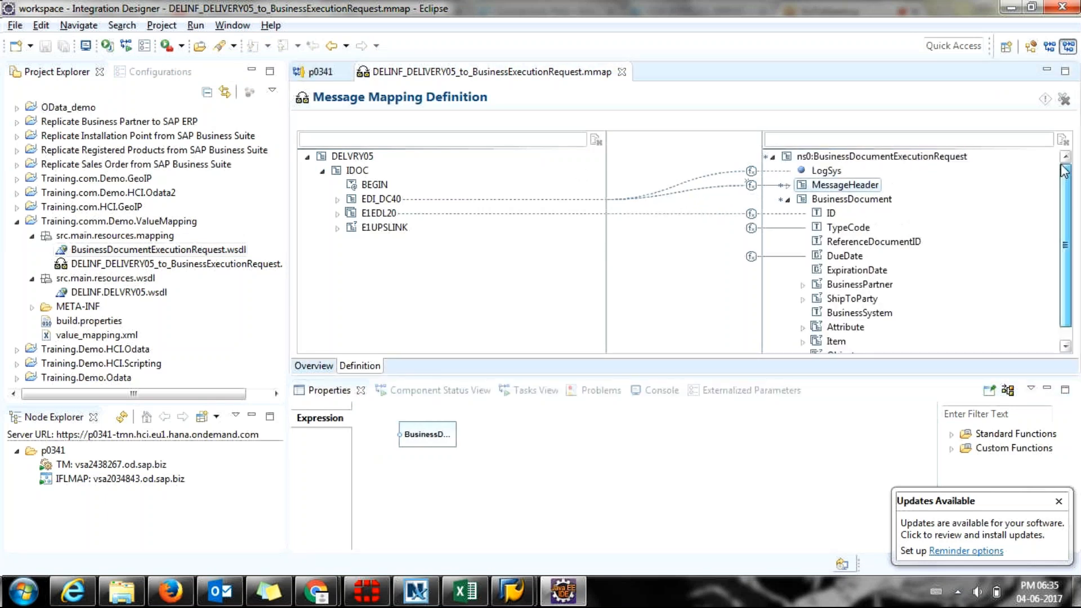
left_click(337, 200)
left_click(337, 156)
left_click(336, 213)
scroll(519, 281, "down", 5)
scroll(519, 281, "up", 7)
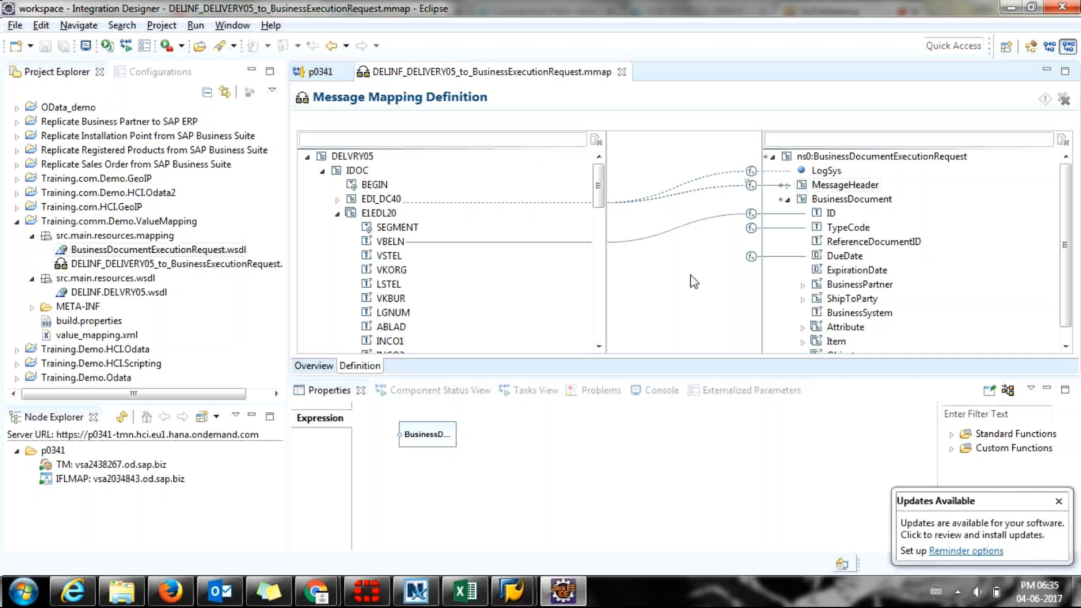
scroll(693, 281, "down", 1)
scroll(692, 279, "up", 1)
scroll(664, 288, "down", 1)
scroll(688, 239, "up", 1)
left_click(338, 213)
left_click(322, 171)
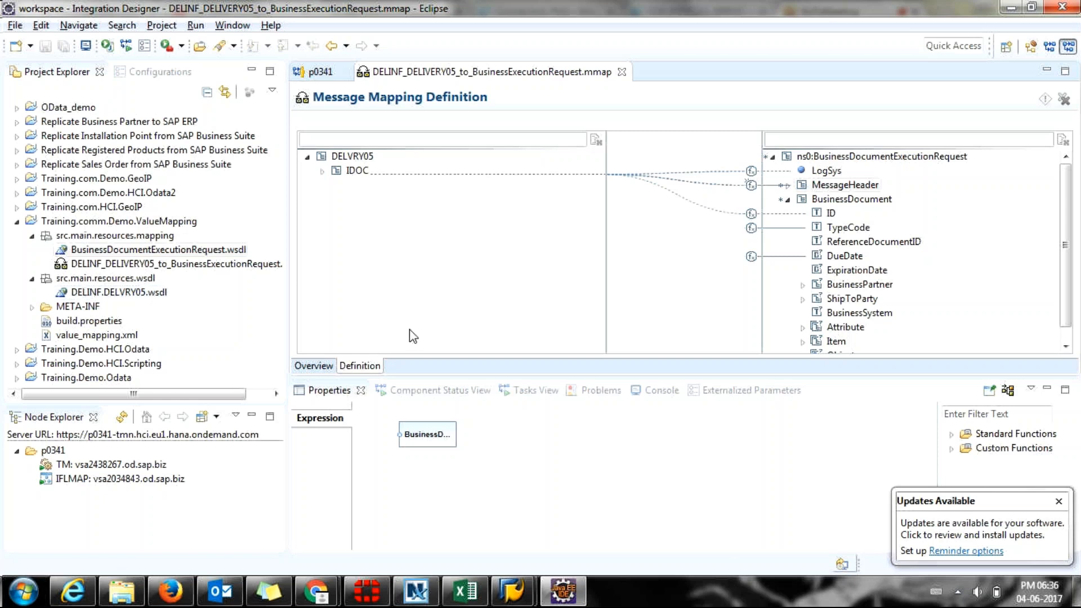
Re-expand DELVRY05 and IDOC, browsing the EDI_DC40 and E1EDL20 segments.
left_click(307, 157)
left_click(307, 158)
left_click(323, 171)
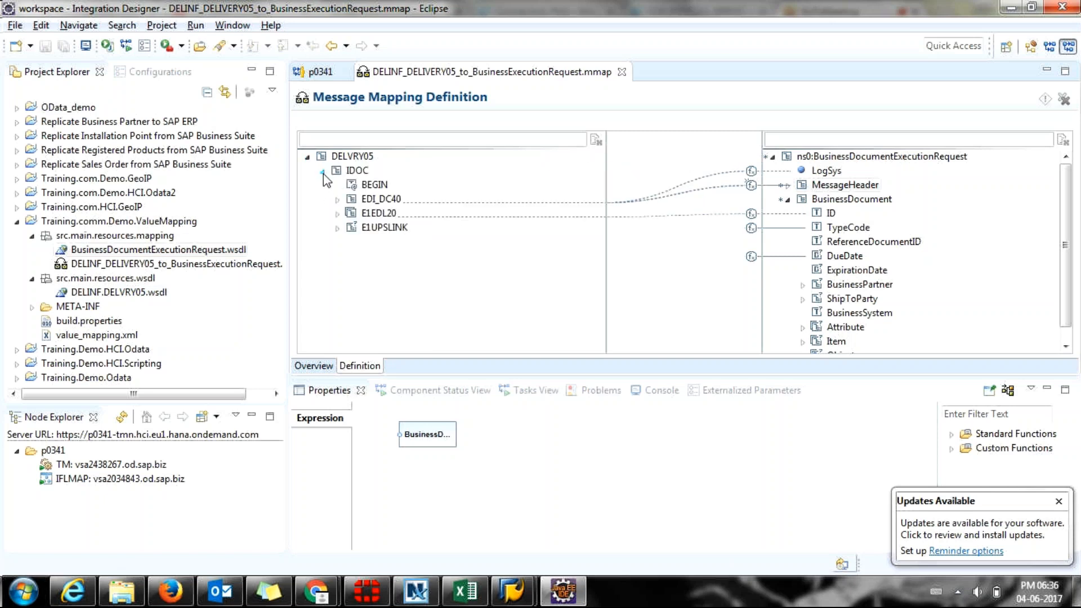
left_click(336, 201)
left_click(338, 156)
left_click(337, 212)
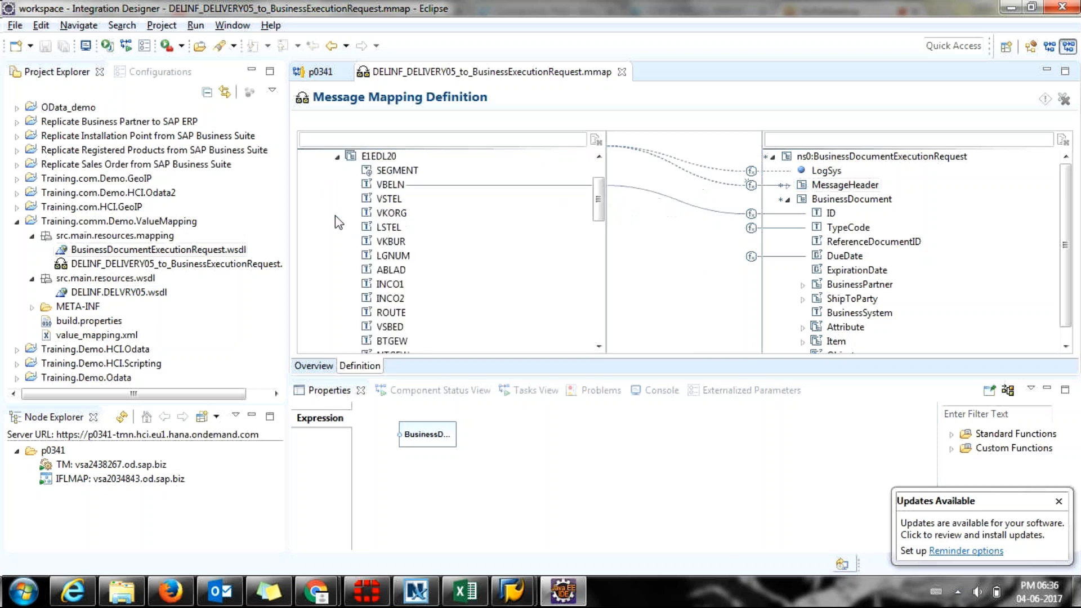
left_click(337, 157)
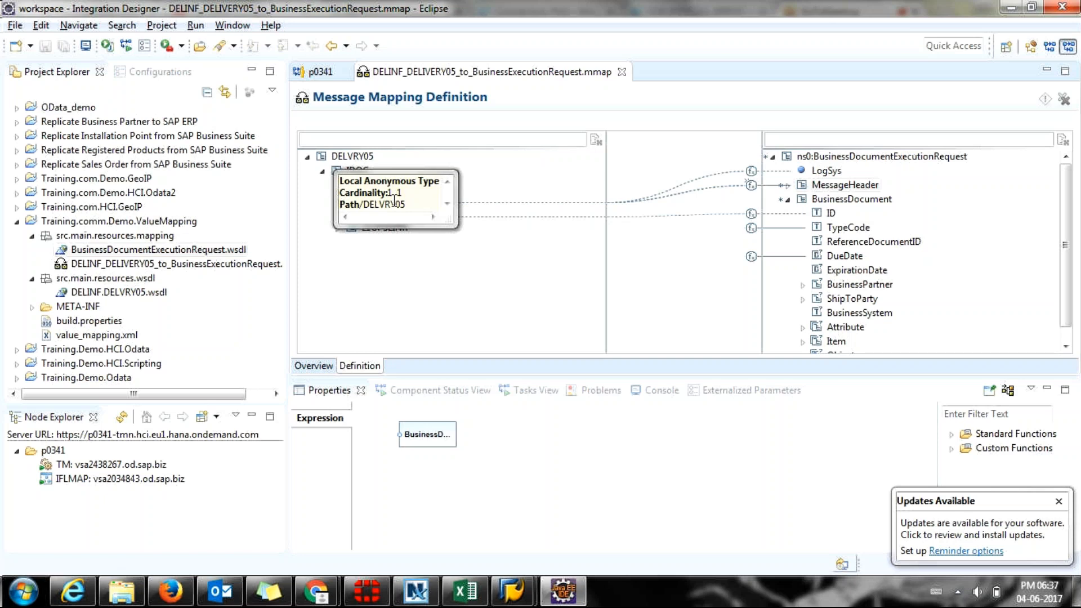
Select the E1UPSLINK segment, dismiss the updates notification, and close the DELINF mapping editor.
left_click(394, 228)
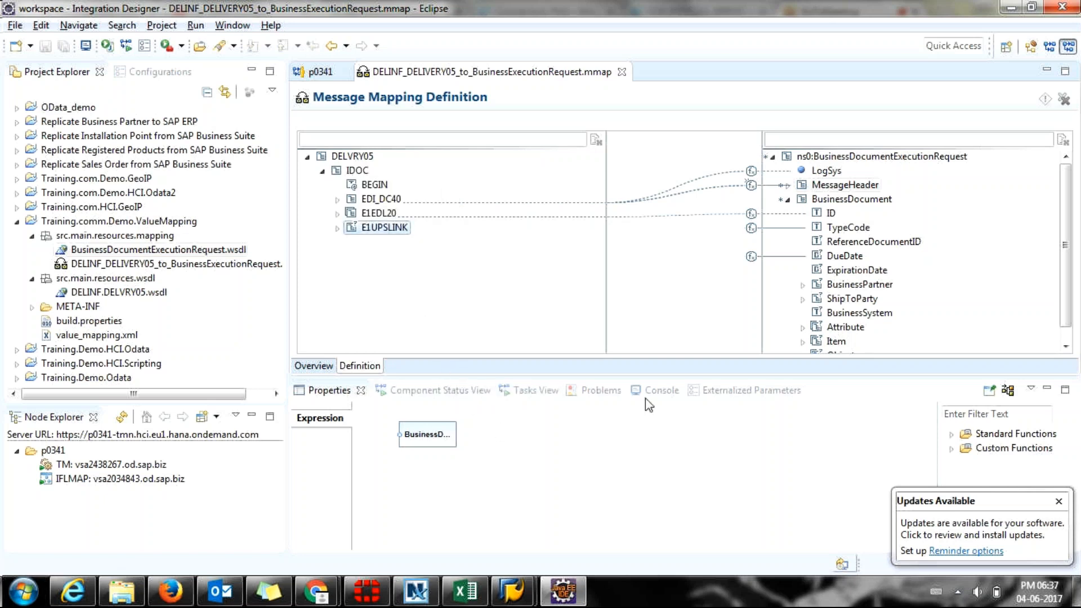
left_click(1058, 500)
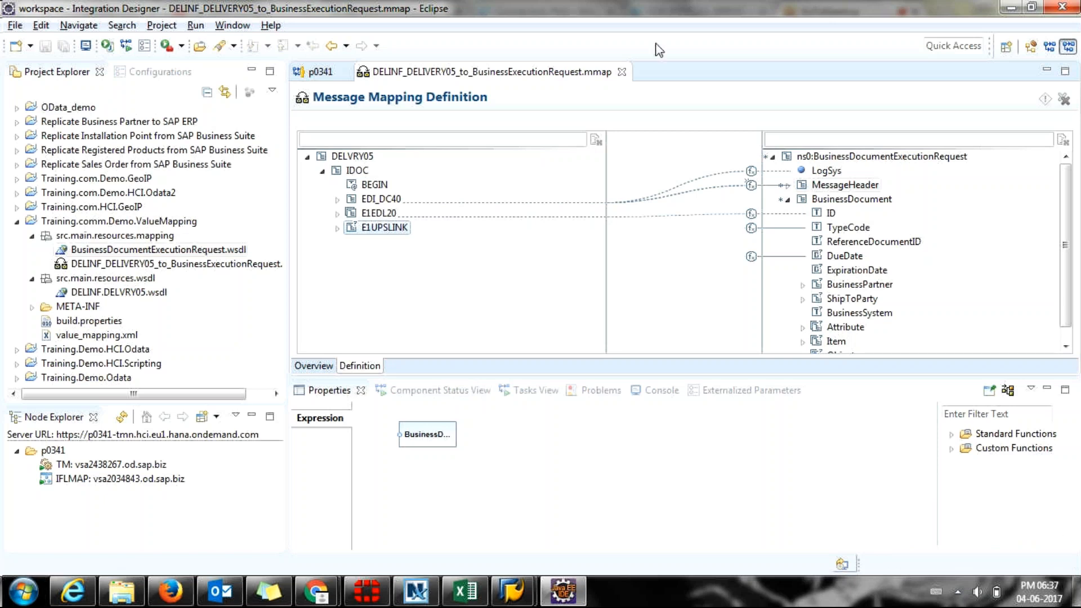
left_click(621, 71)
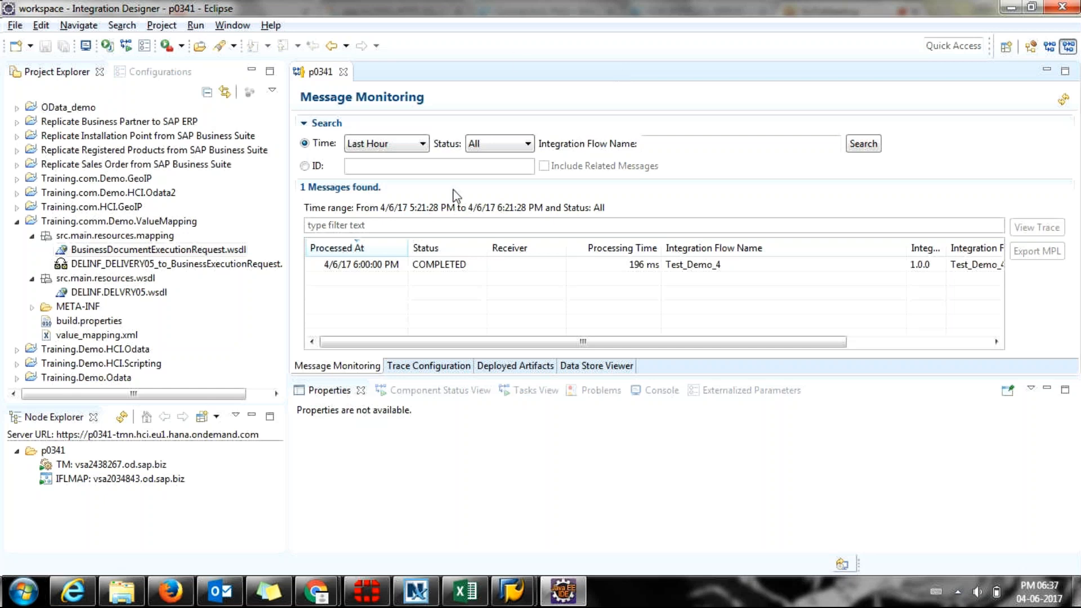
Collapse the Training.comm.Demo.ValueMapping project and minimize Eclipse.
left_click(13, 222)
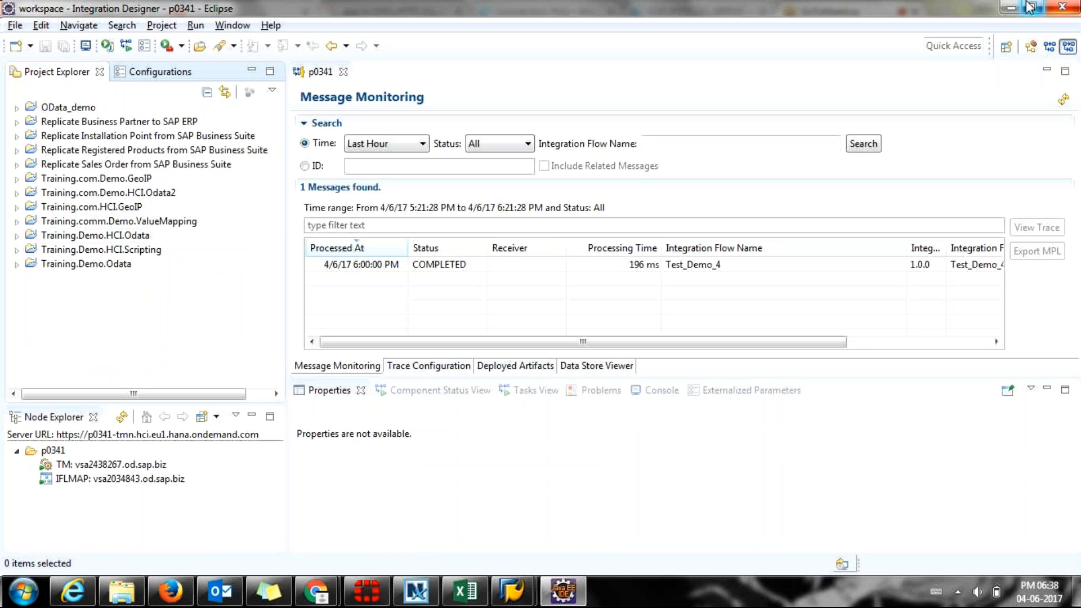
left_click(1009, 8)
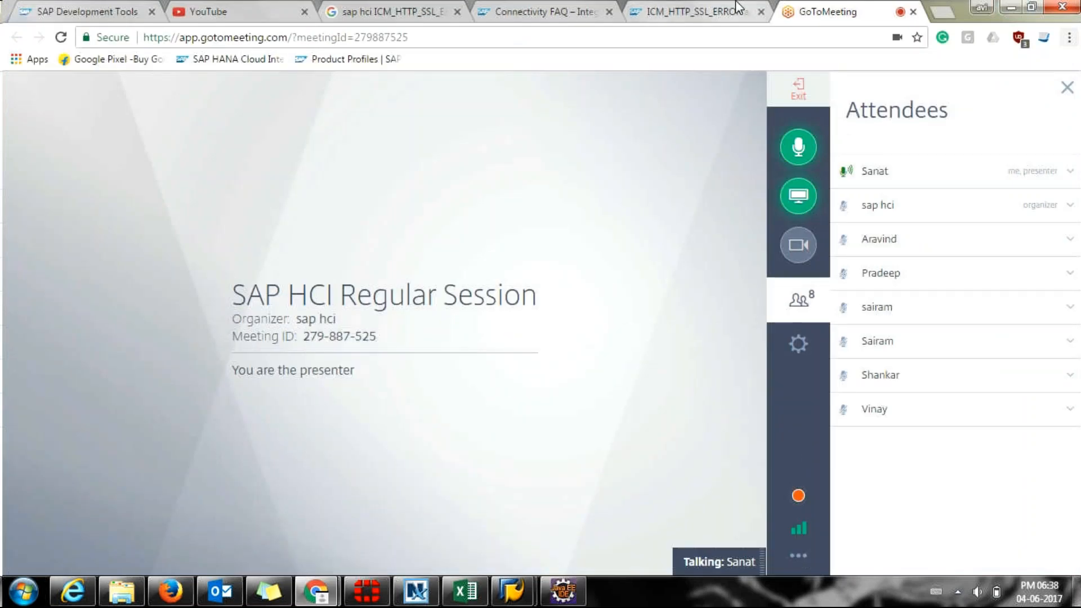
Load the p0341 itspaces page in a new Chrome tab, then bring SAP Easy Access forward.
left_click(940, 14)
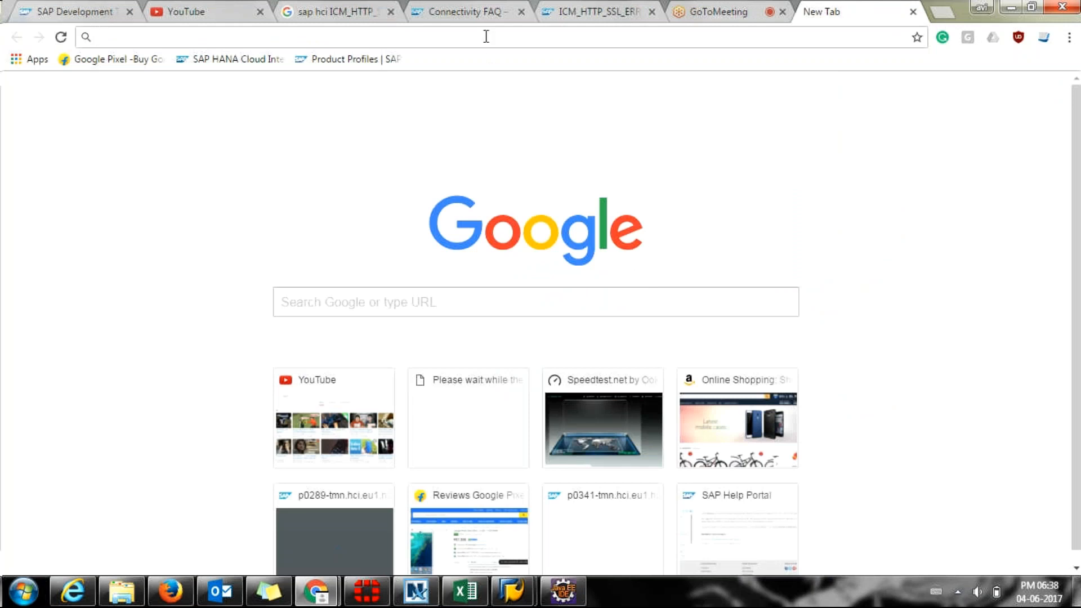
type("p")
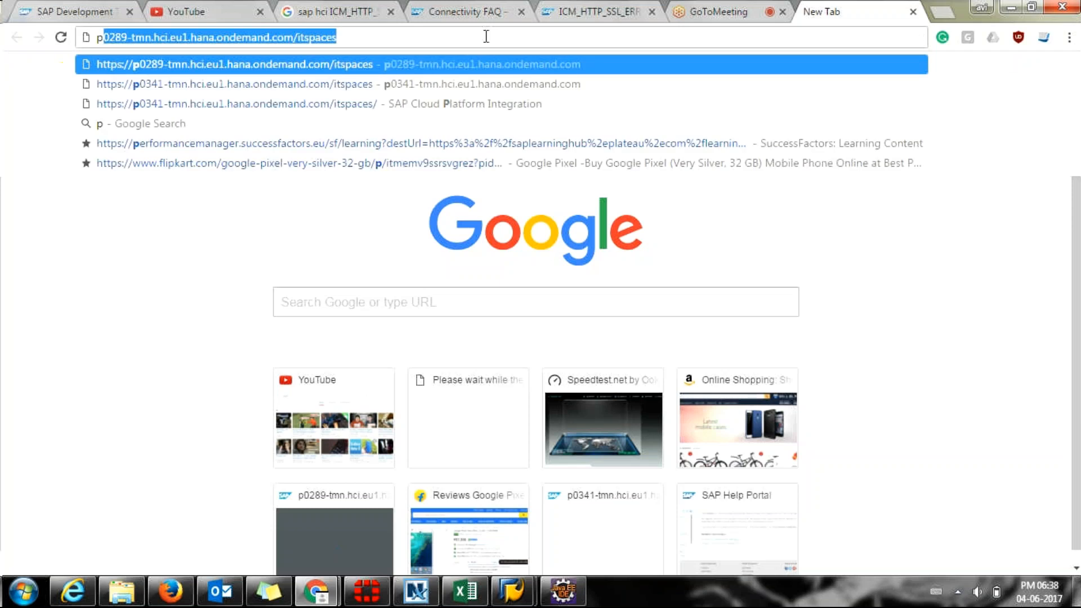
key("Down")
key("Return")
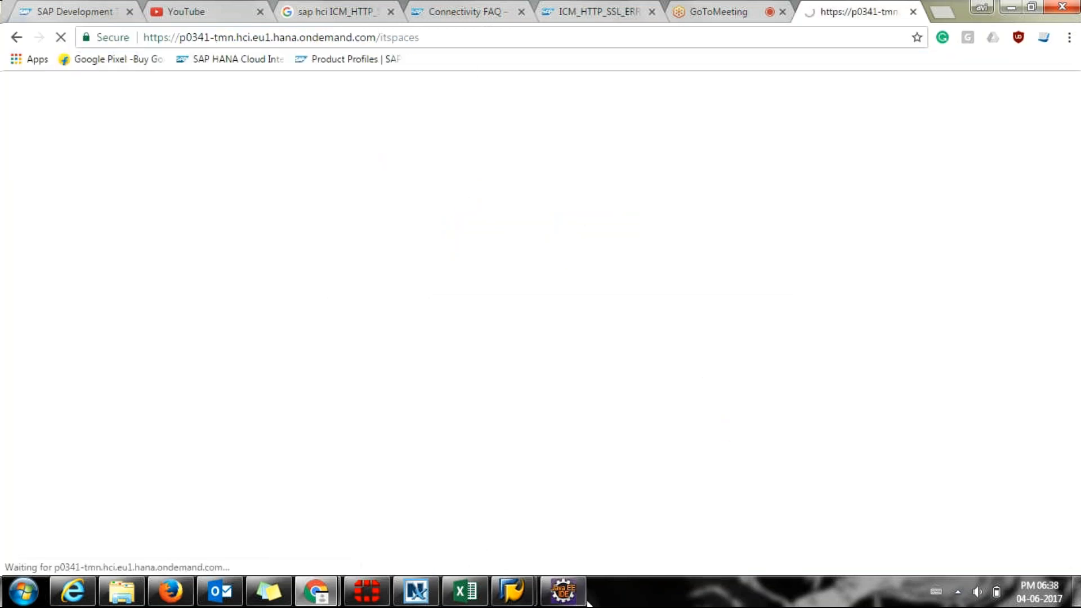
mouse_move(513, 592)
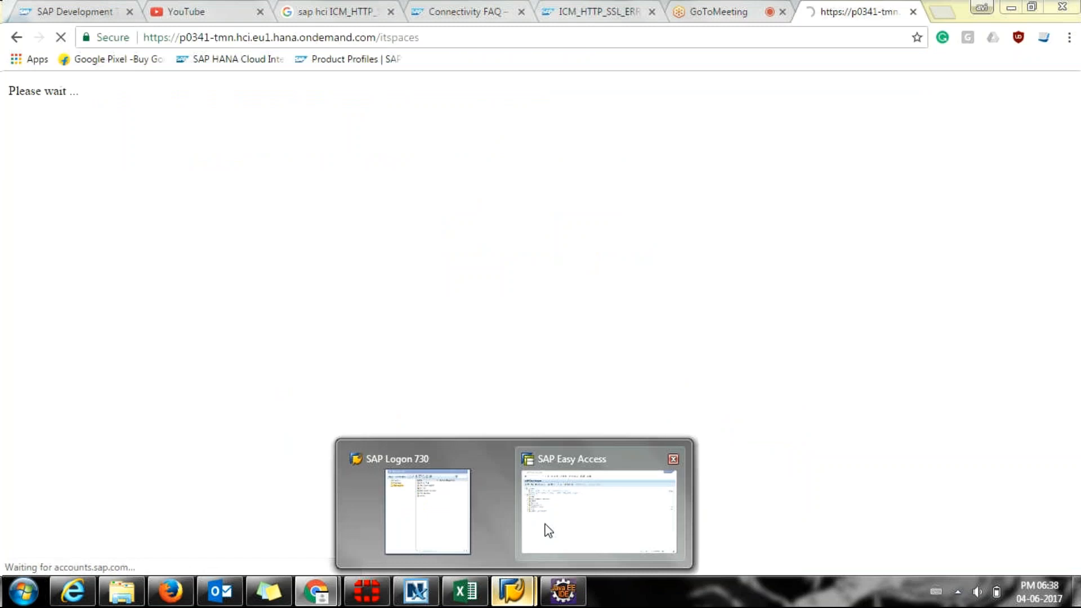
left_click(550, 525)
Launch transaction WE20 from the SAP GUI command field.
left_click(87, 42)
type("we20")
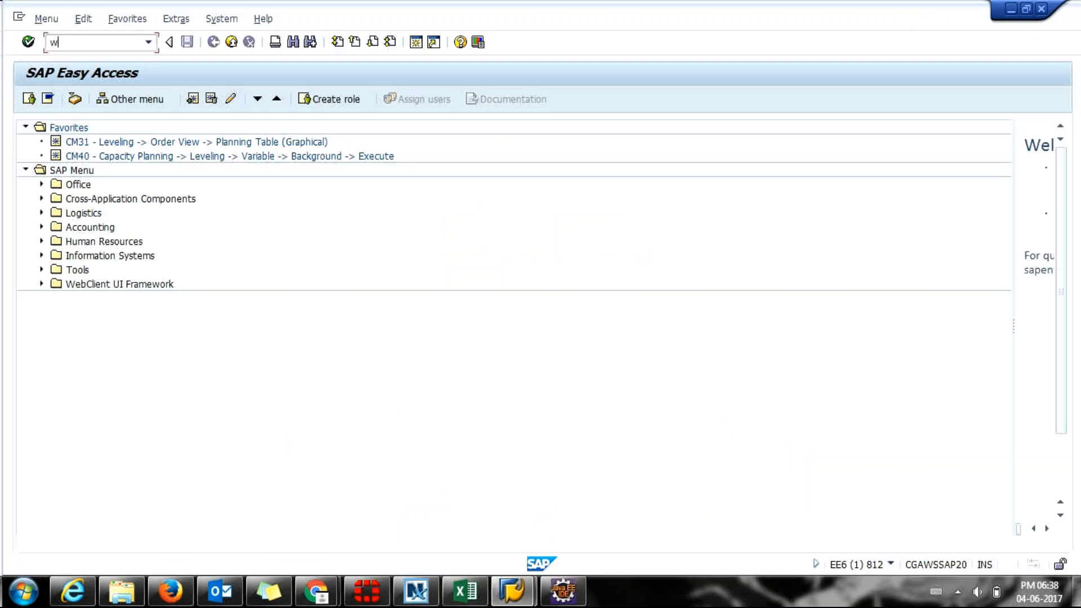
key("BackSpace")
key("BackSpace")
key("BackSpace")
type("w")
key("BackSpace")
type("e20")
key("Return")
key("alt+Tab")
key("alt+Tab")
Run transaction WE02 for the IDoc List, then switch to the Chrome integration window.
left_click(86, 43)
type("we02")
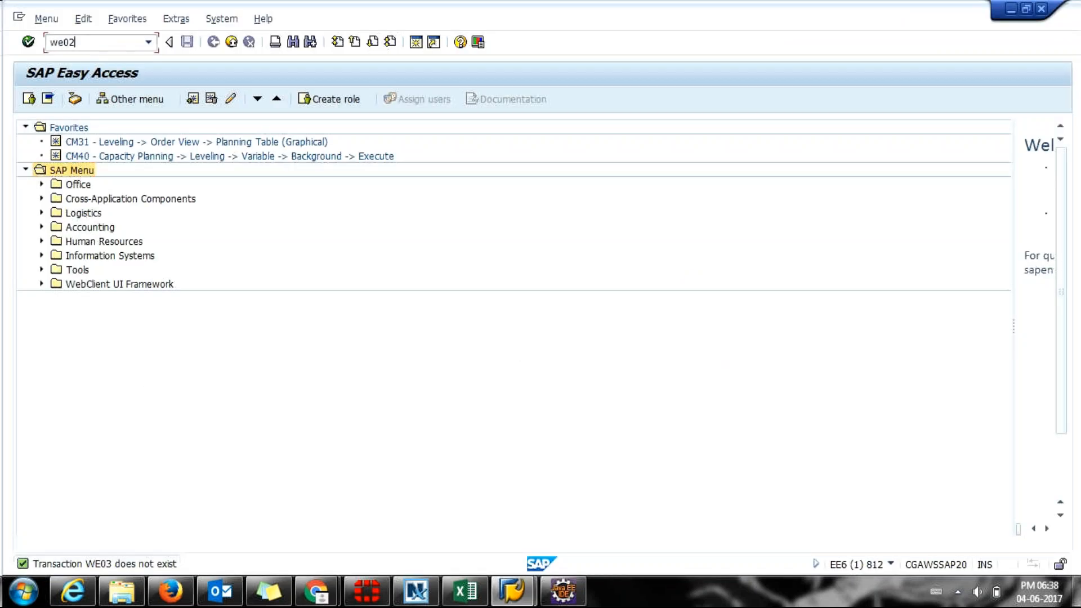
key("Return")
key("alt+Tab")
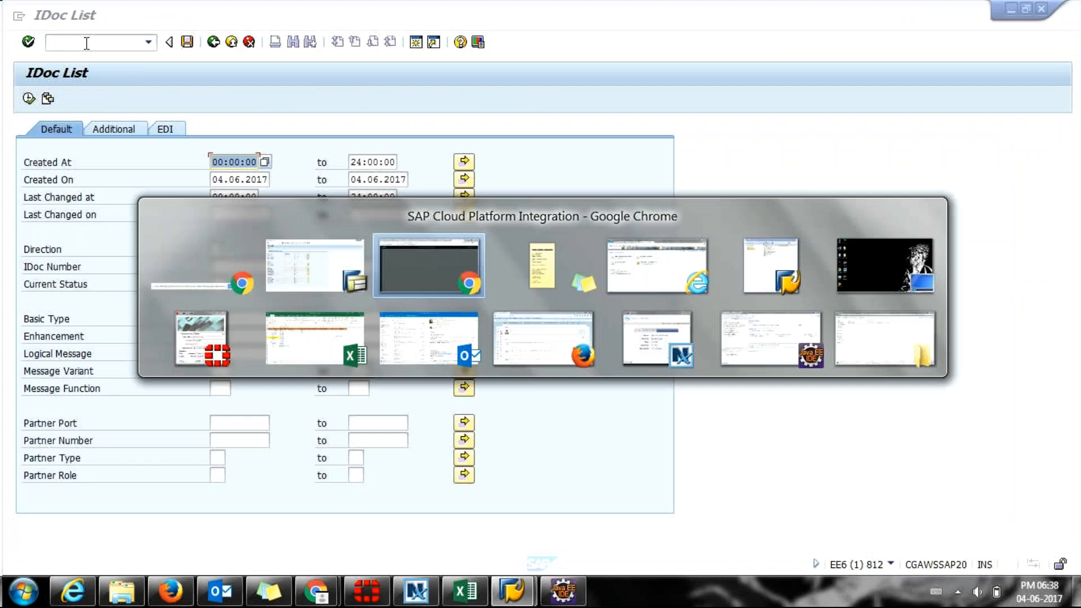
key("alt+Tab")
key("alt+Tab")
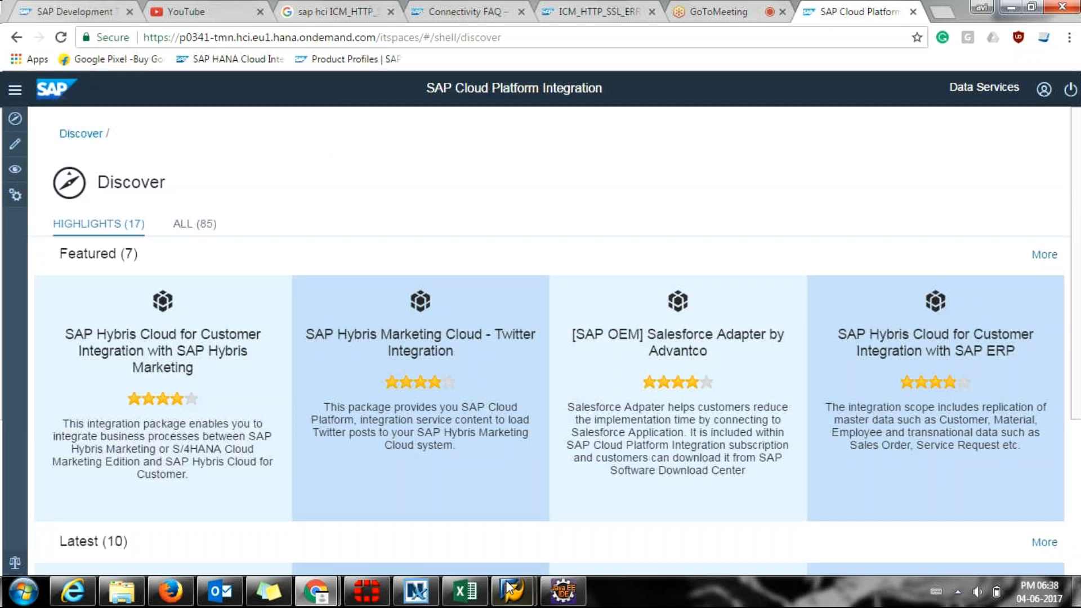
left_click(704, 9)
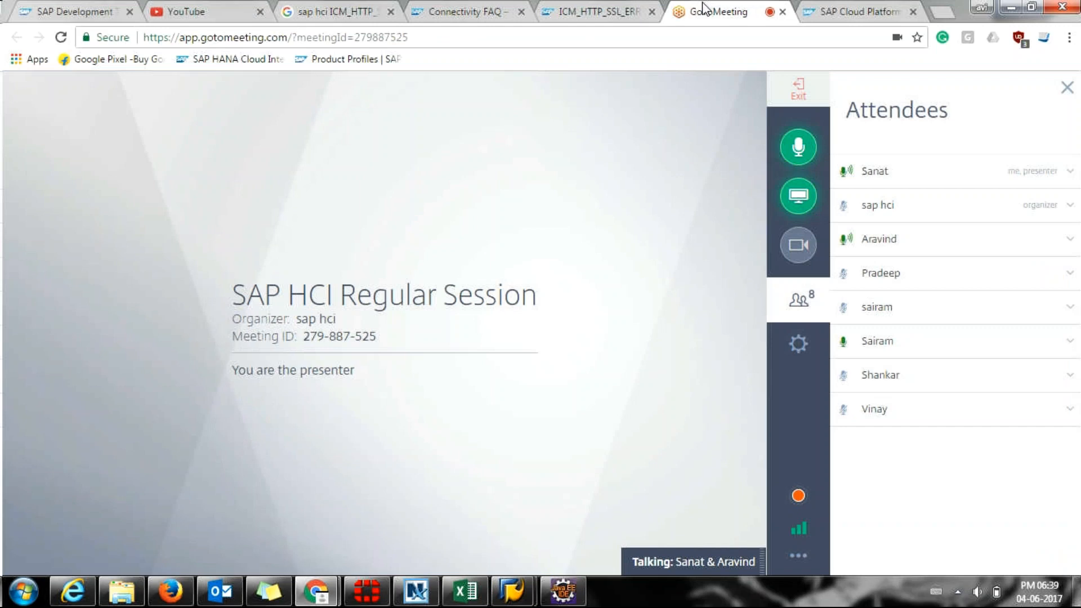
left_click(826, 8)
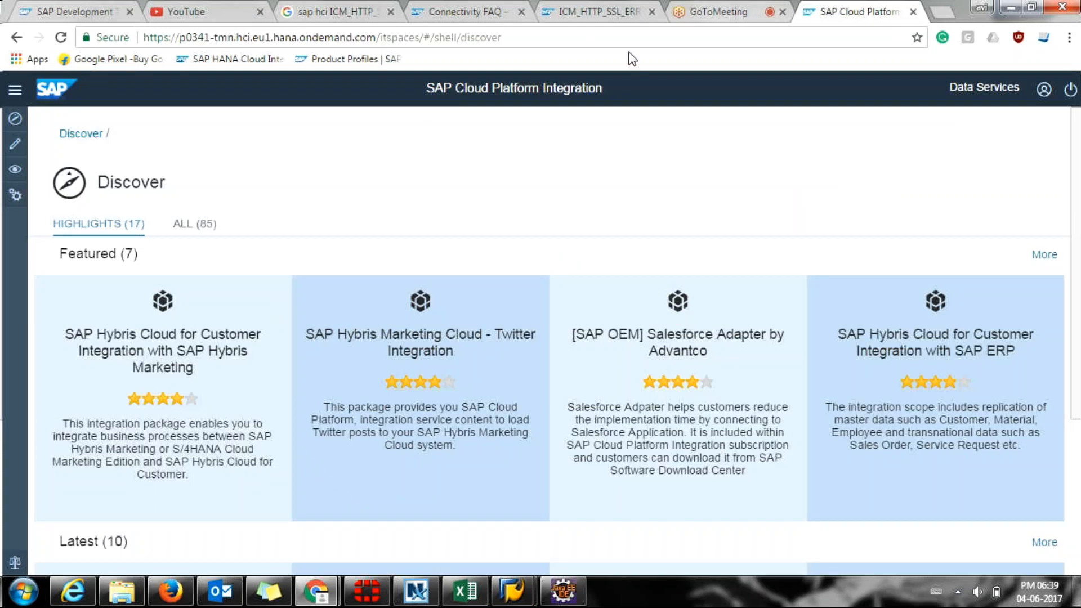
scroll(392, 249, "down", 4)
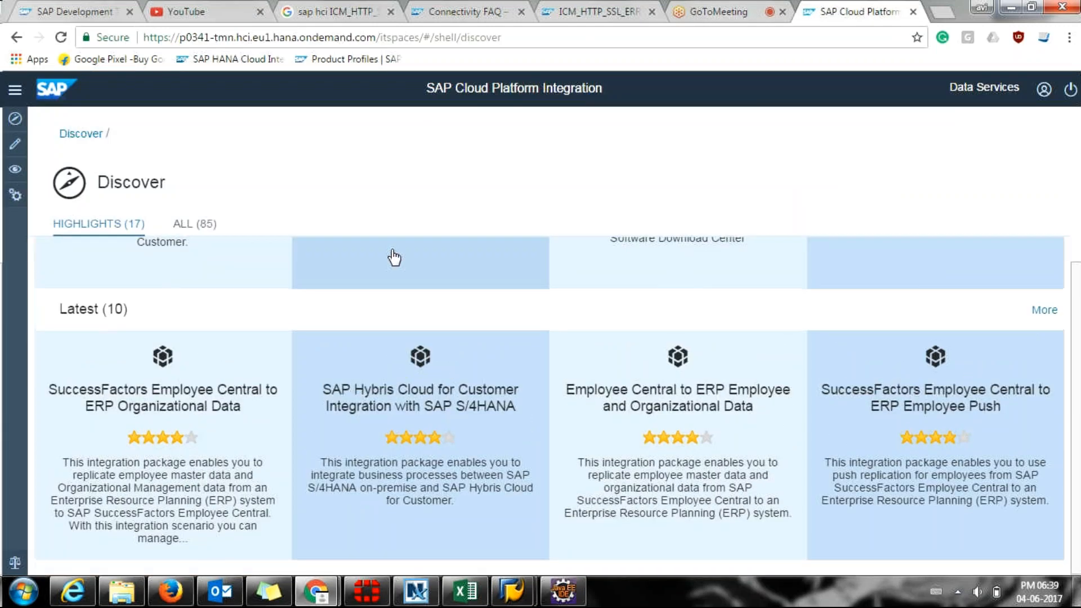
scroll(392, 250, "up", 4)
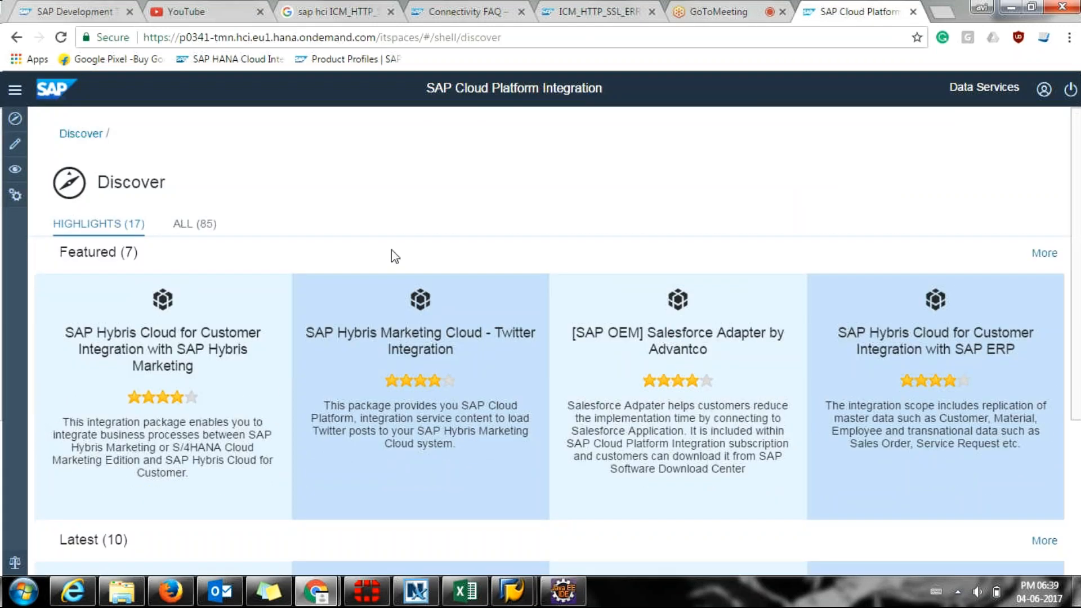
scroll(391, 249, "down", 4)
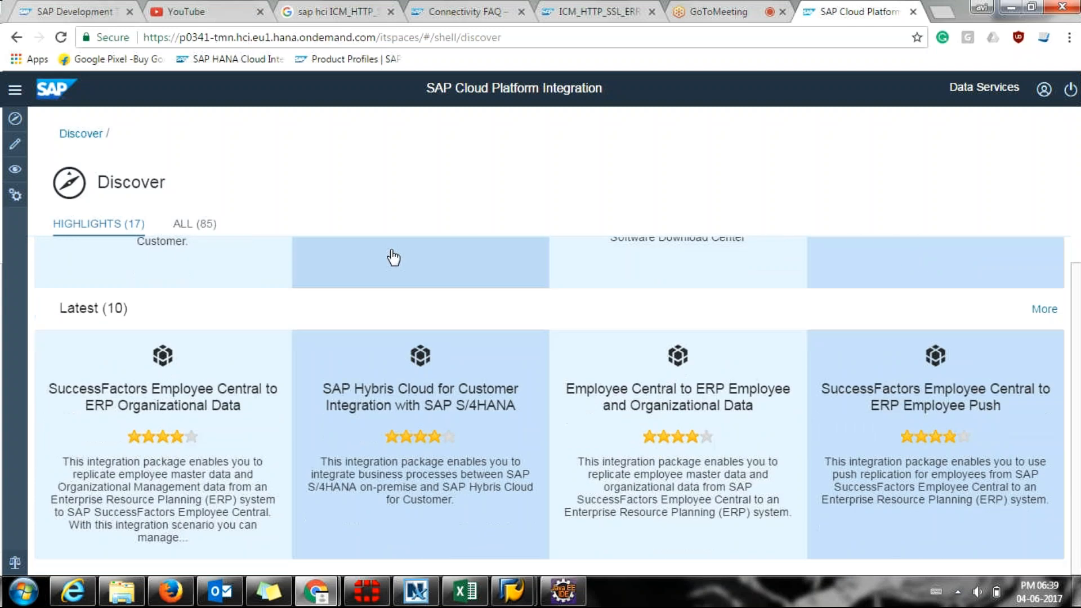
scroll(366, 262, "up", 1)
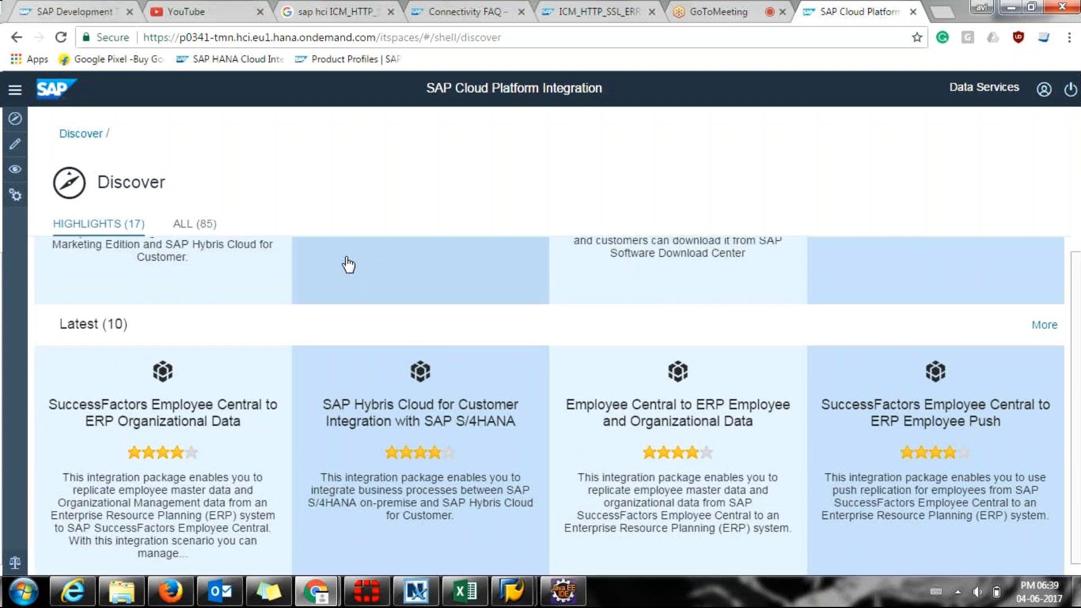
scroll(349, 265, "up", 4)
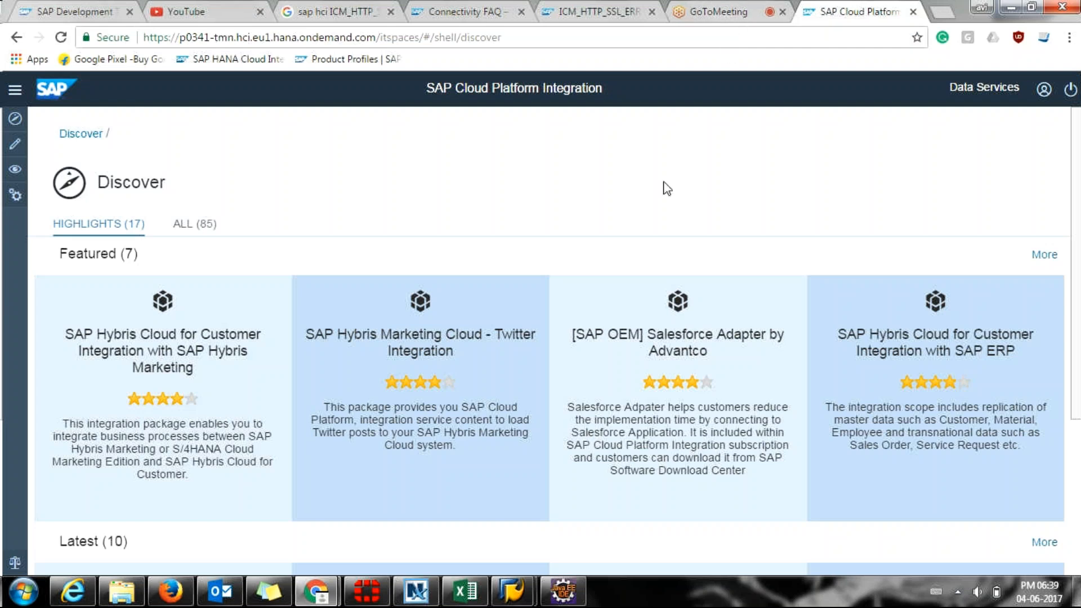
scroll(648, 229, "down", 1)
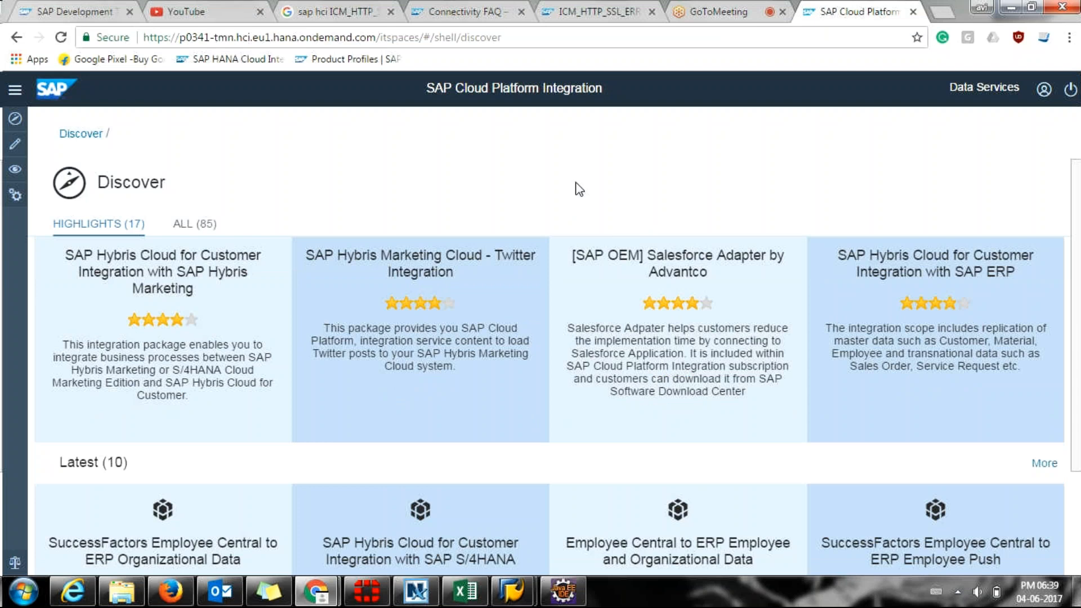
scroll(948, 483, "up", 1)
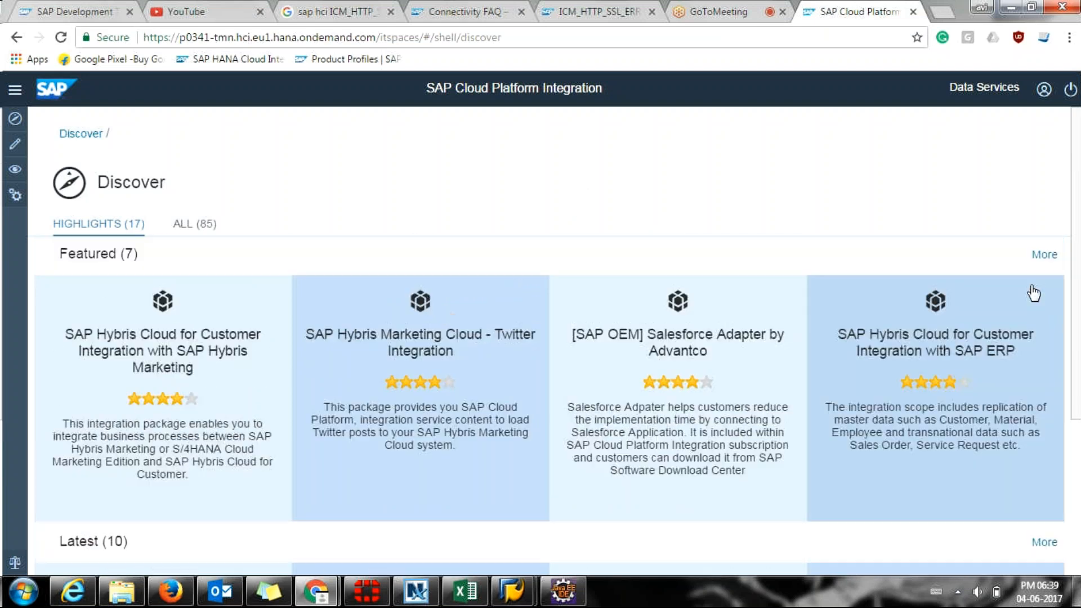
left_click(738, 4)
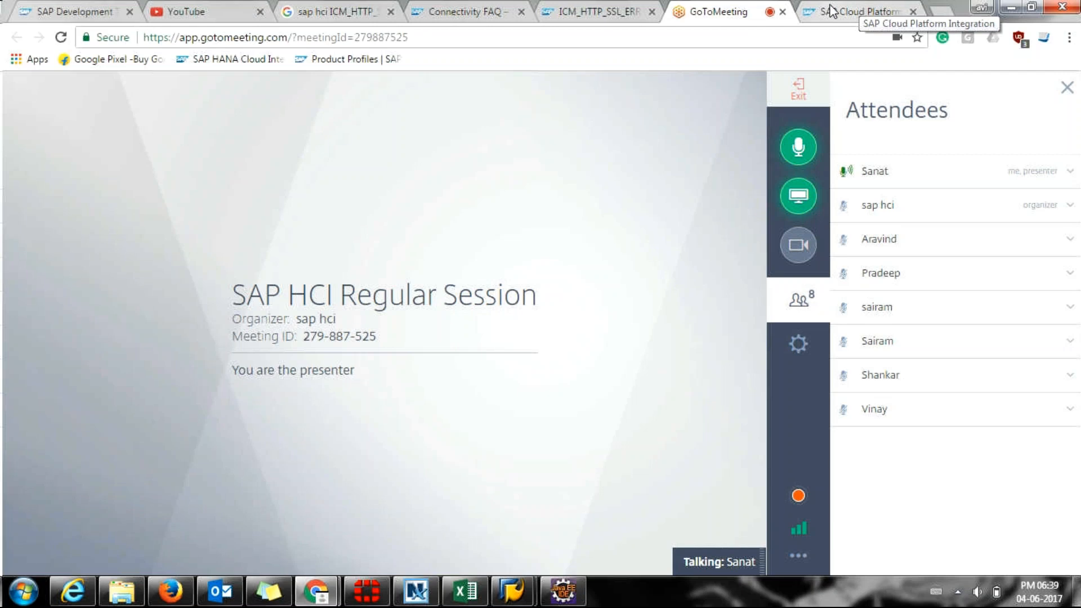
left_click(834, 8)
scroll(333, 338, "down", 4)
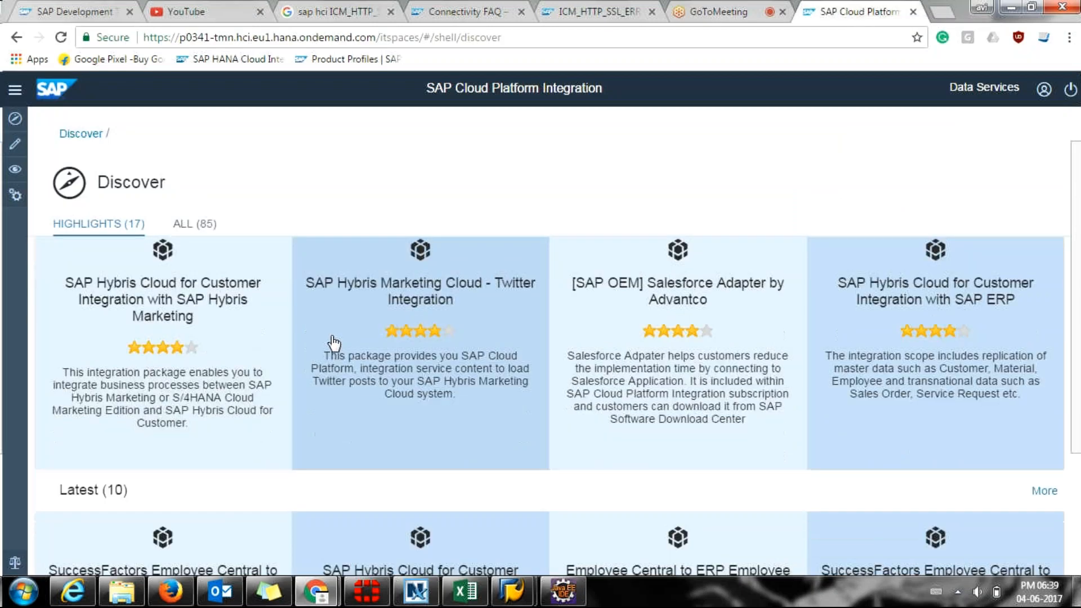
scroll(333, 342, "up", 4)
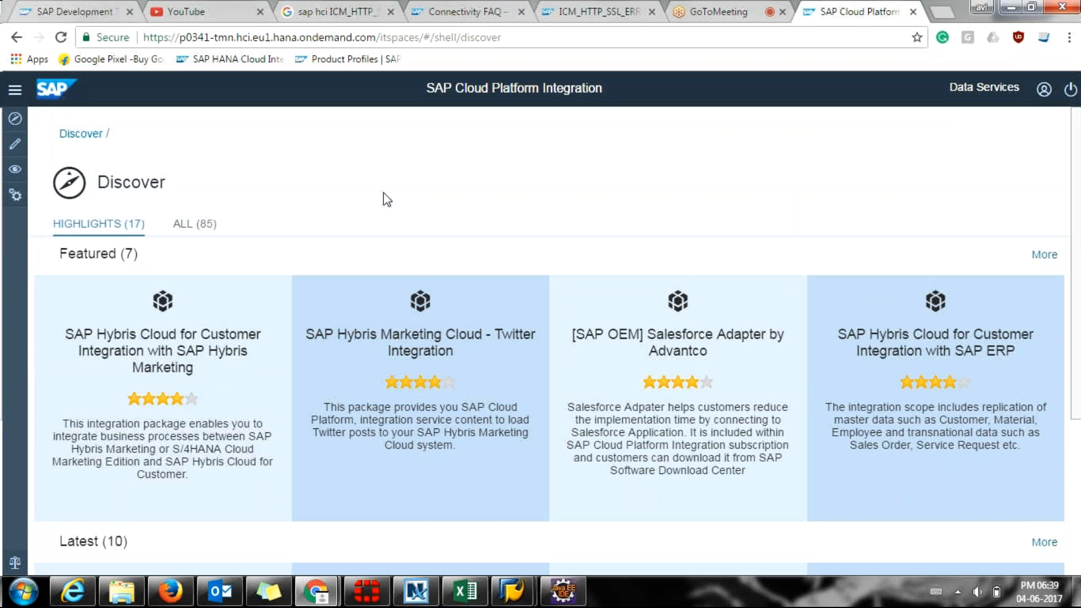
scroll(380, 269, "down", 1)
scroll(382, 271, "down", 2)
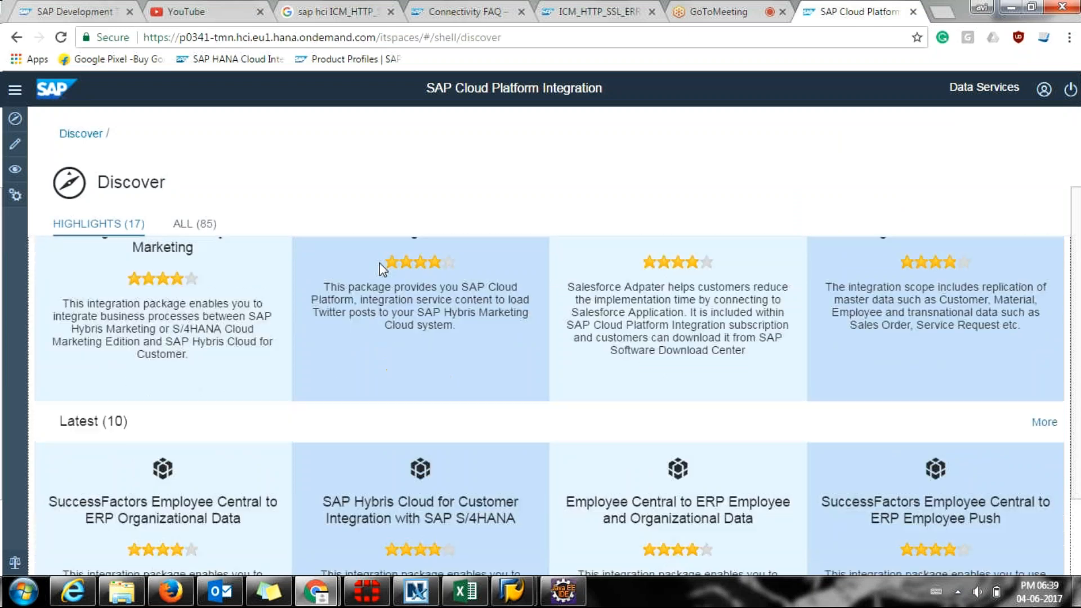
scroll(383, 269, "down", 2)
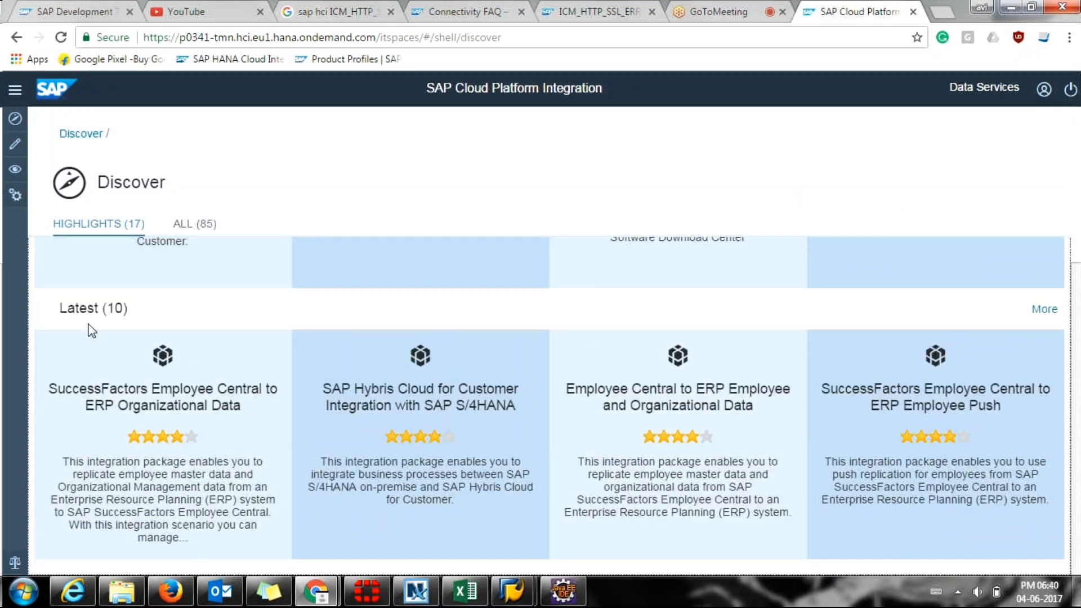
scroll(89, 333, "up", 1)
scroll(90, 343, "up", 4)
scroll(432, 418, "down", 1)
scroll(432, 418, "down", 4)
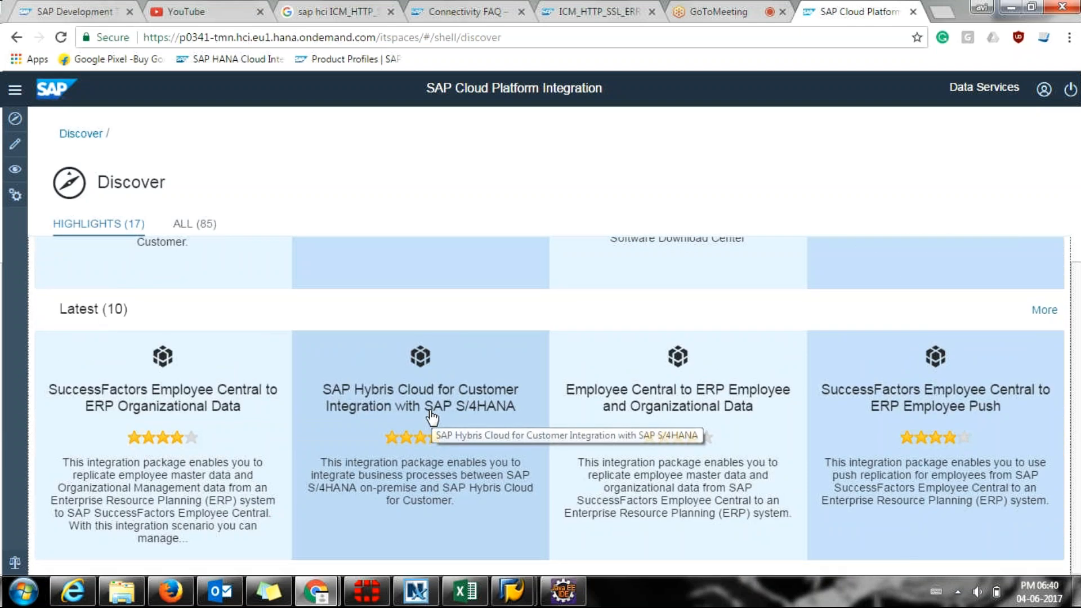
scroll(432, 418, "up", 4)
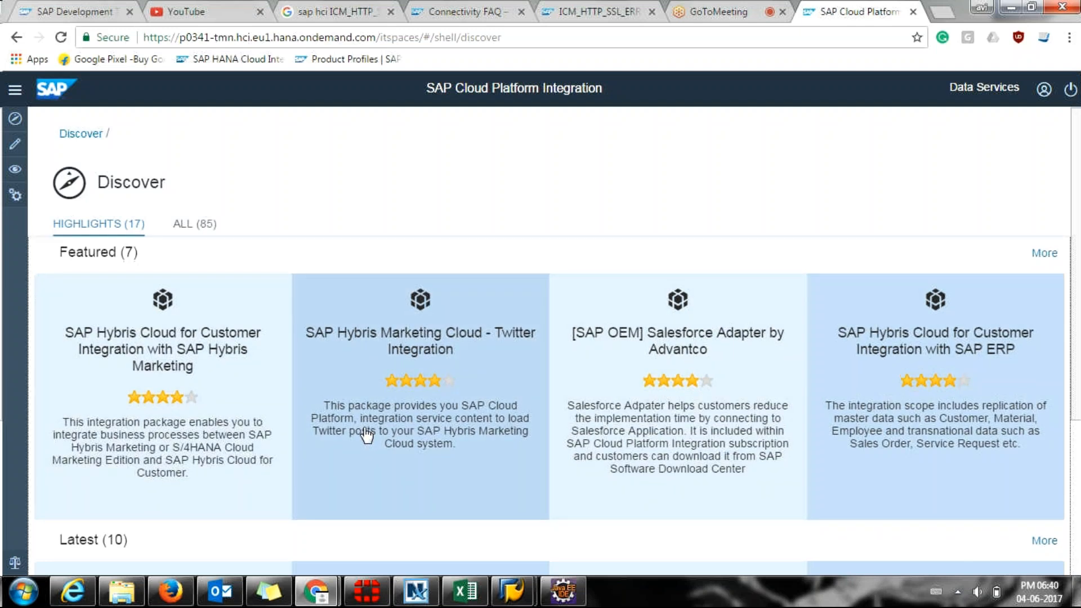
scroll(367, 435, "down", 3)
List all latest packages and pick the Microsoft SharePoint Online (Office 365) Adapter by Rojo Consultancy.
scroll(358, 429, "down", 1)
left_click(1039, 310)
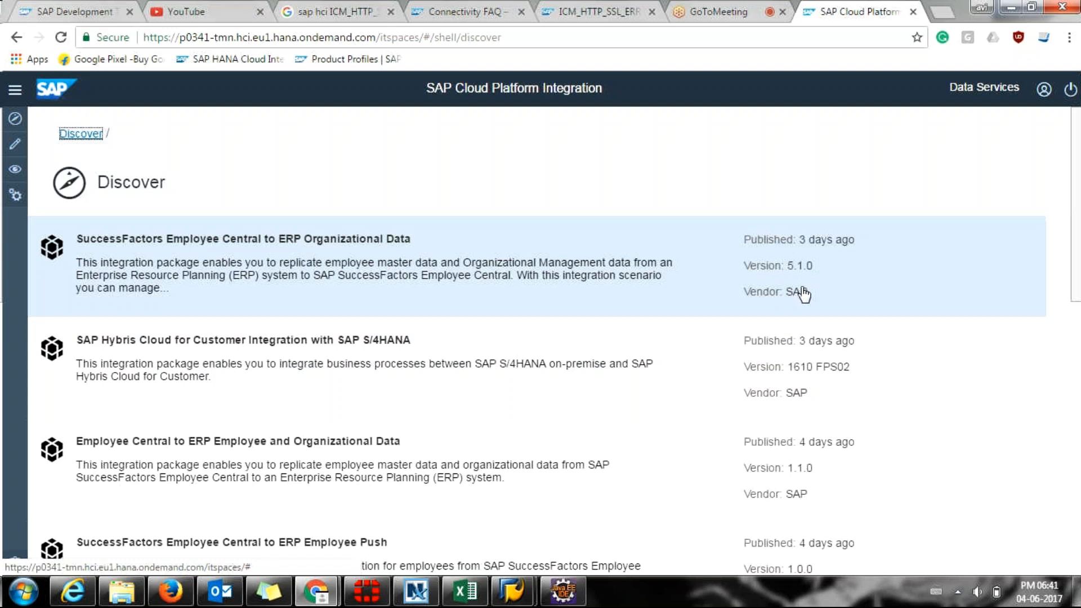
scroll(802, 294, "down", 2)
scroll(800, 311, "down", 10)
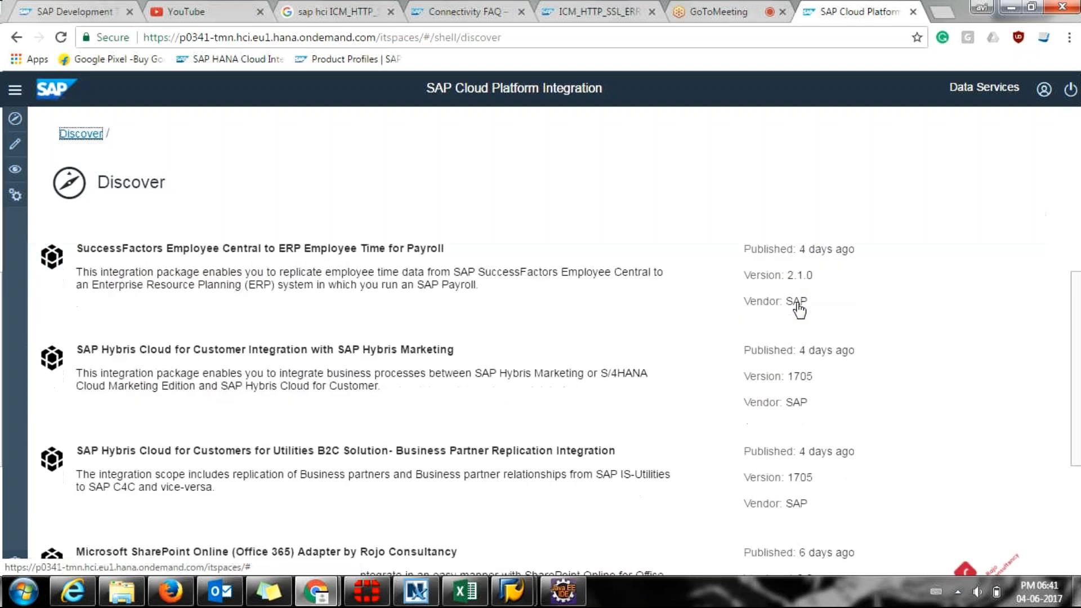
scroll(683, 373, "up", 7)
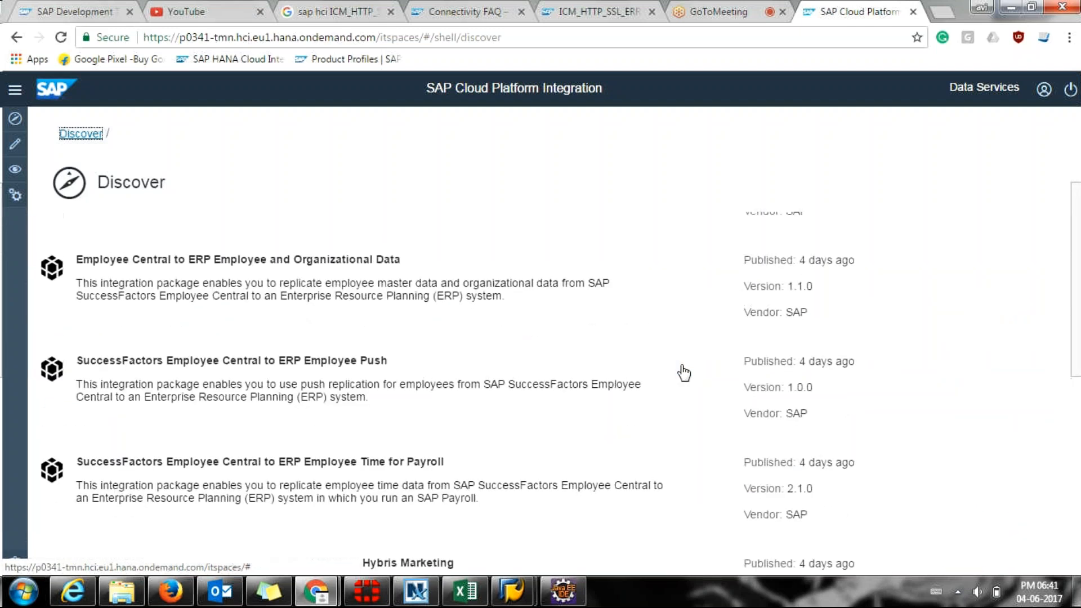
scroll(683, 373, "down", 2)
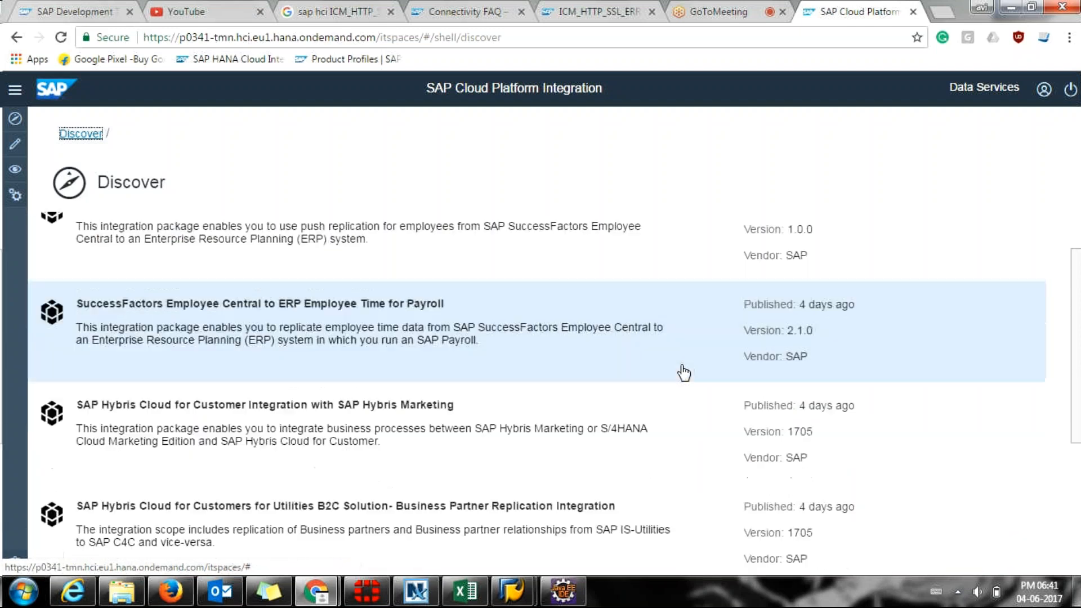
scroll(684, 373, "up", 1)
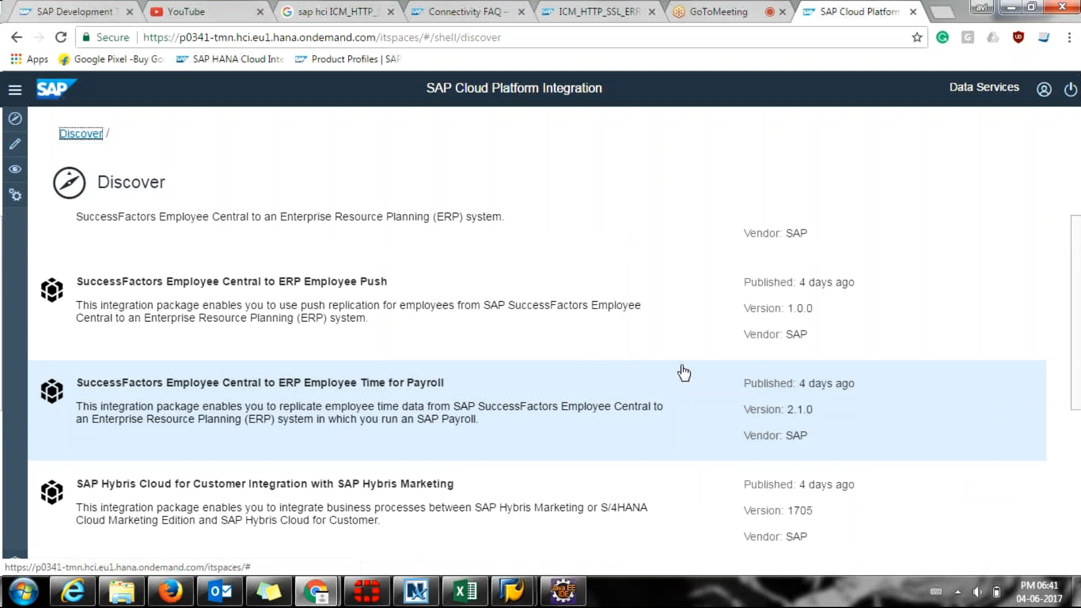
scroll(684, 373, "down", 1)
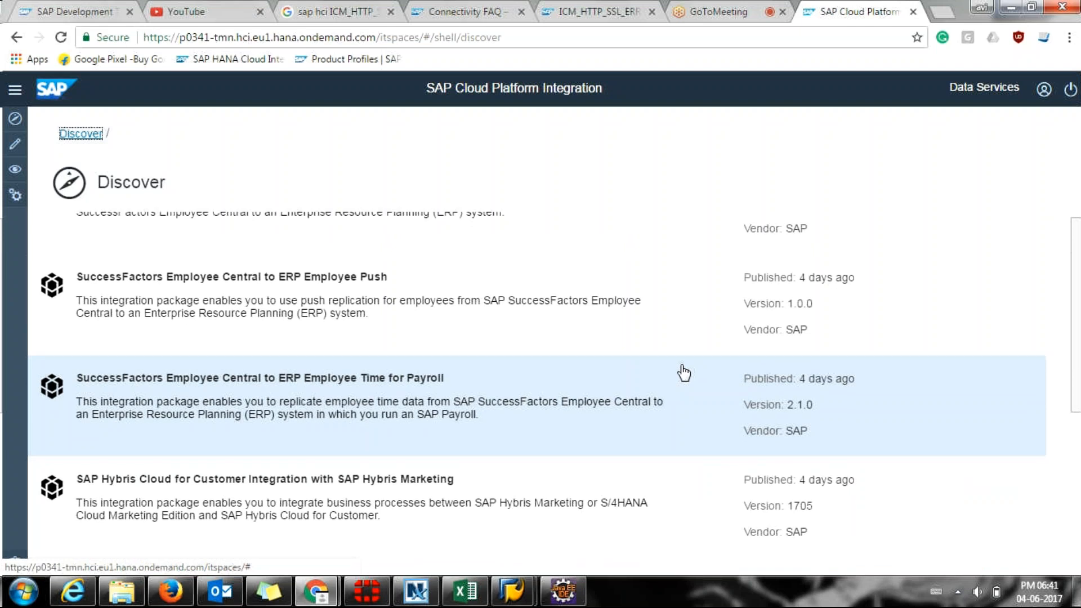
scroll(683, 373, "down", 8)
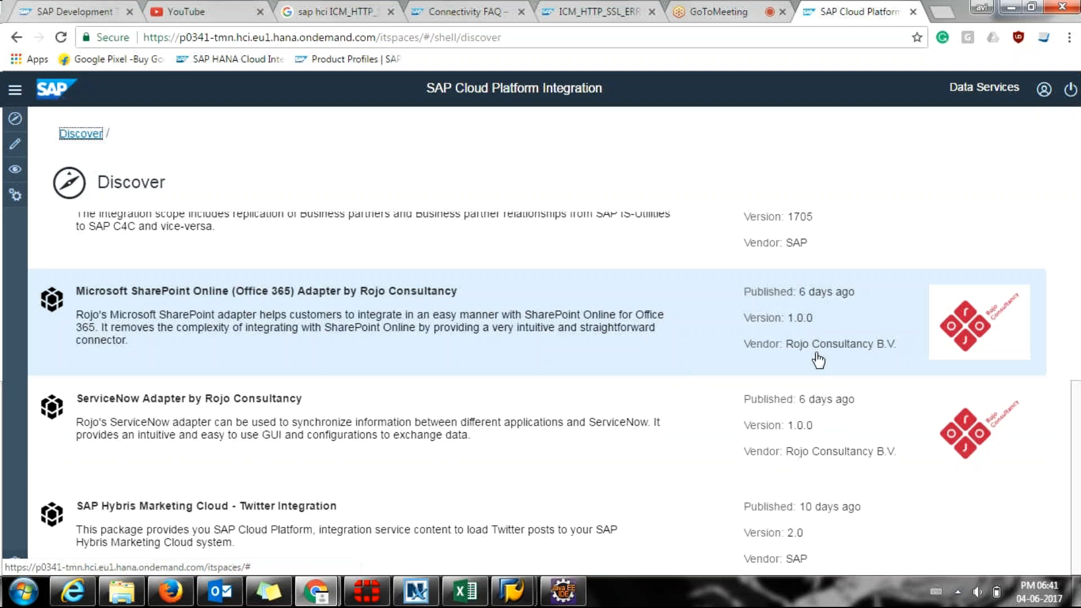
scroll(819, 361, "up", 1)
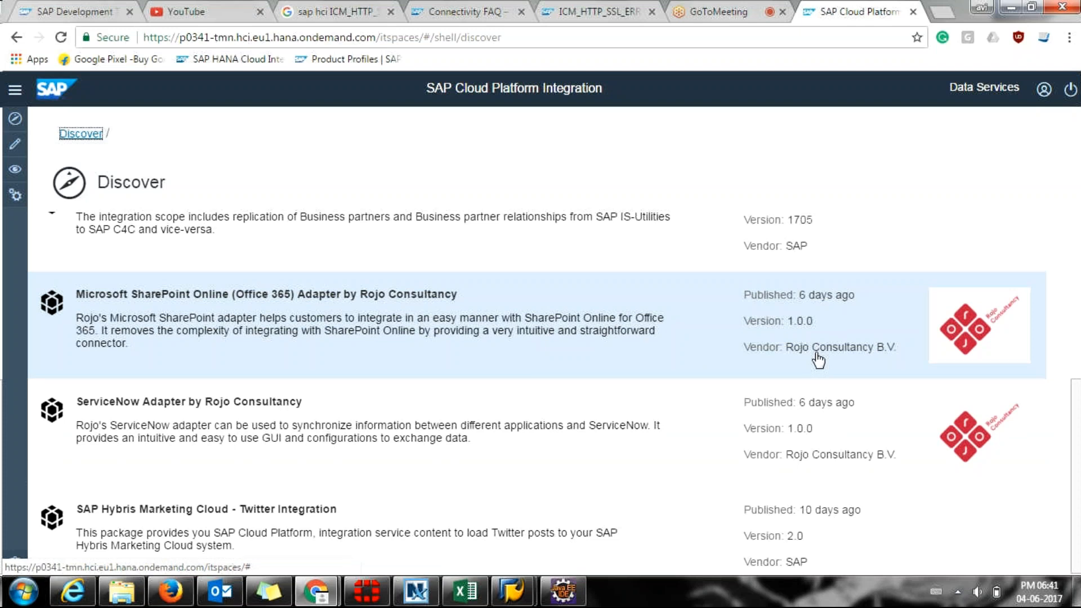
scroll(818, 360, "up", 2)
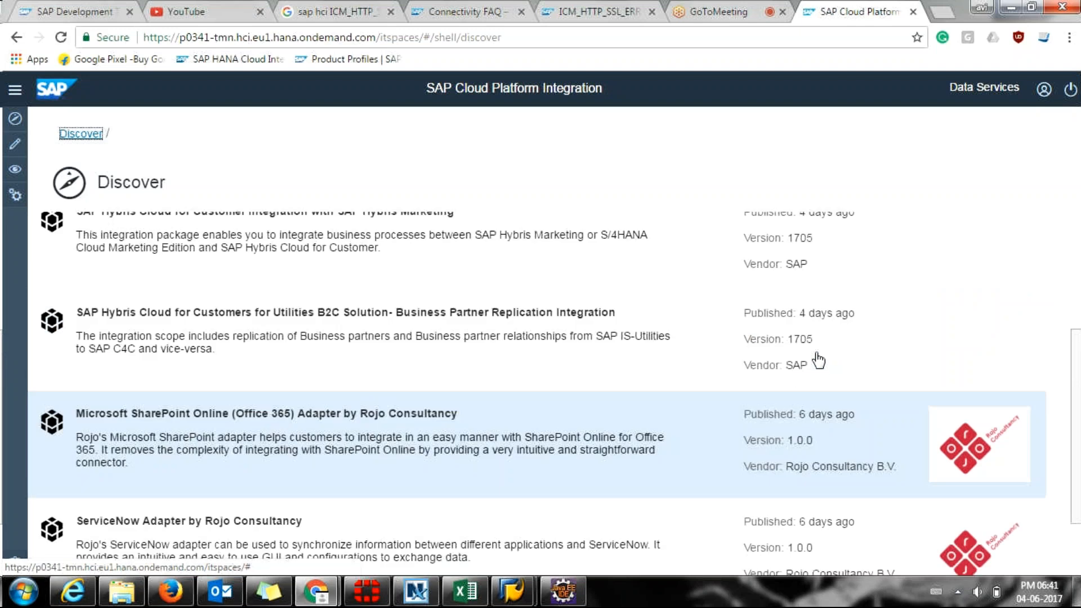
scroll(818, 360, "up", 3)
scroll(818, 359, "up", 3)
scroll(818, 360, "up", 1)
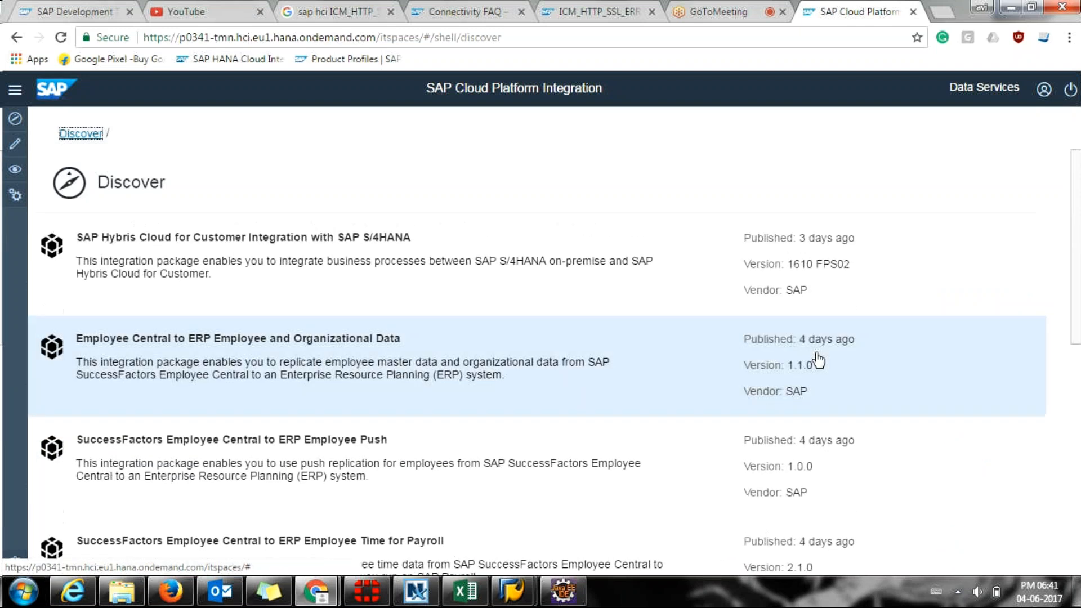
scroll(818, 360, "down", 6)
scroll(818, 360, "up", 6)
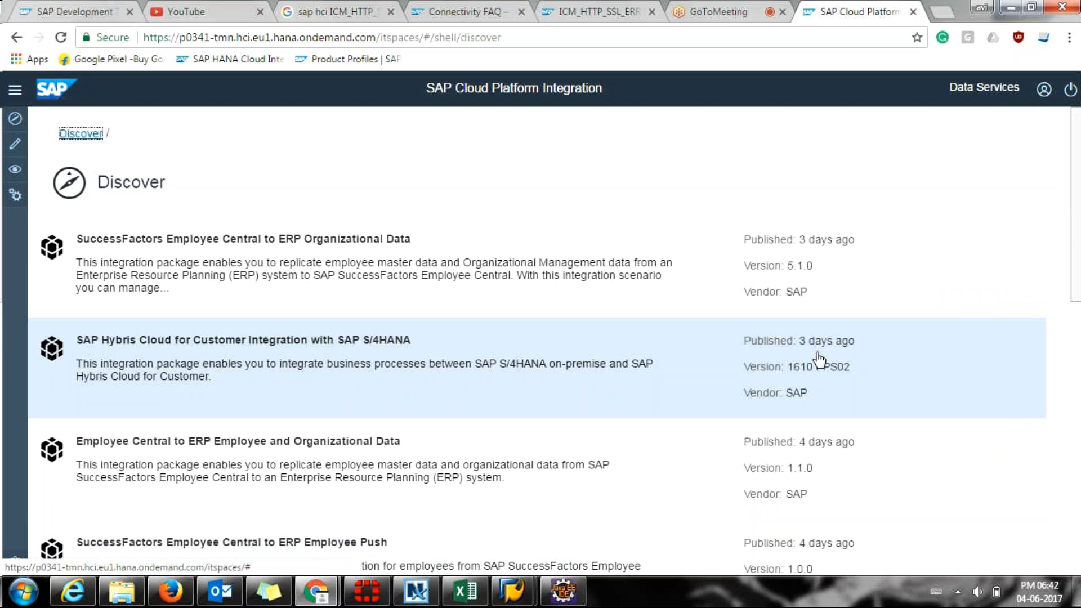
scroll(819, 360, "down", 1)
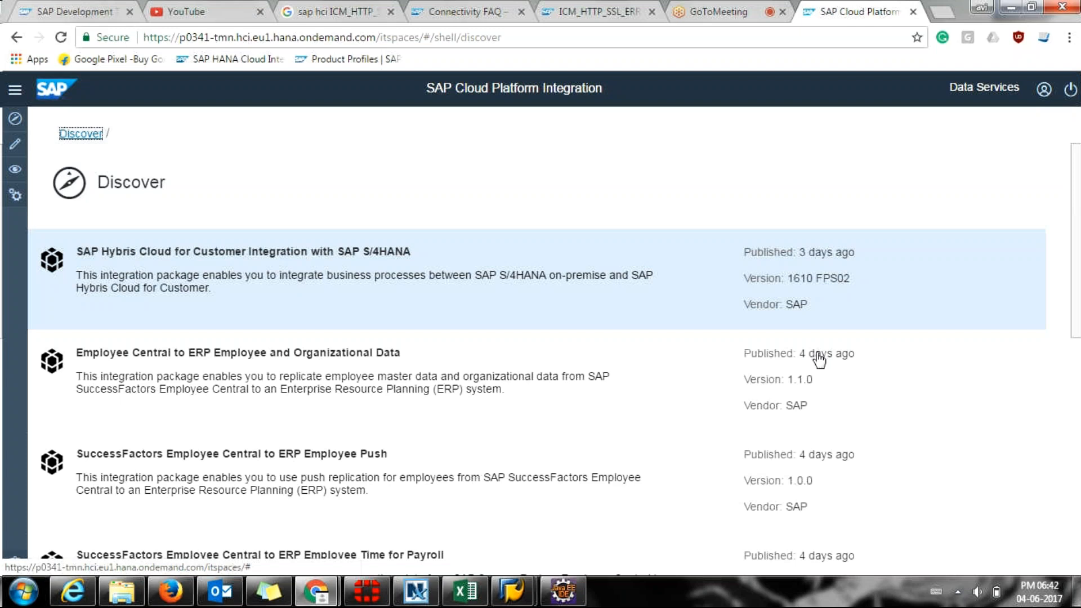
scroll(820, 360, "down", 7)
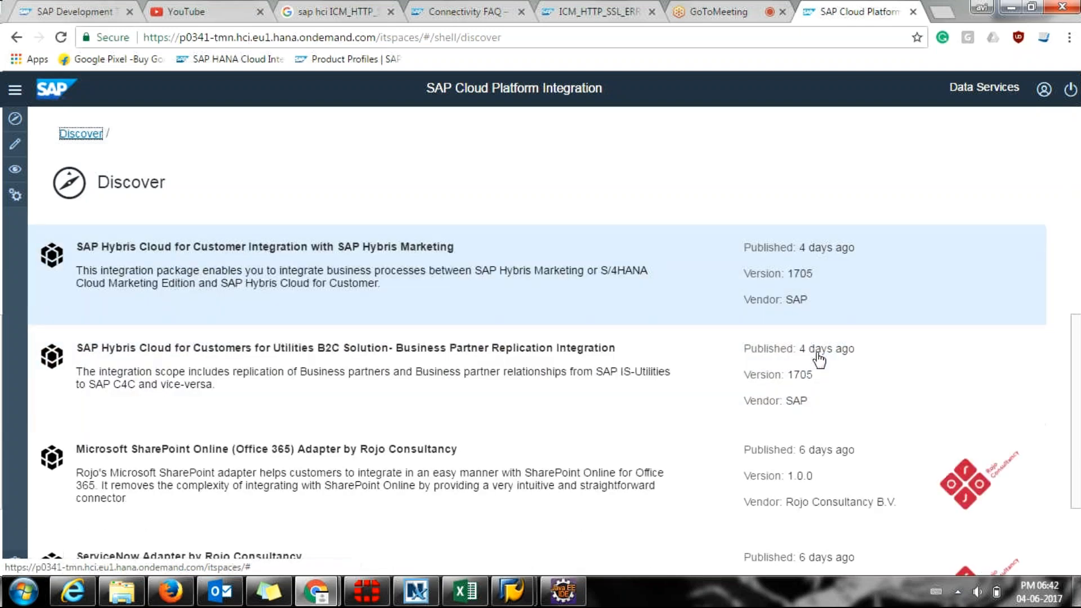
scroll(819, 359, "down", 2)
scroll(270, 362, "up", 2)
scroll(272, 366, "up", 8)
scroll(273, 366, "down", 8)
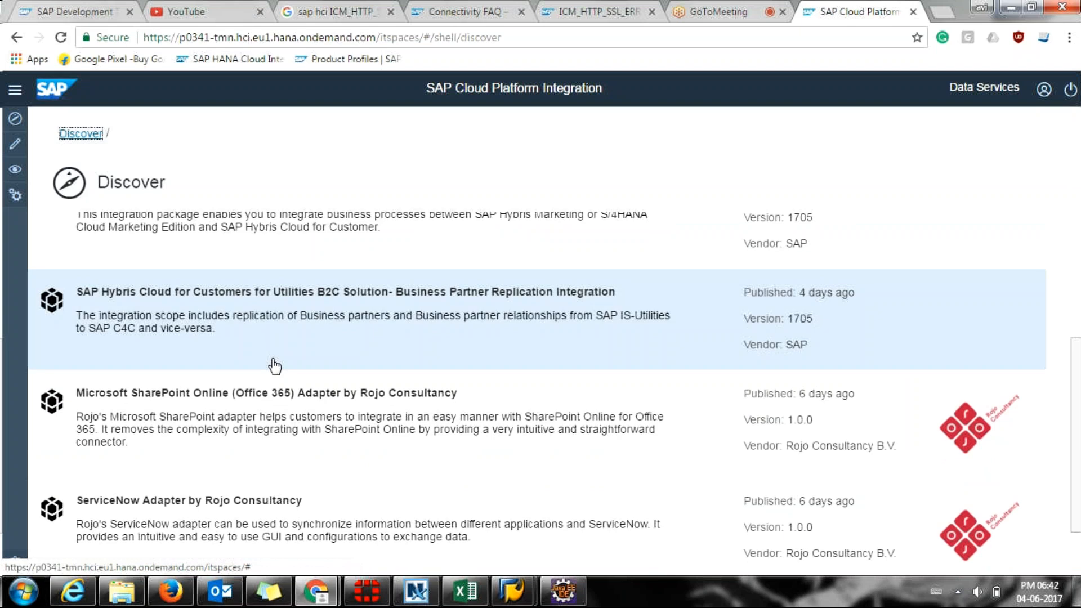
scroll(275, 366, "down", 2)
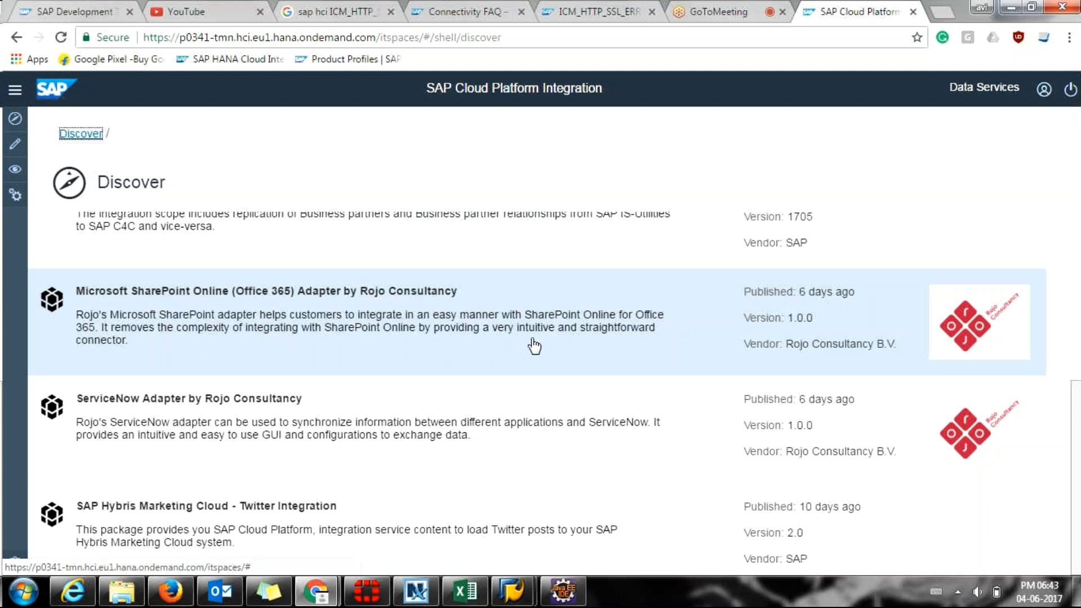
left_click(612, 346)
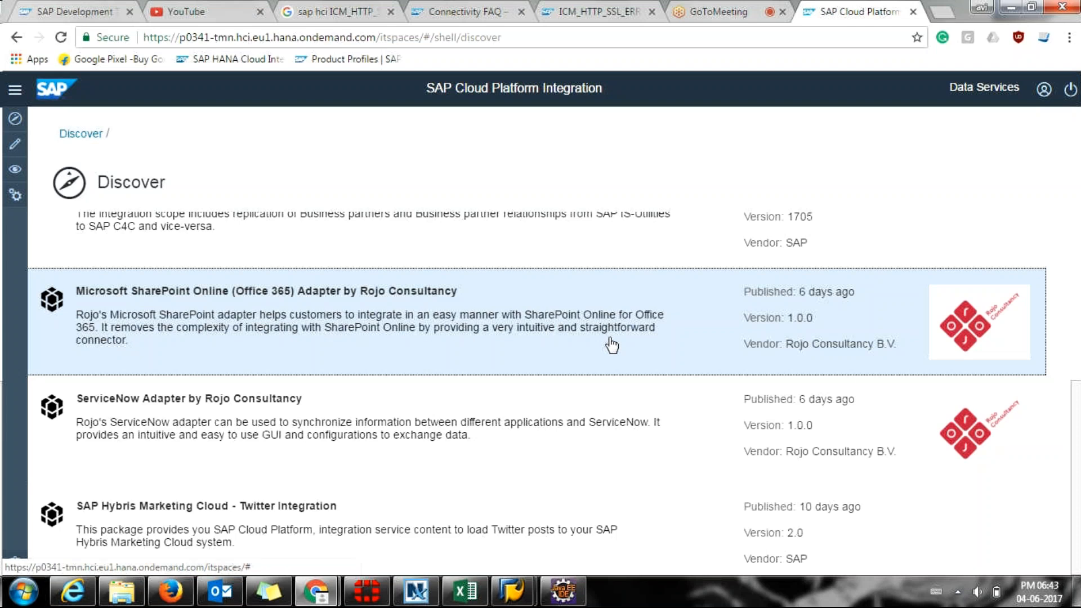
Open the SharePoint adapter package details, highlighting its published date and vendor contact details.
left_click(612, 345)
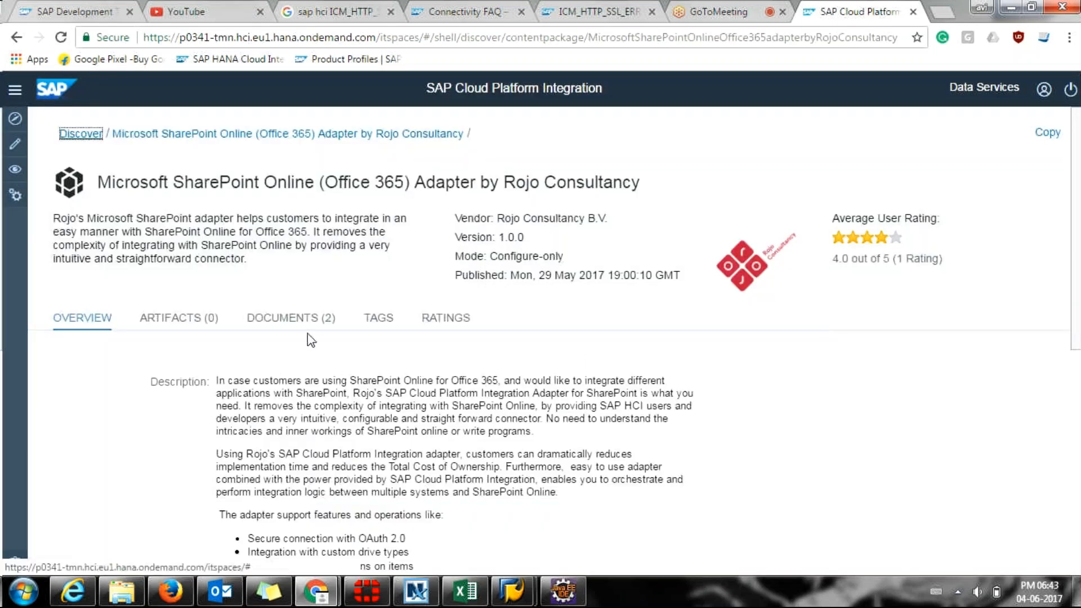
left_click_drag(511, 276, 605, 279)
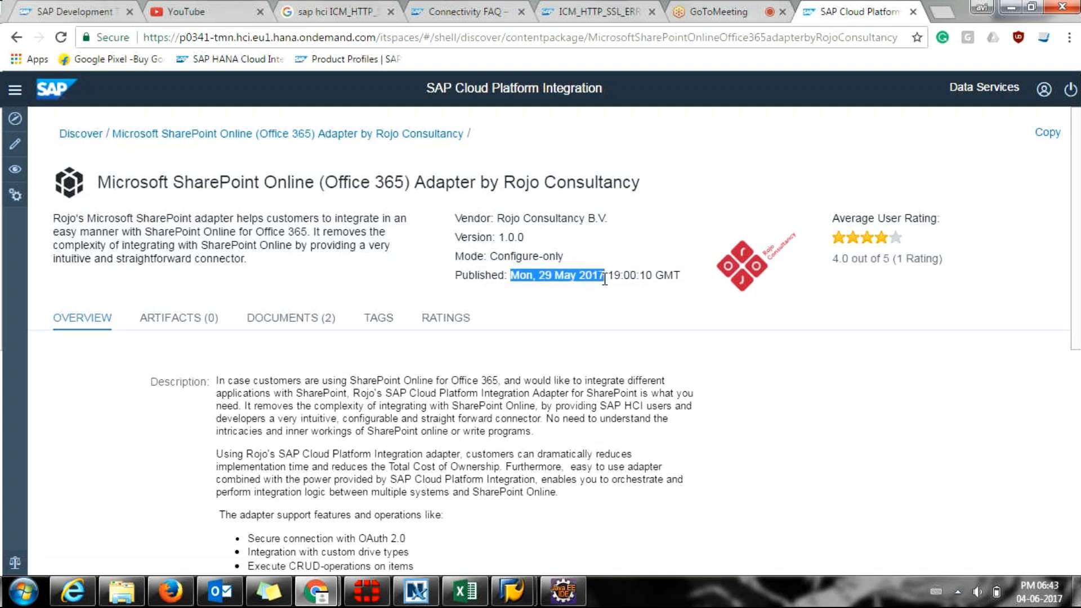
scroll(254, 382, "down", 1)
scroll(254, 382, "down", 8)
scroll(254, 382, "up", 4)
left_click_drag(302, 489, 212, 438)
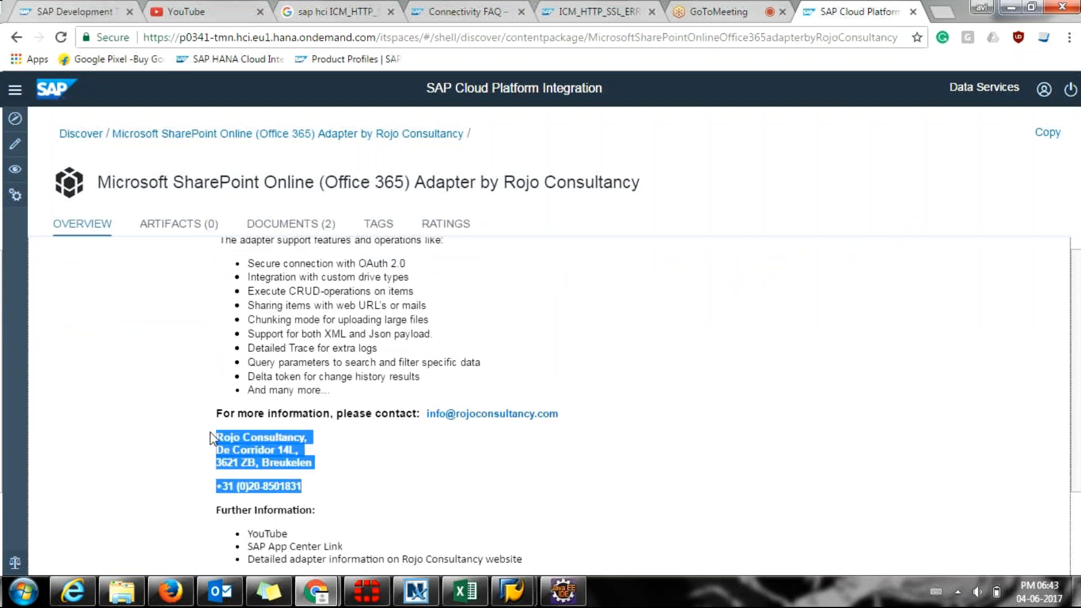
left_click(477, 511)
Scroll through the package overview's description and supported features.
scroll(478, 511, "down", 1)
scroll(478, 512, "down", 2)
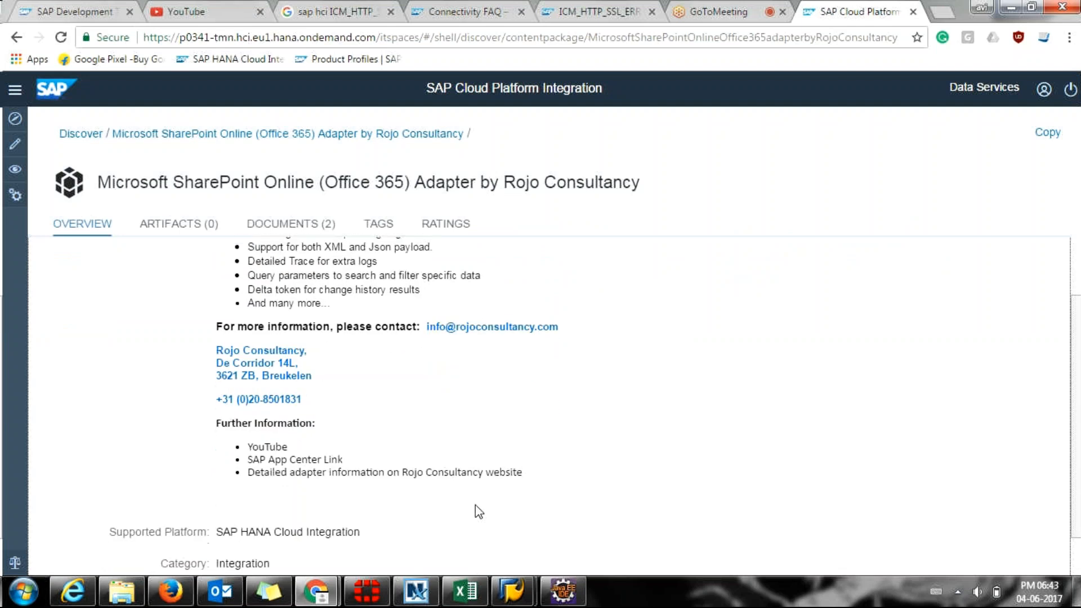
scroll(478, 511, "down", 2)
scroll(477, 507, "up", 3)
scroll(477, 506, "up", 3)
left_click_drag(289, 343, 327, 356)
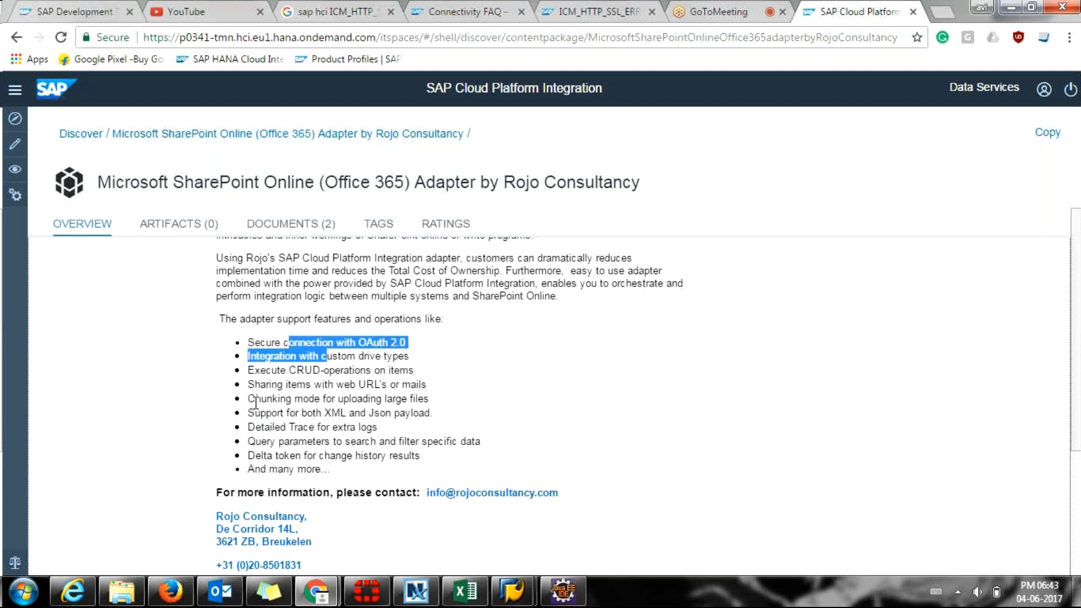
scroll(296, 451, "up", 2)
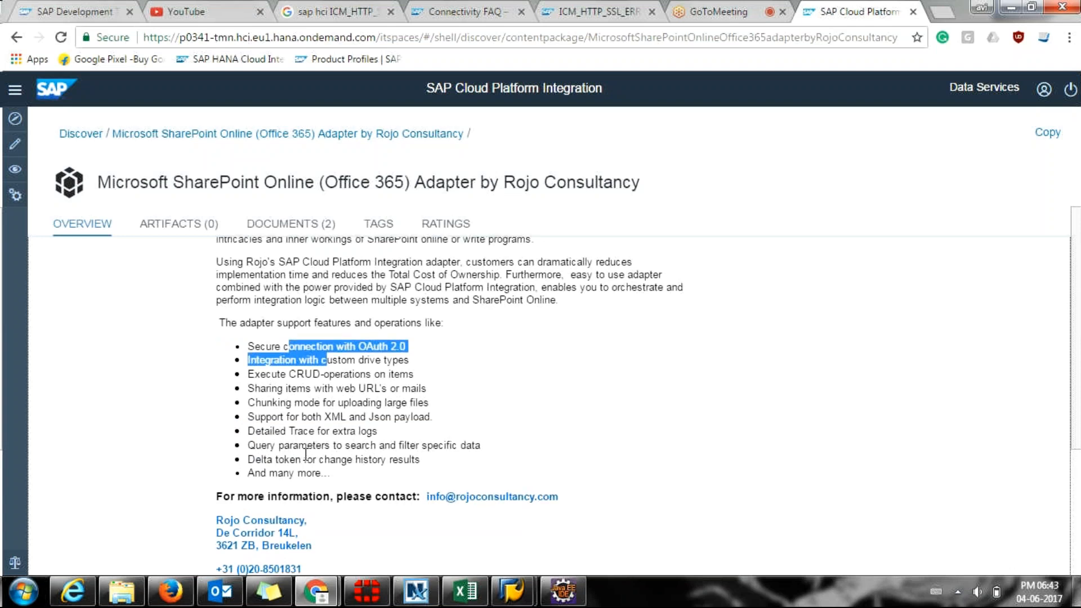
scroll(306, 461, "up", 2)
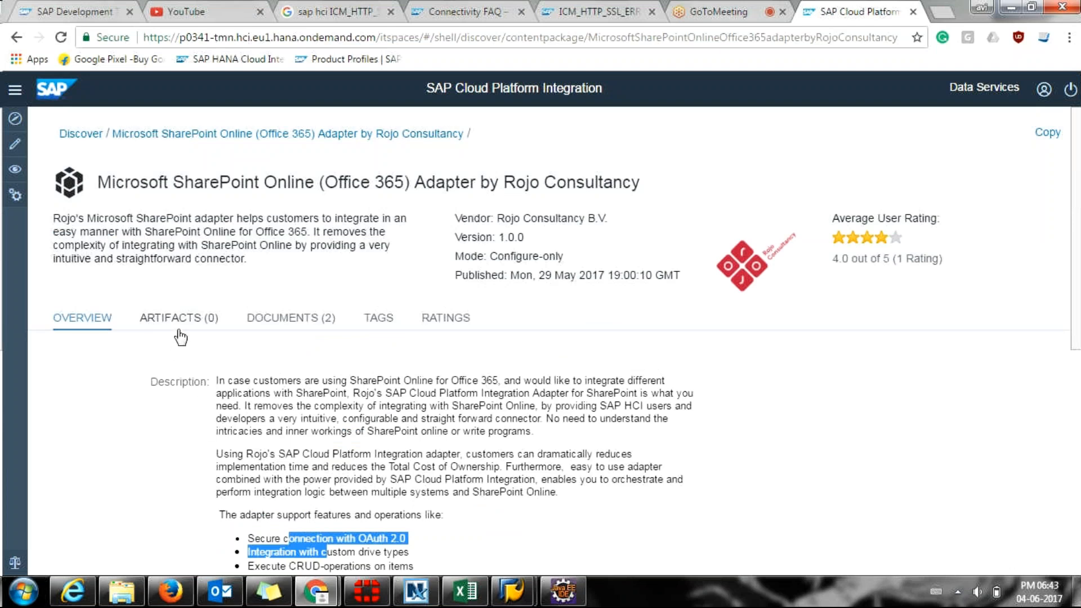
Check the package's Artifacts (0), then list its two Documents.
left_click(203, 324)
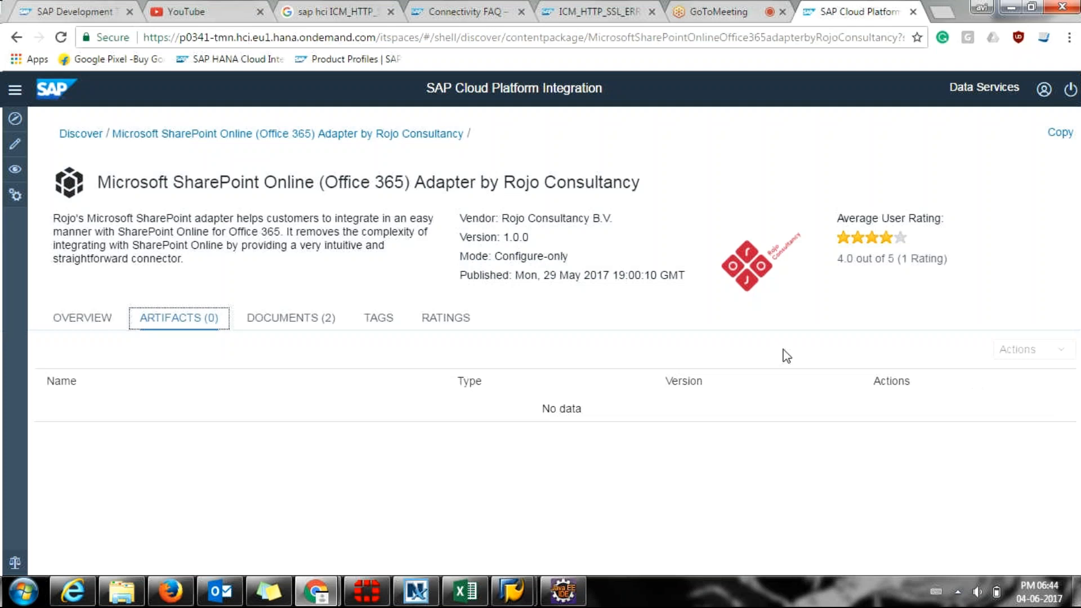
left_click_drag(195, 259, 58, 211)
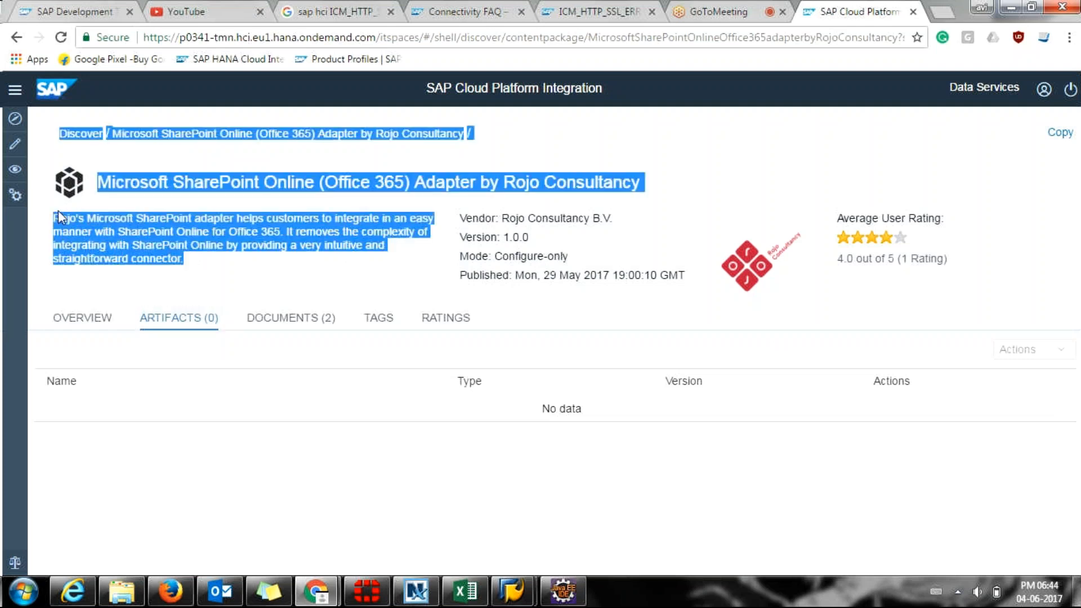
left_click(184, 208)
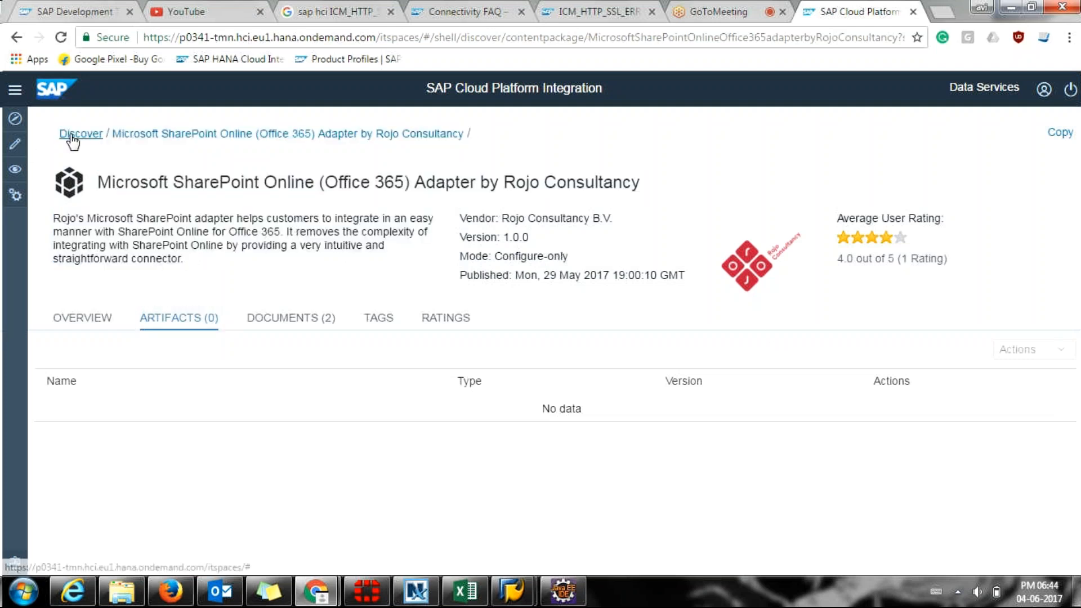
left_click(298, 328)
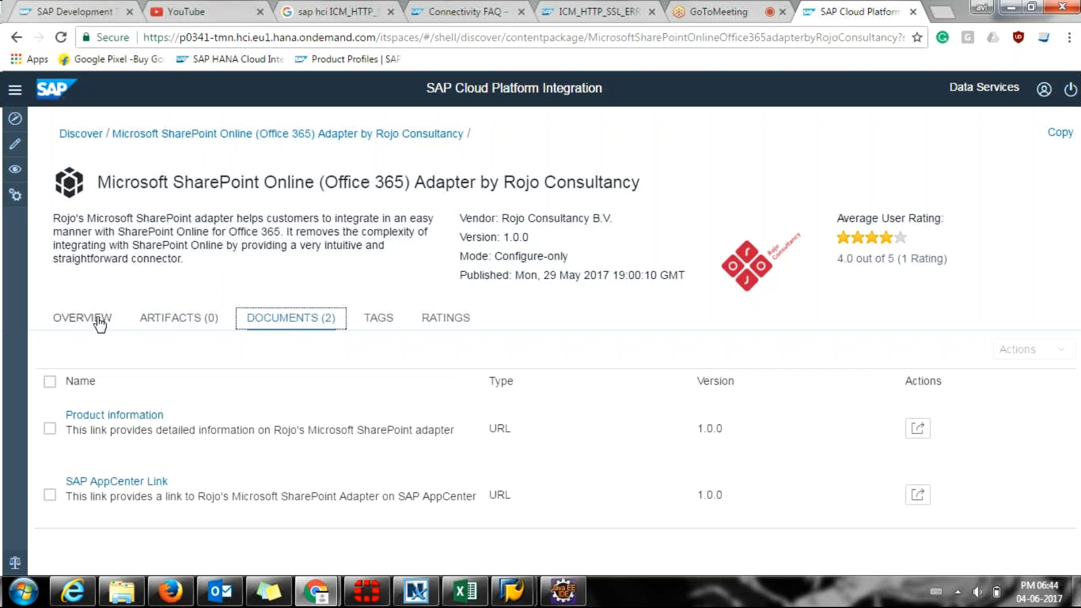
Go back to the Discover catalogue and browse its package list.
left_click(71, 134)
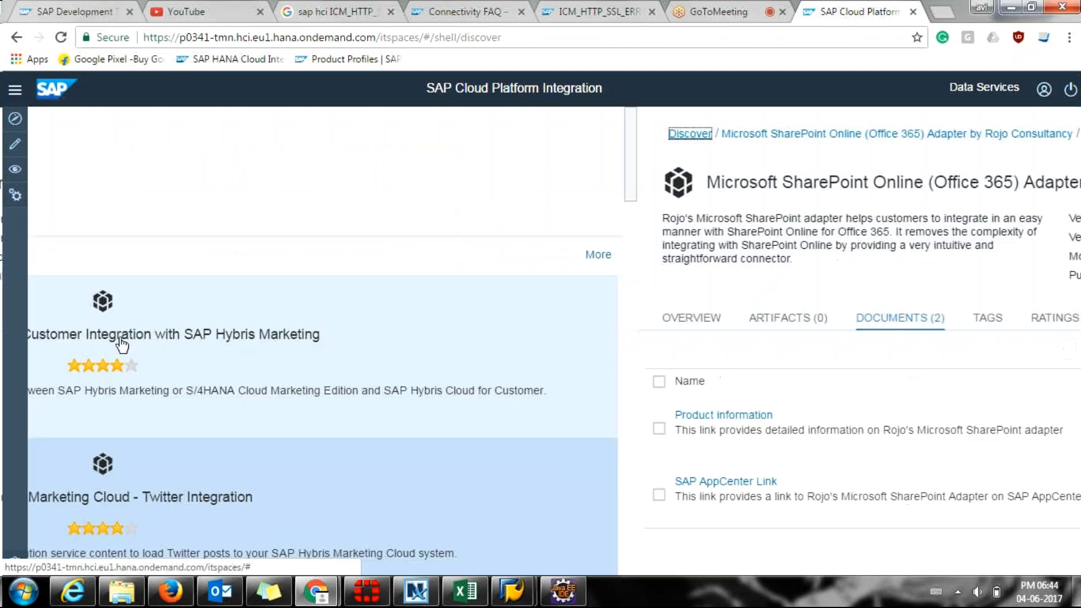
scroll(309, 569, "down", 4)
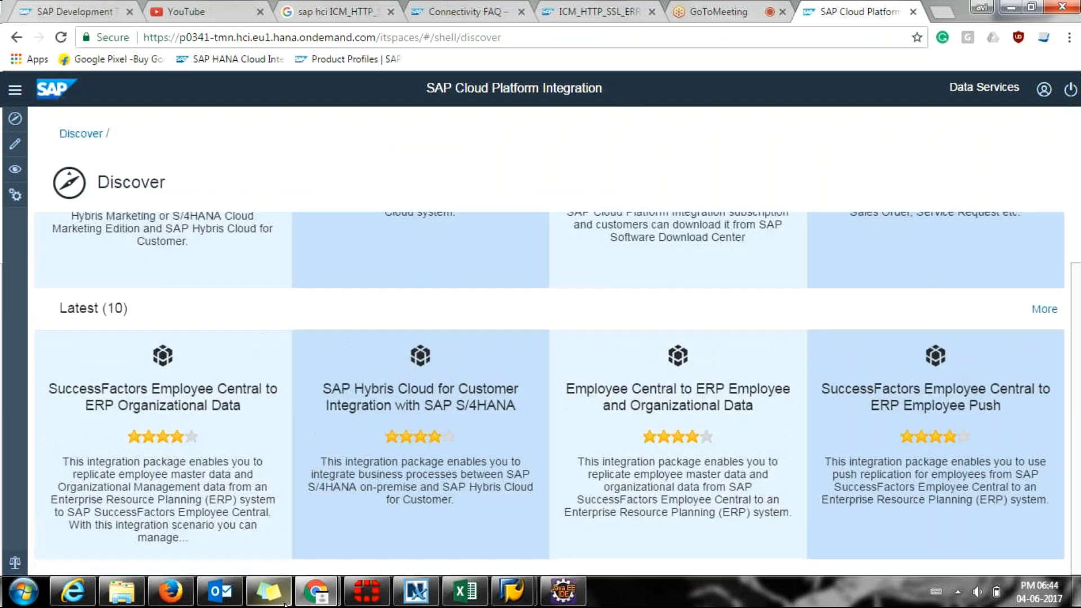
scroll(405, 442, "down", 1)
scroll(405, 442, "up", 4)
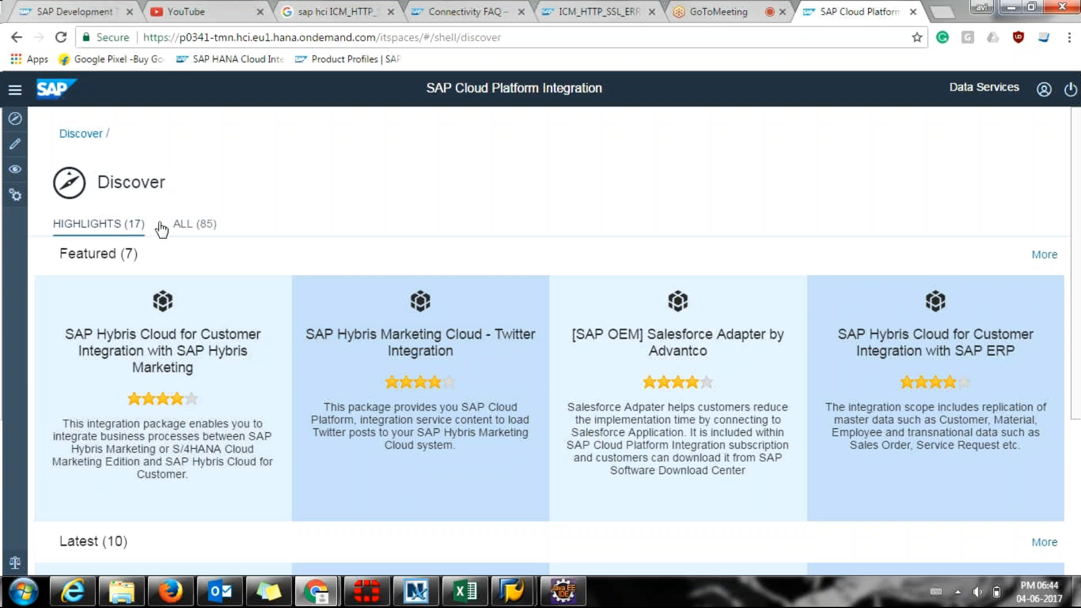
Show all 85 packages and scroll through the full list.
left_click(192, 227)
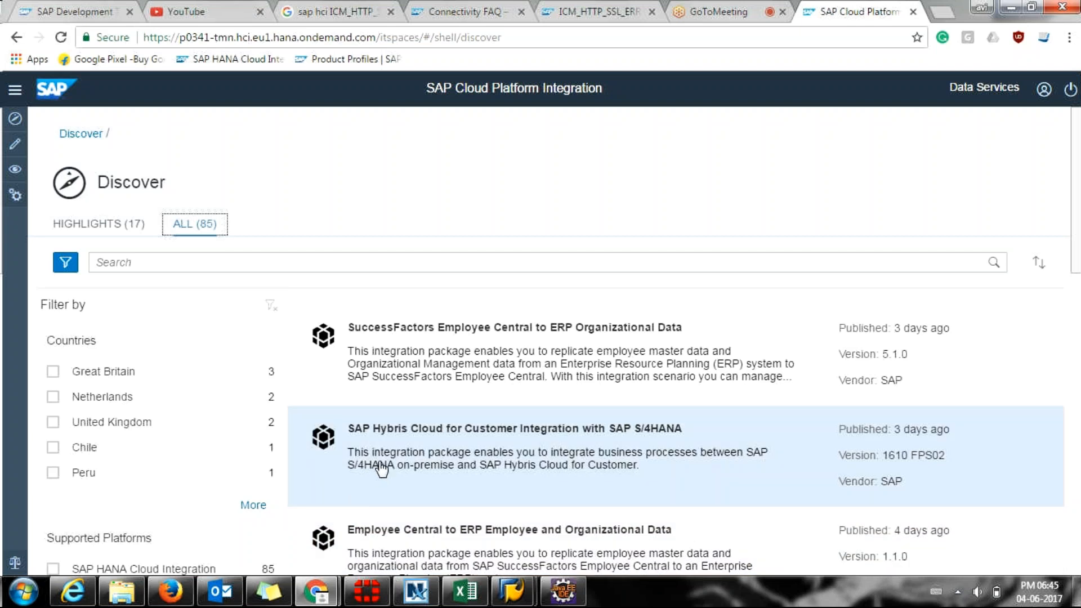
scroll(410, 432, "down", 1)
scroll(410, 431, "down", 3)
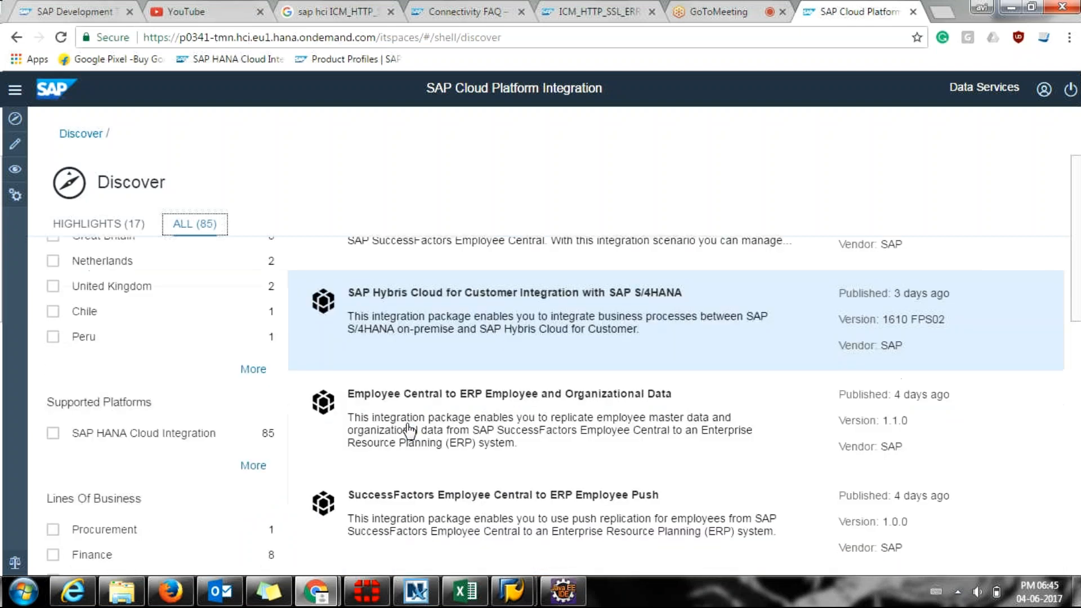
scroll(374, 454, "up", 3)
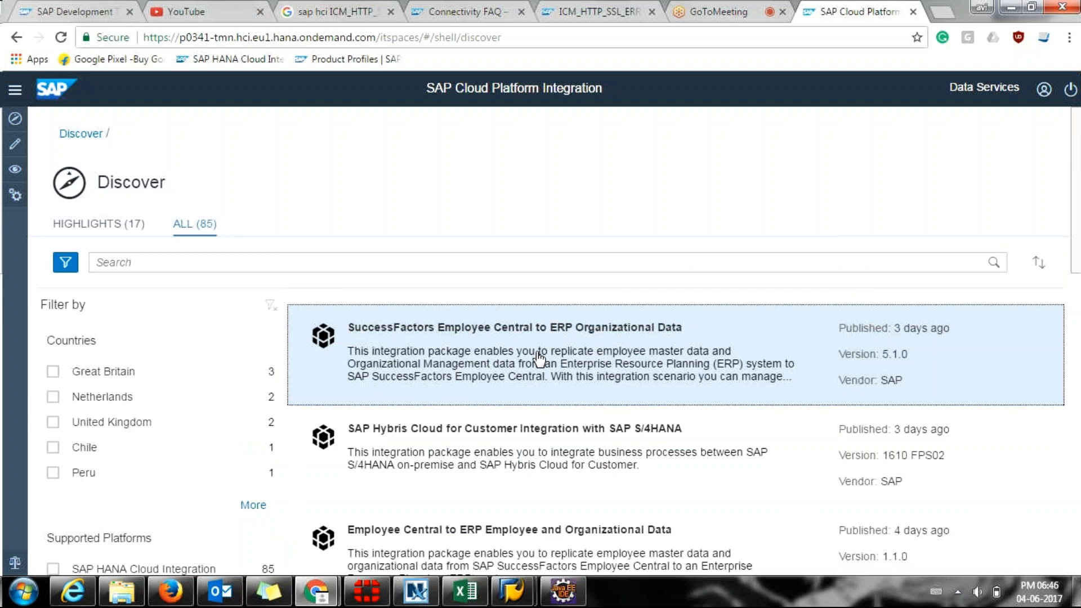
Open the SuccessFactors Employee Central to ERP Organizational Data package from Discover.
left_click(539, 358)
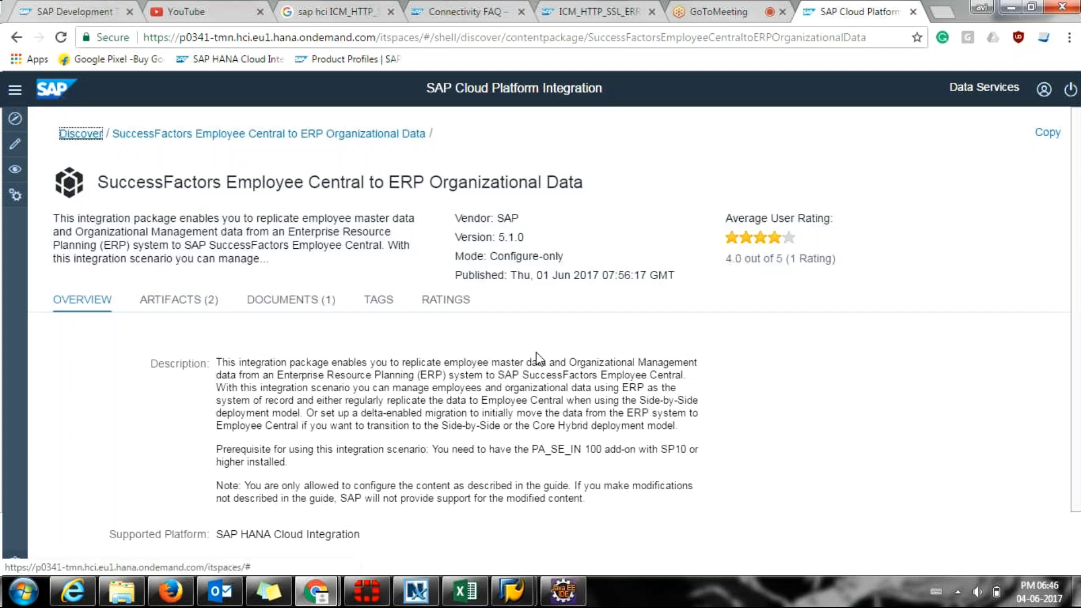
scroll(537, 356, "down", 2)
scroll(537, 352, "up", 1)
scroll(535, 355, "down", 1)
scroll(536, 356, "up", 1)
Highlight the overview's description, delta-enabled migration note, and PA_SE_IN 100 SP10 prerequisite.
left_click_drag(54, 218, 297, 255)
left_click_drag(223, 362, 284, 484)
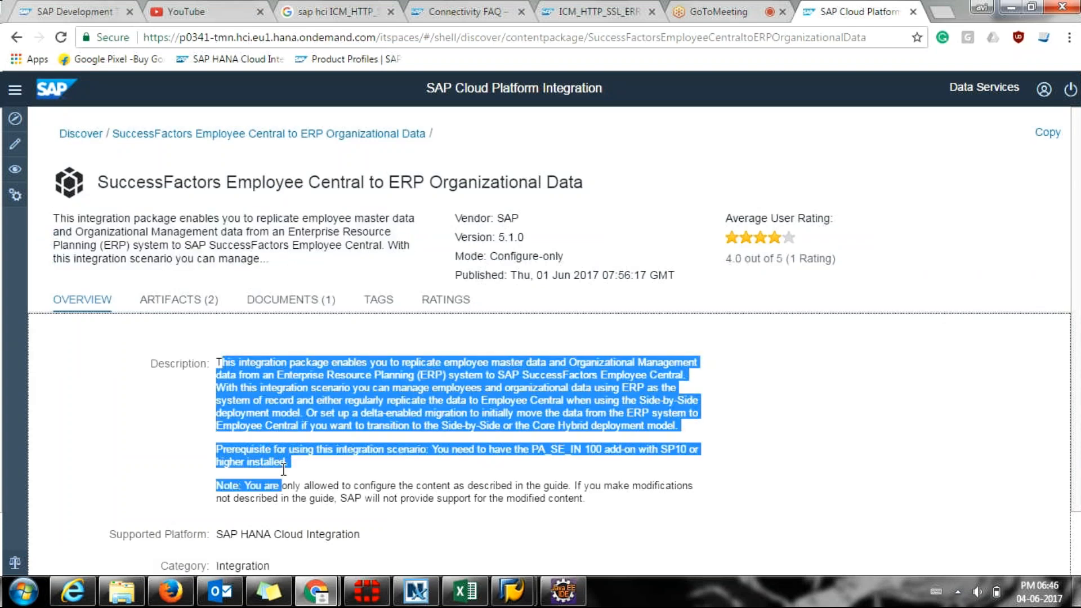
left_click(282, 462)
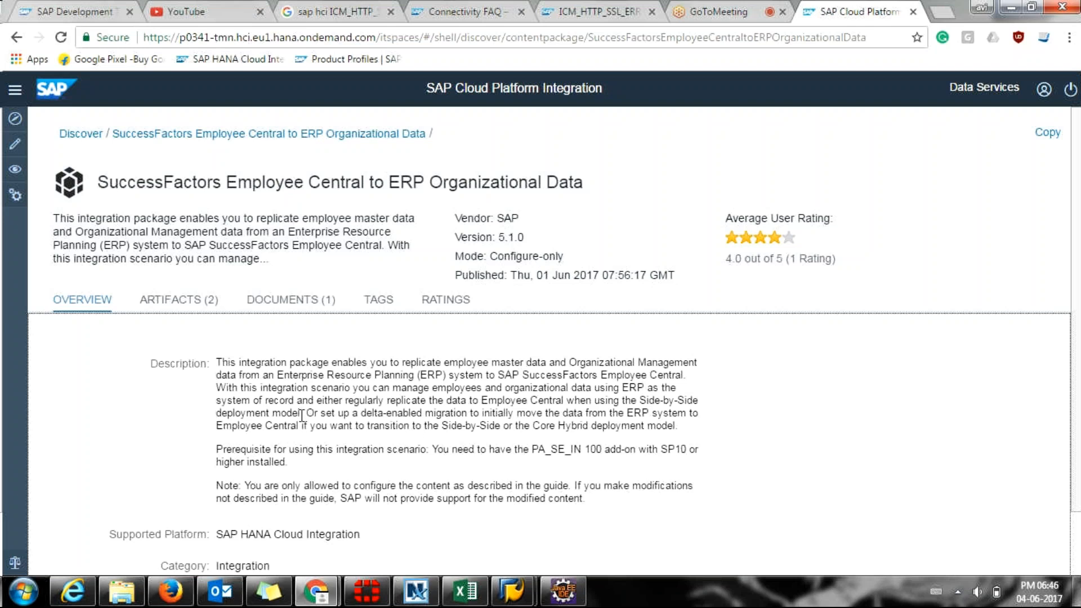
left_click_drag(306, 413, 327, 426)
left_click(321, 440)
left_click_drag(533, 449, 602, 446)
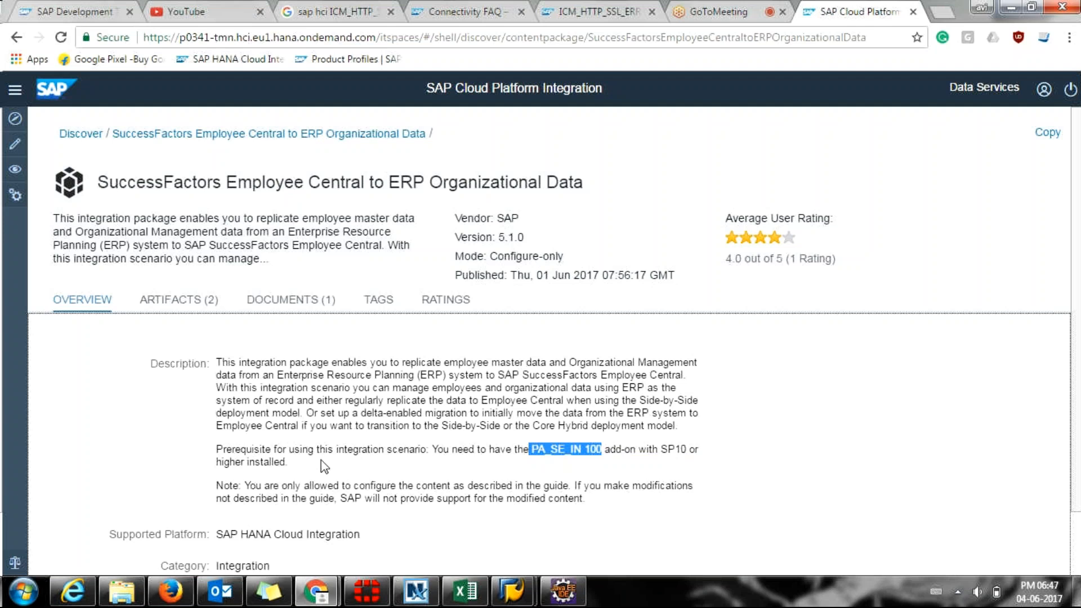
left_click(635, 473)
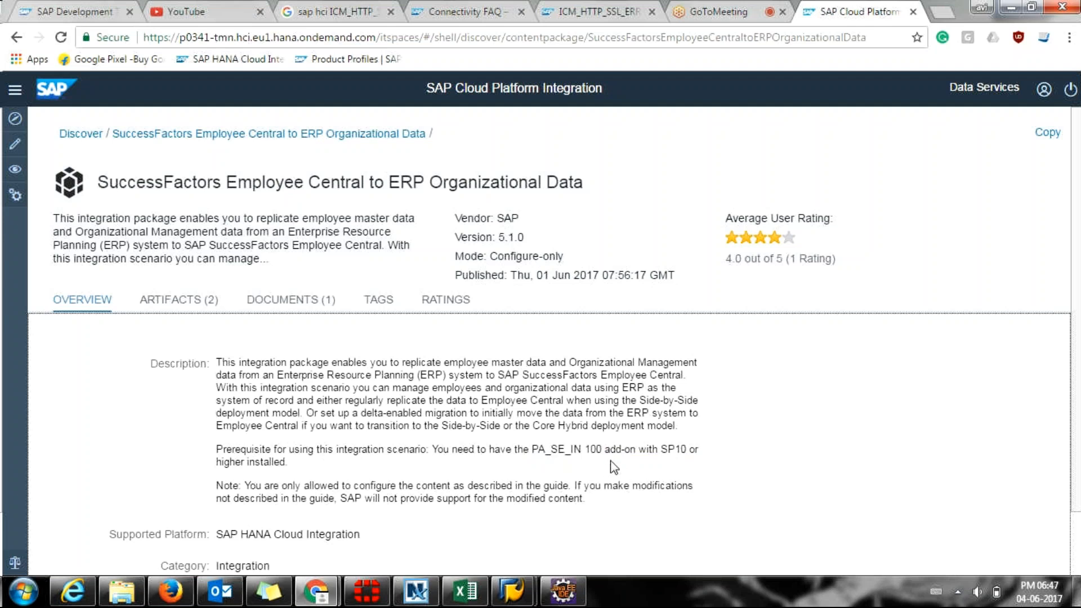
left_click_drag(661, 454, 683, 453)
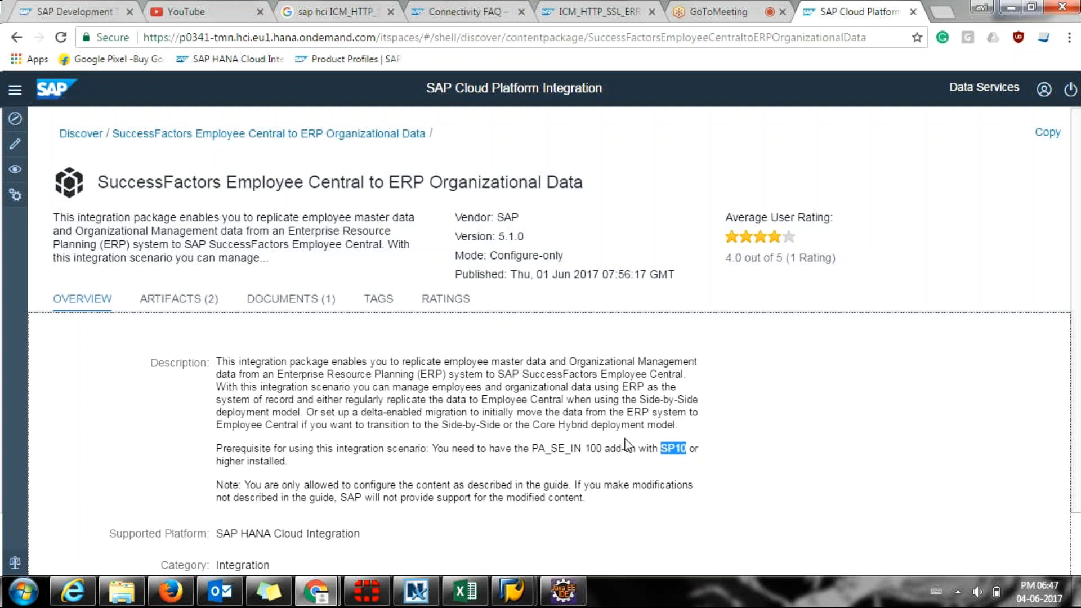
scroll(629, 445, "down", 1)
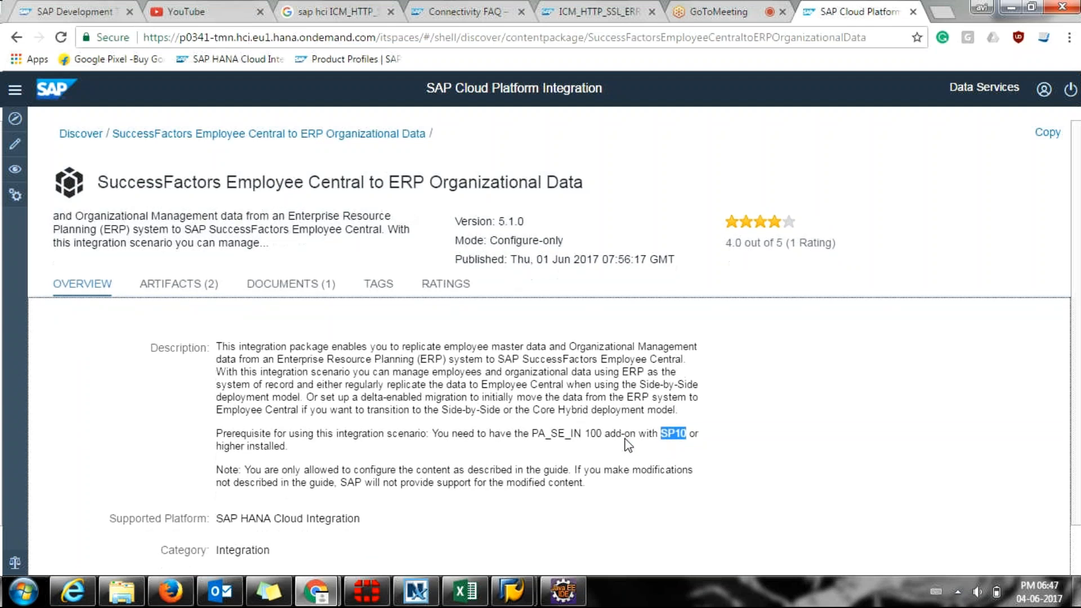
left_click(185, 225)
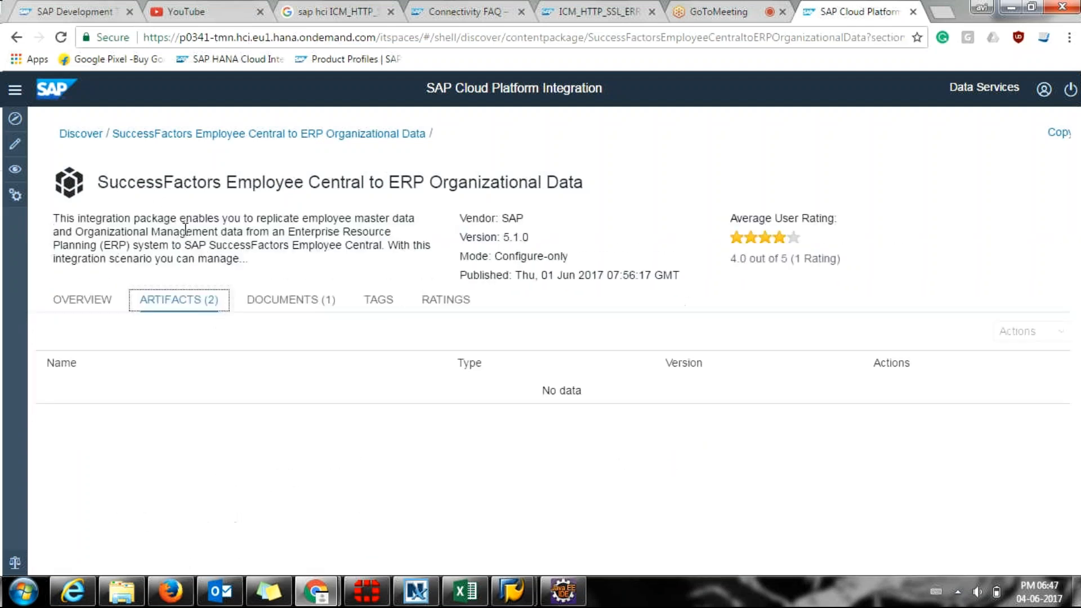
left_click(83, 304)
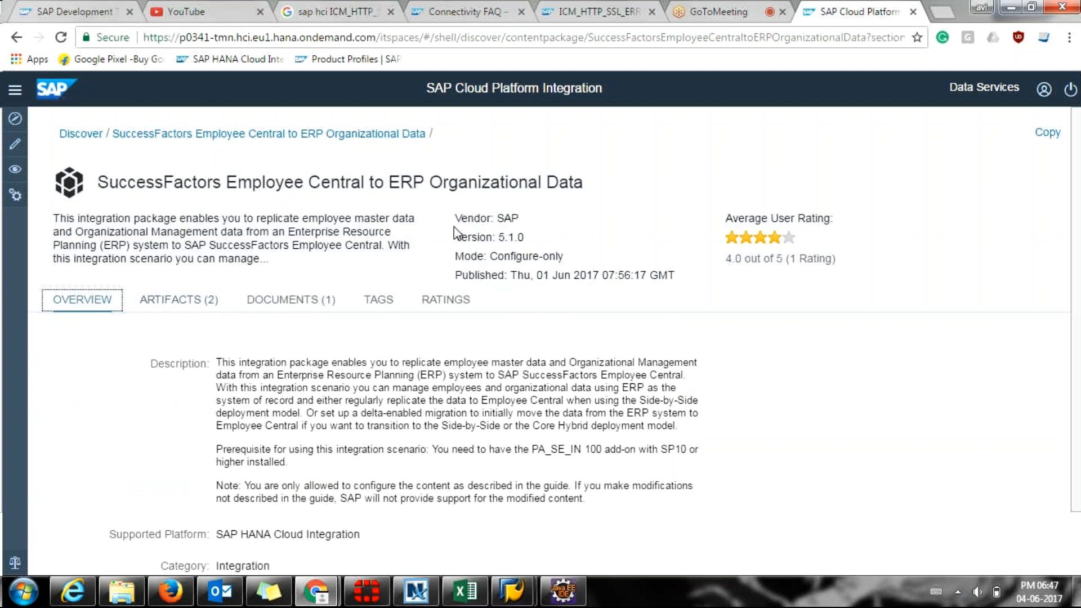
left_click_drag(458, 217, 527, 227)
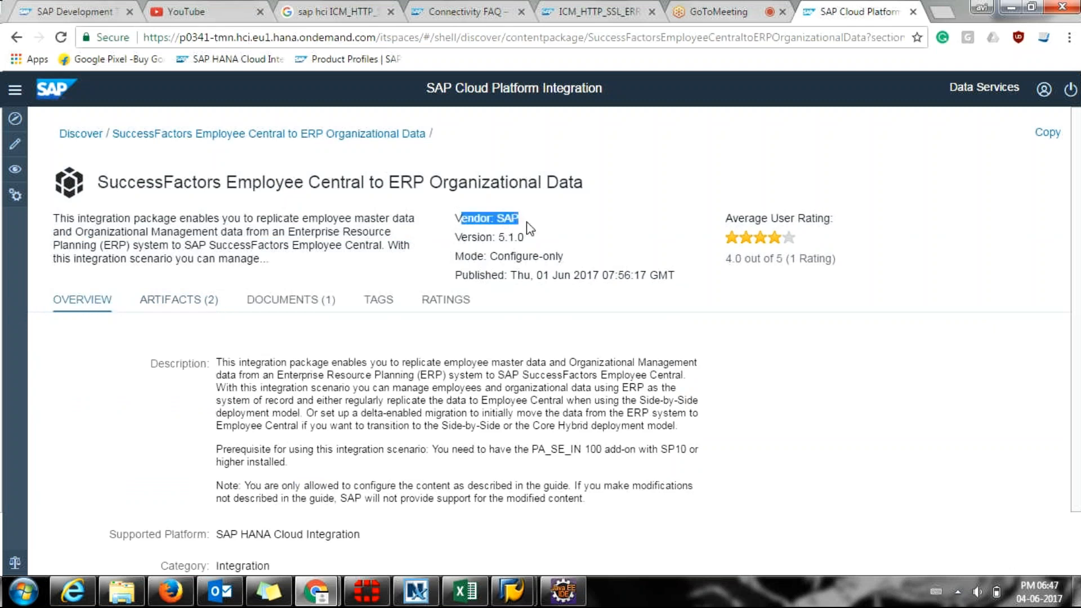
left_click(528, 229)
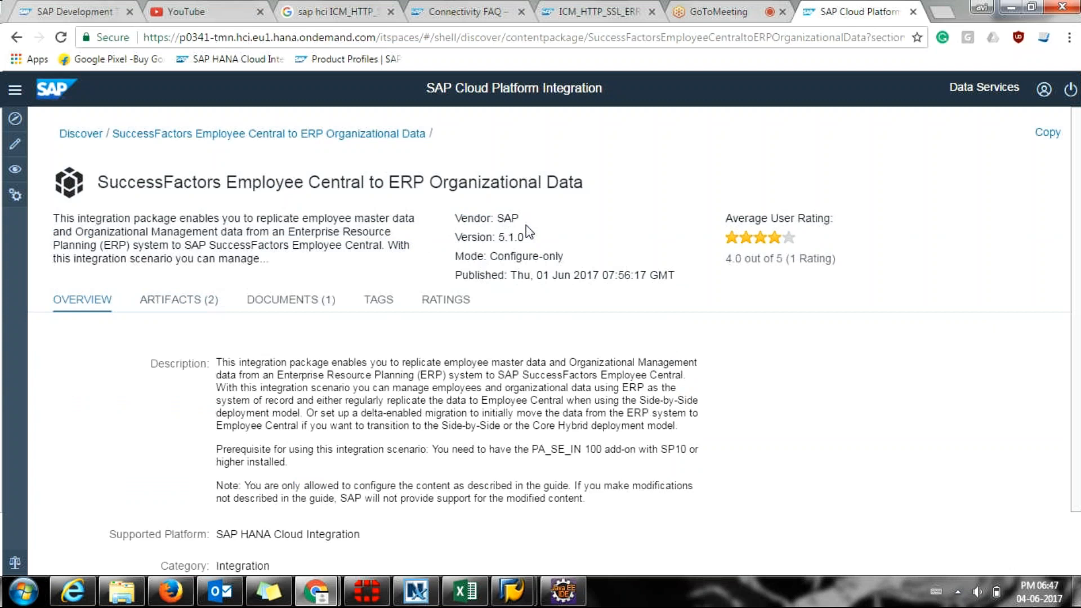
left_click_drag(477, 238, 527, 237)
left_click(531, 238)
left_click_drag(498, 257, 571, 251)
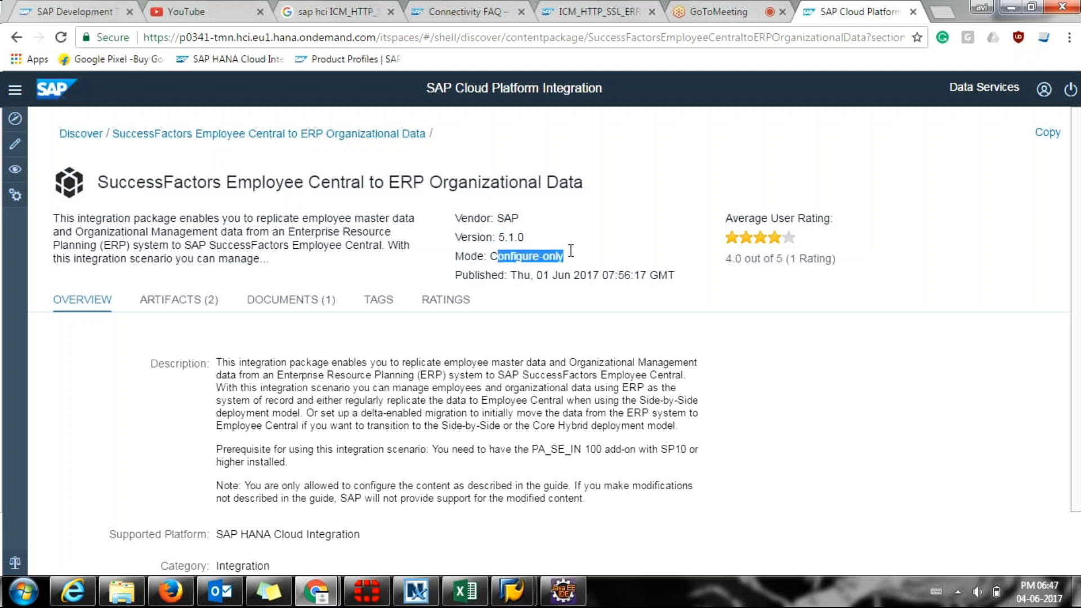
scroll(572, 254, "down", 1)
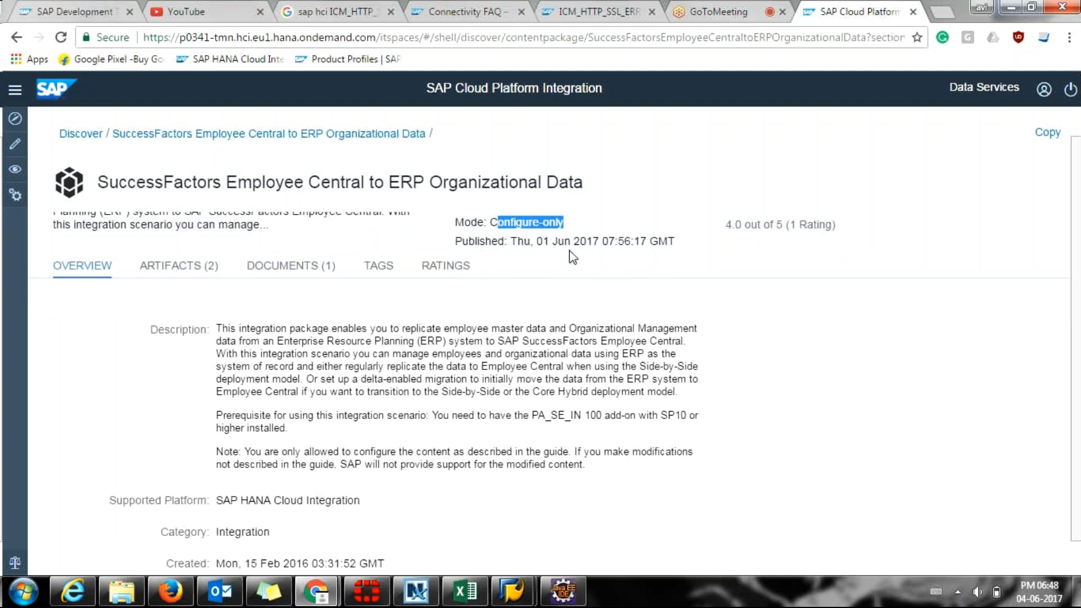
scroll(573, 256, "down", 2)
scroll(573, 256, "up", 3)
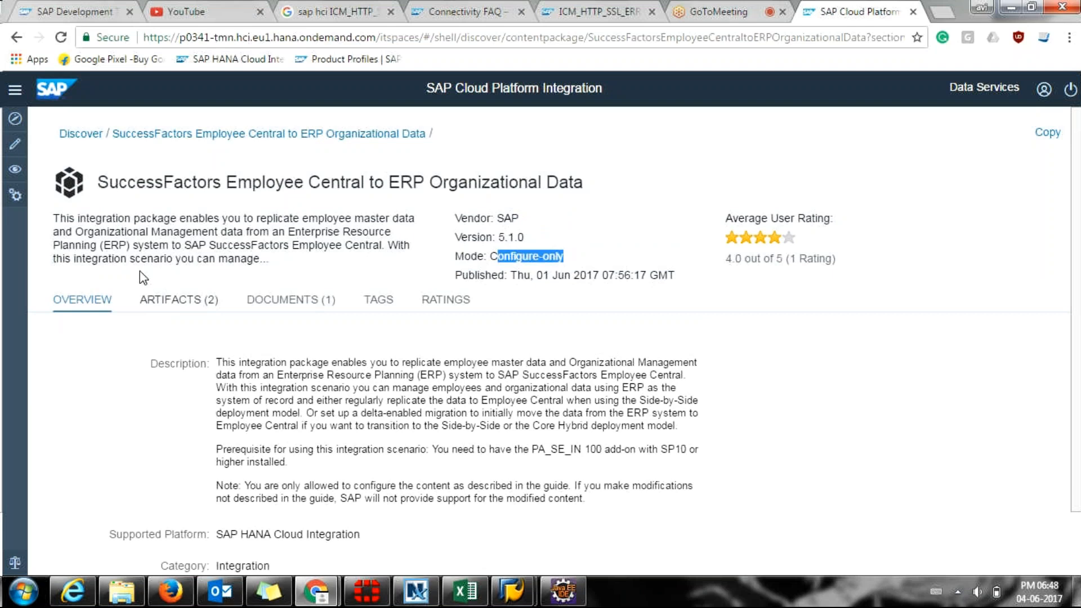
left_click(4, 179)
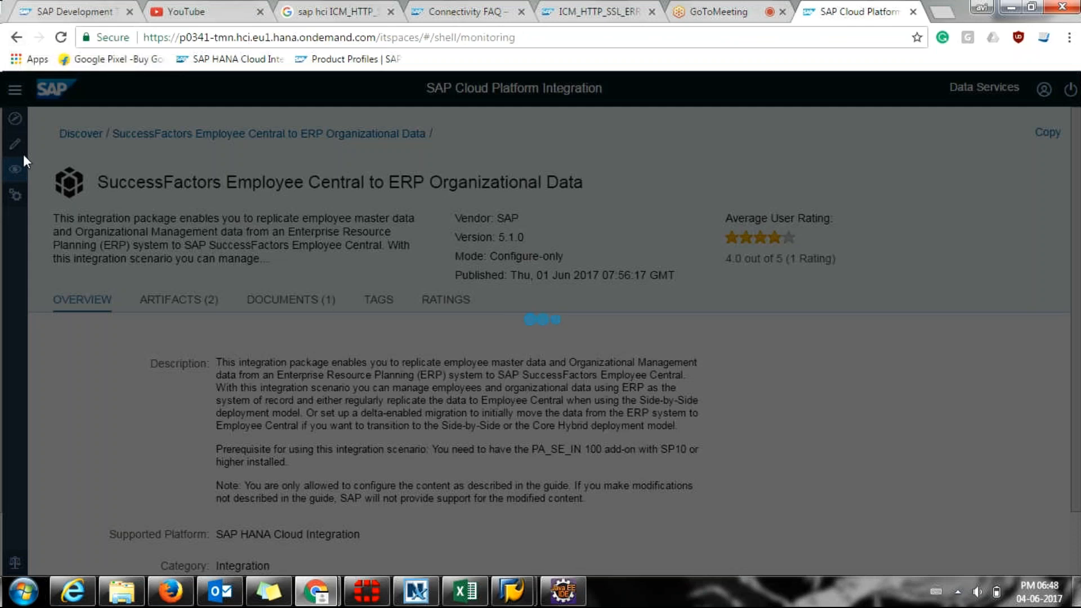
left_click(17, 38)
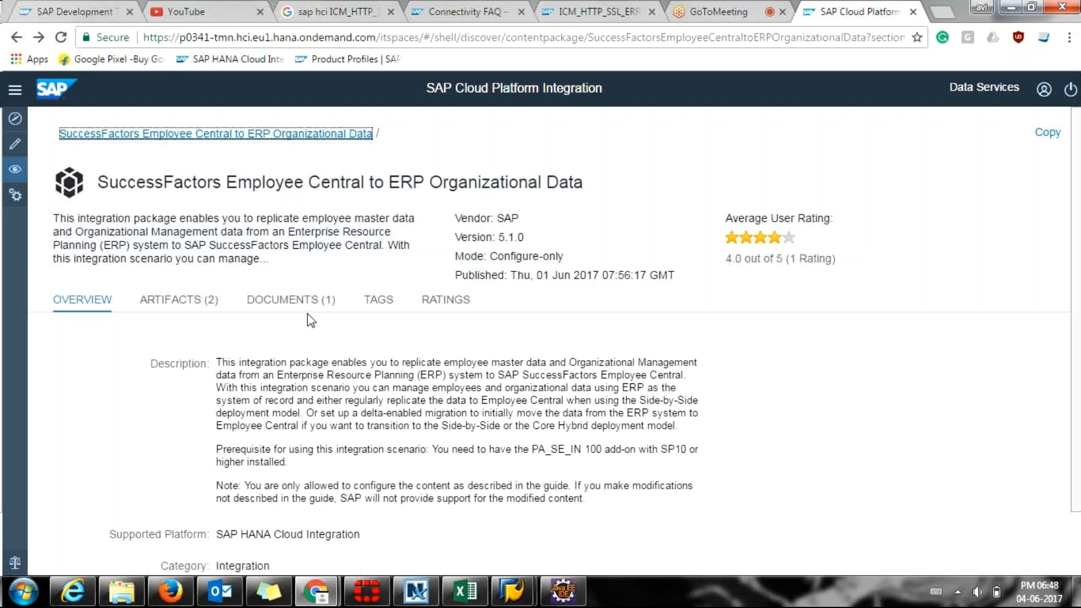
List the package's two integration flows and view the Generic Object flow's metadata.
left_click(209, 307)
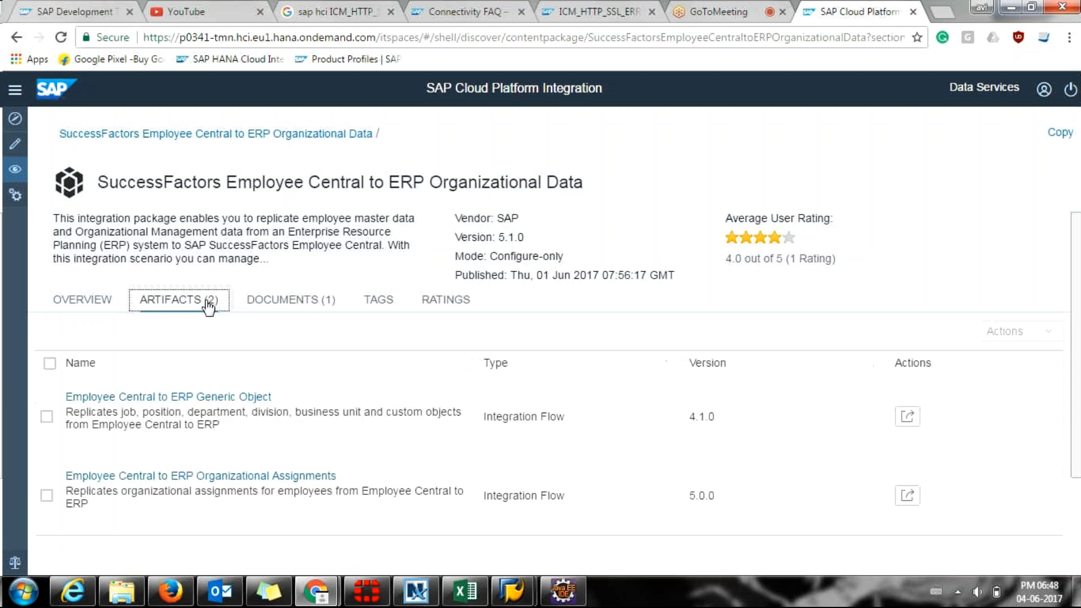
left_click(917, 414)
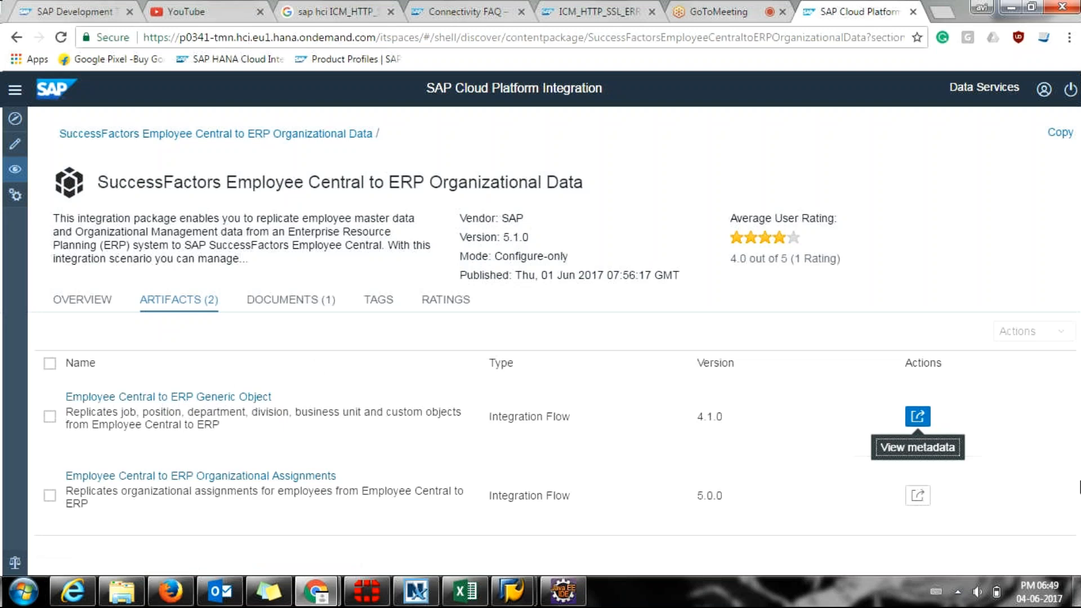
left_click(917, 455)
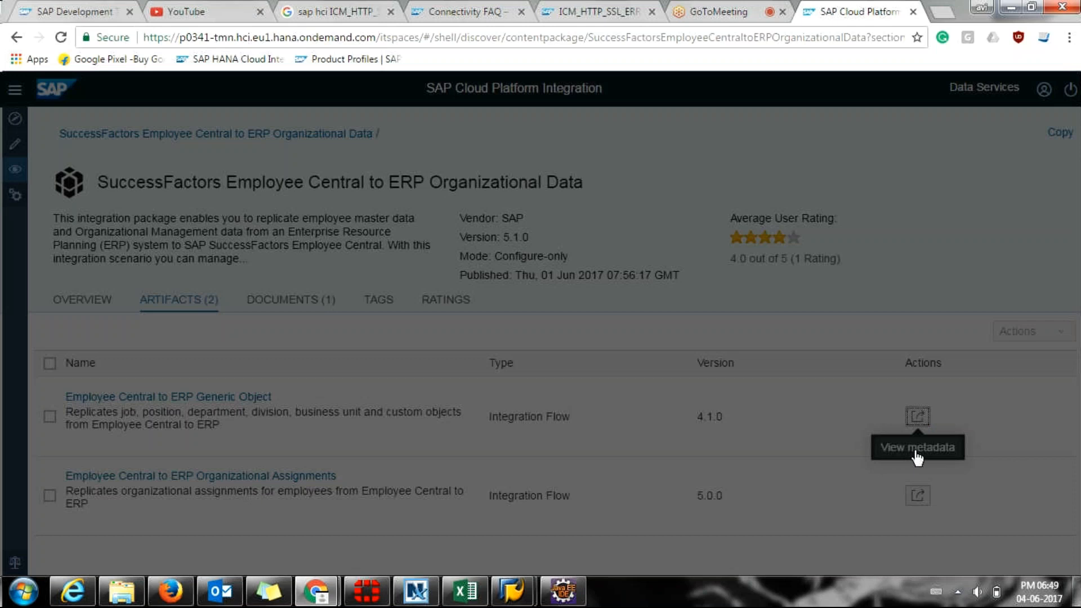
Recheck the Generic Object flow's sender and receiver details, then open that integration flow.
left_click(777, 400)
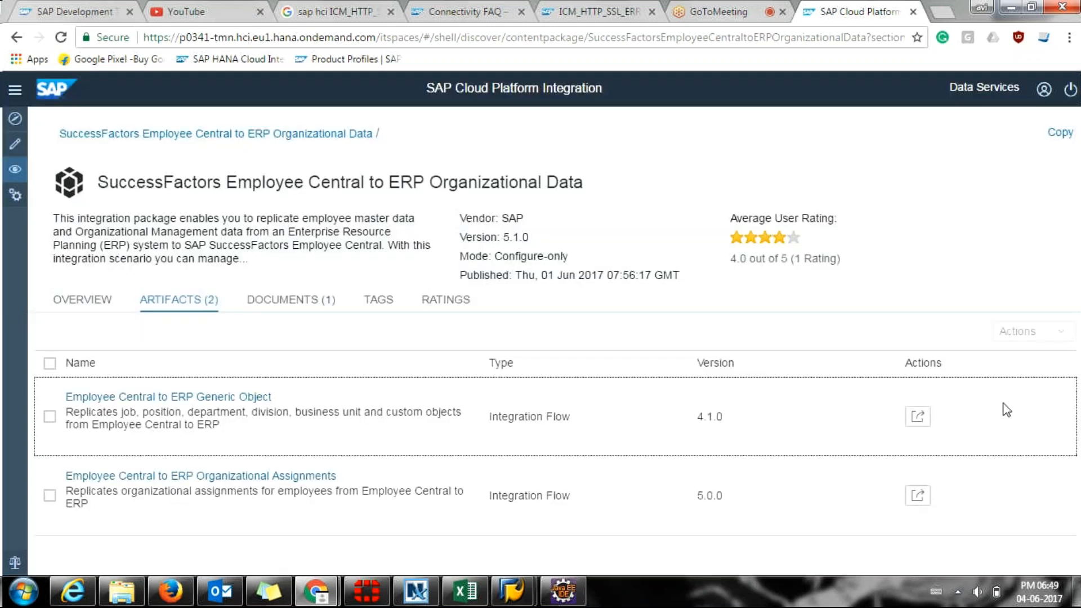
left_click(908, 448)
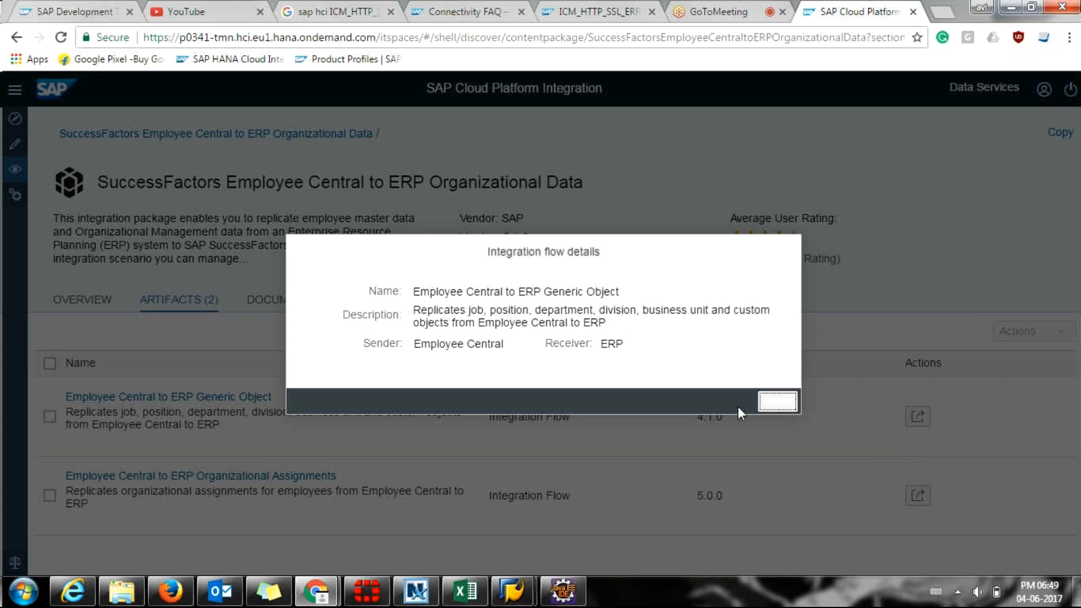
left_click(778, 404)
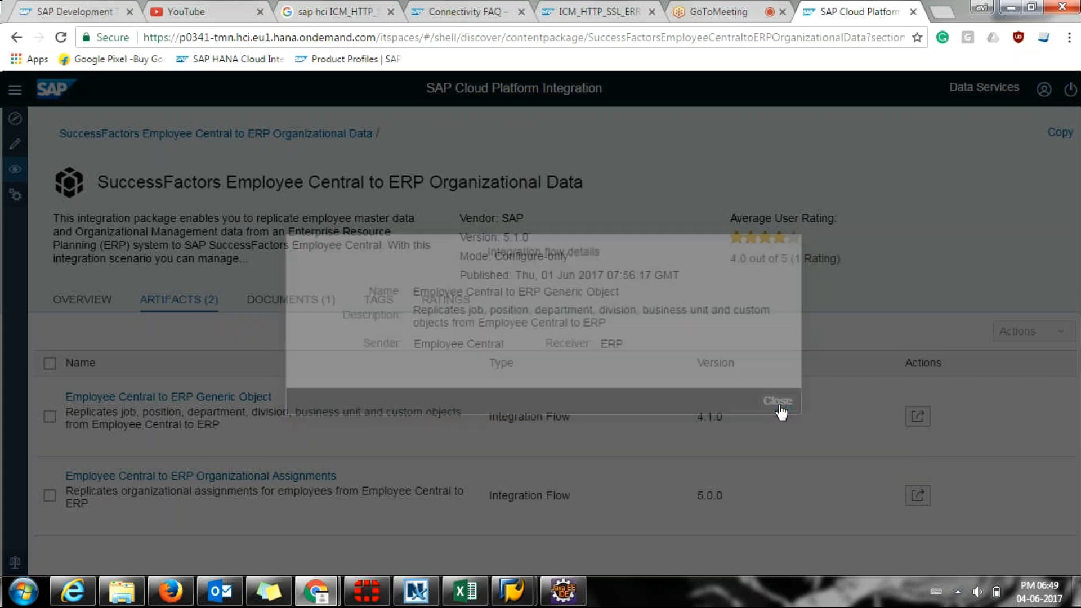
left_click(170, 397)
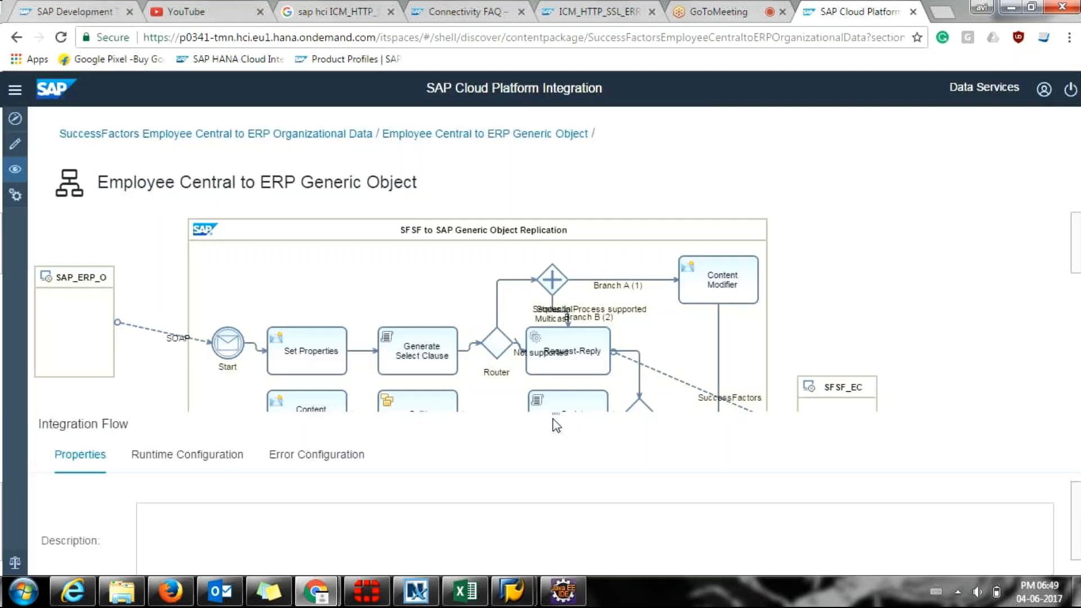
Inspect the SAP_ERP_OUT system's properties, resizing the properties area around the diagram.
left_click_drag(550, 414, 546, 486)
left_click(555, 415)
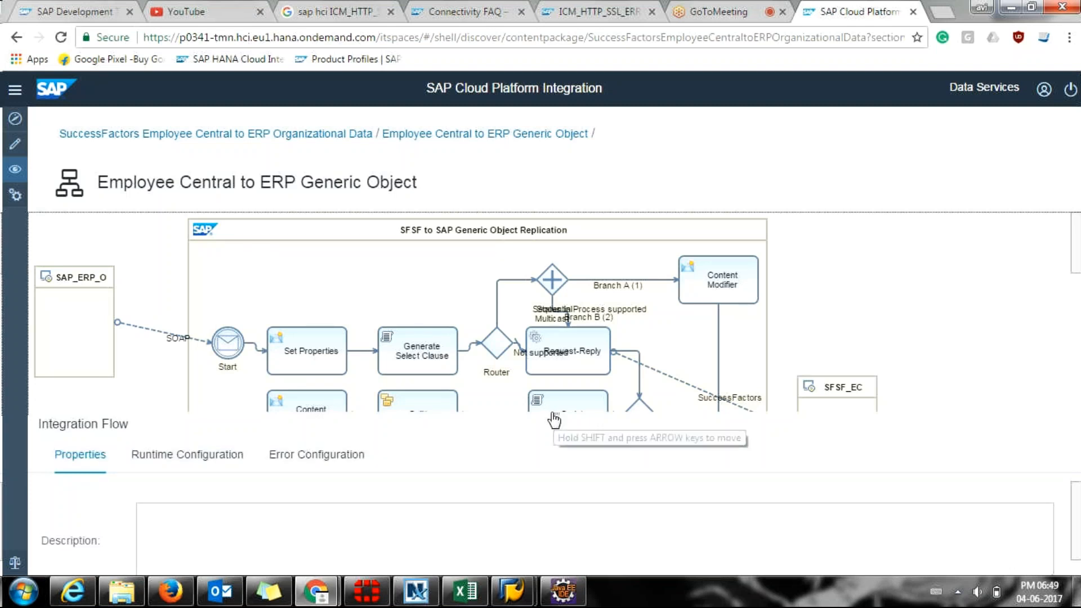
left_click(86, 281)
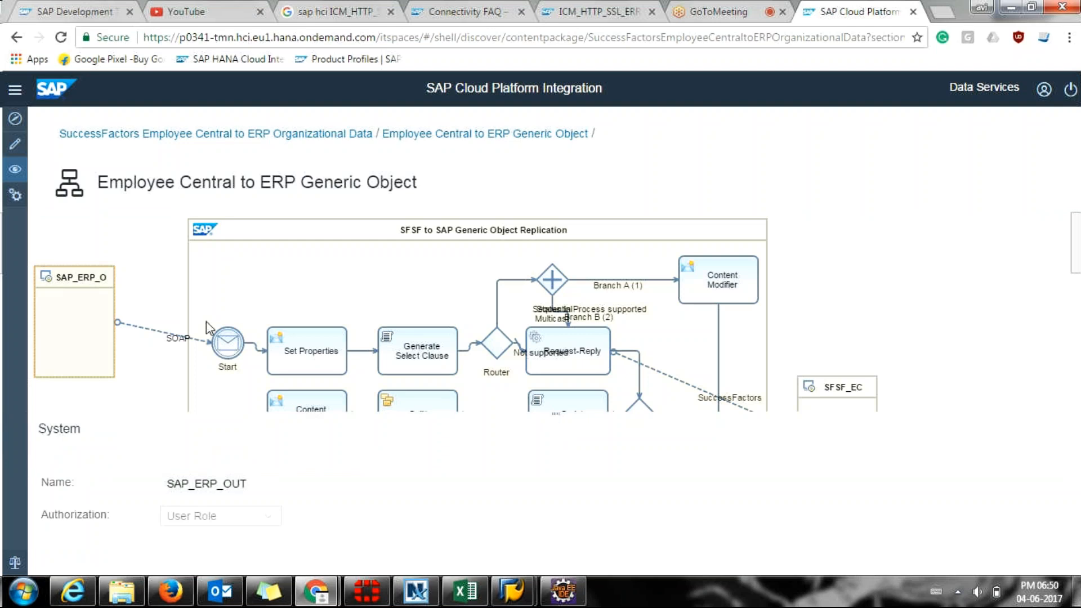
left_click_drag(555, 412, 580, 555)
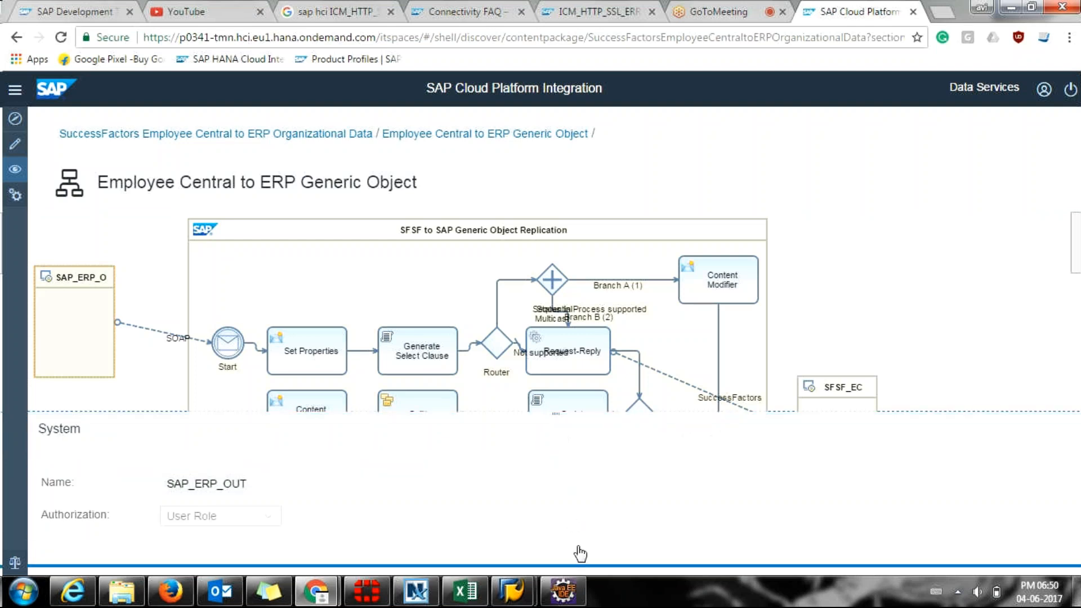
scroll(550, 340, "down", 3)
scroll(551, 339, "down", 5)
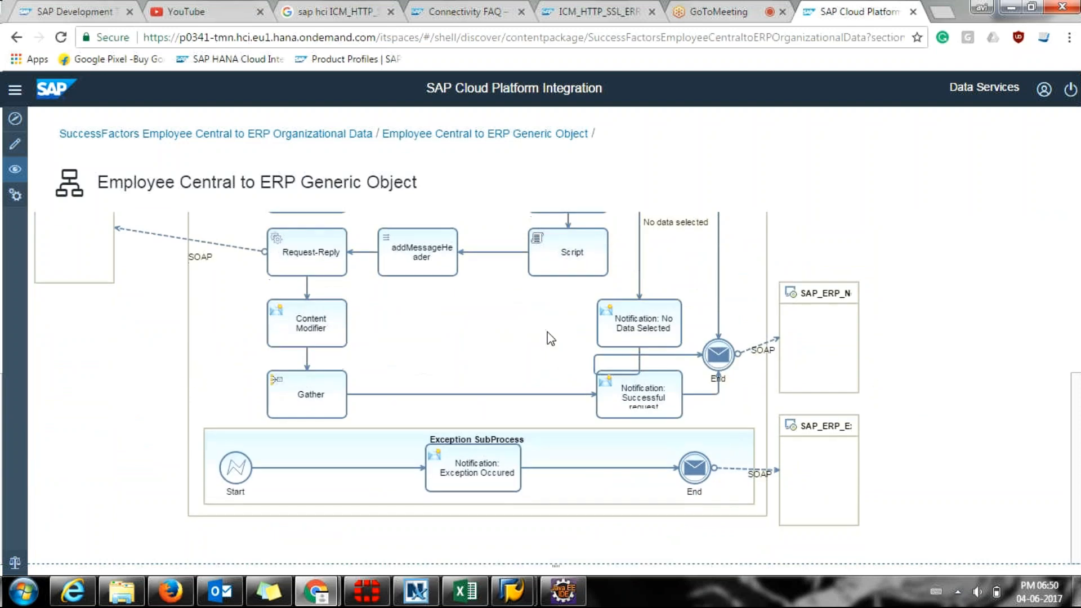
scroll(550, 340, "up", 7)
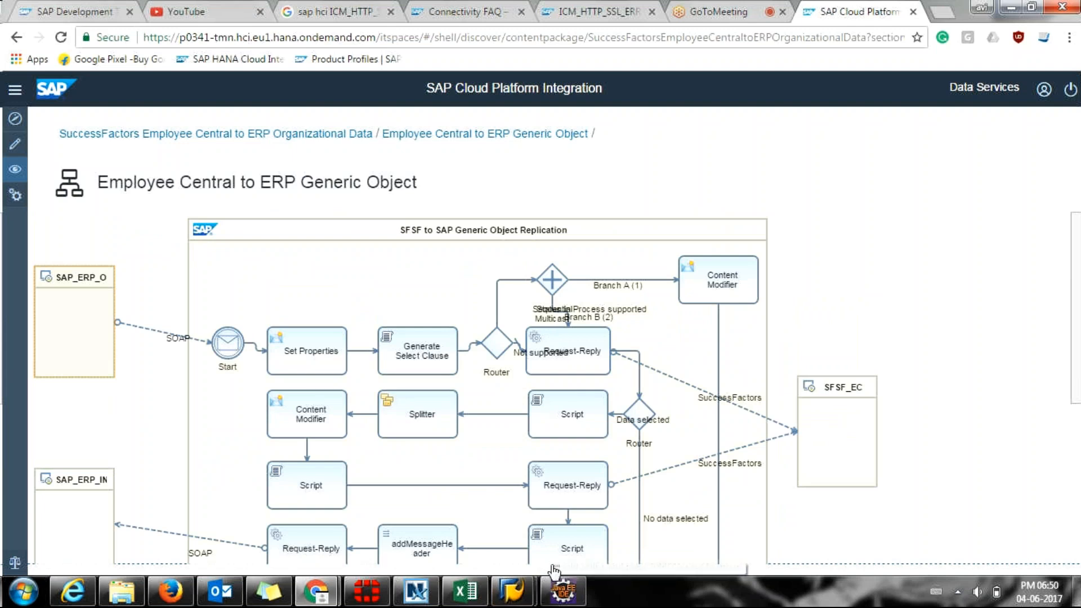
left_click_drag(553, 571, 552, 433)
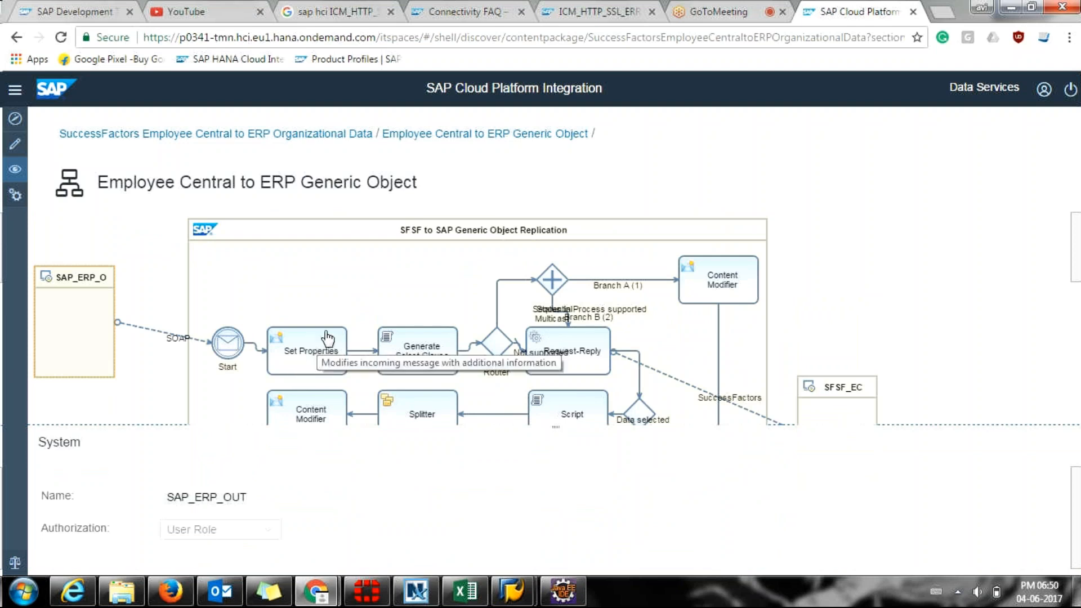
Inspect the SAP_ERP_Exception_Notification_IN and SAP_ERP_Notification_IN receiver systems.
scroll(562, 292, "down", 3)
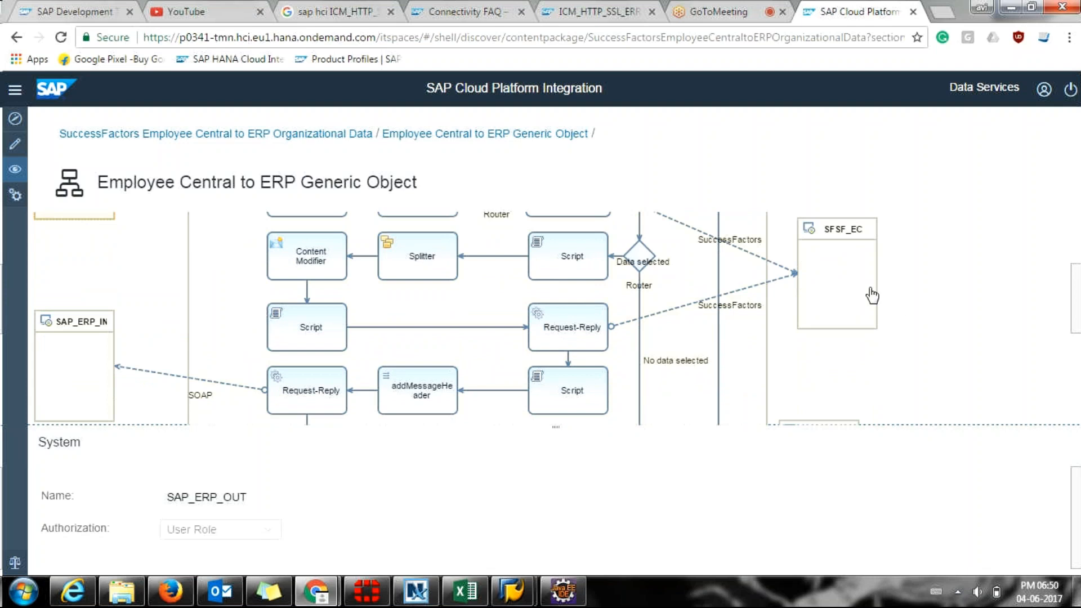
scroll(725, 319, "down", 5)
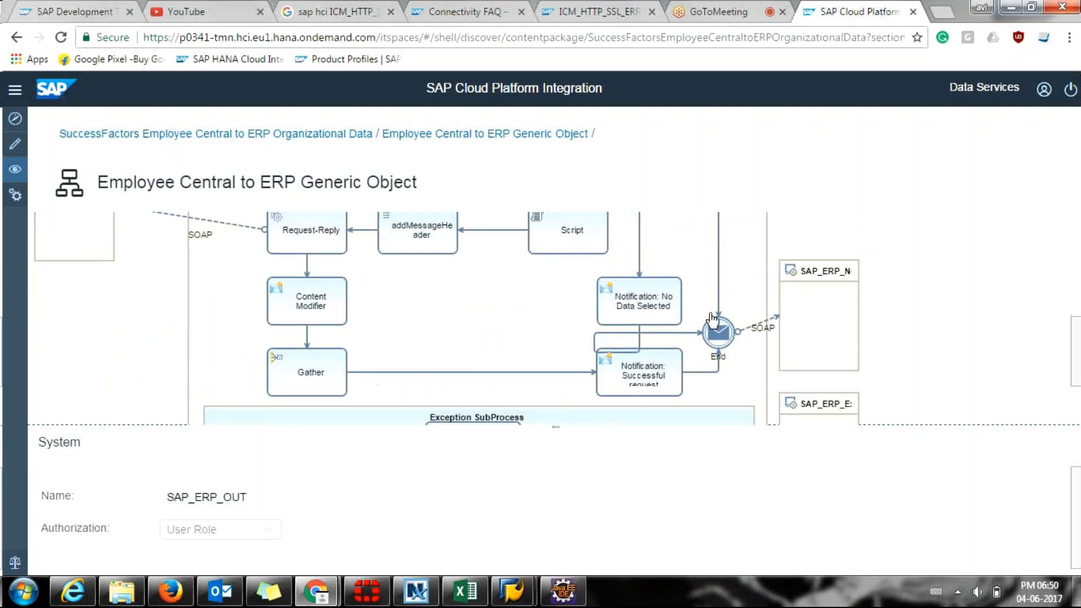
left_click(788, 300)
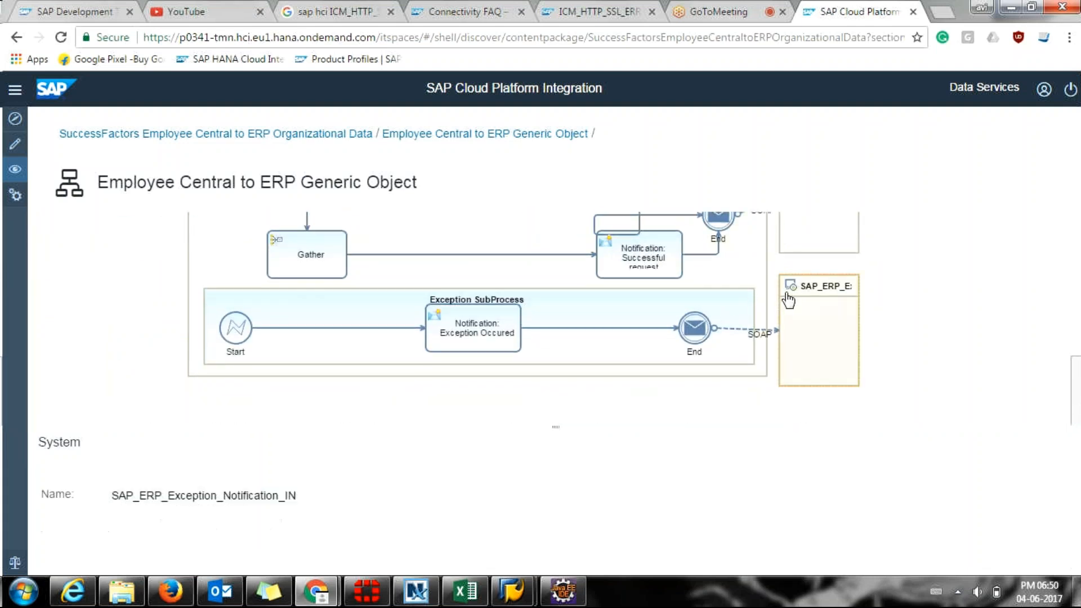
scroll(810, 293, "up", 3)
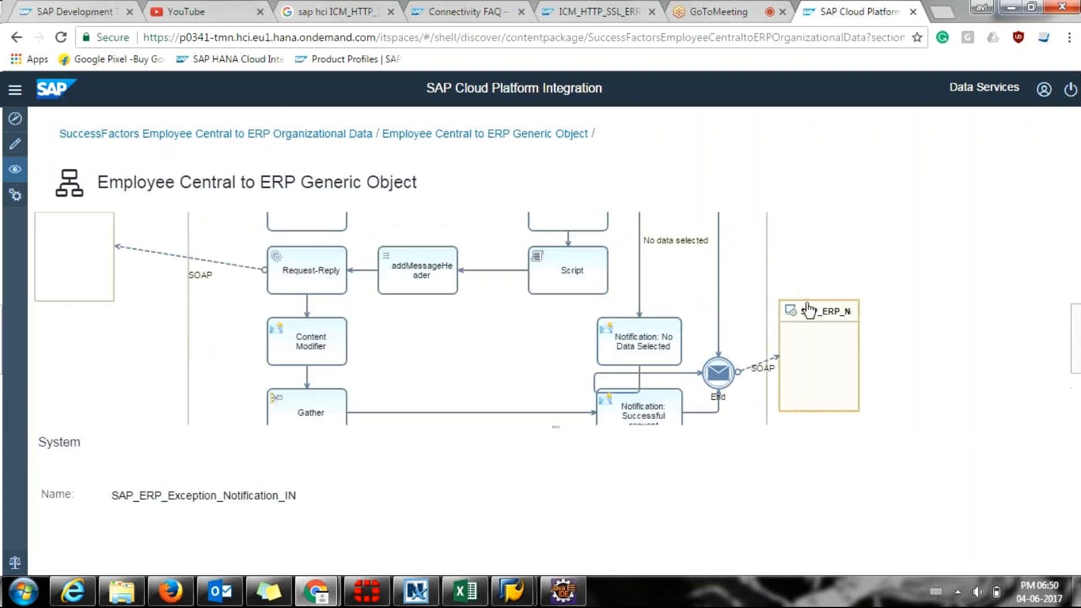
left_click(808, 317)
scroll(797, 322, "down", 3)
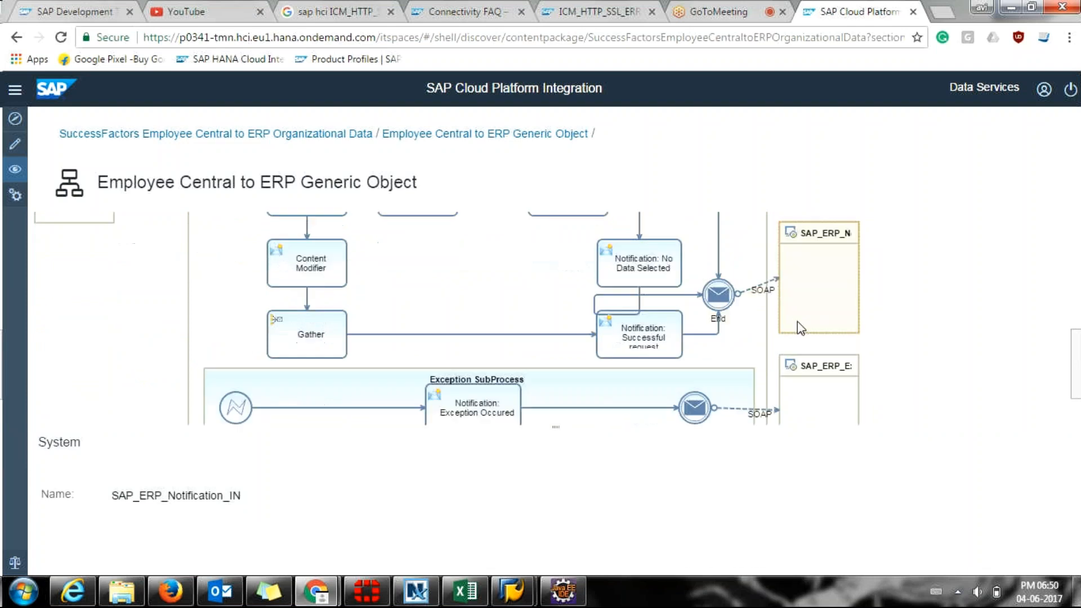
scroll(797, 322, "up", 5)
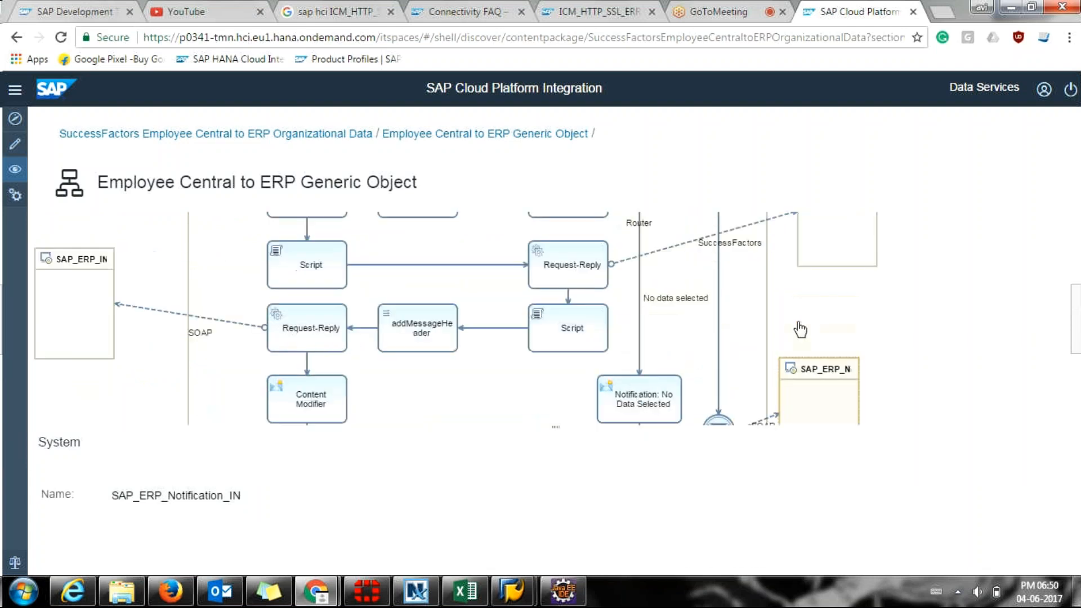
scroll(800, 330, "up", 2)
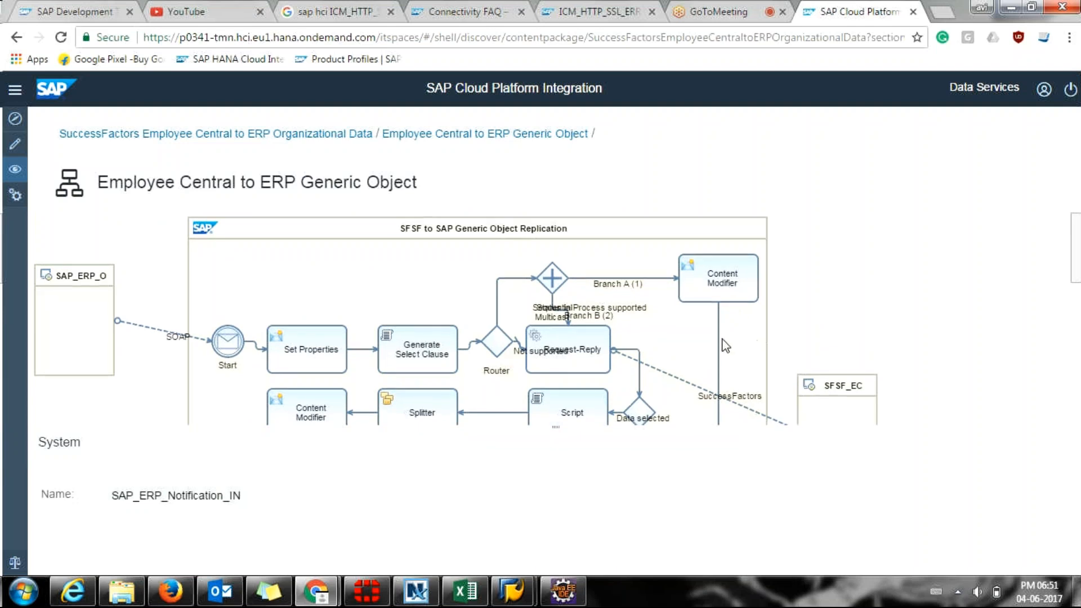
scroll(688, 345, "down", 3)
scroll(394, 289, "up", 2)
Select the Generate Select Clause step and open its generateSelectClause.gsh script file.
left_click(307, 272)
left_click(428, 272)
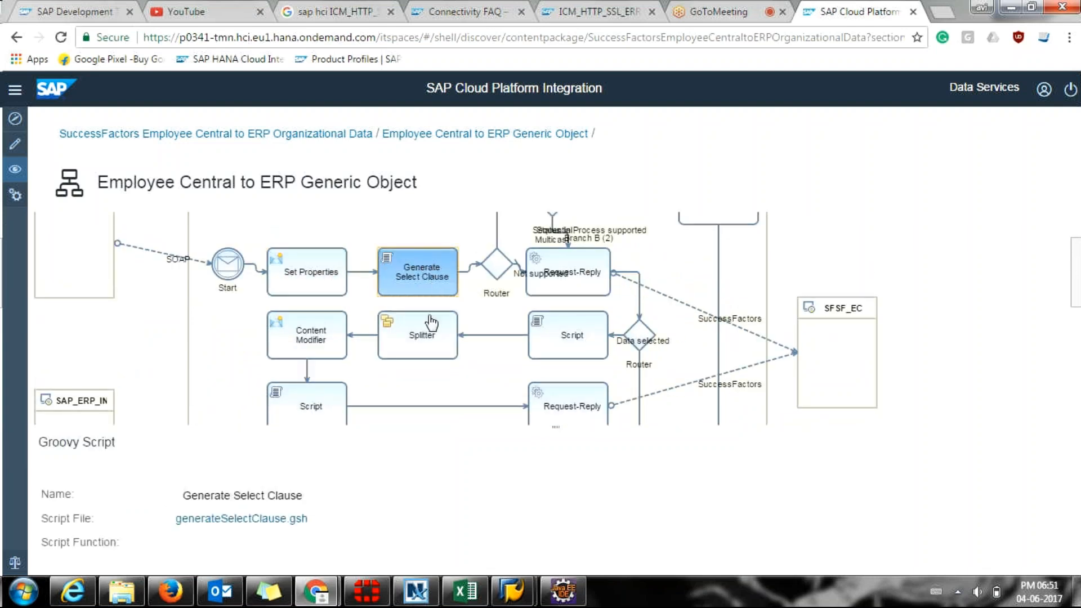
scroll(430, 336, "up", 2)
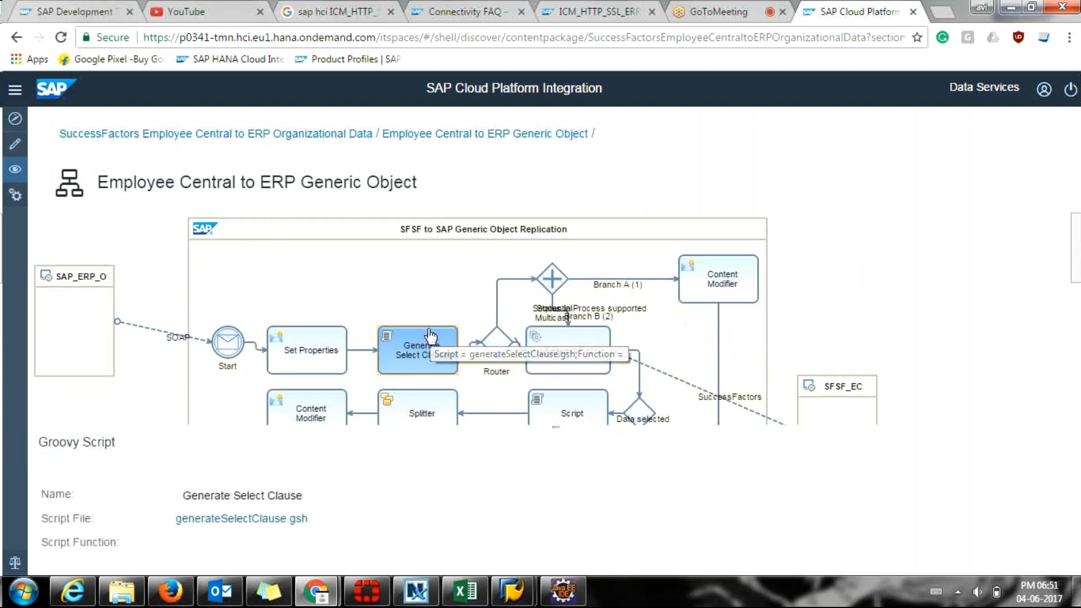
scroll(431, 337, "down", 2)
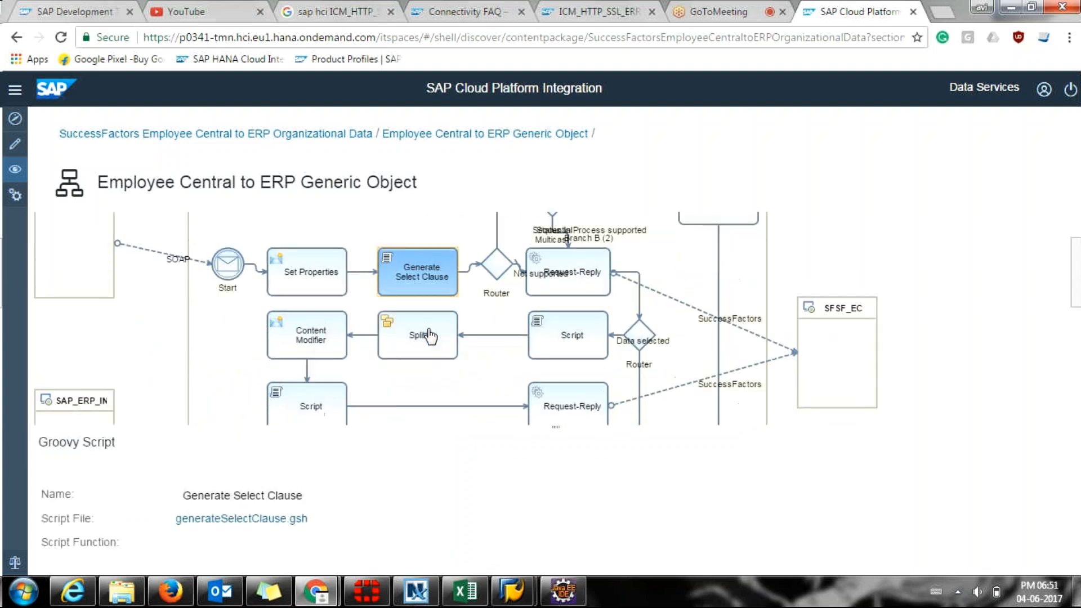
left_click(289, 522)
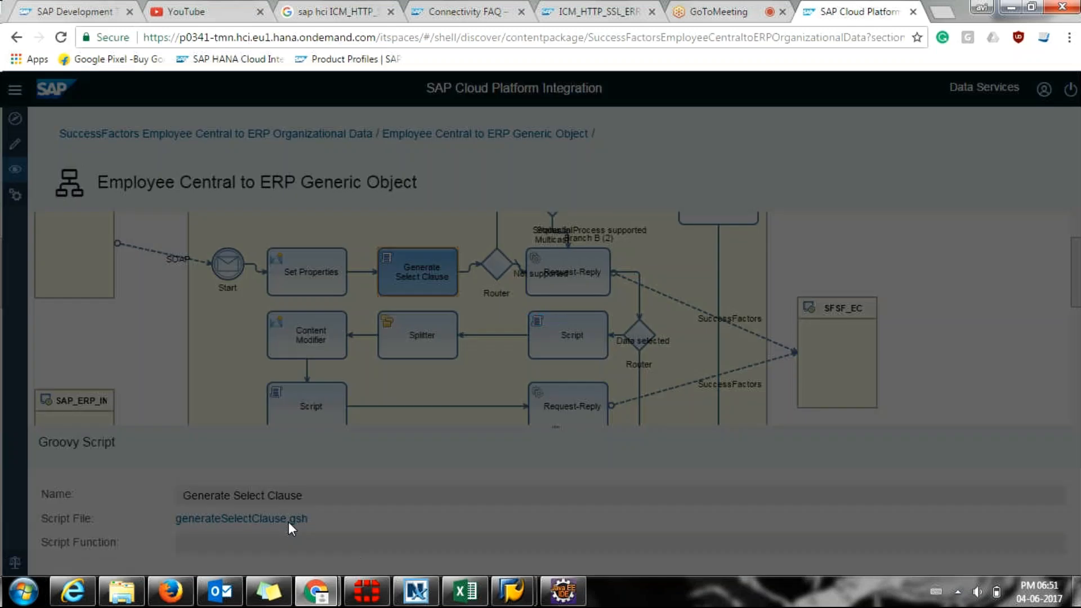
Read through generateSelectClause.gsh, then return to the Organizational Data package page.
scroll(367, 406, "down", 10)
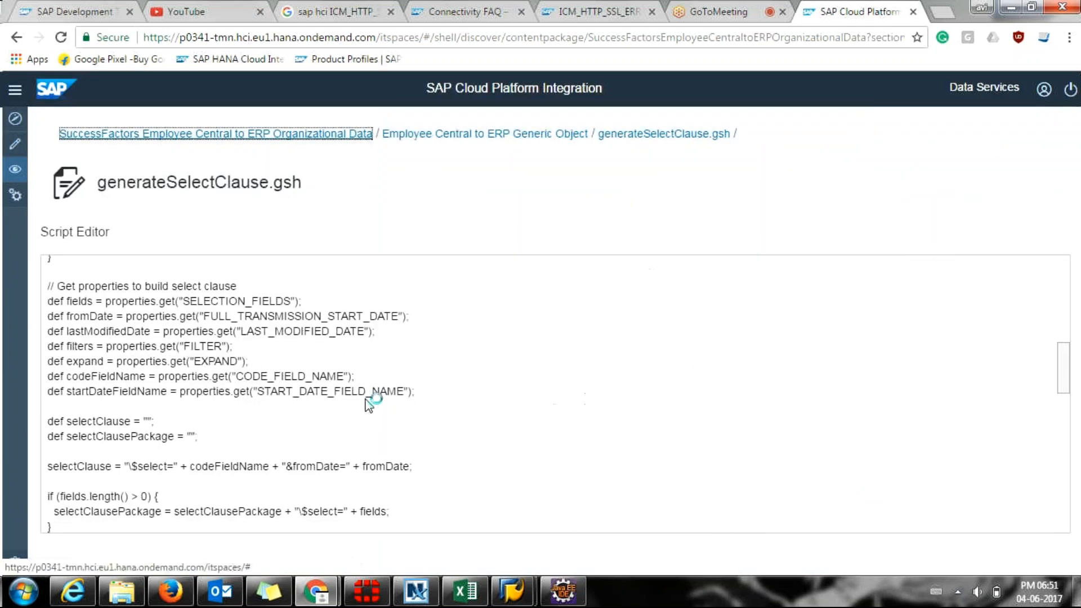
scroll(365, 400, "down", 1)
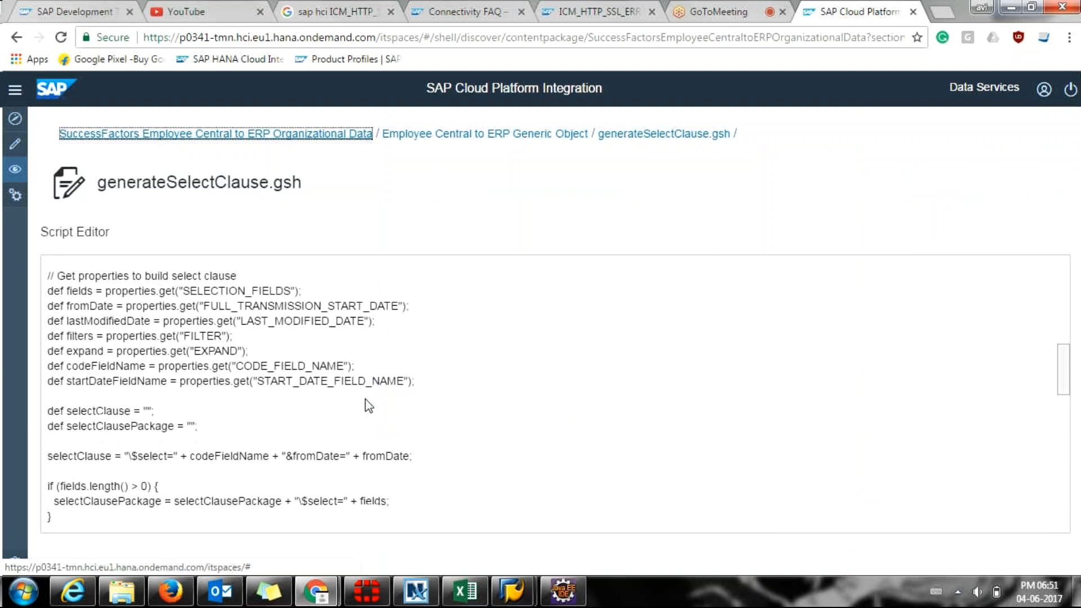
scroll(369, 405, "down", 15)
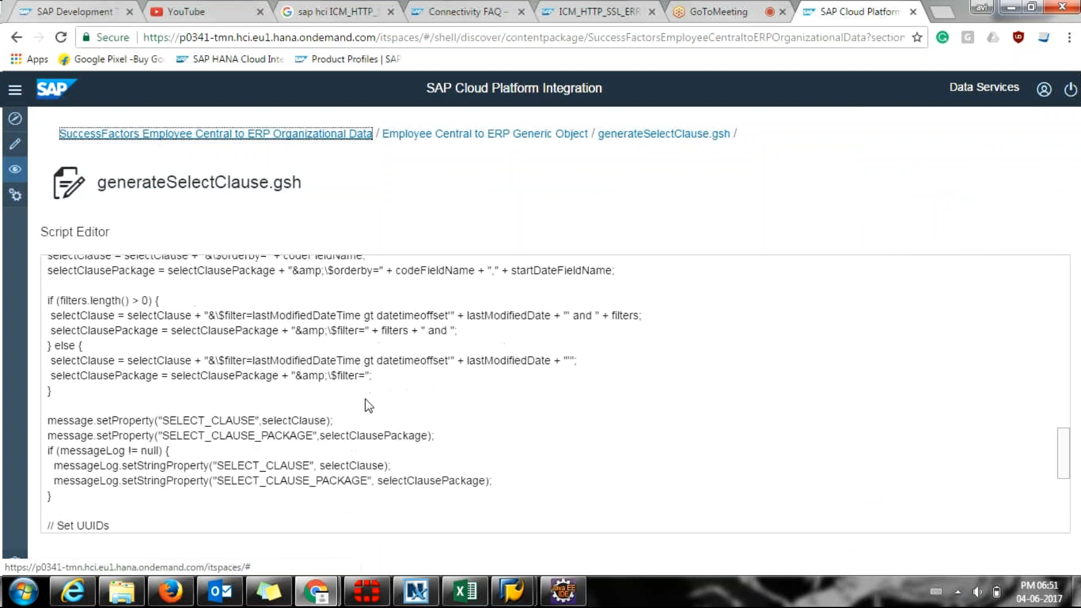
scroll(368, 404, "up", 10)
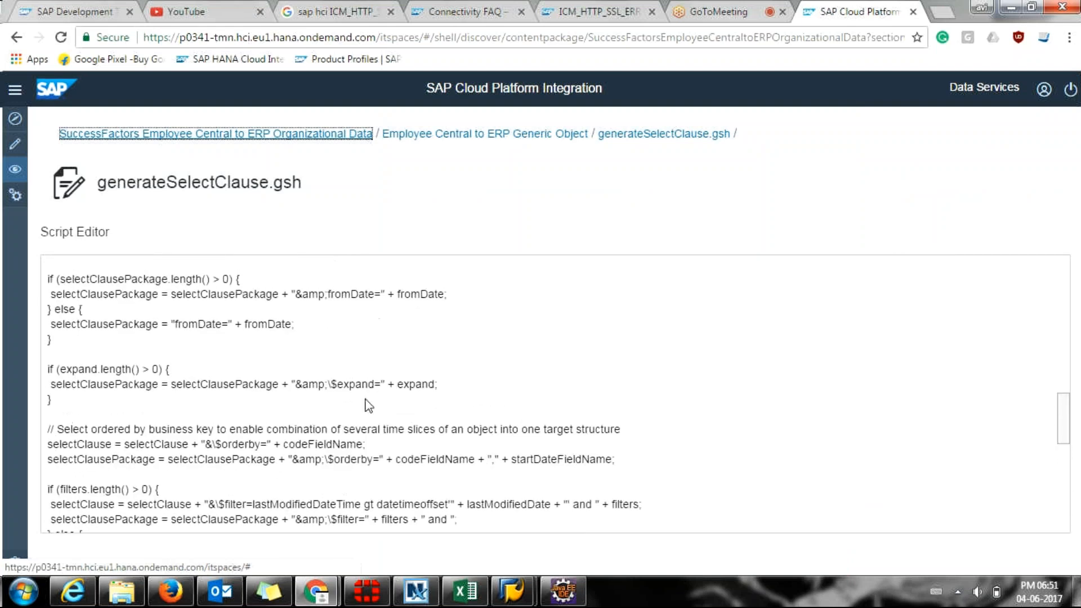
scroll(369, 405, "up", 8)
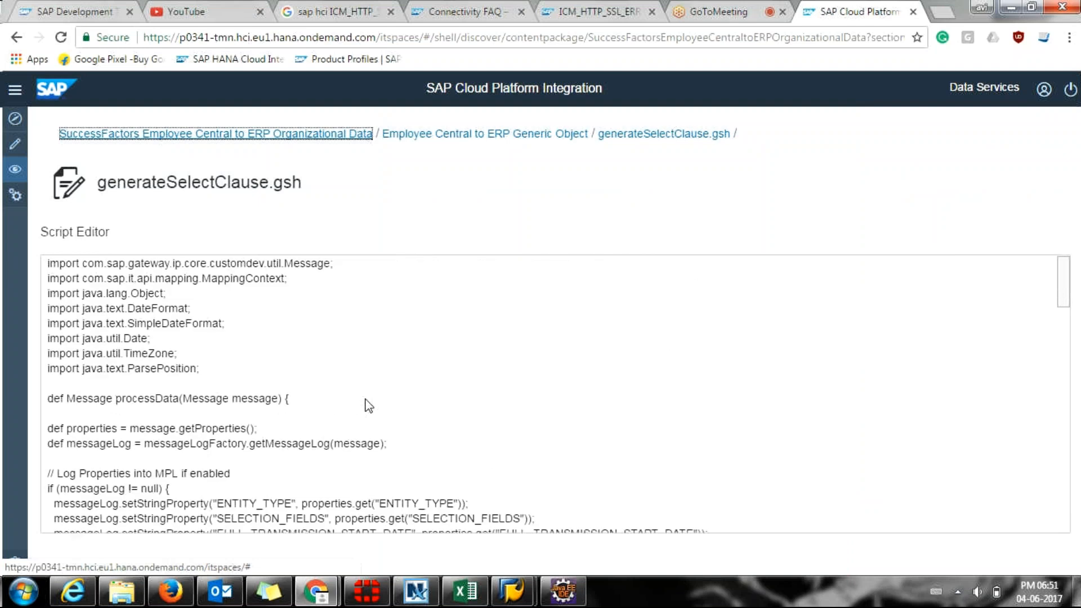
scroll(369, 406, "down", 1)
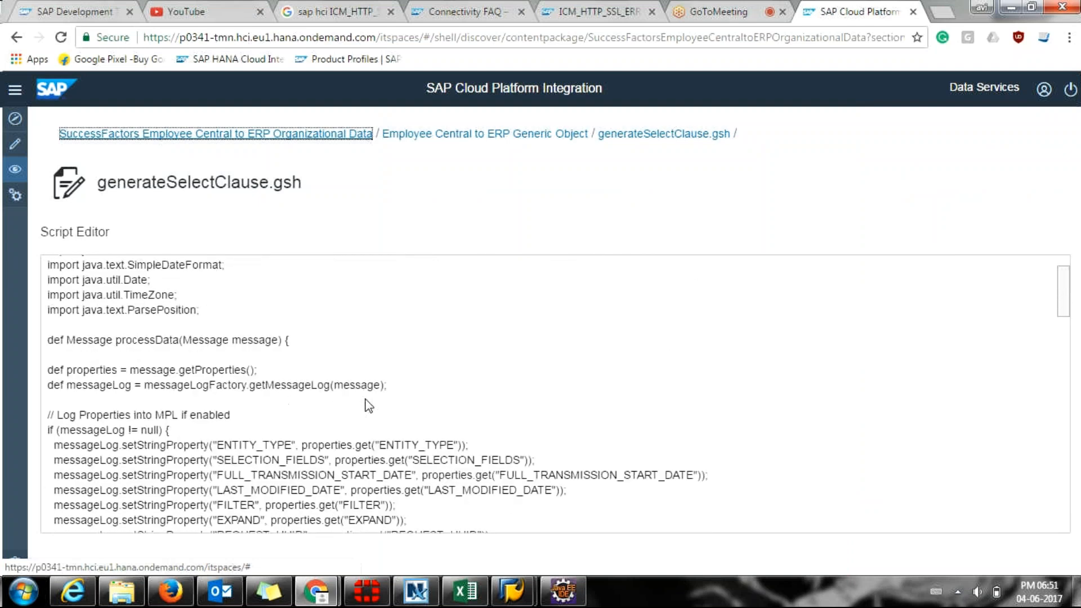
scroll(368, 406, "down", 4)
scroll(367, 405, "down", 1)
scroll(367, 400, "down", 7)
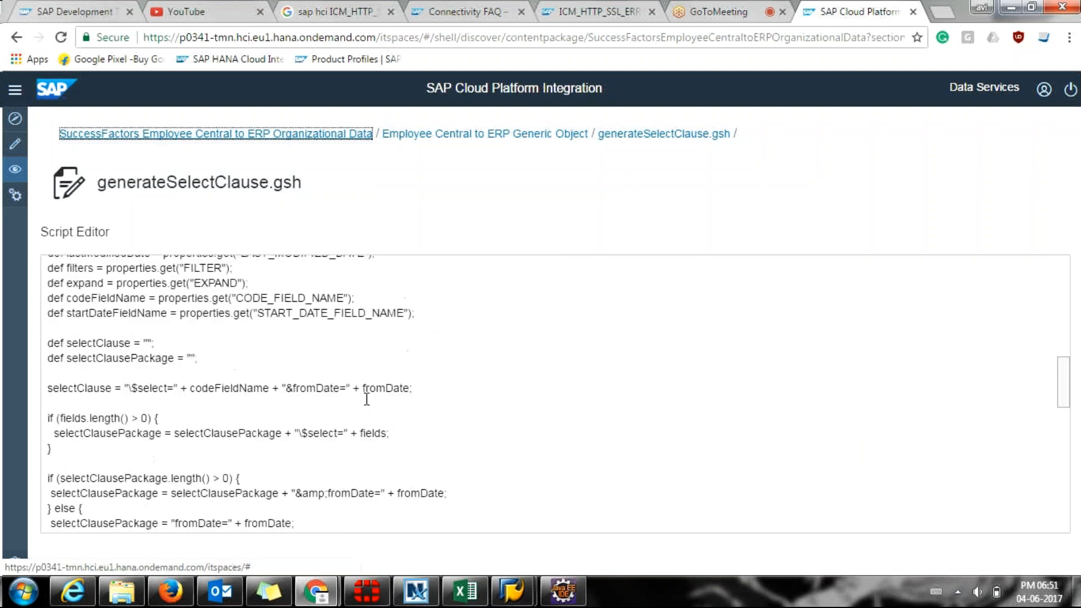
scroll(369, 405, "up", 5)
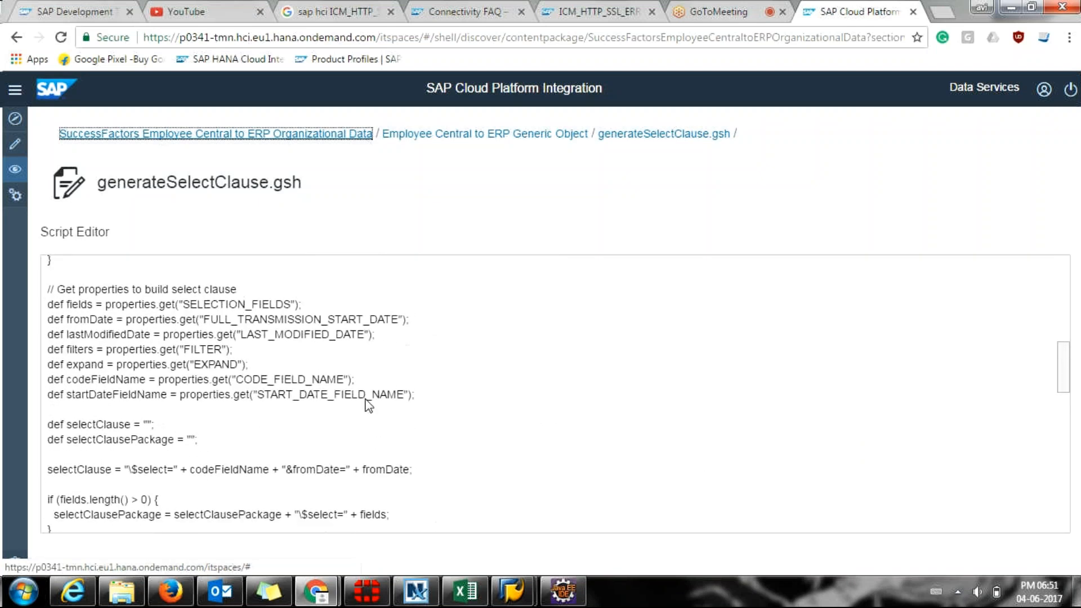
scroll(367, 401, "up", 1)
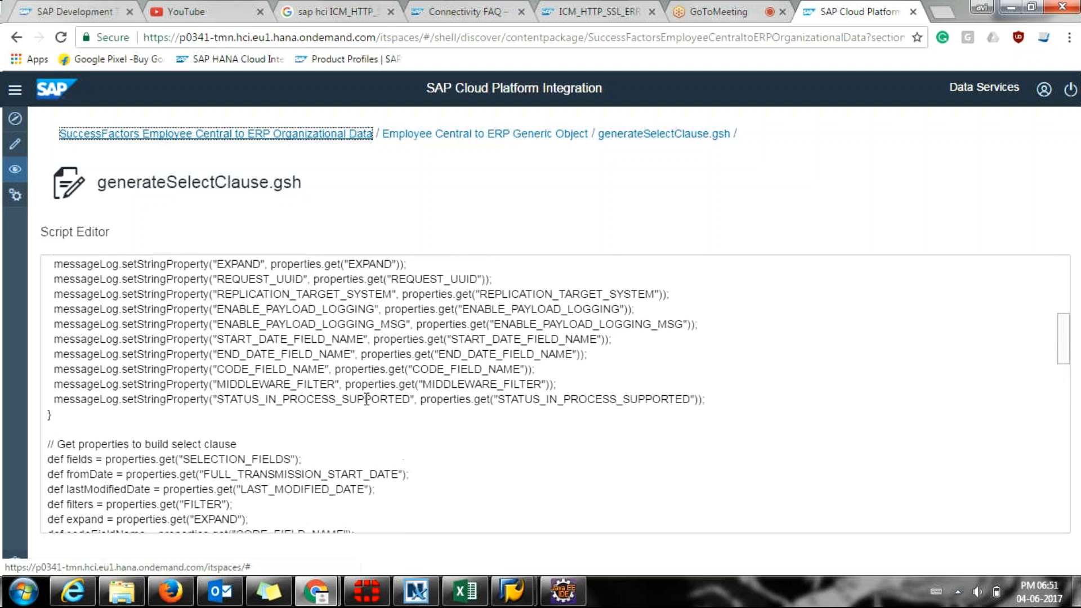
scroll(367, 400, "down", 4)
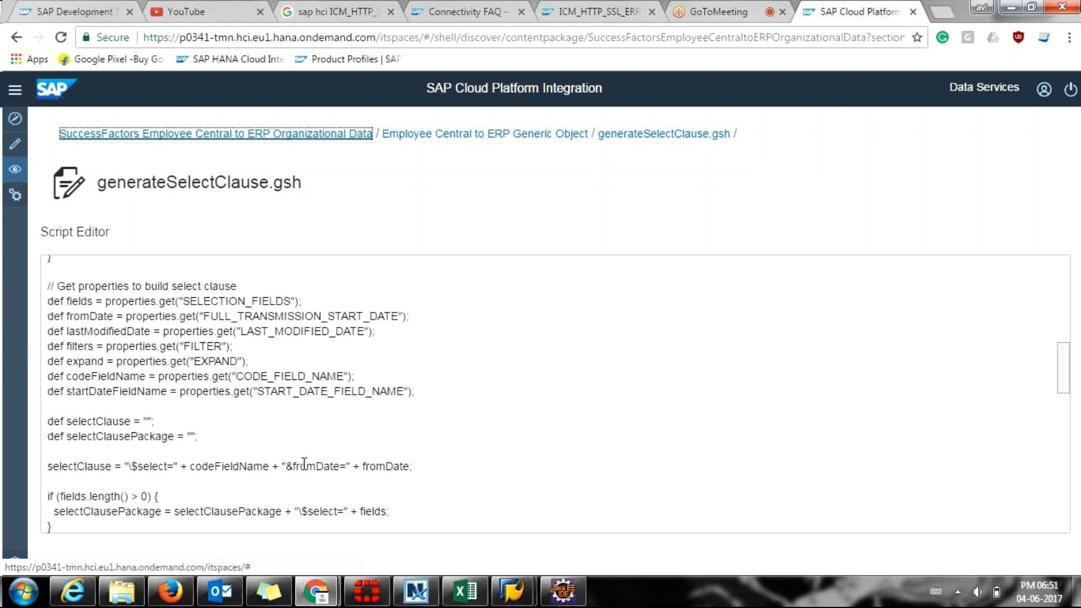
scroll(303, 513, "down", 1)
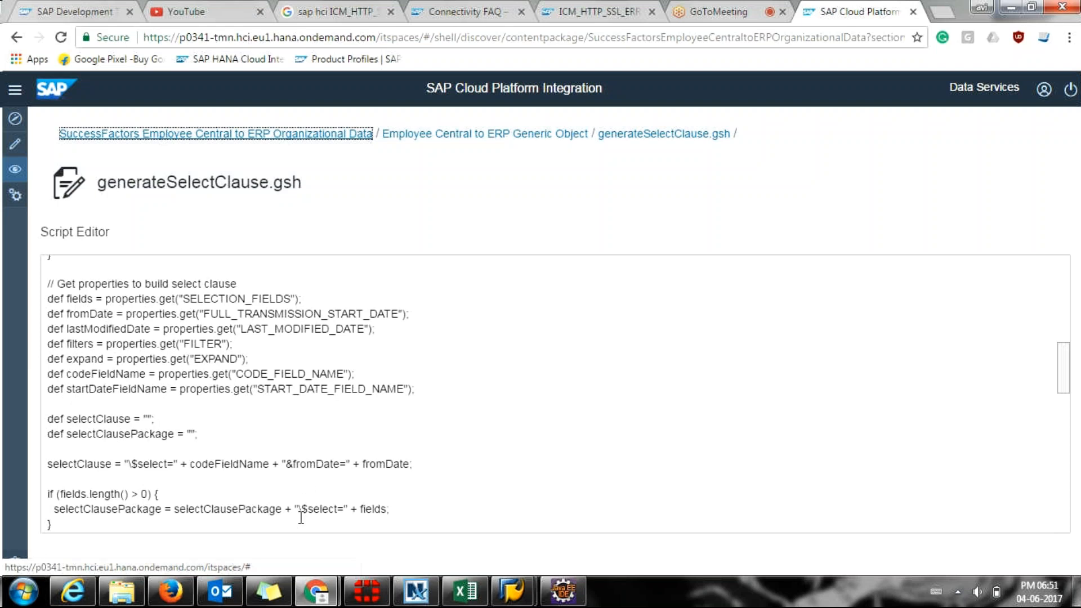
scroll(301, 517, "down", 1)
scroll(301, 517, "down", 1)
scroll(301, 517, "down", 1)
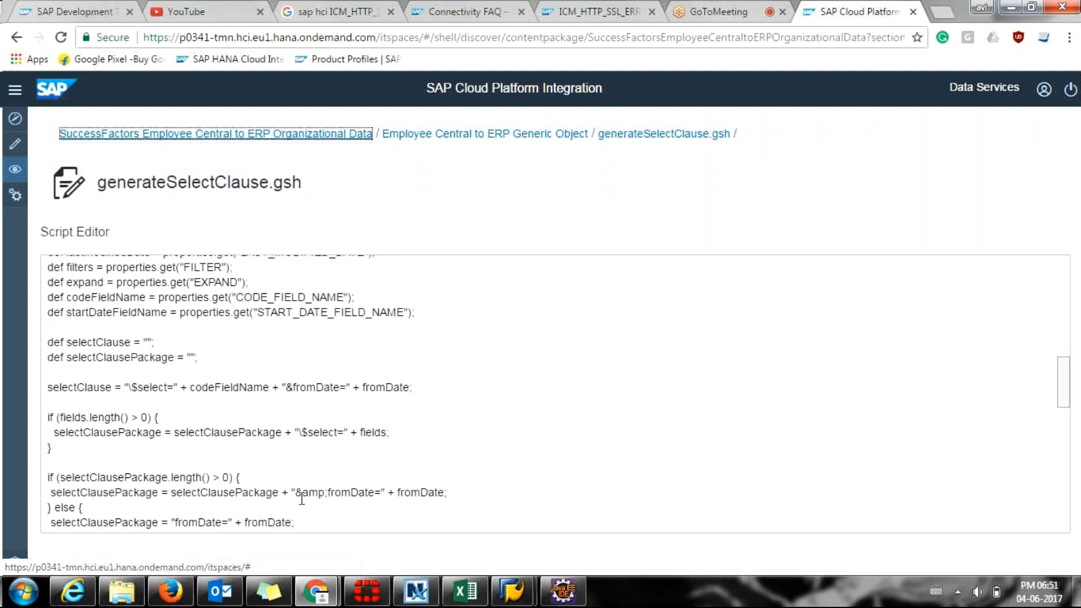
scroll(302, 499, "down", 1)
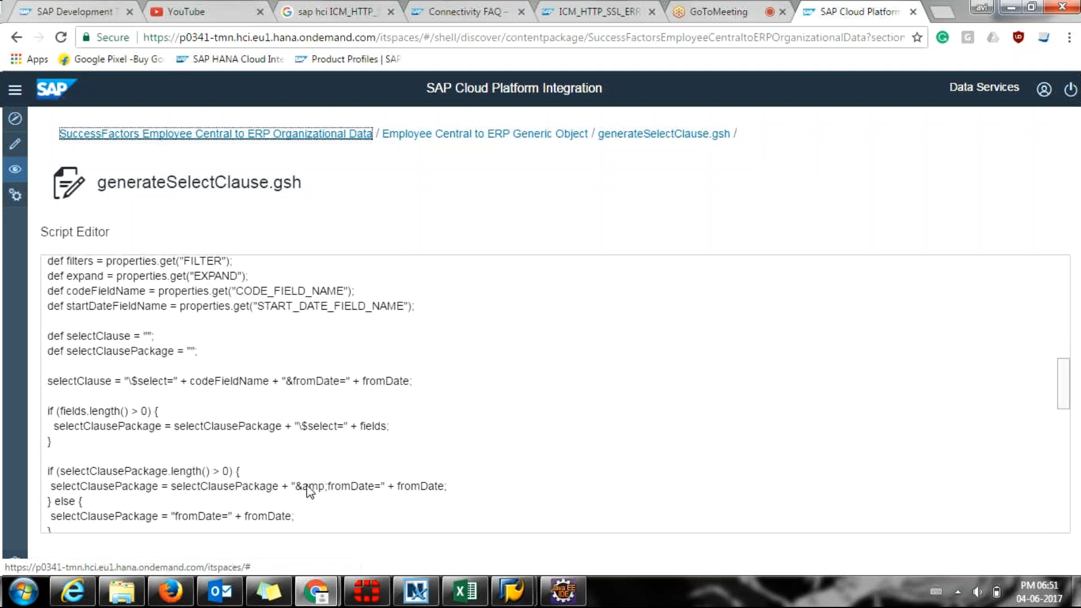
scroll(308, 491, "down", 3)
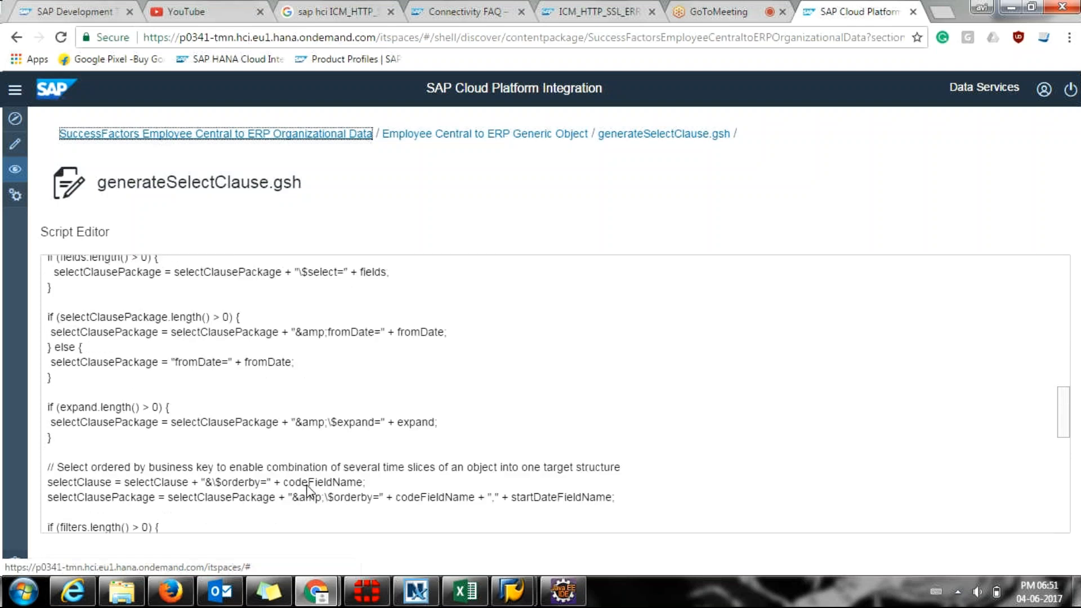
scroll(307, 489, "down", 3)
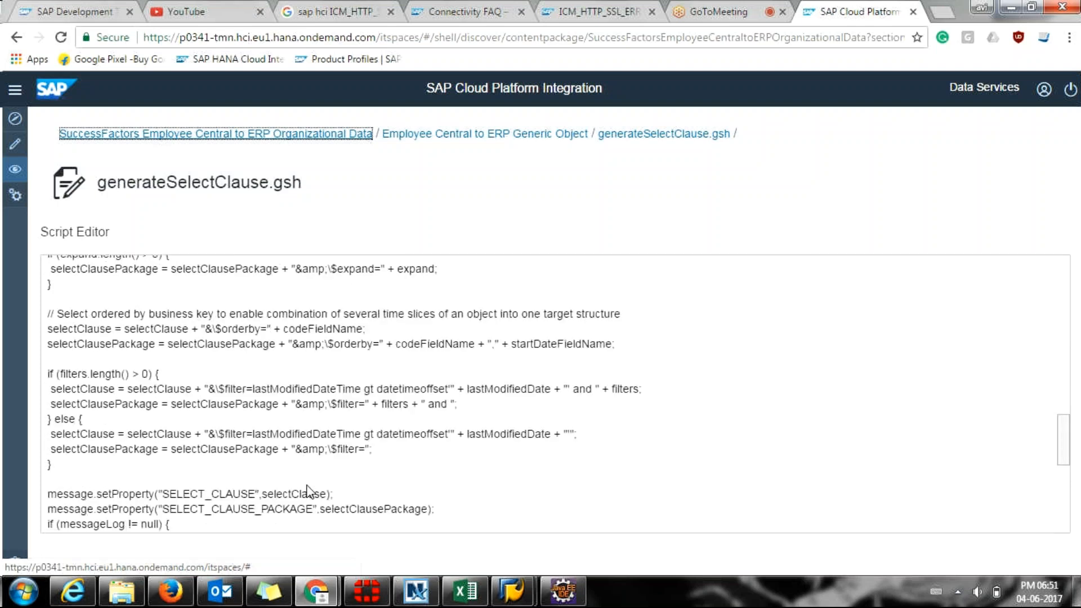
scroll(307, 491, "down", 3)
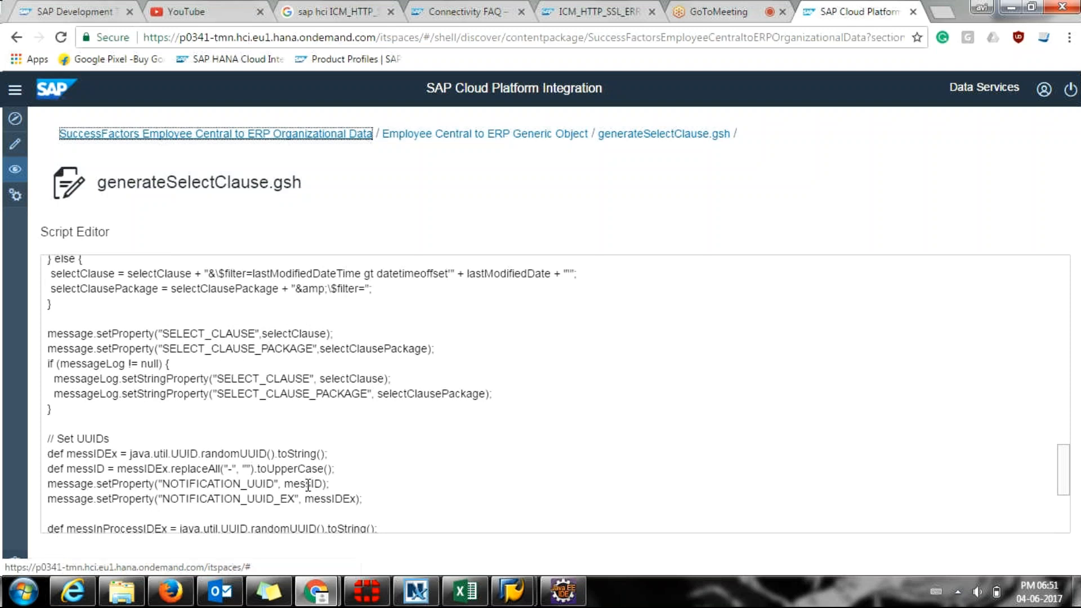
scroll(308, 486, "down", 3)
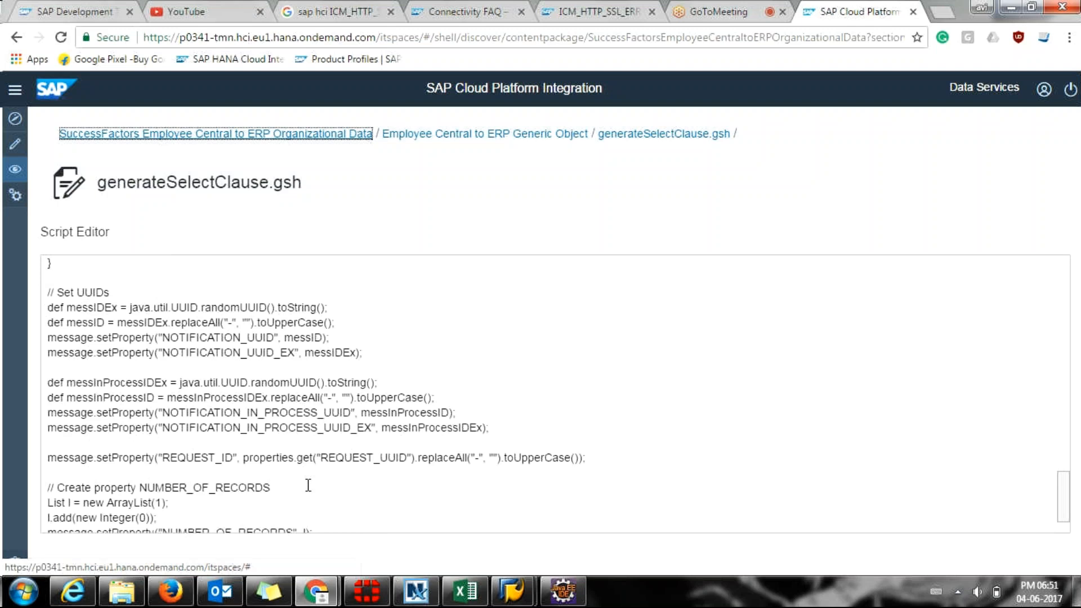
scroll(308, 486, "down", 1)
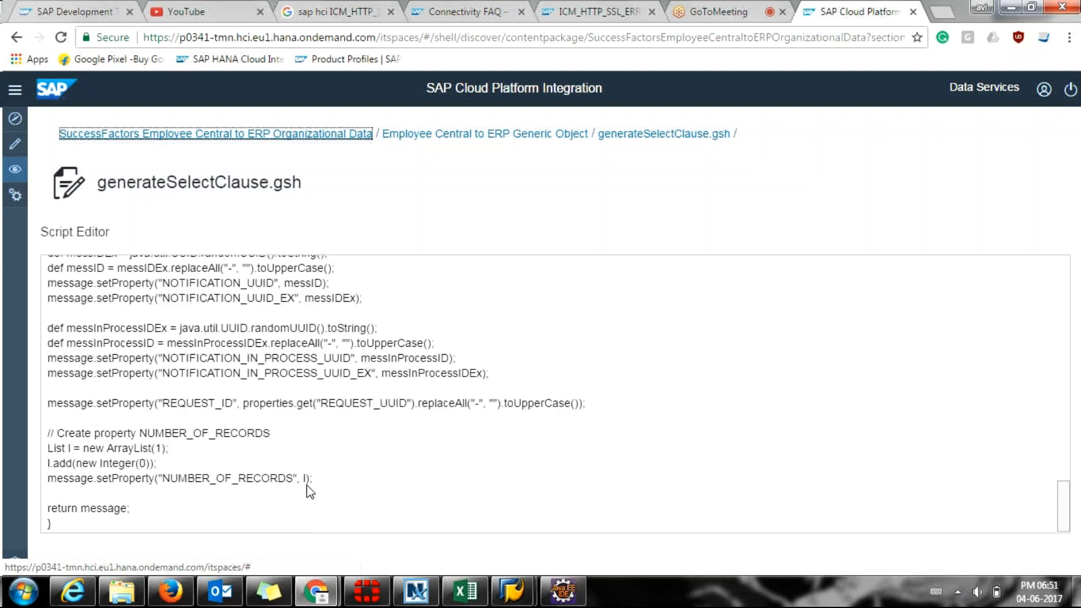
scroll(308, 491, "up", 1)
left_click(344, 137)
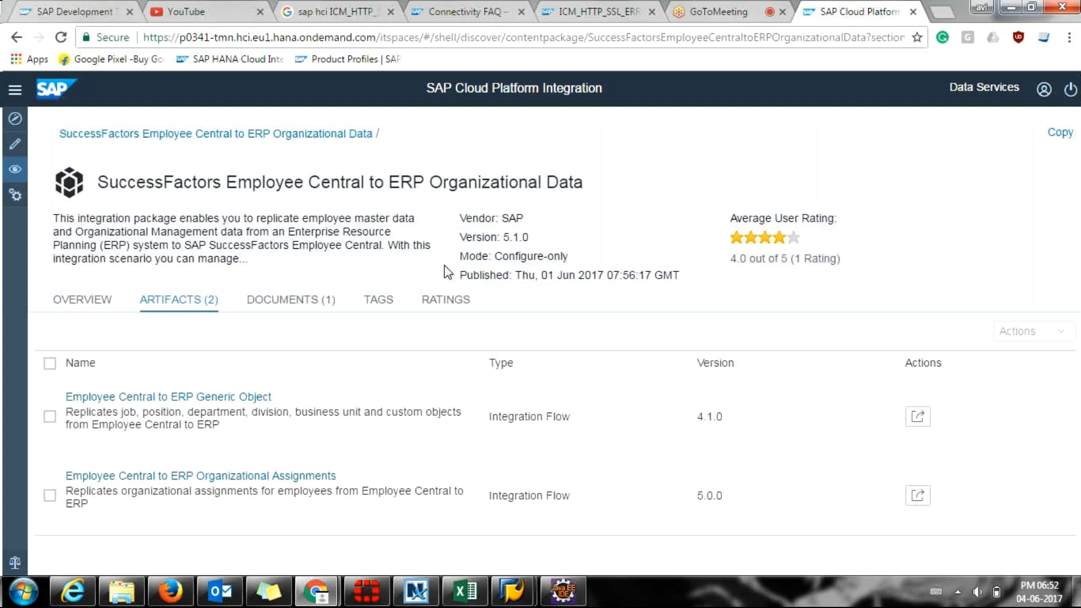
Copy the Organizational Data package into the workspace.
left_click(1053, 137)
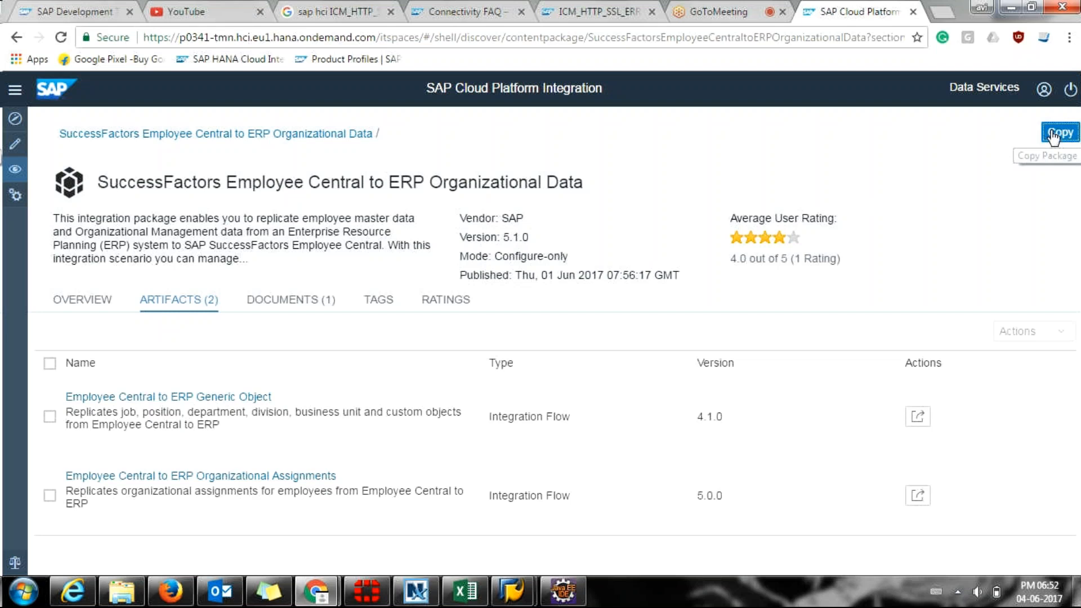
left_click(1052, 136)
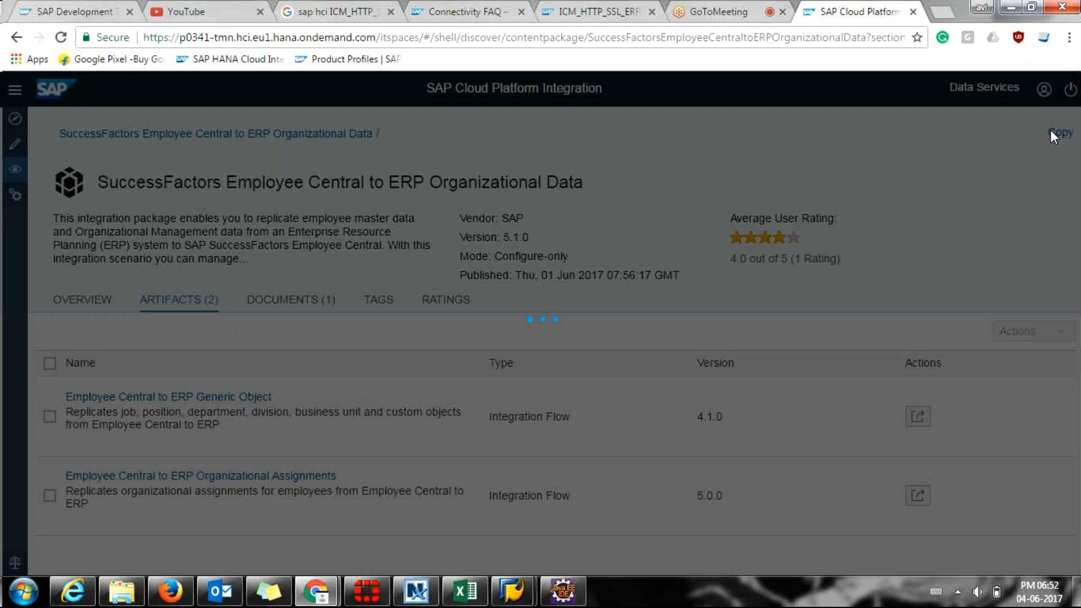
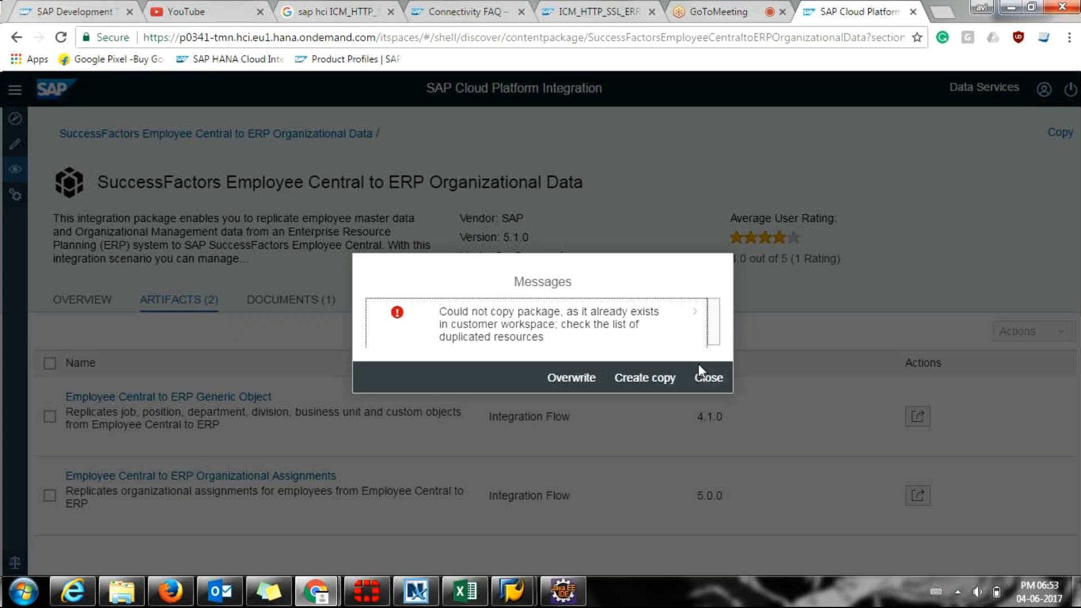
Create a copy of the package, keeping the default suffix 4.6.2017.18.53.44.
left_click(624, 379)
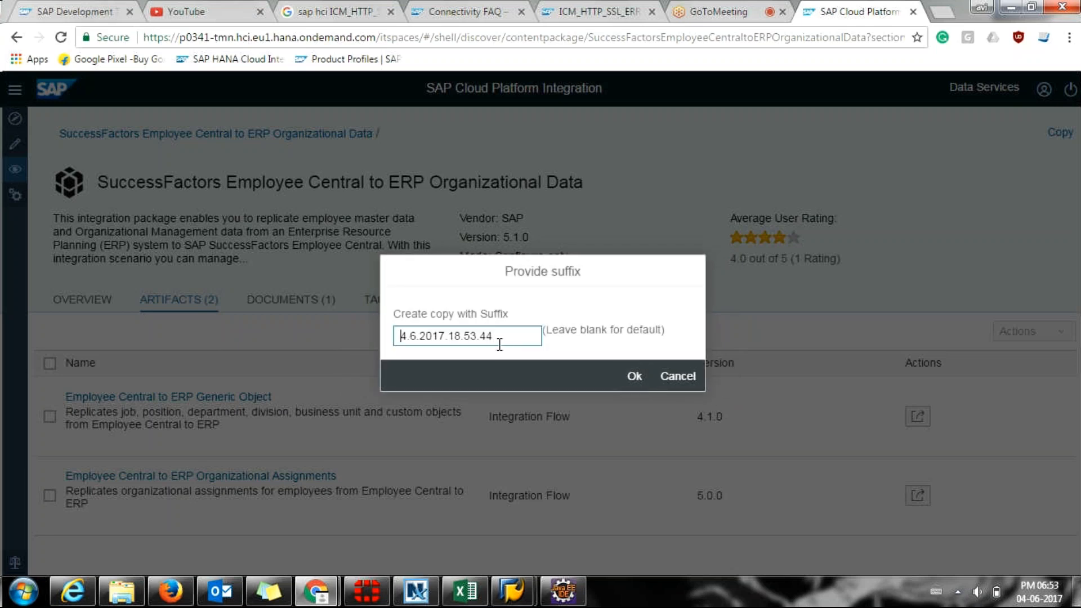
left_click_drag(508, 341, 388, 355)
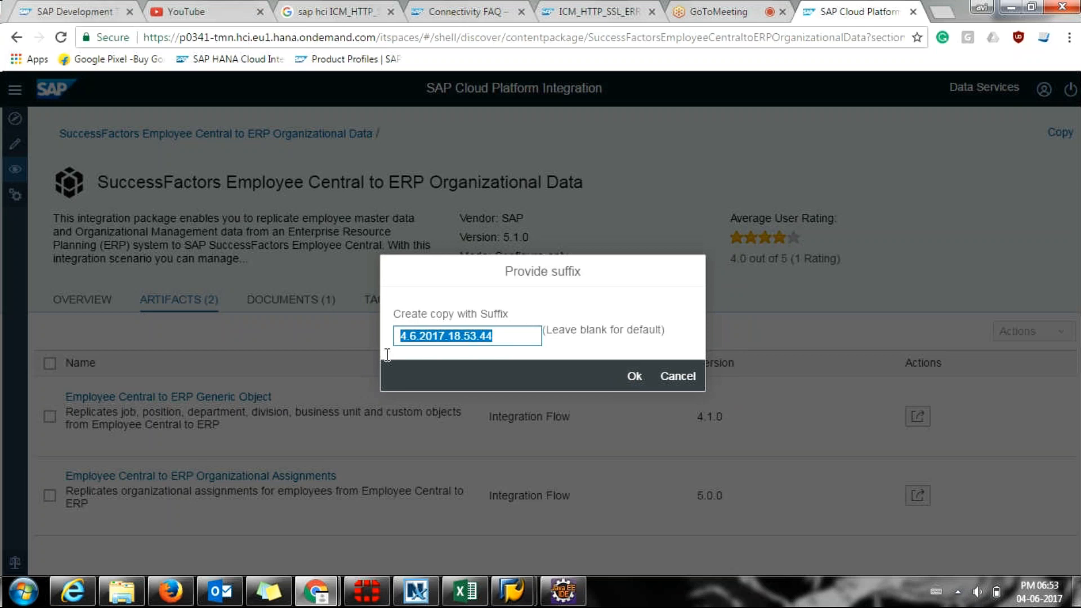
left_click(349, 362)
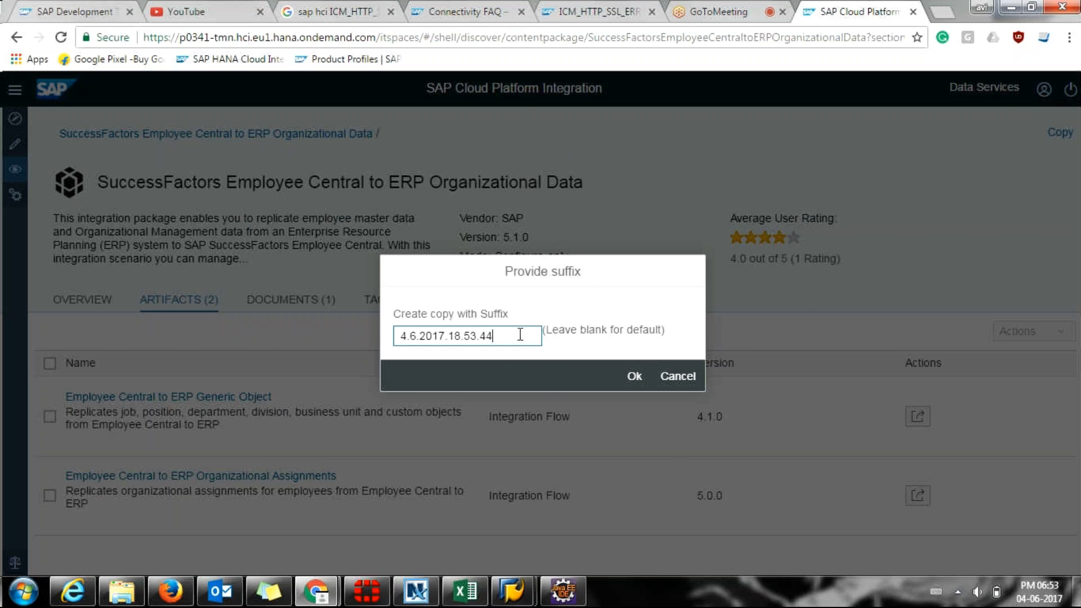
left_click_drag(523, 336, 397, 336)
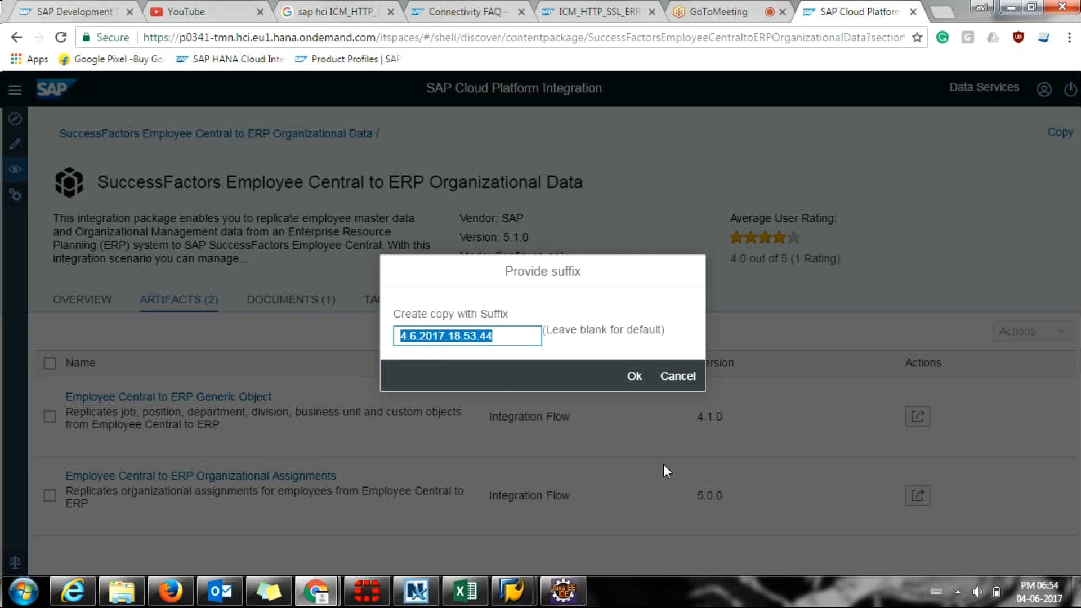
left_click(642, 378)
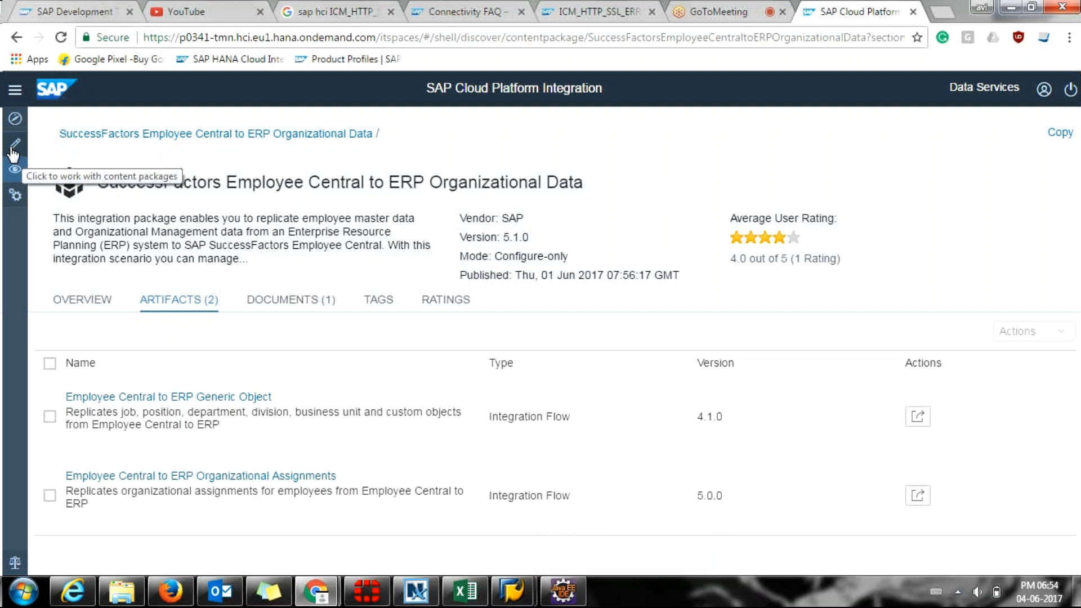
In the Design workspace, sort packages newest first and open the copied Organizational Data package.
left_click(13, 148)
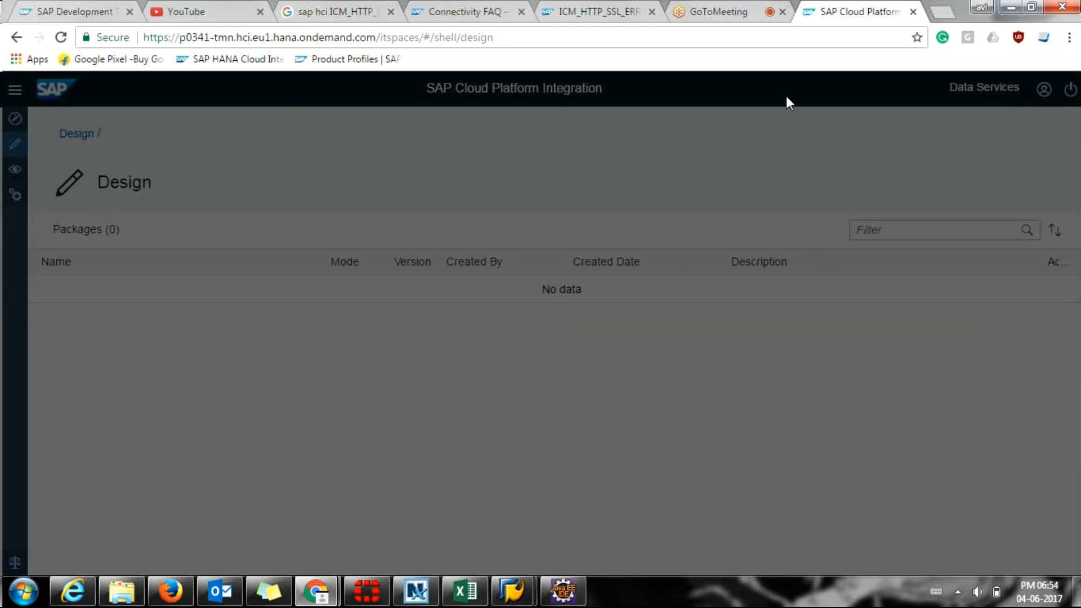
left_click(706, 6)
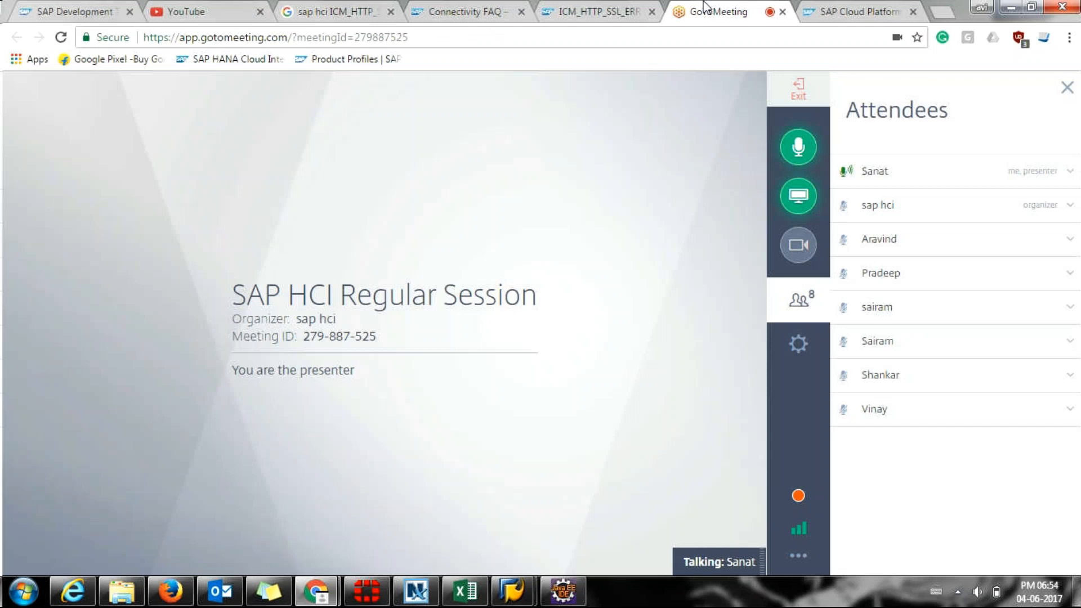
left_click(809, 7)
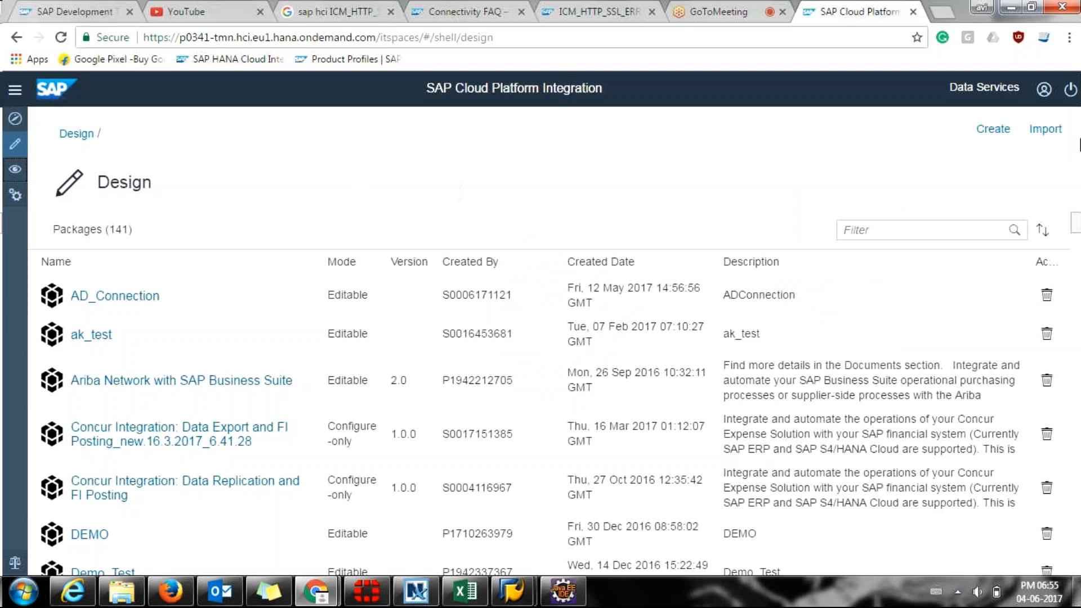
mouse_move(1078, 592)
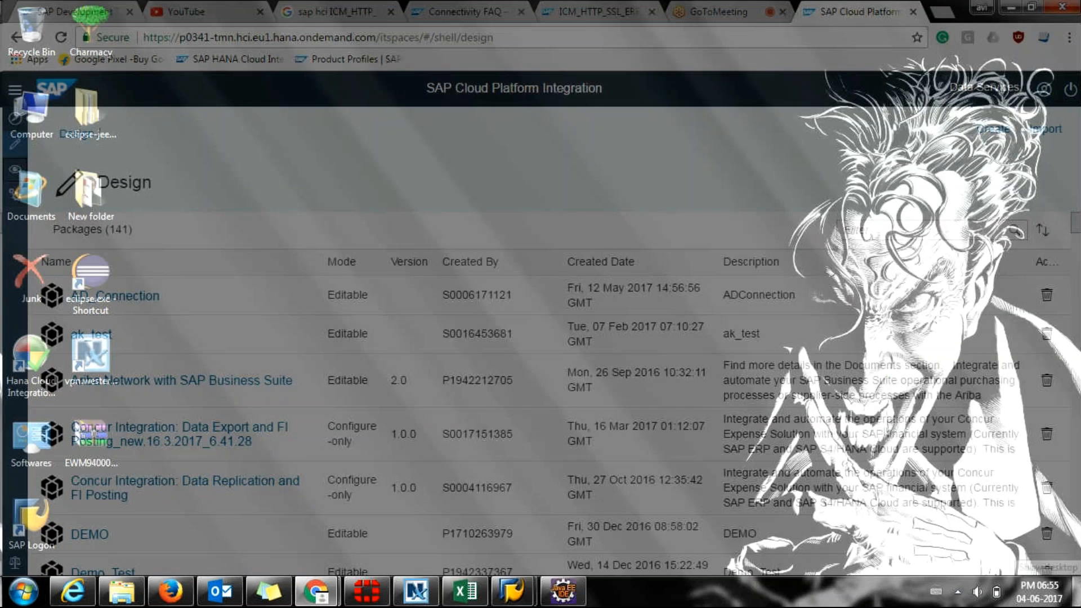
left_click(1078, 592)
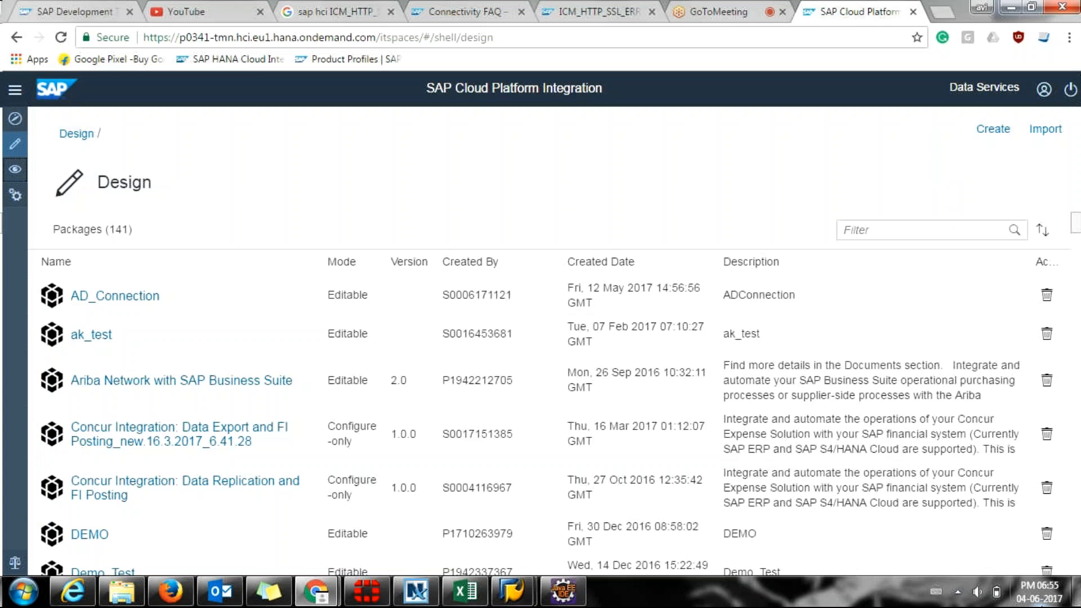
left_click(1042, 230)
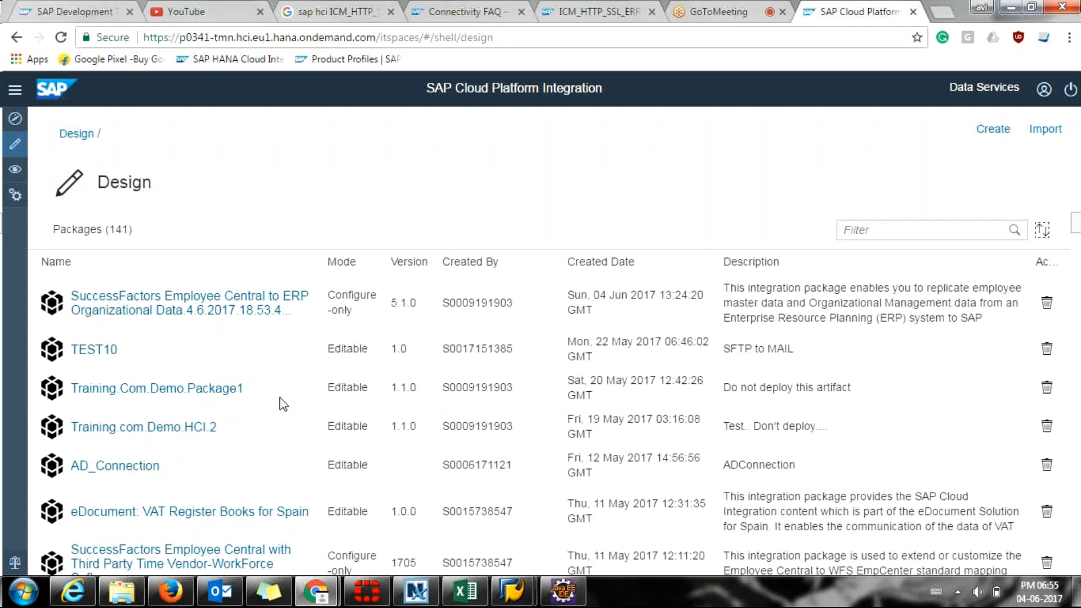
left_click(171, 301)
Open the copied package and review its Overview details, selecting the Last Modified by user ID.
left_click(169, 300)
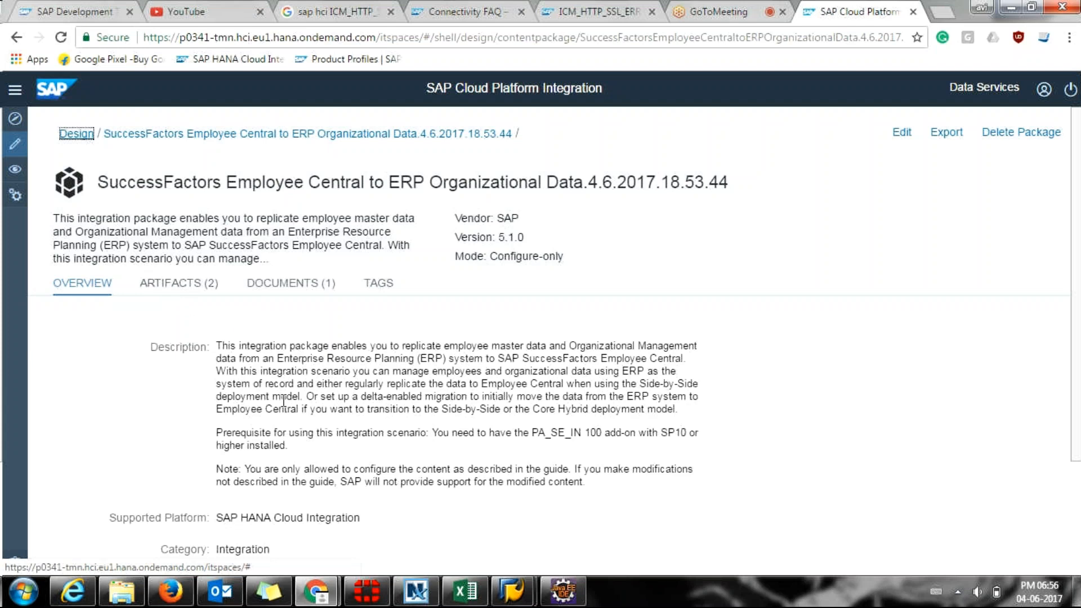
scroll(601, 435, "down", 1)
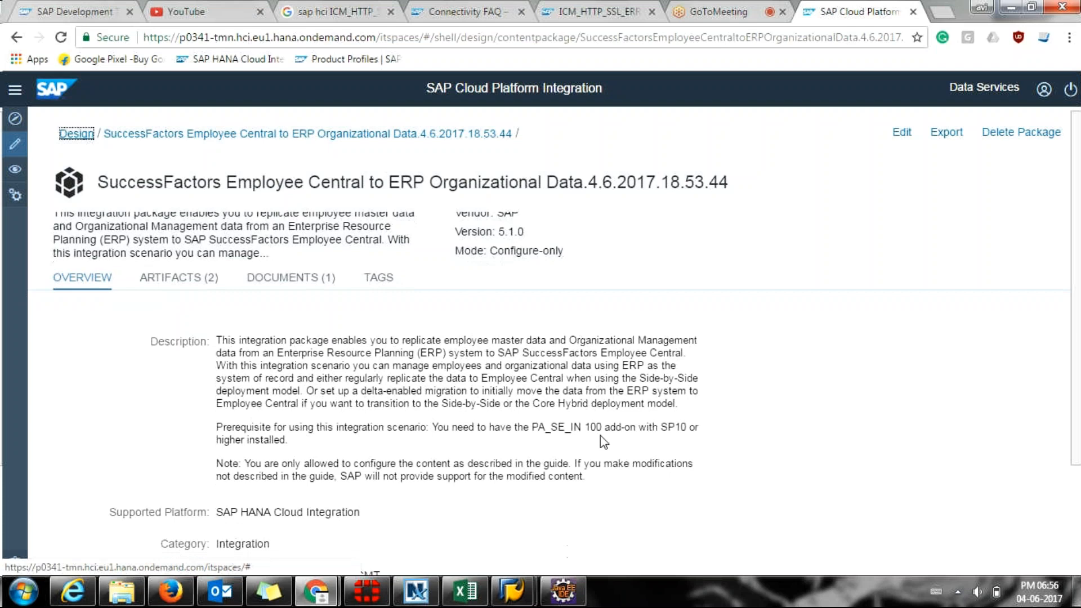
scroll(600, 434, "down", 2)
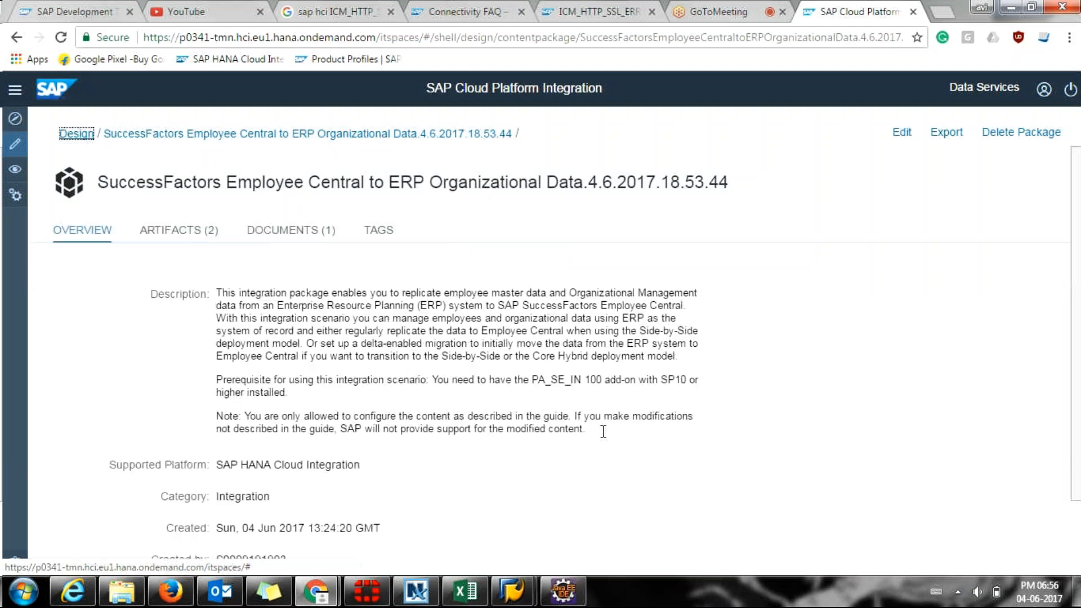
scroll(603, 432, "down", 2)
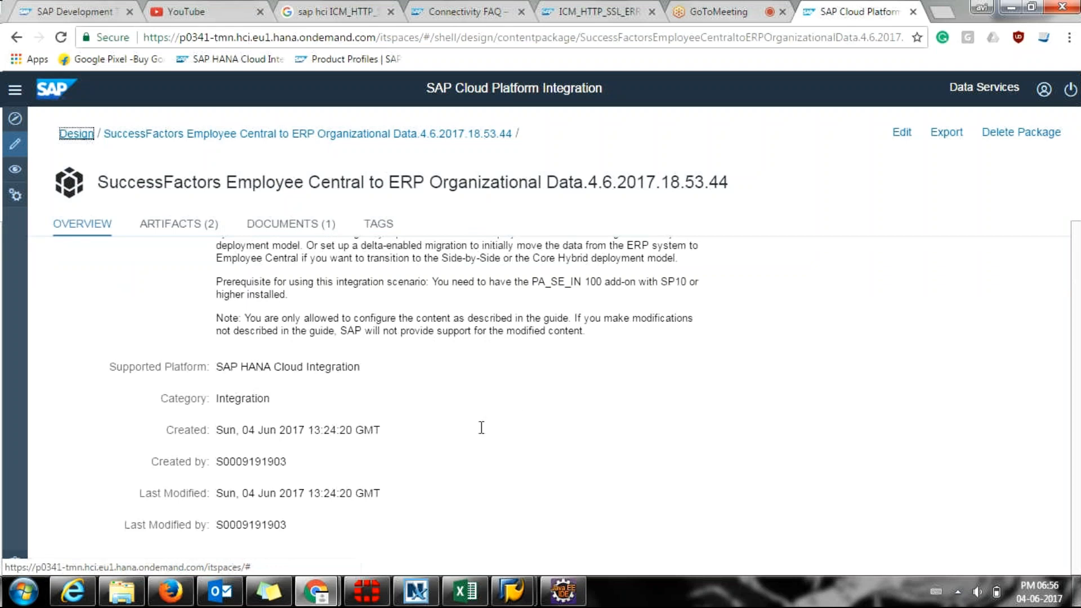
left_click(219, 525)
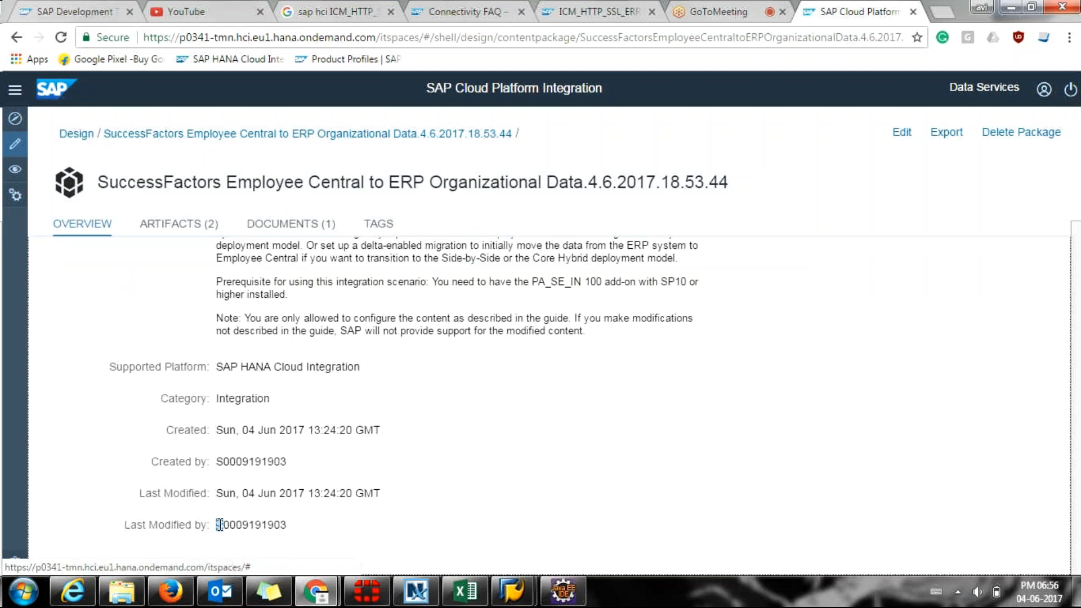
left_click_drag(219, 525, 285, 526)
left_click(285, 527)
Show the package's artifacts: Generic Object 4.1.0 and Organizational Assignments 5.0.0.
scroll(284, 526, "up", 1)
scroll(284, 526, "up", 1)
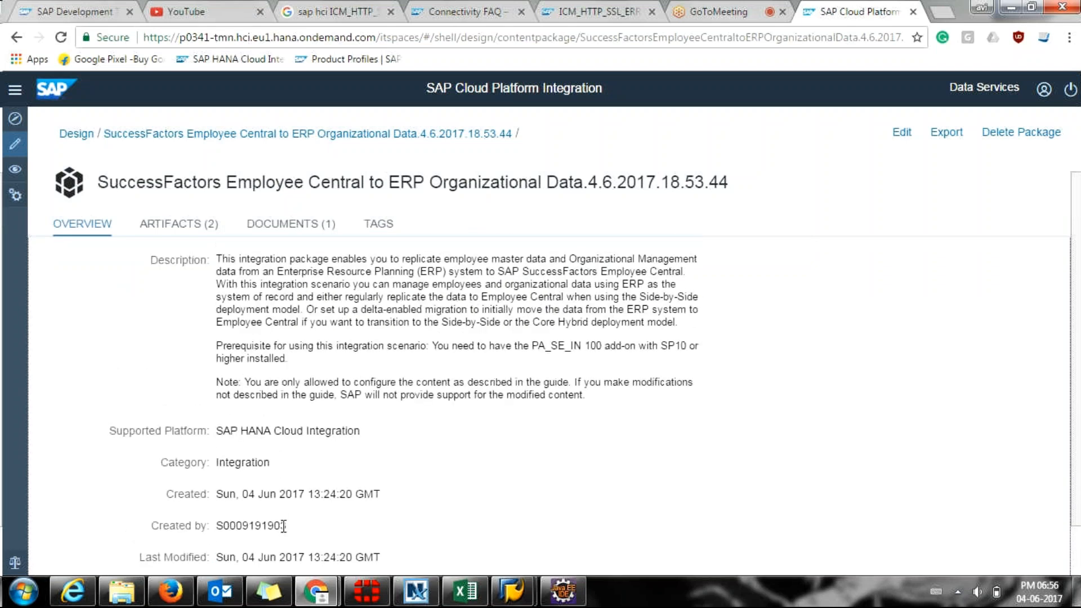
scroll(284, 526, "up", 1)
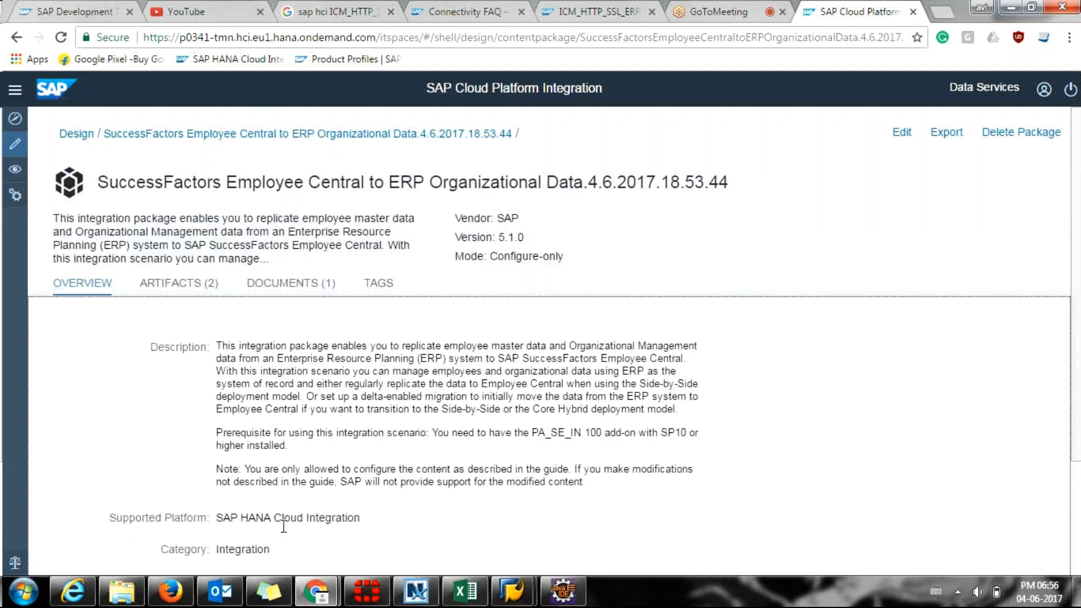
scroll(284, 526, "down", 1)
scroll(284, 526, "up", 1)
left_click(204, 281)
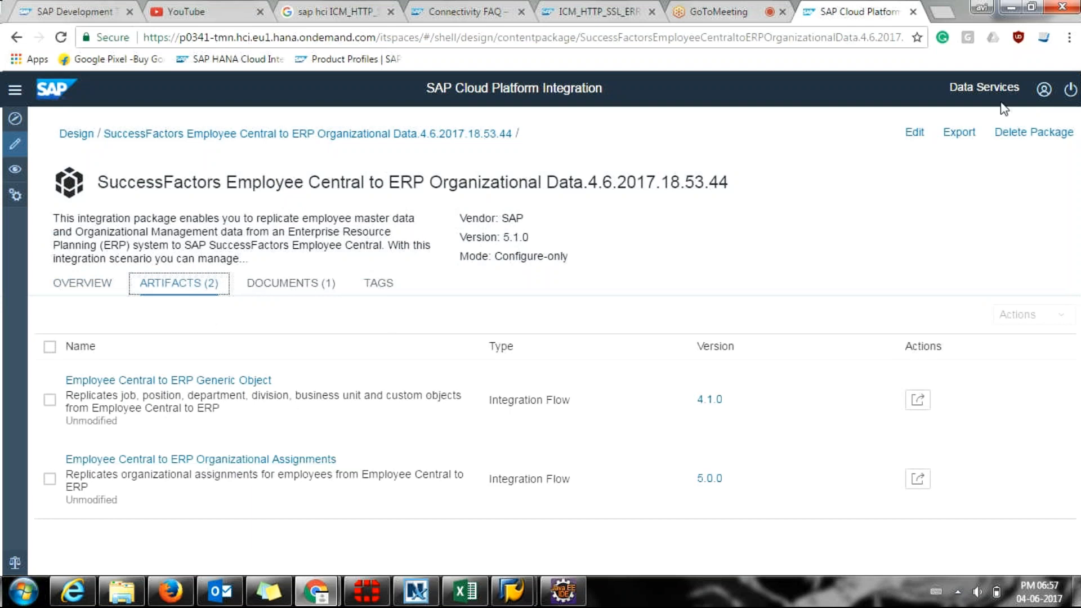
left_click(911, 136)
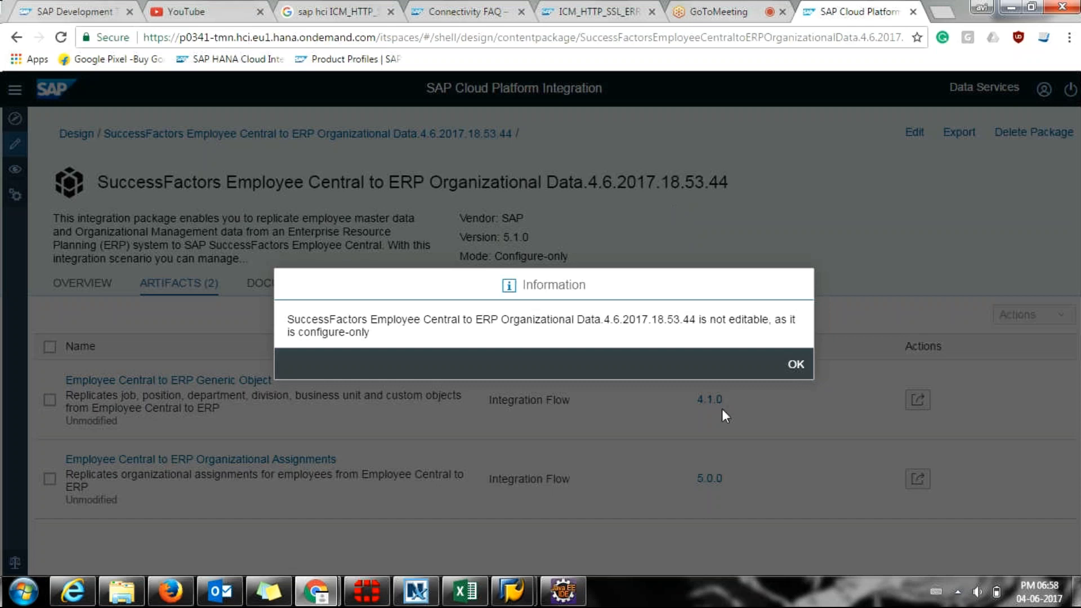
left_click(796, 366)
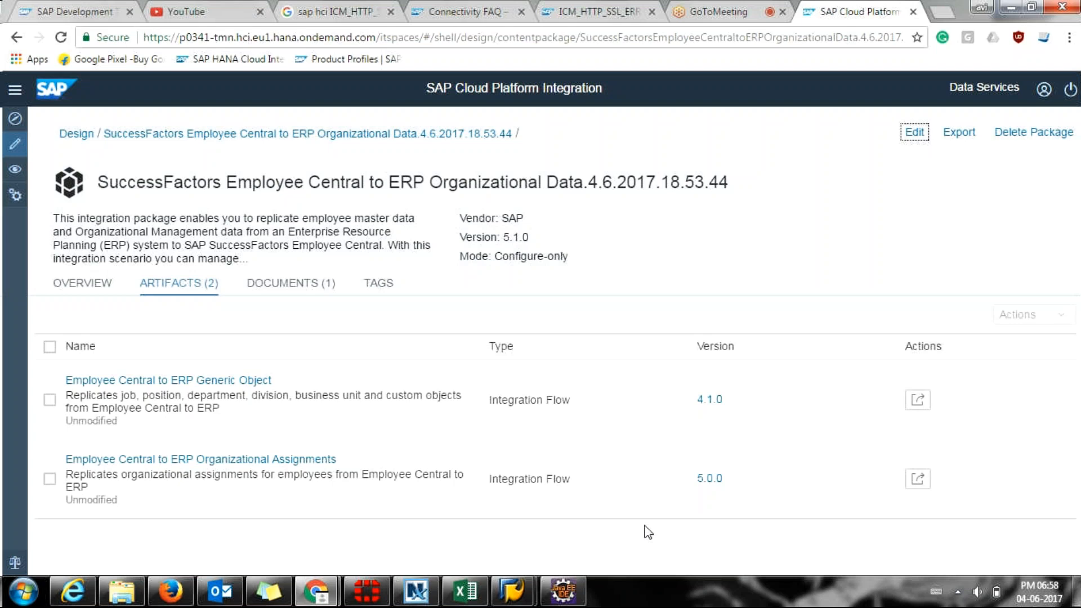
Configure the Generic Object flow to view its SAP_ERP_OUT SOAP sender at /EC_to_ERP_Generic_Object_Query.
left_click(916, 409)
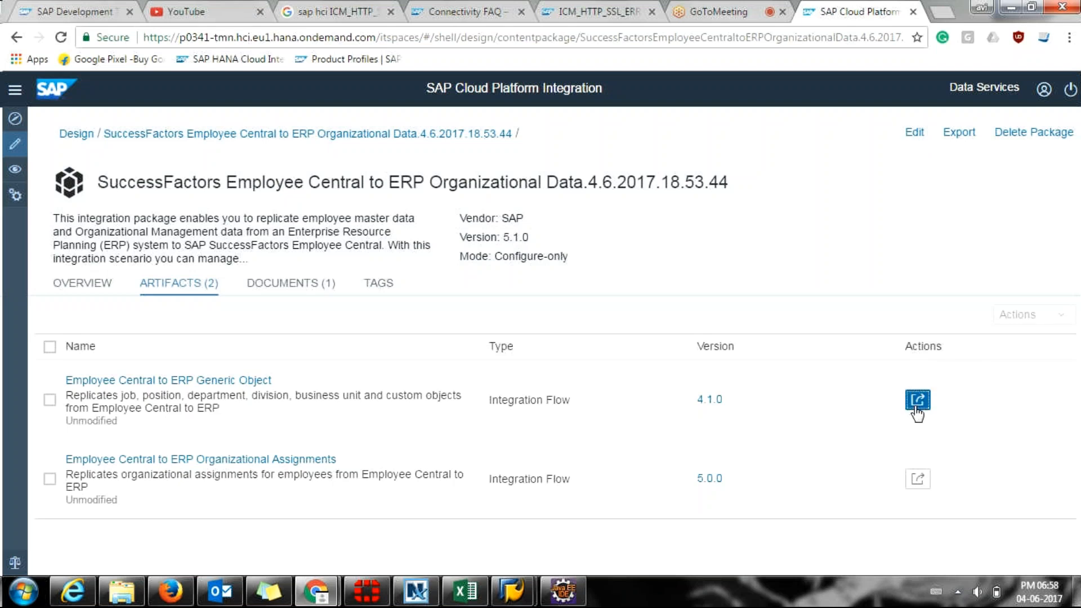
left_click(916, 408)
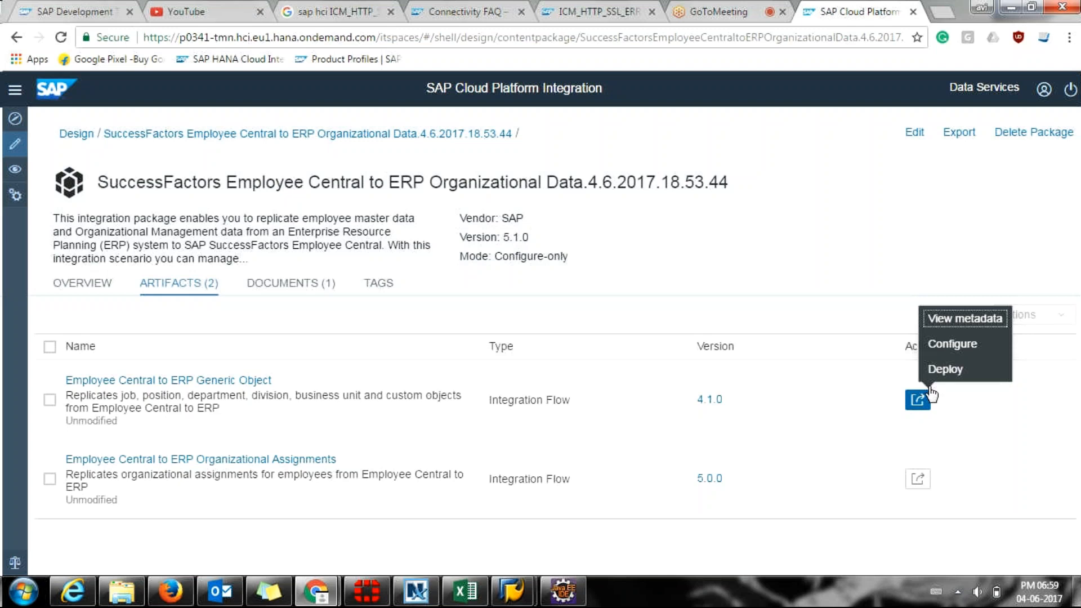
left_click(954, 350)
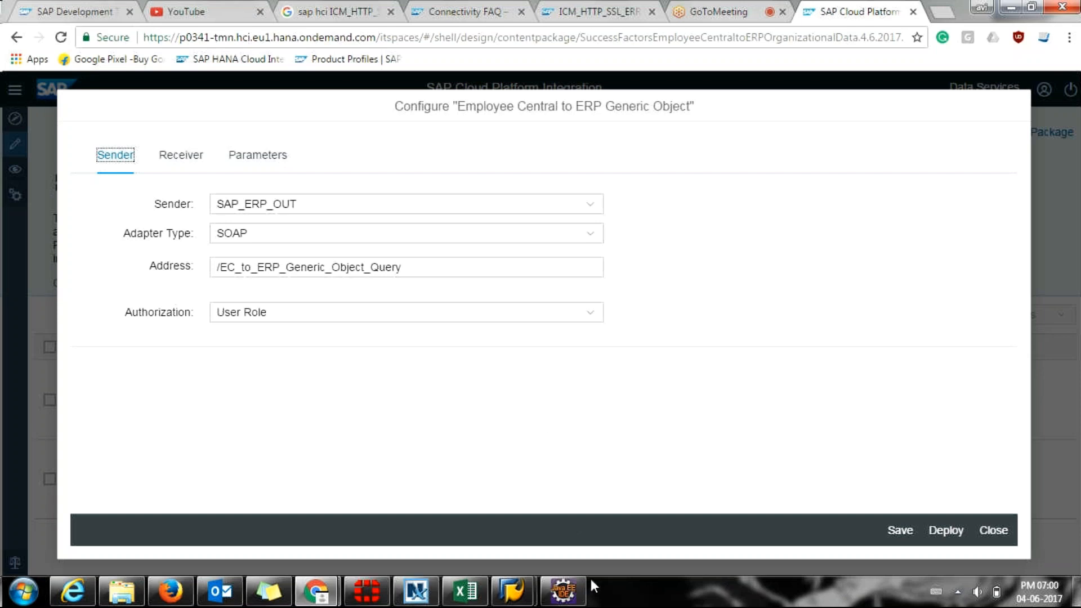
left_click(468, 233)
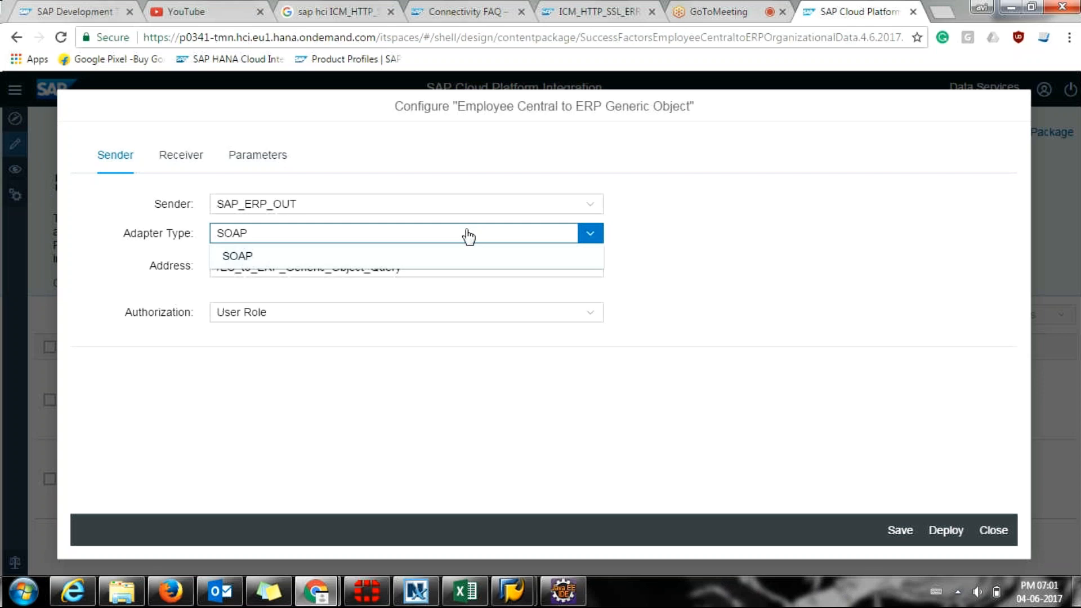
left_click(779, 292)
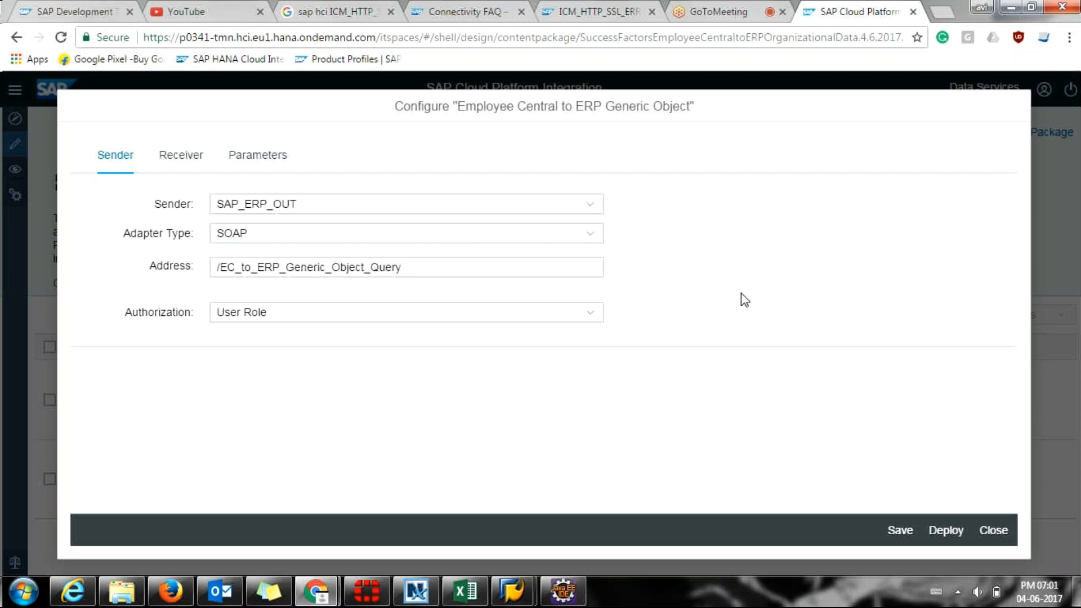
left_click(465, 272)
key("shift+Left")
key("shift+Left")
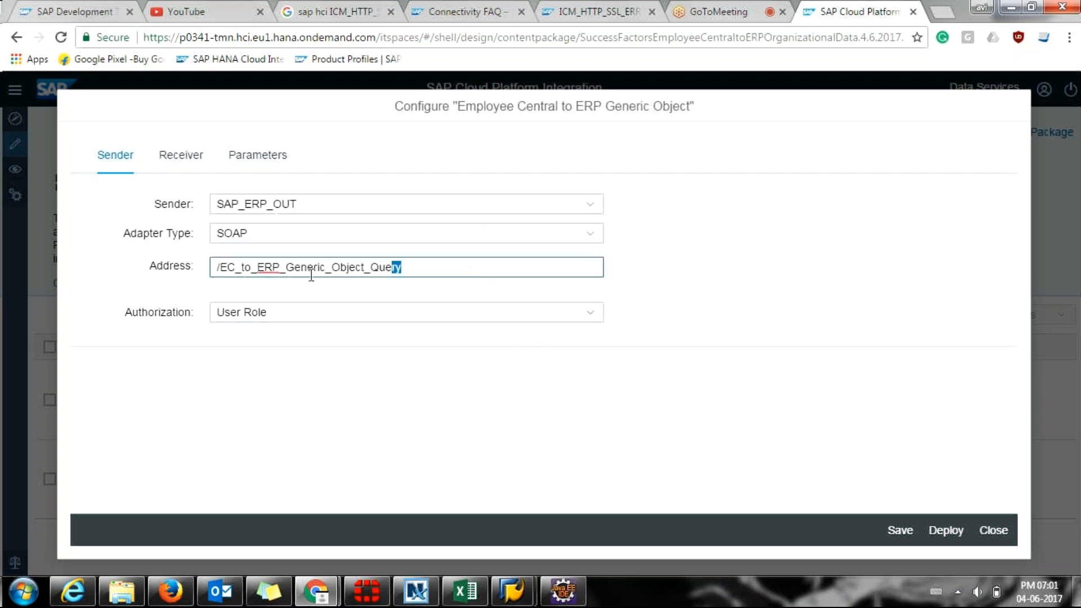
key("ctrl+a")
left_click(319, 323)
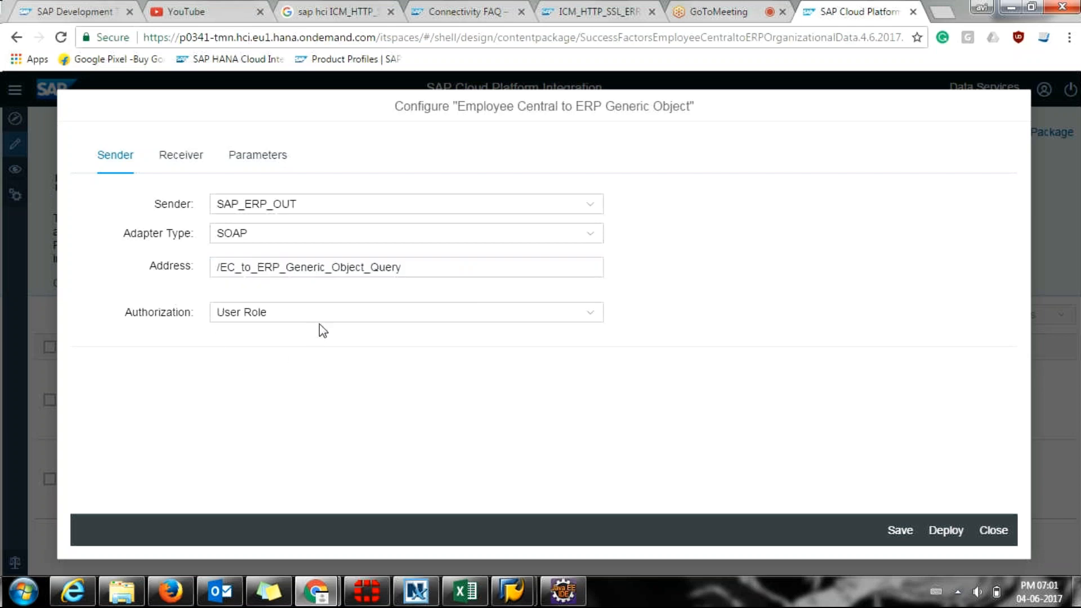
left_click(321, 320)
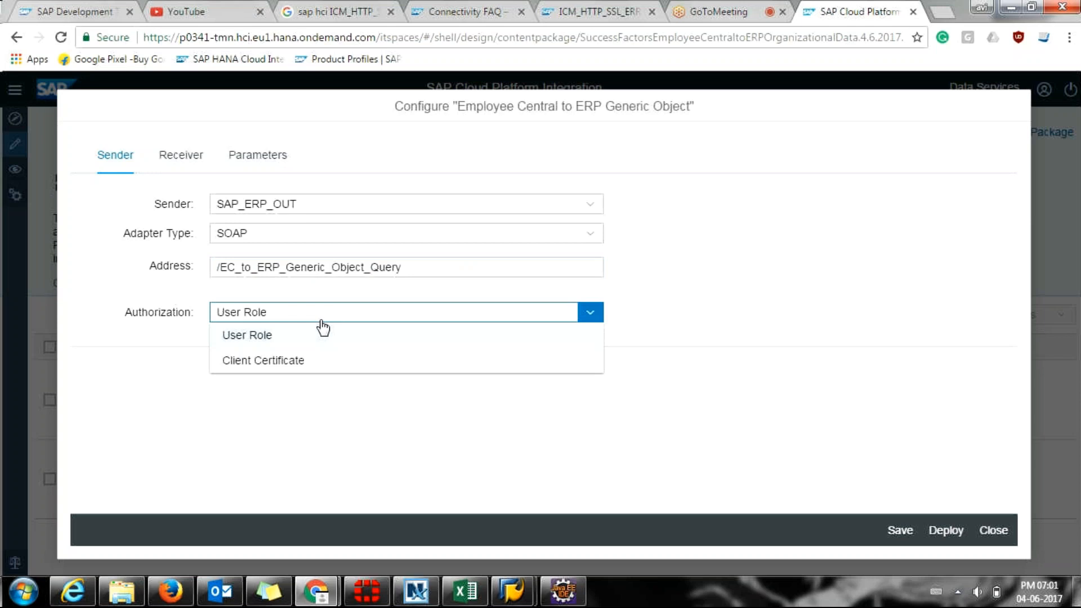
left_click(238, 338)
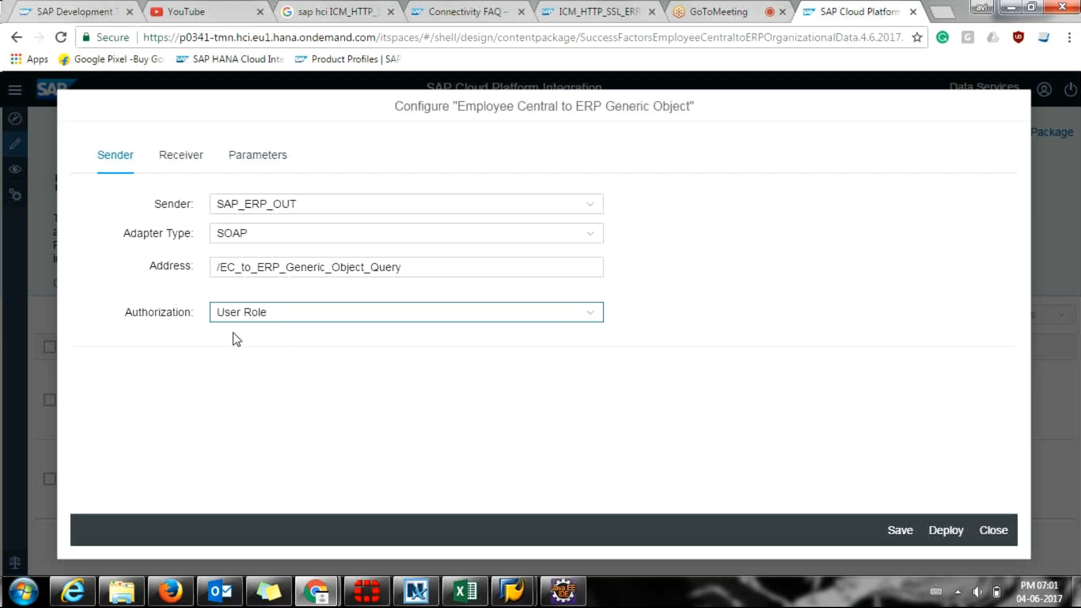
left_click(232, 317)
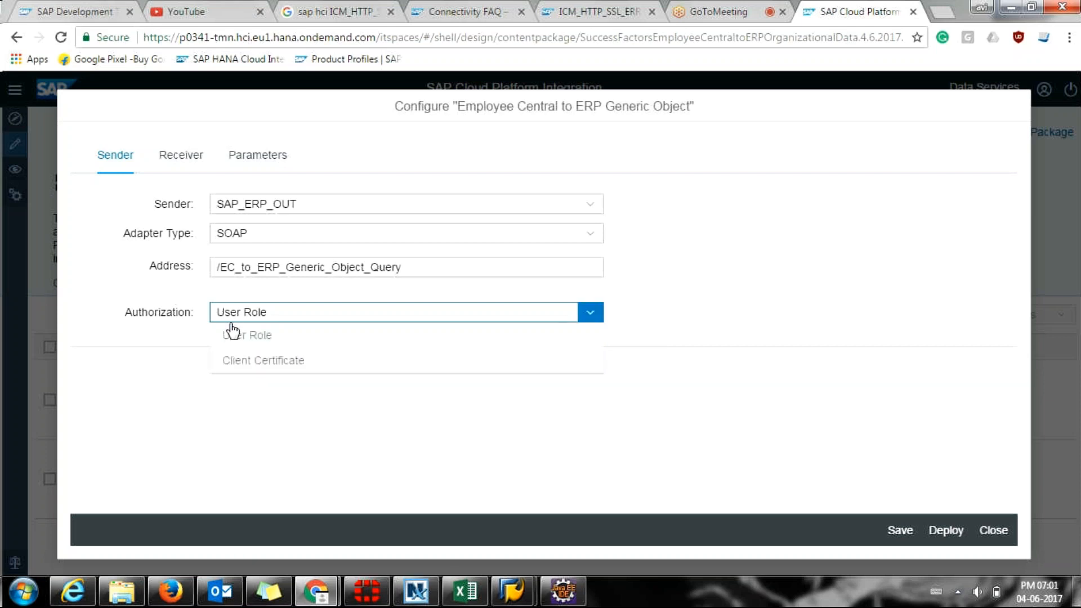
Set sender authorization to Client Certificate, then view the SAP_ERP_IN receiver settings.
left_click(223, 363)
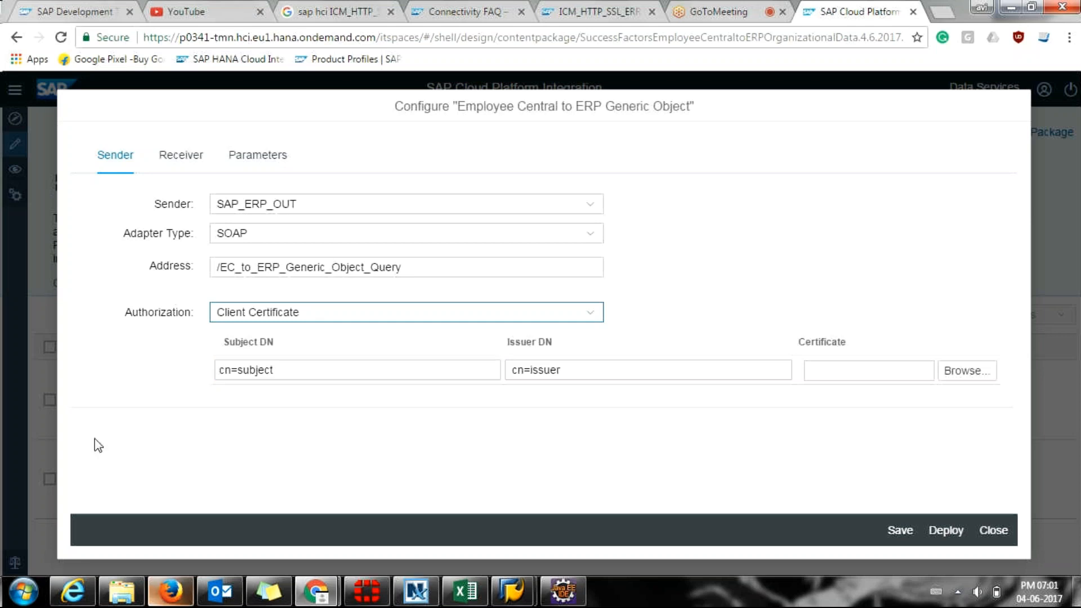
left_click(181, 161)
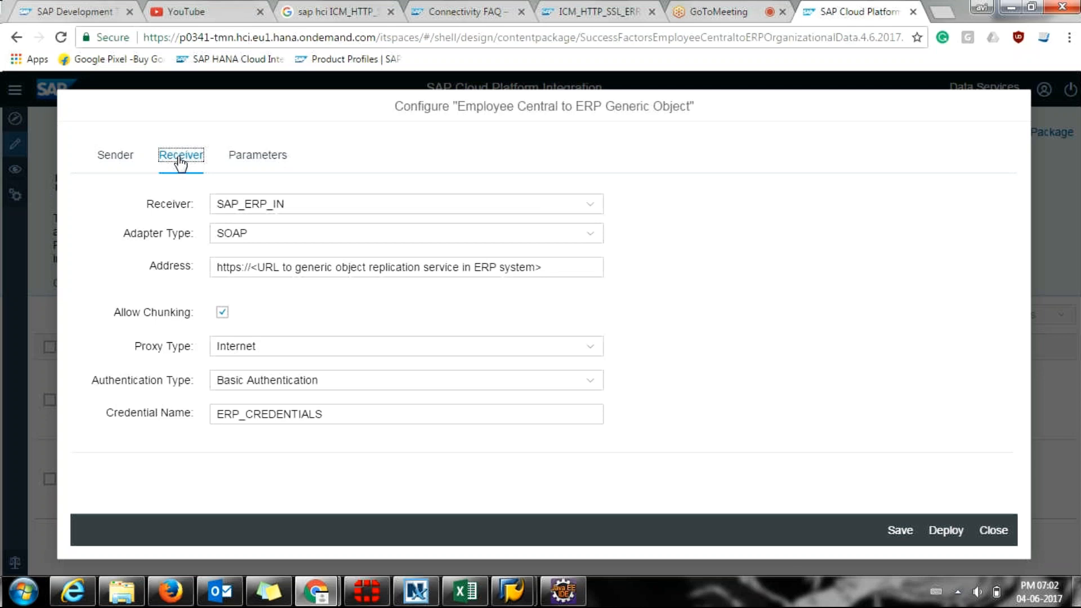
left_click(239, 353)
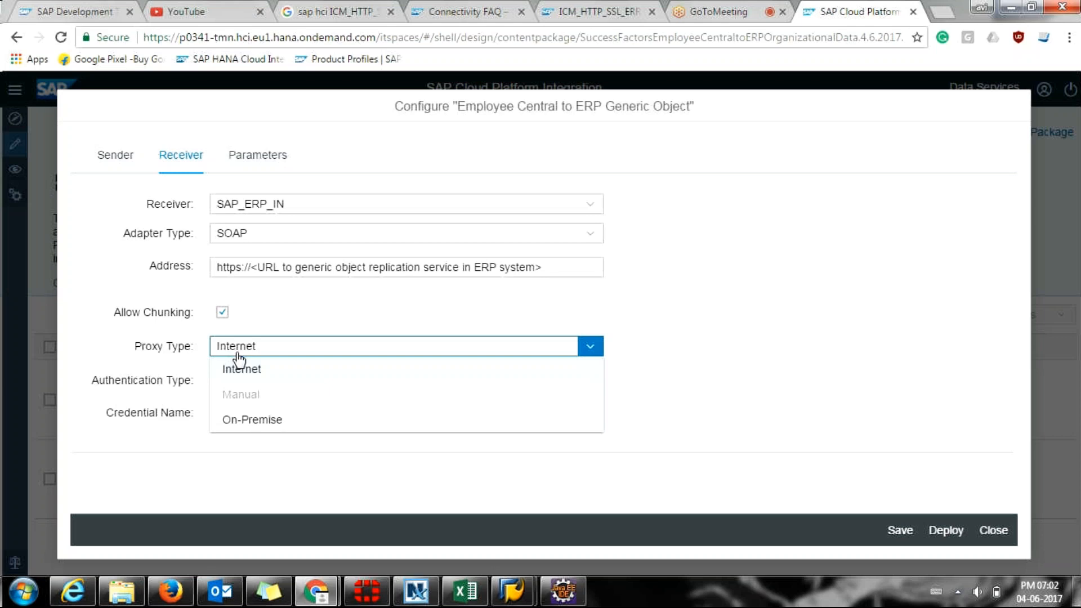
left_click(240, 360)
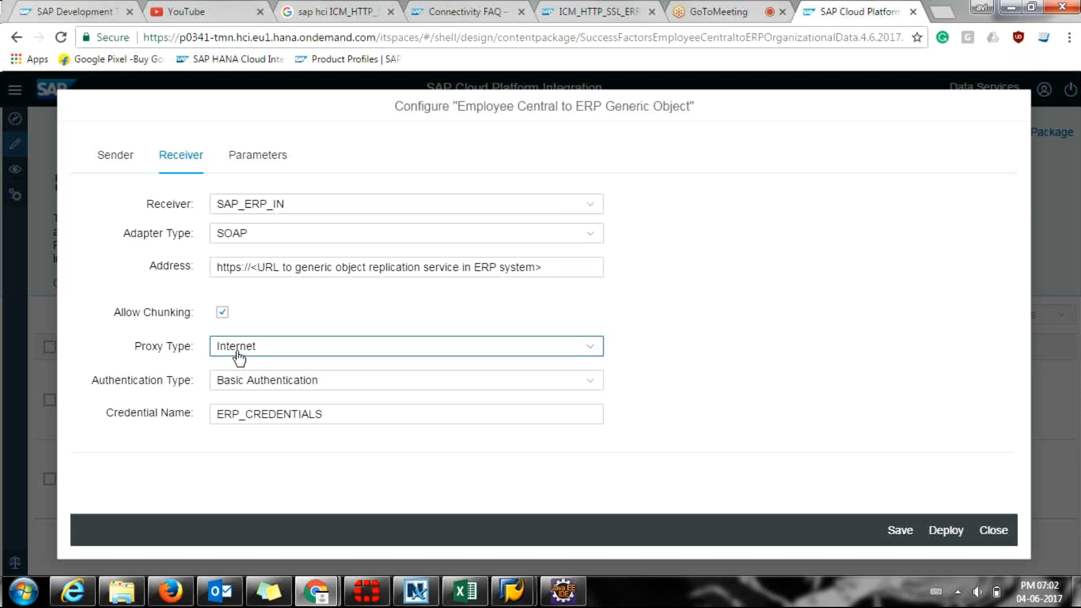
left_click(237, 353)
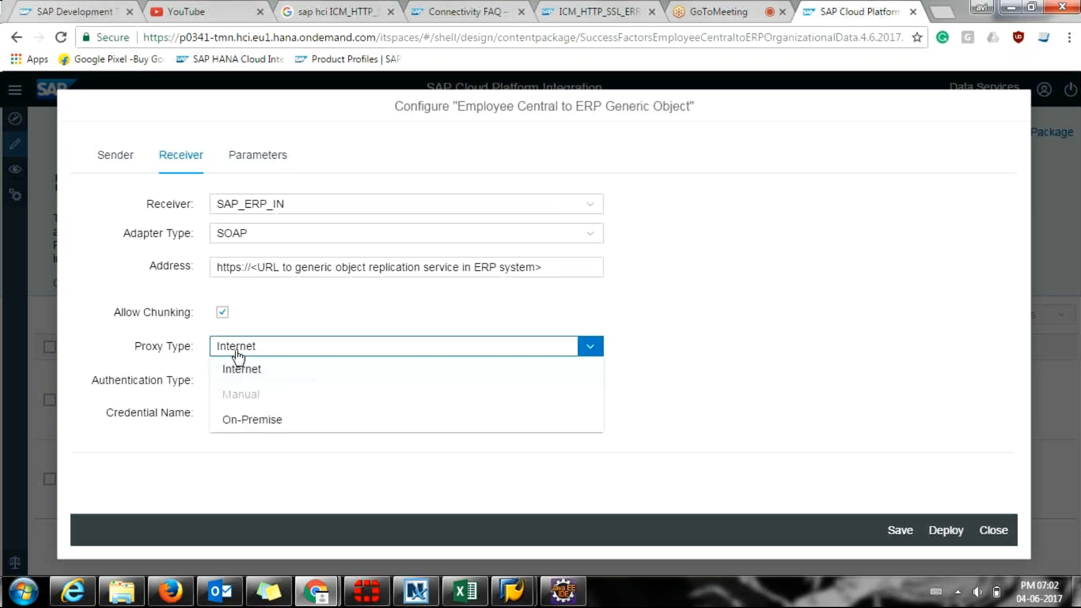
left_click(219, 429)
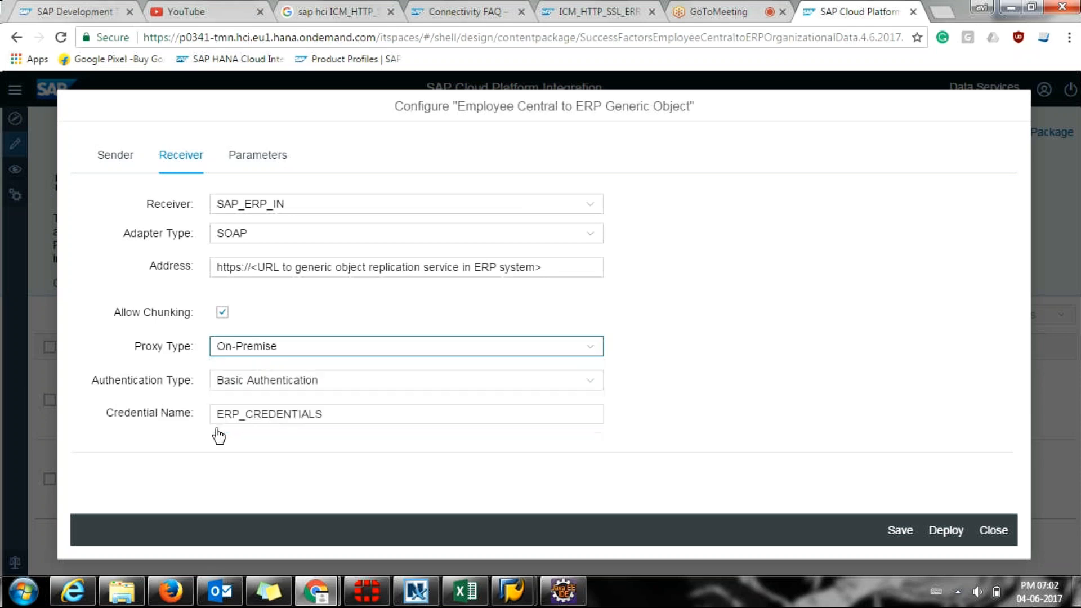
left_click(245, 355)
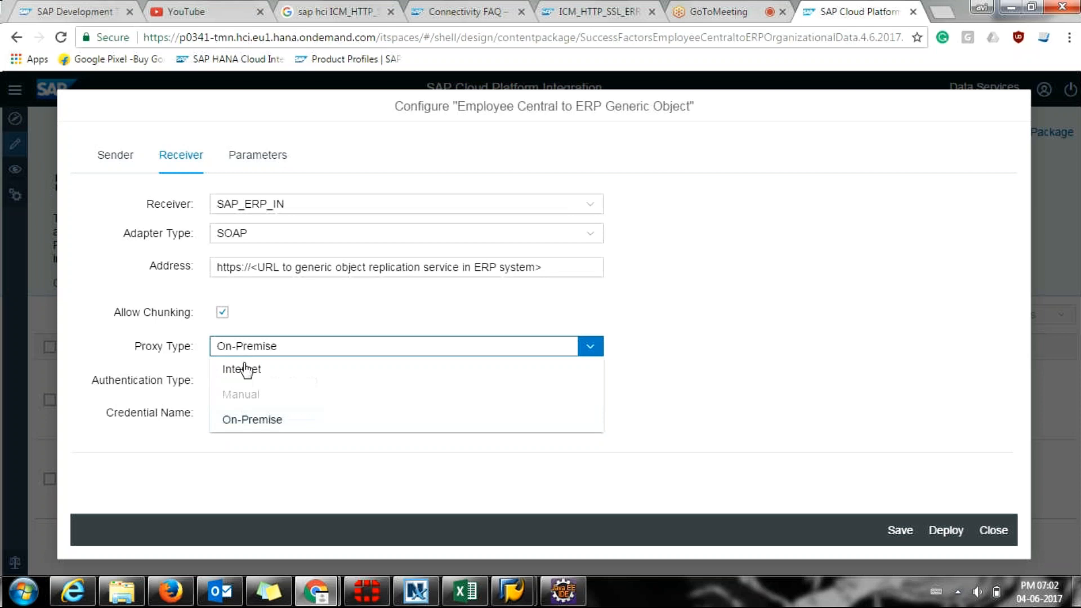
left_click(245, 370)
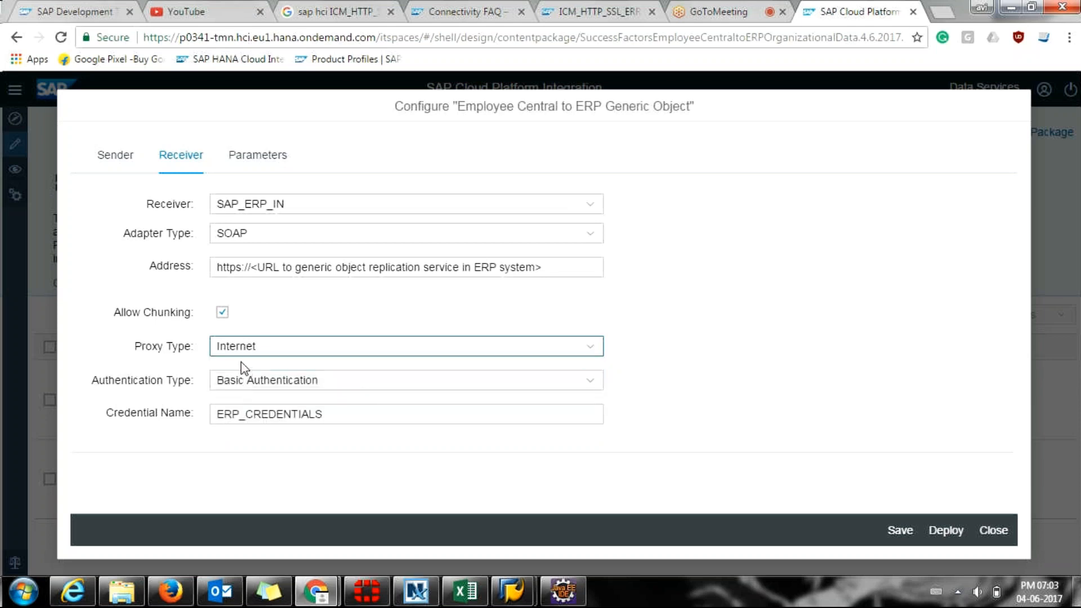
left_click(256, 389)
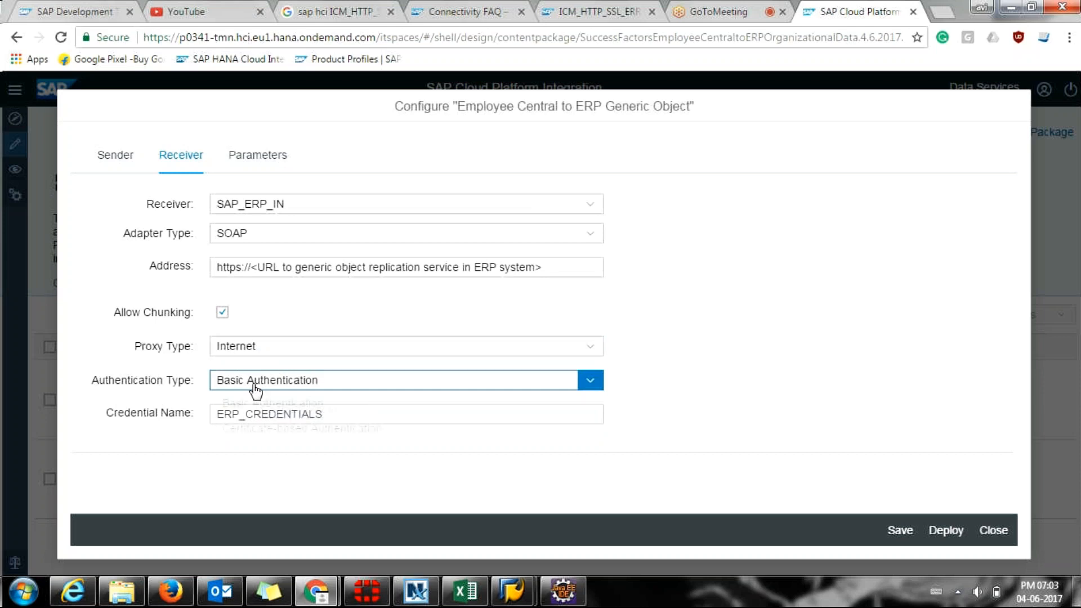
left_click(257, 402)
left_click_drag(336, 419, 130, 423)
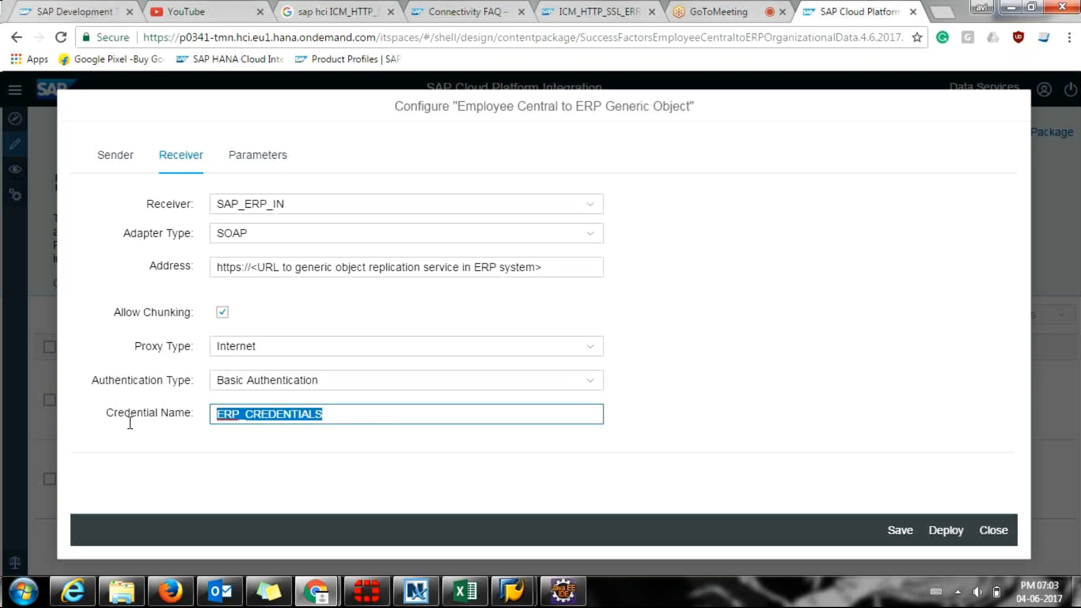
left_click(125, 424)
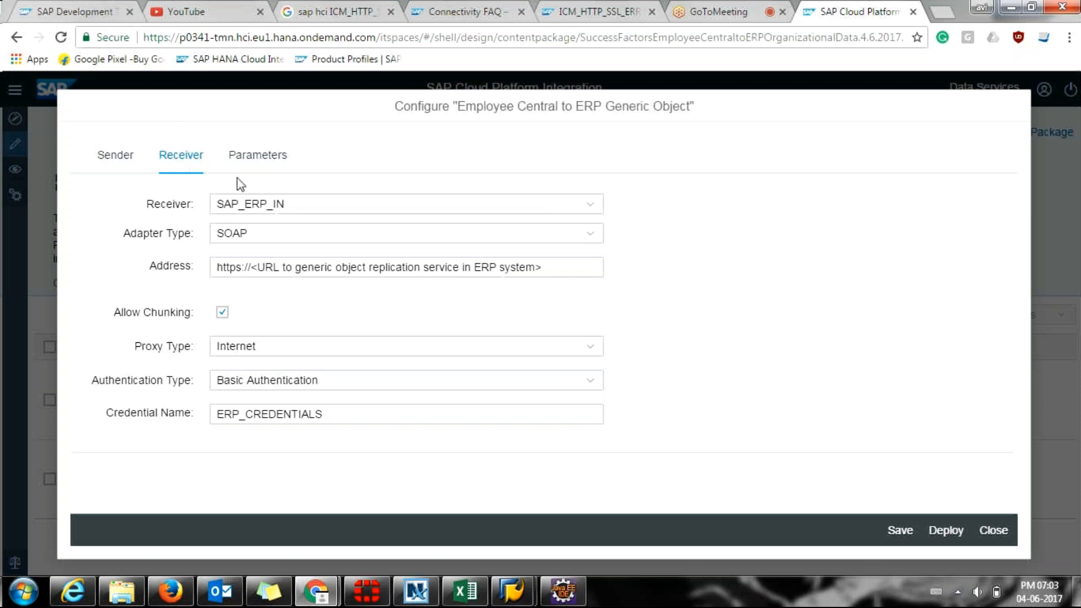
Review the ENABLE_PAYLOAD_LOGGING parameter, then go back through Receiver to the Client Certificate sender.
left_click(251, 160)
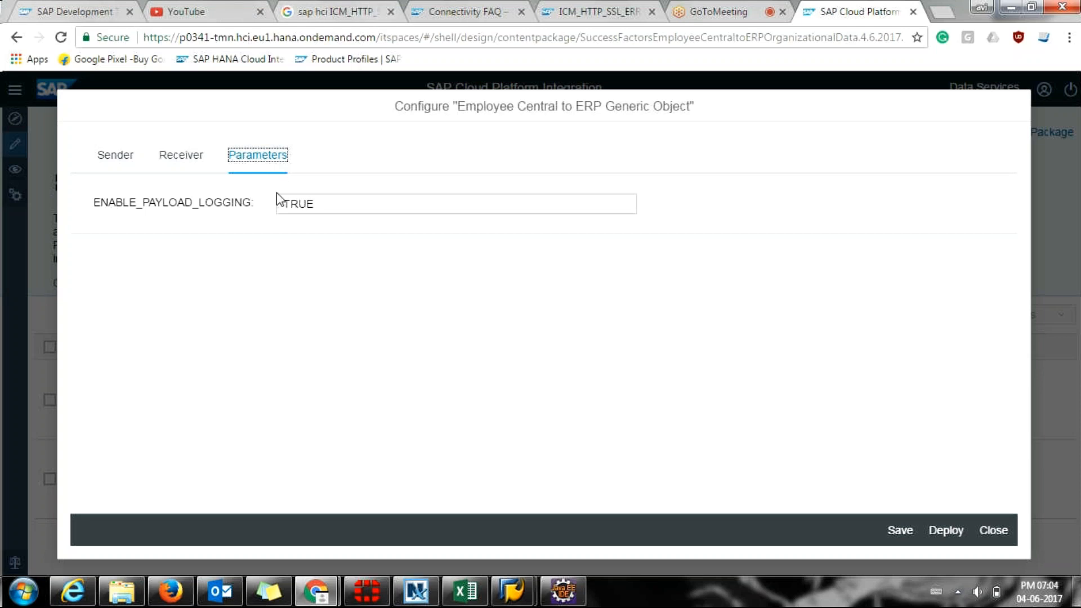
left_click(183, 173)
left_click(122, 167)
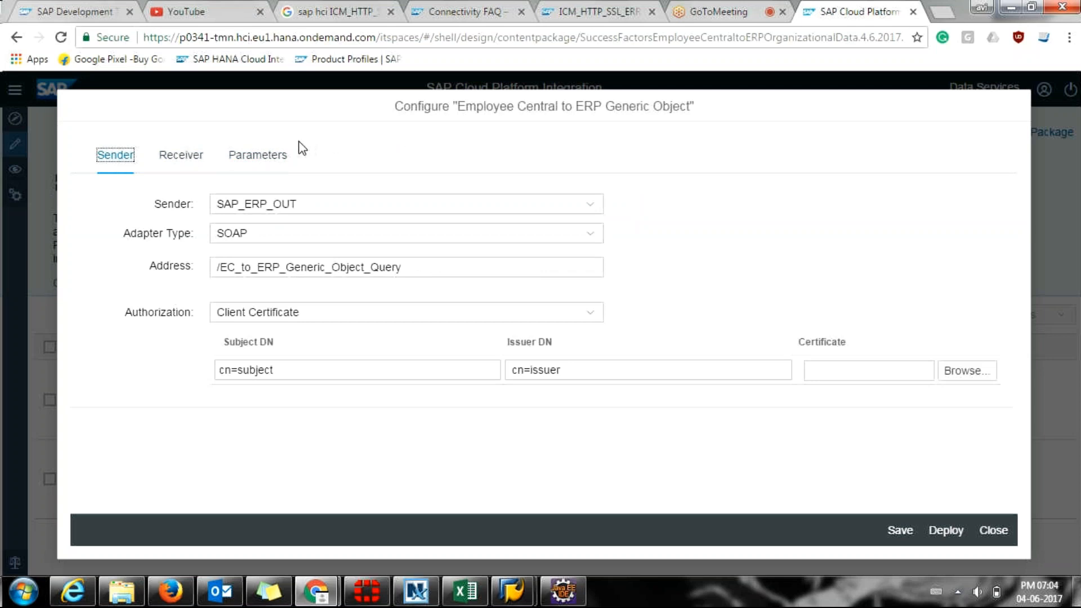
left_click(278, 155)
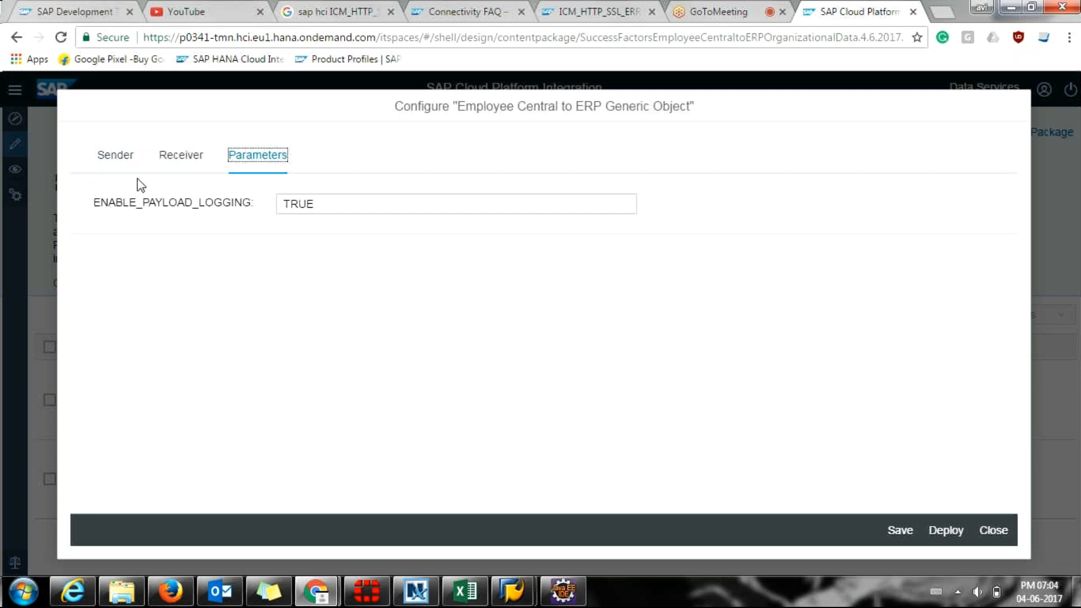
left_click(129, 163)
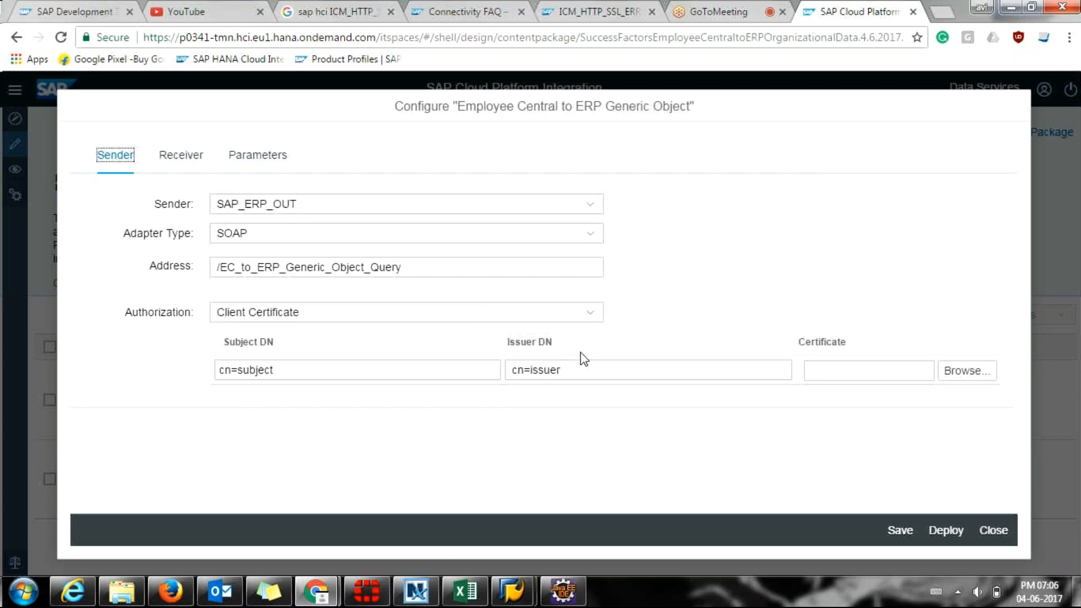
Cycle windows with Alt+Tab until the SAP Cloud Platform Integration browser window is selected.
key("alt+Tab")
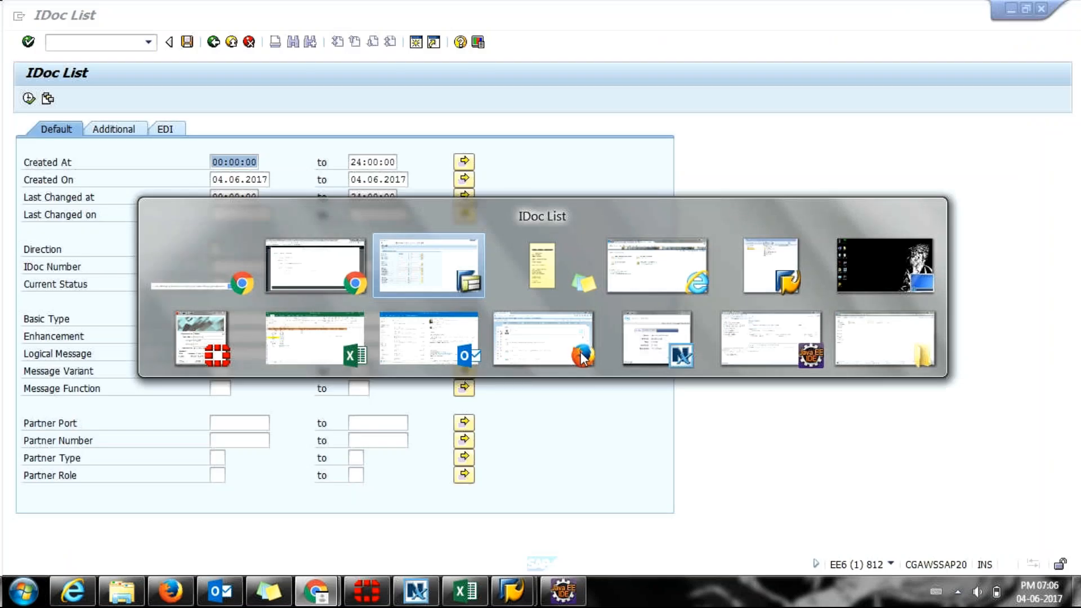
key("alt+Tab")
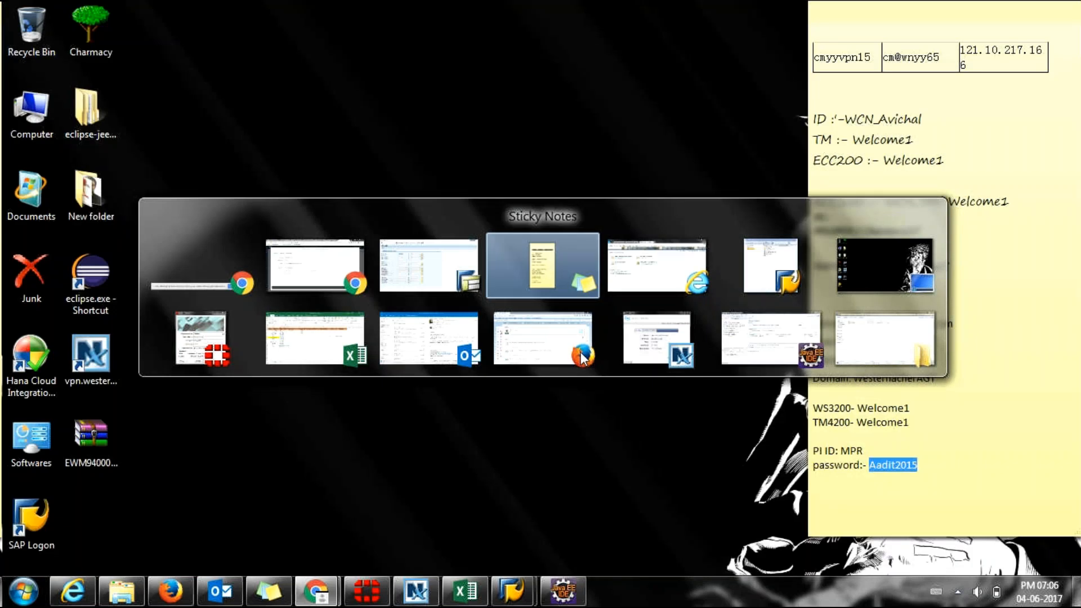
key("alt+shift+Tab")
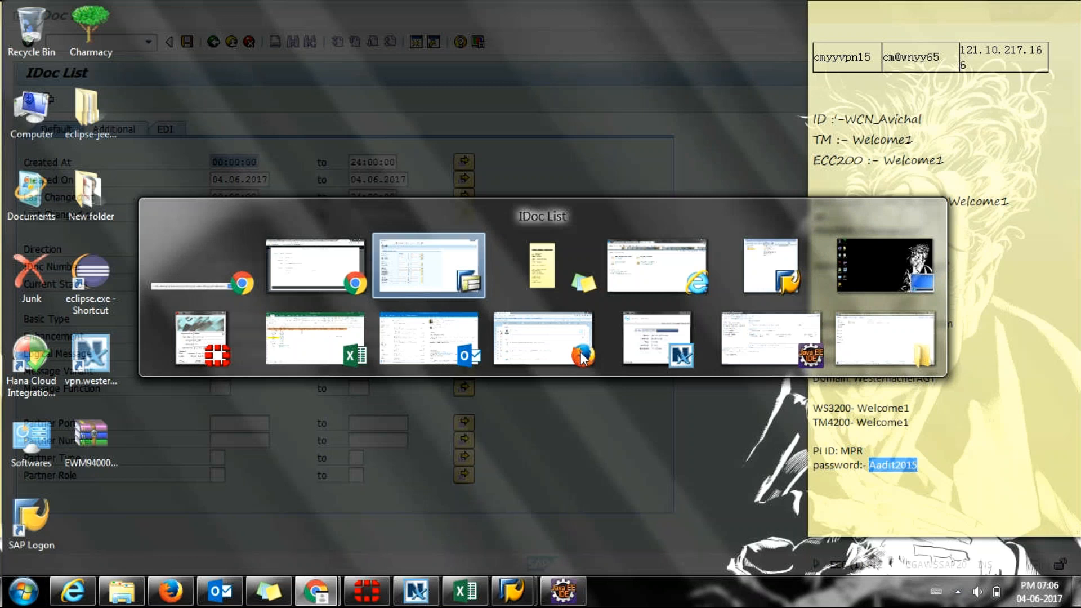
key("alt+shift+Tab")
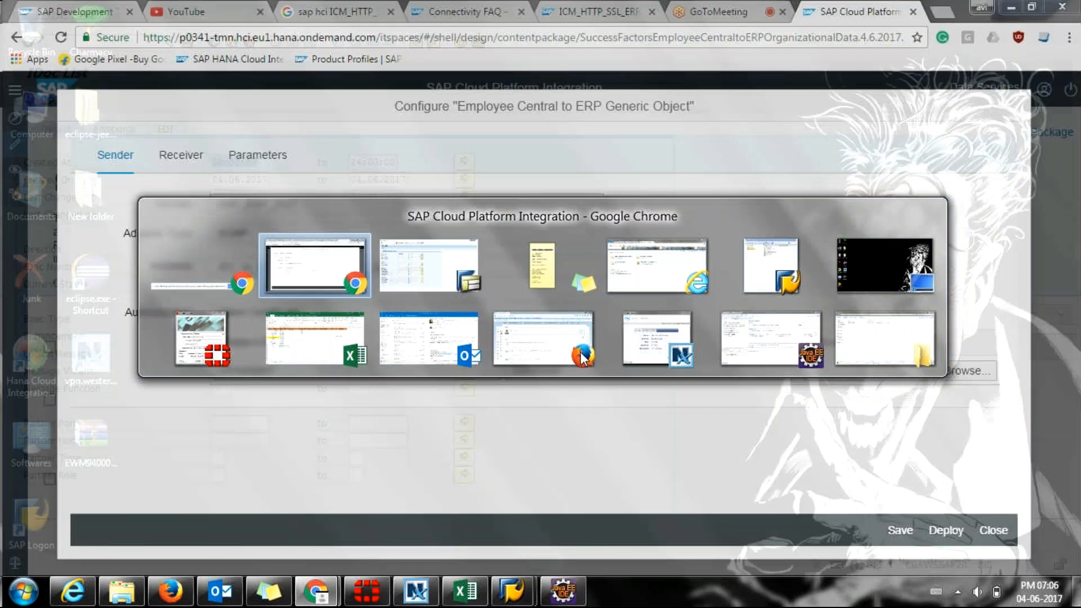
Bring the GoToMeeting tab forward, then minimise all windows with Win+D.
left_click(720, 3)
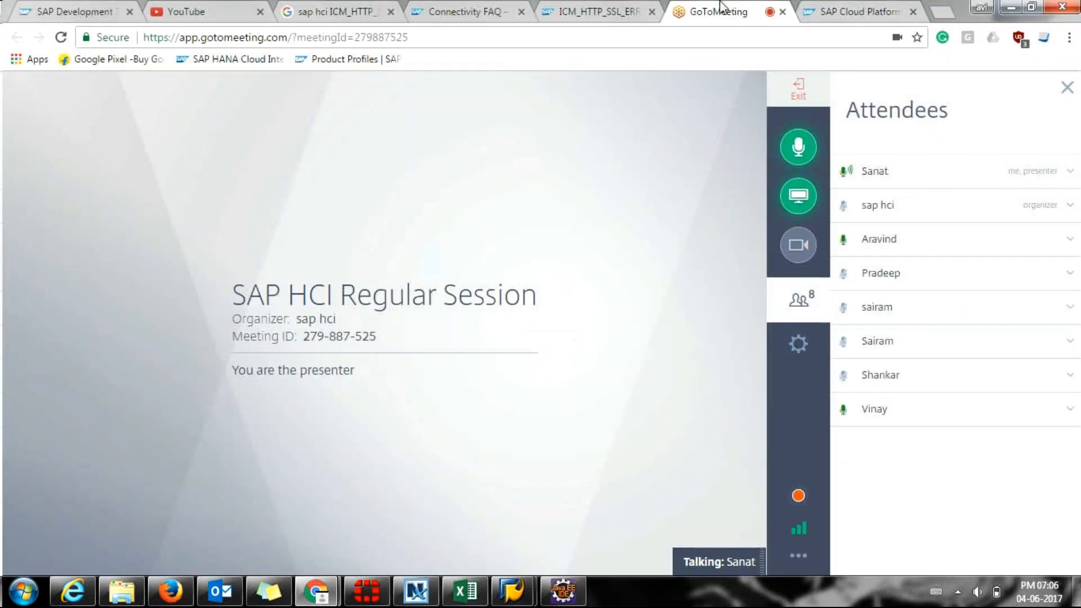
key("super+d")
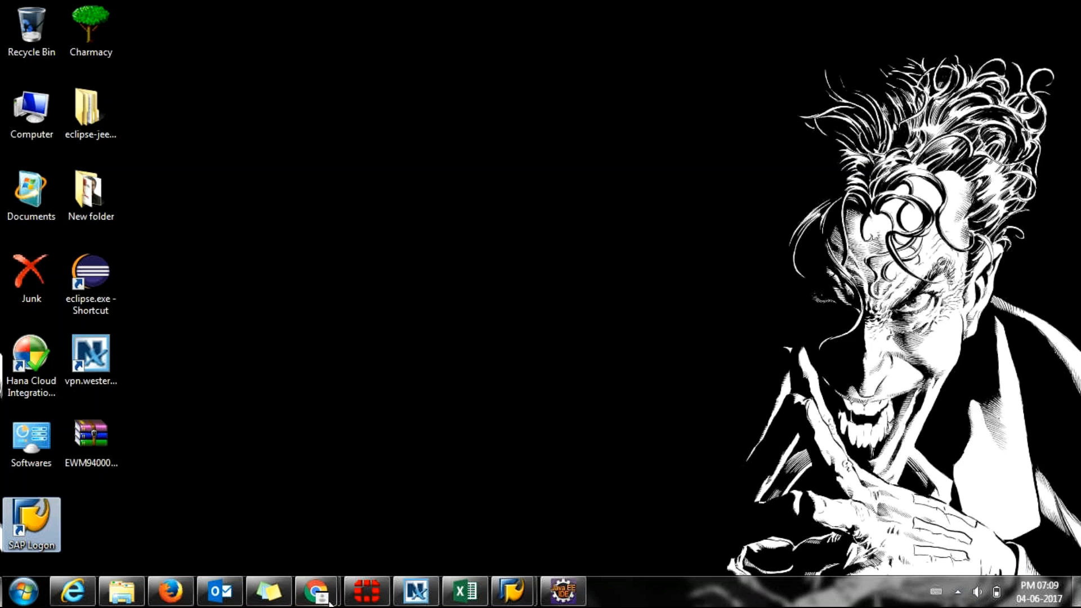
Restore the GoToMeeting window, then return to the Generic Object flow's Client Certificate sender configuration.
left_click(317, 591)
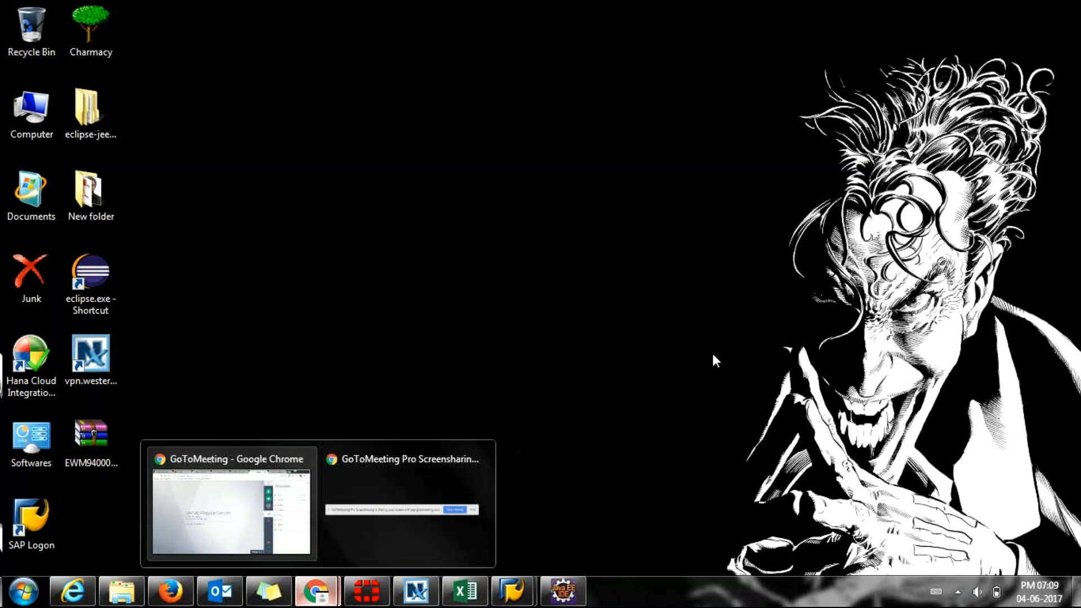
key("alt+Tab")
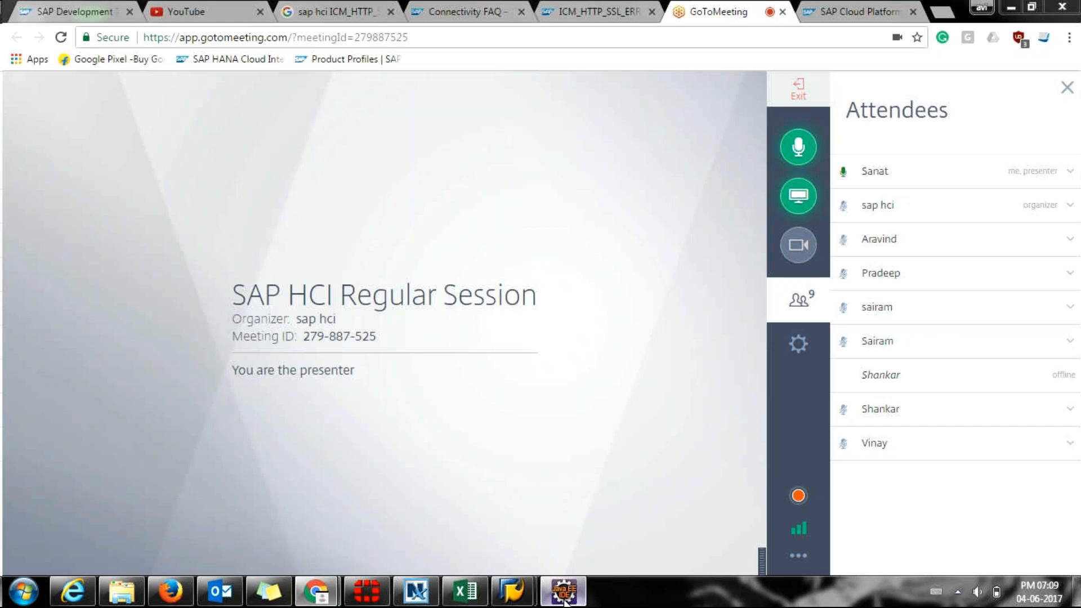
left_click(565, 603)
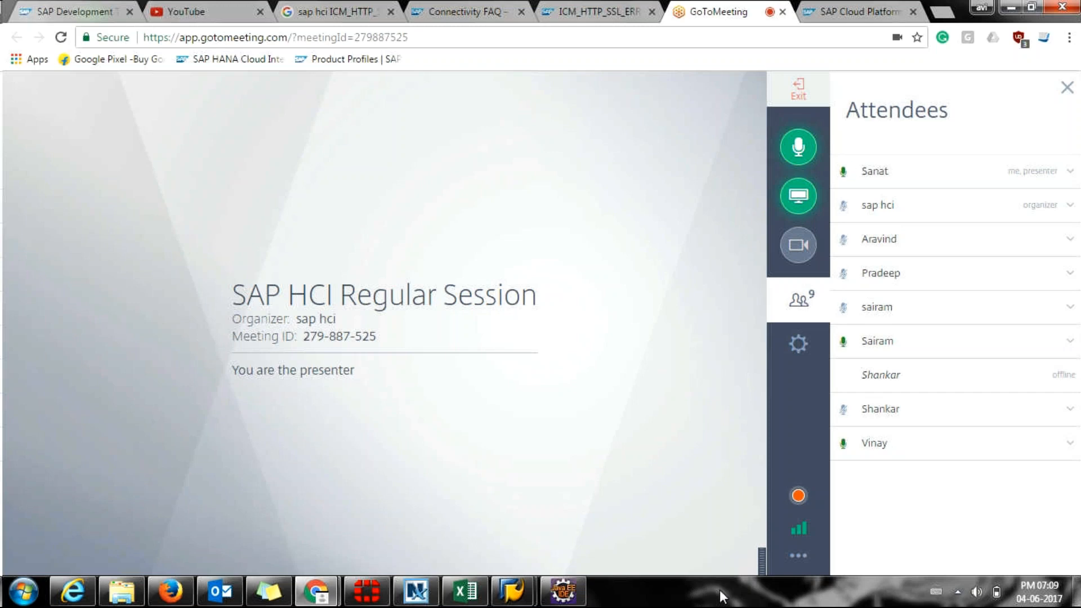
left_click(866, 8)
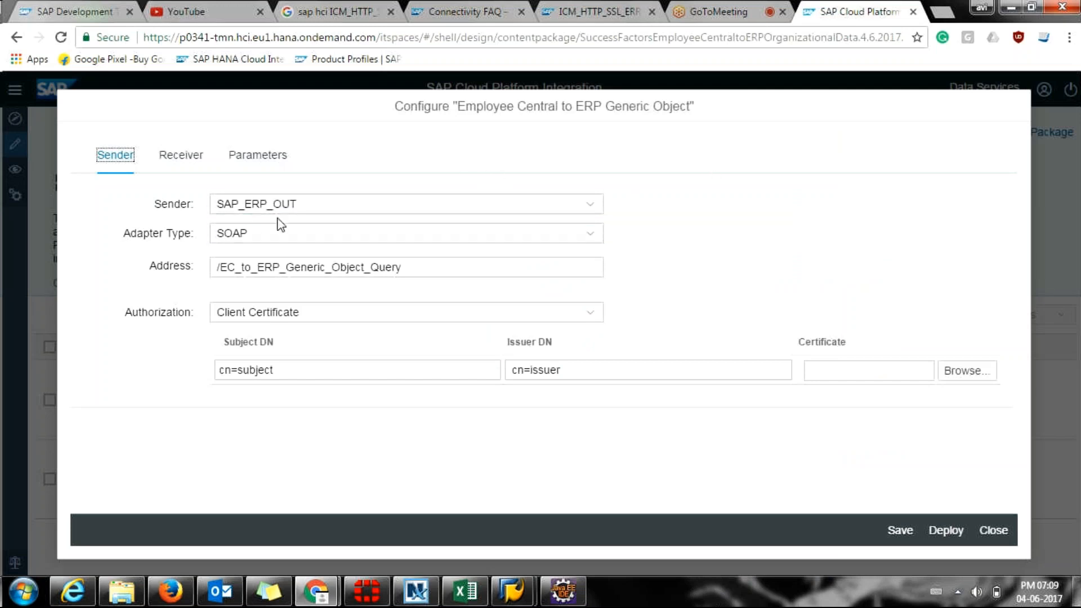
Check the sender and receiver dropdowns, ending on the SAP_ERP_IN receiver with ERP_CREDENTIALS.
left_click(321, 205)
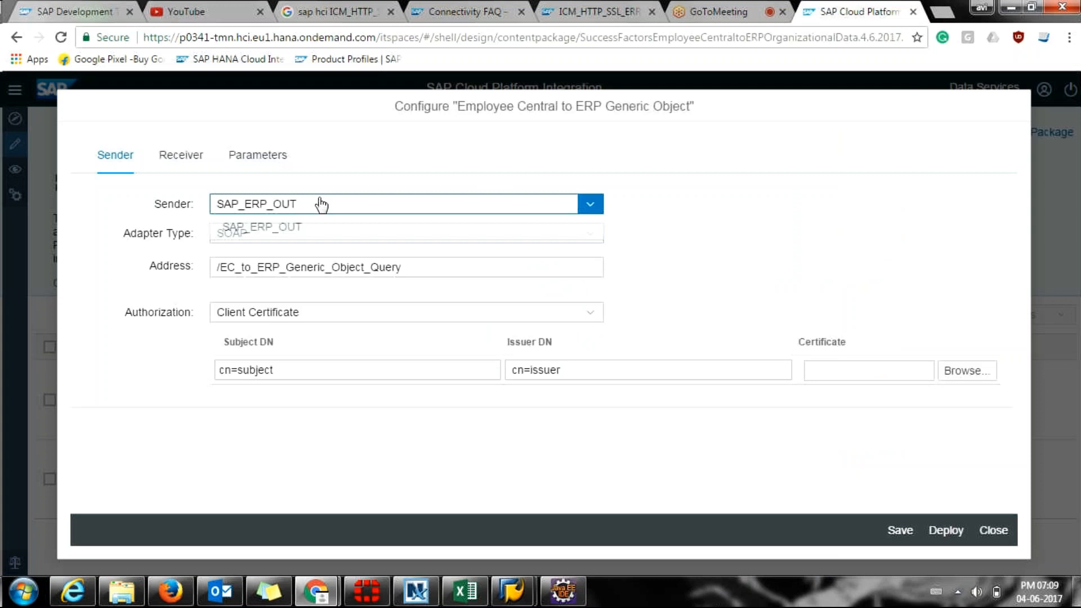
left_click(182, 155)
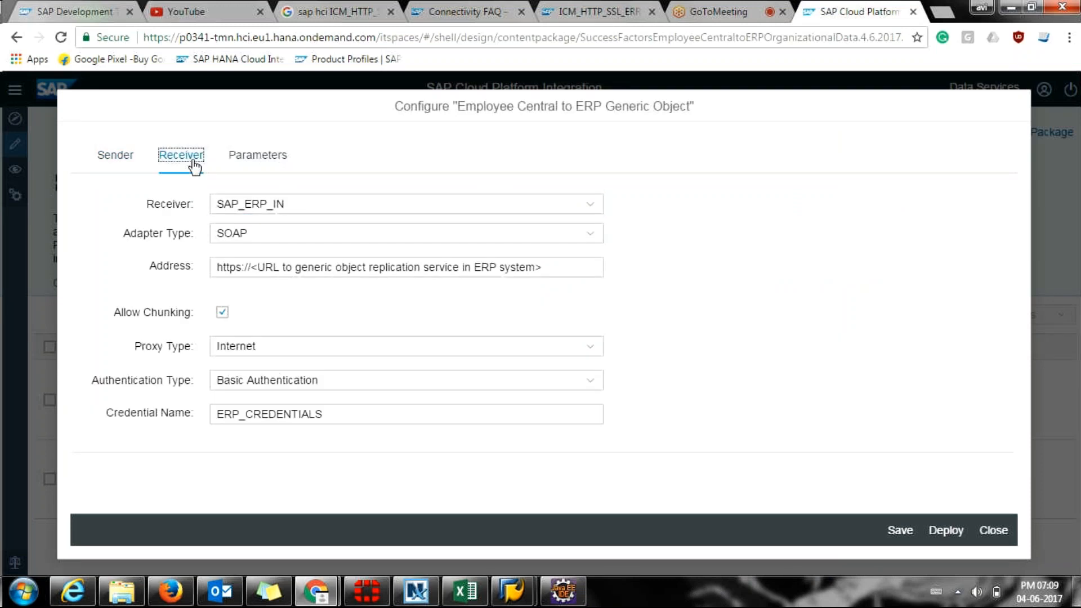
left_click(349, 211)
left_click(348, 212)
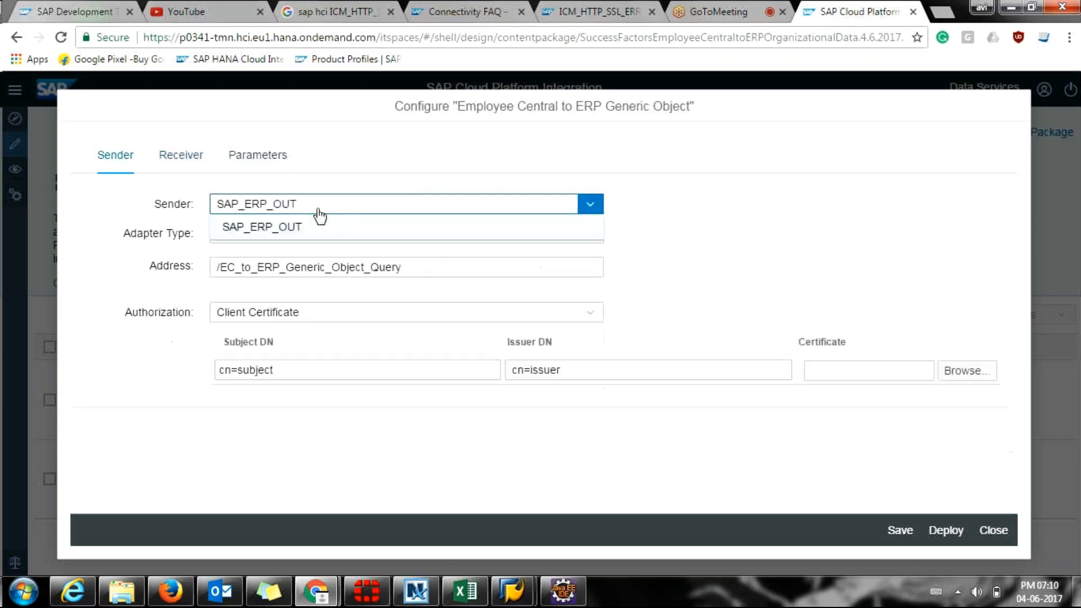
left_click(319, 212)
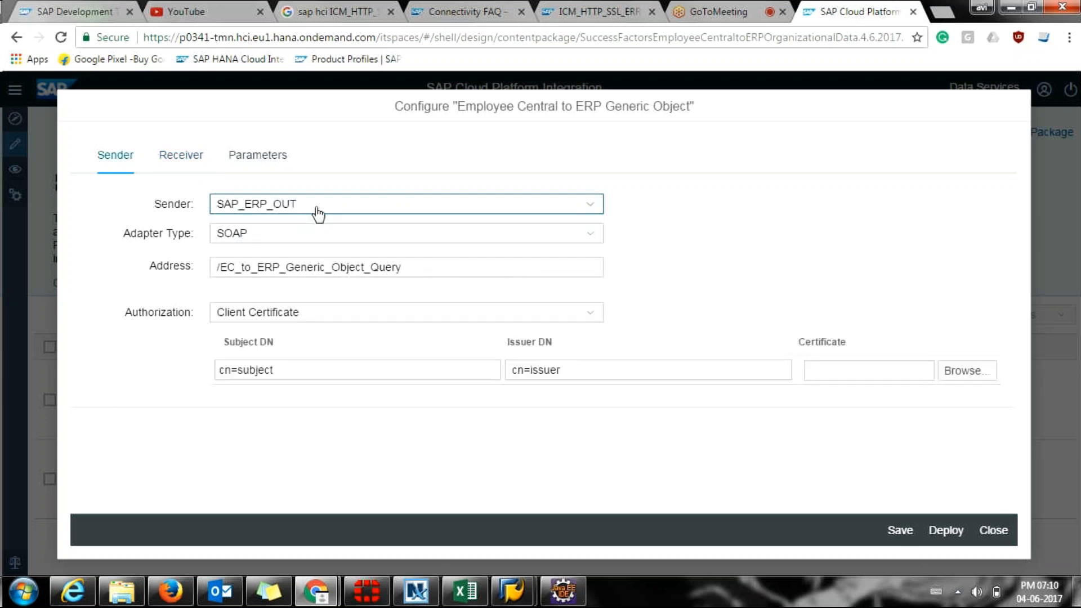
left_click(180, 162)
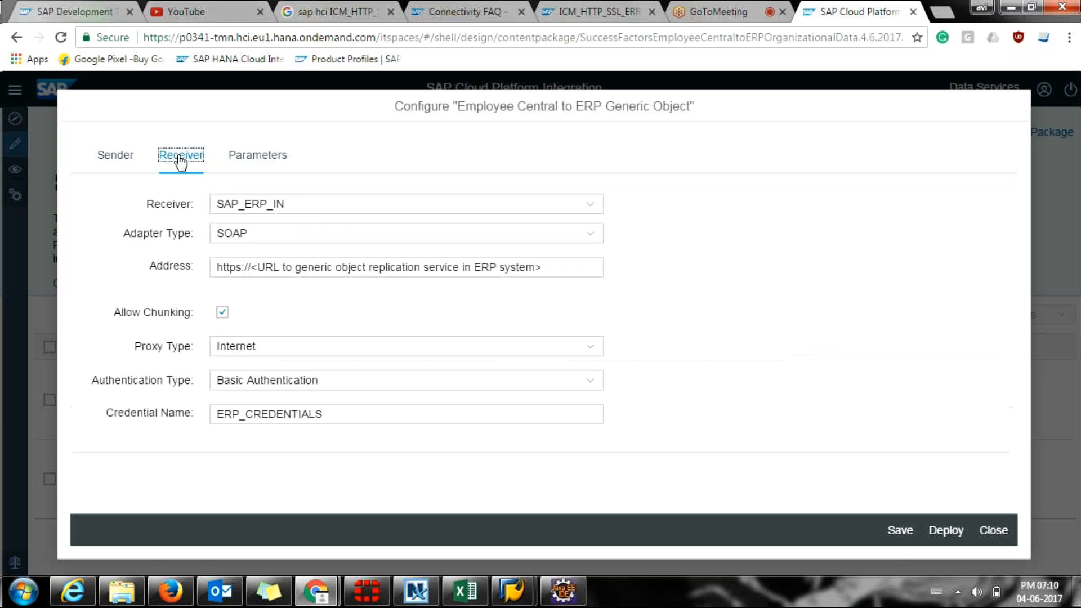
Cycle the Receiver dropdown through SAP_ERP_Notification_IN, SAP_ERP_Exception_Notification_IN and SFSF_EC.
left_click(369, 208)
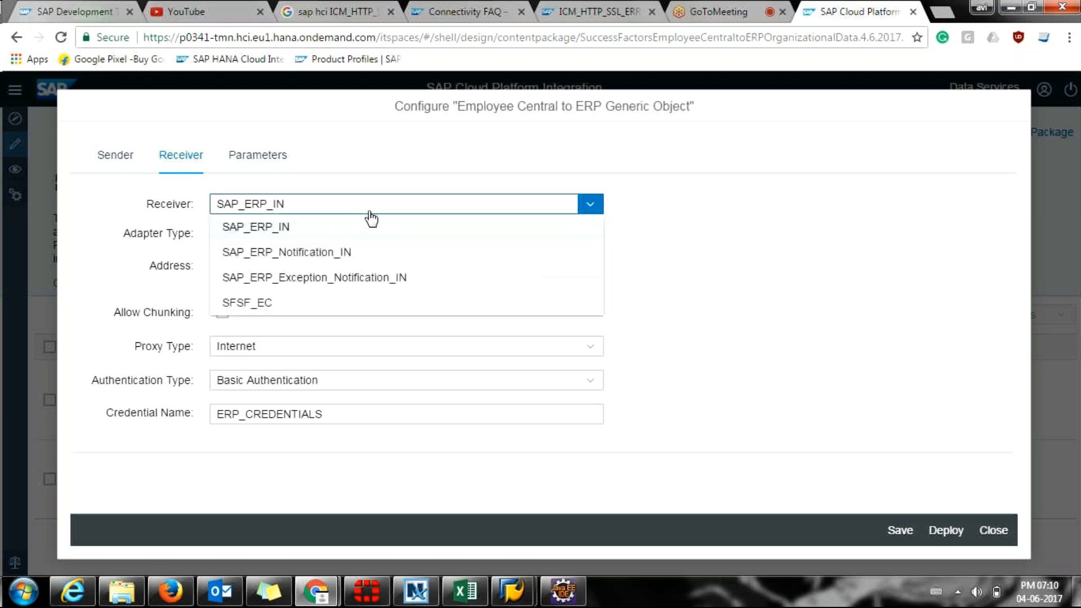
left_click(304, 257)
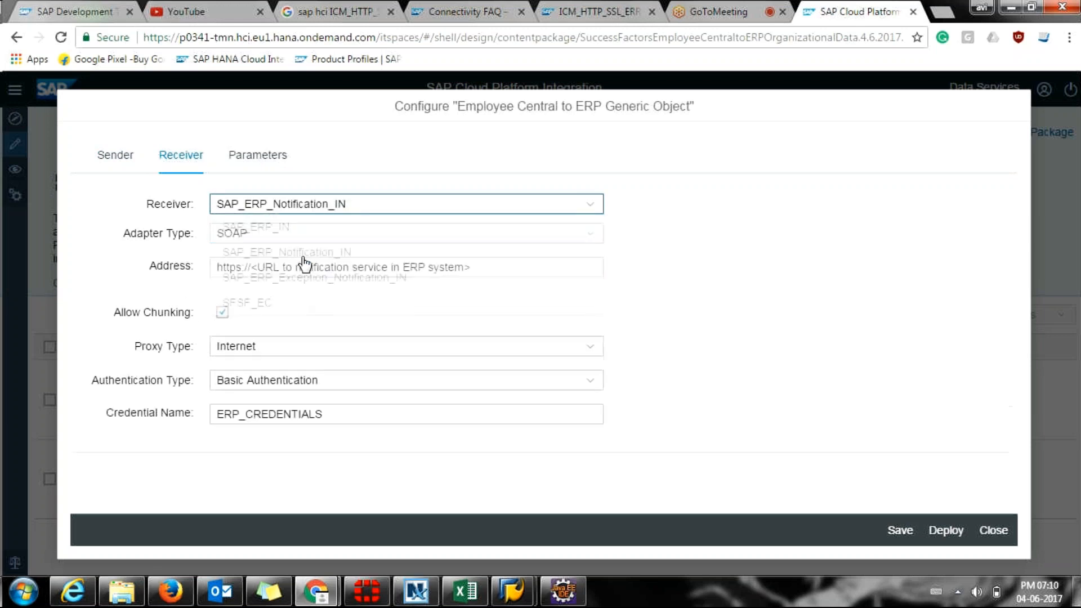
left_click(346, 208)
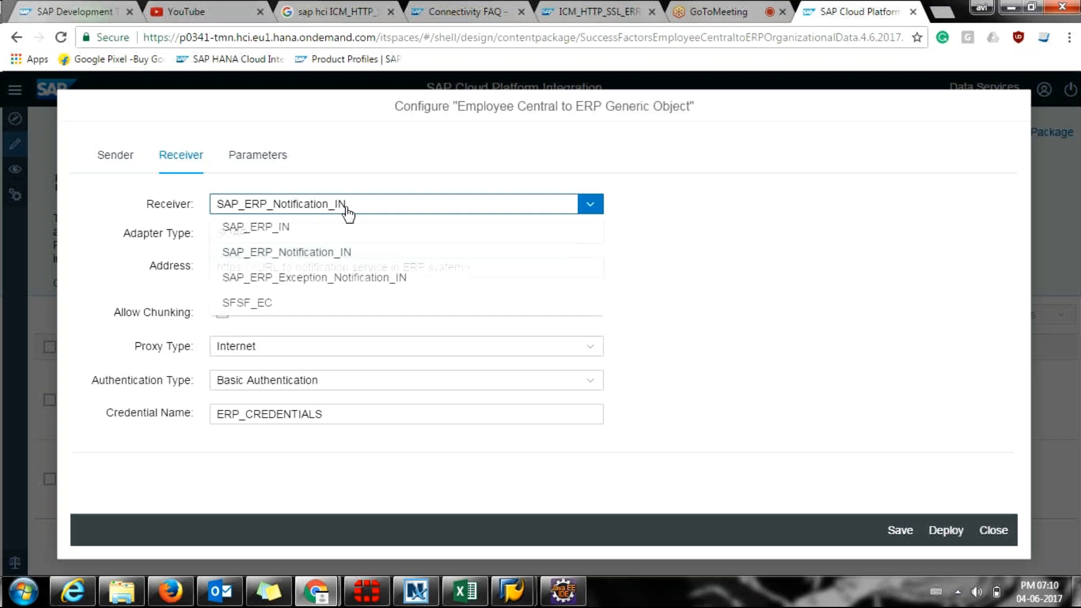
left_click(319, 285)
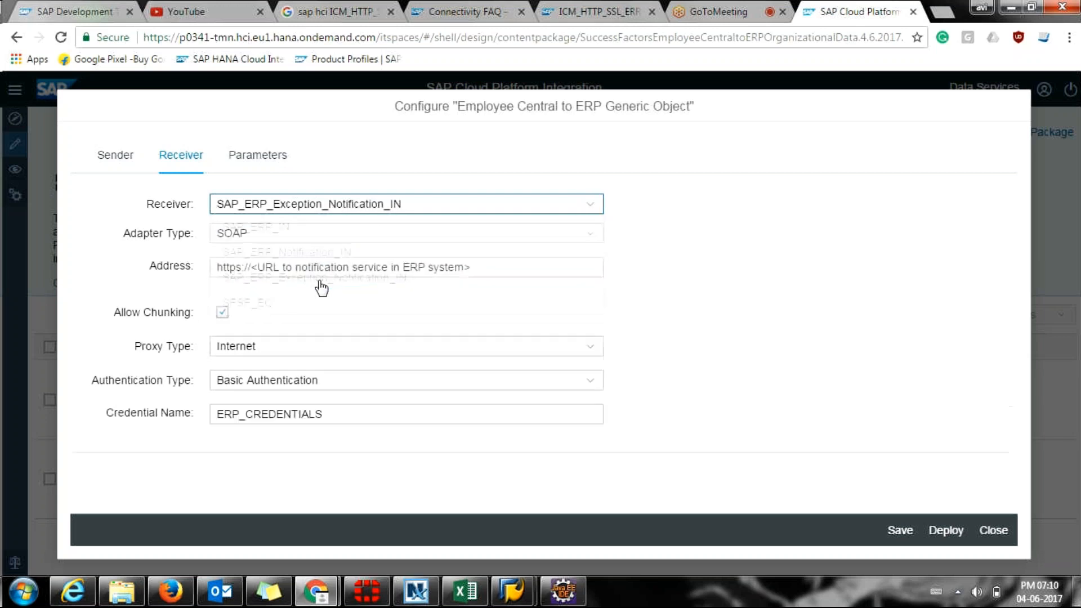
left_click(354, 202)
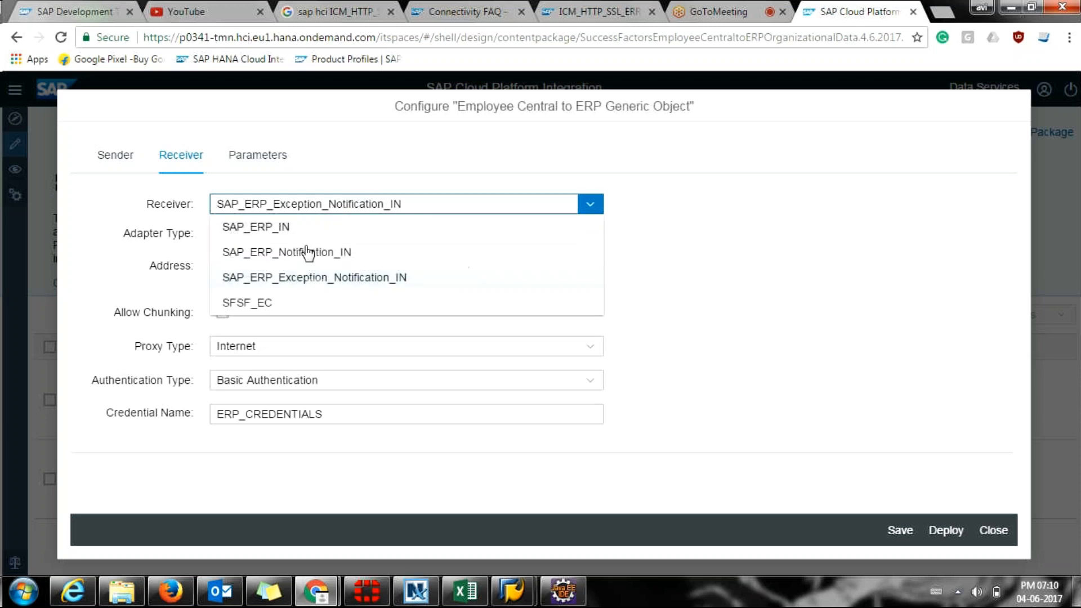
left_click(260, 304)
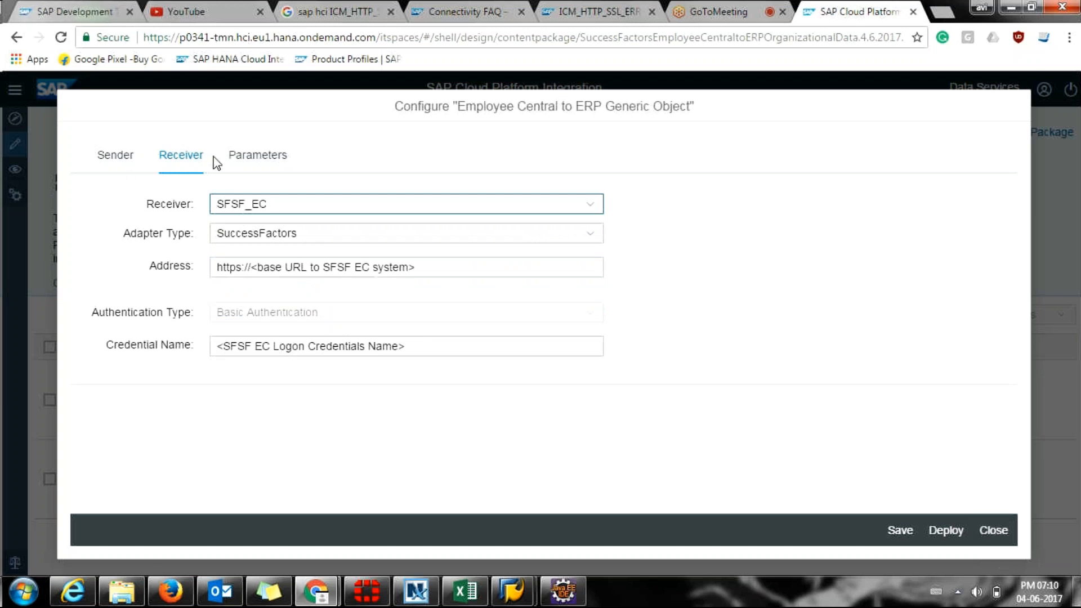
Check the Parameters and Sender tabs, then close the configuration without saving changes.
left_click(266, 156)
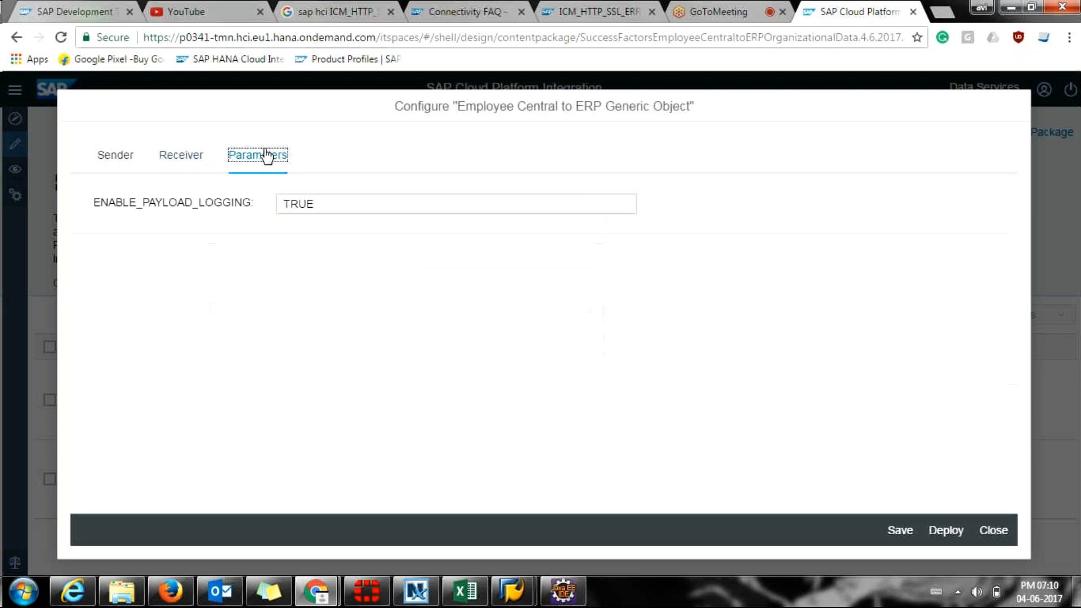
left_click(186, 166)
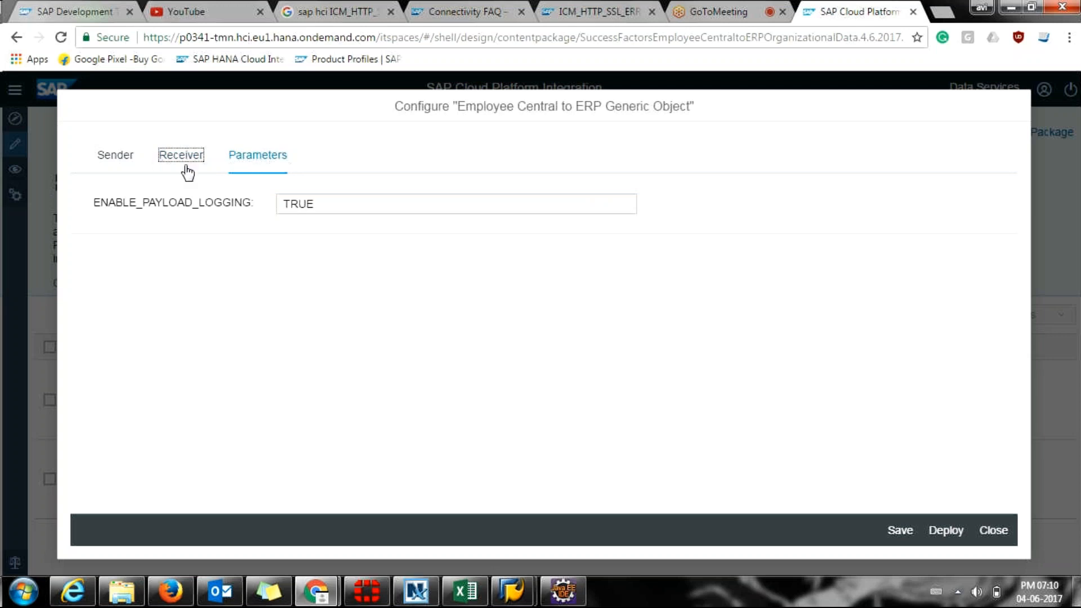
left_click(112, 164)
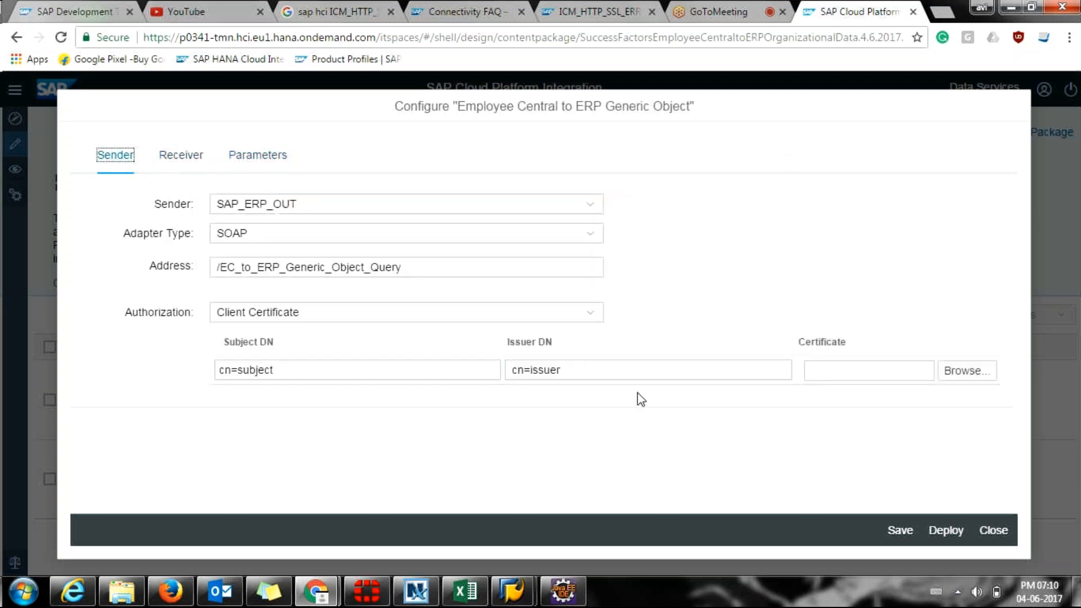
left_click(991, 530)
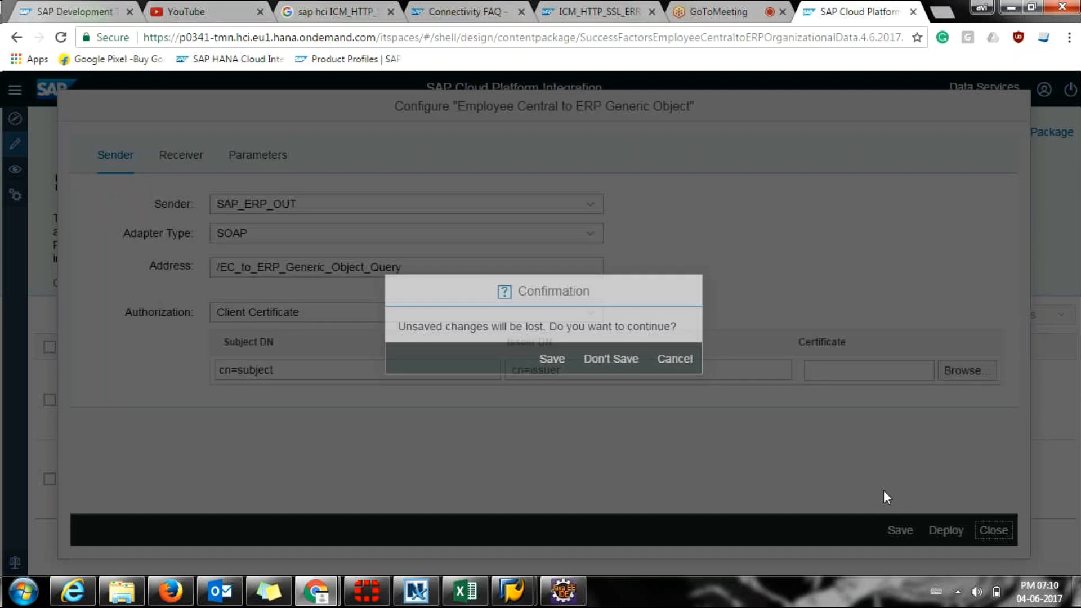
left_click(611, 360)
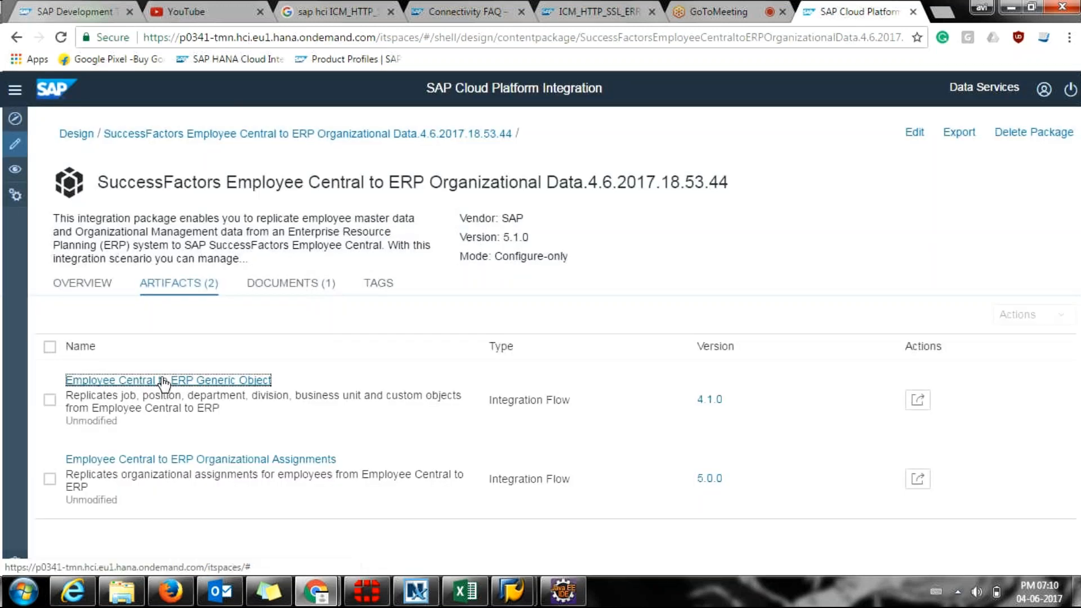
Open the Employee Central to ERP Generic Object flow and scroll through its SAP_ERP_OUT-to-SFSF_EC diagram.
left_click(164, 382)
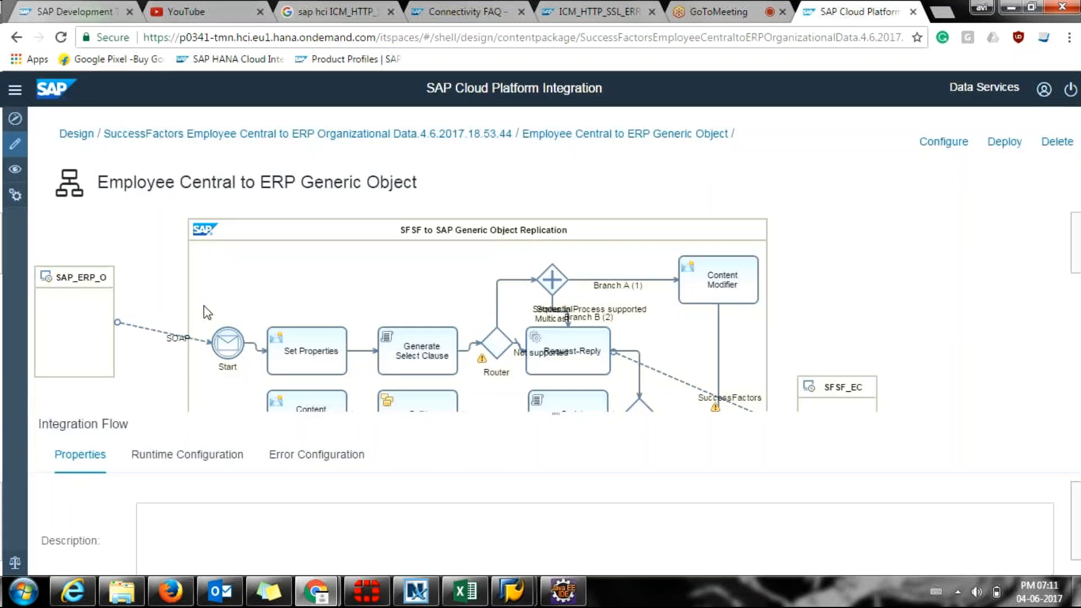
scroll(204, 306, "down", 1)
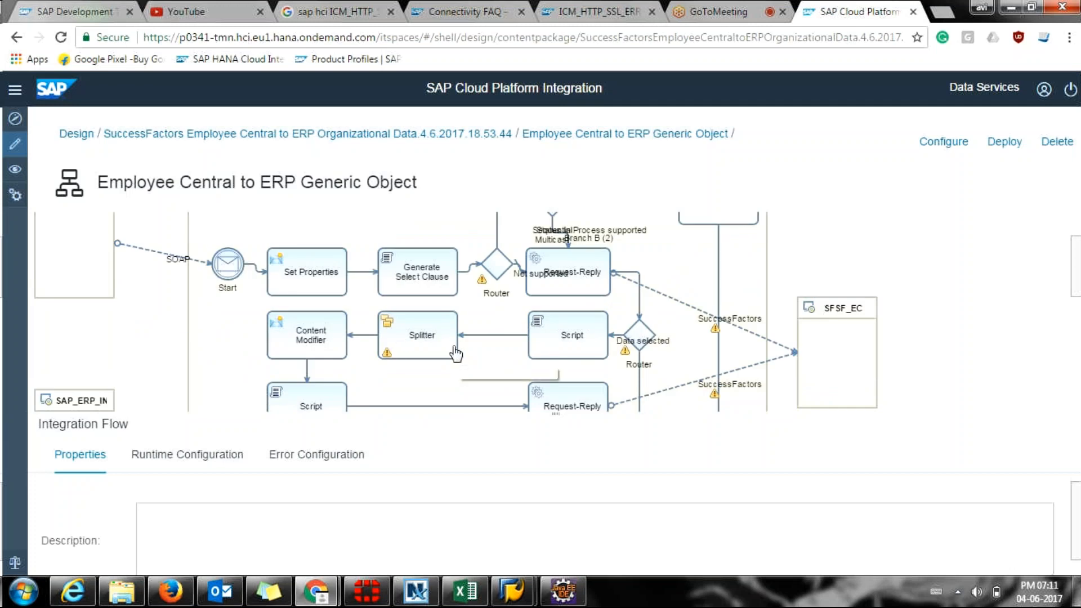
scroll(457, 353, "up", 1)
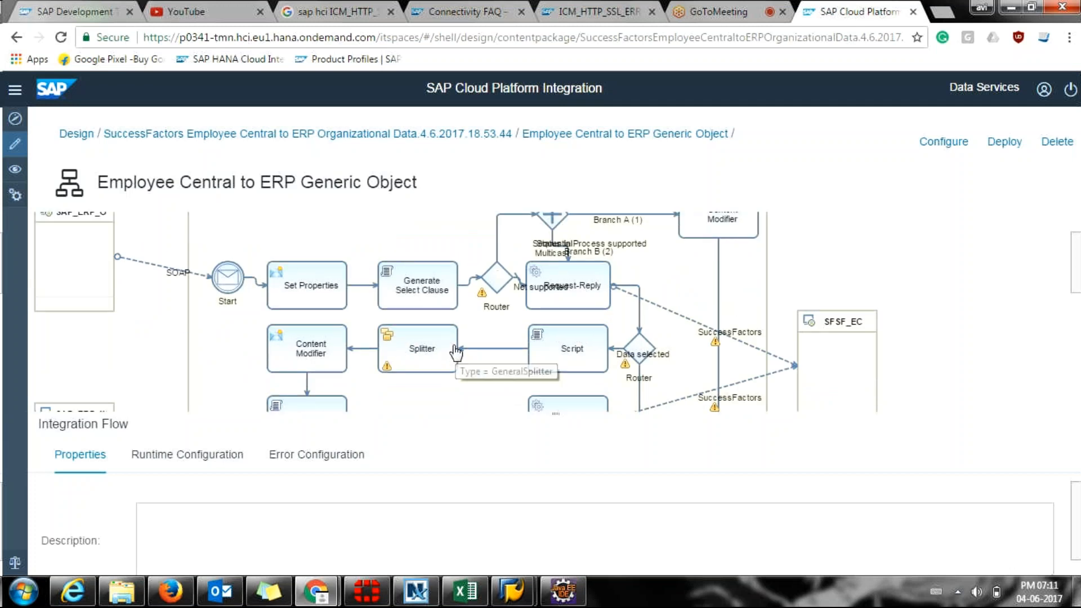
scroll(456, 354, "up", 1)
scroll(456, 354, "down", 1)
scroll(456, 354, "down", 2)
scroll(456, 354, "down", 1)
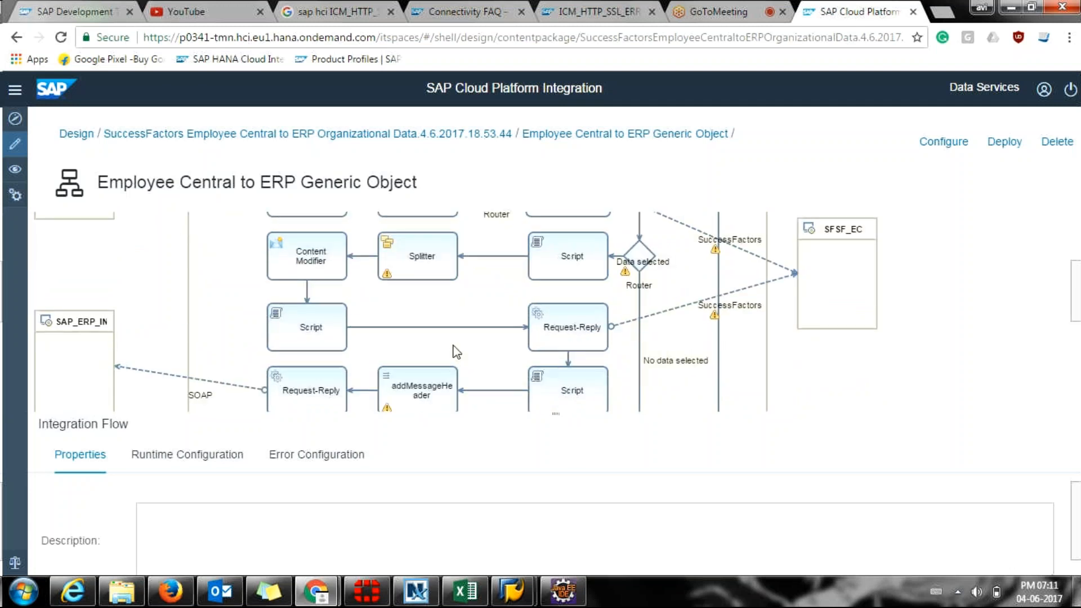
scroll(454, 354, "up", 3)
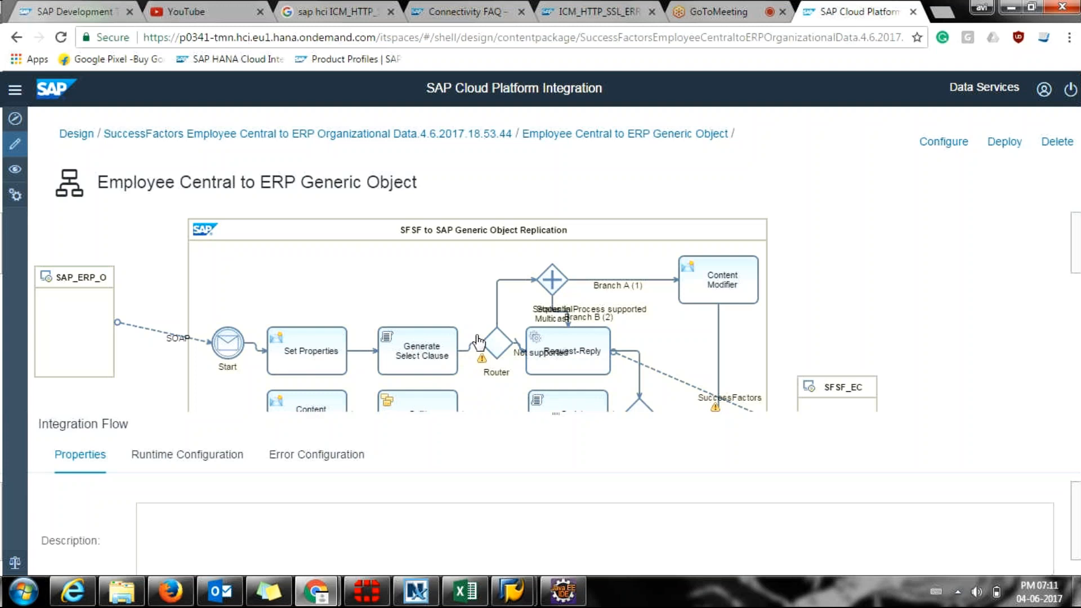
scroll(477, 342, "down", 1)
scroll(477, 342, "down", 1)
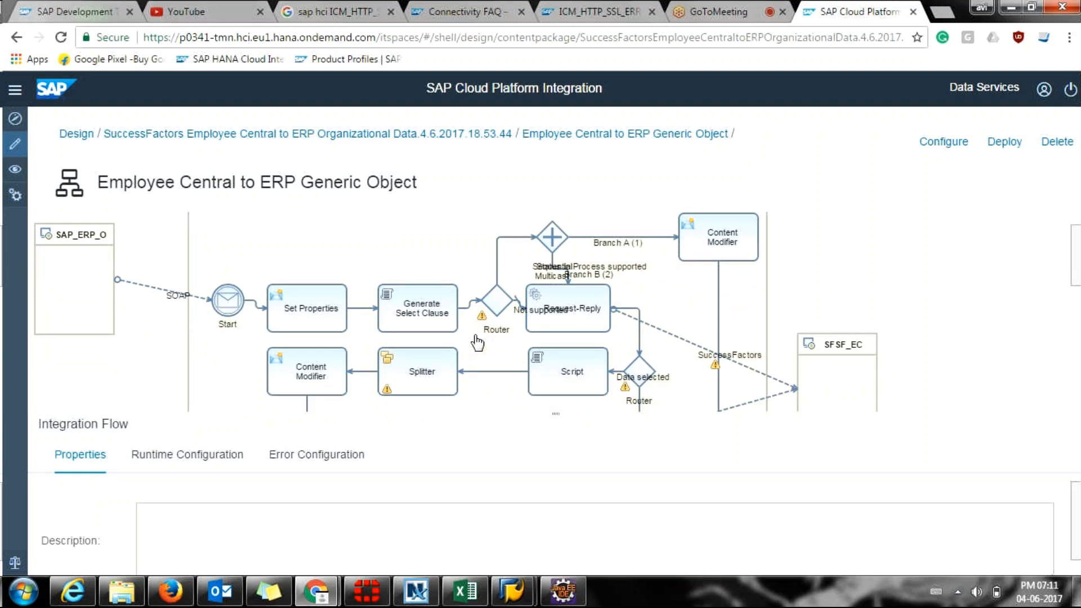
scroll(478, 342, "down", 1)
scroll(478, 342, "down", 1)
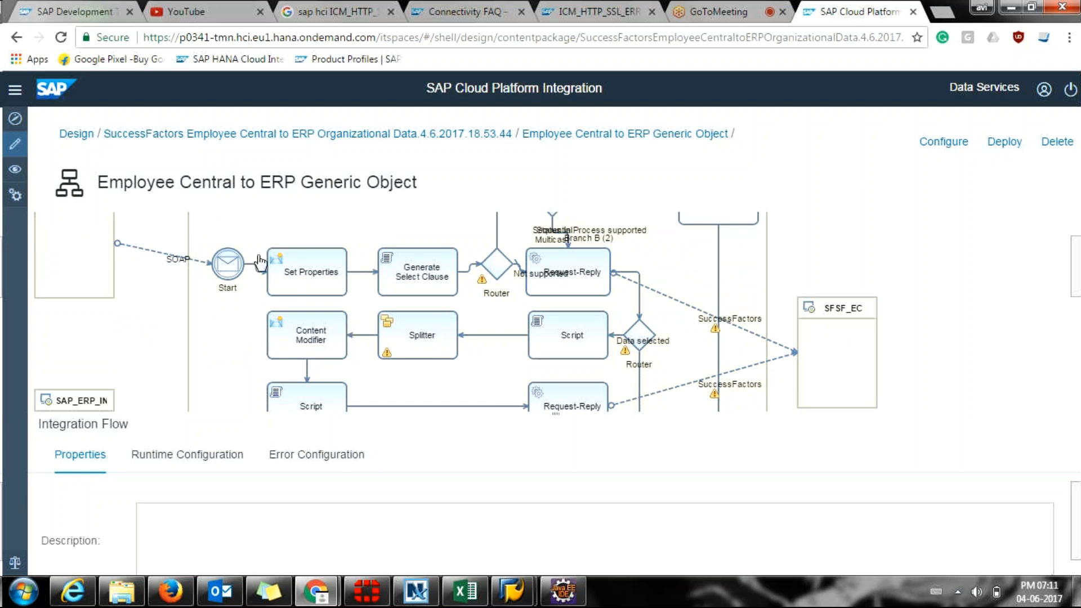
scroll(233, 323, "down", 1)
scroll(233, 323, "down", 1)
scroll(236, 325, "down", 4)
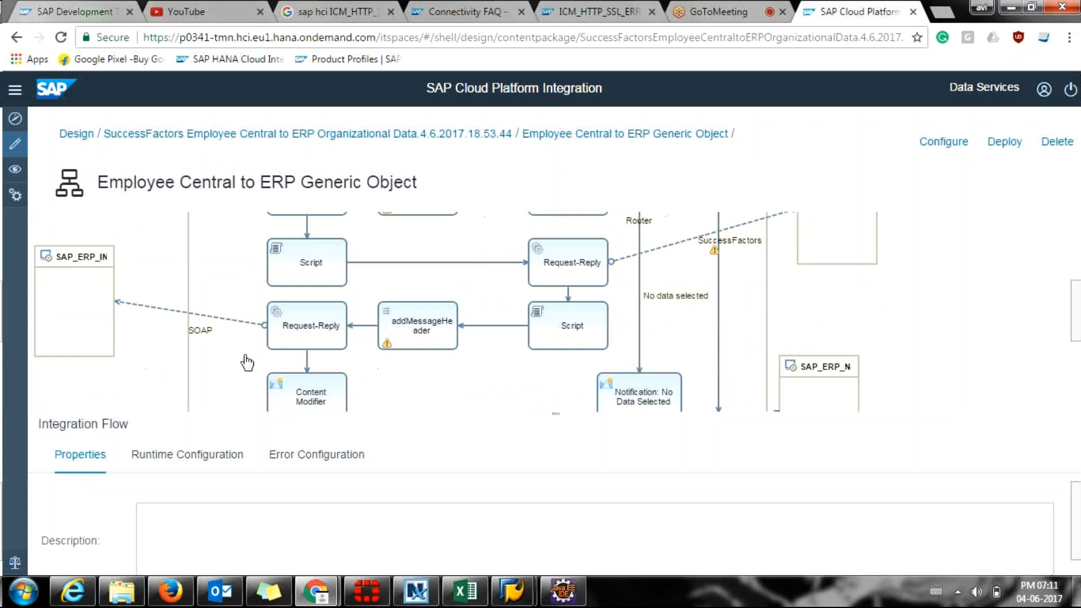
scroll(220, 280, "up", 5)
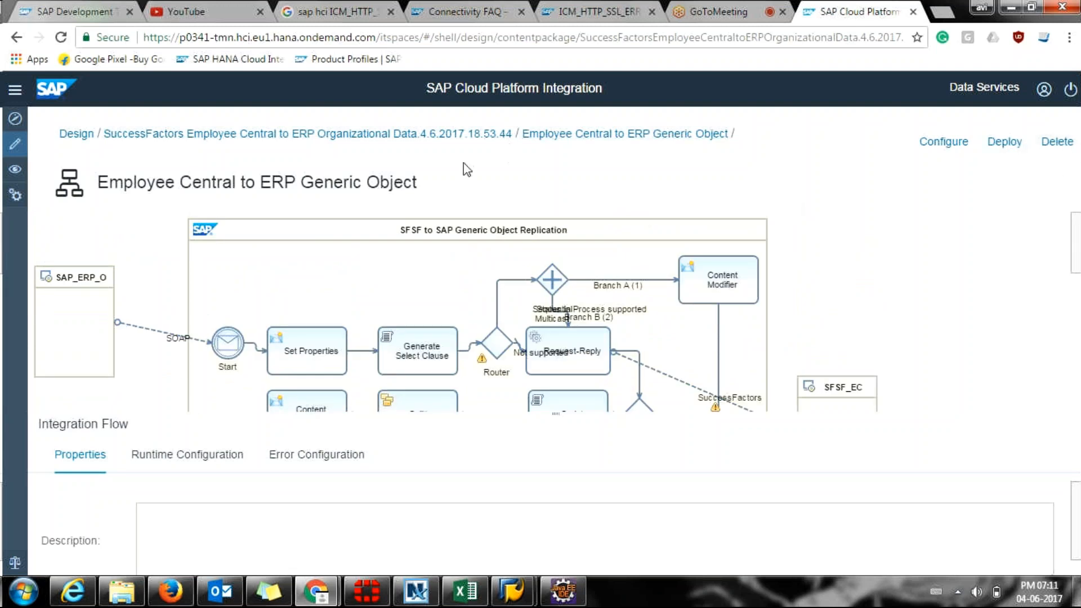
Return to the Design package list, then switch to the Discover catalogue of prebuilt packages.
left_click(77, 134)
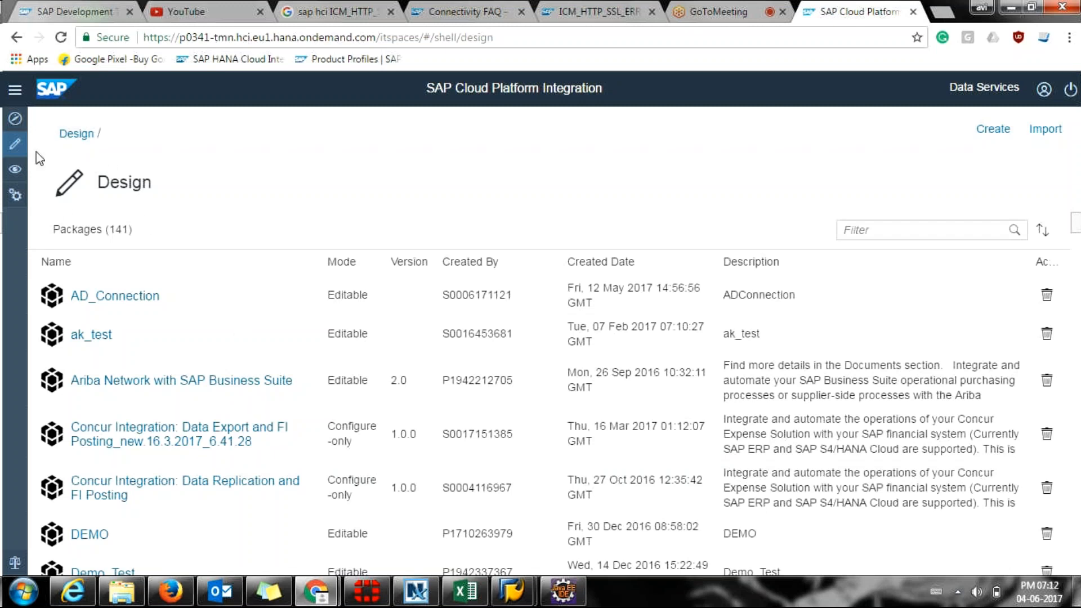
left_click(12, 123)
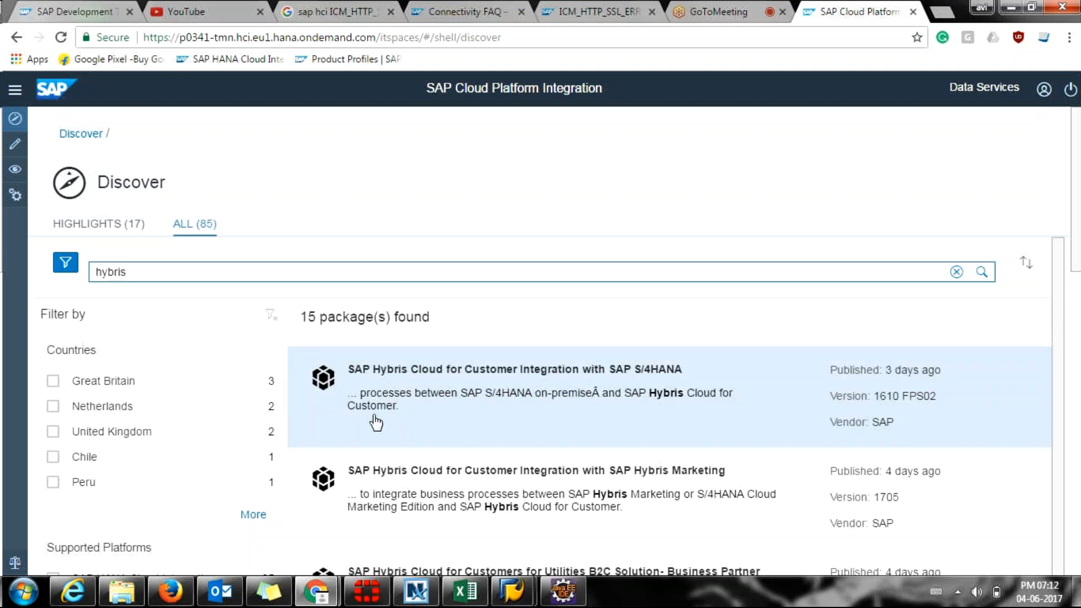
Scroll the hybris results and open the SAP Hybris Cloud for Customer Integration with SAP Hybris Marketing package.
scroll(378, 423, "down", 1)
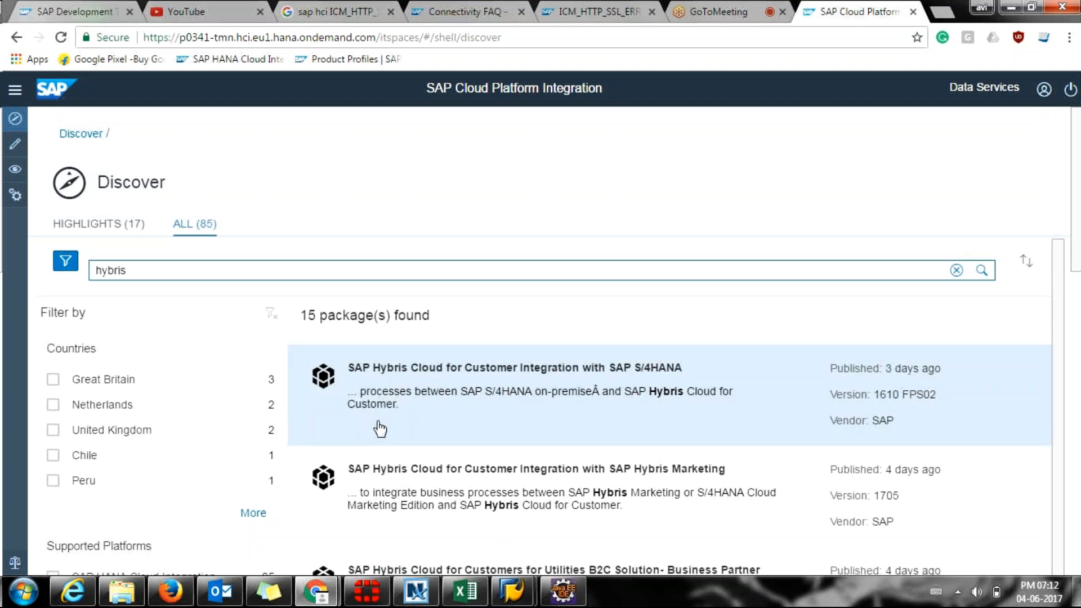
scroll(381, 431, "down", 1)
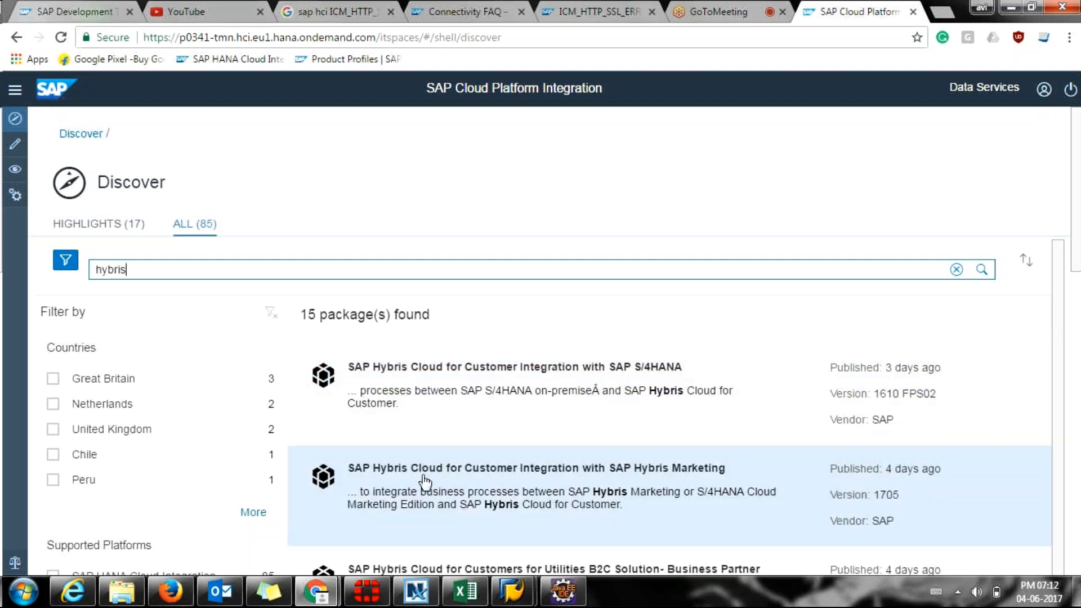
scroll(427, 483, "down", 1)
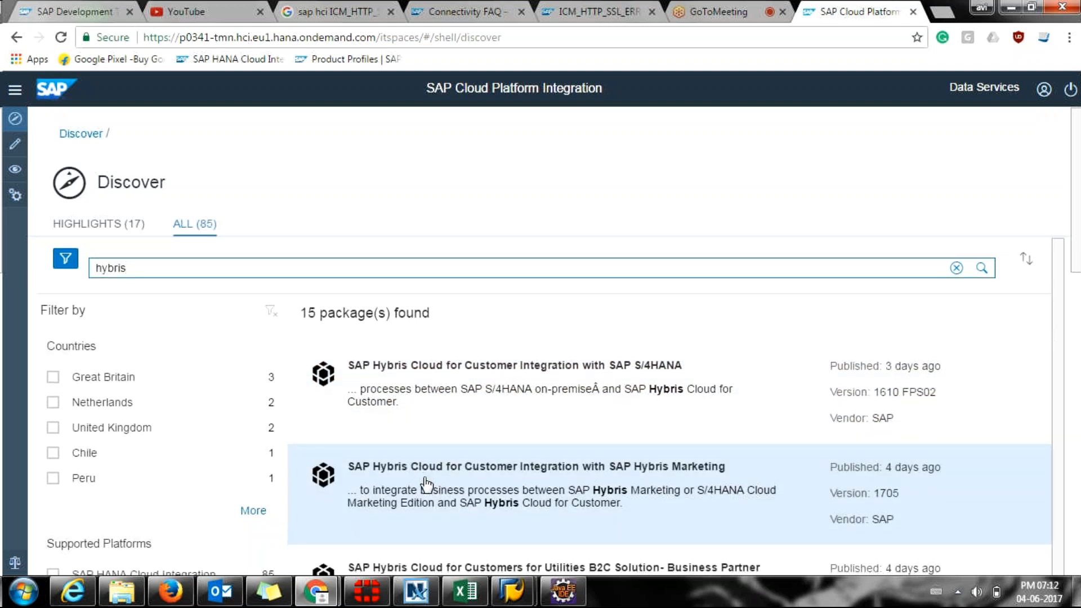
scroll(426, 484, "down", 2)
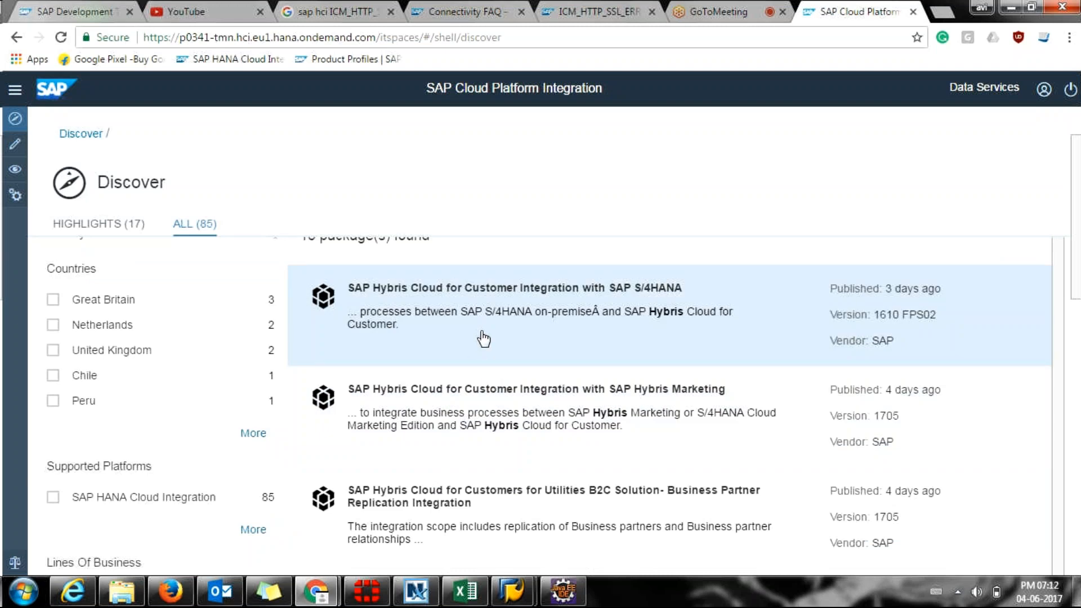
scroll(545, 380, "down", 1)
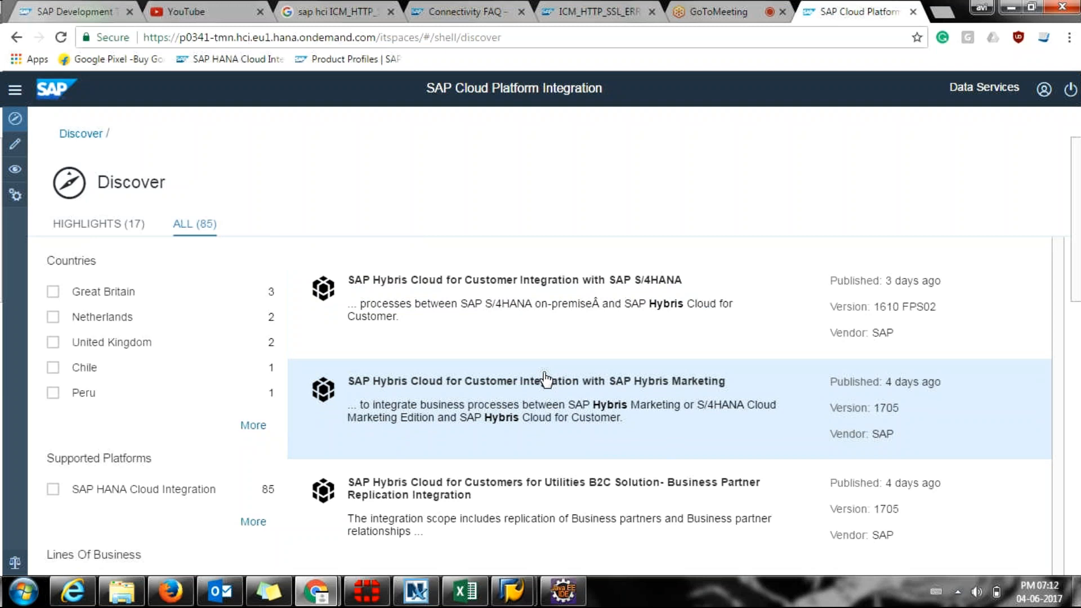
scroll(545, 380, "down", 1)
left_click(431, 315)
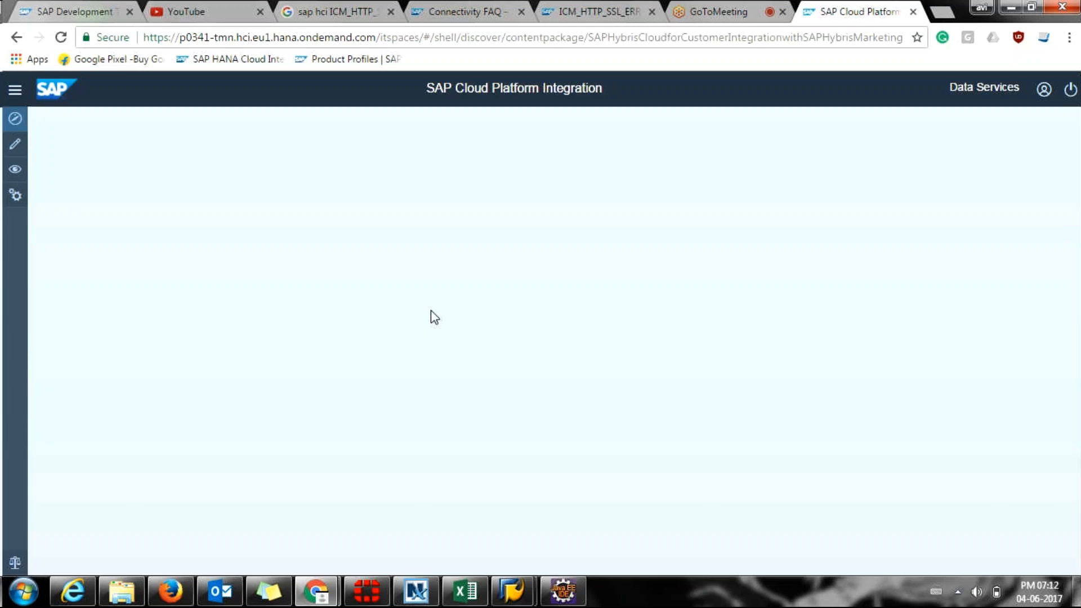
Review the Hybris Marketing package's Editable mode and copy the package into the workspace.
left_click_drag(464, 256, 533, 262)
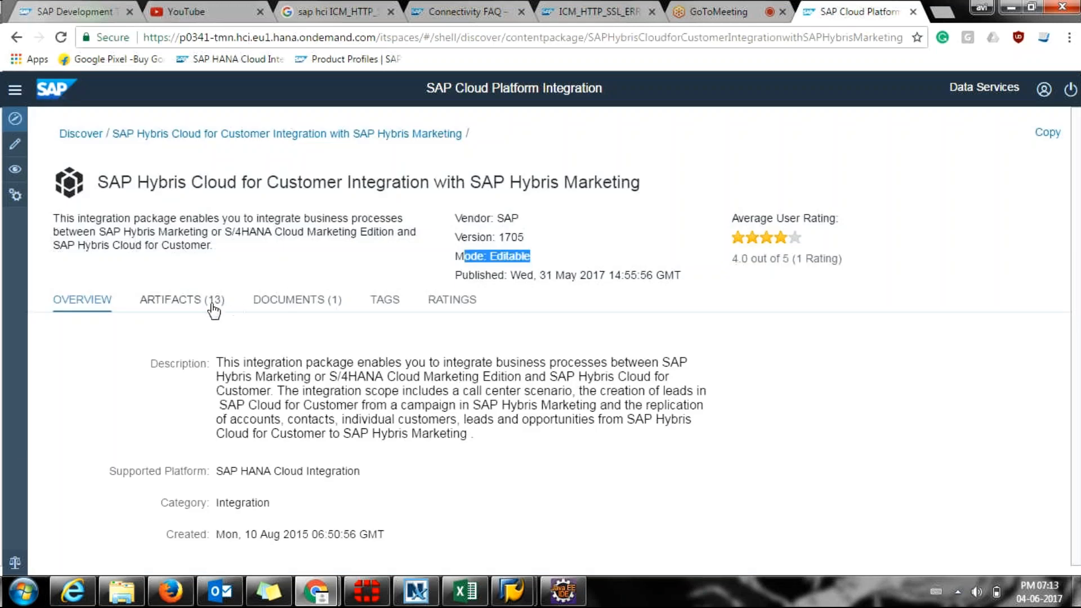
left_click(76, 302)
left_click(1043, 136)
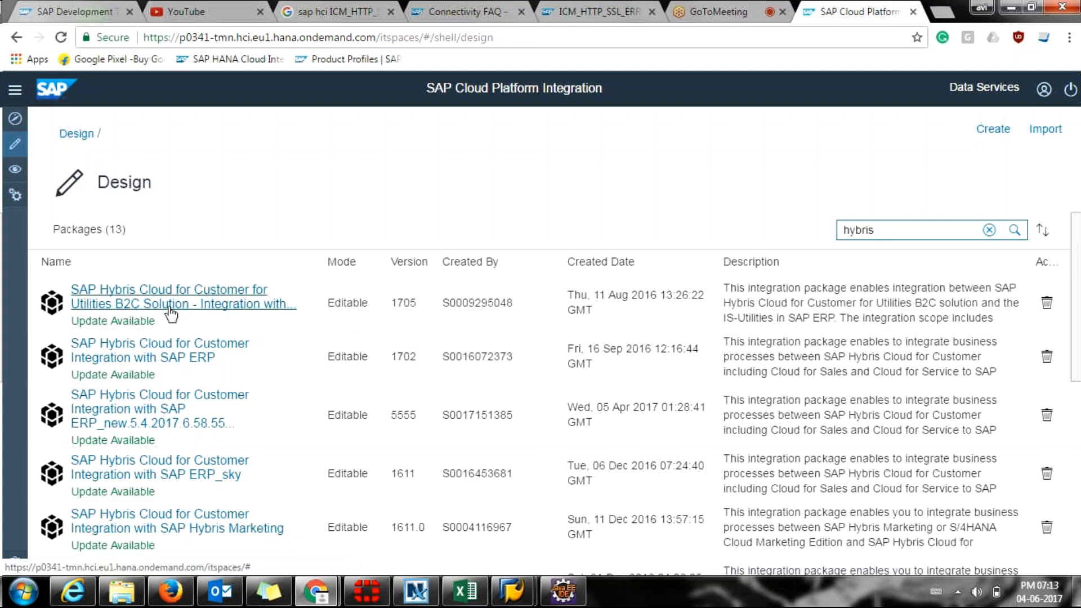
scroll(168, 315, "down", 1)
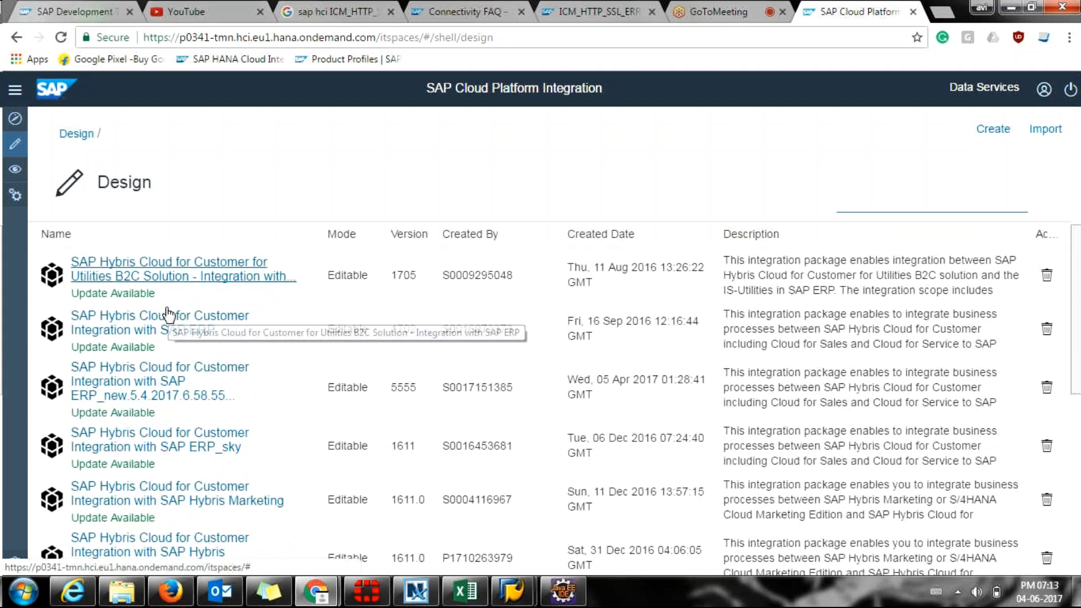
scroll(168, 314, "down", 5)
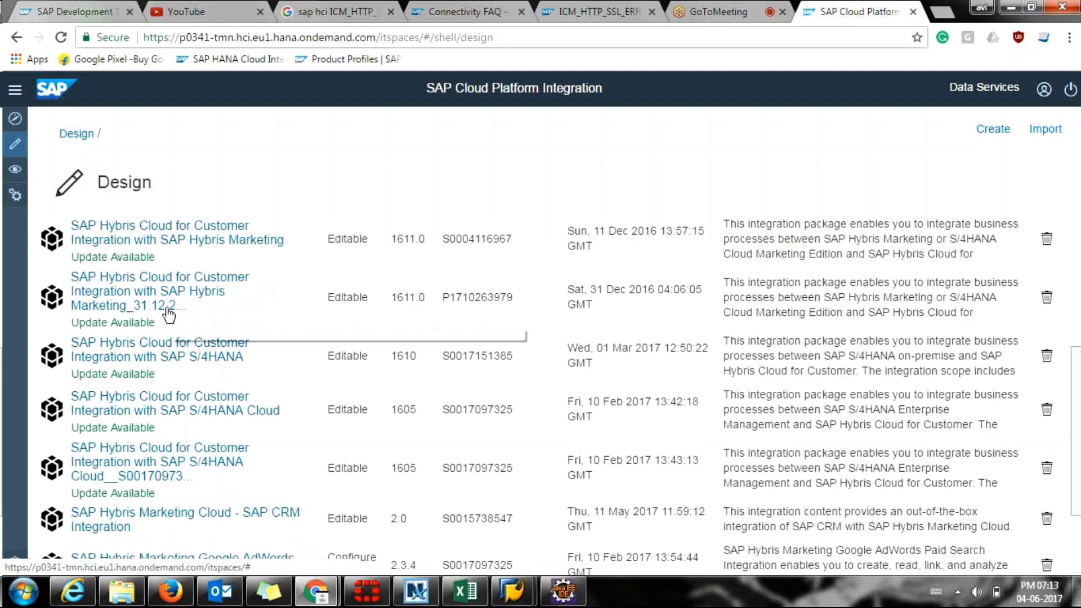
scroll(168, 315, "down", 2)
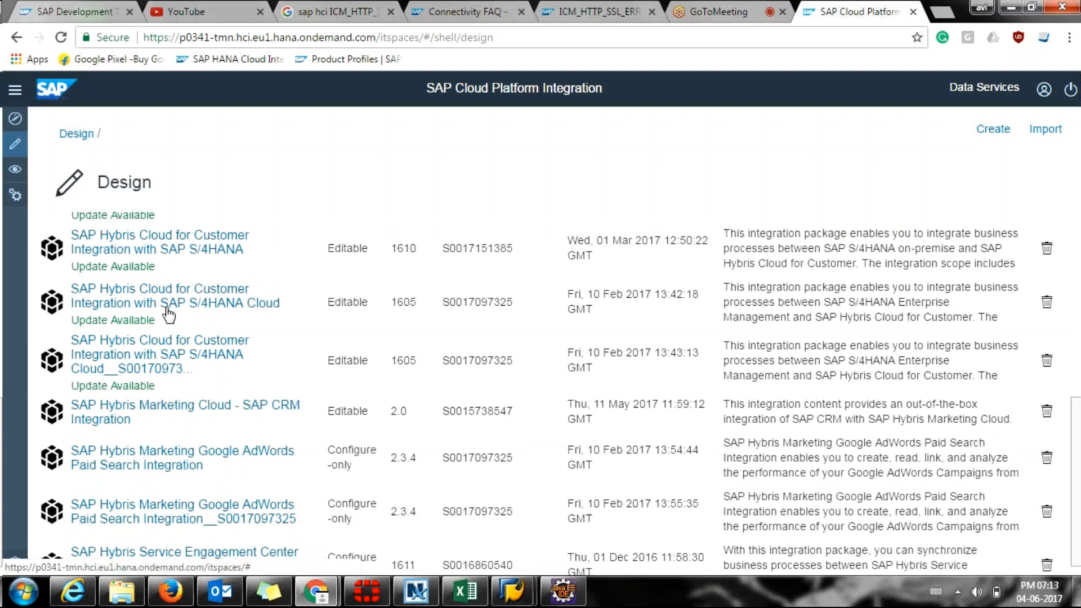
scroll(168, 314, "down", 1)
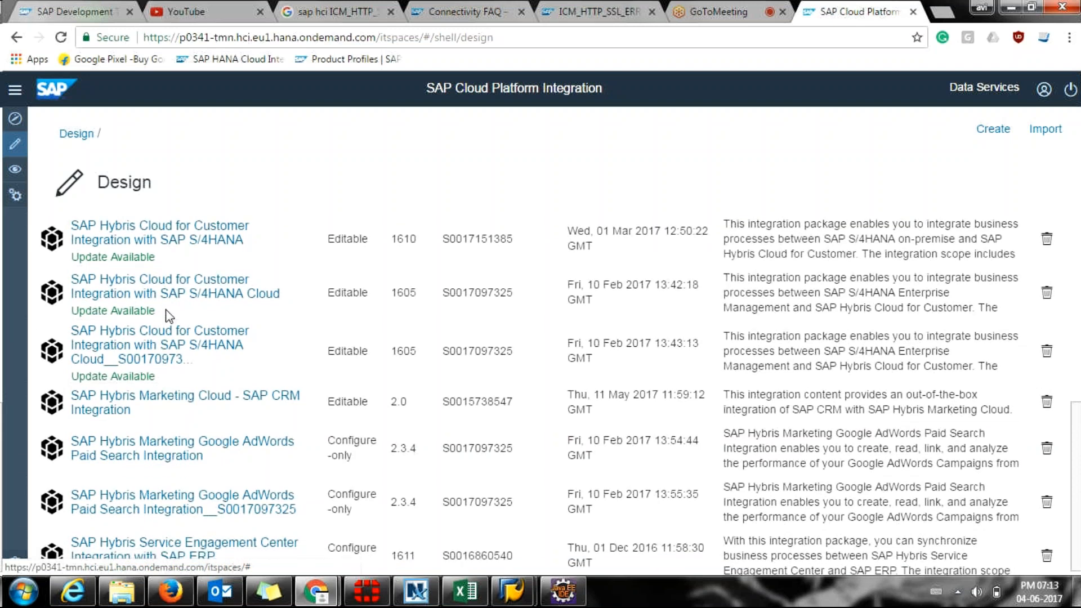
scroll(168, 314, "down", 1)
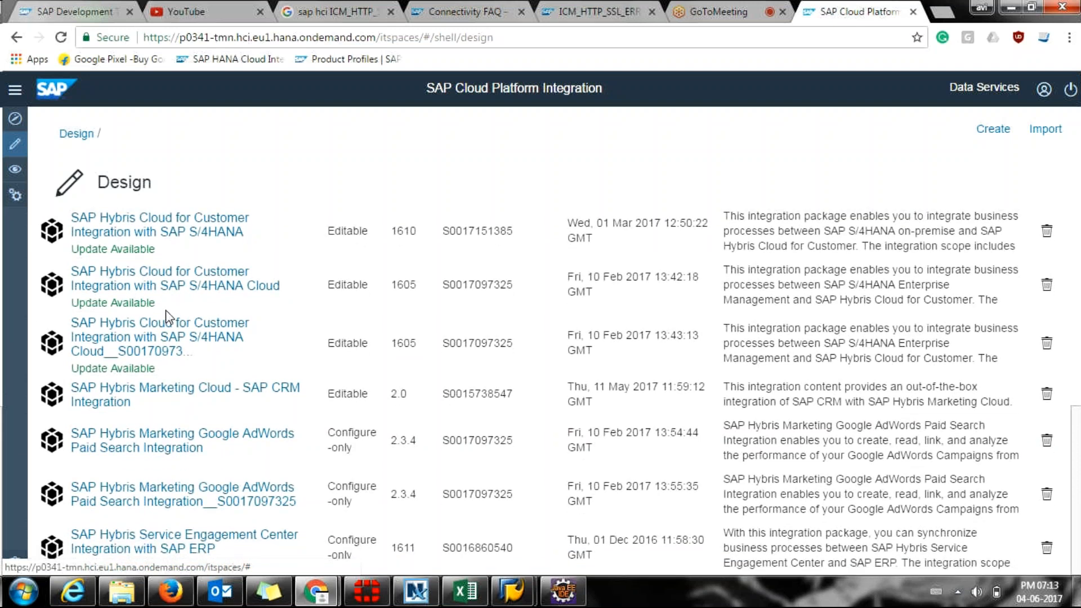
scroll(164, 314, "up", 10)
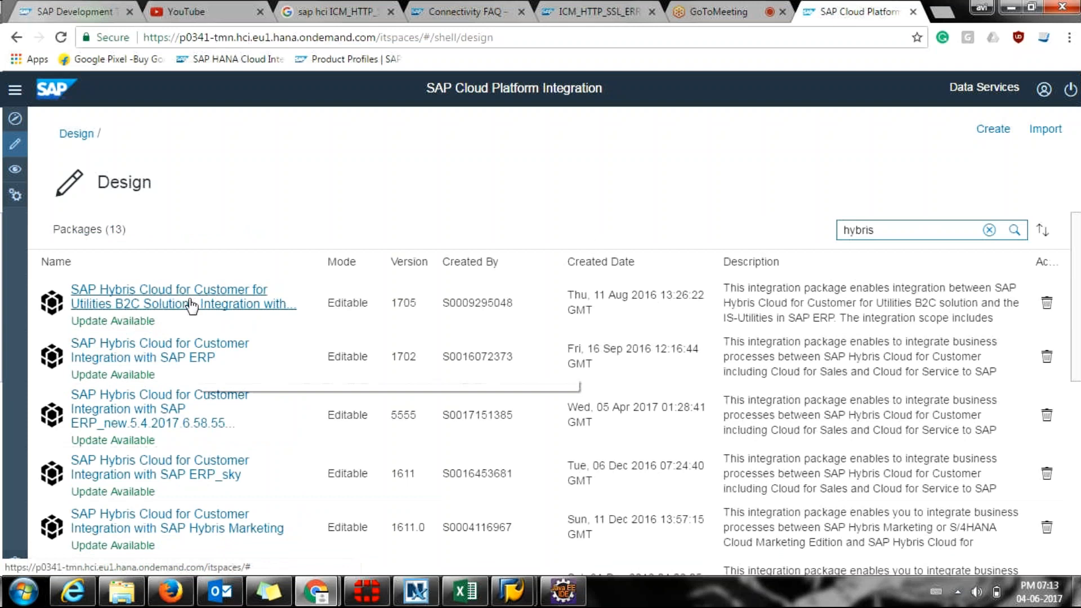
scroll(192, 307, "down", 3)
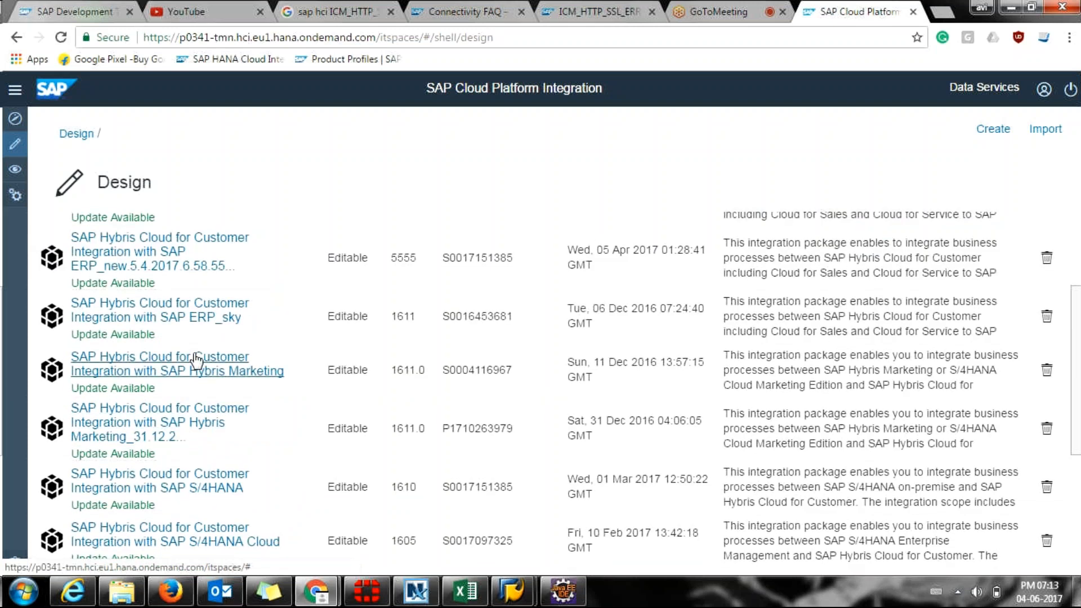
scroll(195, 360, "up", 3)
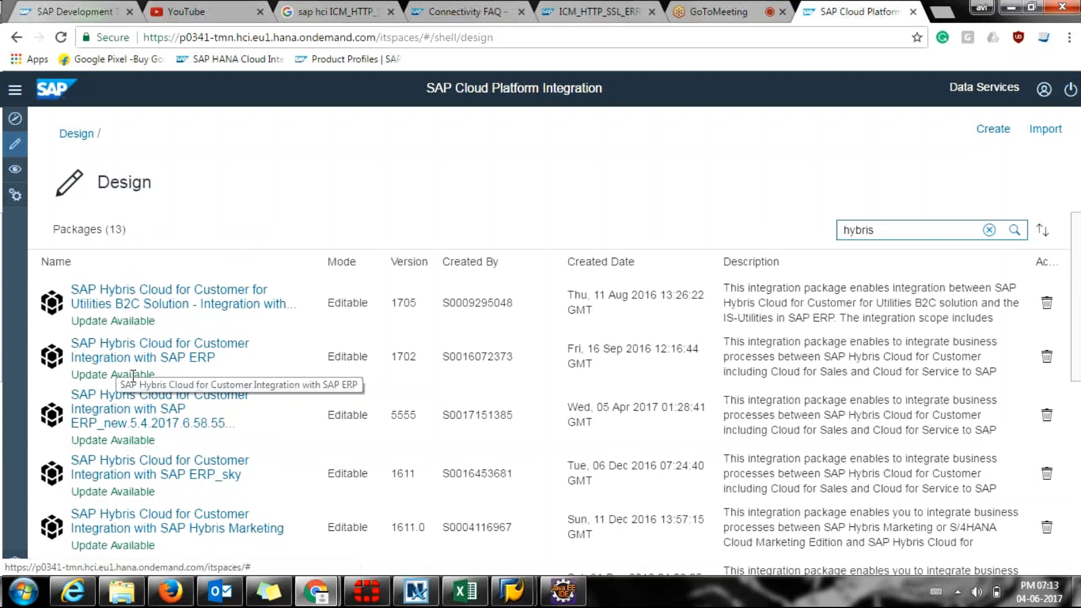
Open the SAP Hybris Cloud for Customer Integration with SAP ERP_new.5.4.2017.6.58.5555 package and scan its overview.
left_click(130, 407)
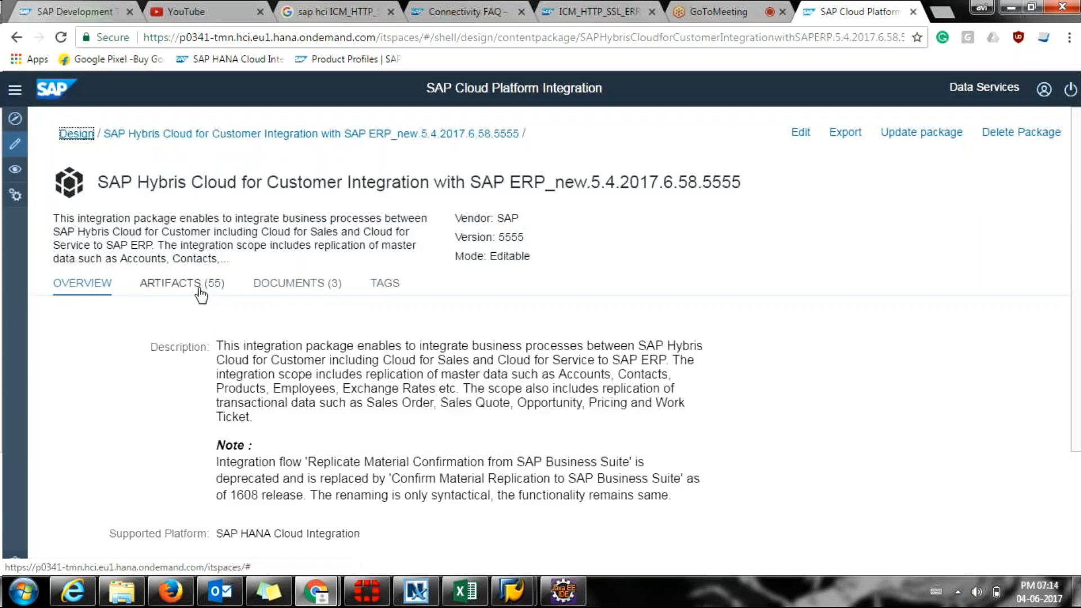
scroll(201, 294, "down", 1)
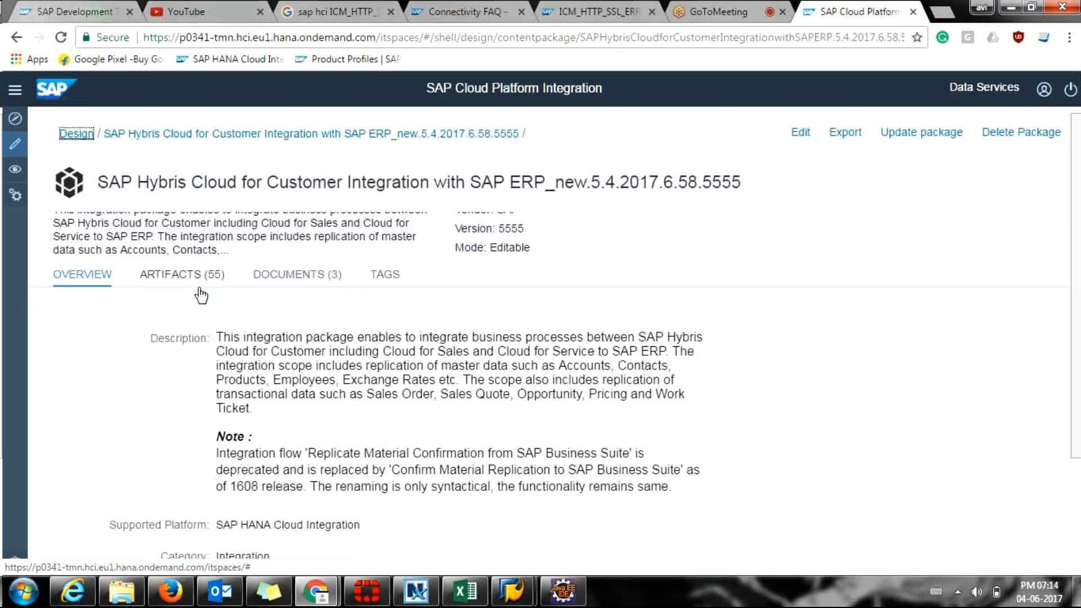
scroll(201, 294, "down", 1)
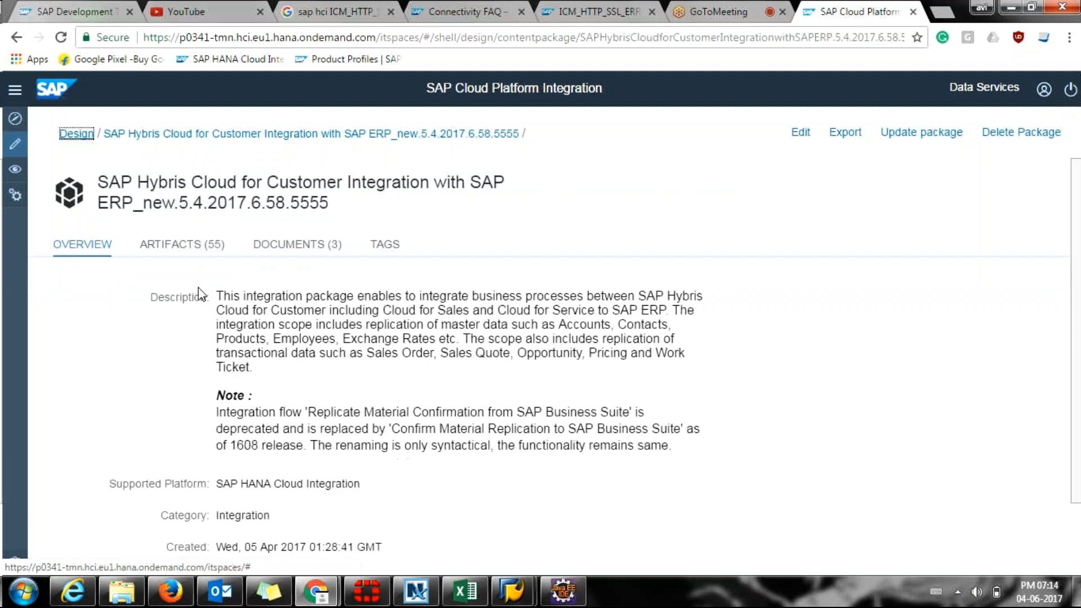
scroll(198, 289, "up", 1)
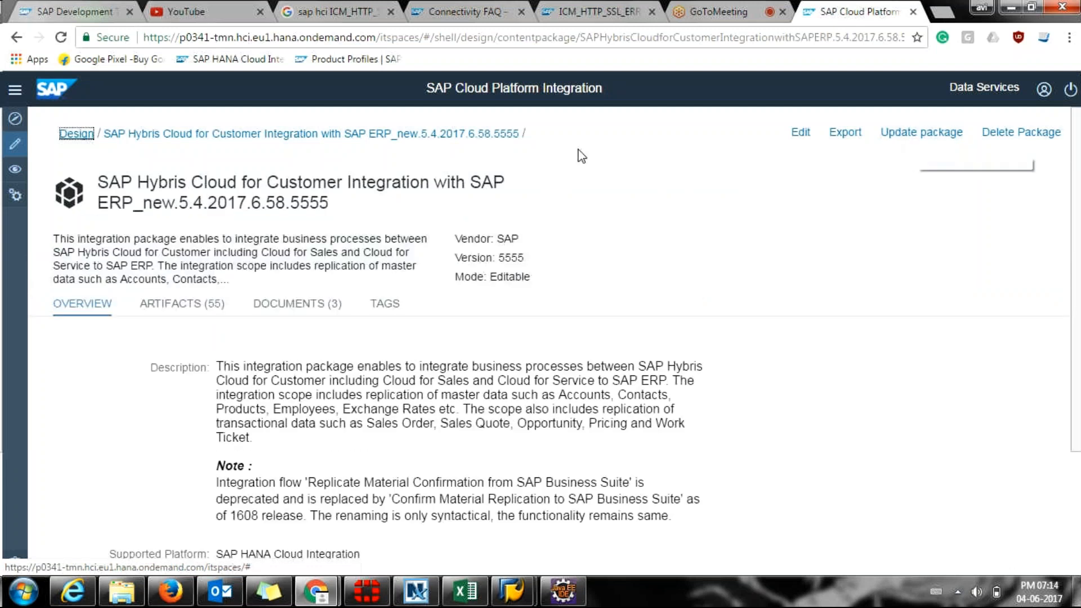
List the package's 55 artifacts and highlight the 5.4.2017 date in the package name.
left_click(208, 304)
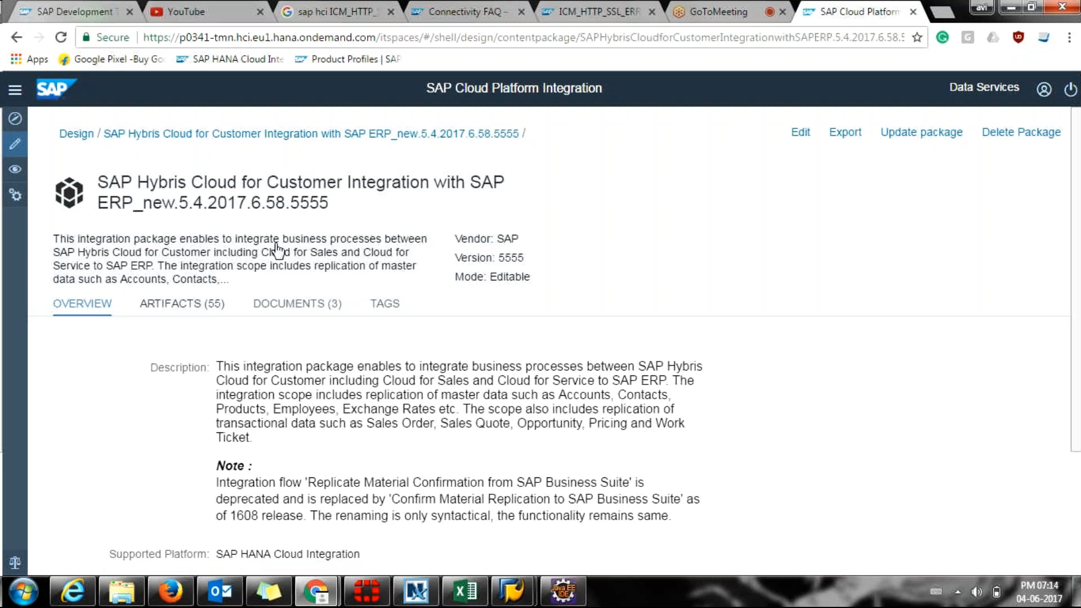
left_click(181, 304)
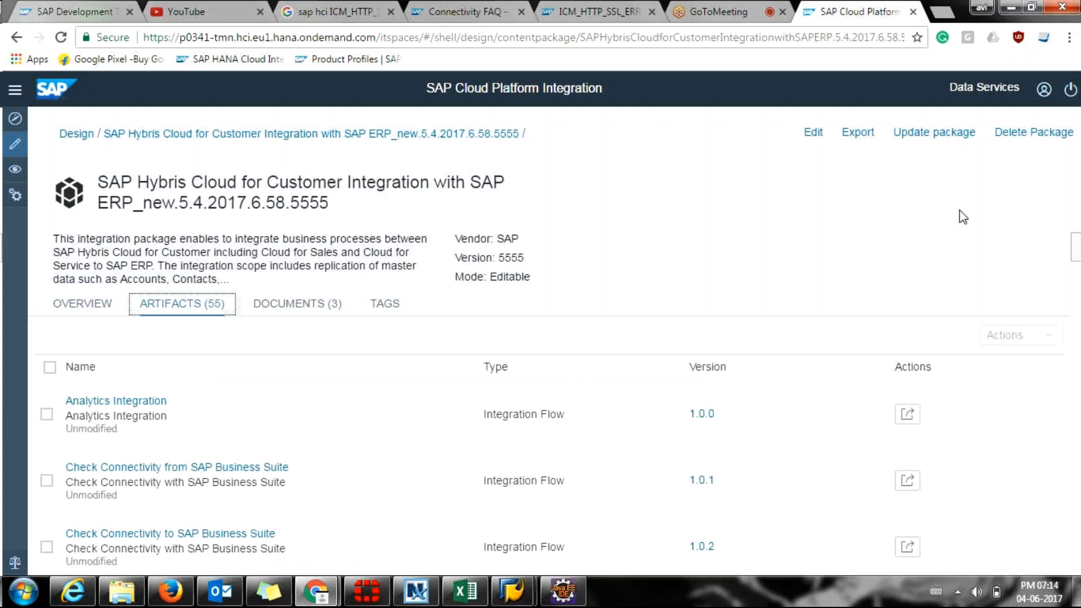
scroll(273, 391, "down", 1)
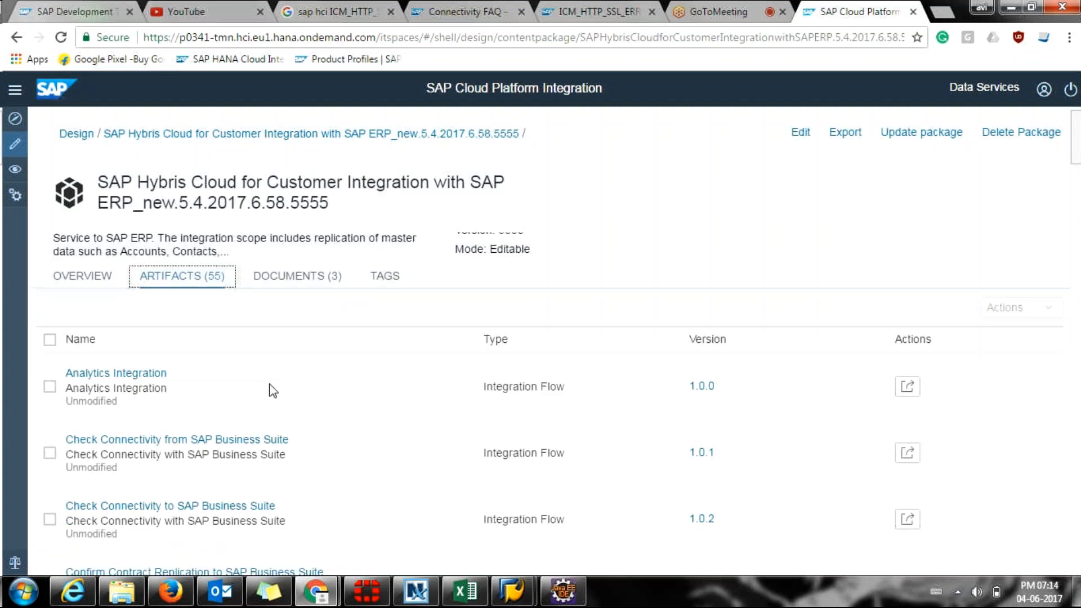
scroll(274, 391, "down", 2)
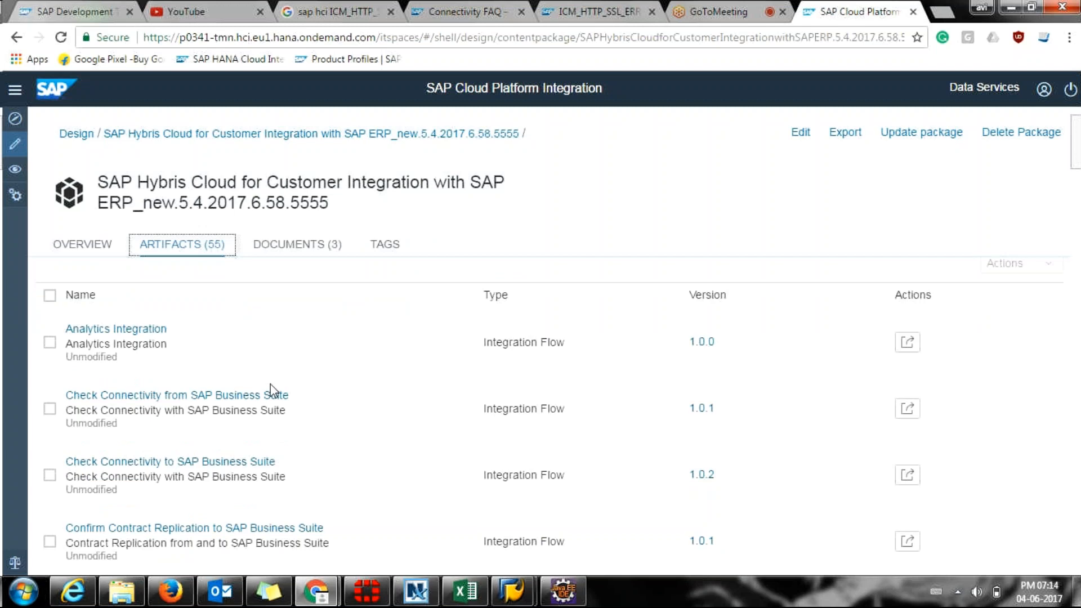
scroll(273, 391, "up", 3)
left_click_drag(179, 203, 247, 202)
scroll(885, 165, "down", 1)
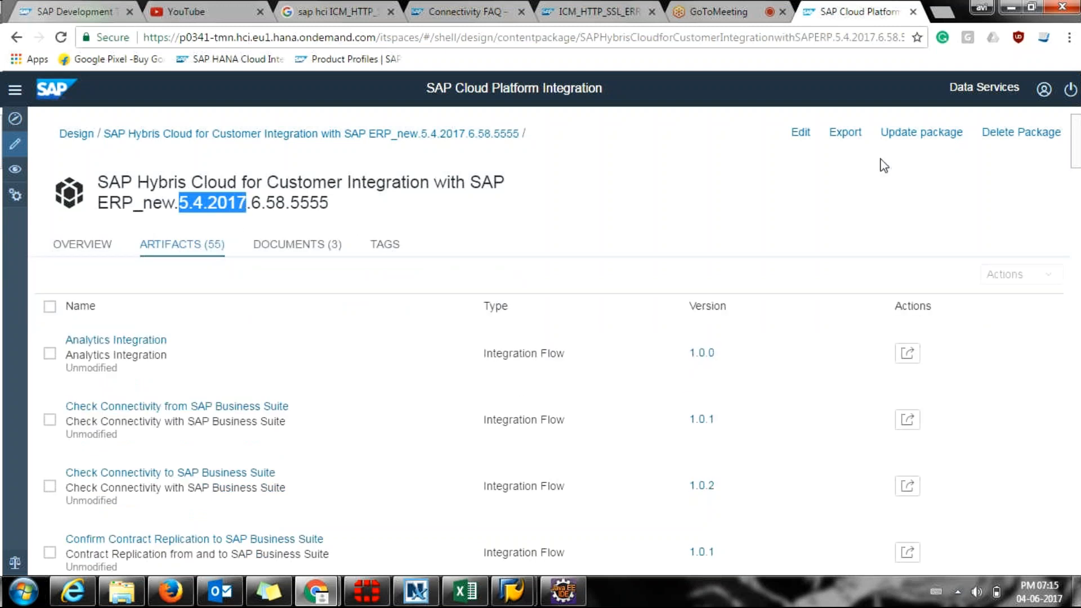
scroll(884, 165, "up", 1)
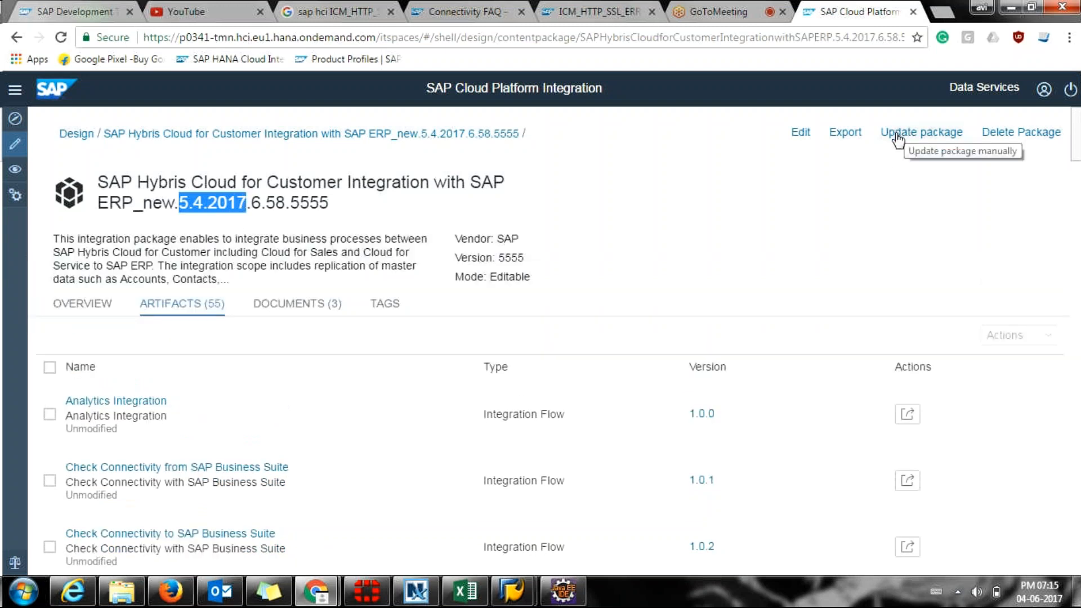
Update the ERP_new package to version 1705, confirming in the Update Content Package dialog.
left_click(901, 134)
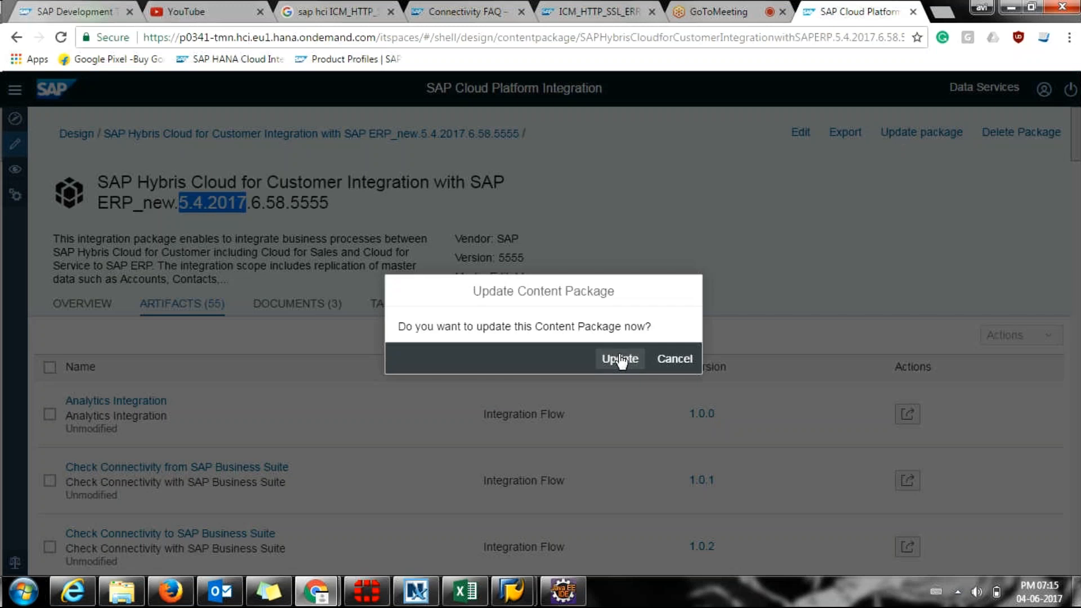
left_click(620, 359)
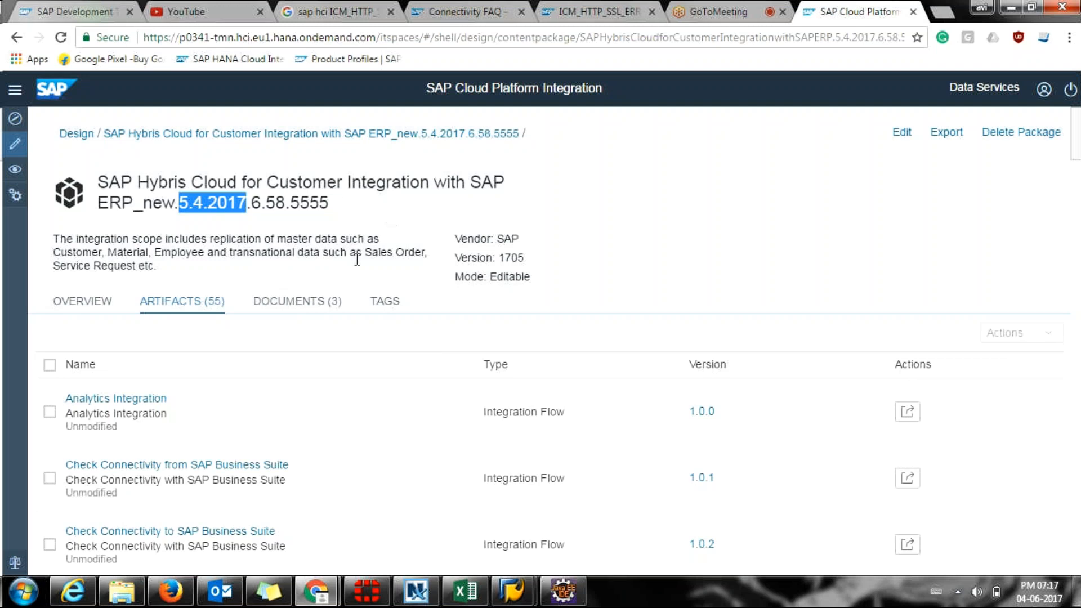
scroll(372, 309, "down", 1)
scroll(371, 312, "down", 1)
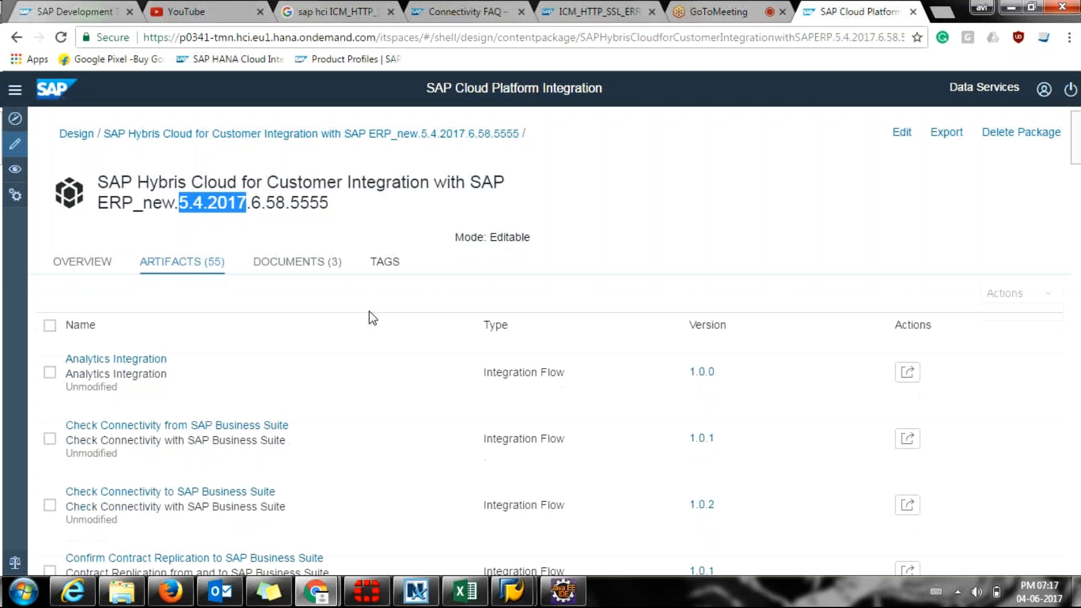
scroll(372, 318, "down", 5)
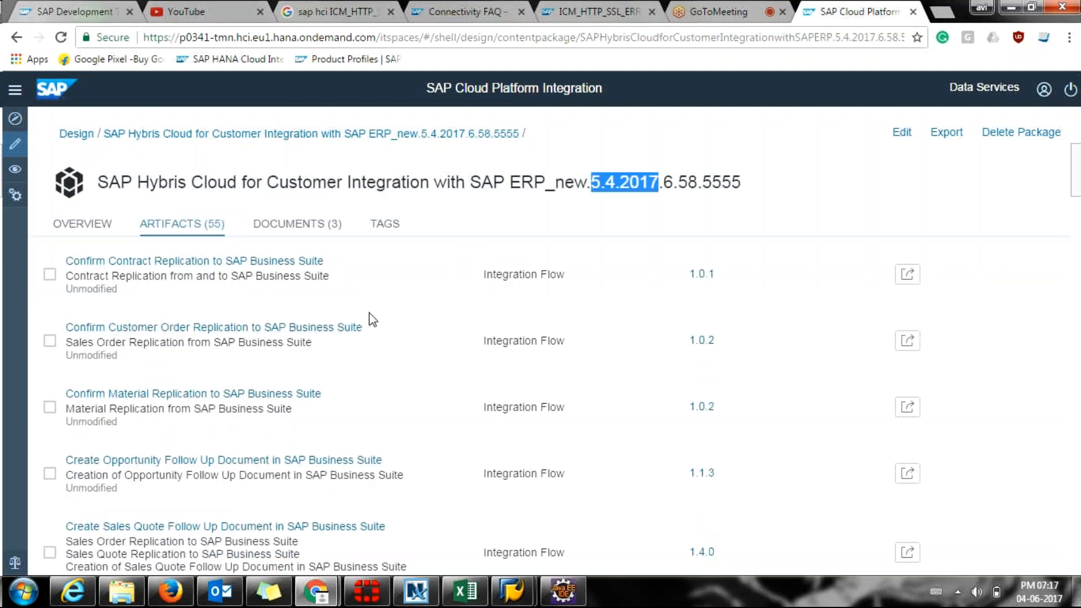
scroll(371, 318, "down", 1)
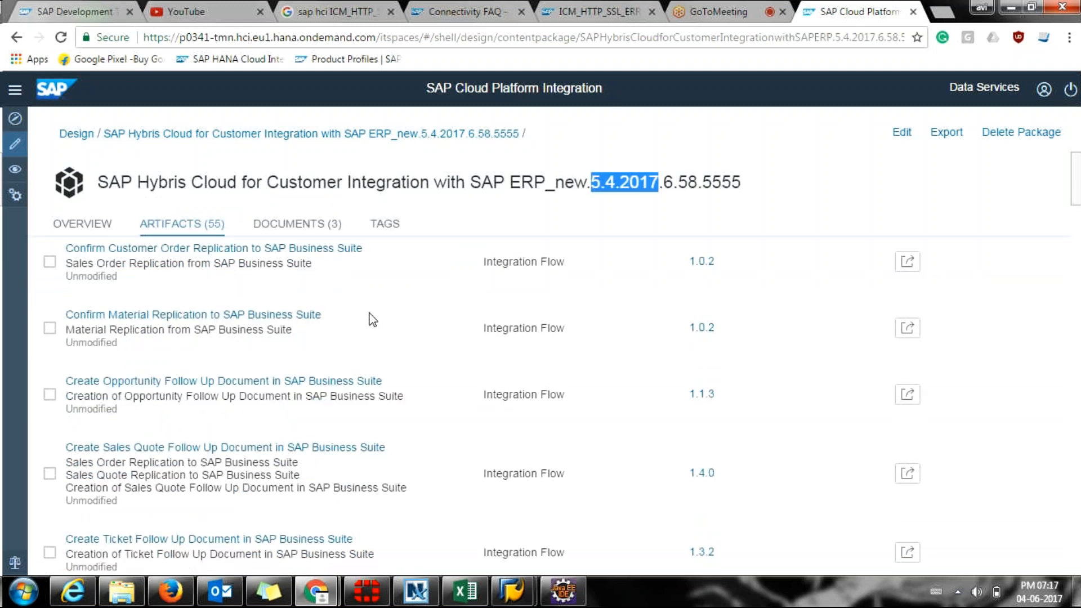
scroll(372, 319, "up", 1)
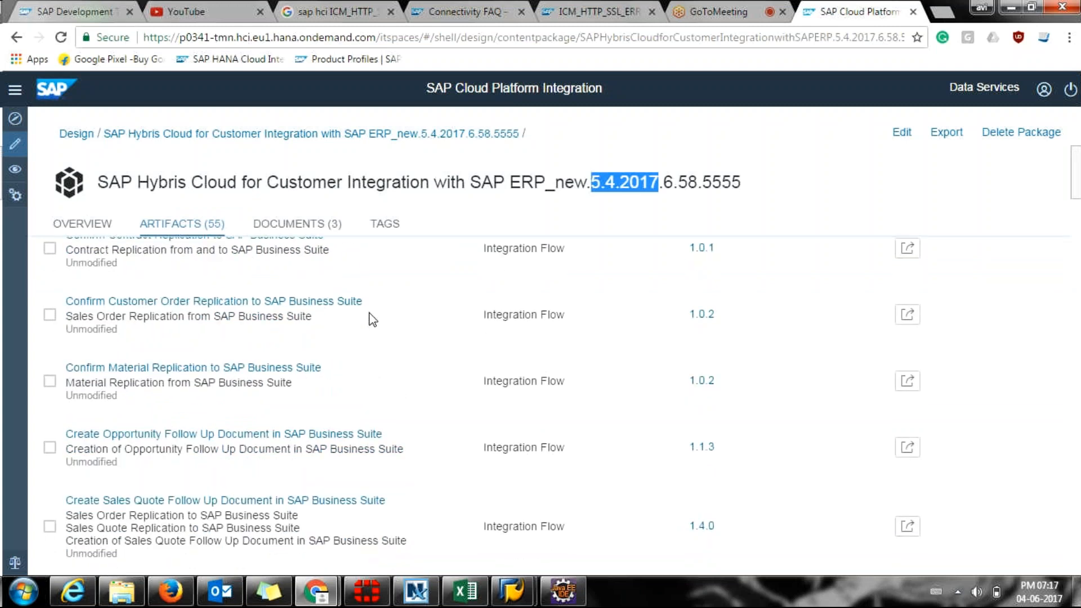
scroll(372, 319, "up", 1)
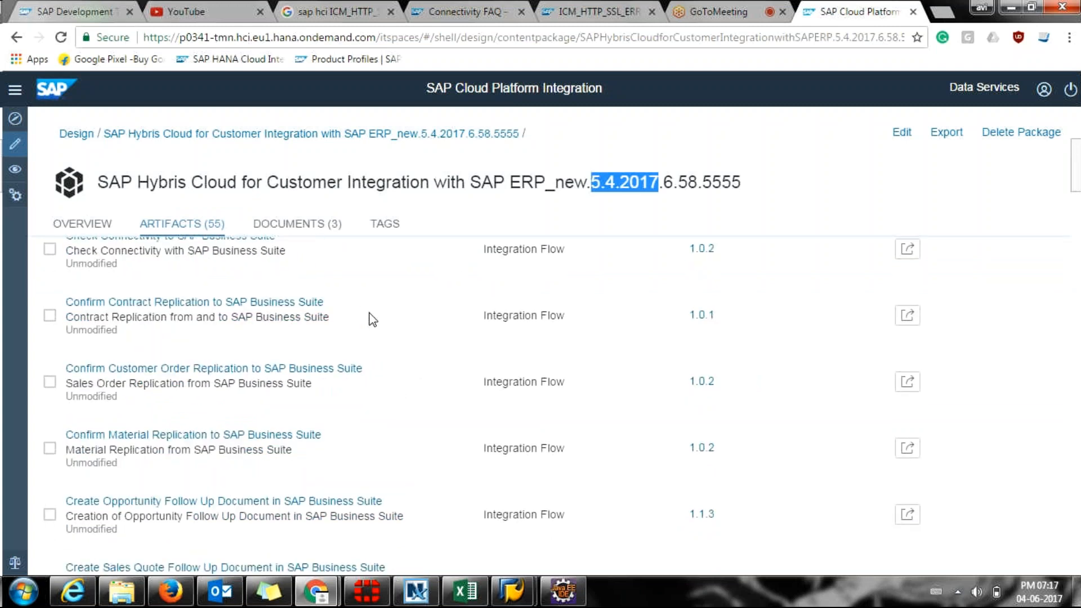
scroll(372, 320, "up", 3)
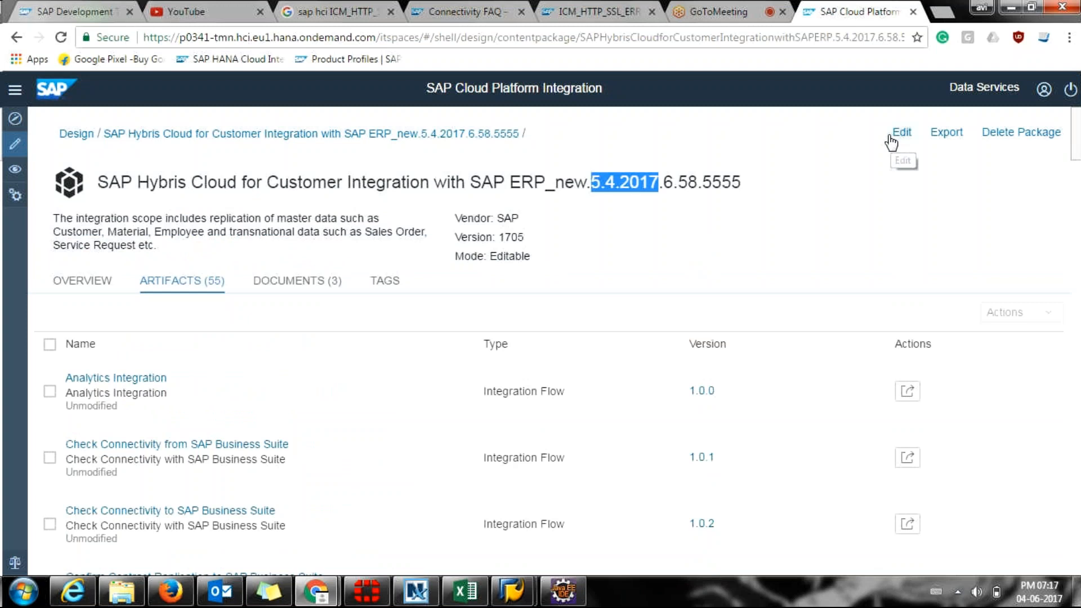
Open the Analytics Integration flow's Edit prompt and highlight the warning that editing stops further updates.
left_click(895, 136)
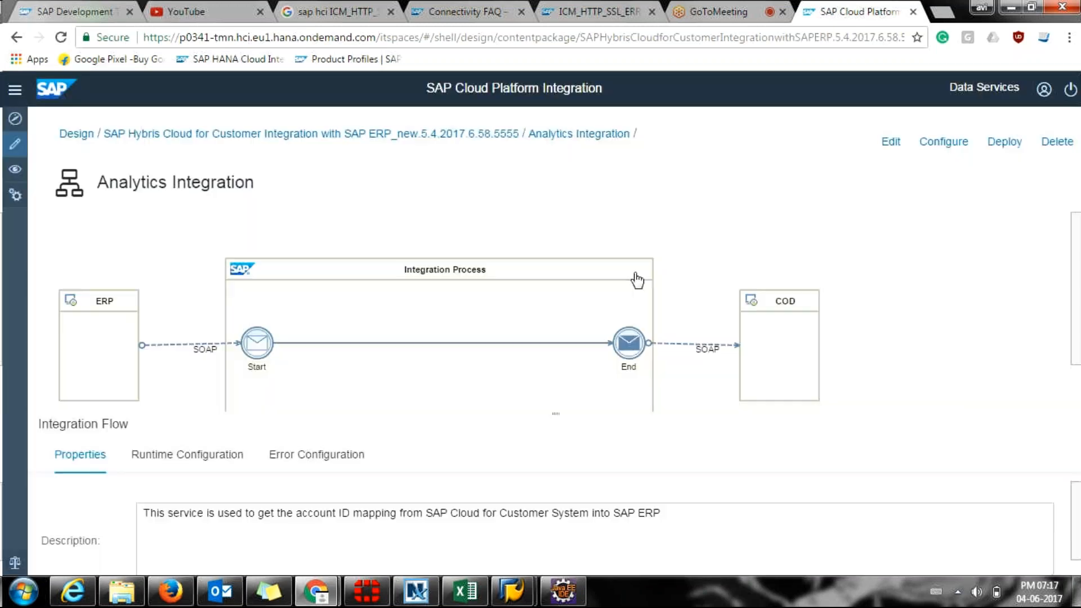
left_click(893, 146)
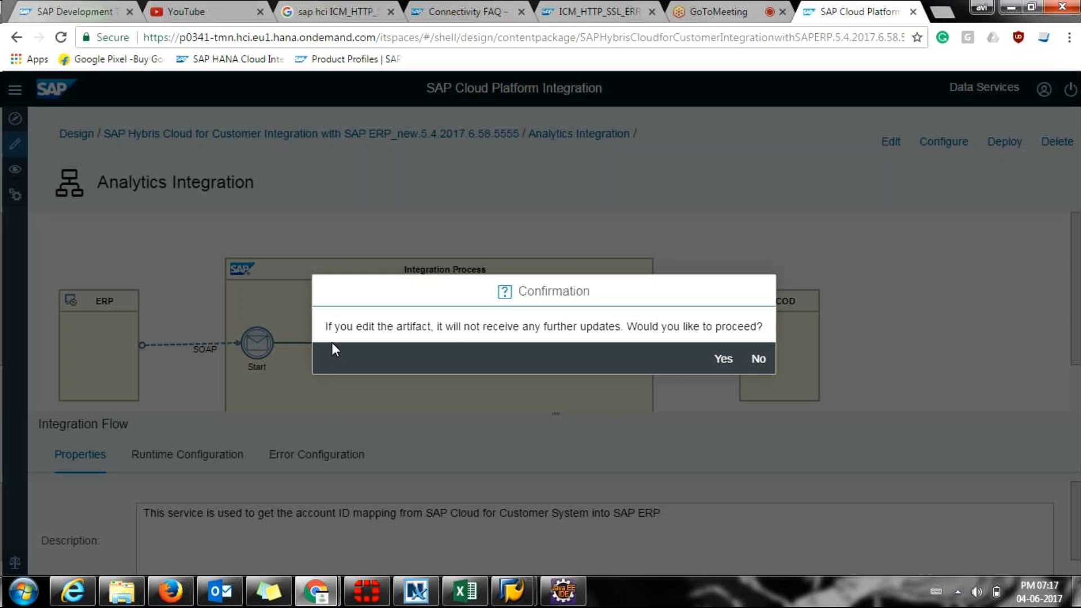
left_click_drag(330, 337, 430, 324)
left_click(431, 323)
left_click_drag(607, 327, 326, 326)
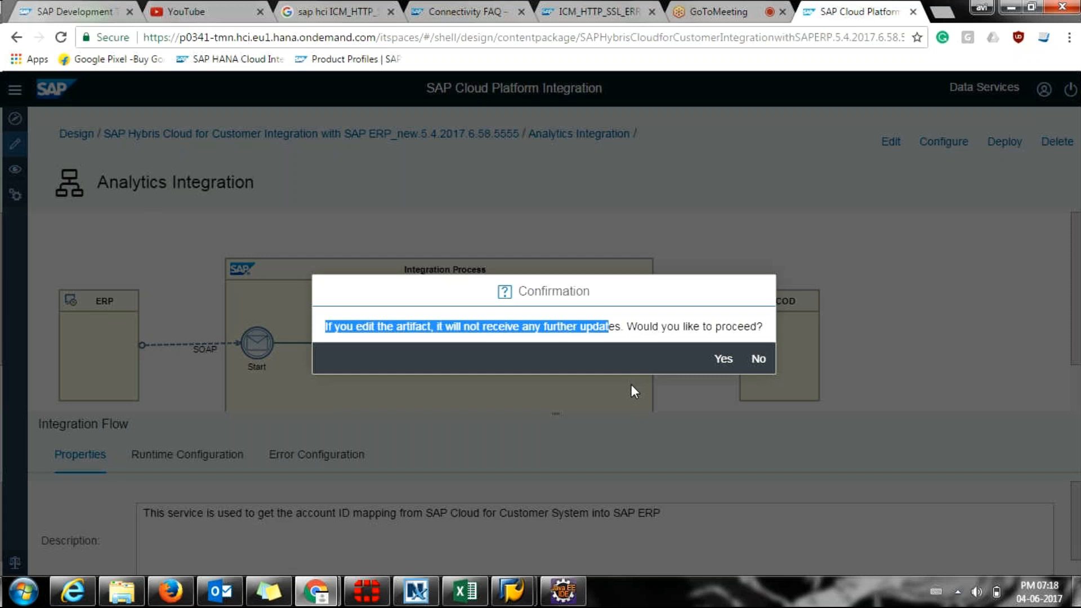
Decline editing the Analytics Integration flow and scroll through its diagram.
left_click(760, 361)
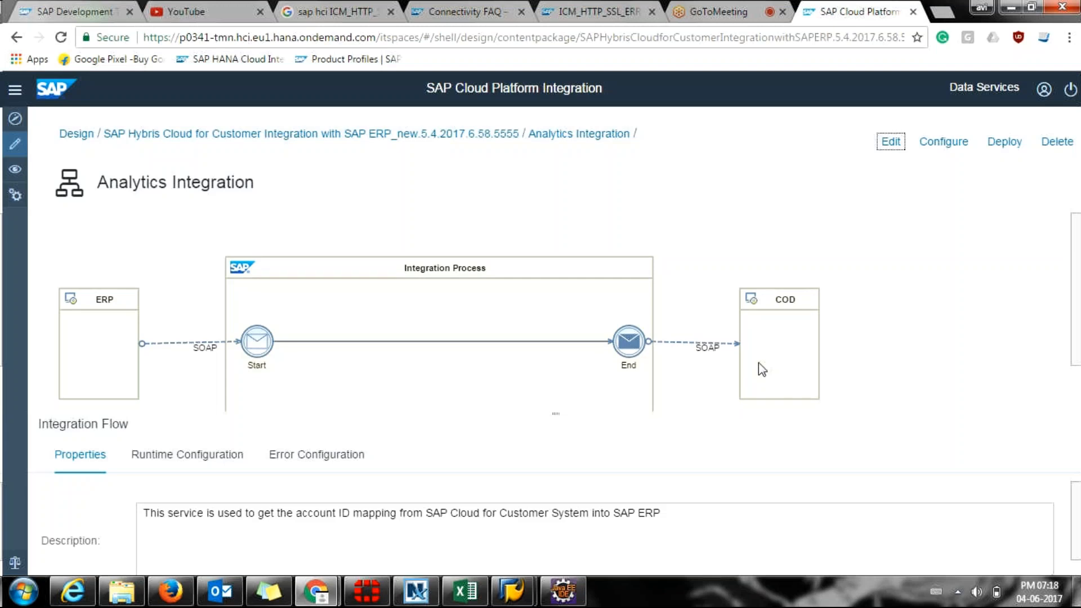
scroll(761, 369, "down", 1)
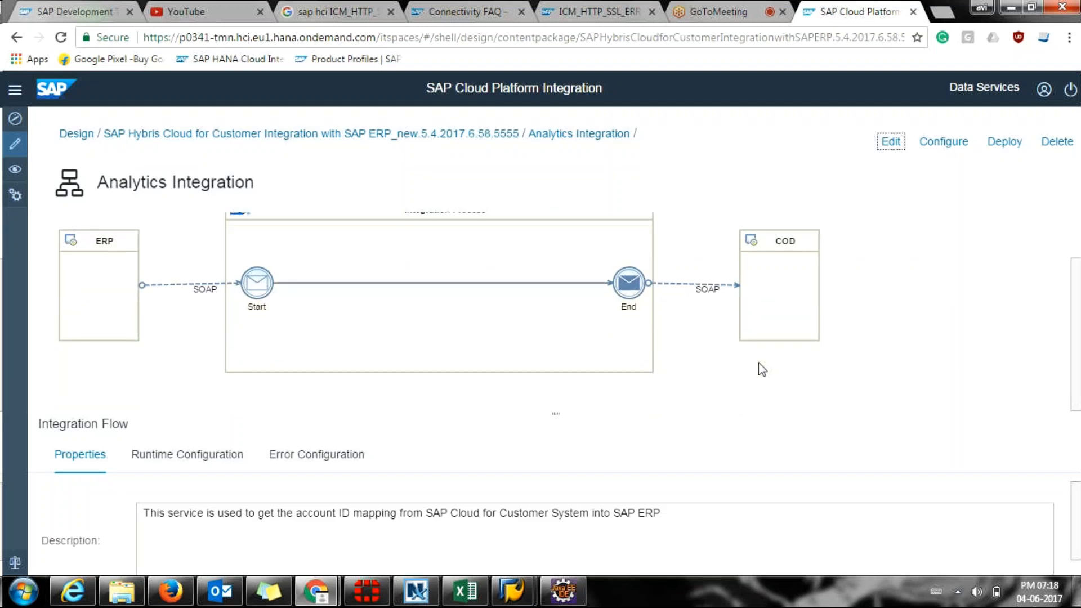
scroll(762, 370, "up", 1)
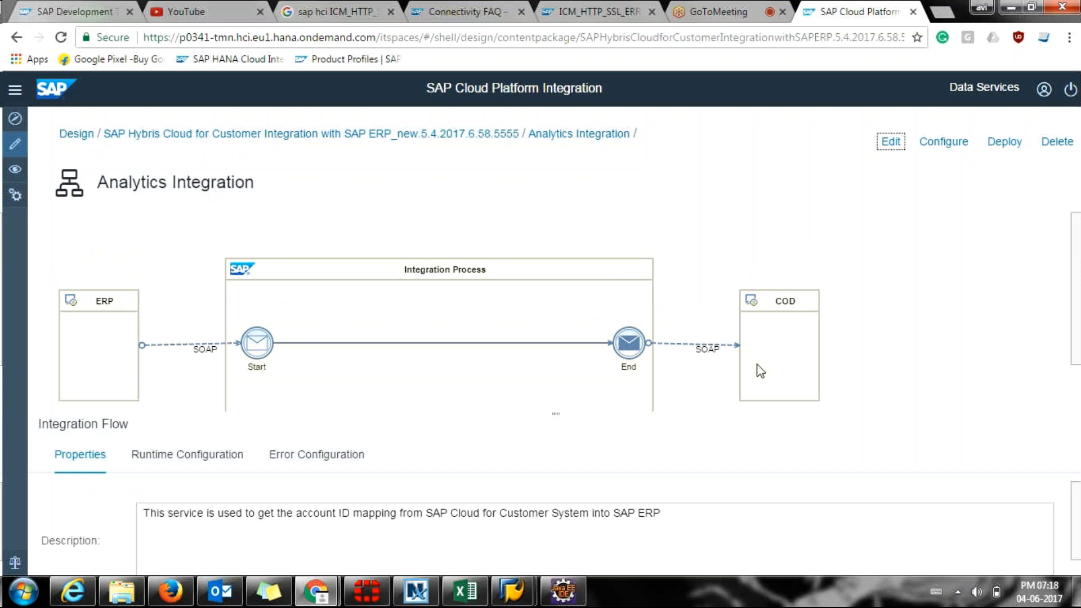
scroll(760, 370, "down", 1)
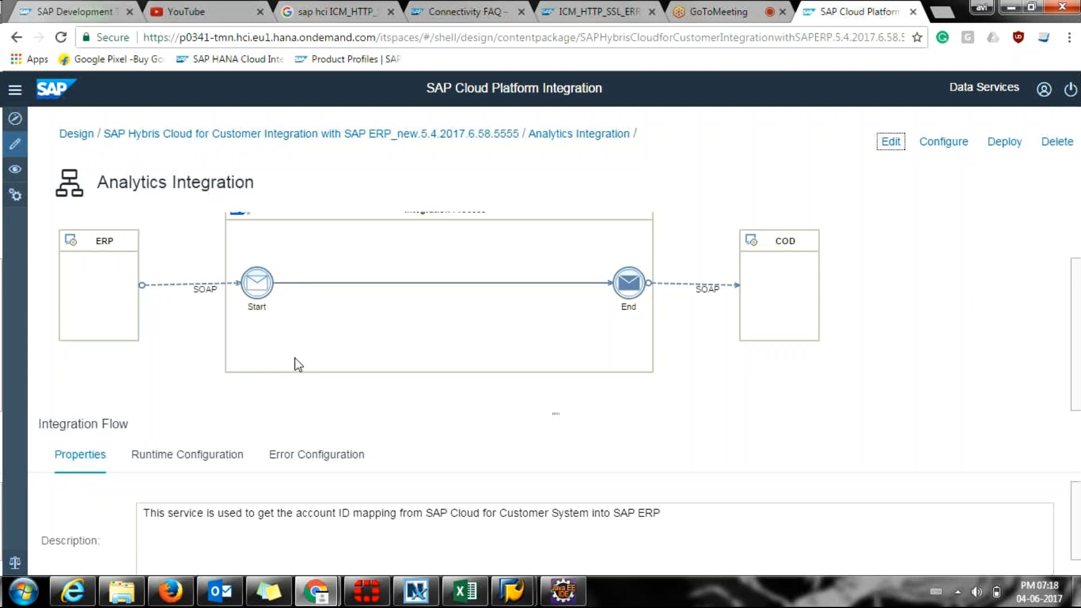
scroll(297, 364, "up", 2)
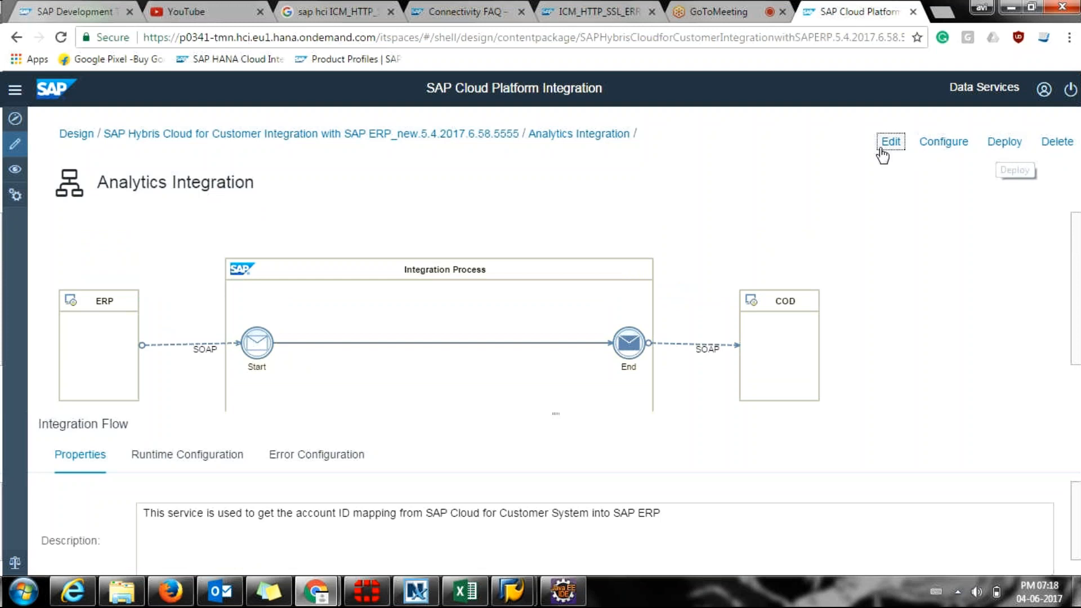
Deploy the flow, acknowledge the deployment message, and select the ERP SOAP sender channel.
left_click(1004, 147)
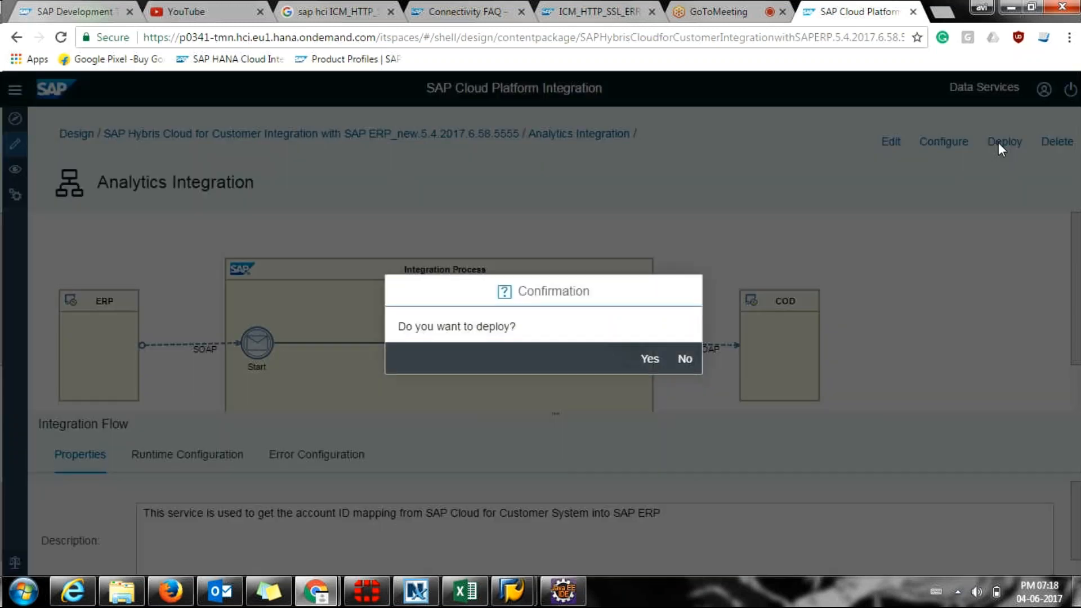
left_click(648, 360)
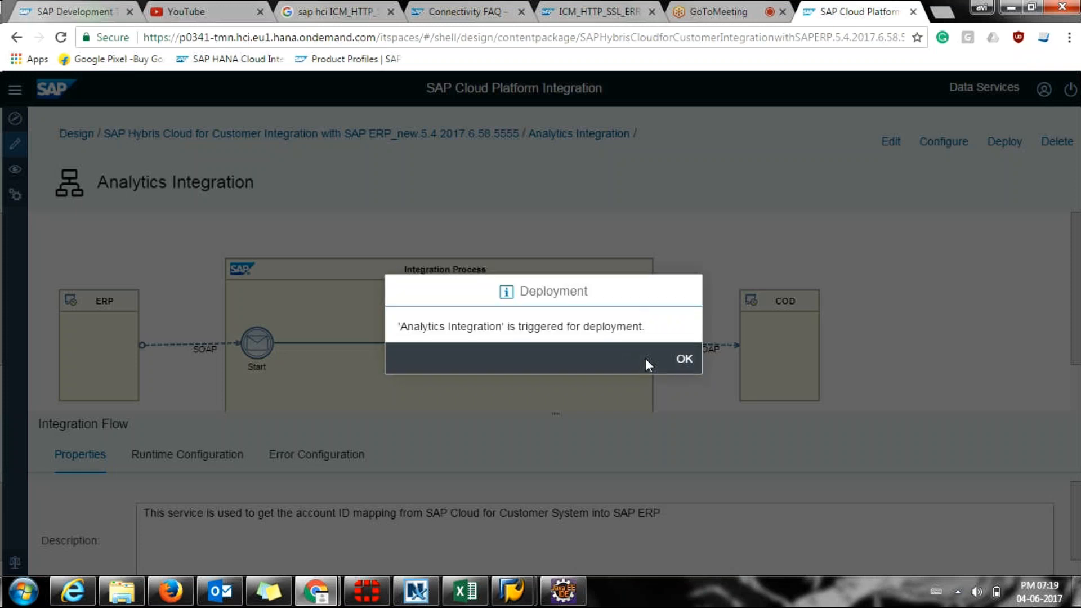
left_click(690, 365)
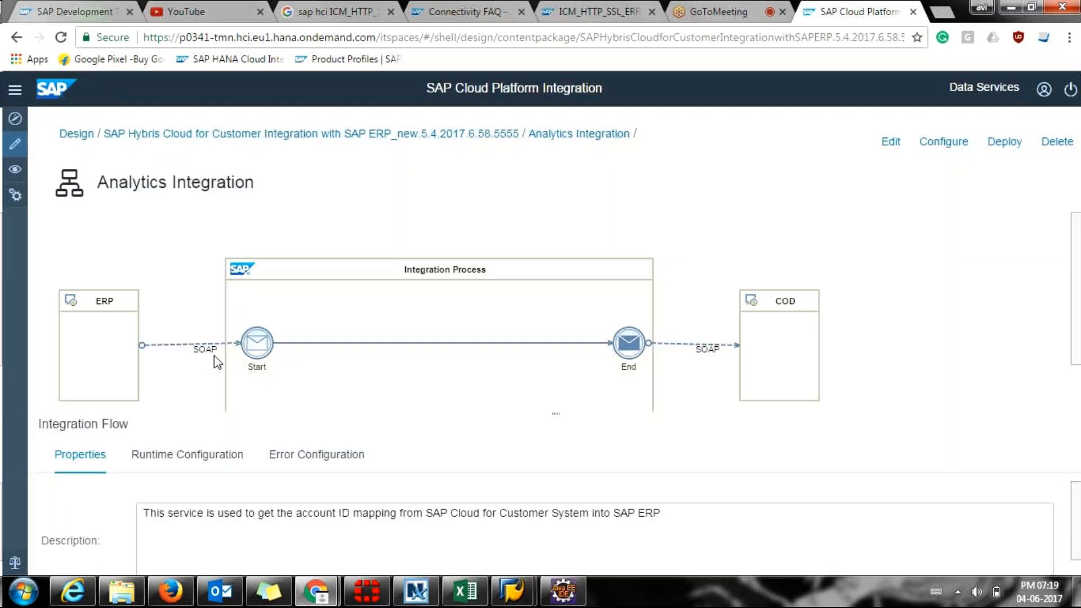
left_click(178, 348)
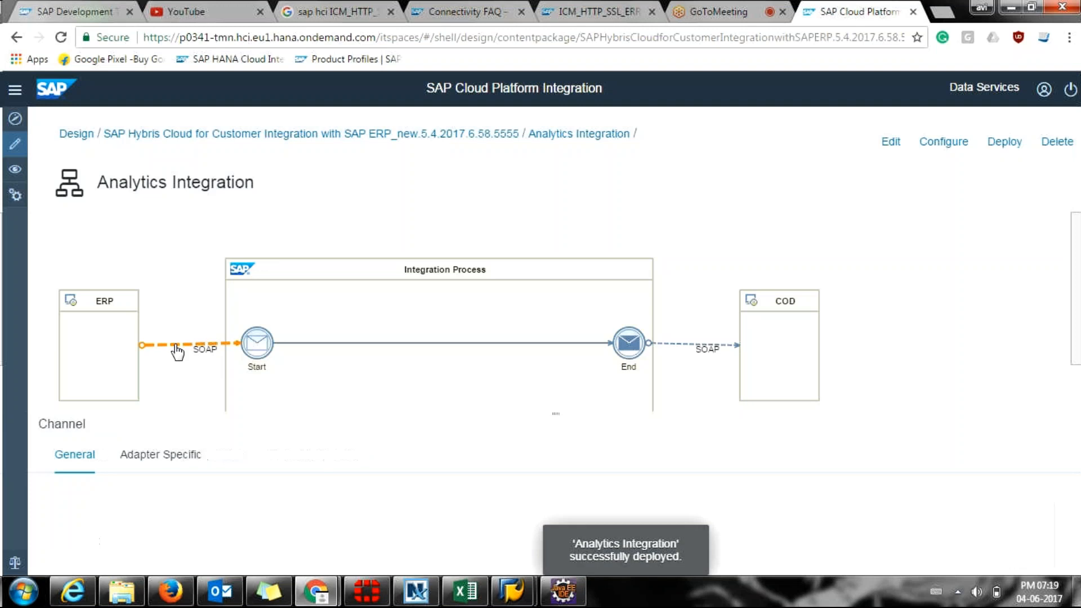
Open the flow's Configure dialog and review the sender address /COD/ERP/queryidmapping and available senders.
left_click(177, 469)
left_click(933, 145)
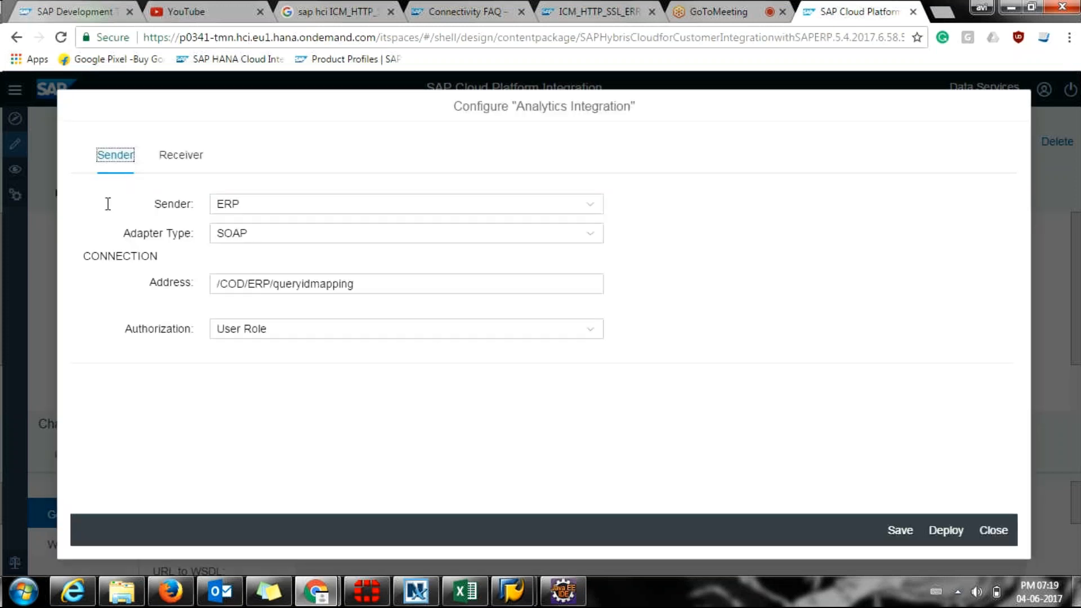
left_click(375, 284)
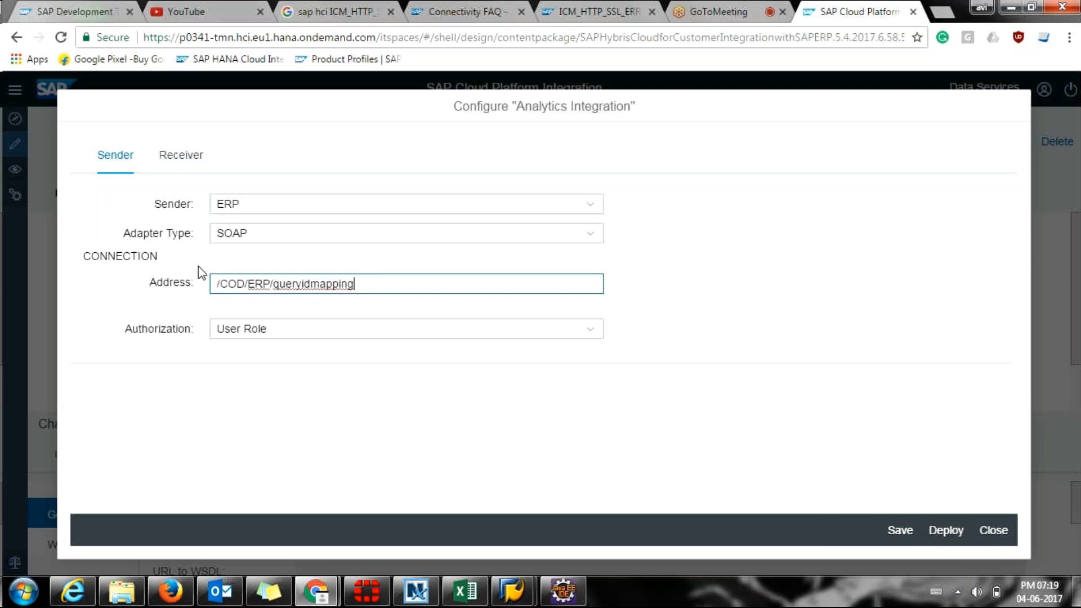
left_click(168, 162)
left_click(101, 161)
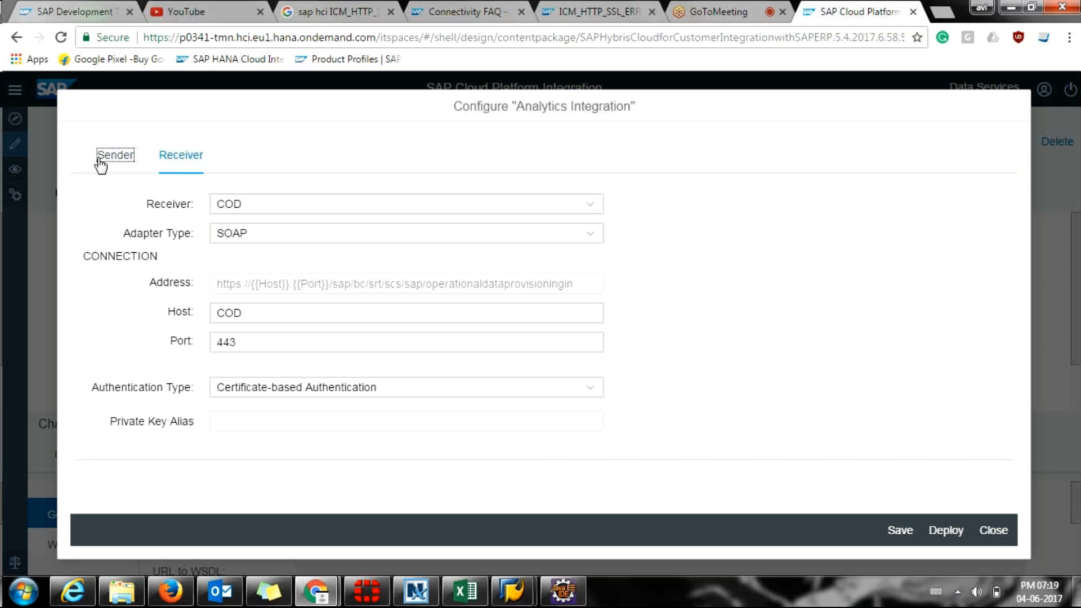
left_click(286, 213)
left_click(285, 212)
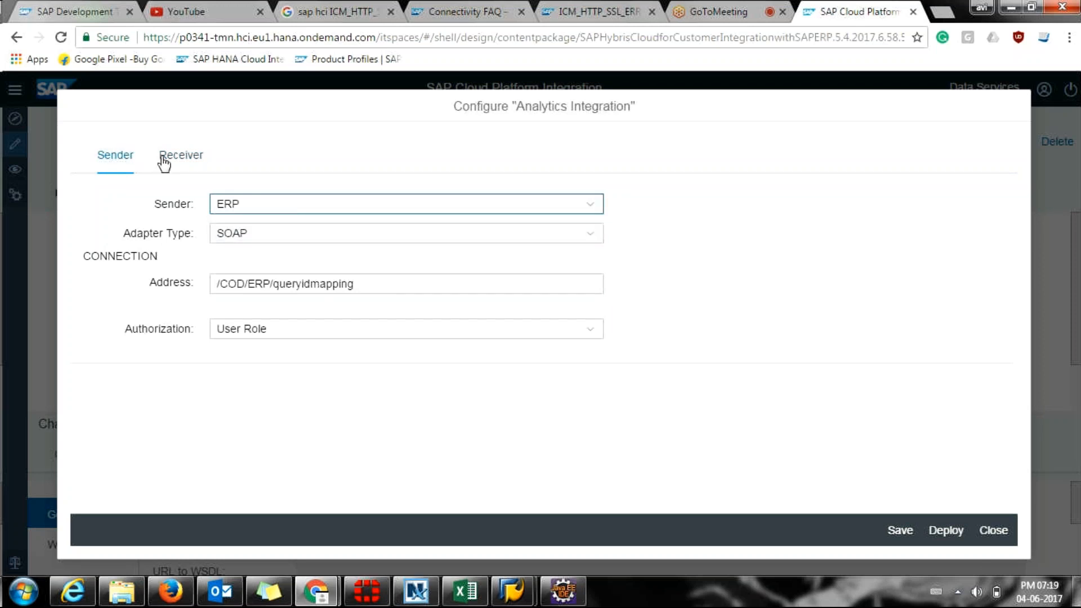
Check the COD receiver's host COD and port 443, then switch to Firefox.
left_click(166, 161)
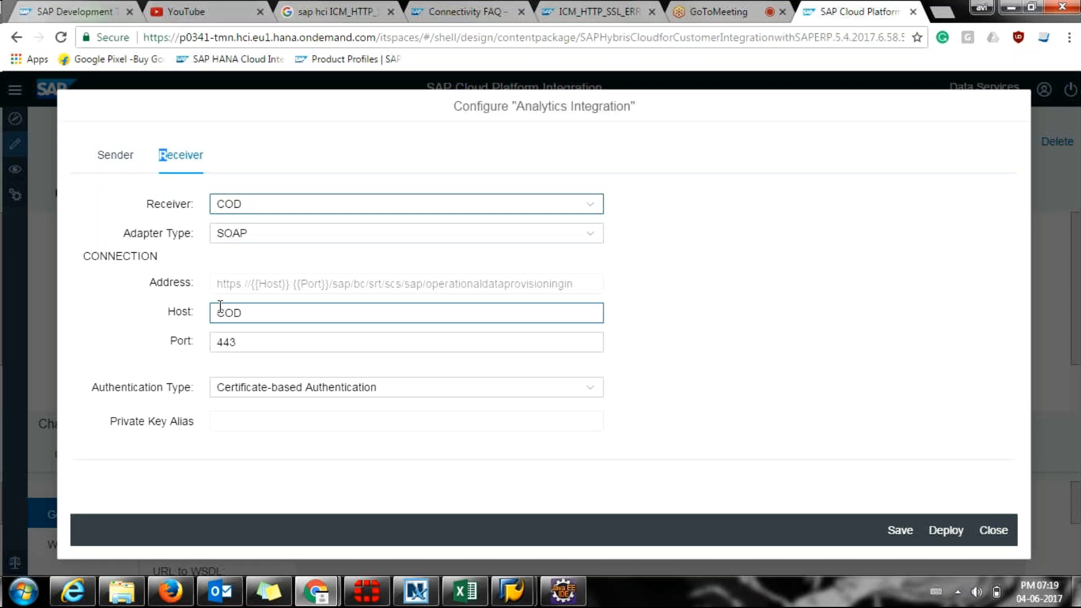
left_click(259, 347)
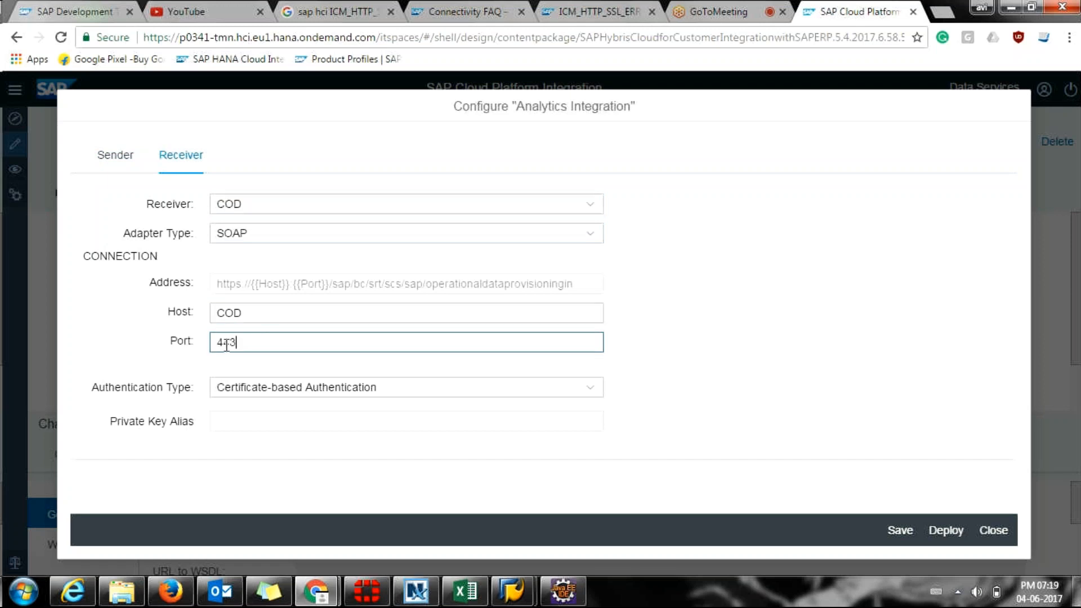
left_click_drag(253, 311, 216, 310)
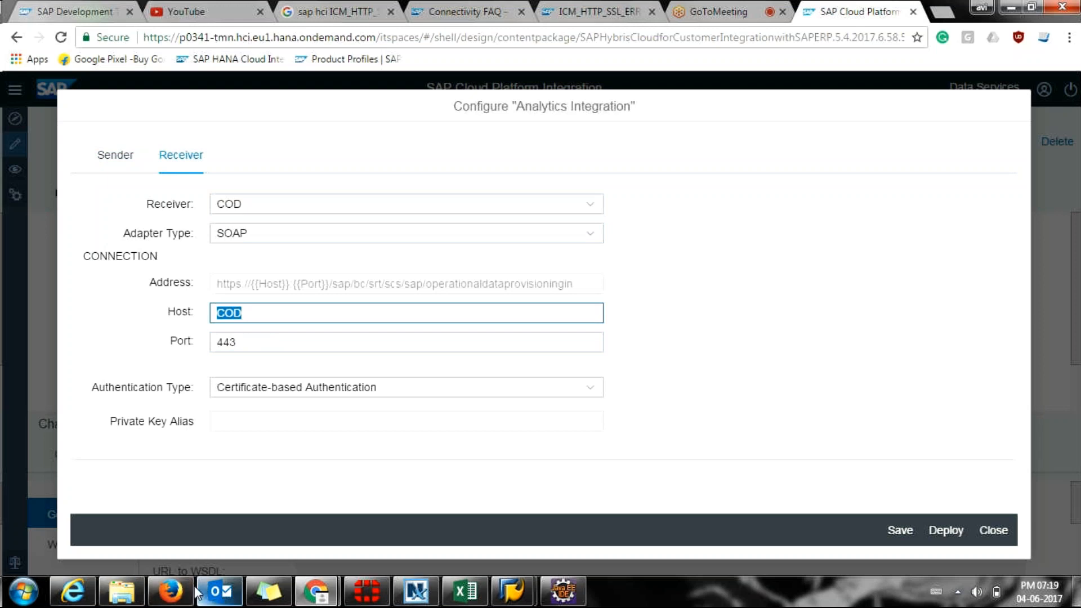
left_click(179, 592)
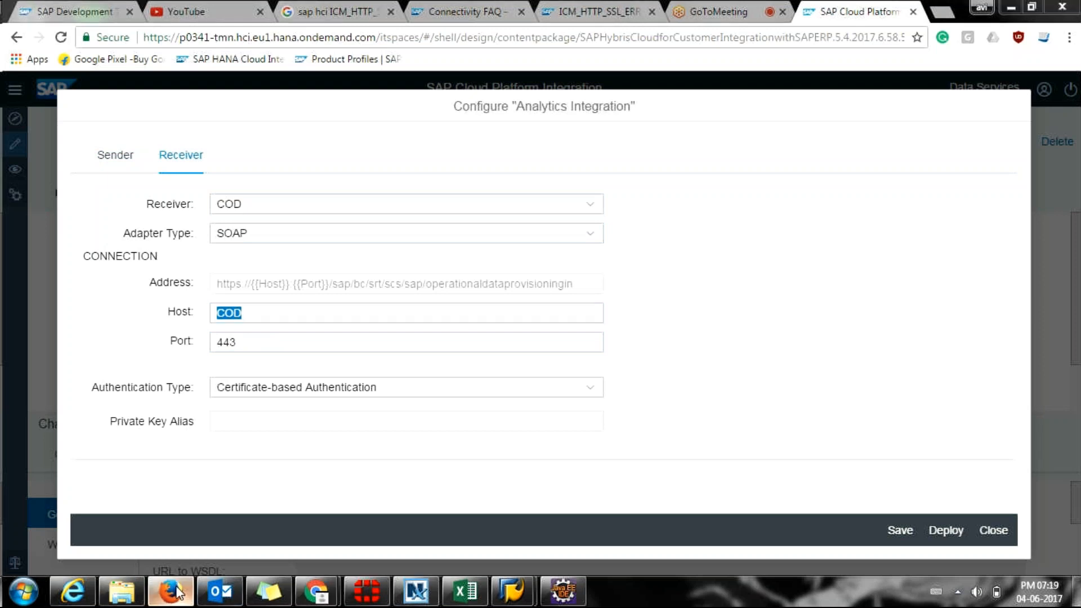
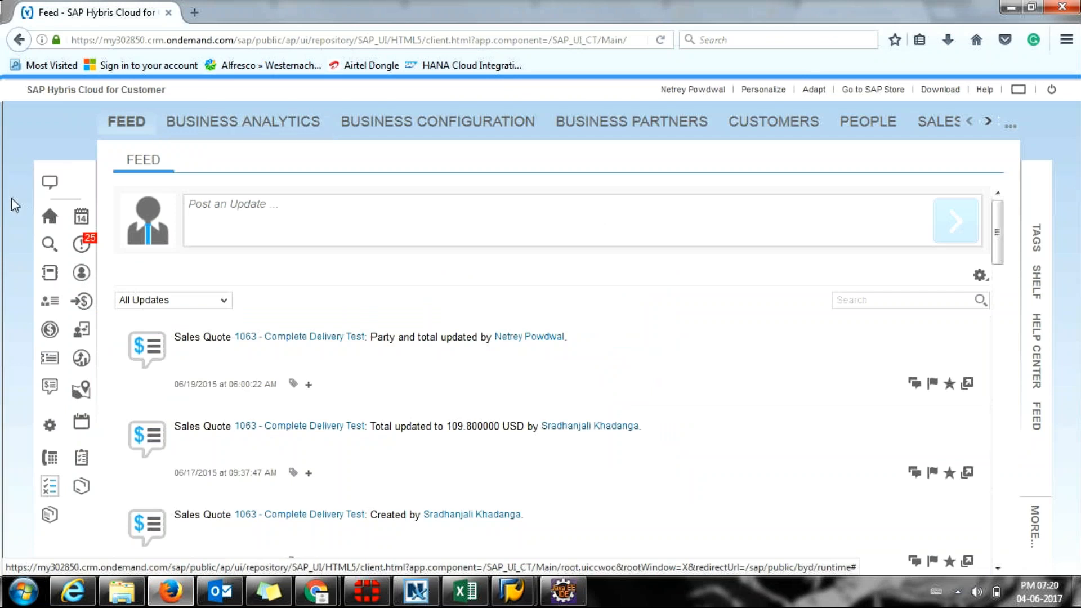
Show the C4C home dashboard, then move through the IDoc List and Integration Designer windows.
left_click(48, 215)
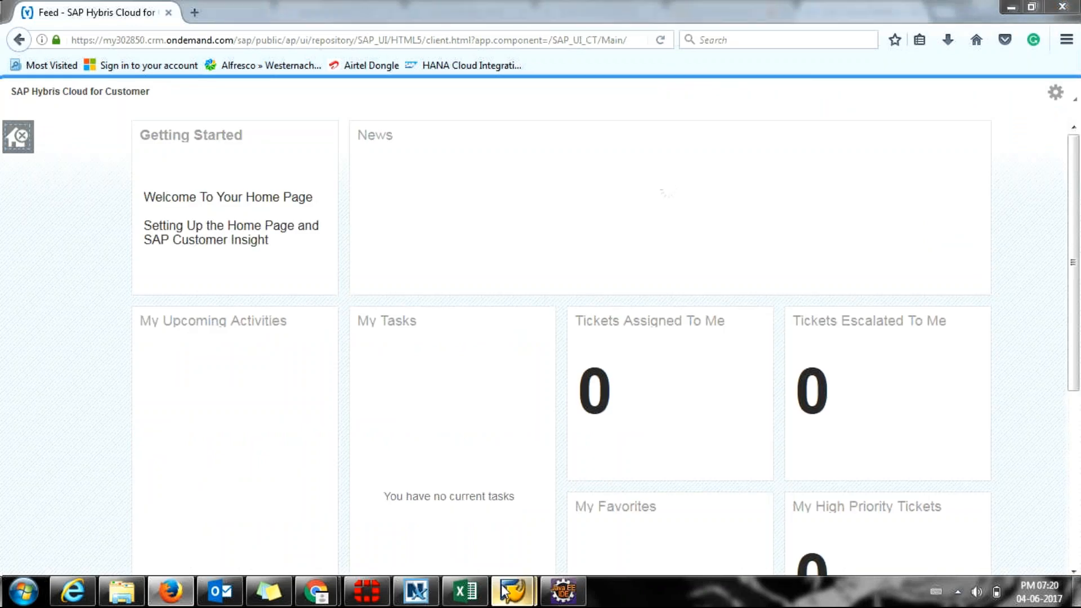
mouse_move(515, 585)
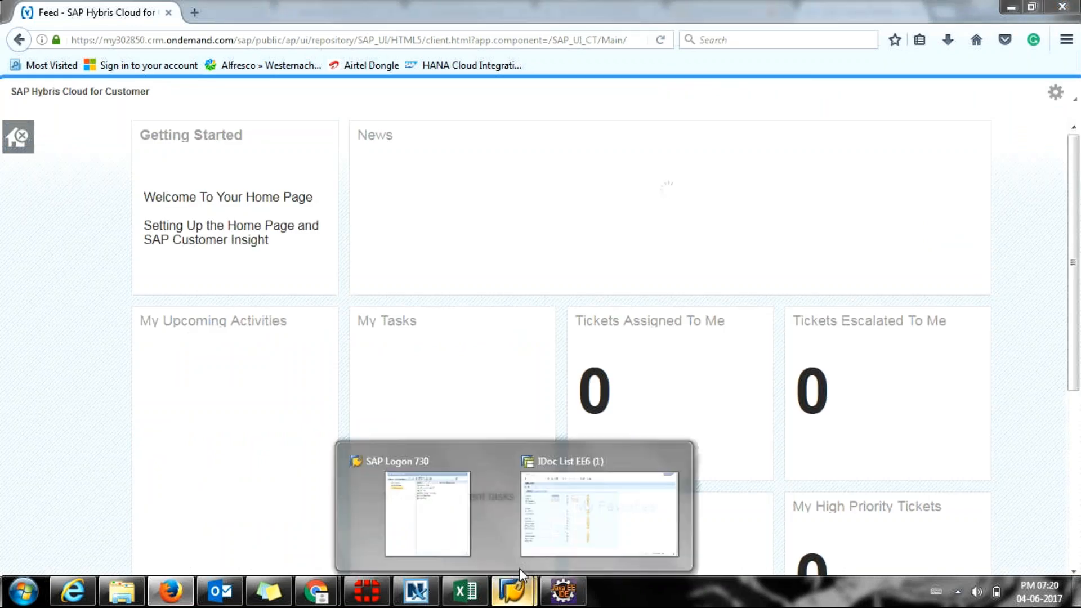
left_click(549, 538)
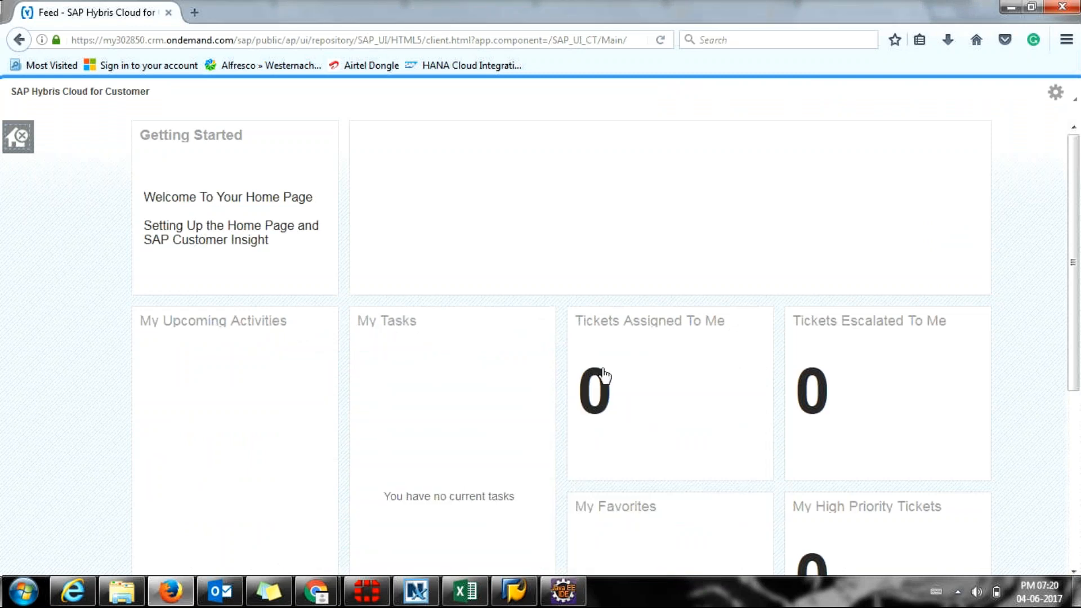
mouse_move(552, 602)
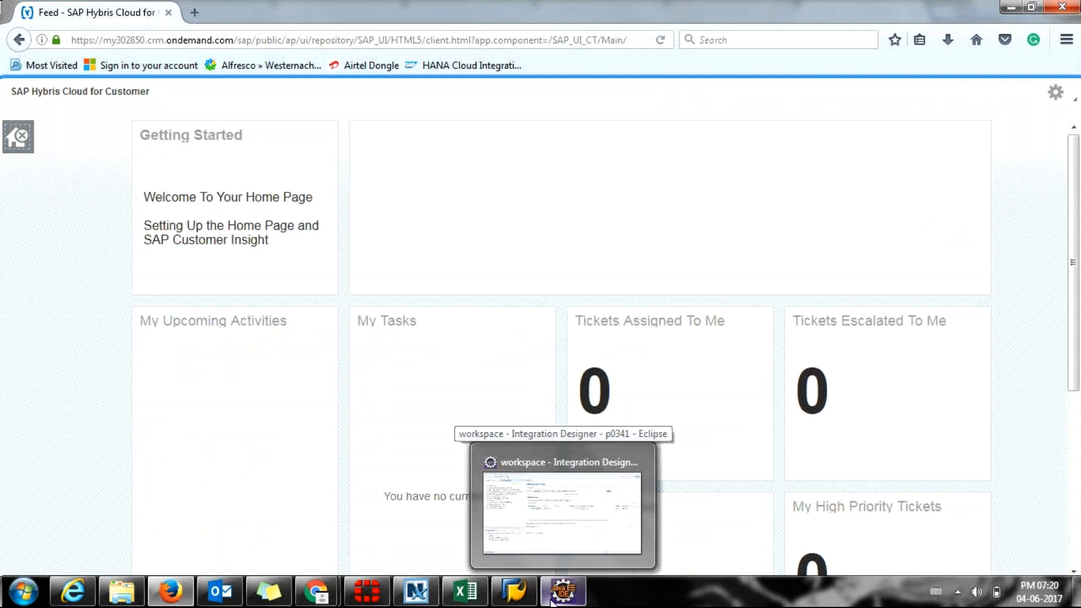
left_click(551, 602)
mouse_move(360, 525)
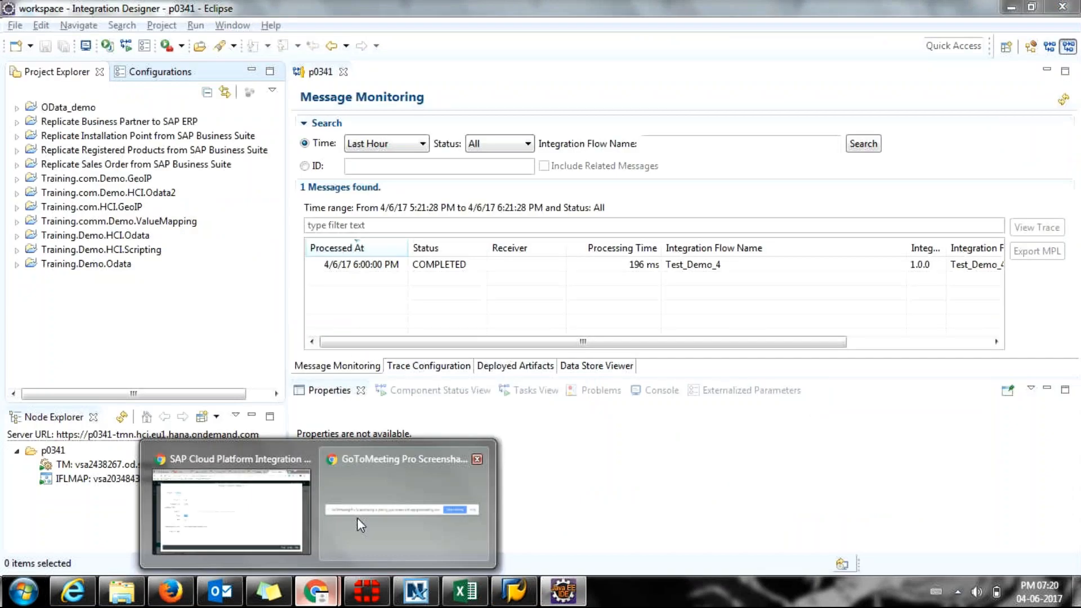
Replace COD in the receiver Host with the C4C tenant's crm.ondemand.com host name, without a leading space.
left_click(241, 508)
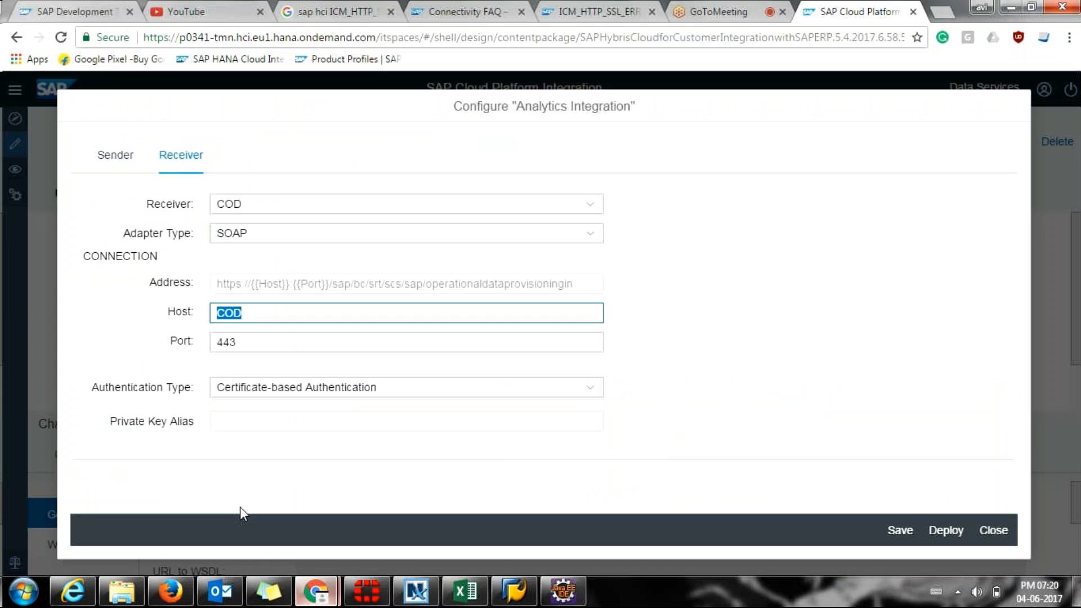
key("alt+Tab")
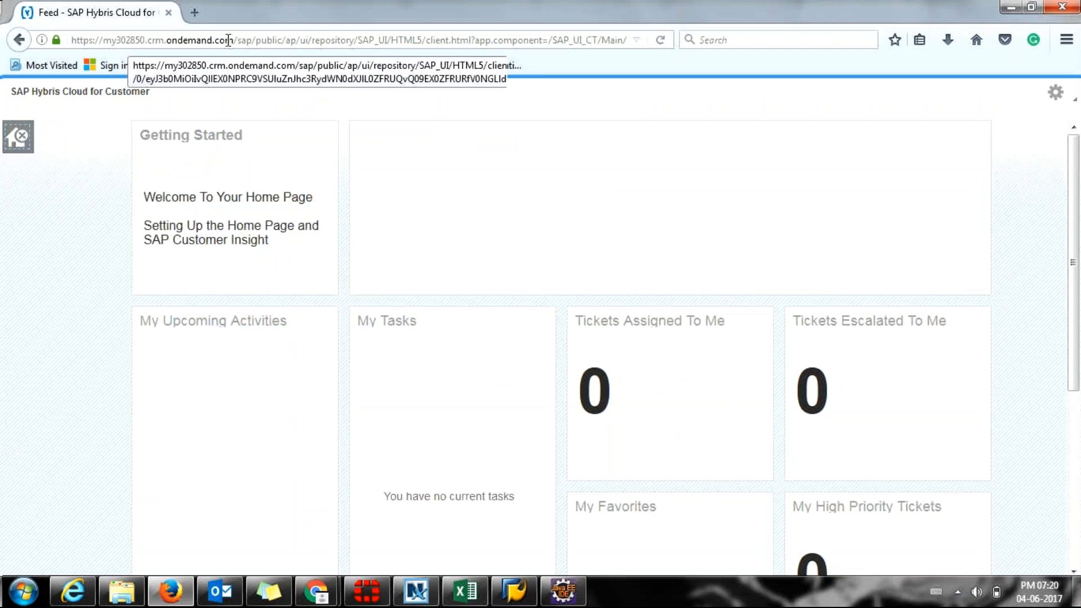
key("alt+Tab")
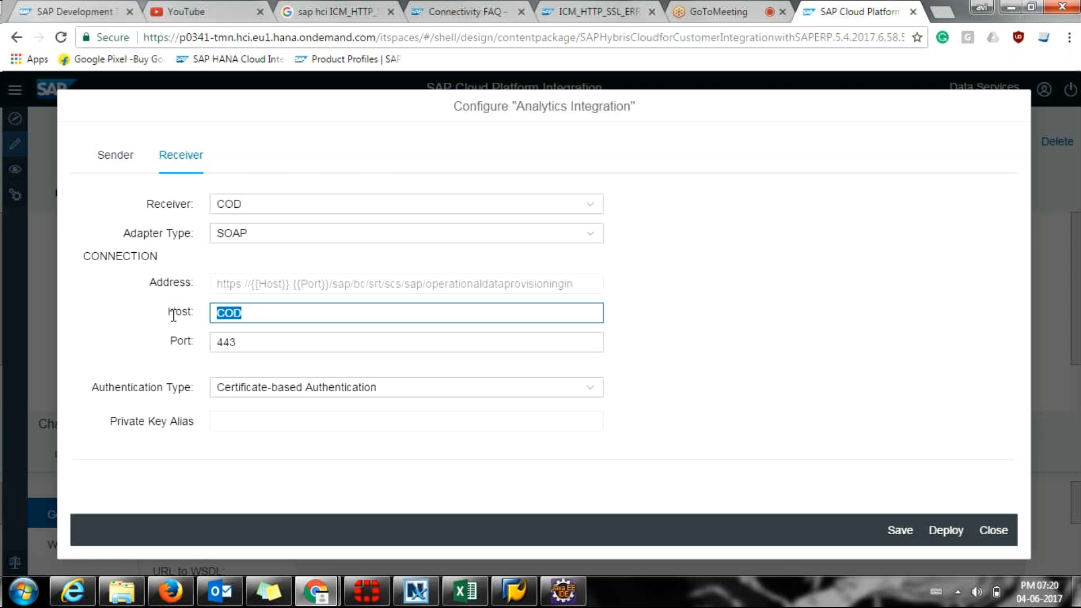
type("my302850.crm.ondemand.com")
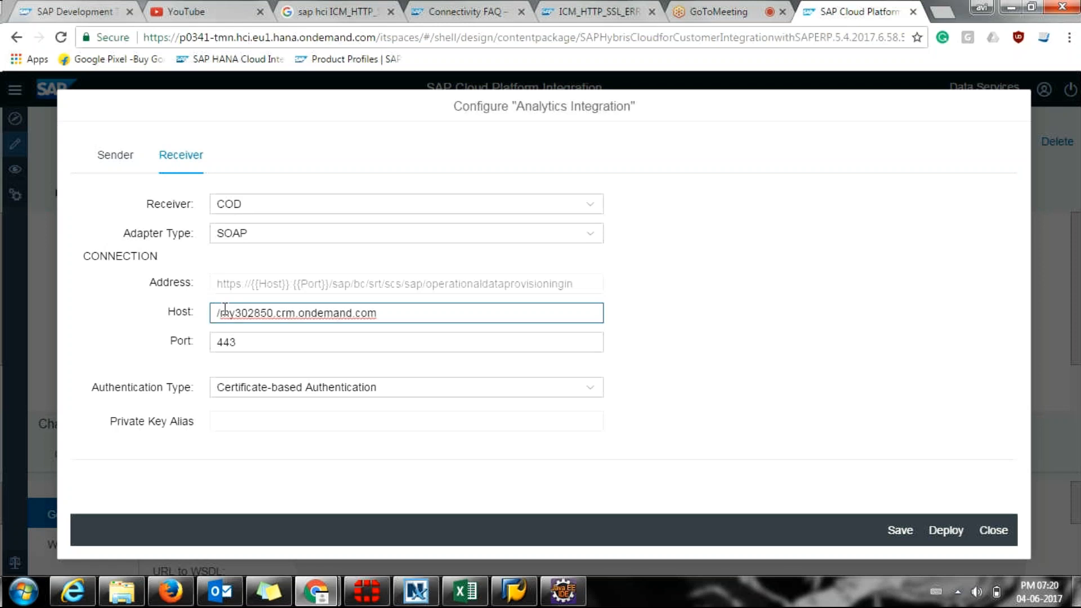
key("Delete")
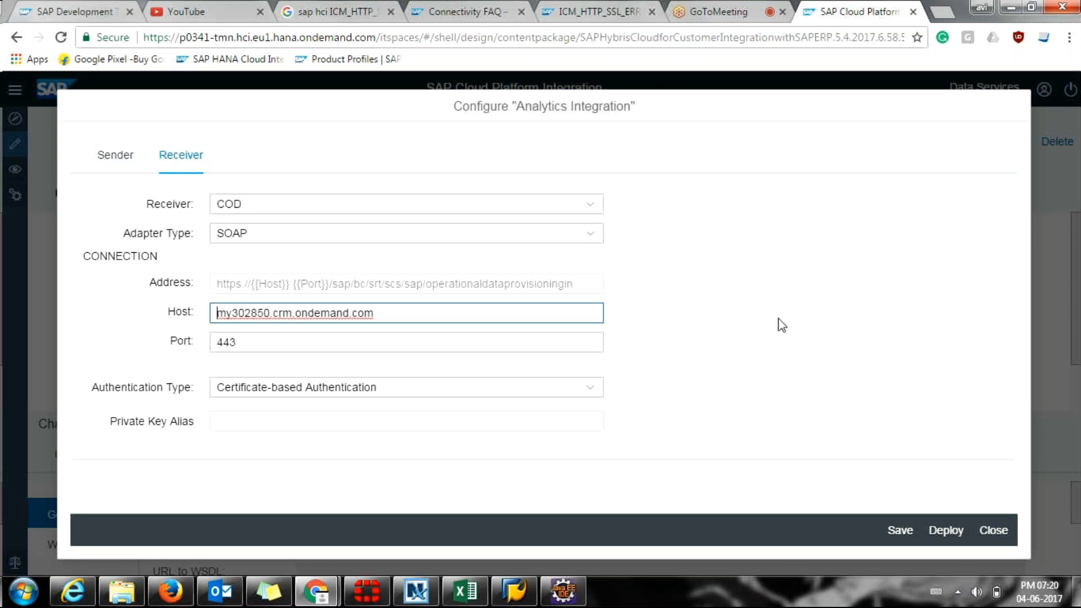
key("alt+Tab")
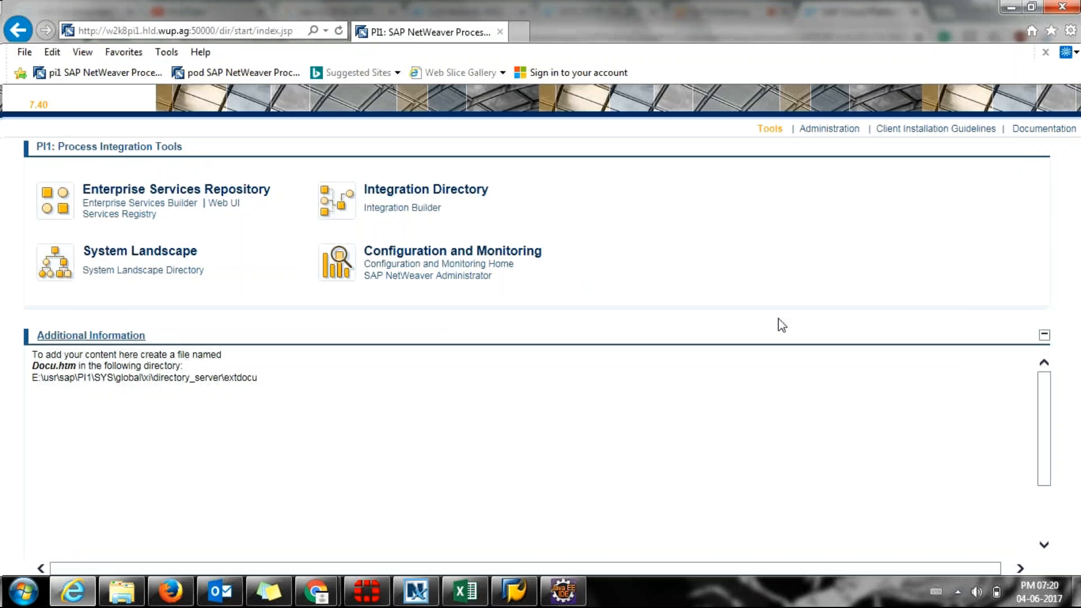
Cycle through Firefox and Internet Explorer back to the CPI configuration dialog's Port field.
key("alt+Tab")
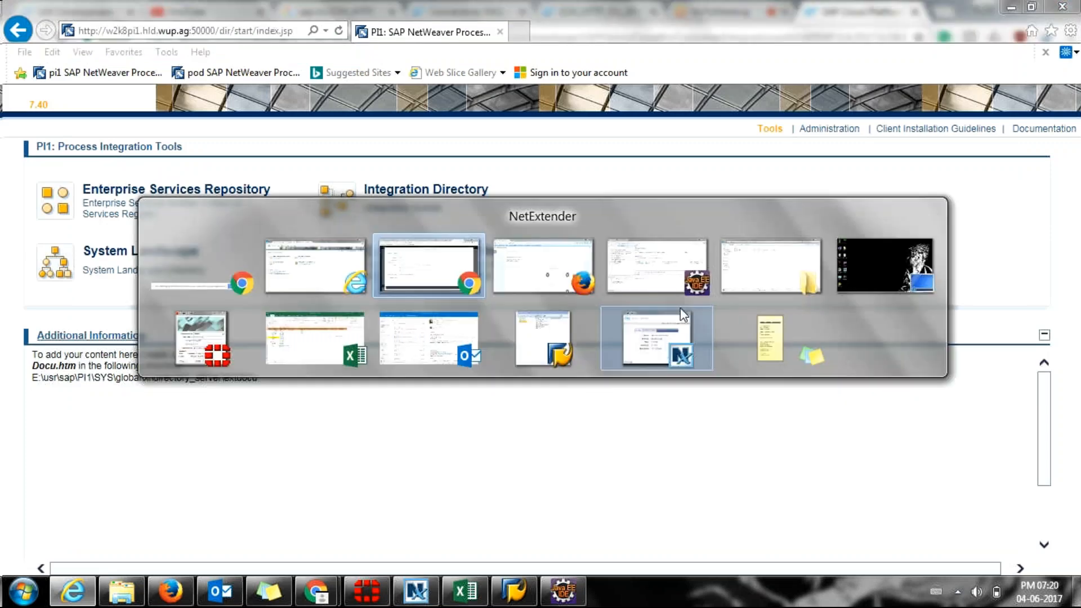
left_click(571, 277)
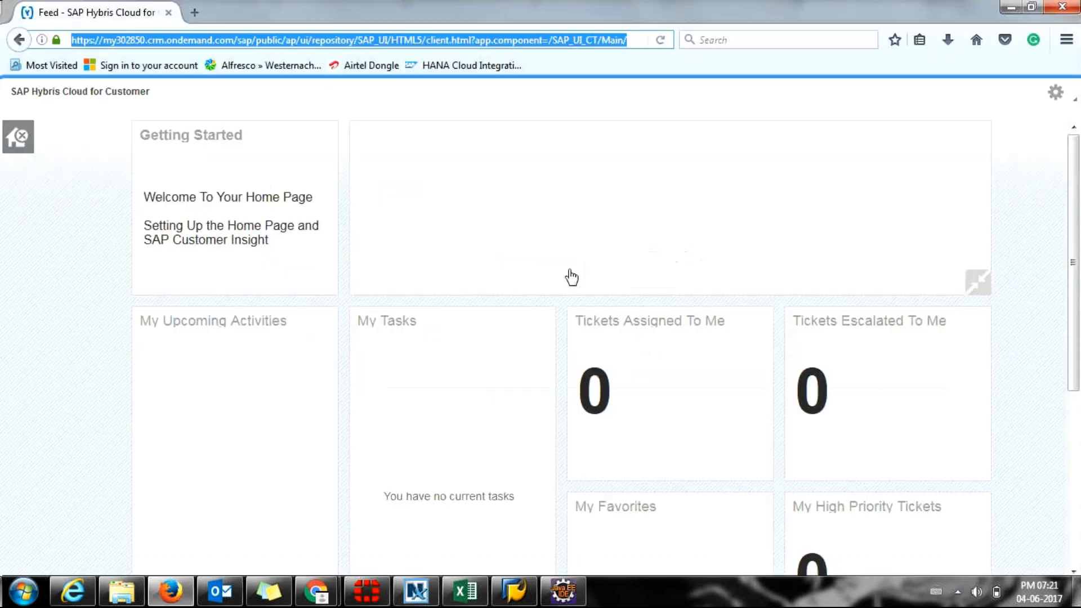
left_click(144, 43)
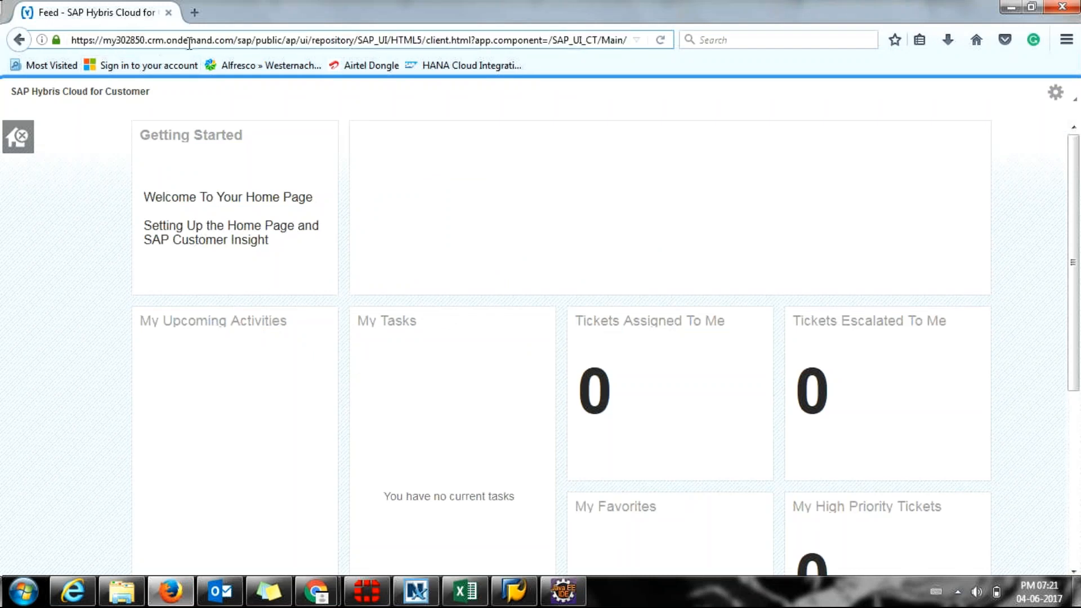
key("alt+Tab")
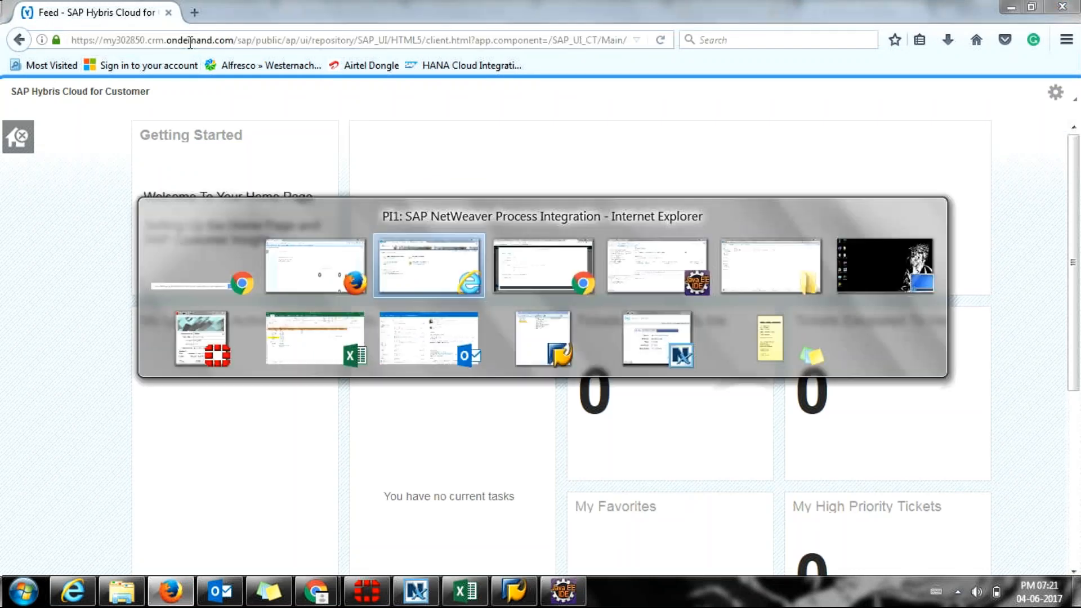
key("alt+Tab")
key("alt+Tab")
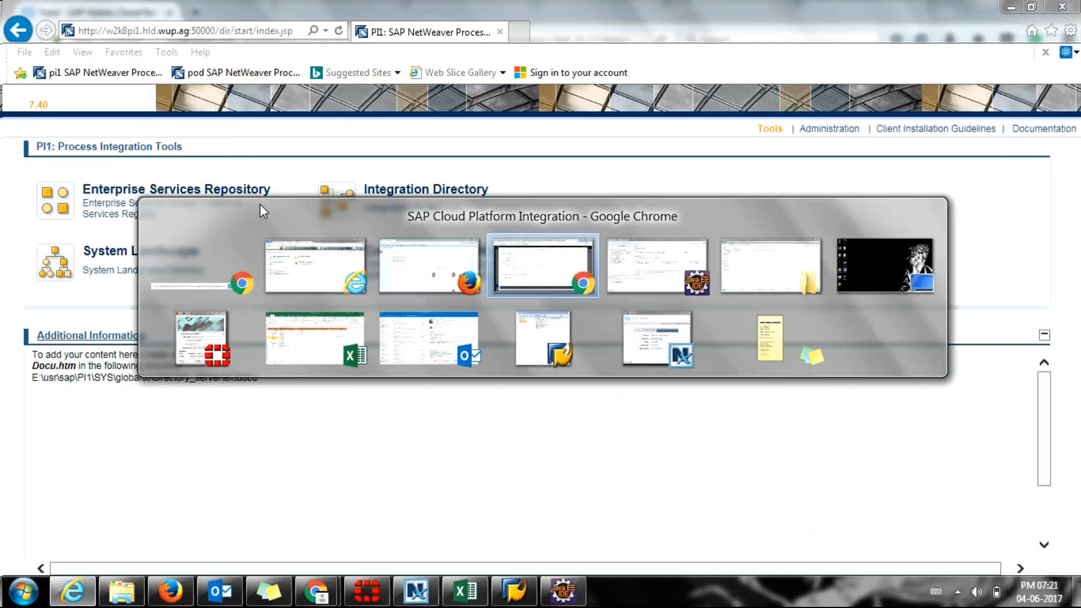
left_click(368, 343)
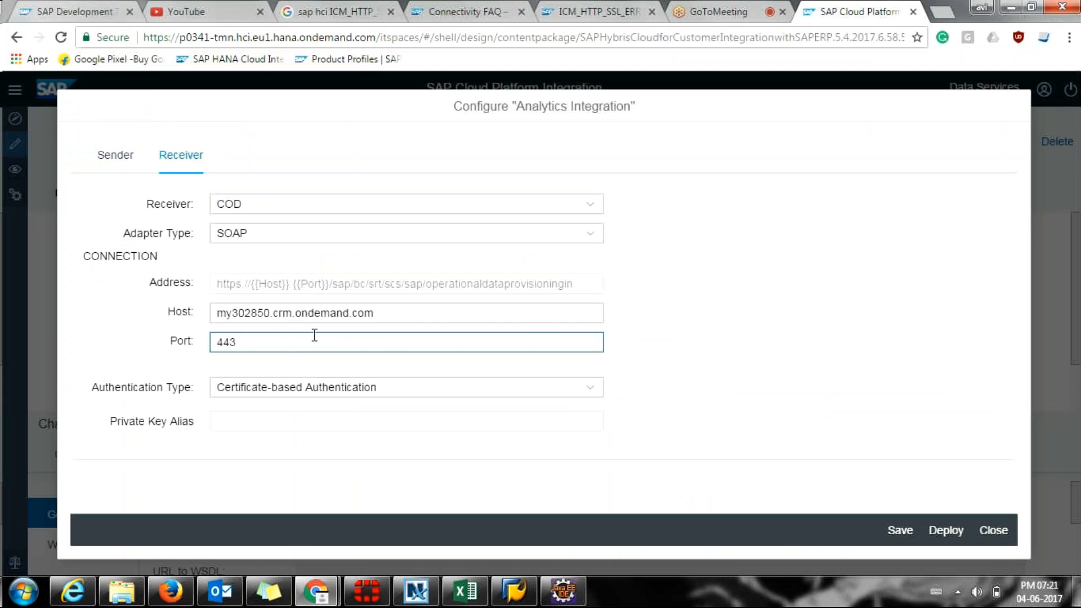
Clear the host text selection and show the ERP sender settings.
left_click_drag(393, 314, 189, 338)
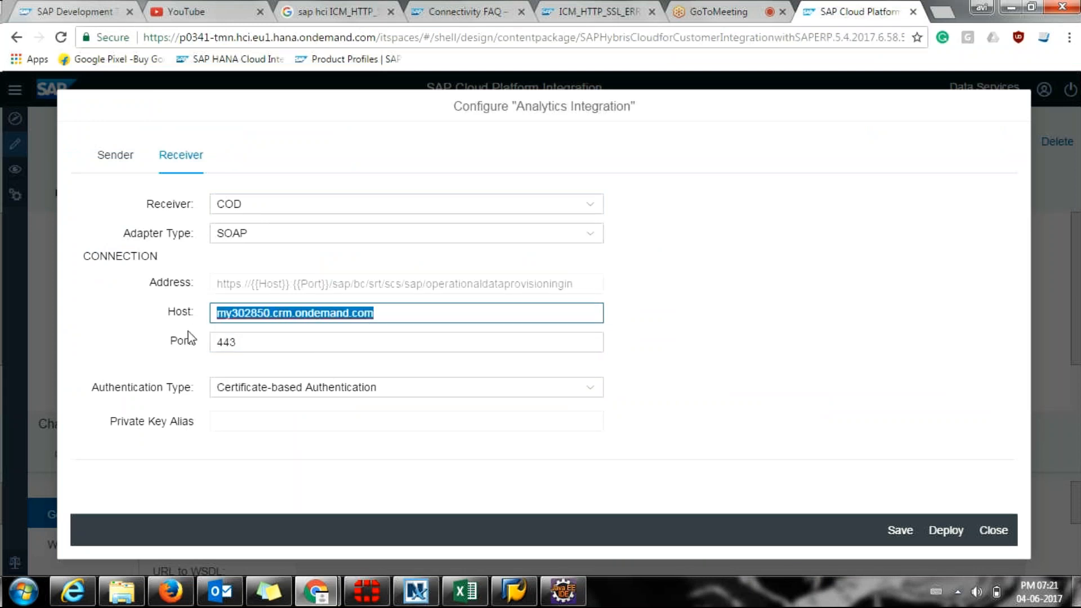
left_click(84, 156)
left_click(103, 156)
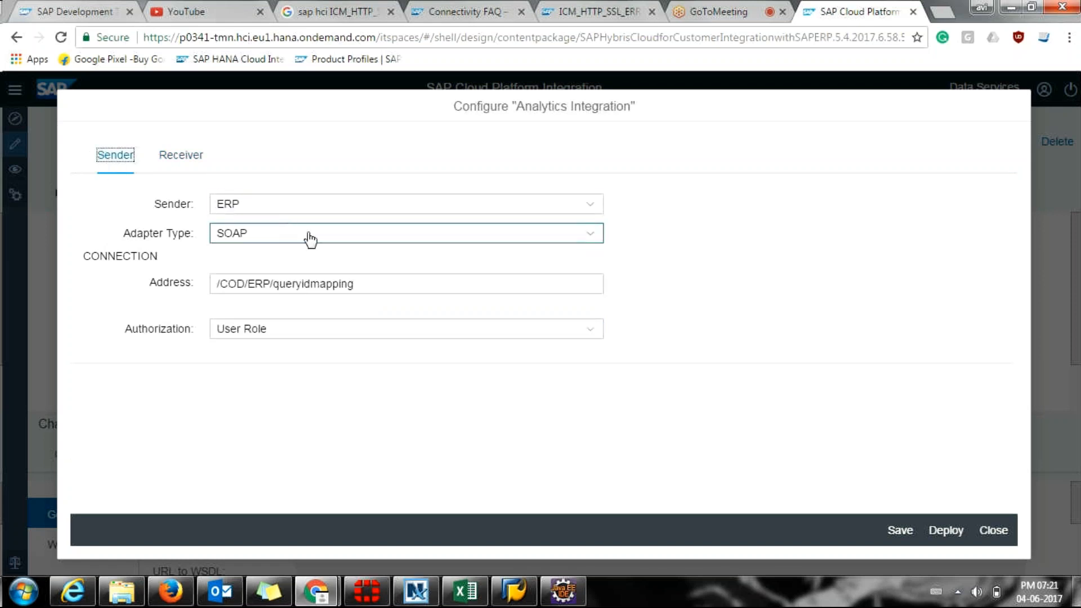
left_click(378, 282)
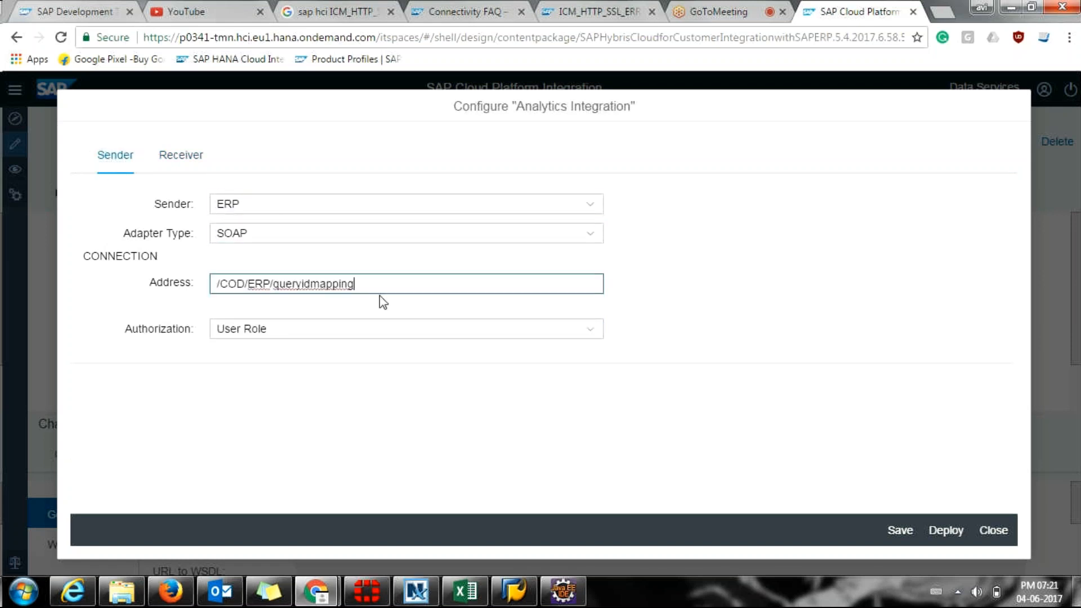
Try Client Certificate for the sender Authorization, then leave it on User Role.
left_click(266, 335)
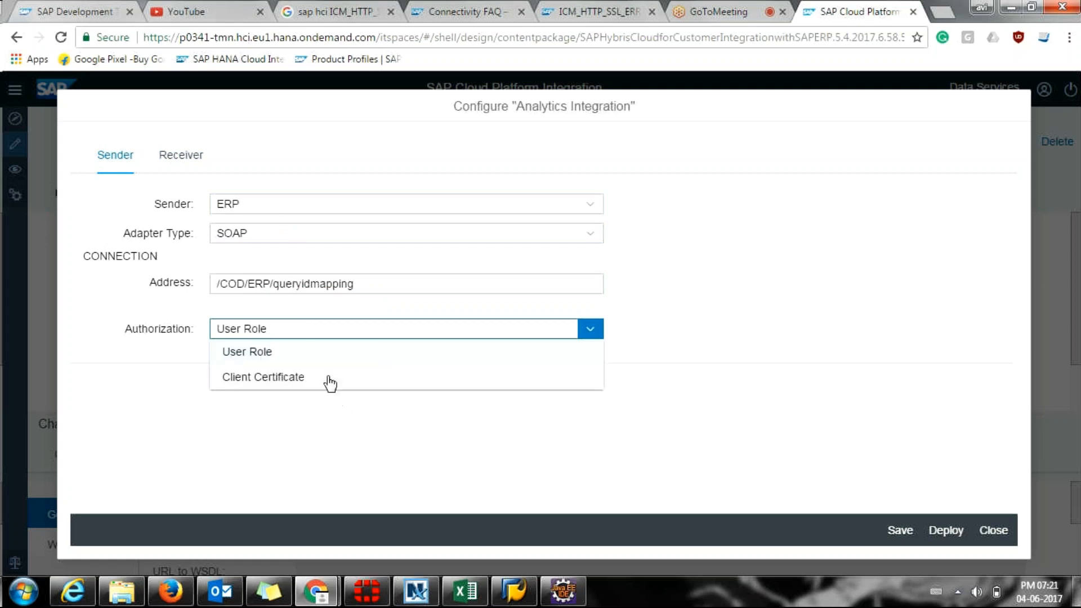
left_click(293, 381)
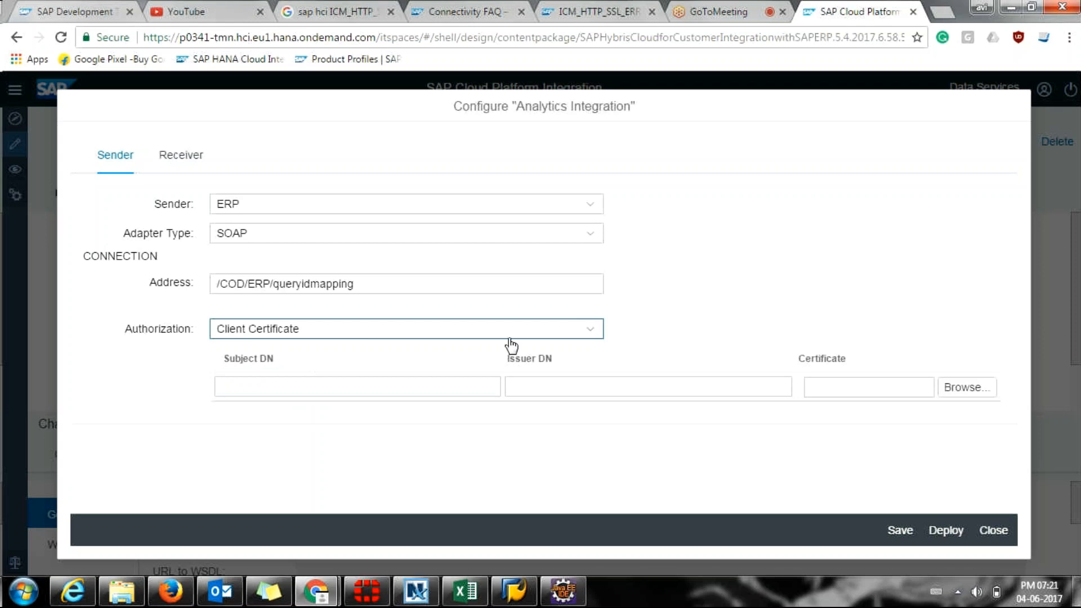
left_click(542, 334)
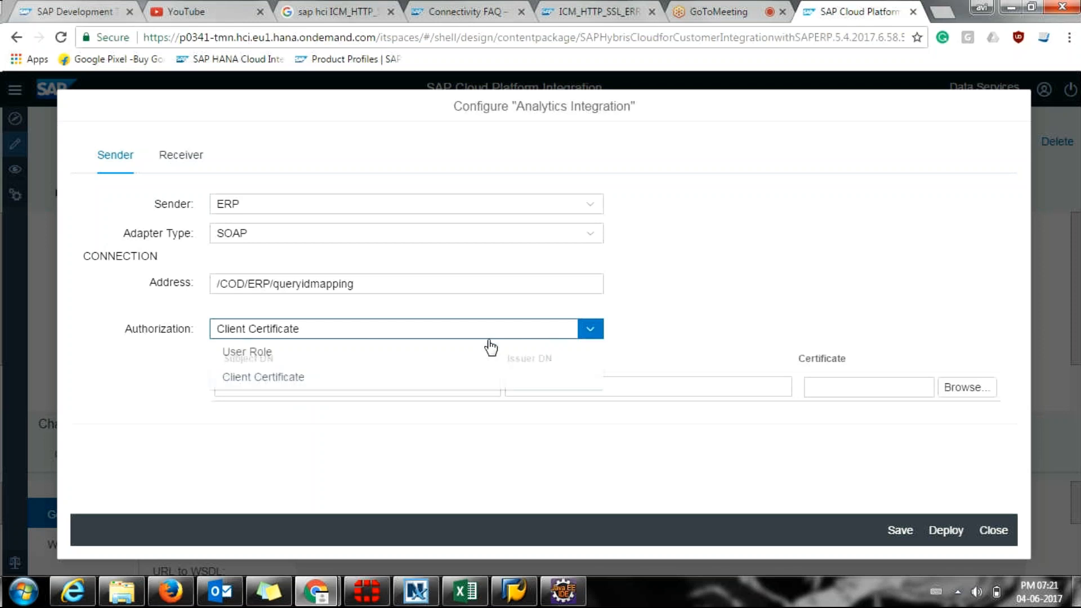
left_click(427, 354)
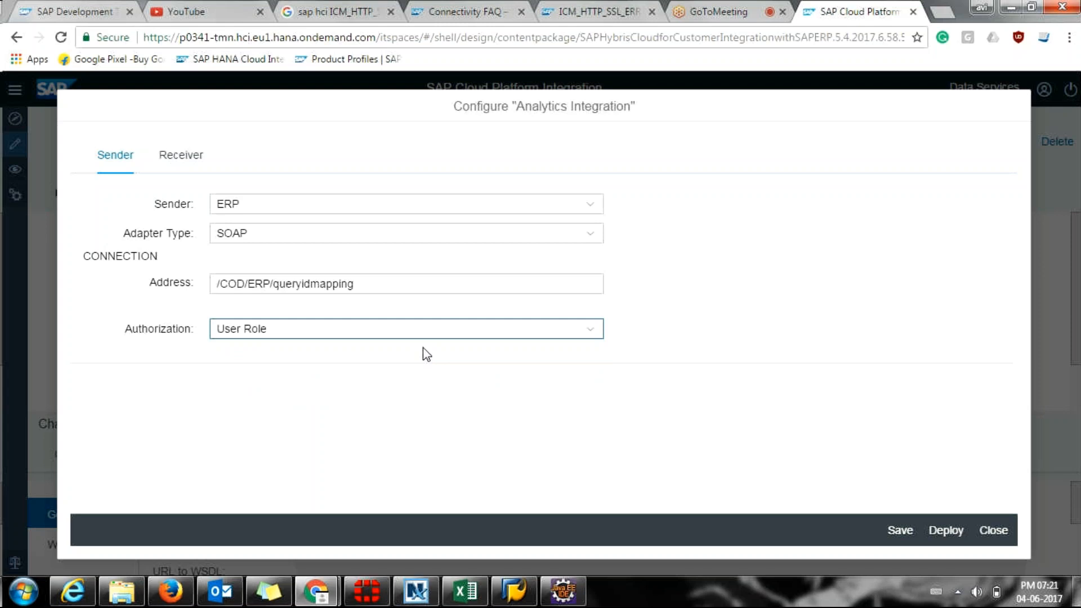
left_click(424, 338)
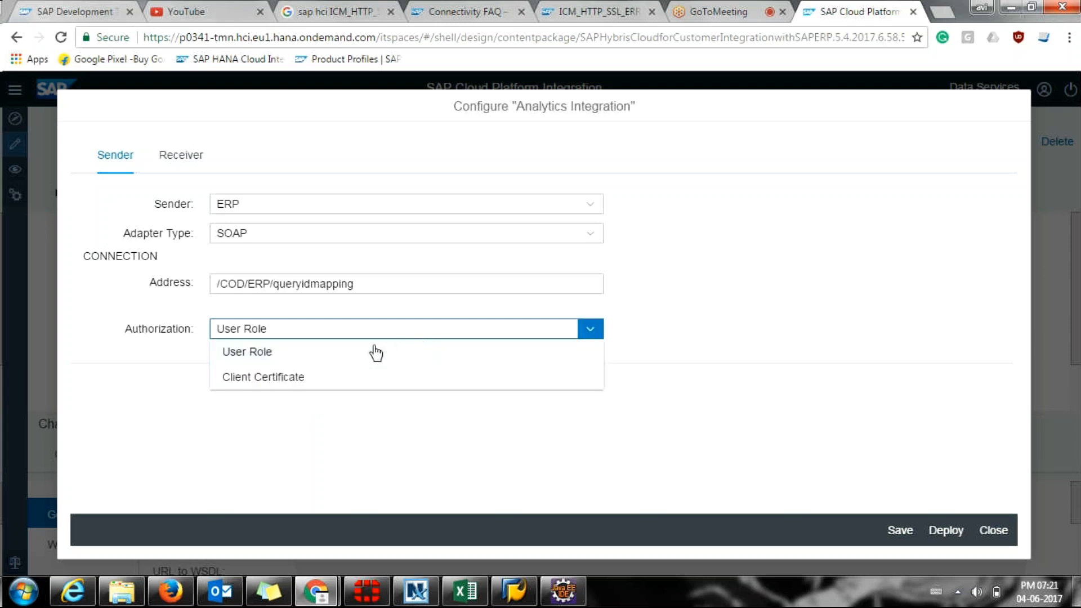
left_click(356, 373)
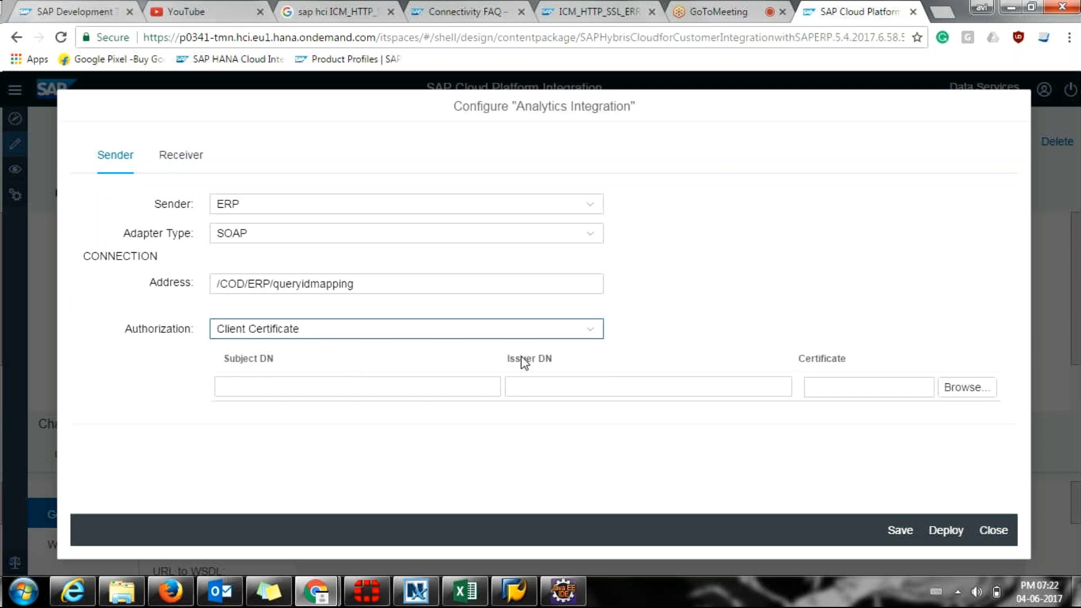
left_click(545, 336)
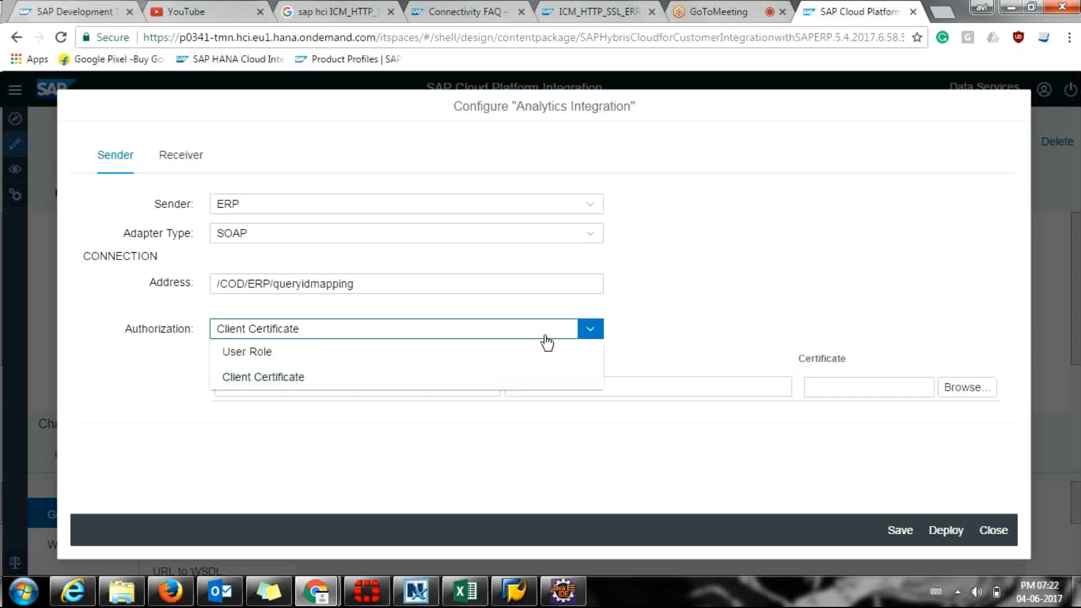
left_click(404, 353)
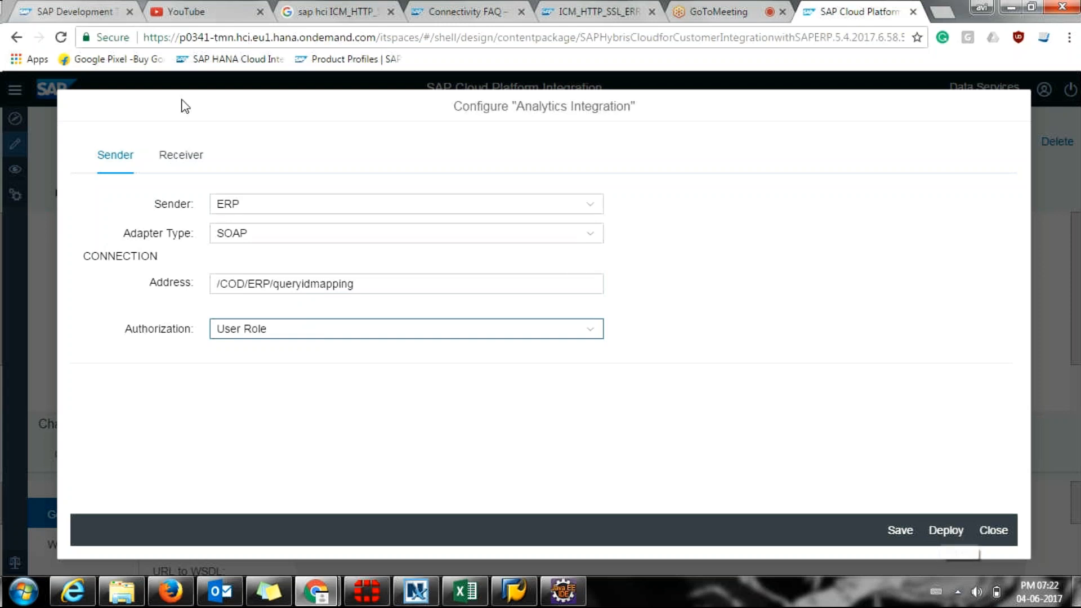
Show the COD receiver settings and review its Certificate-based Authentication type.
left_click(183, 156)
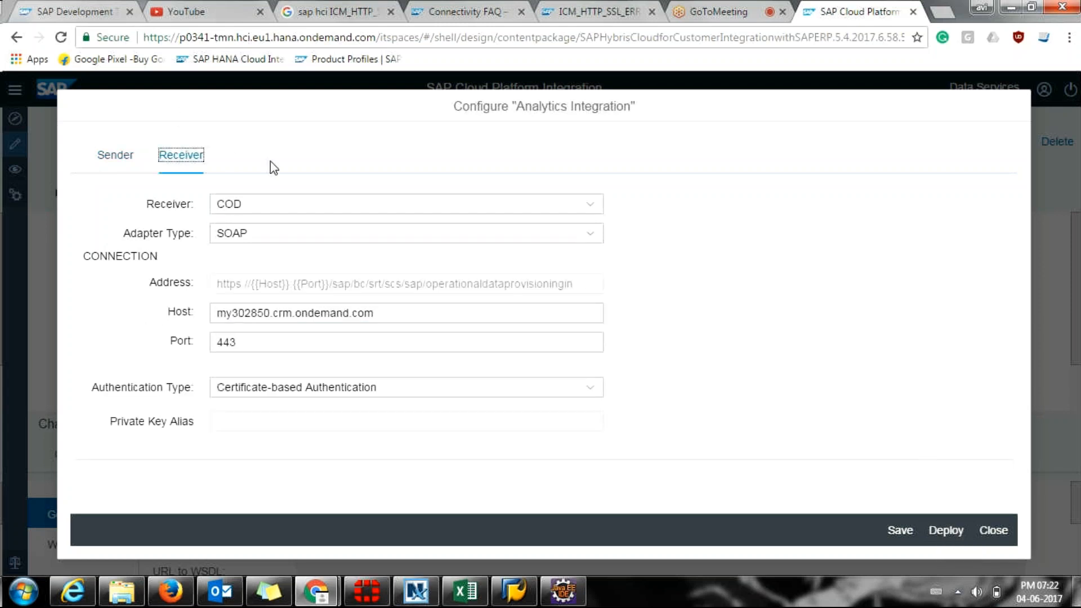
left_click(264, 343)
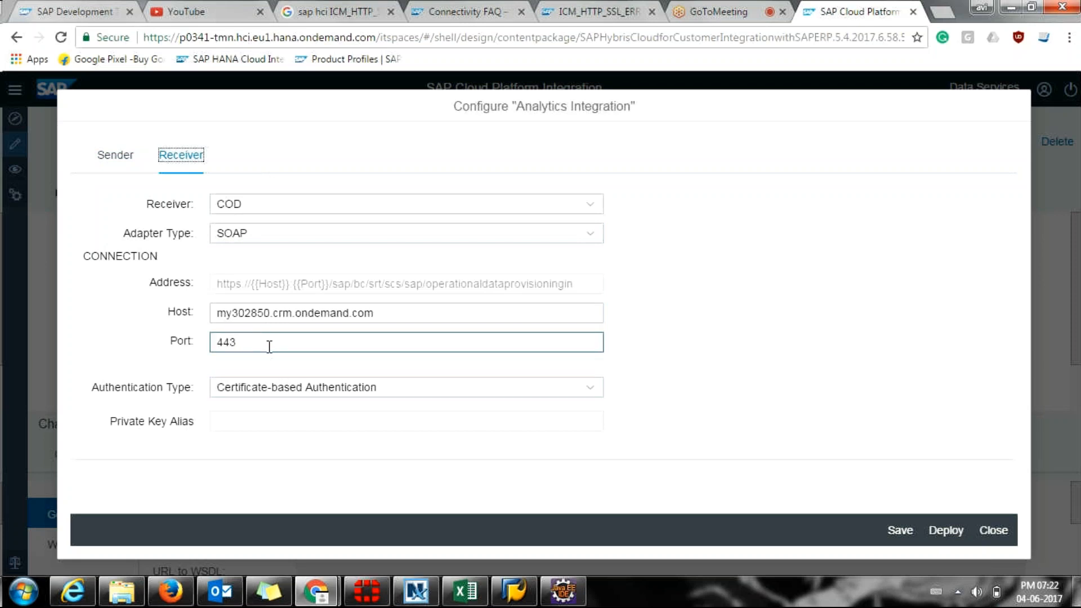
left_click(355, 399)
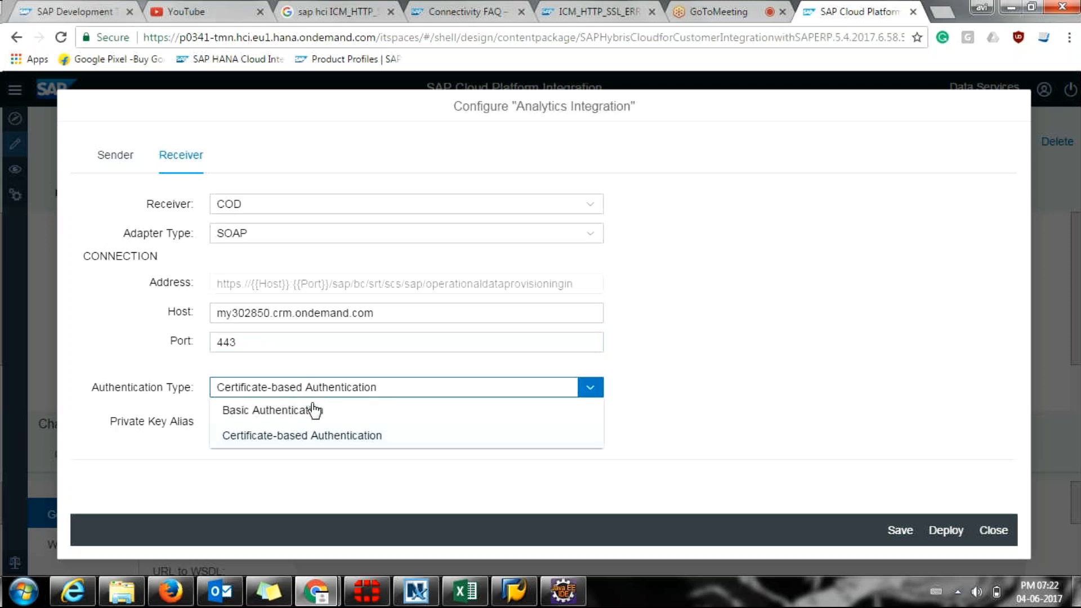
left_click(327, 446)
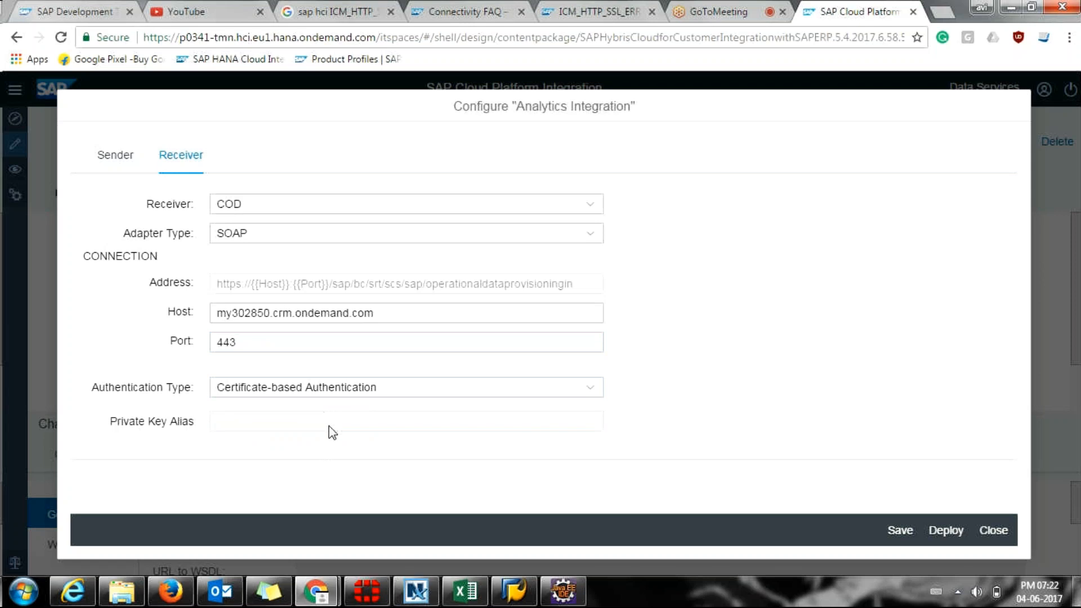
Switch the COD receiver to Basic Authentication and select the credential name dummy.
left_click(438, 394)
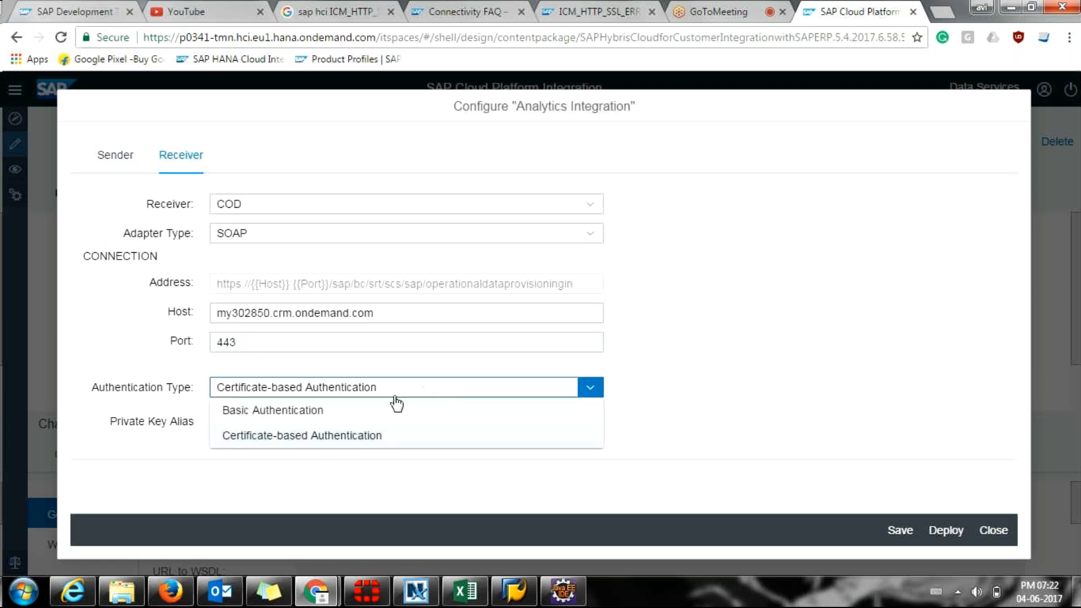
left_click(366, 415)
left_click(340, 417)
key("ctrl+a")
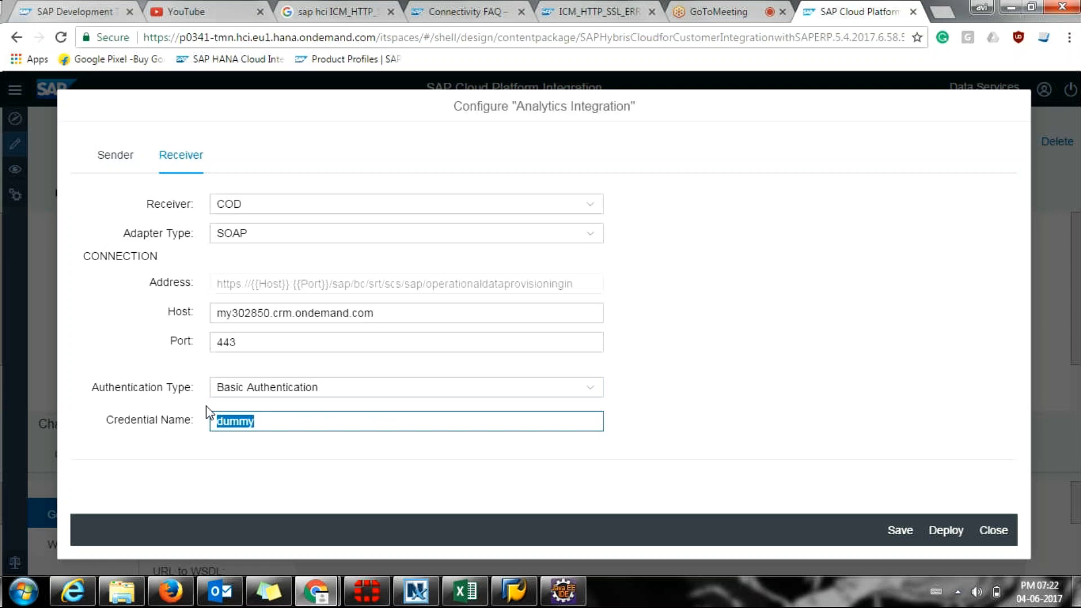
left_click(293, 418)
left_click_drag(287, 418, 212, 414)
Close the Configure dialog, choosing Don't Save to discard the changes.
left_click(986, 541)
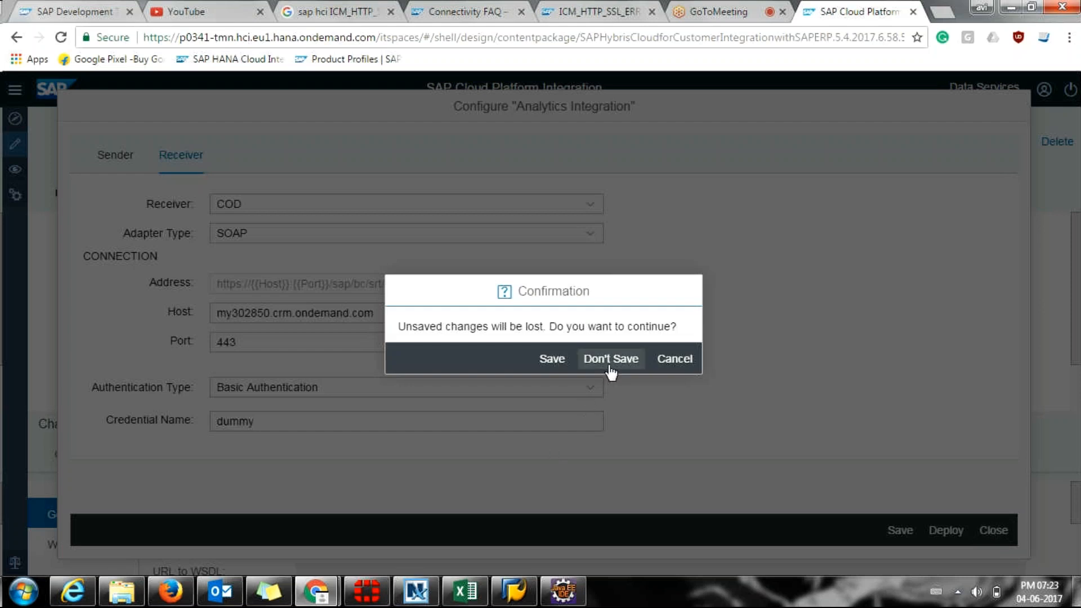
left_click(611, 361)
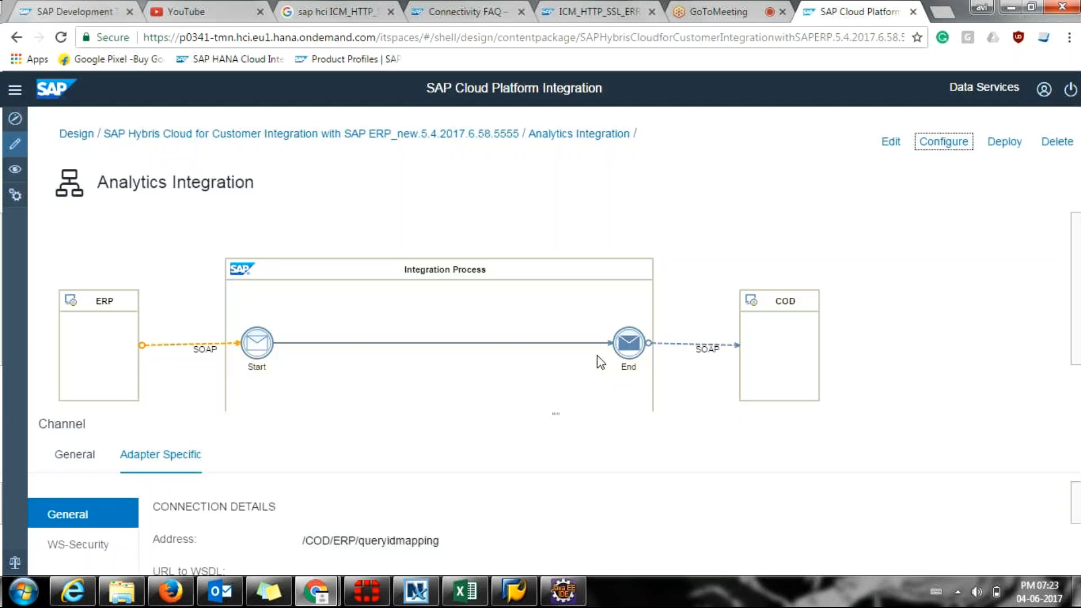
scroll(604, 346, "down", 2)
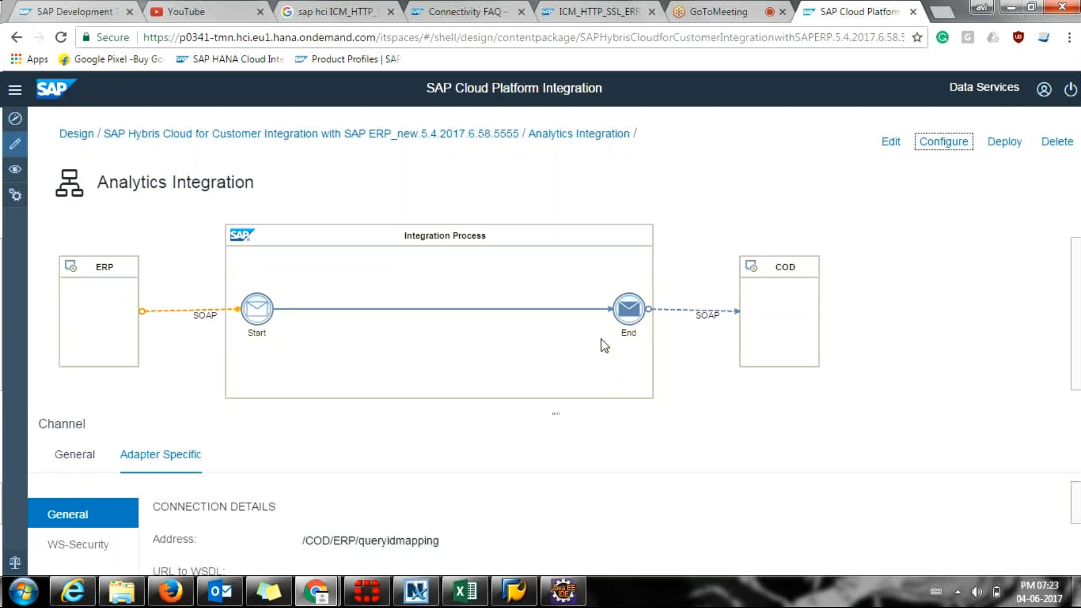
scroll(604, 345, "down", 1)
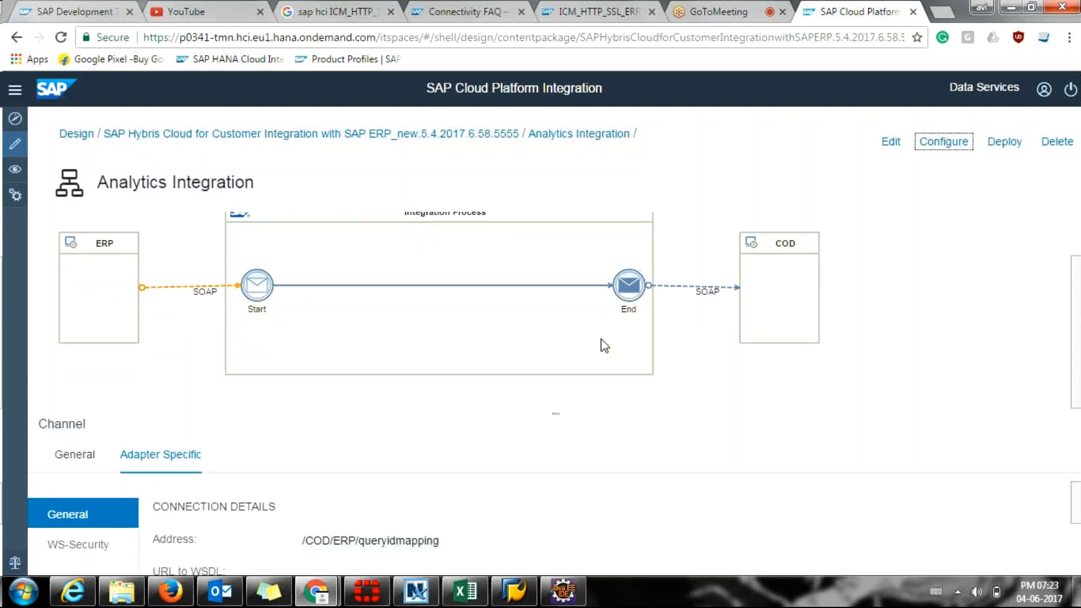
scroll(604, 345, "up", 2)
left_click(506, 141)
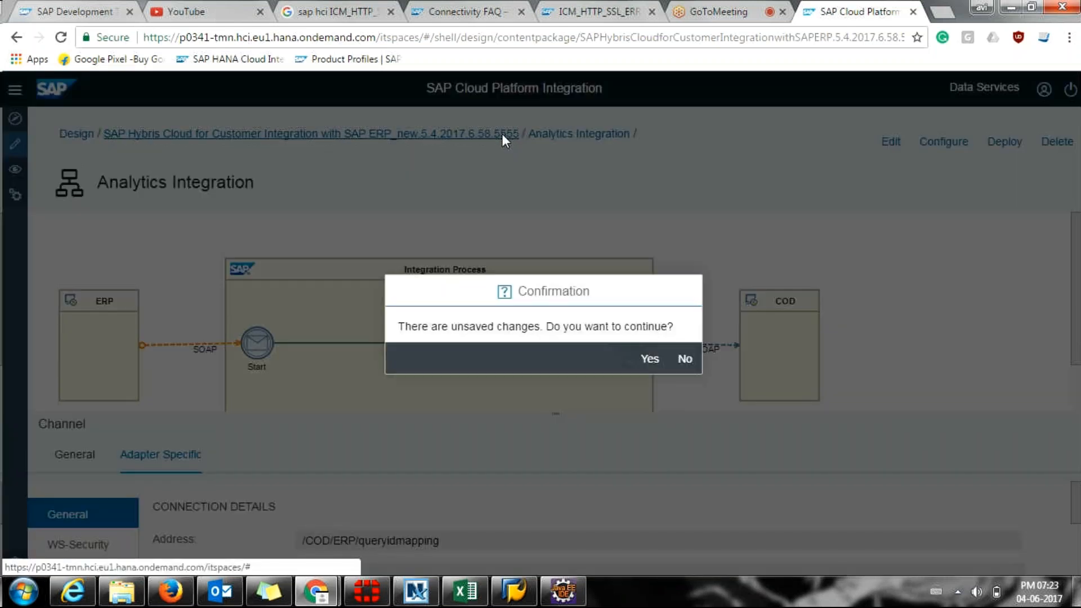
left_click(676, 358)
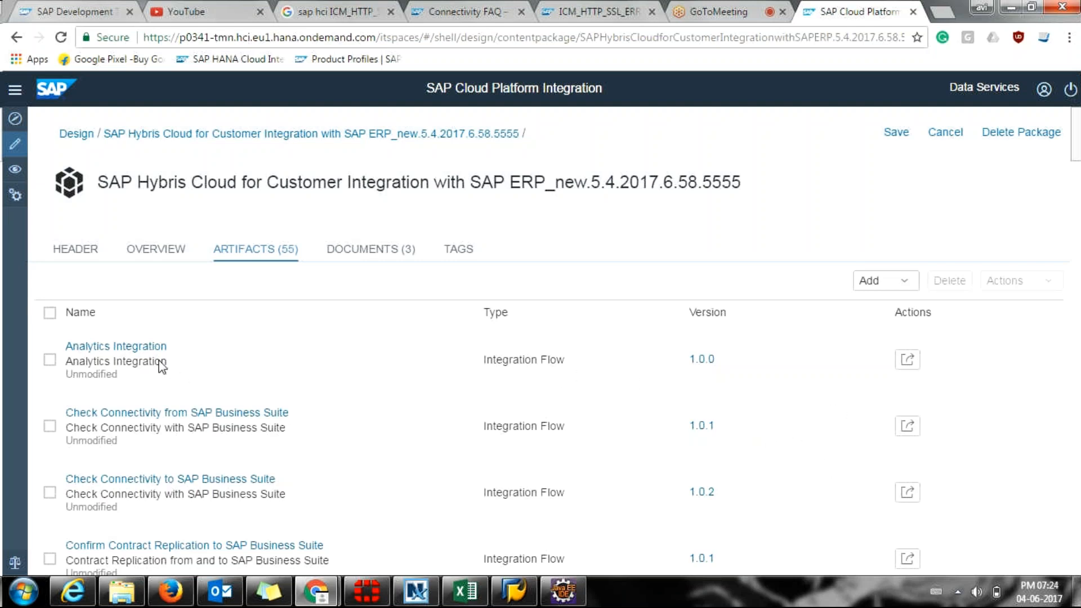
left_click(156, 347)
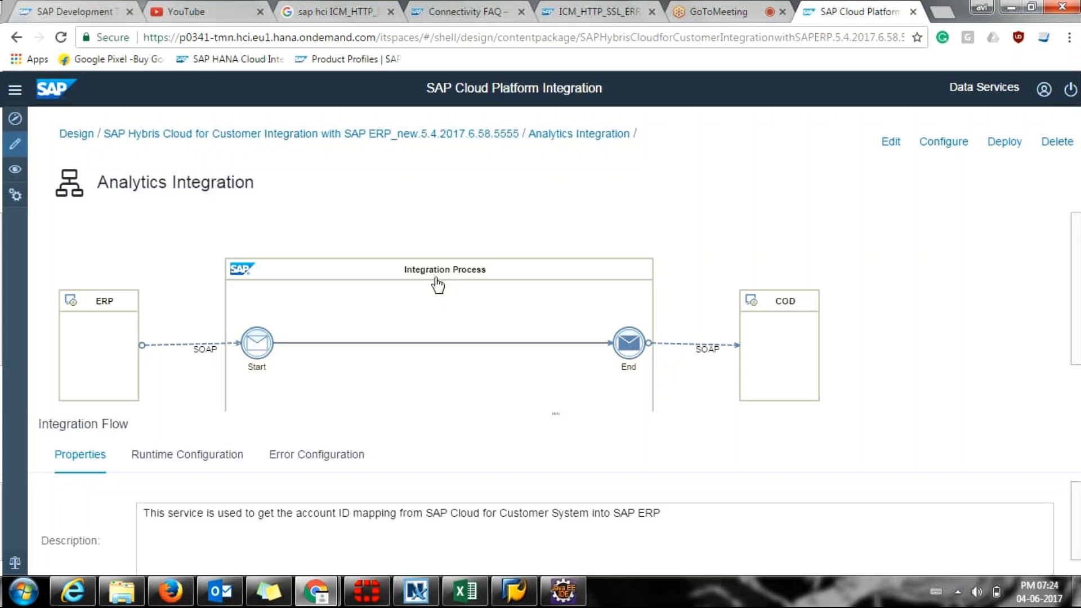
left_click(894, 141)
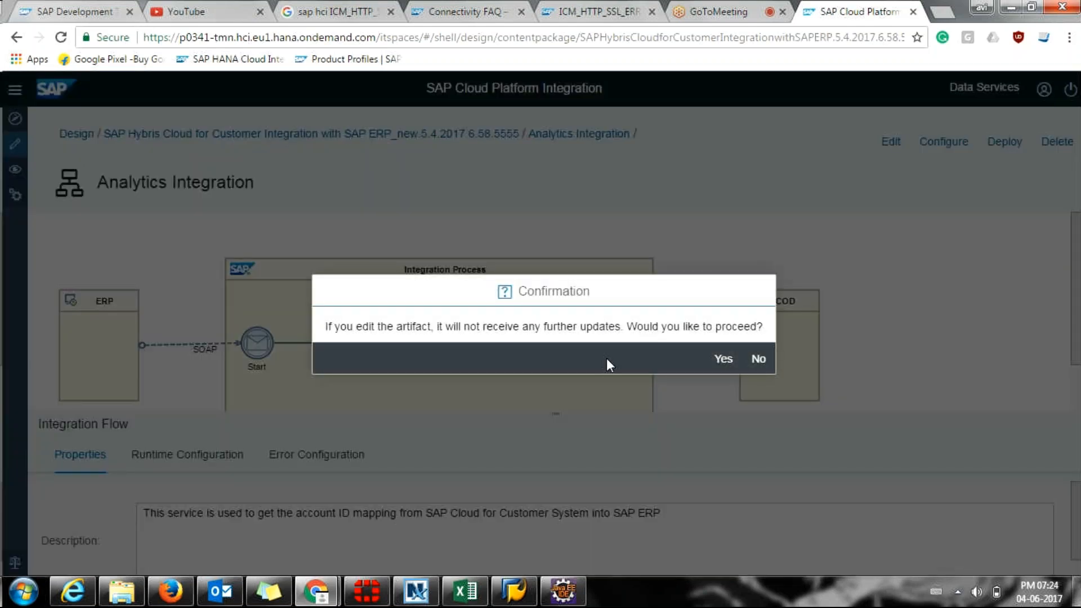
left_click(723, 360)
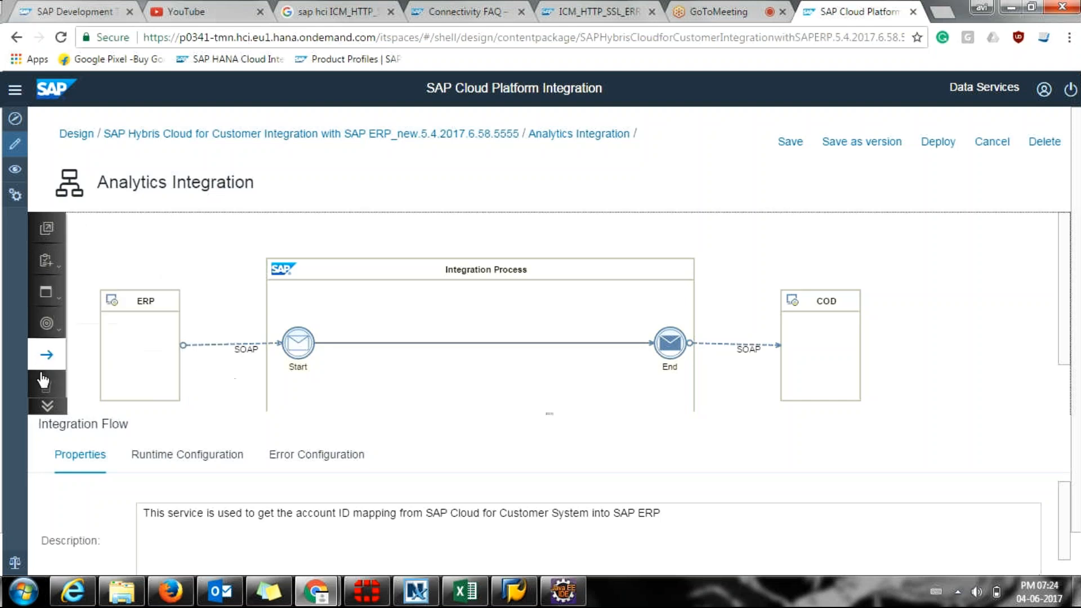
left_click(47, 406)
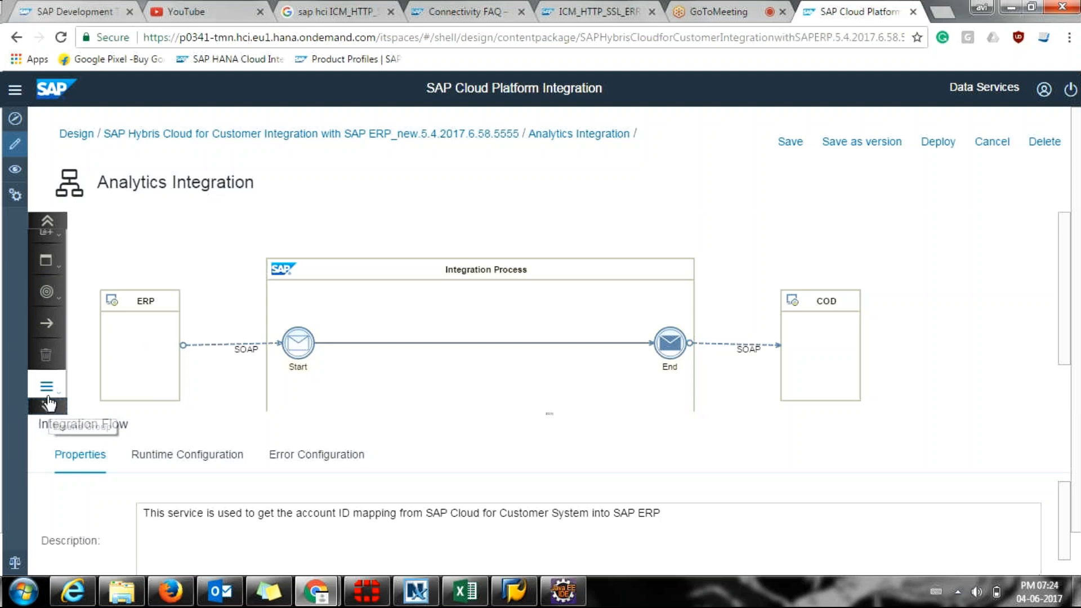
left_click(46, 386)
left_click(459, 363)
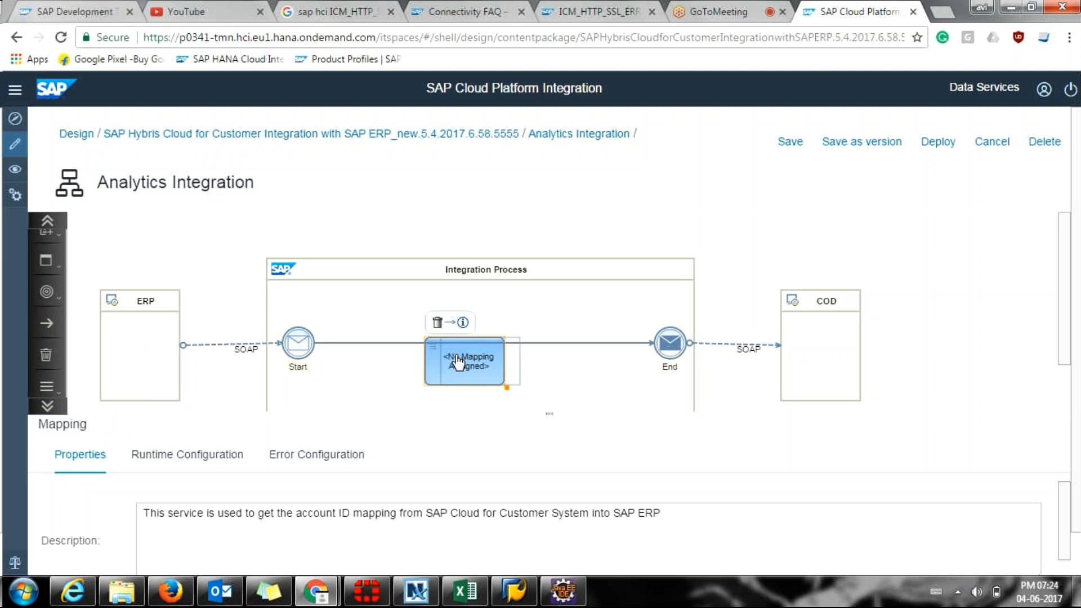
left_click_drag(469, 357, 476, 356)
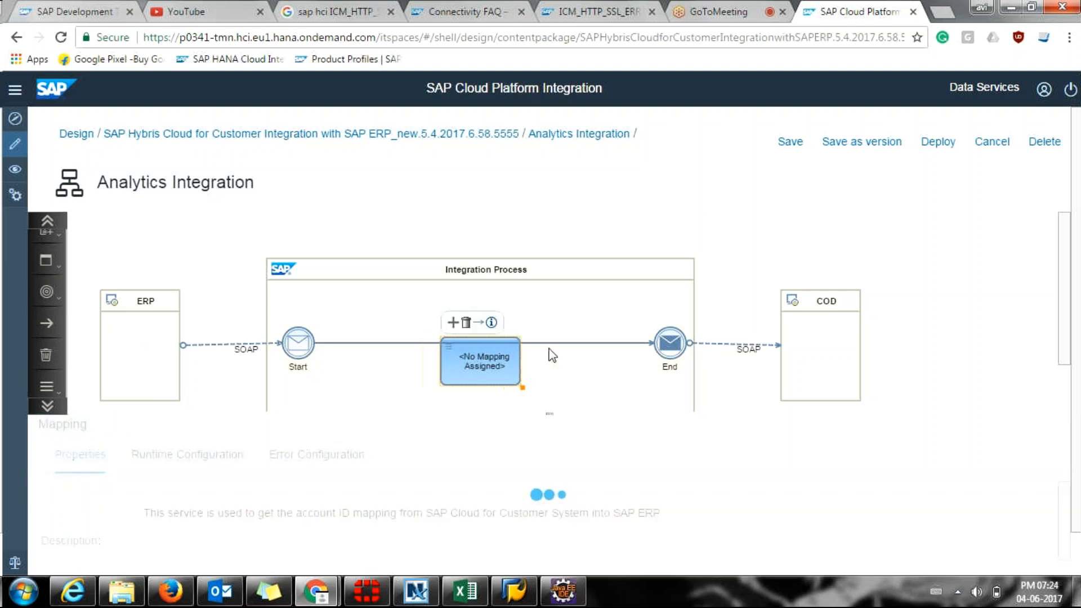
left_click(651, 344)
left_click(998, 145)
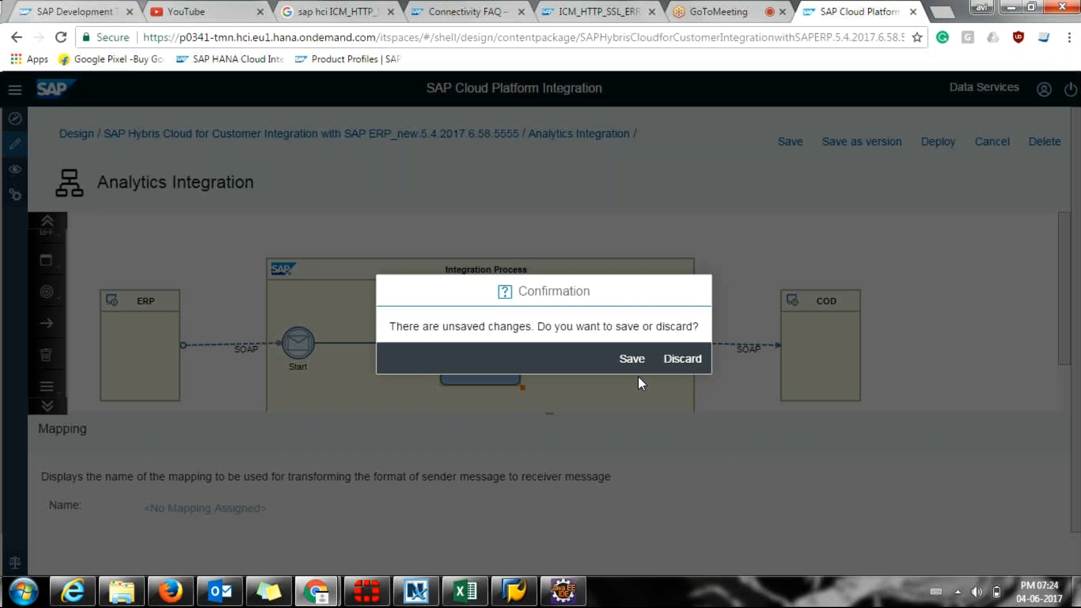
left_click(682, 359)
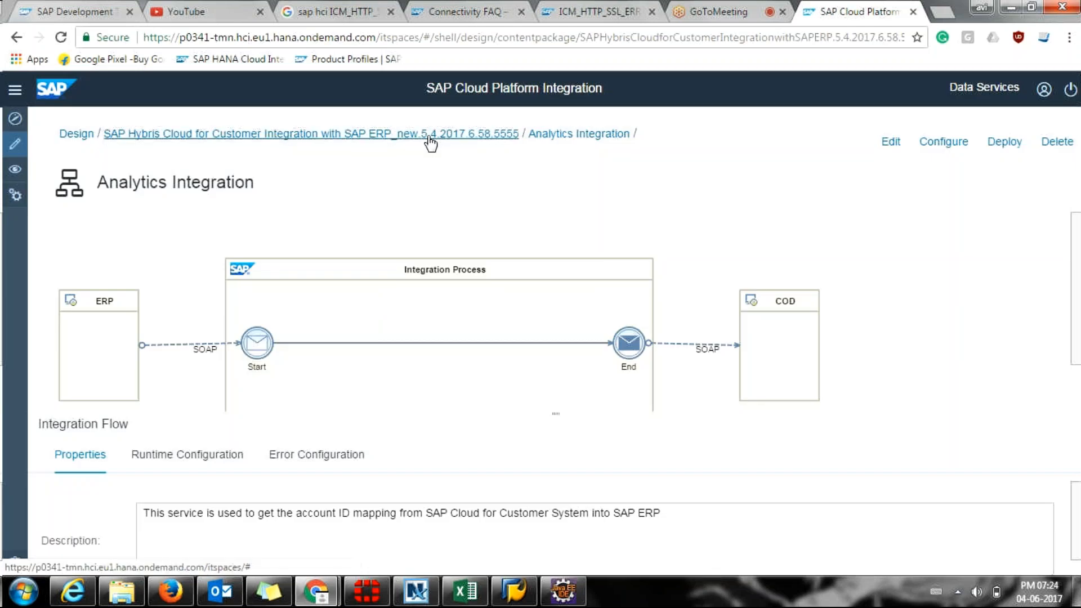
Return to the package's artifact list and view the Analytics Integration flow's details.
left_click(430, 138)
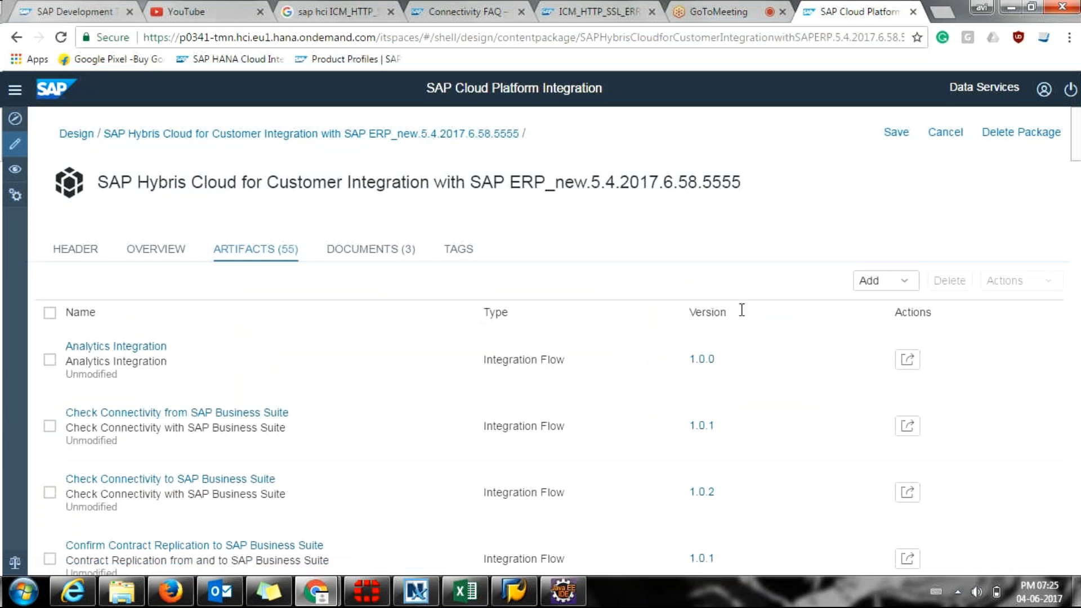
left_click(908, 358)
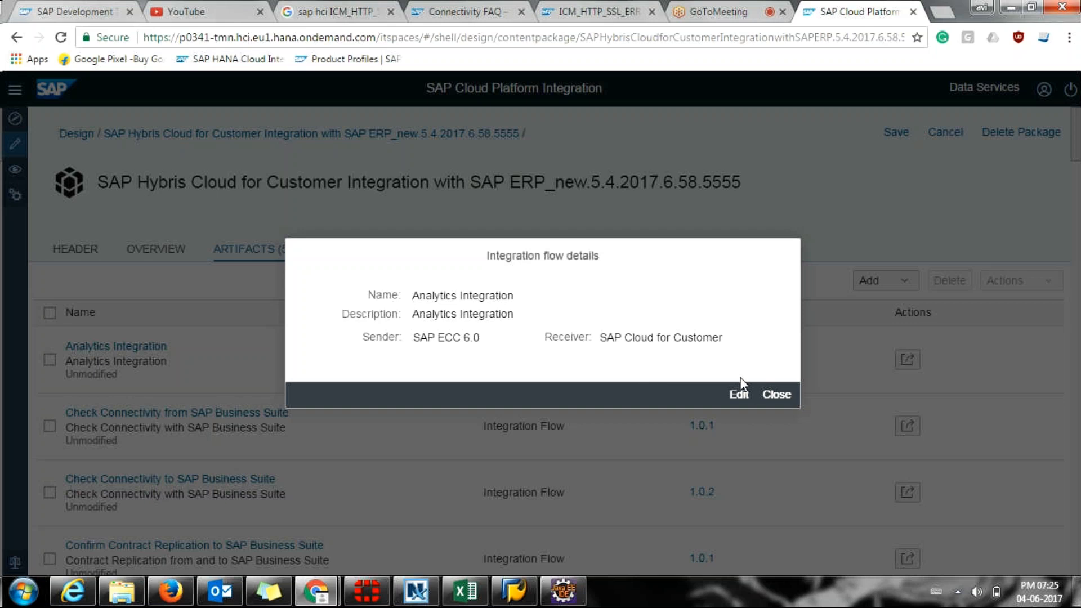
left_click(775, 395)
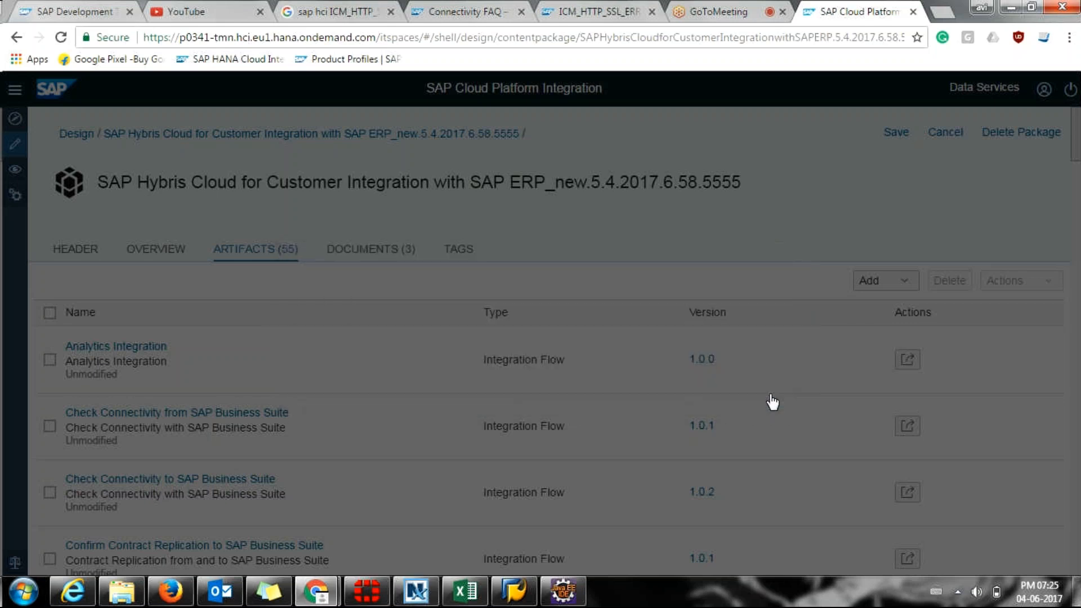
Download the Analytics Integration flow as a zip and show it in its folder.
left_click(911, 363)
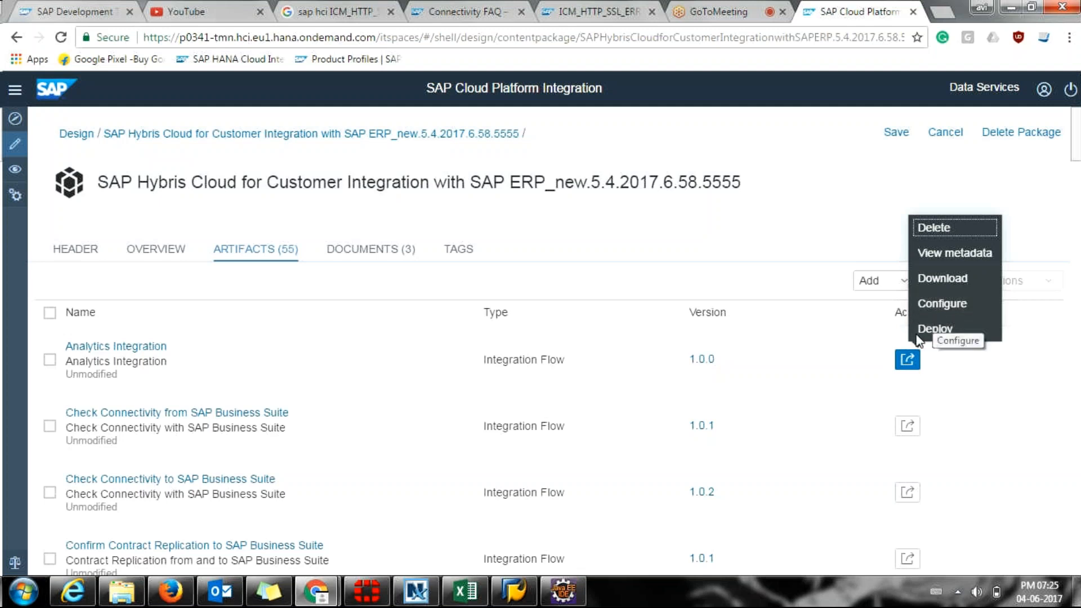
left_click(936, 288)
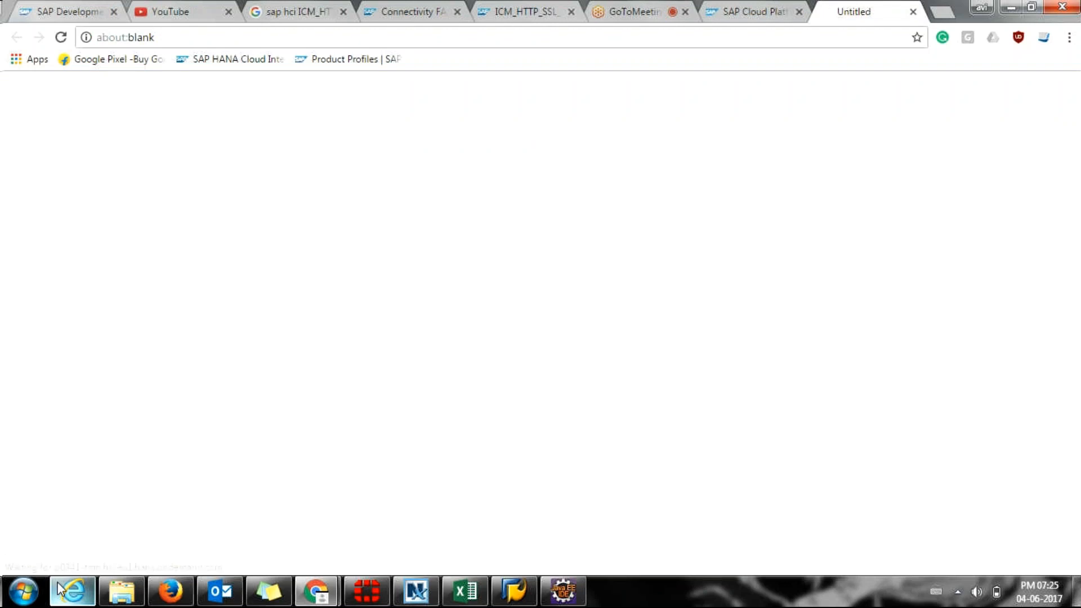
mouse_move(61, 588)
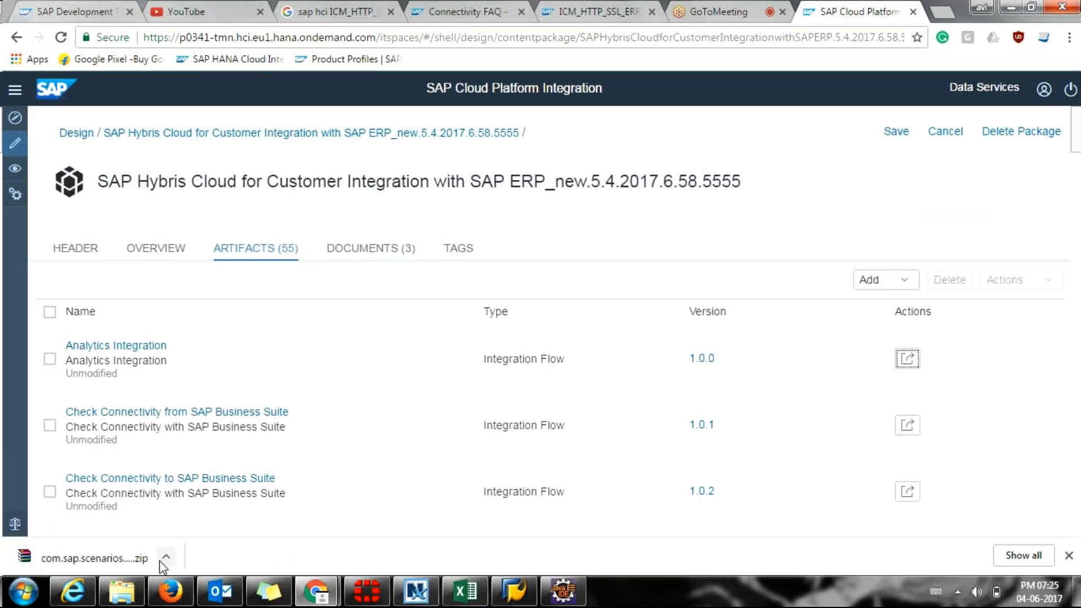
left_click(165, 559)
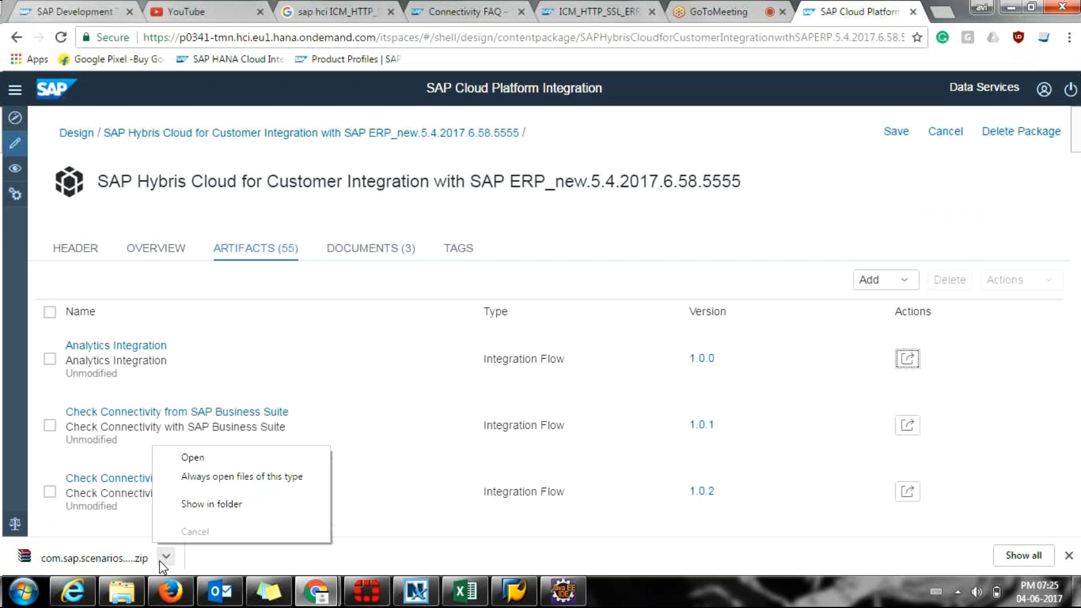
left_click(204, 504)
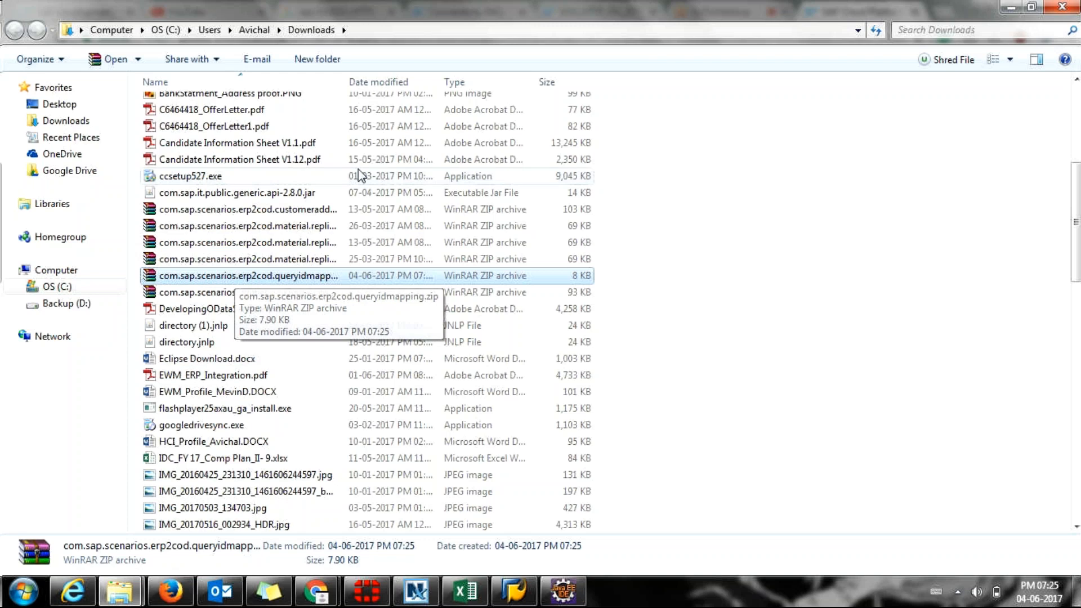
Widen the Name column to read com.sap.scenarios.erp2cod.queryidmapping.zip, then bring Eclipse forward.
left_click_drag(345, 81, 426, 81)
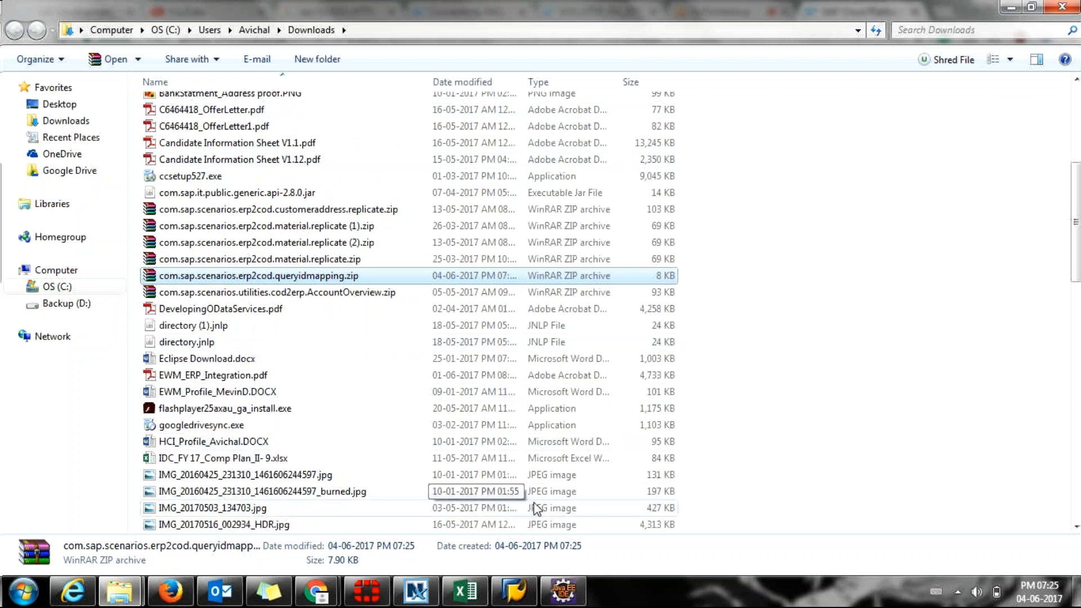
left_click(579, 598)
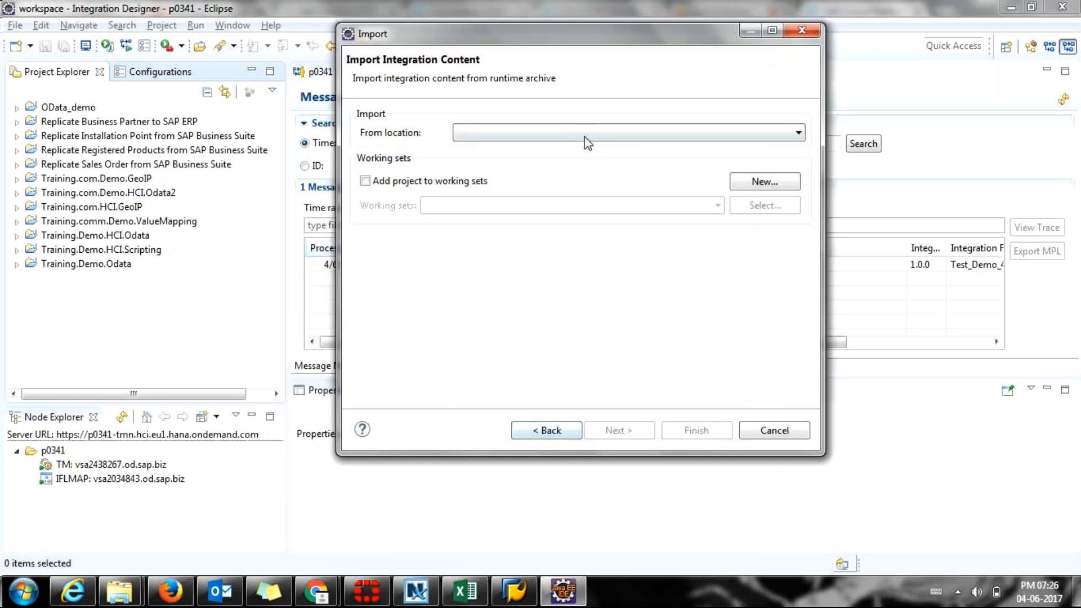
In the import wizard, pick the local file system source and browse to the Downloads folder.
left_click(585, 141)
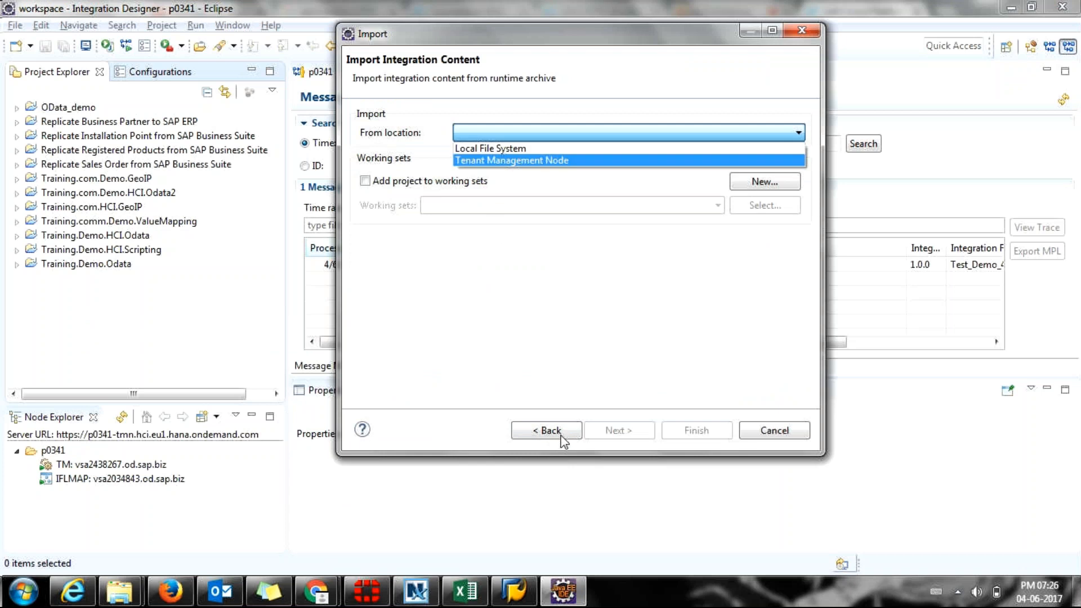
left_click(535, 149)
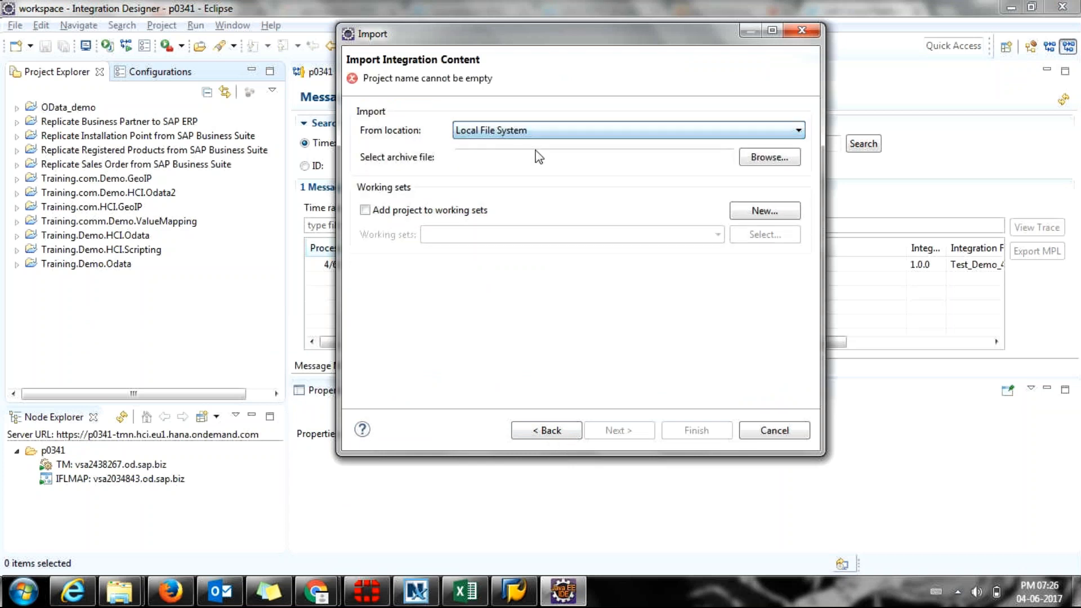
left_click(775, 163)
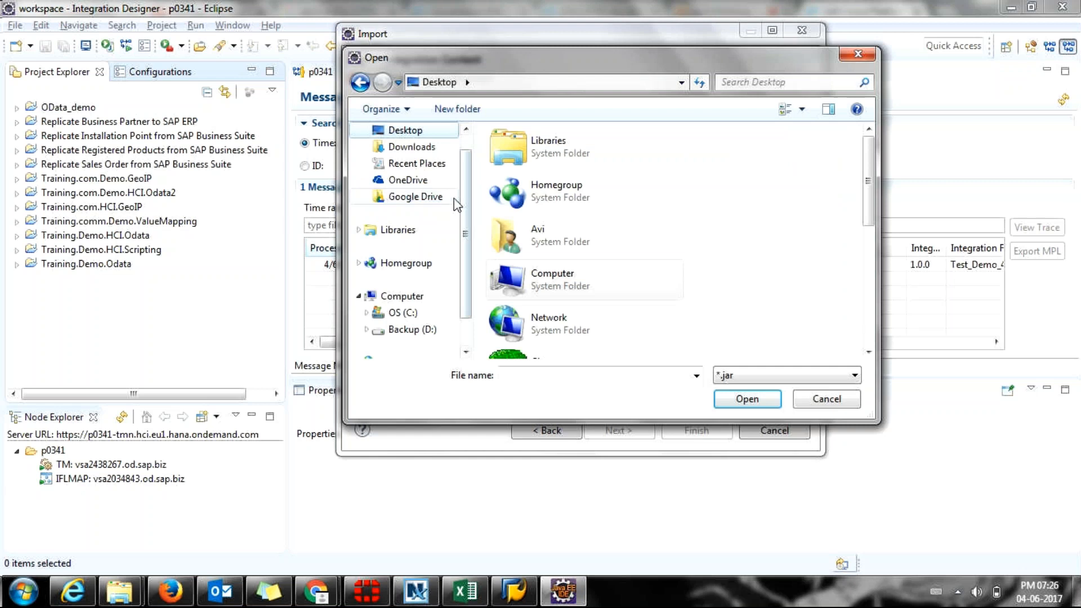
left_click(415, 147)
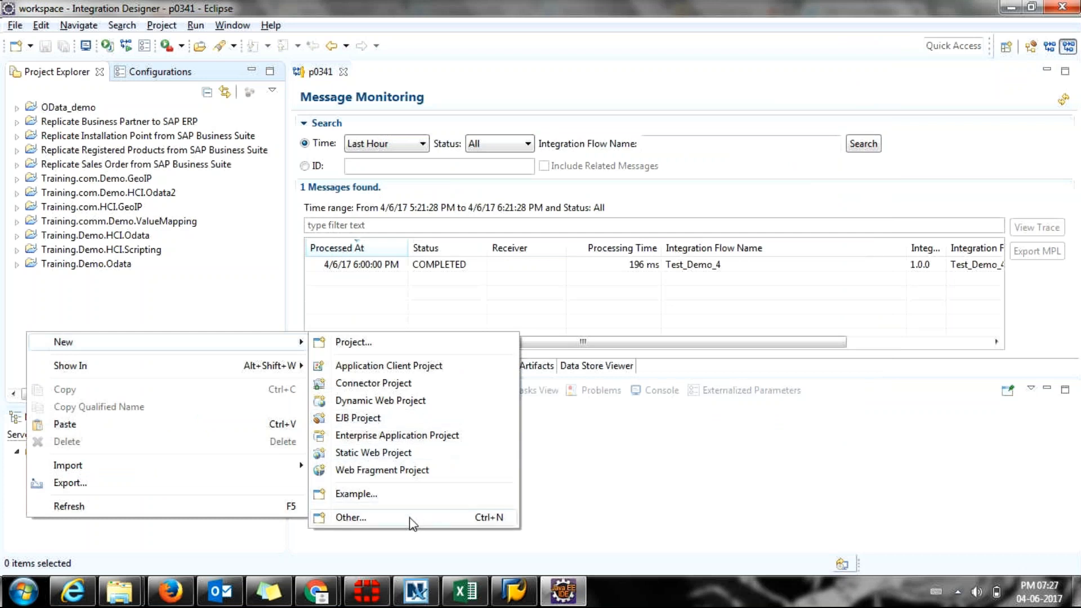
mouse_move(241, 466)
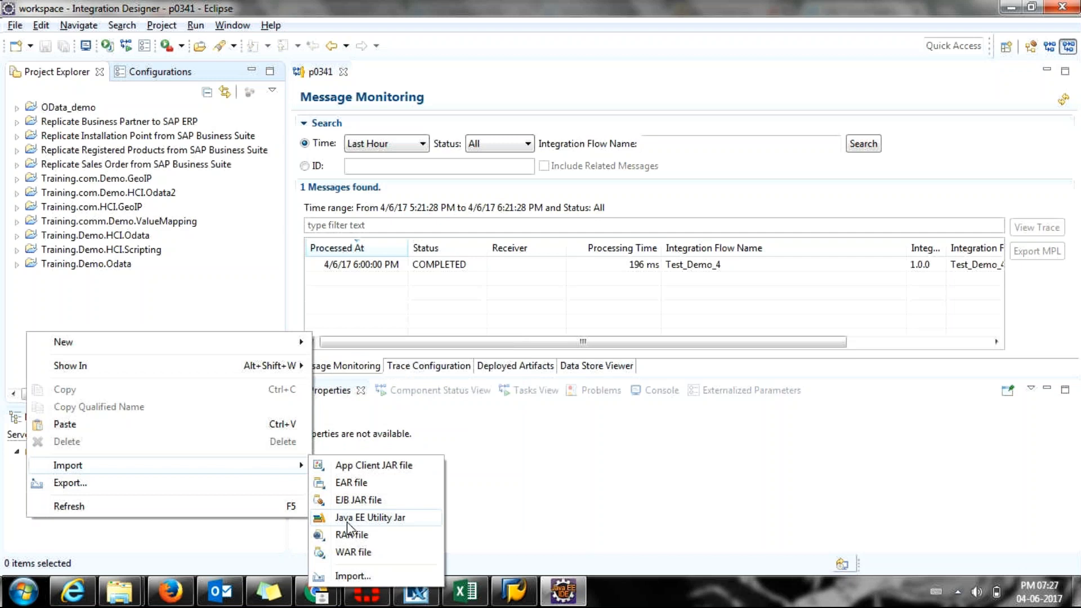
Leave the import and exit the FortiClient VPN client.
left_click(338, 577)
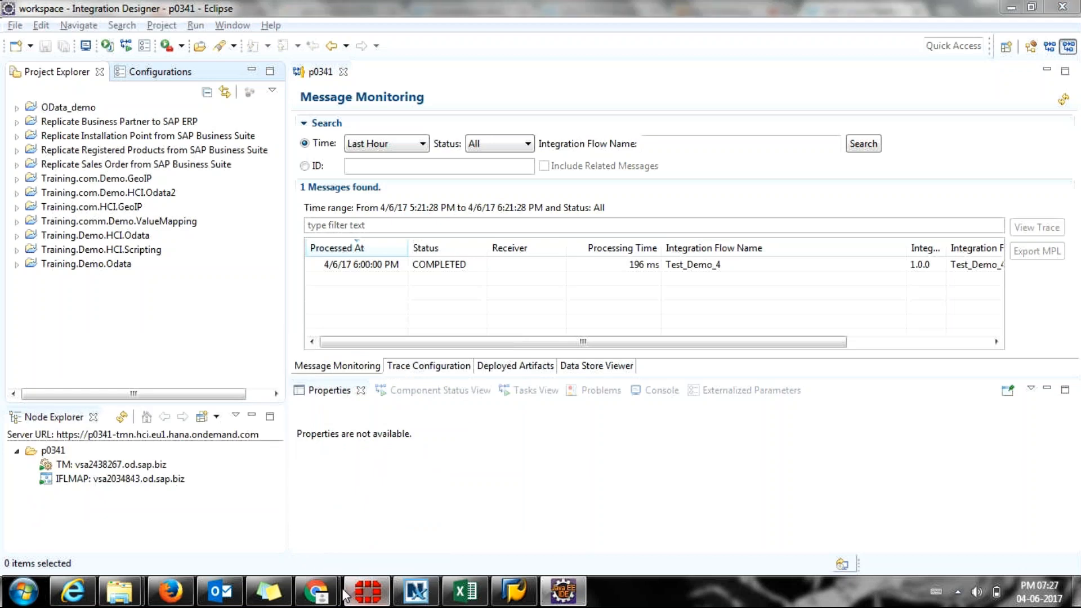
left_click(346, 593)
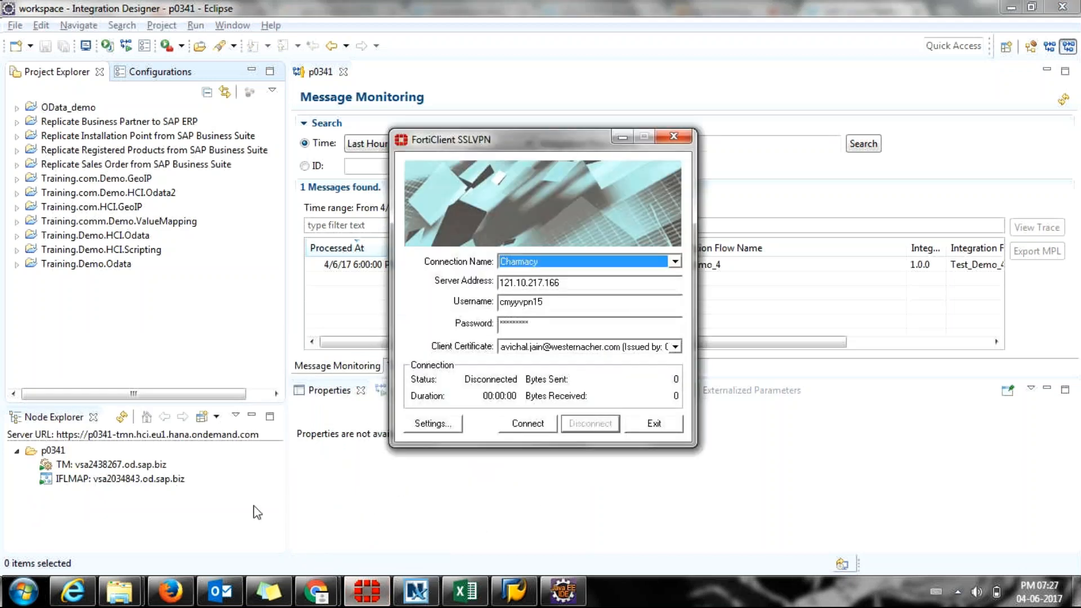
left_click(653, 425)
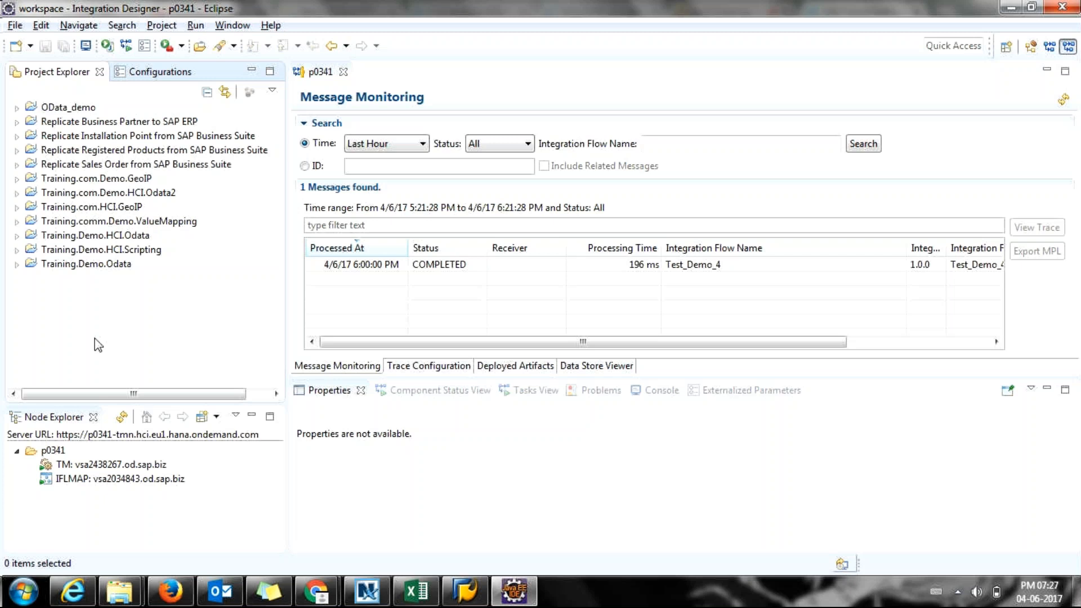
Open Import... from the Project Explorer context menu and scroll the wizard list up to General.
right_click(109, 299)
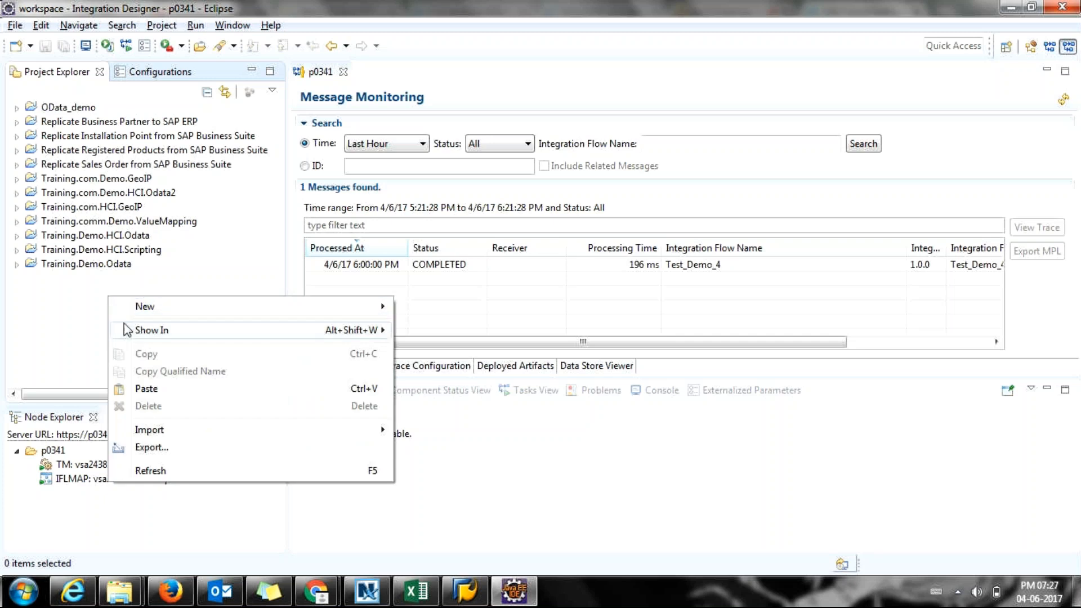
mouse_move(144, 438)
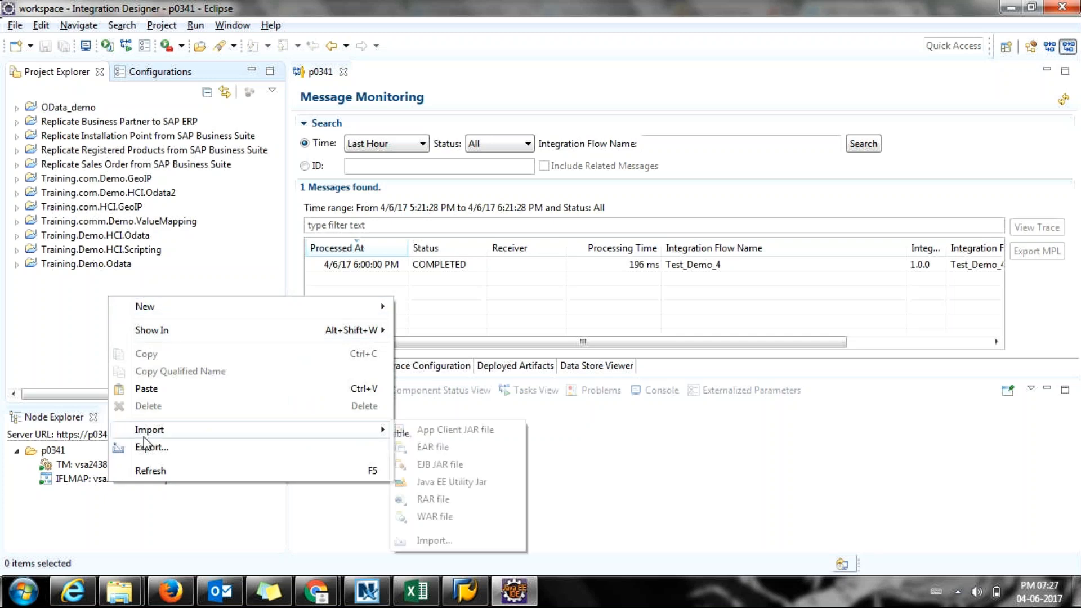
left_click(440, 541)
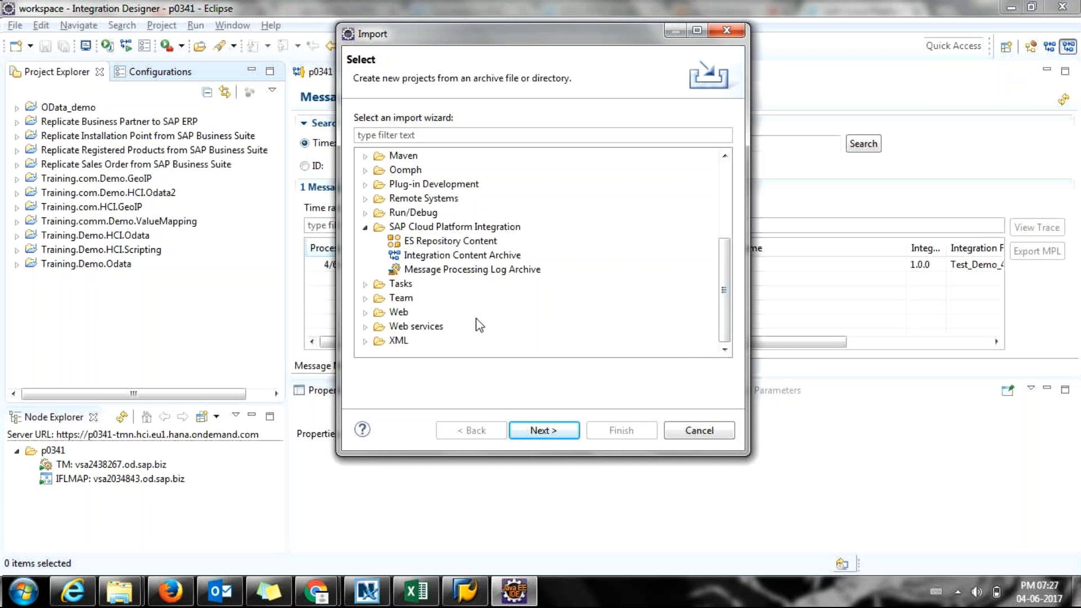
scroll(479, 327, "up", 1)
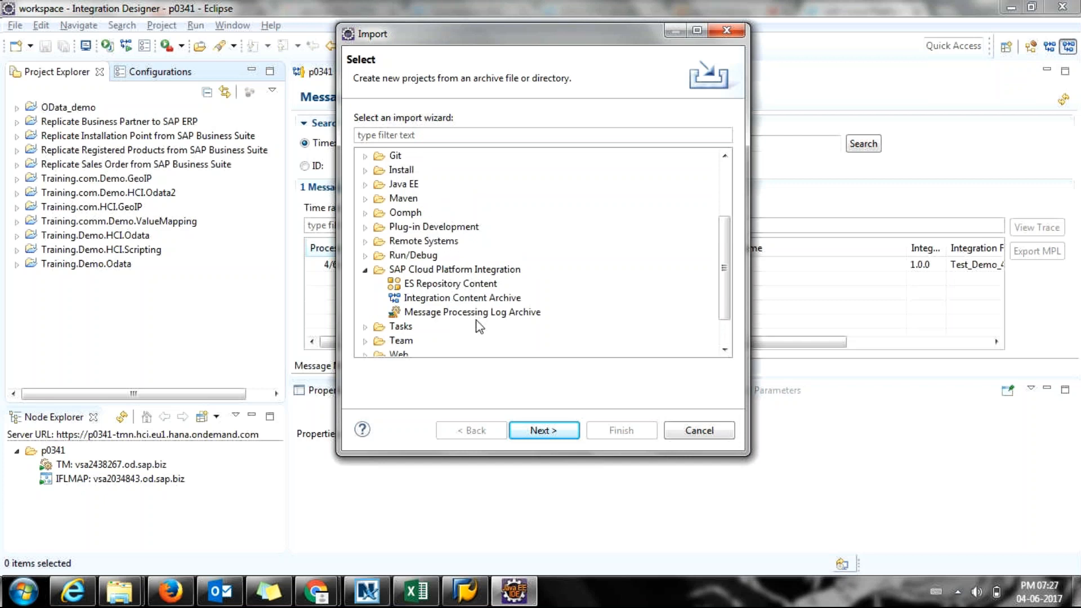
scroll(479, 327, "up", 2)
scroll(479, 327, "up", 1)
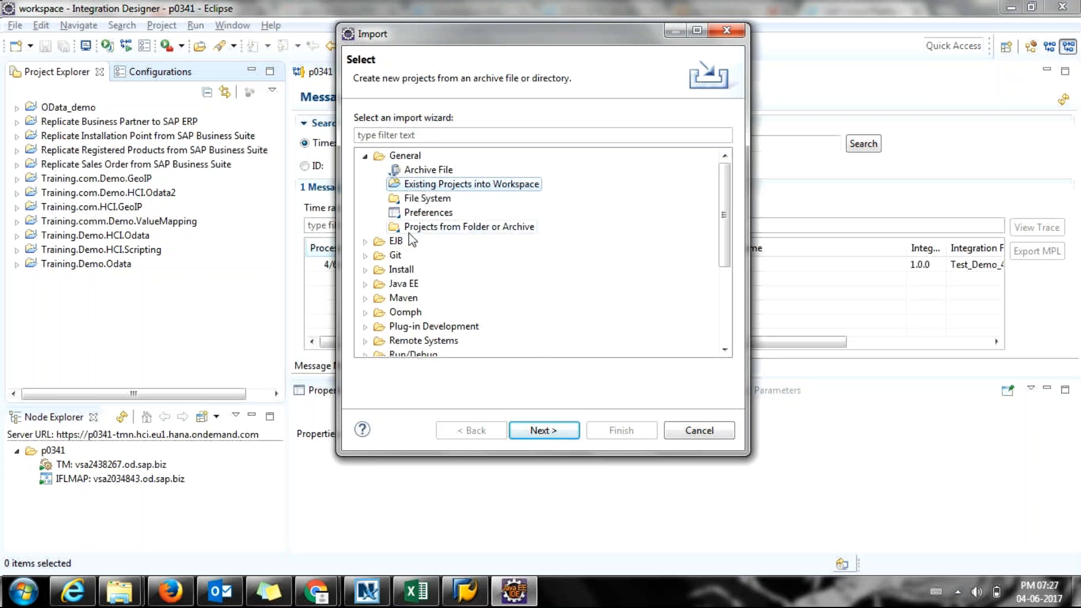
Import com.sap.scenarios.erp2cod.queryidmapping.zip from Downloads as an existing project into the workspace.
left_click(402, 158)
left_click(543, 432)
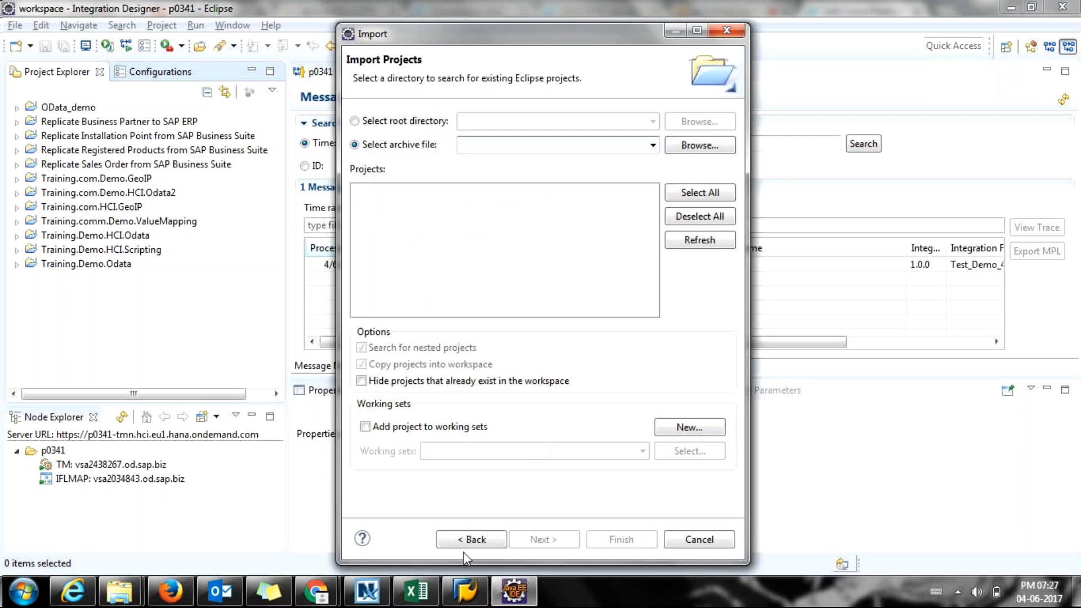
left_click(731, 145)
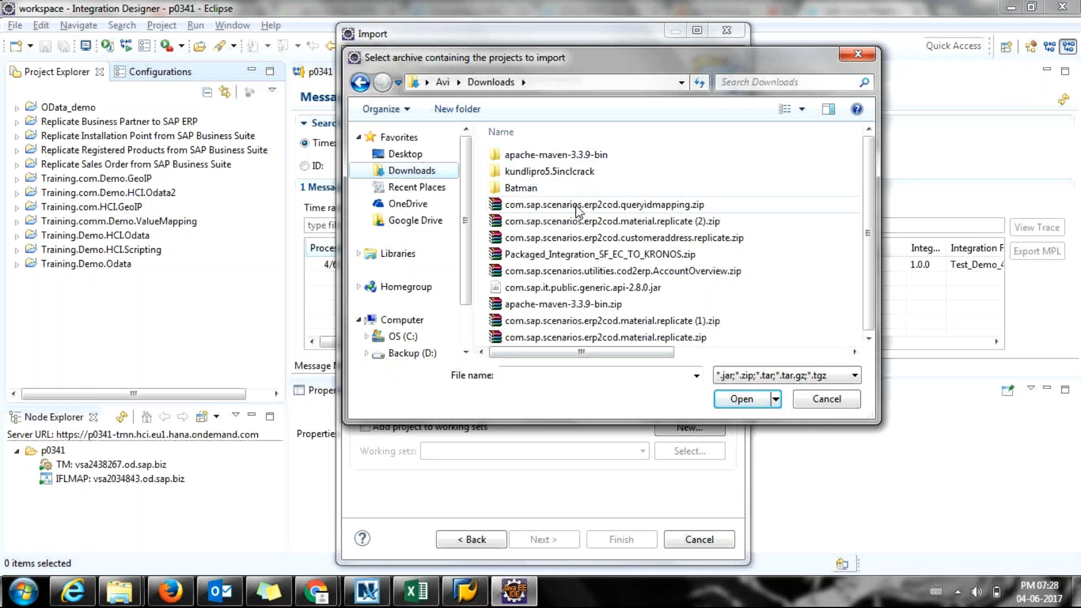
left_click(549, 207)
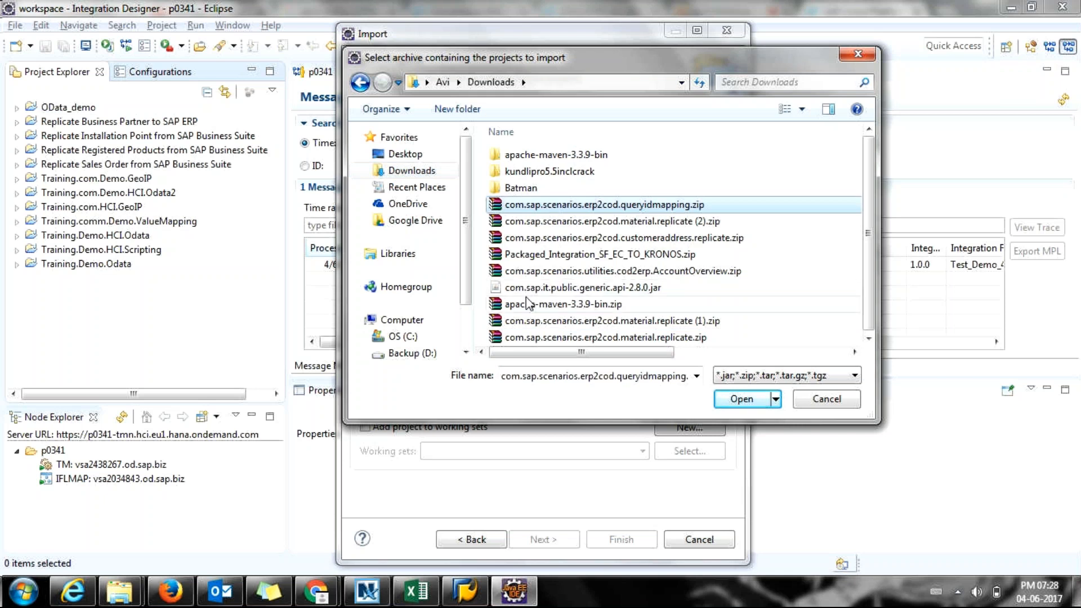
key("Return")
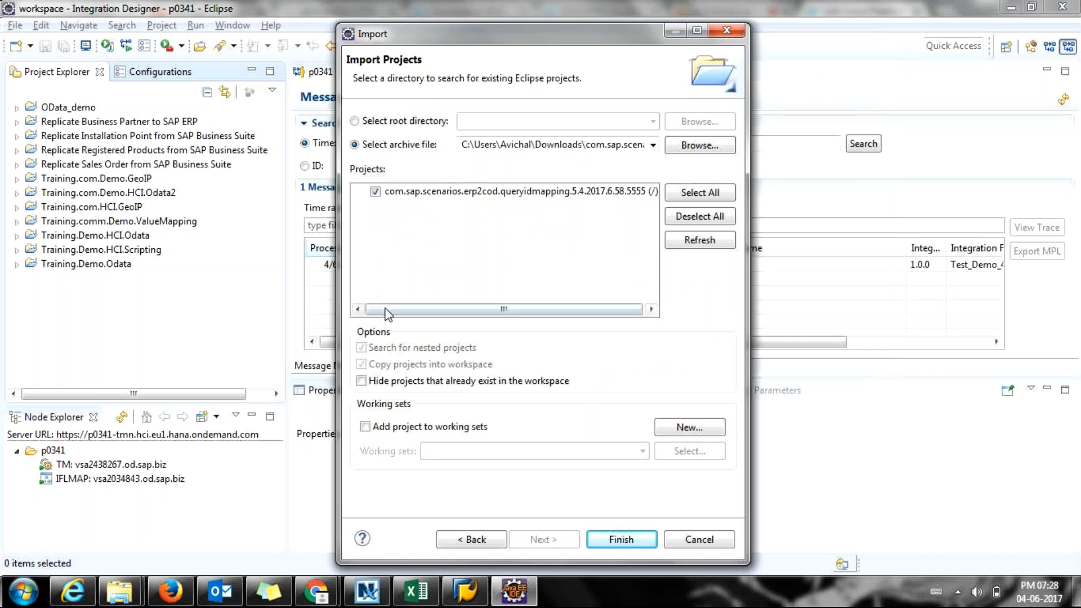
left_click_drag(379, 306, 488, 307)
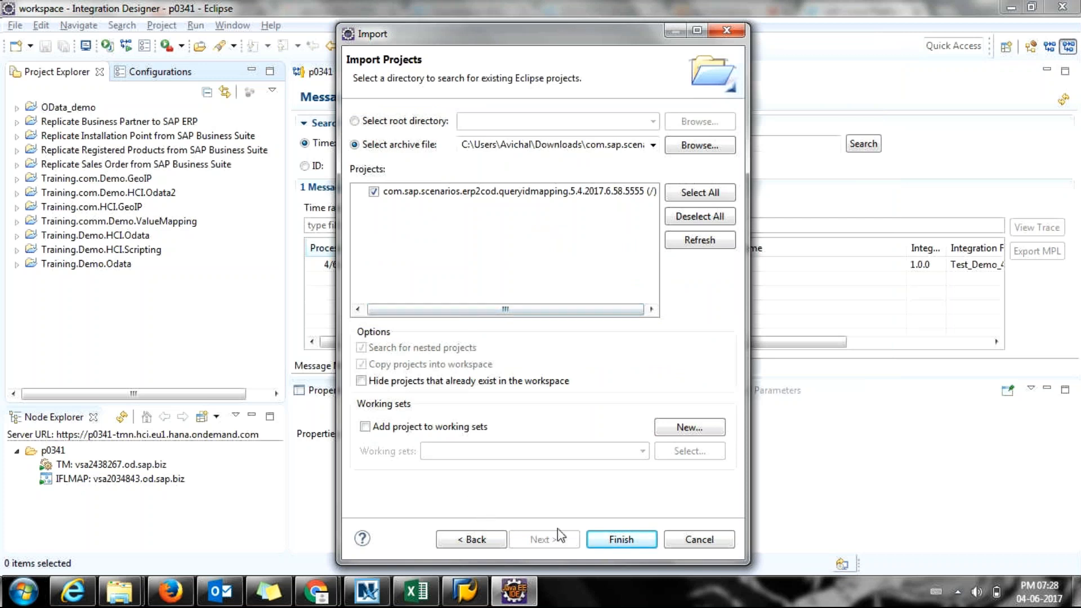
key("Return")
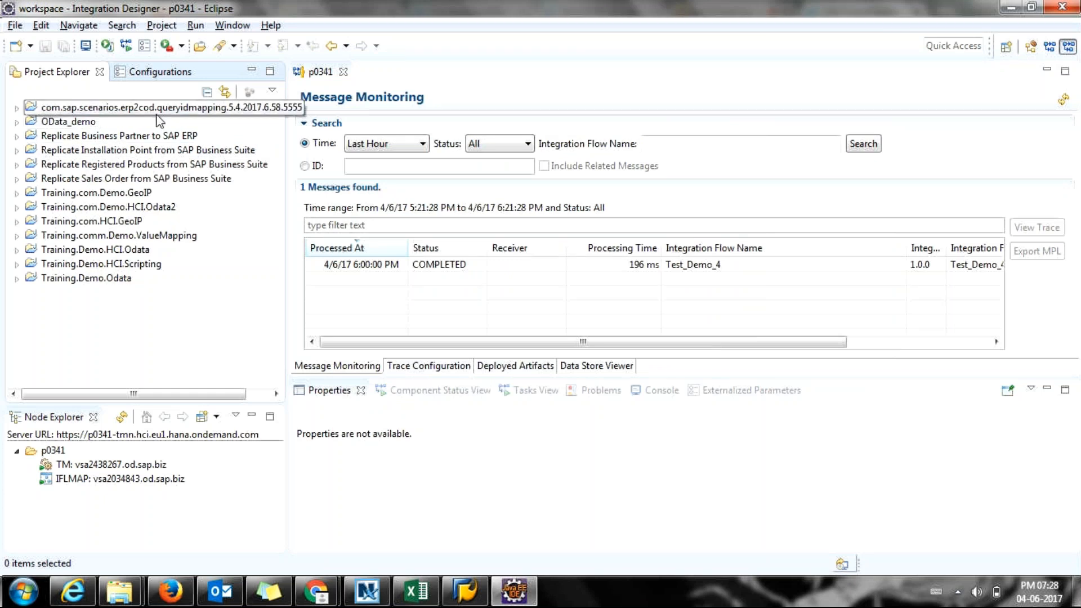
Expand the queryidmapping project's integrationflow folder and open erp2cod_queryidmapping.iflw.
left_click(17, 107)
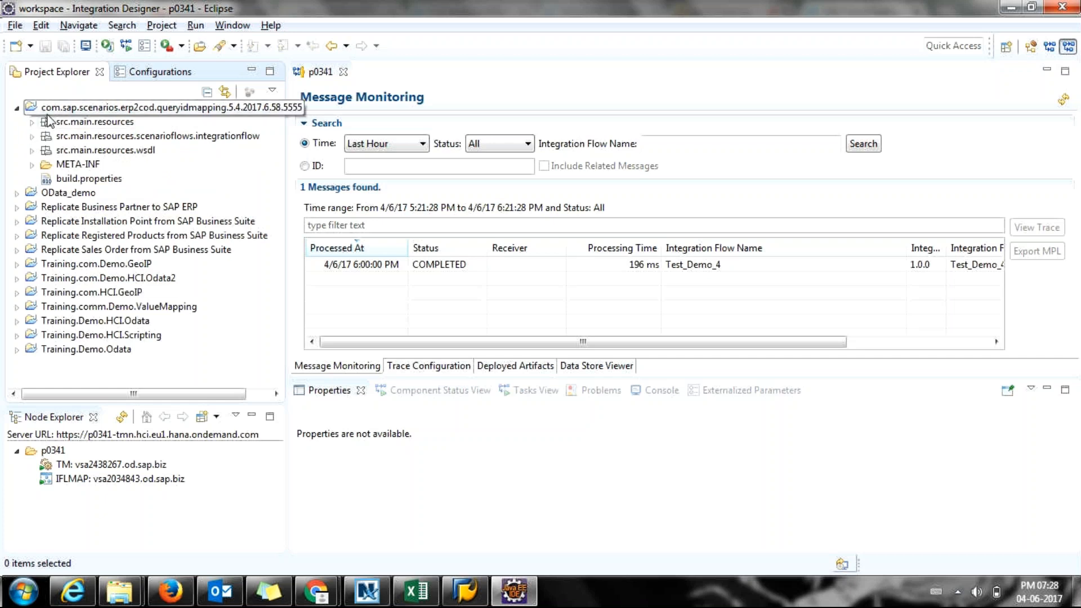
left_click(32, 122)
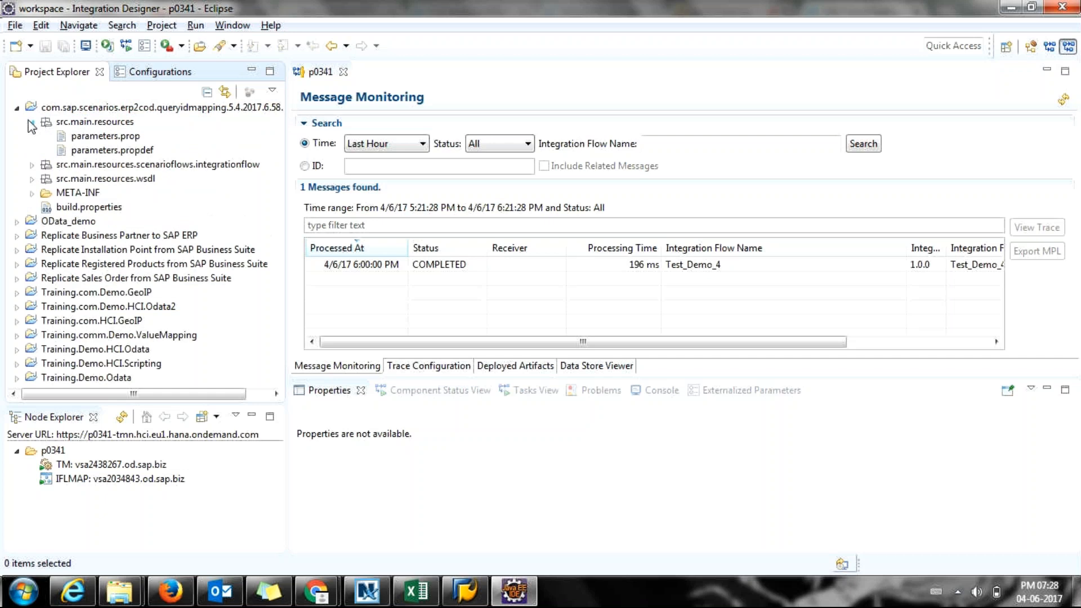
left_click(30, 122)
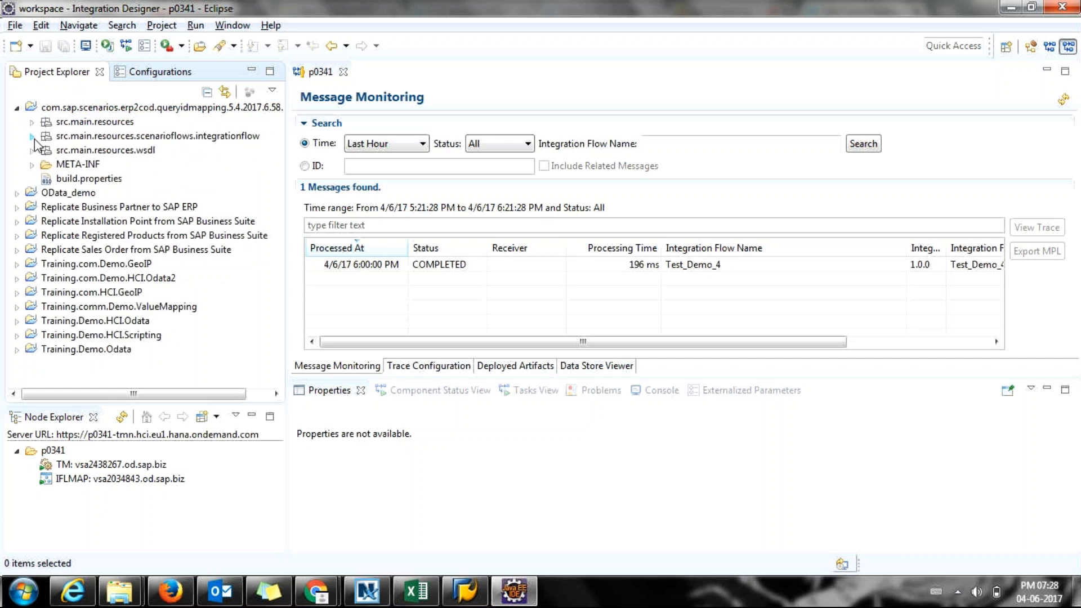
left_click(181, 136)
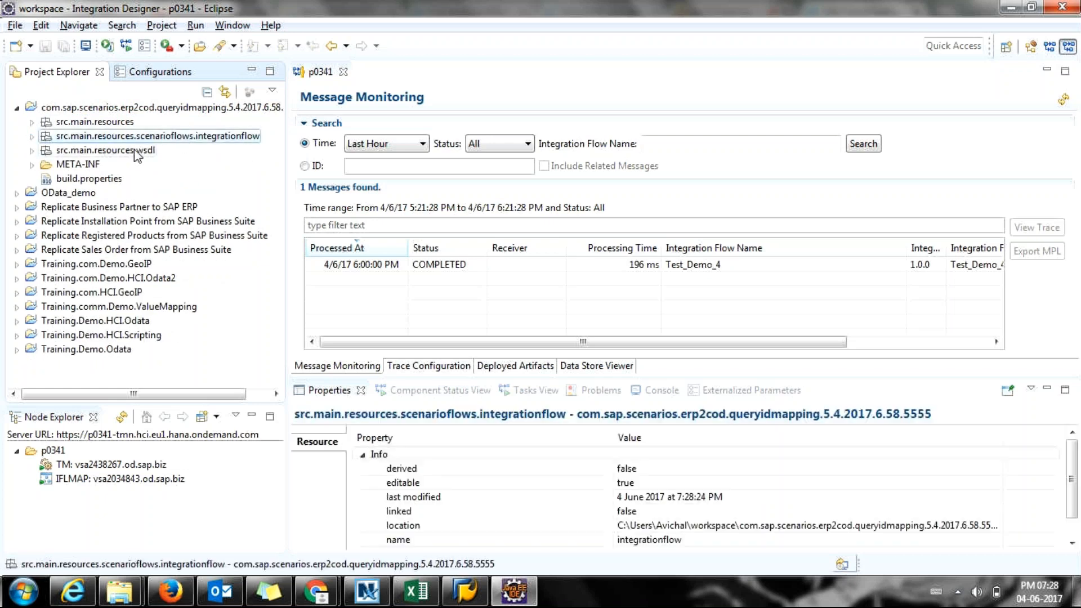
left_click(125, 154)
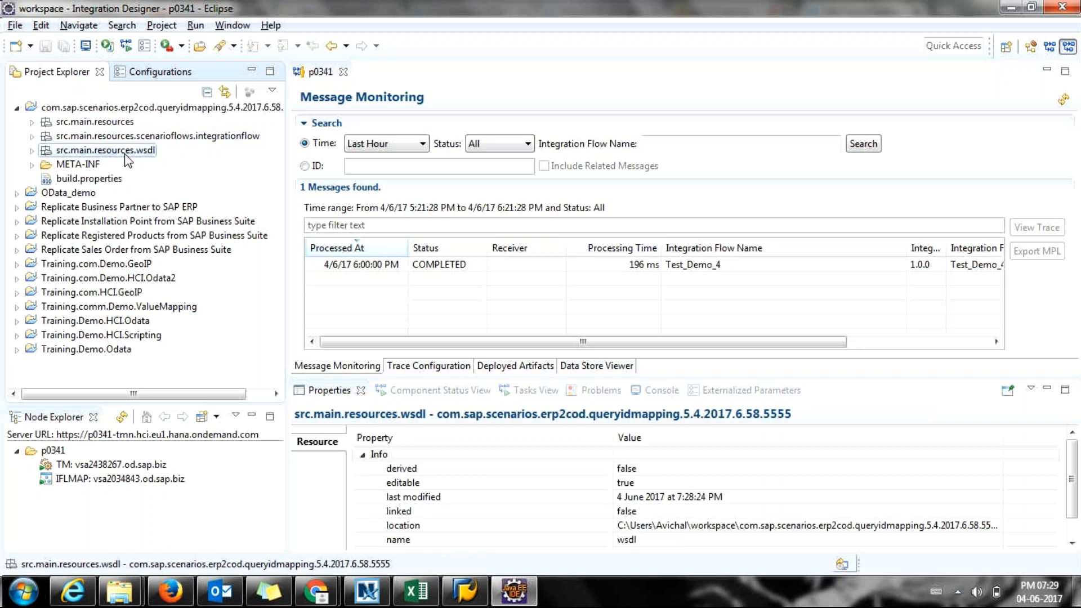
left_click(30, 140)
left_click(115, 153)
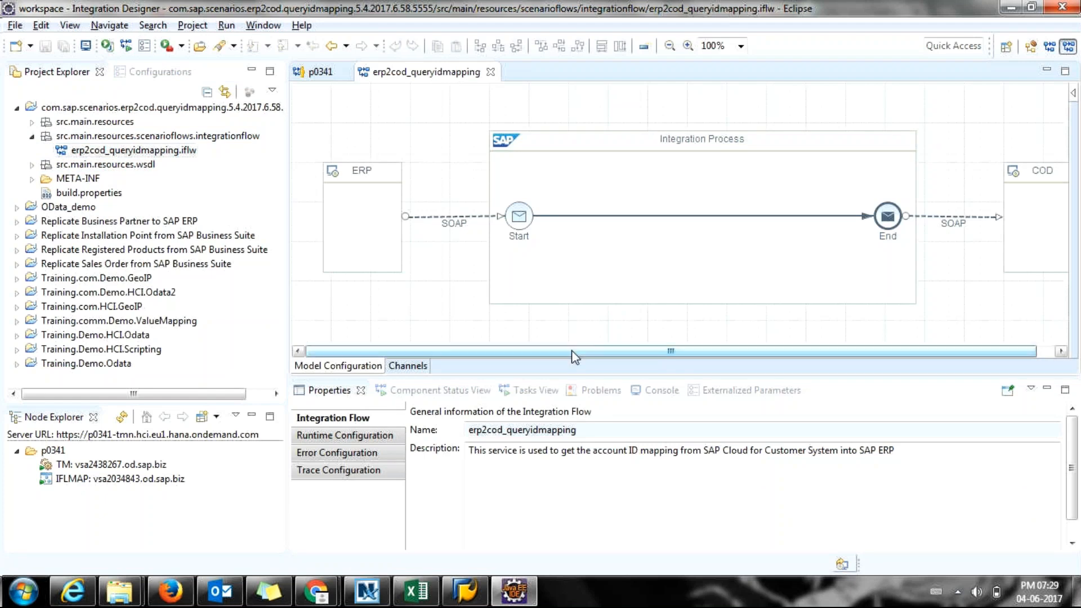
Shift the Integration Process pool left in the erp2cod_queryidmapping flow.
left_click(16, 221)
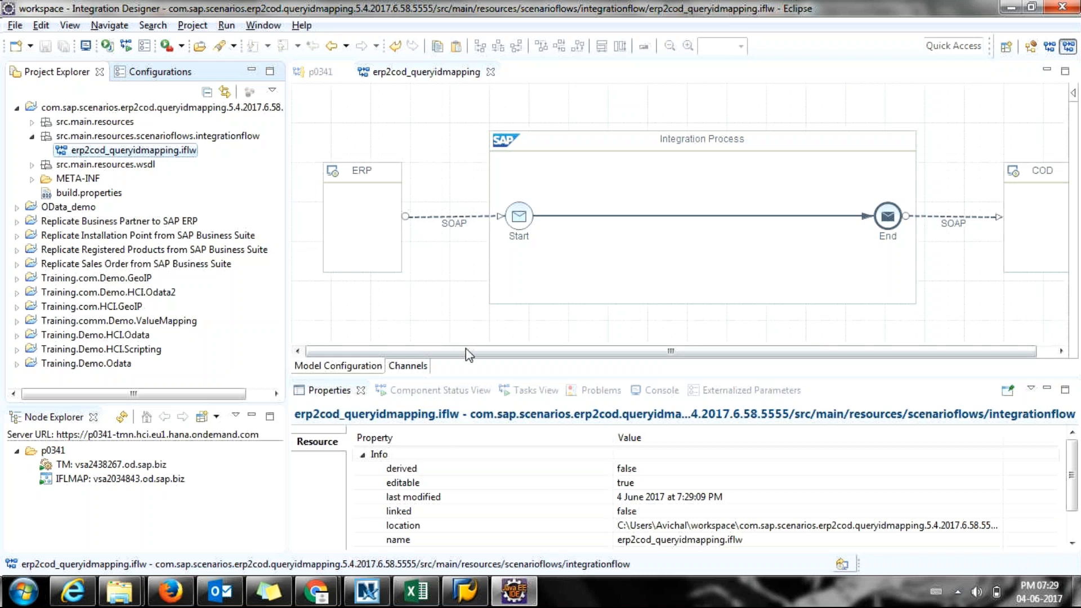
left_click_drag(466, 348, 531, 356)
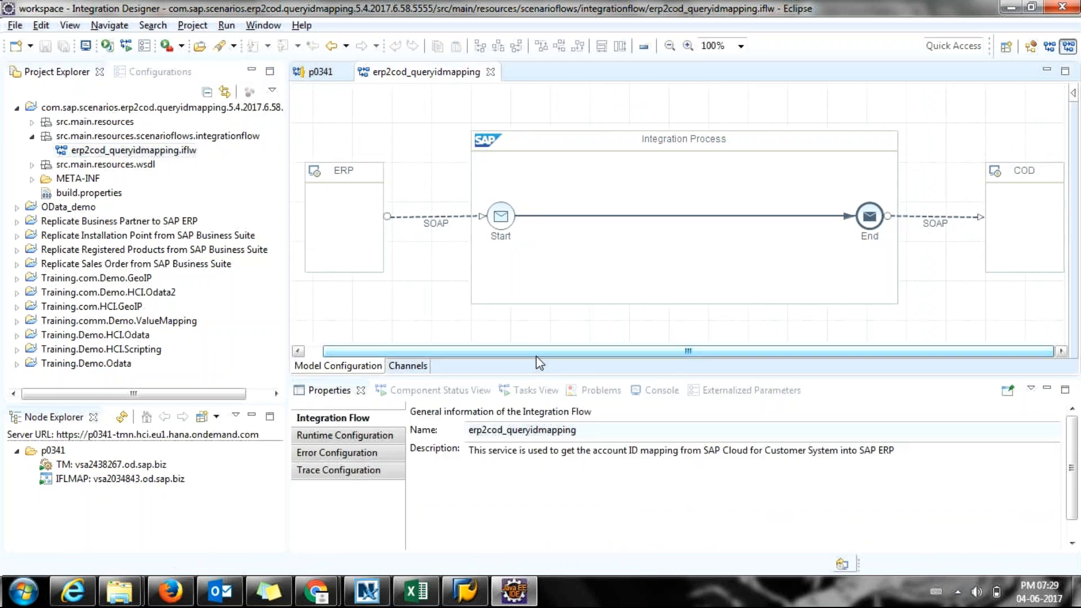
left_click_drag(585, 357, 579, 357)
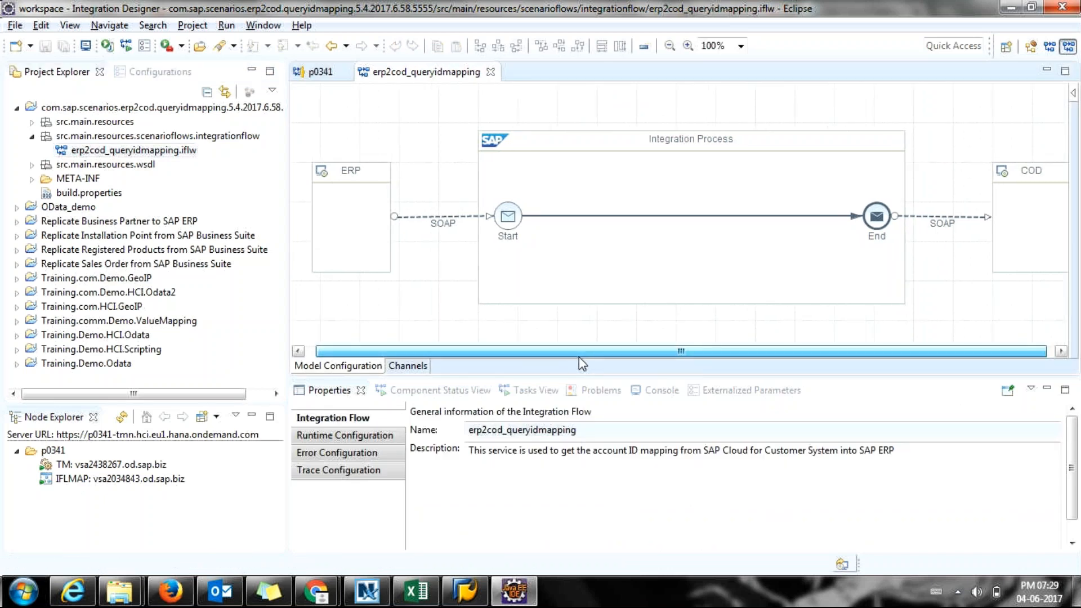
left_click_drag(579, 363, 553, 363)
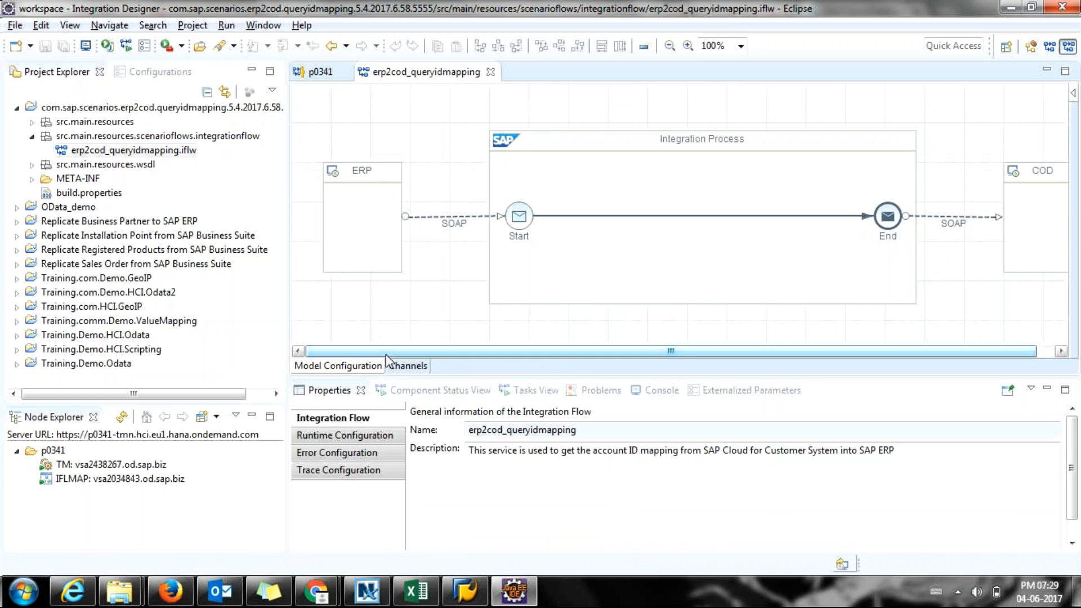
left_click_drag(380, 353, 478, 344)
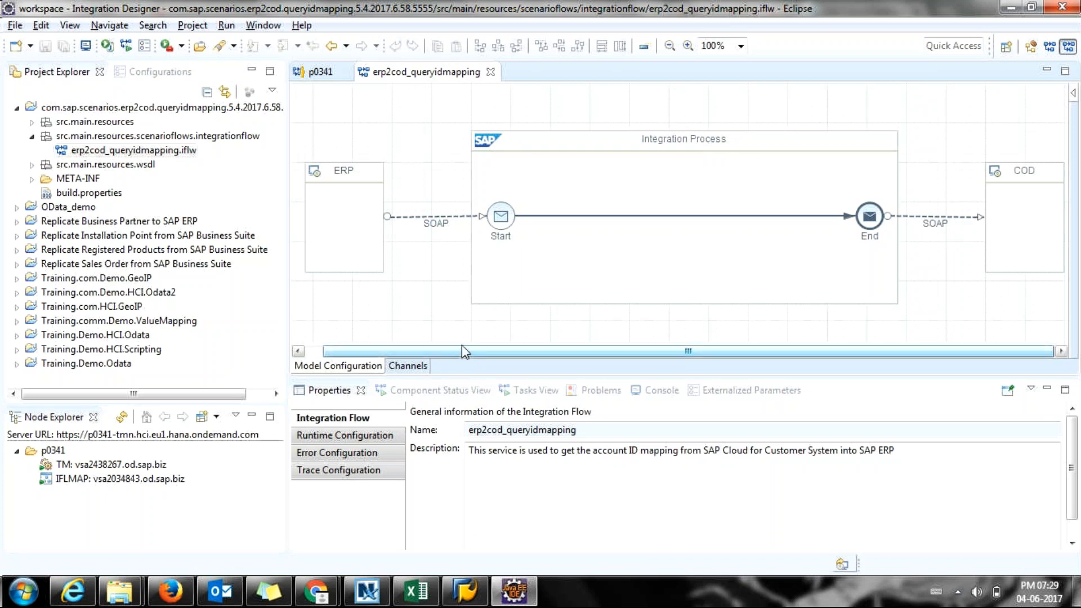
mouse_move(570, 200)
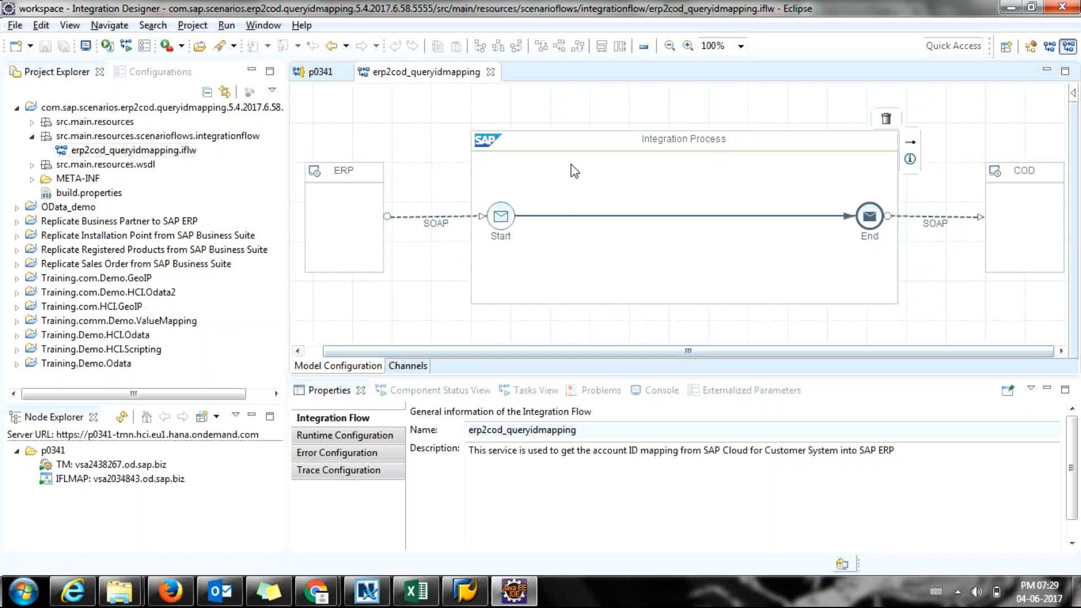
left_click(575, 145)
left_click(572, 145)
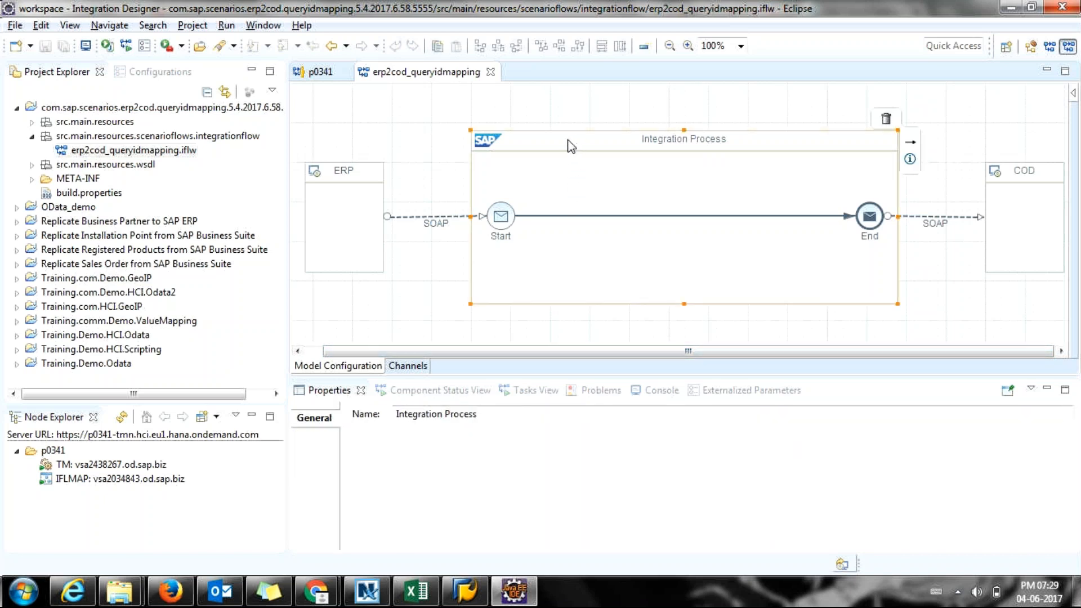
left_click_drag(571, 146, 512, 137)
left_click(1003, 182)
Move the COD participant closer to the integration process, then check the GoToMeeting tab.
left_click_drag(974, 181, 947, 182)
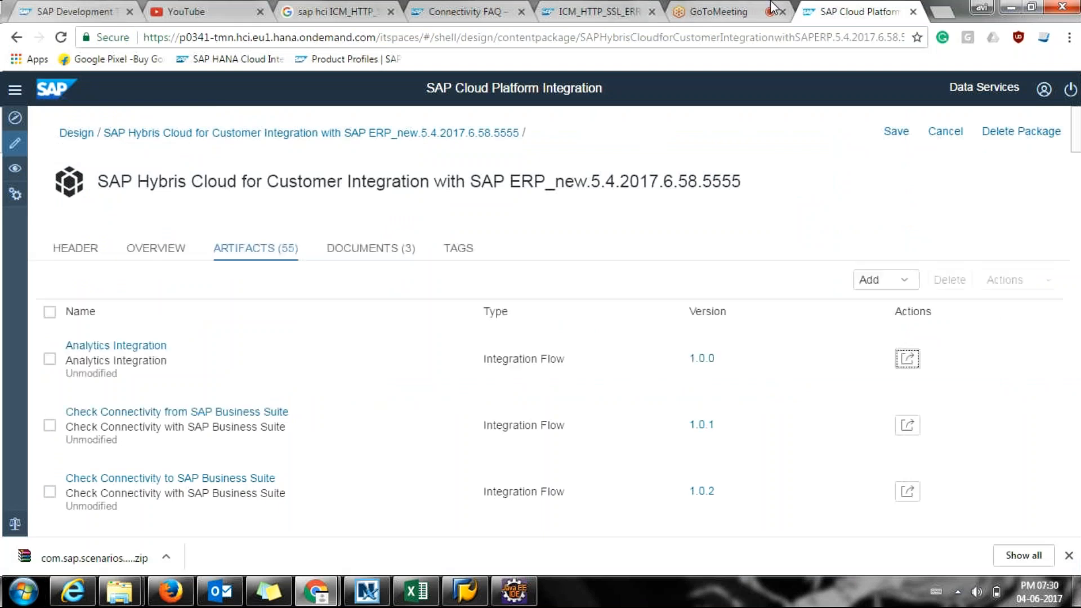
left_click(772, 10)
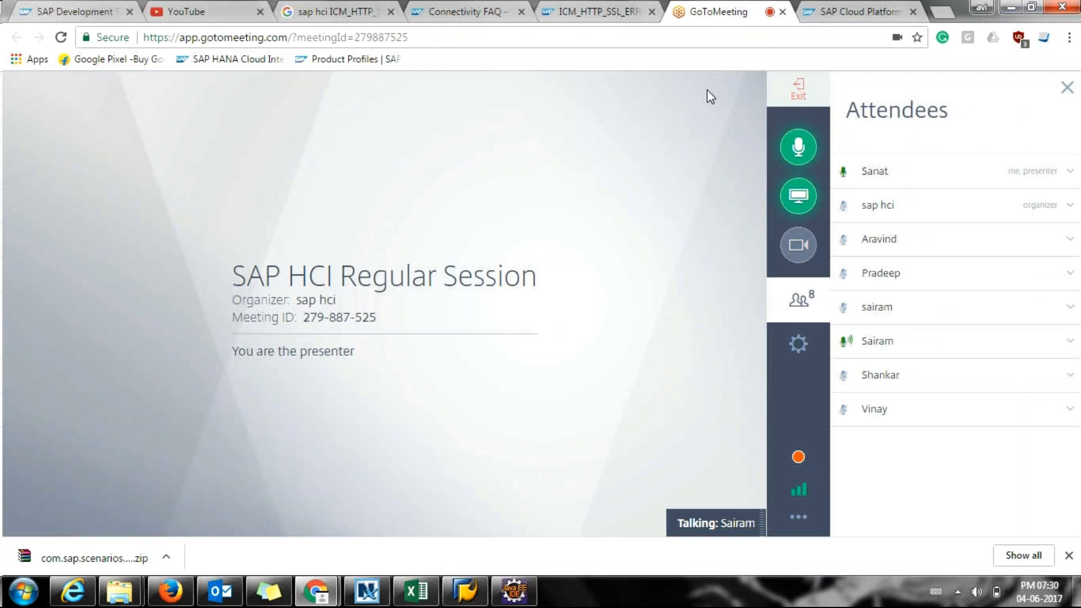
mouse_move(514, 591)
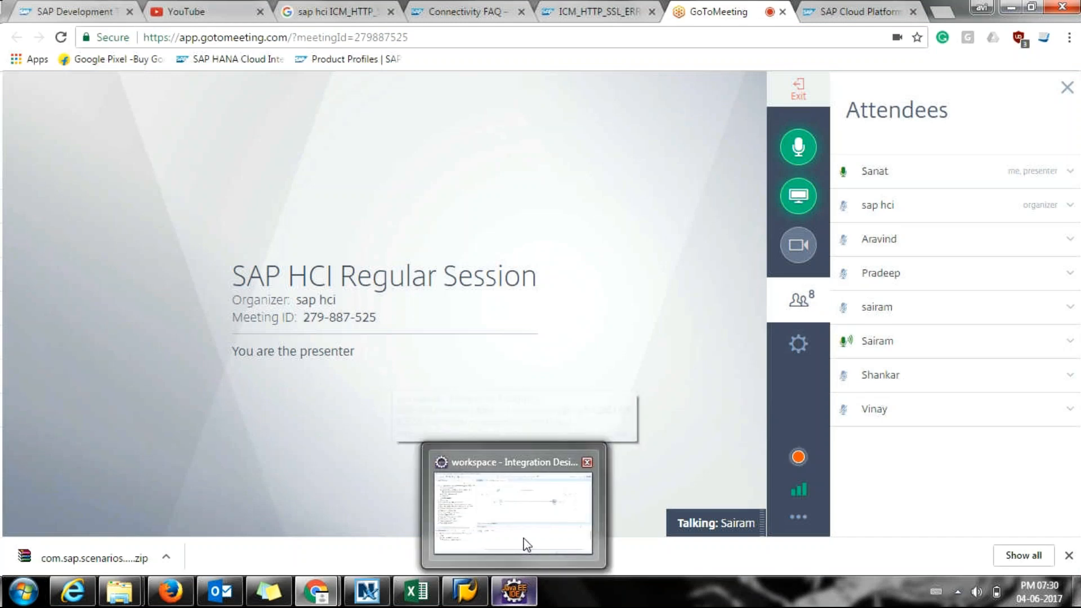
mouse_move(527, 536)
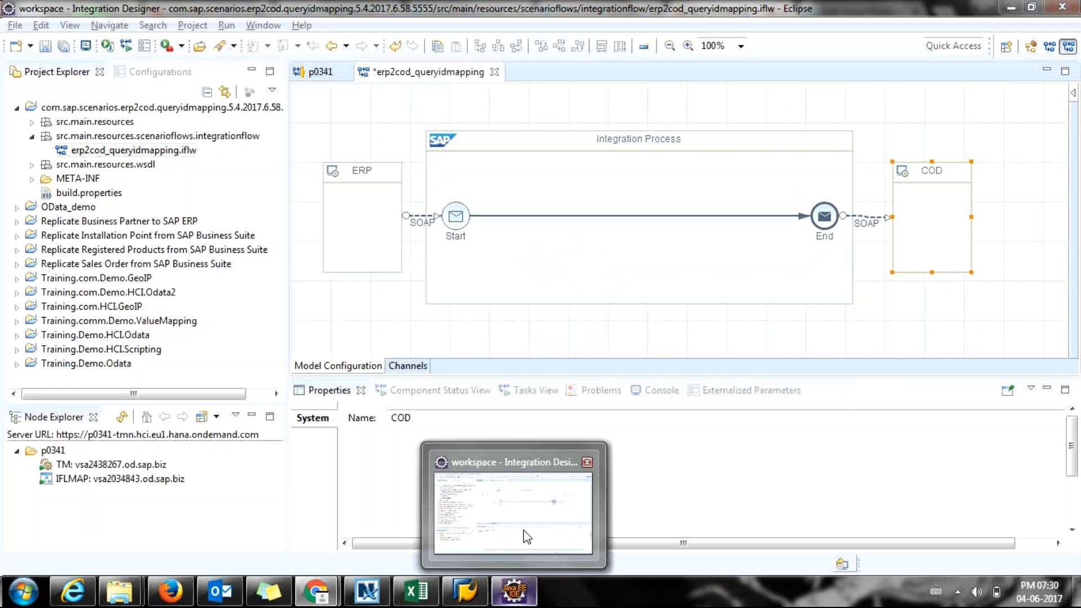
Open the ERP sender SOAP channel's adapter settings showing Address {{ERP_address_13}}.
left_click(527, 536)
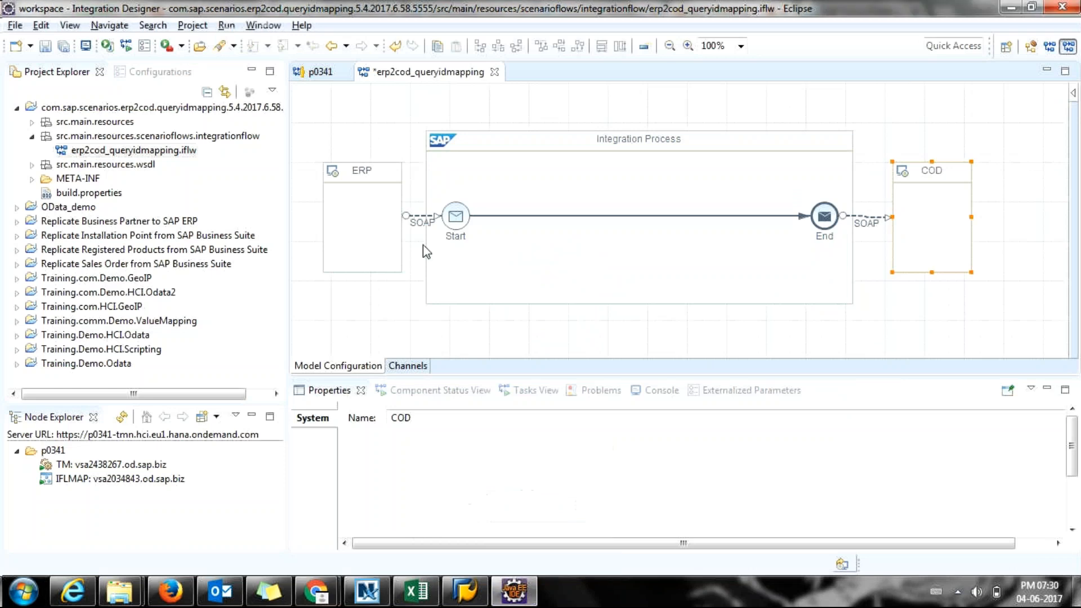
left_click(385, 227)
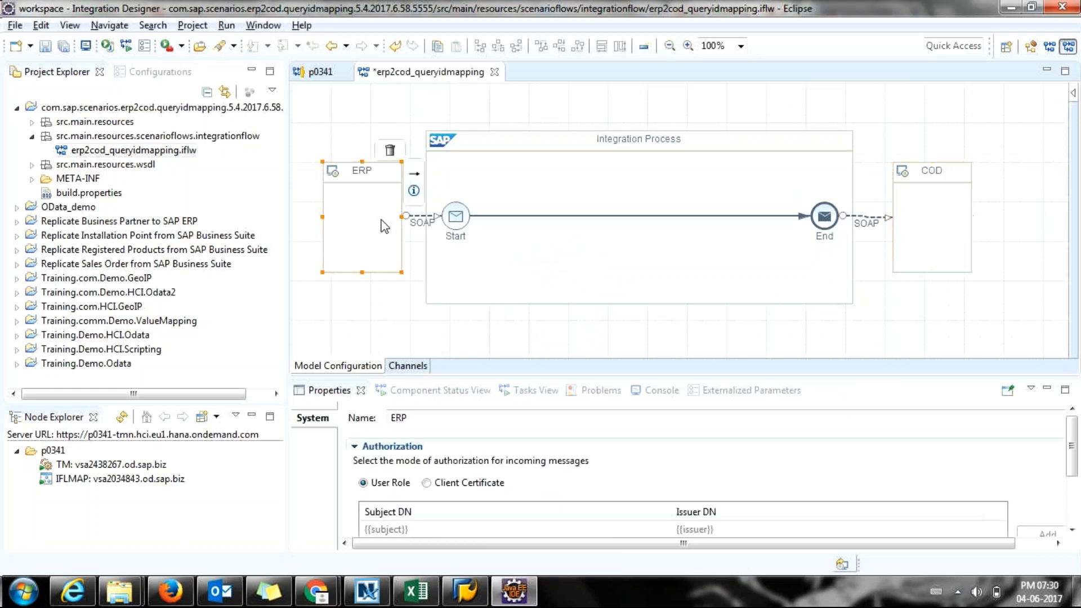
left_click(417, 222)
double_click(418, 222)
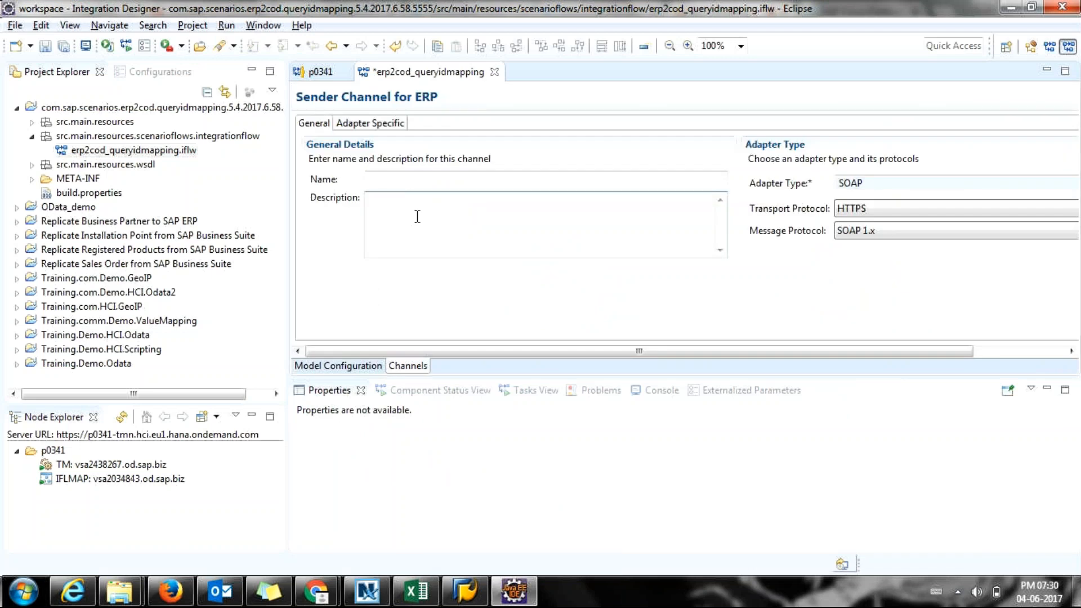
left_click(355, 125)
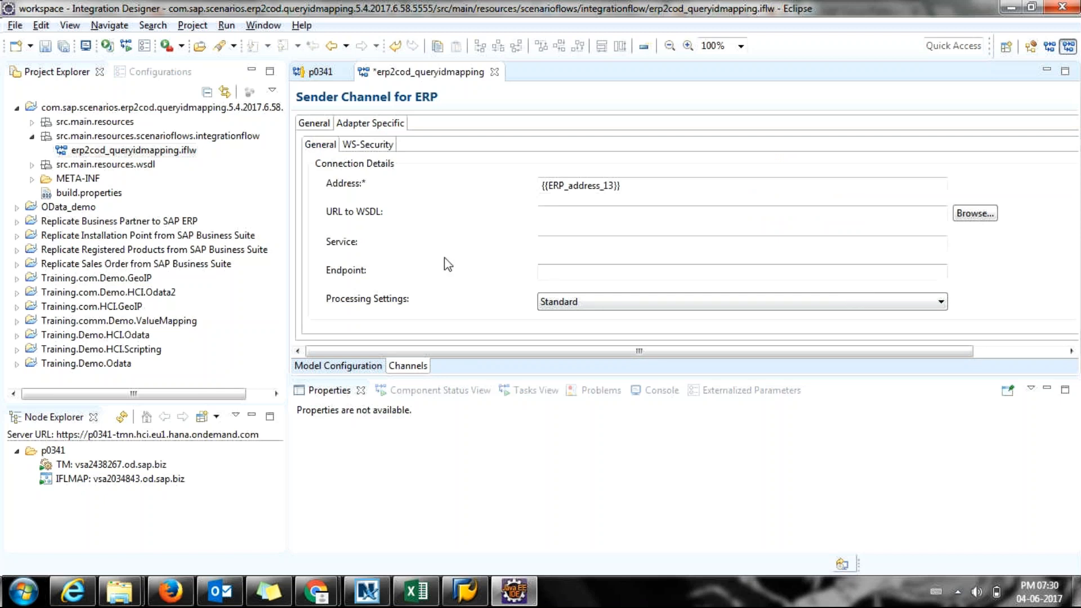
left_click(632, 181)
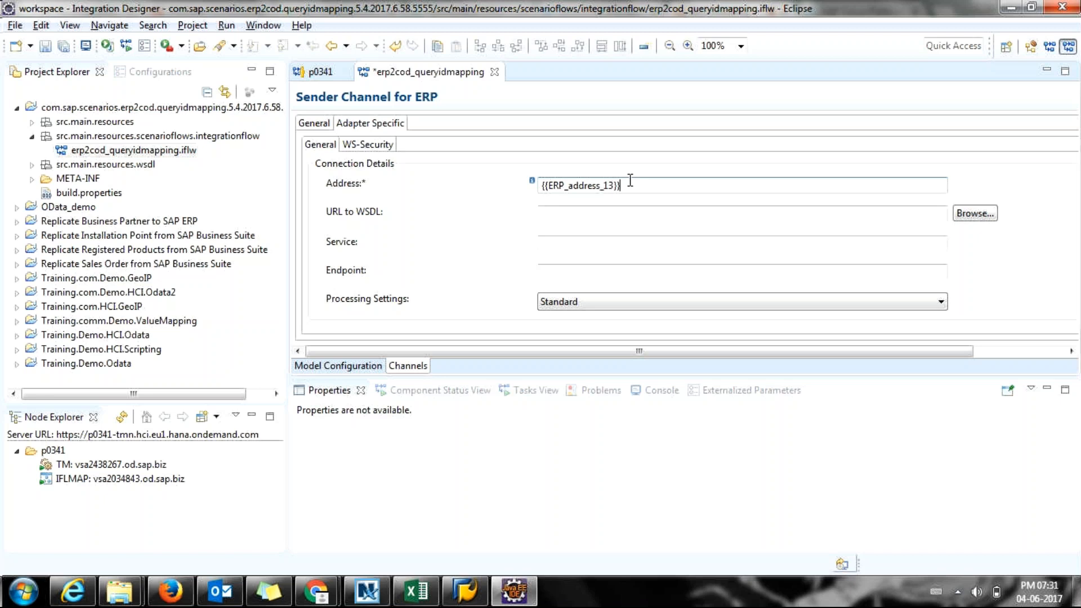
left_click(555, 219)
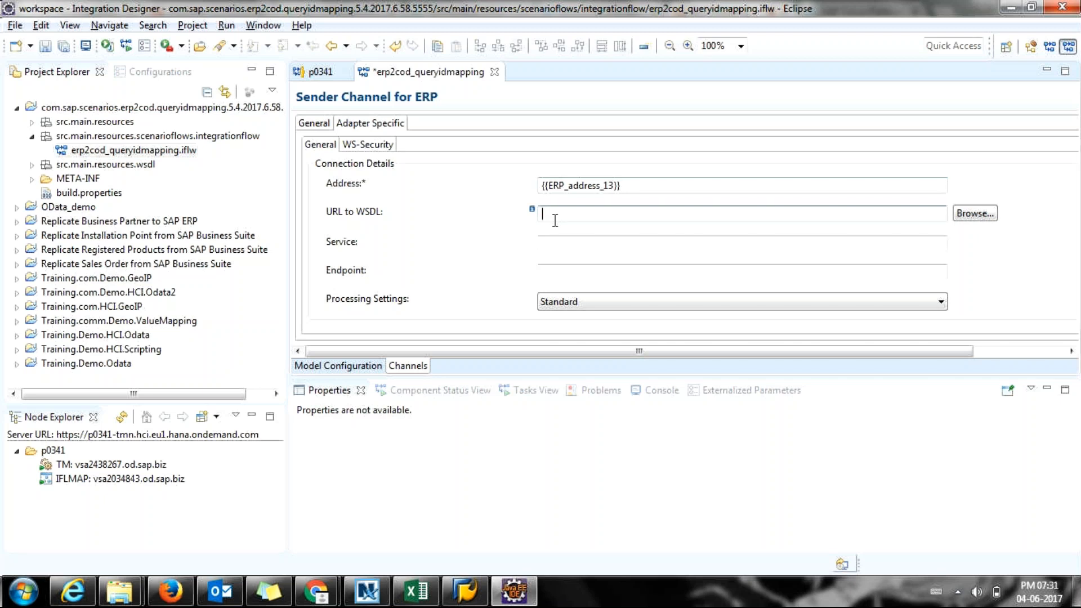
left_click(636, 184)
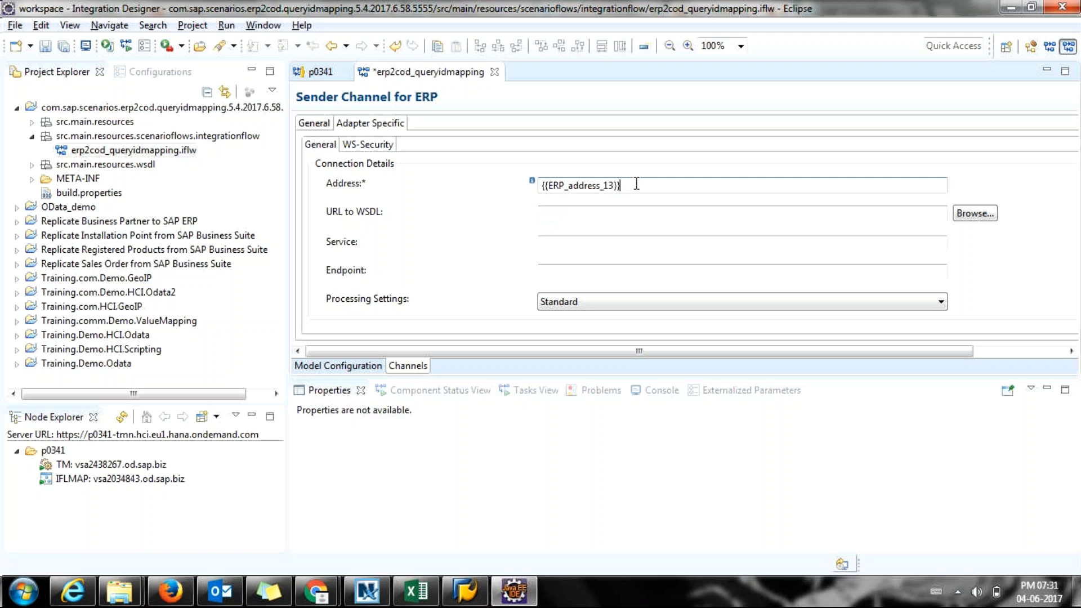
left_click(586, 214)
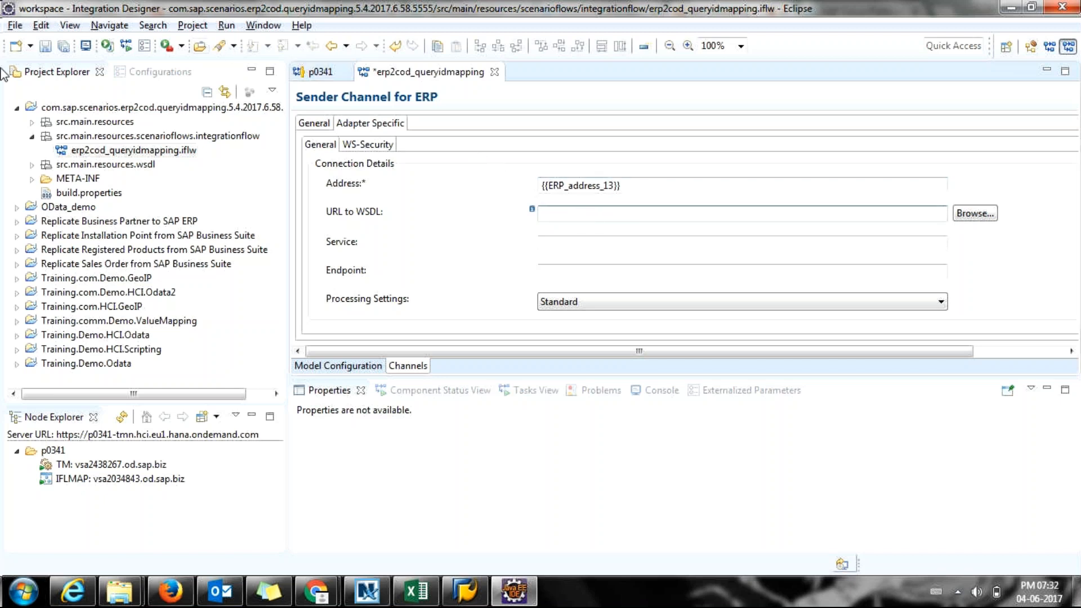
Open Training.com.HCI.GeoIP.iflw and clear the SOAPSender channel's /getGeoIP1 address.
left_click(16, 108)
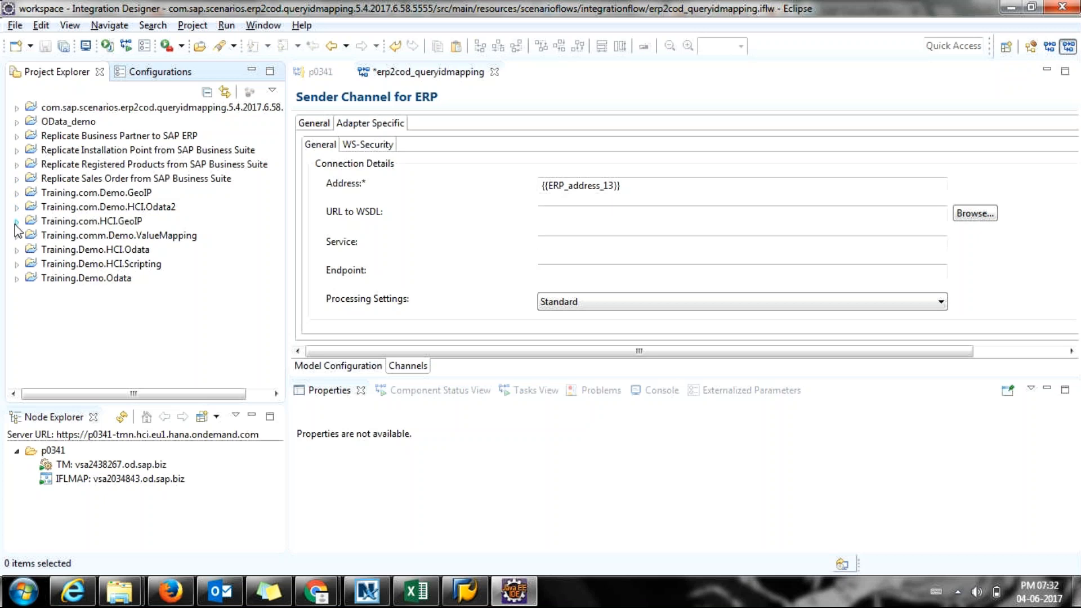
left_click(17, 222)
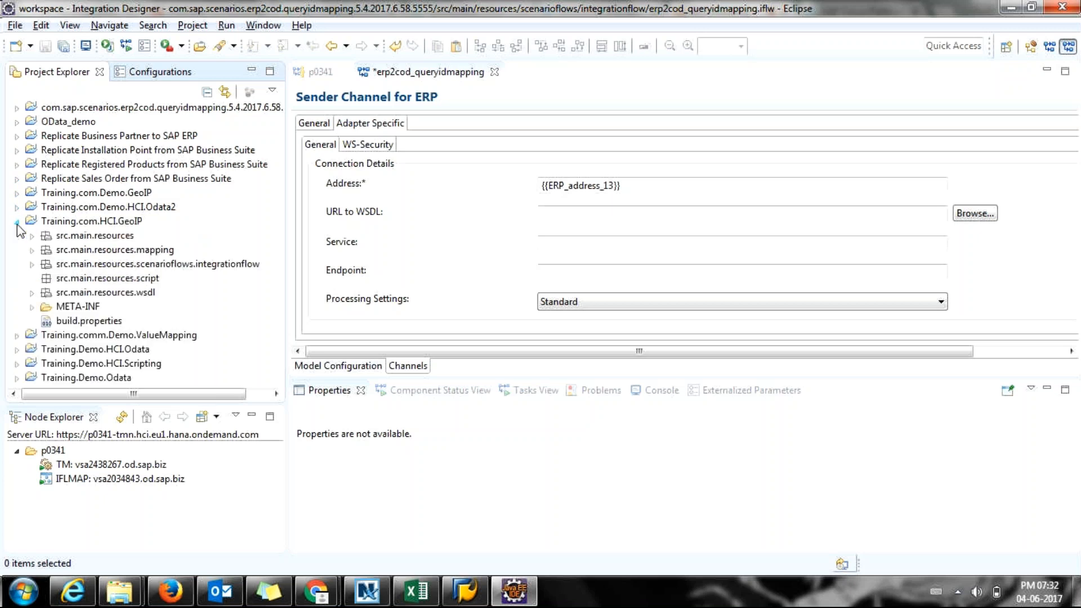
left_click(32, 264)
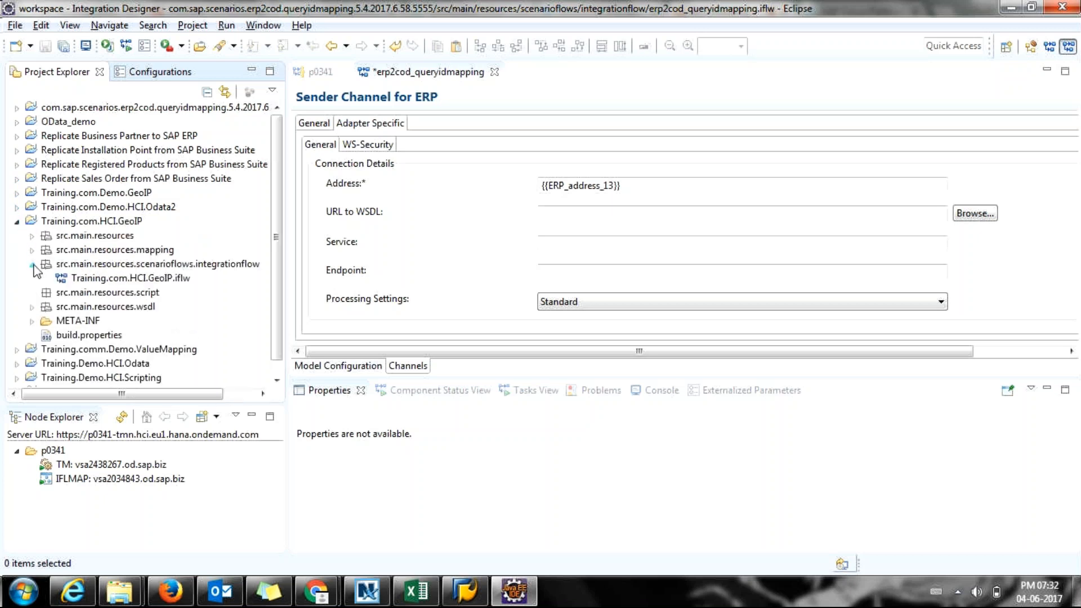
left_click(85, 278)
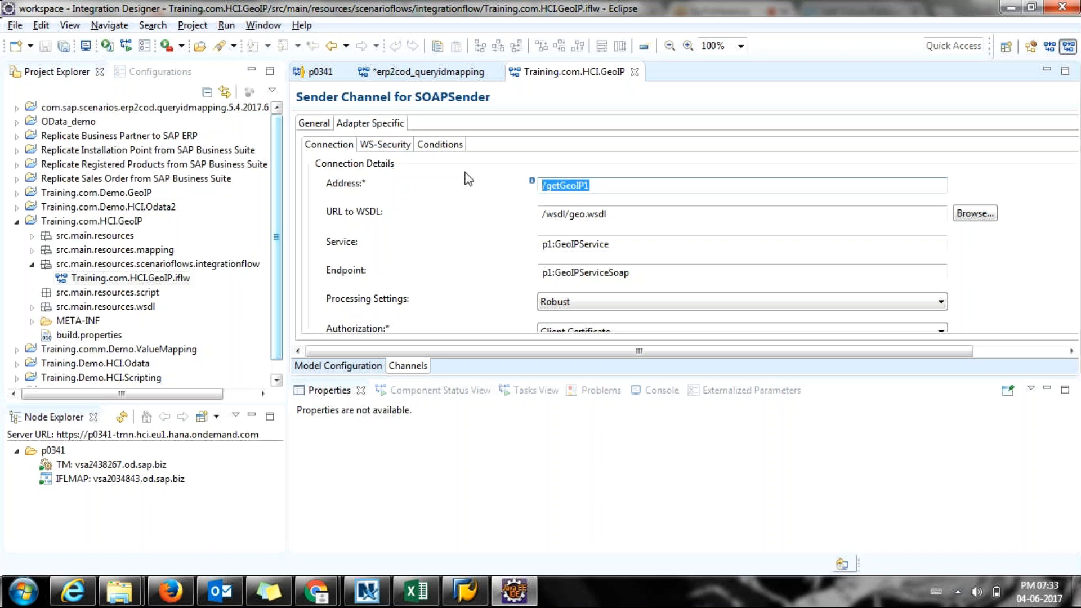
key("BackSpace")
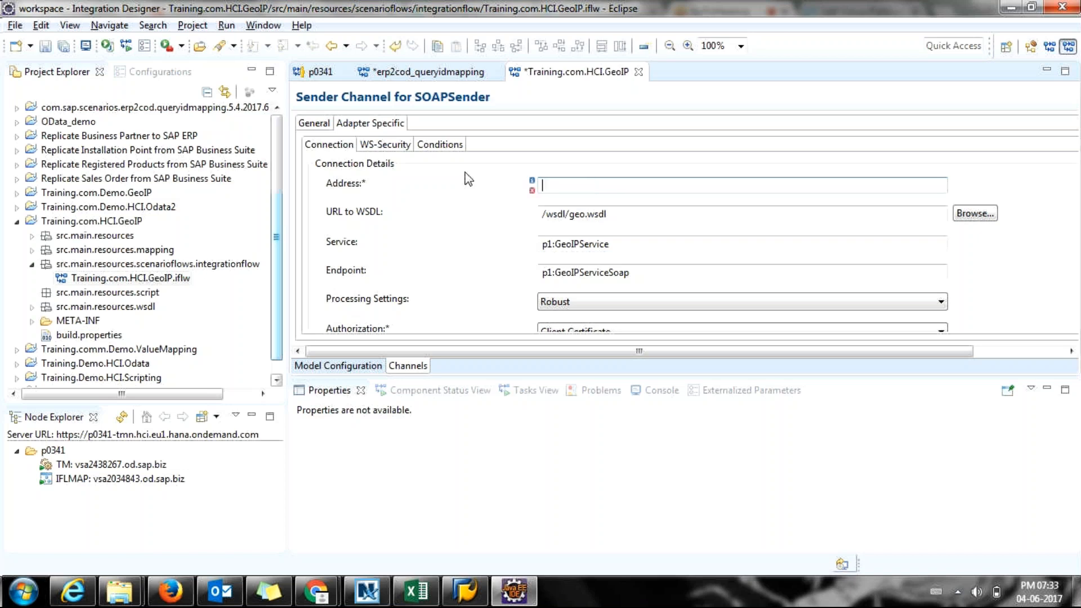
Enter {{Address}} as the SOAPSender address and show the externalized parameters list.
type("{{}}")
key("Left")
key("Left")
type("Address")
left_click(749, 390)
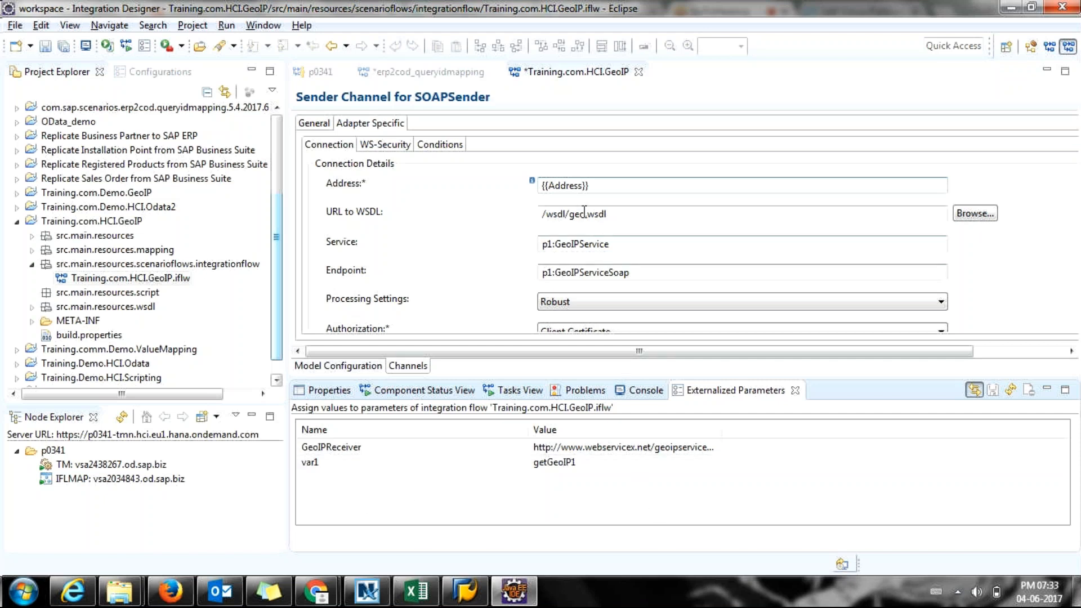
Save the GeoIP integration flow with its {{Address}} sender address.
left_click(580, 186)
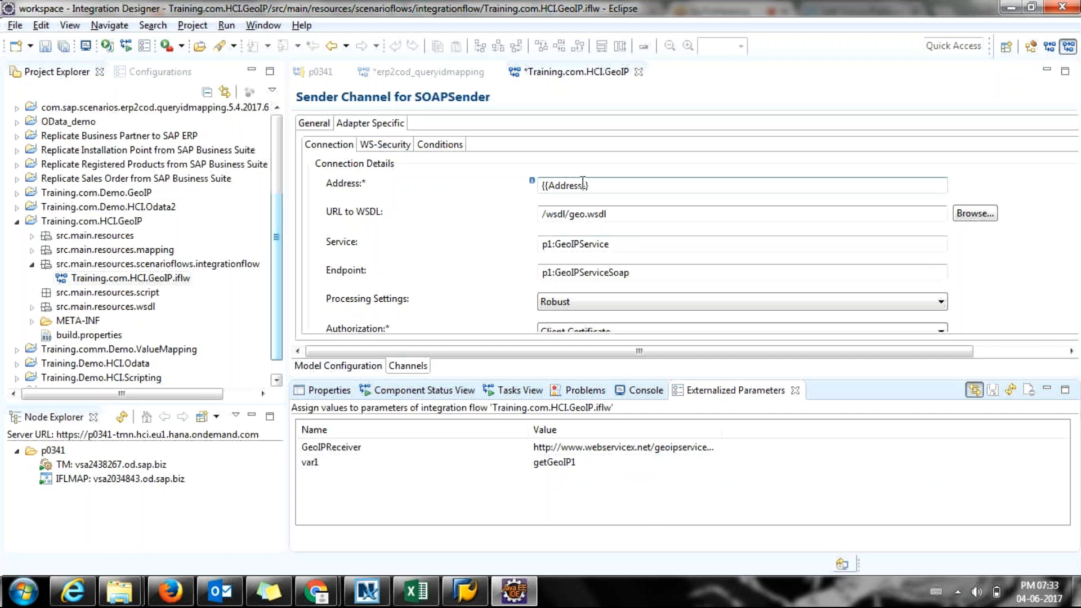
left_click(609, 193)
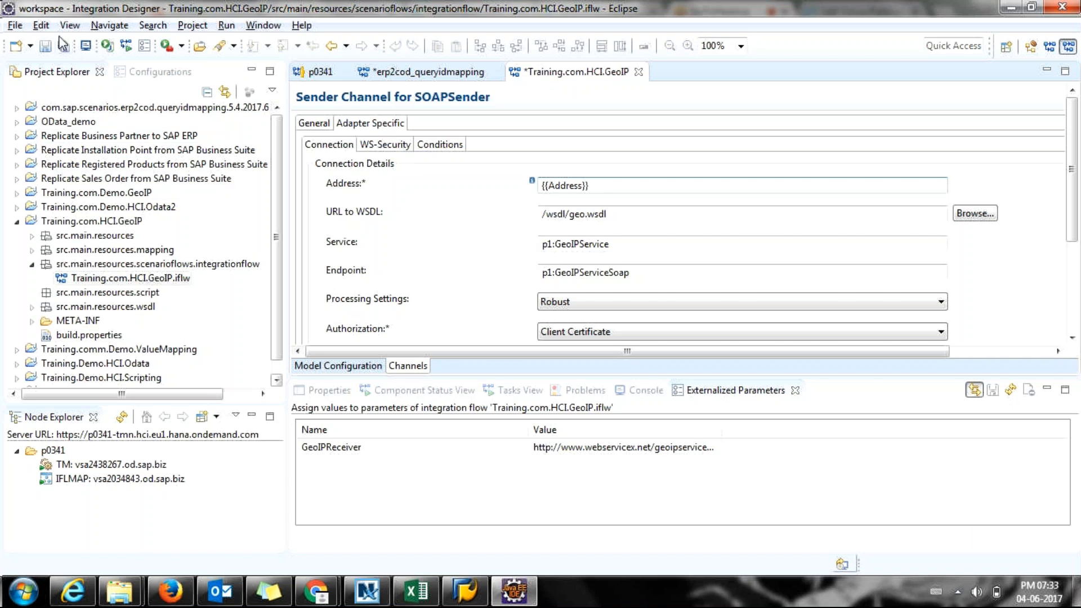
left_click(43, 50)
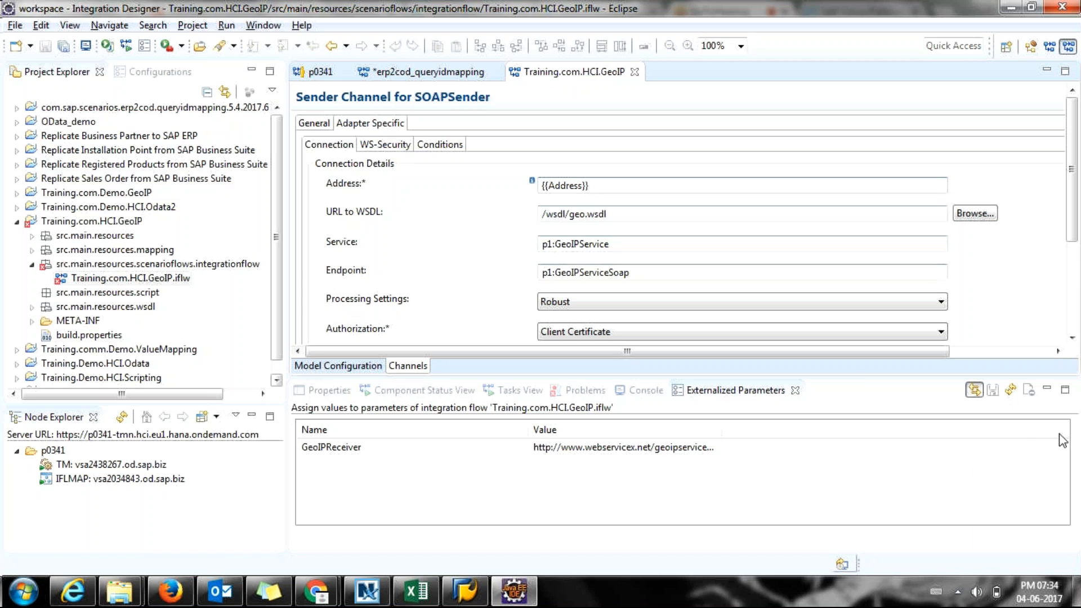
Give the Address externalized parameter the value /getGeoIP1 and save the parameters.
left_click(1010, 390)
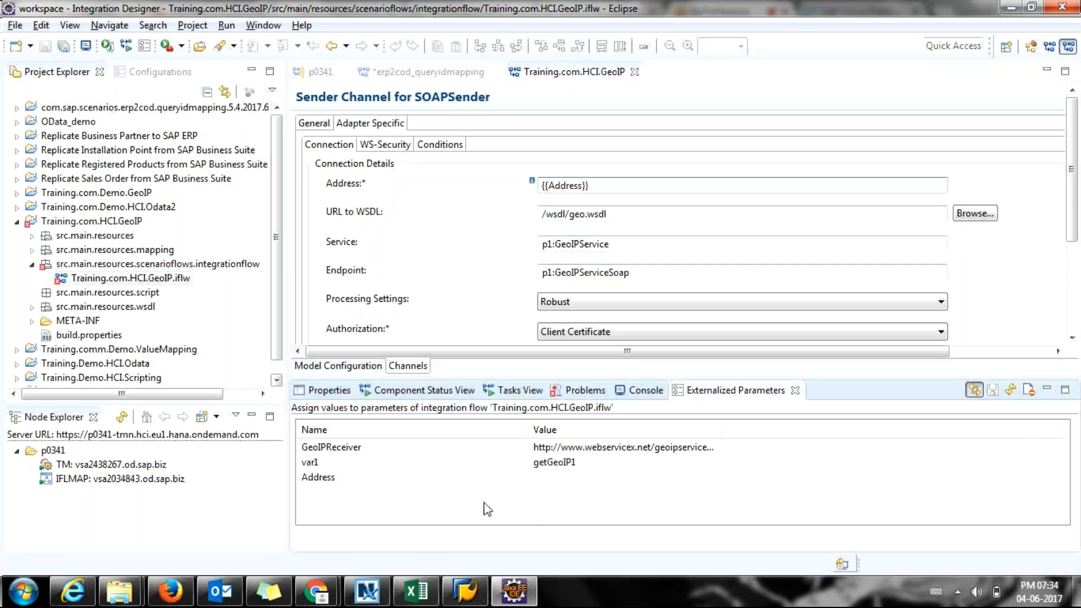
left_click(330, 480)
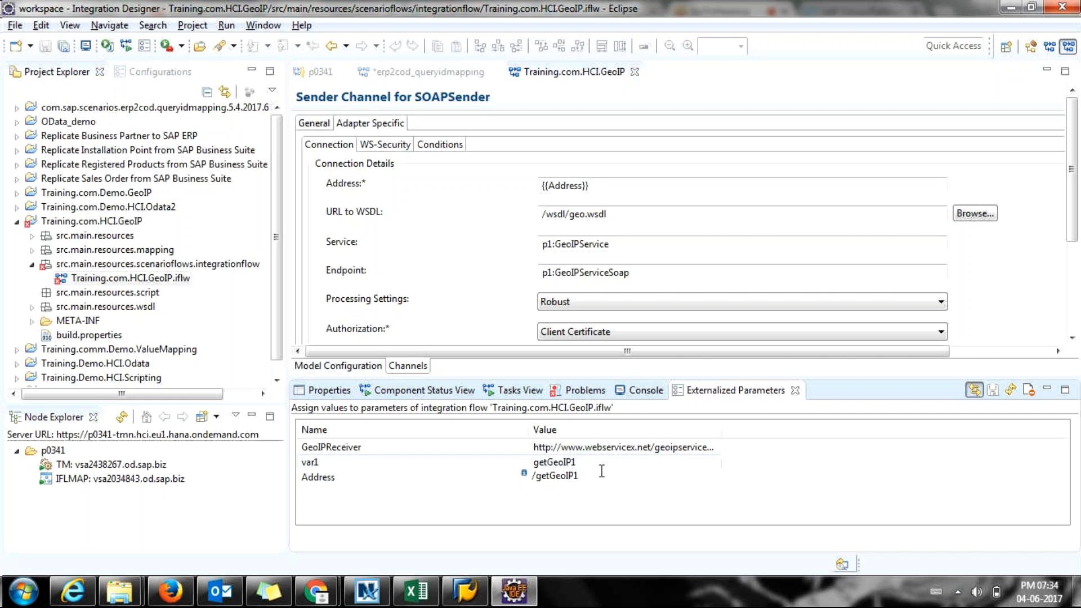
key("Return")
left_click(599, 464)
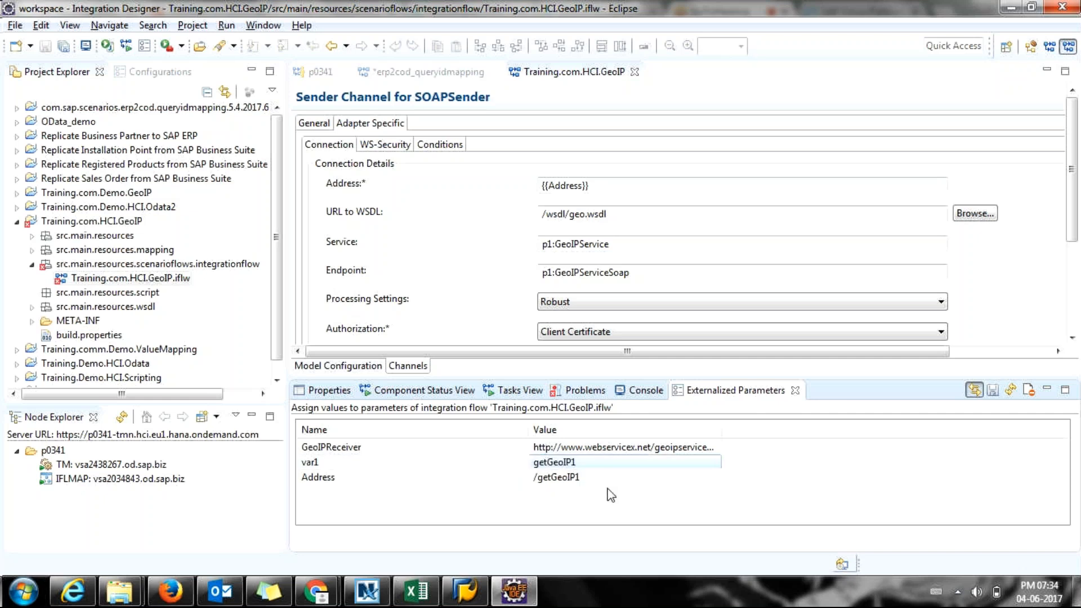
left_click(608, 479)
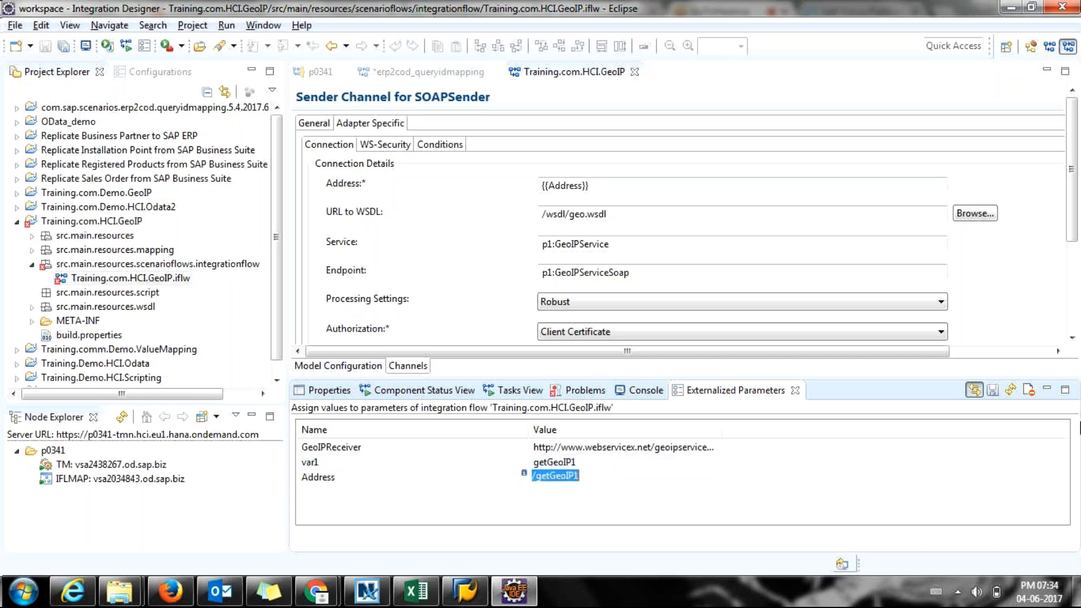
left_click(992, 391)
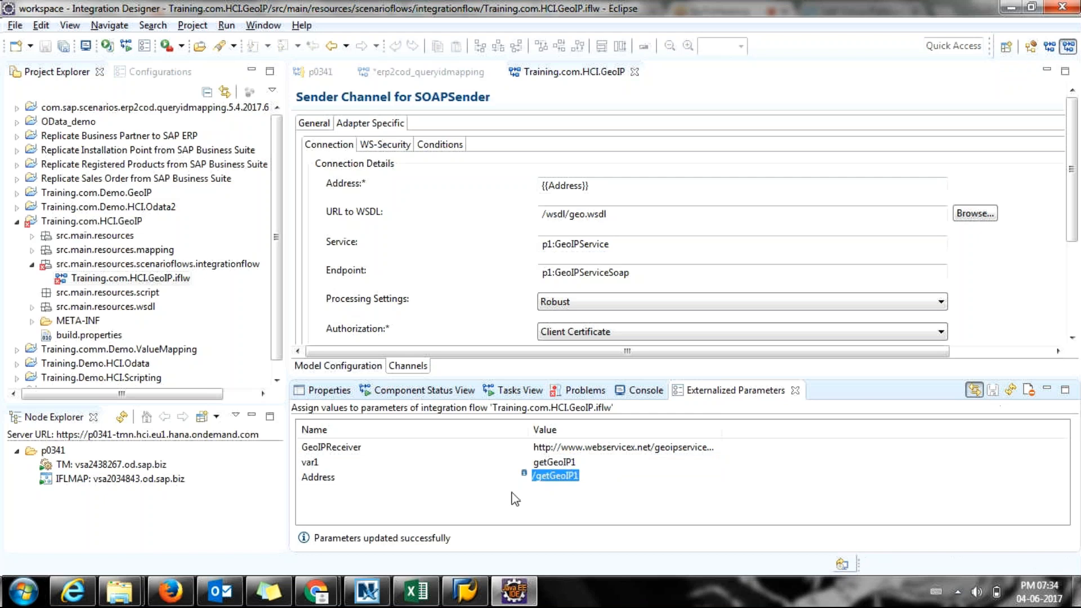
left_click(341, 482)
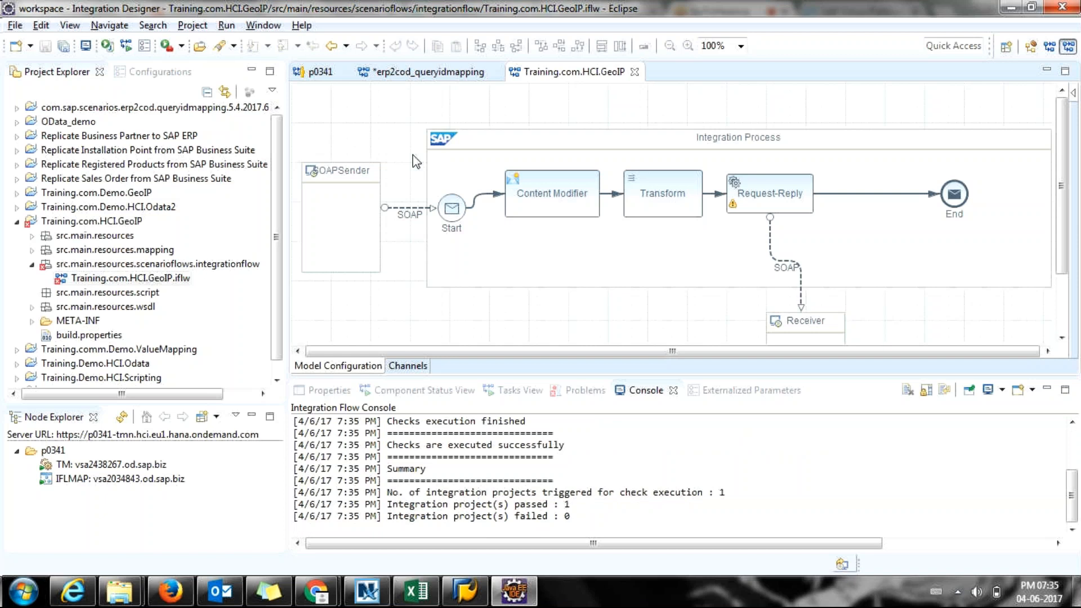
Check the SOAPSender's {{Address}} address in Adapter Specific, then switch to the GoToMeeting window.
double_click(404, 217)
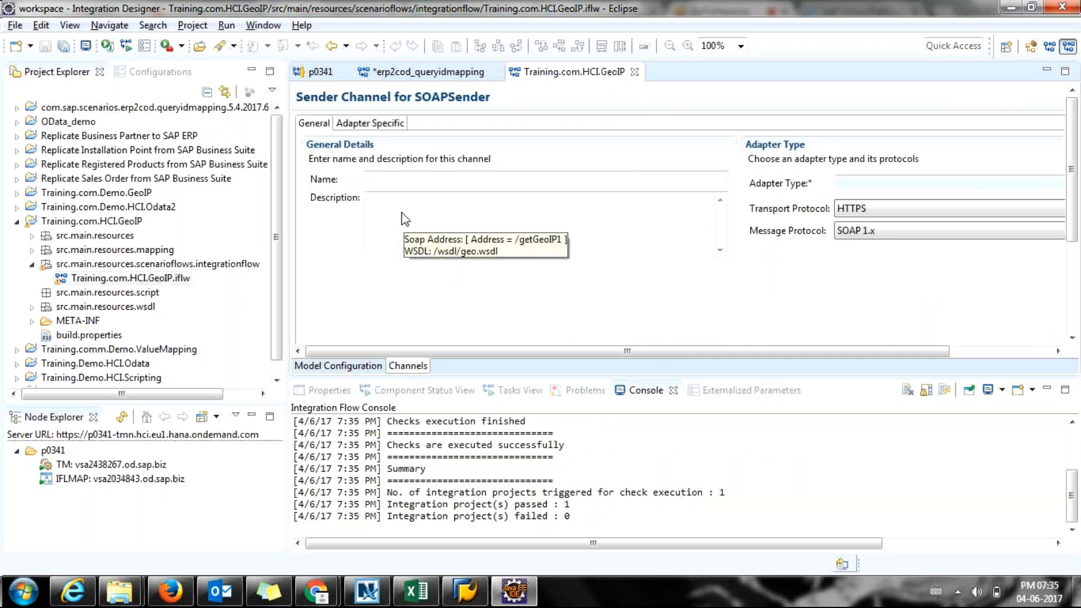
left_click(372, 123)
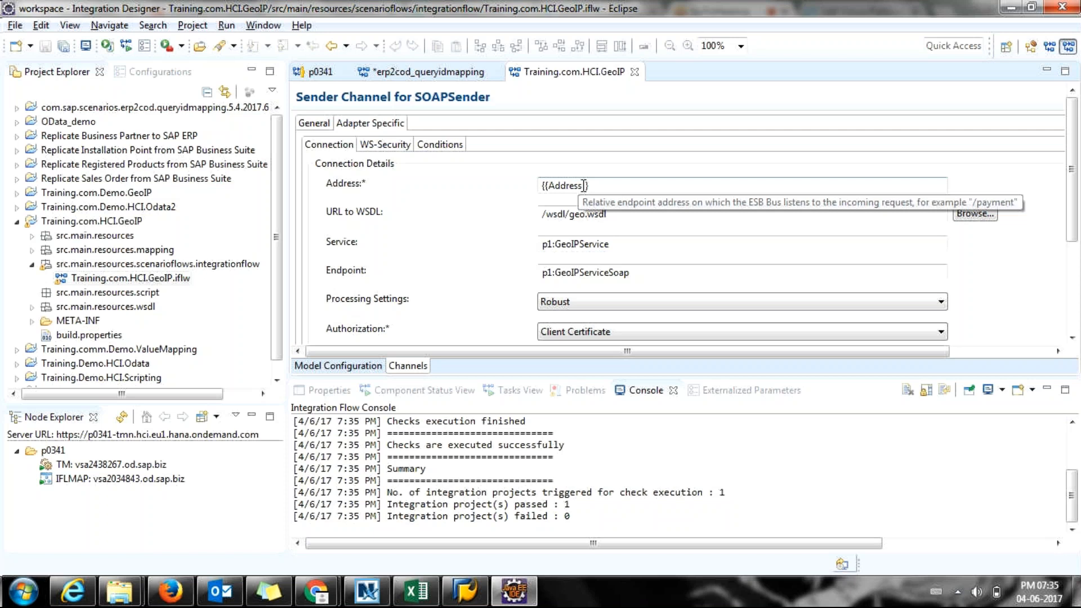
double_click(584, 185)
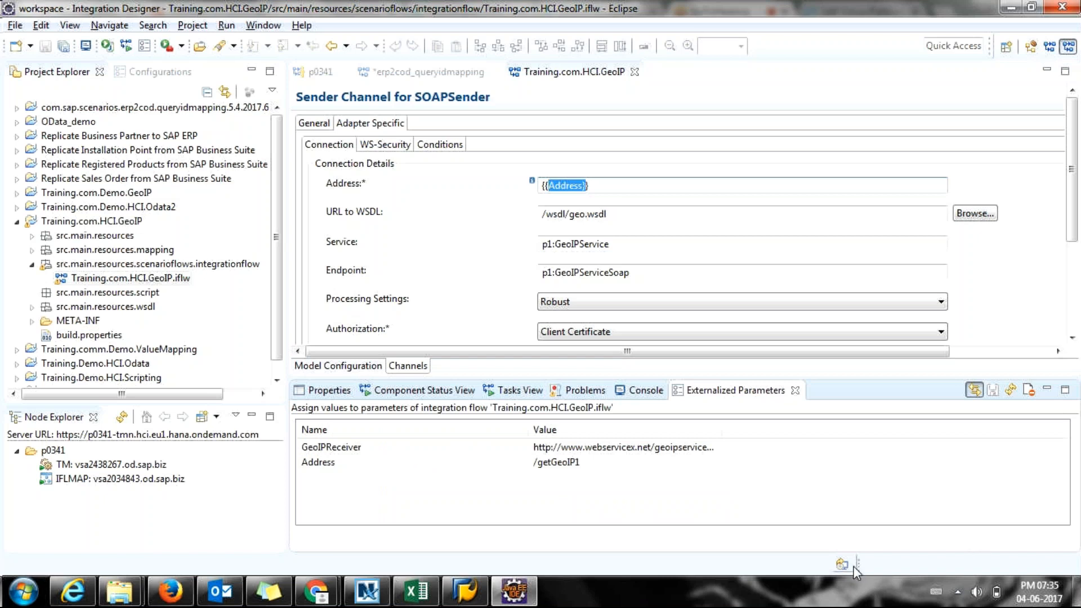
key("alt+Tab")
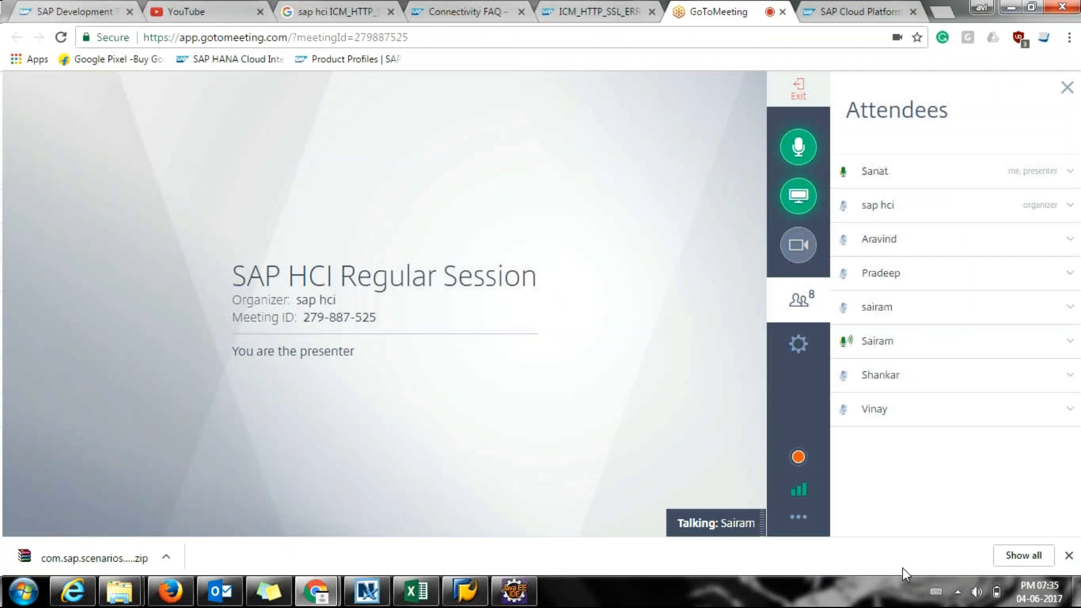
Close Chrome's download bar and return to the Eclipse designer.
left_click(1067, 557)
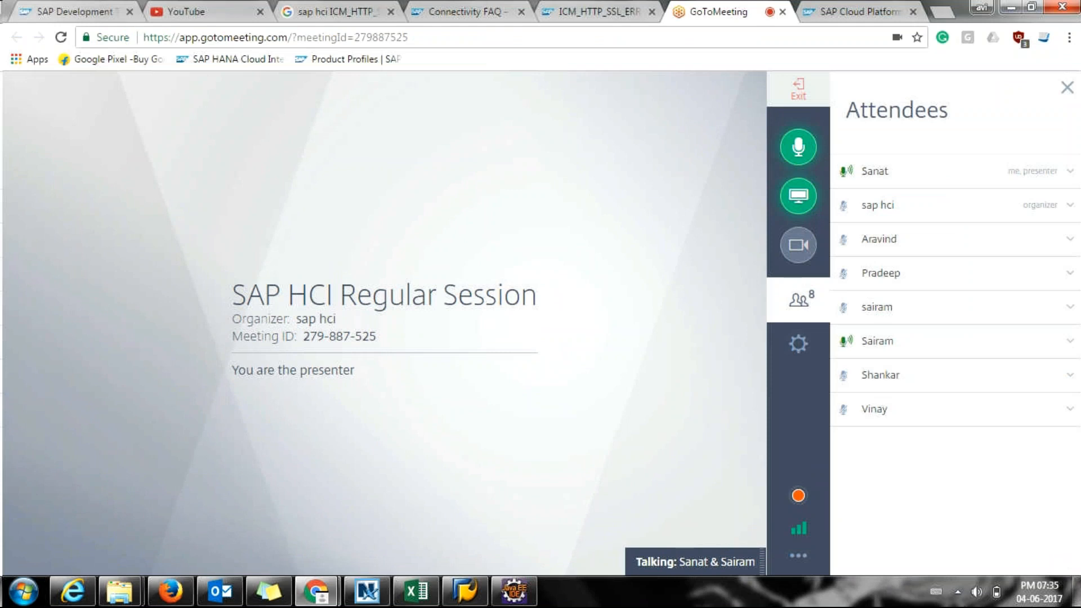
left_click(514, 591)
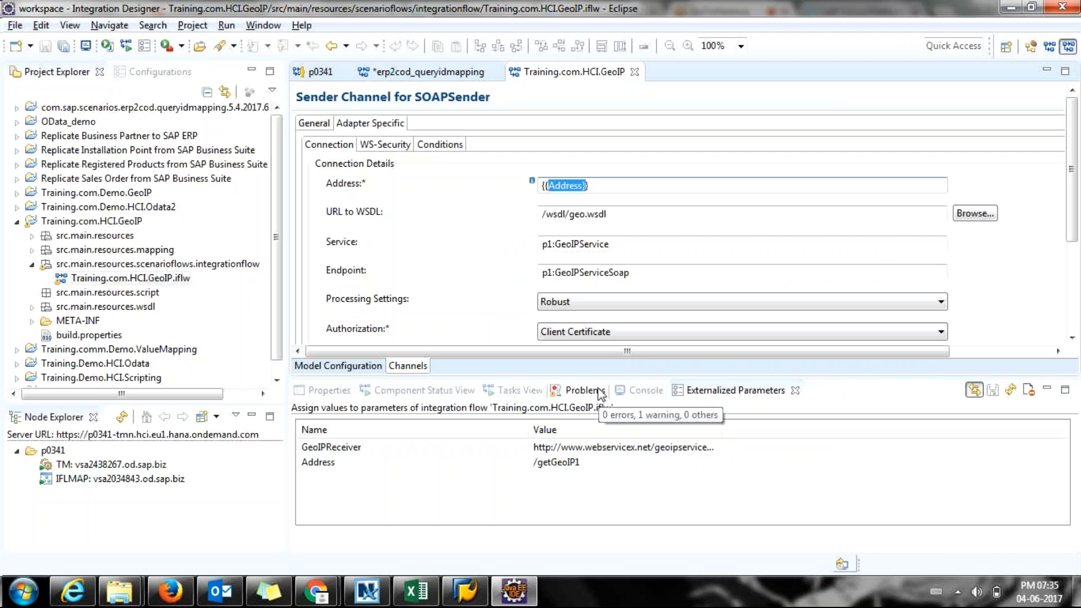
Switch from the GeoIP iflow back to the erp2cod_queryidmapping flow and its ERP sender channel.
key("alt+Tab")
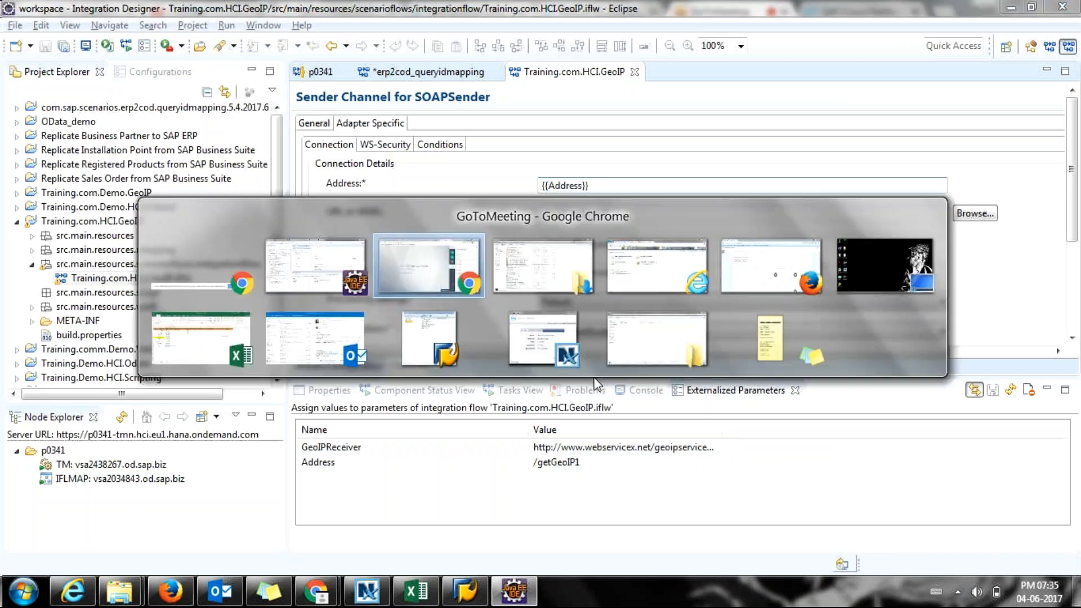
key("Escape")
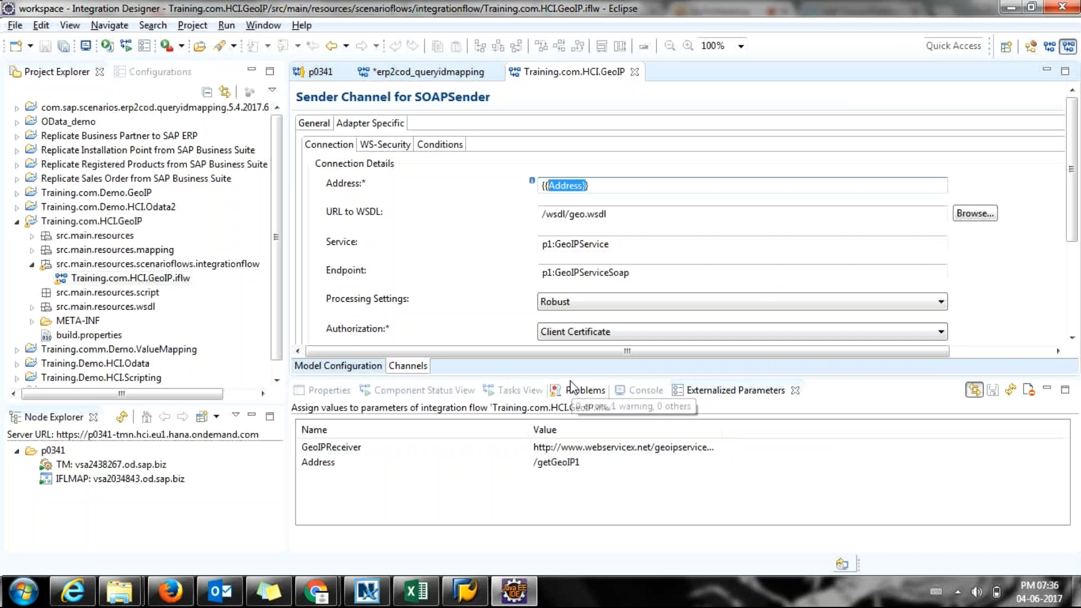
left_click_drag(573, 377, 575, 369)
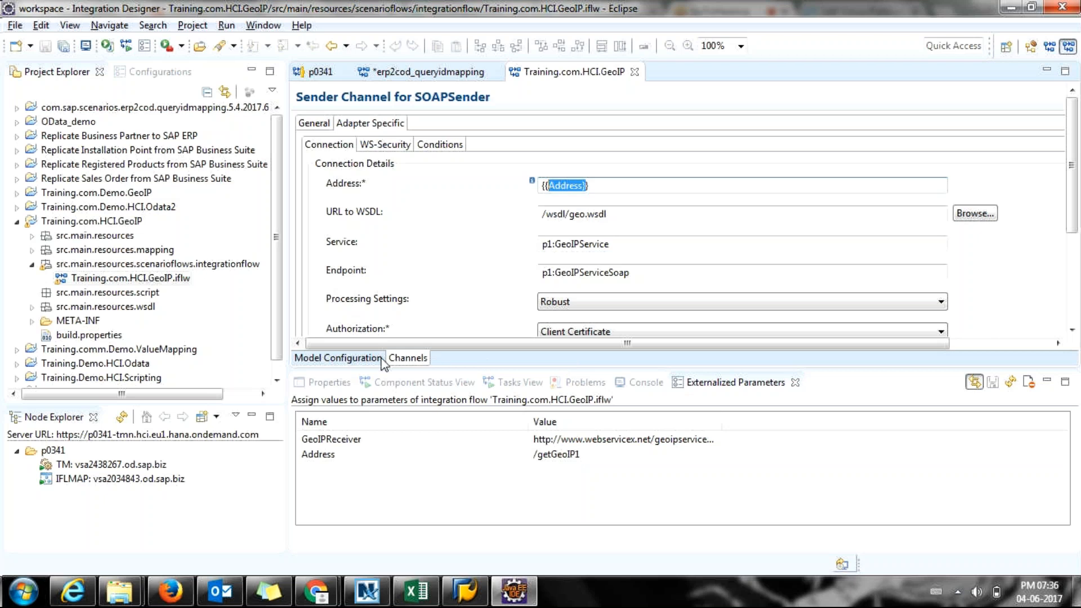
left_click(351, 361)
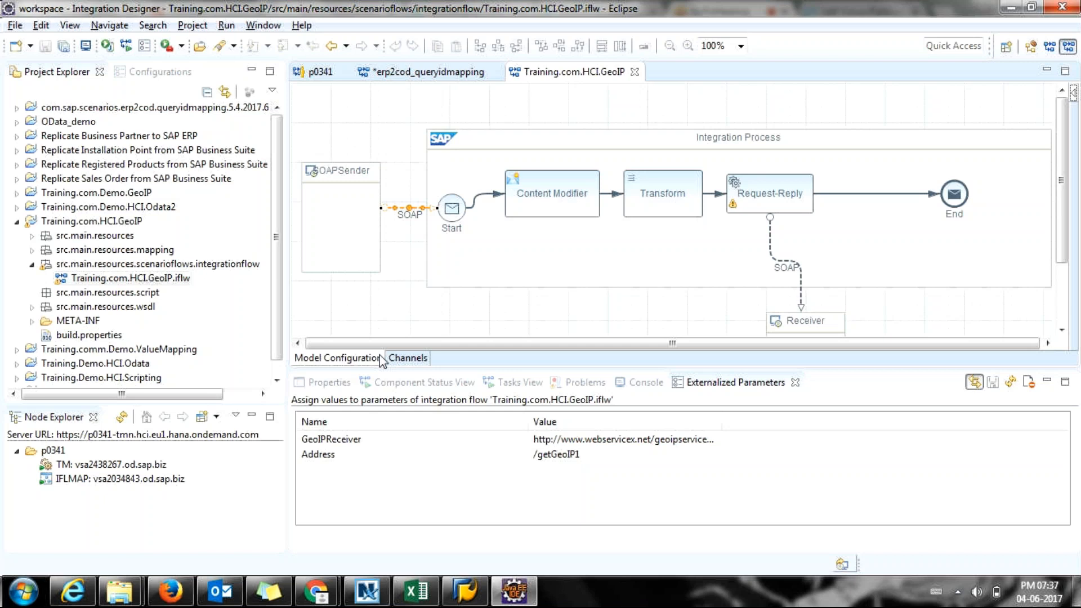
left_click(410, 79)
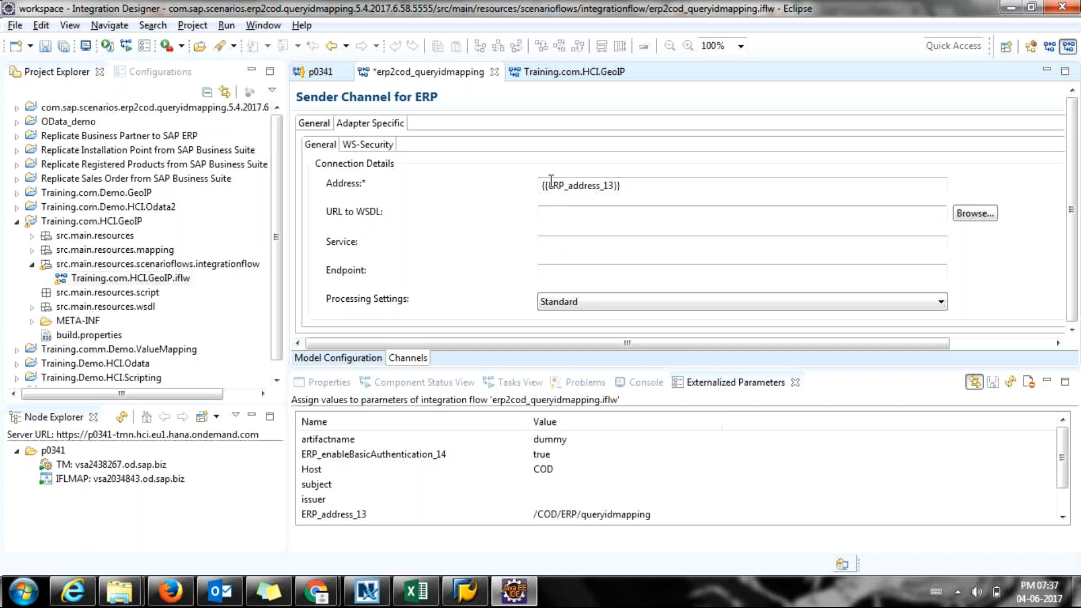
Review the ERP_address_13 and COD_enableBasicAuthentication_15 values in Externalized Parameters.
left_click_drag(551, 183, 615, 185)
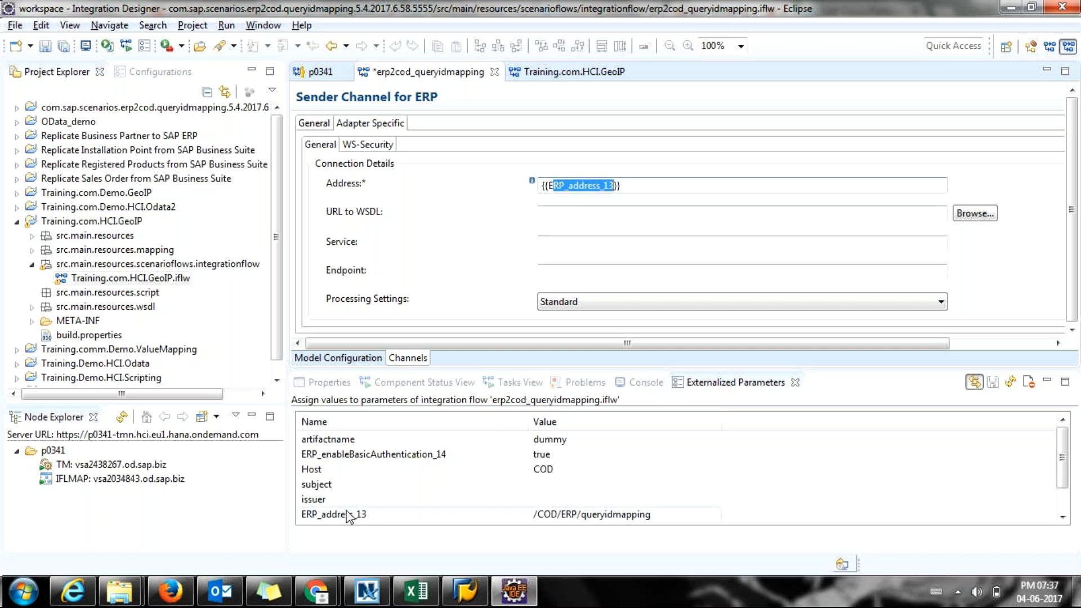
left_click(329, 522)
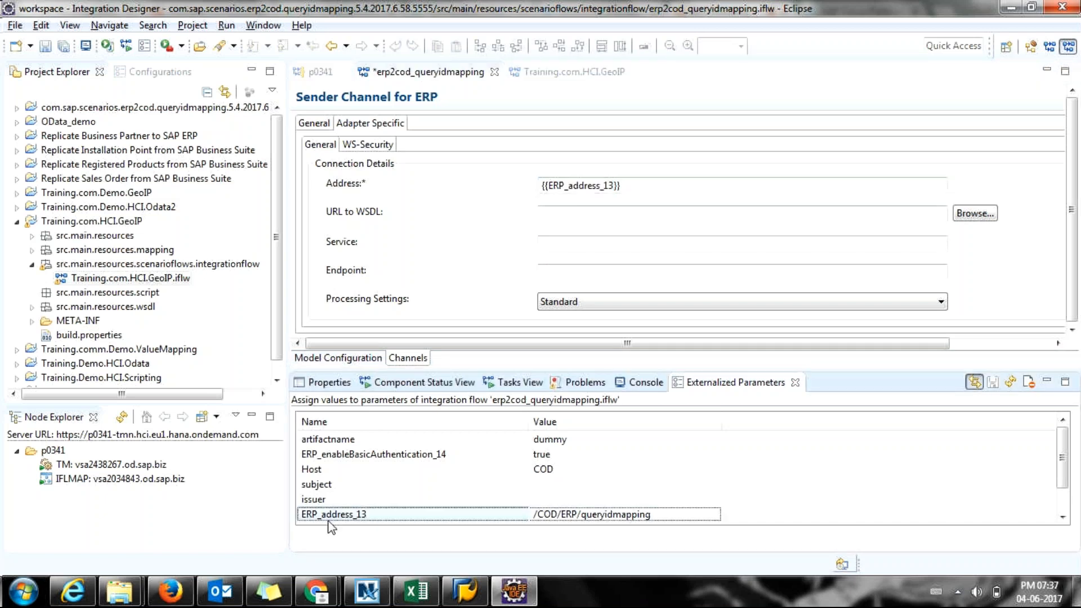
key("Tab")
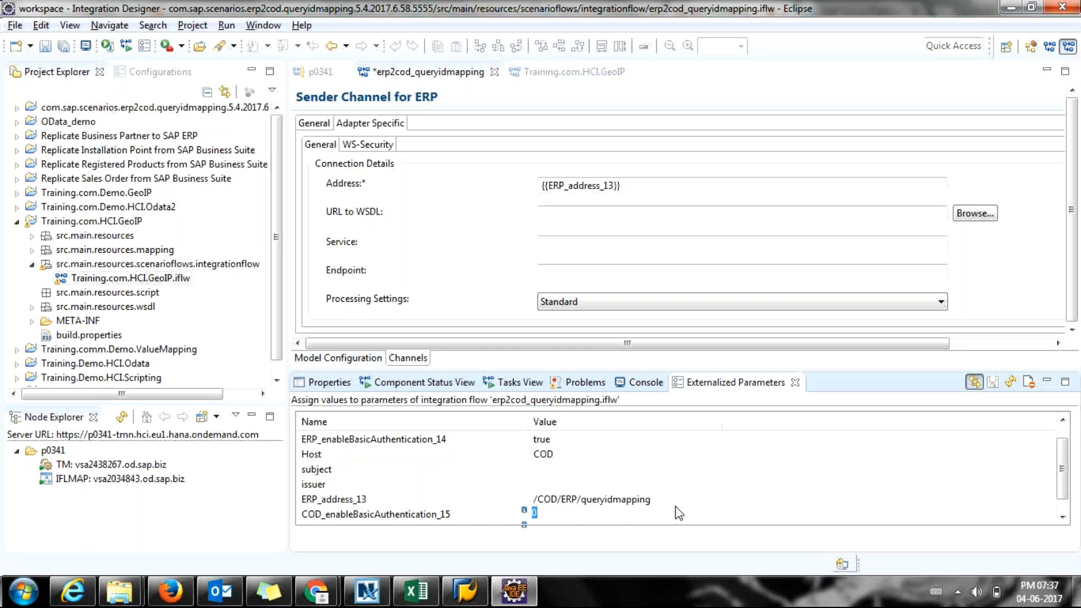
left_click(681, 500)
left_click(684, 495)
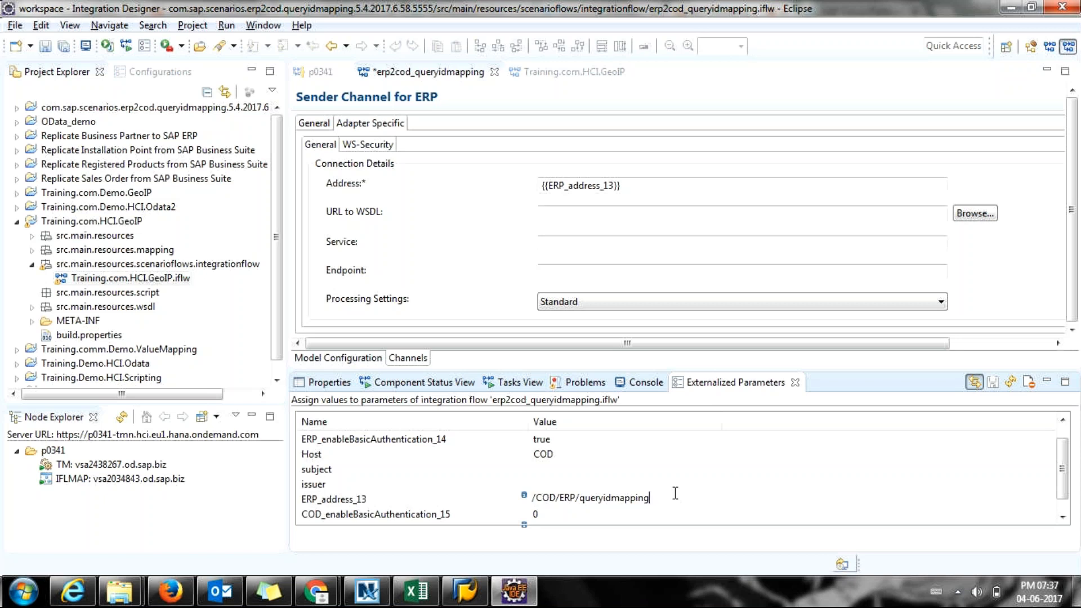
Reveal parameters.prop and parameters.propdef under the GeoIP project's src.main.resources.
scroll(676, 497, "down", 1)
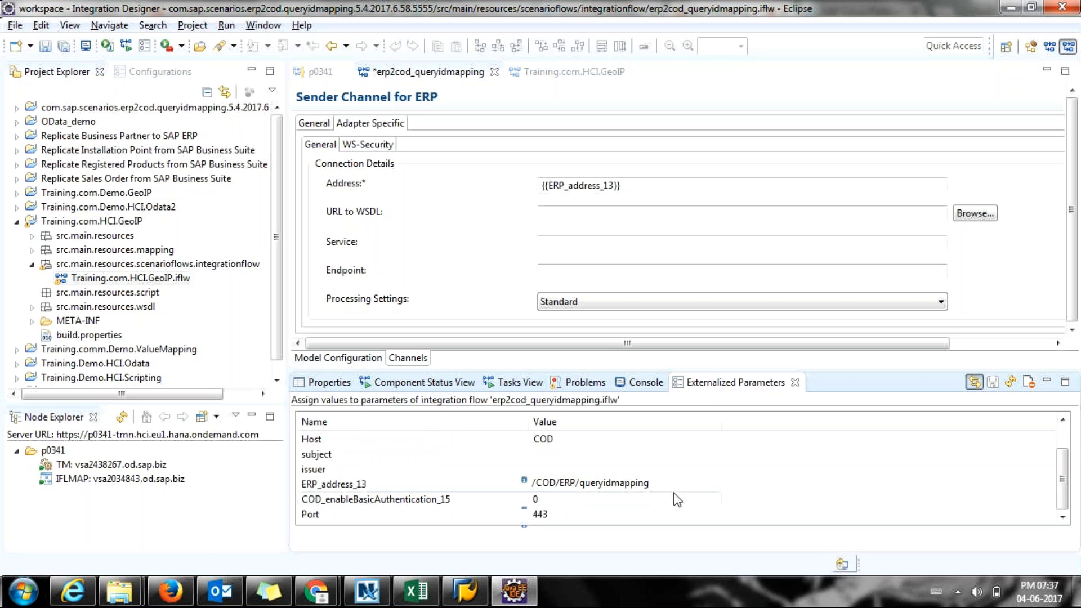
scroll(677, 500, "up", 1)
scroll(649, 515, "down", 1)
left_click(28, 241)
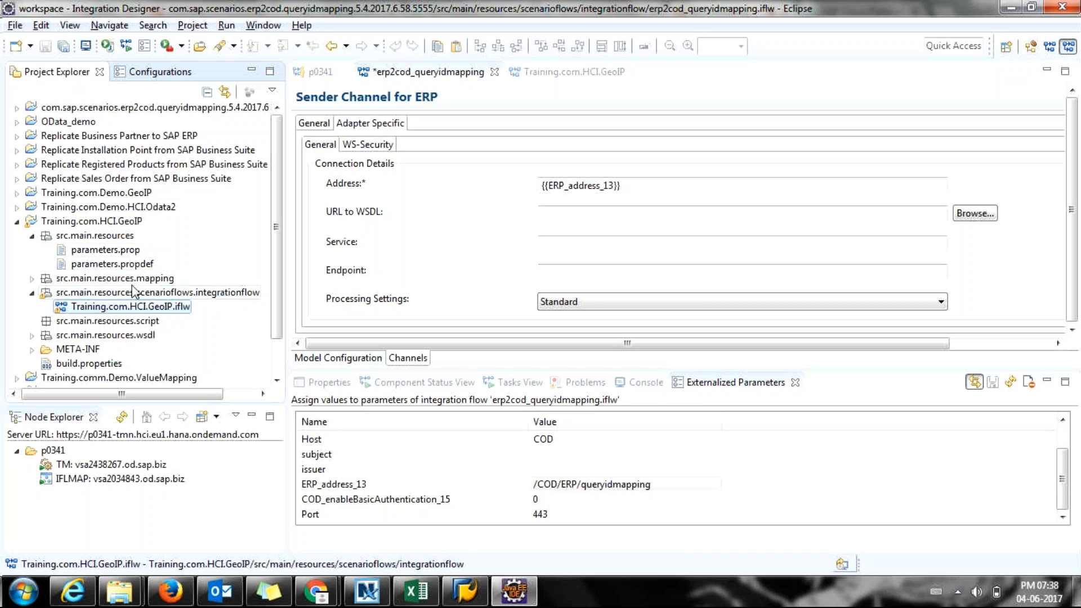
Open parameters.prop and read its /getGeoIP1 address value.
left_click(116, 252)
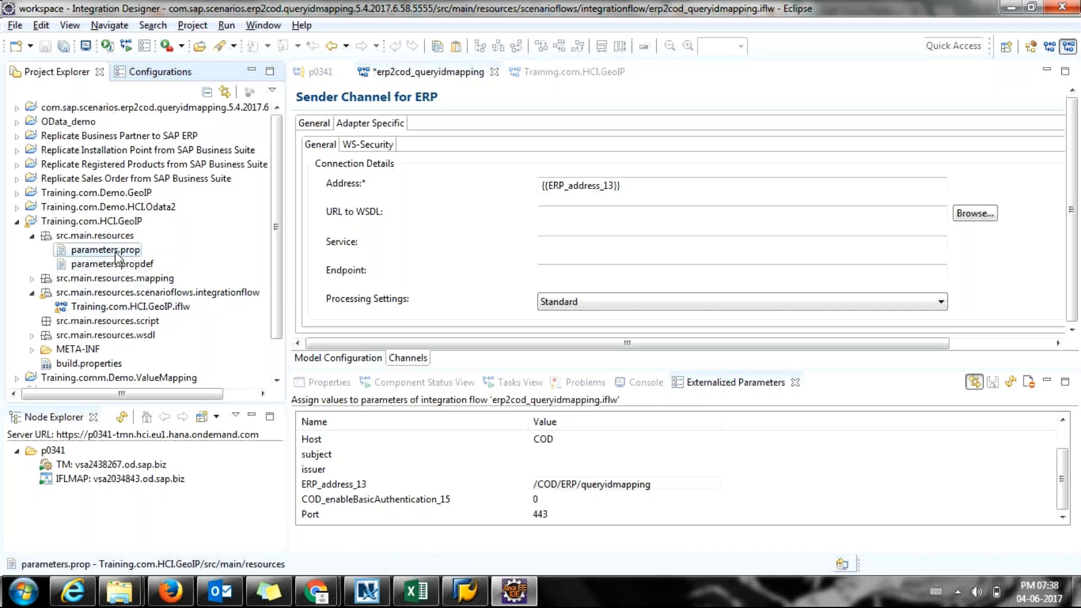
left_click(115, 251)
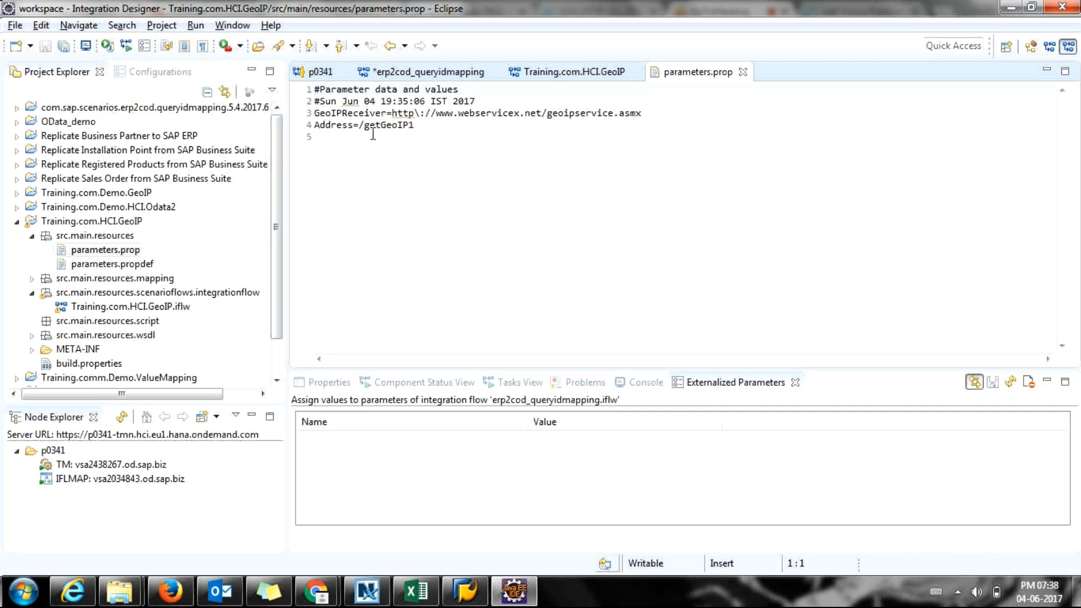
left_click_drag(359, 125, 415, 125)
key("ctrl+c")
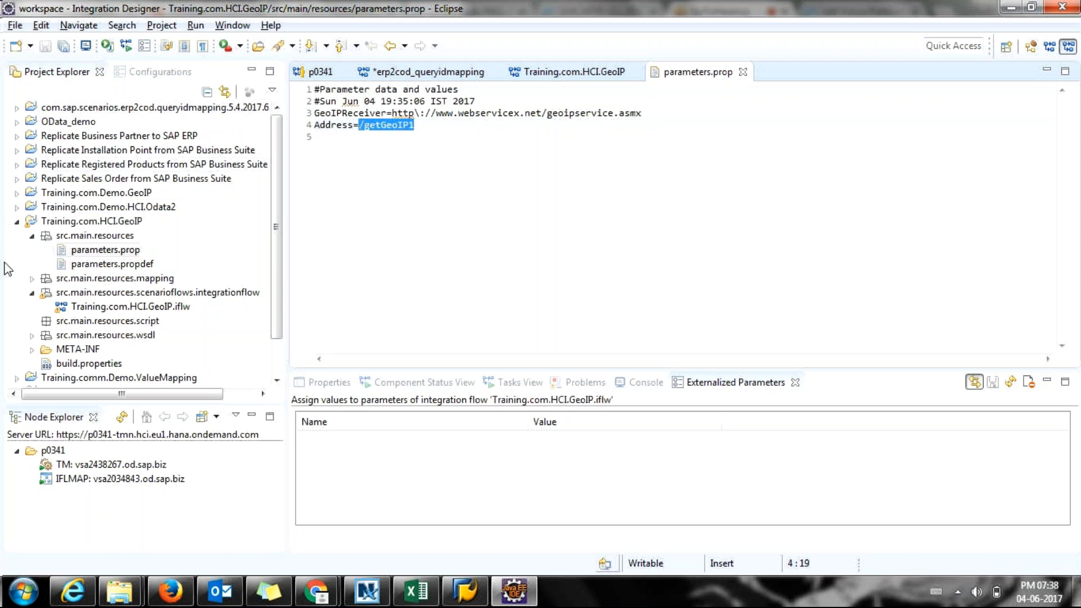
Compare parameters.prop's lines with the Training.com.HCI.GeoIP flow's externalized parameters.
left_click(105, 252)
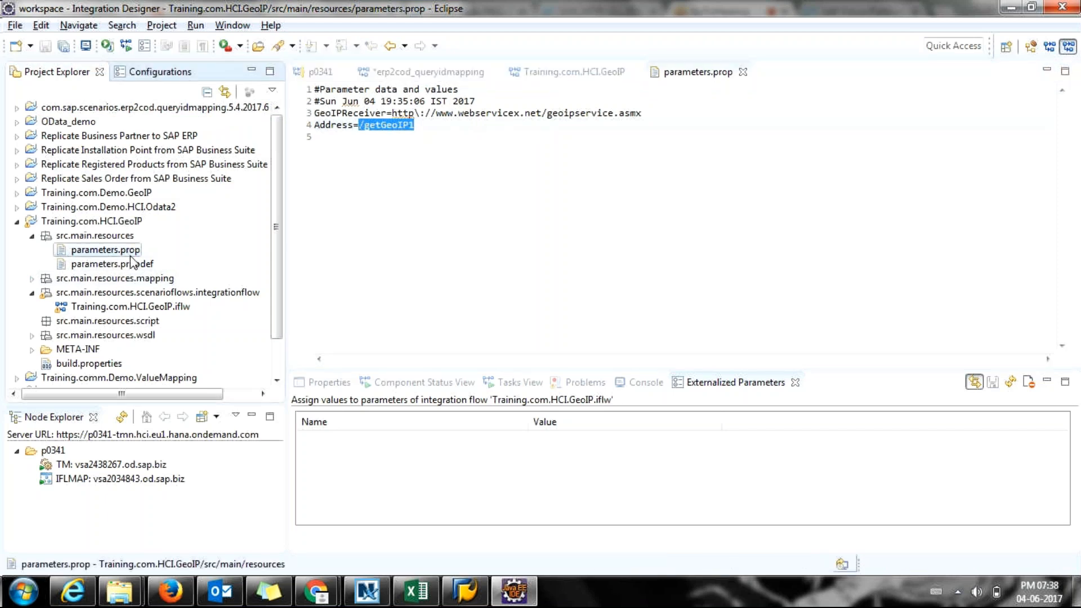
left_click(554, 227)
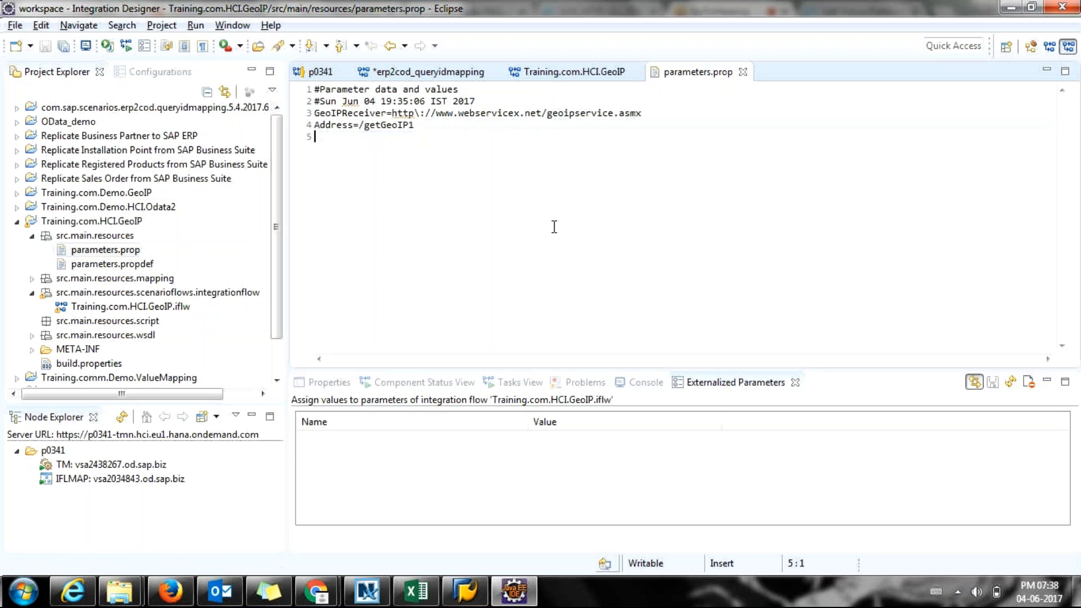
left_click_drag(461, 162, 320, 90)
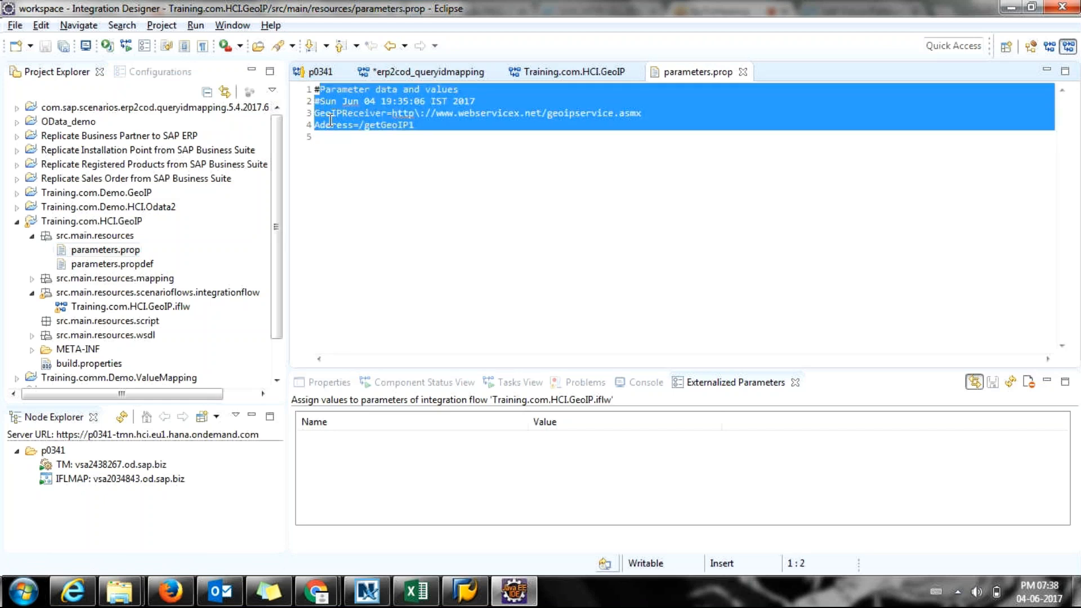
left_click(703, 386)
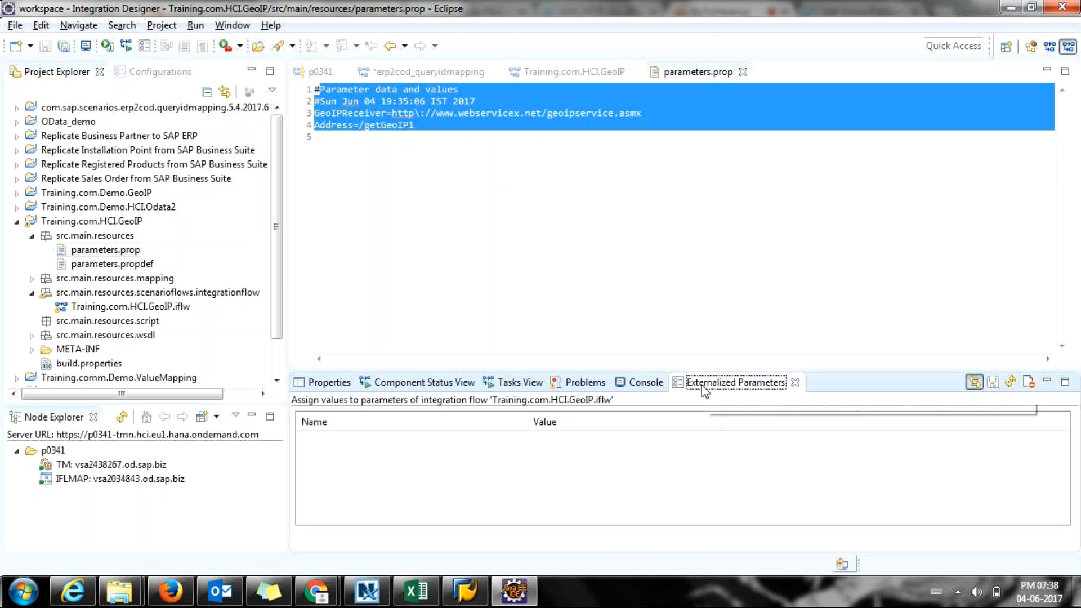
left_click(542, 77)
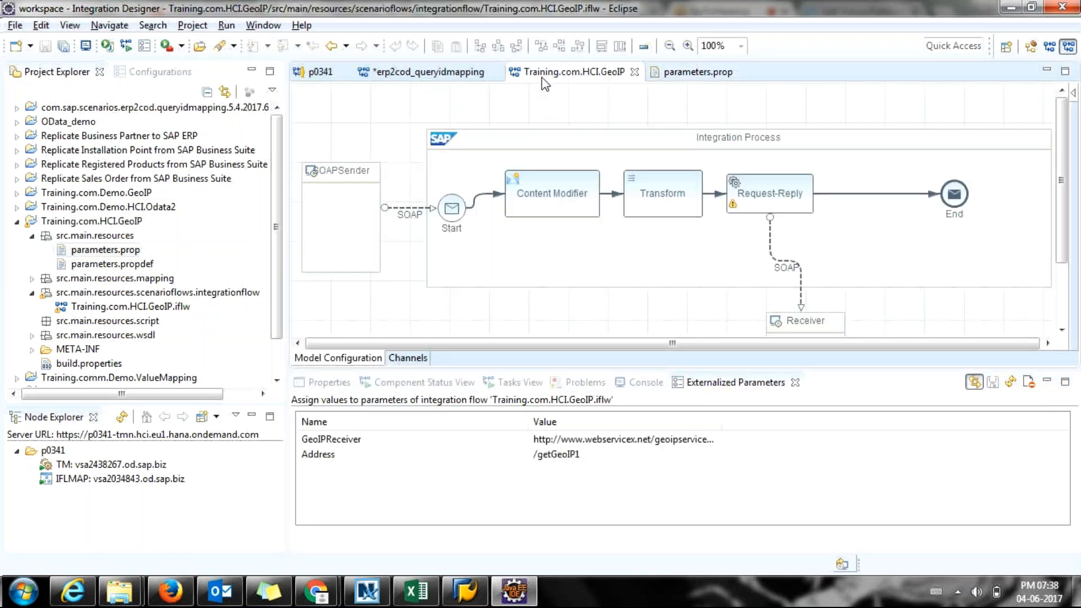
Look over the GeoIP flow's externalized parameters, then refocus its diagram.
left_click(707, 386)
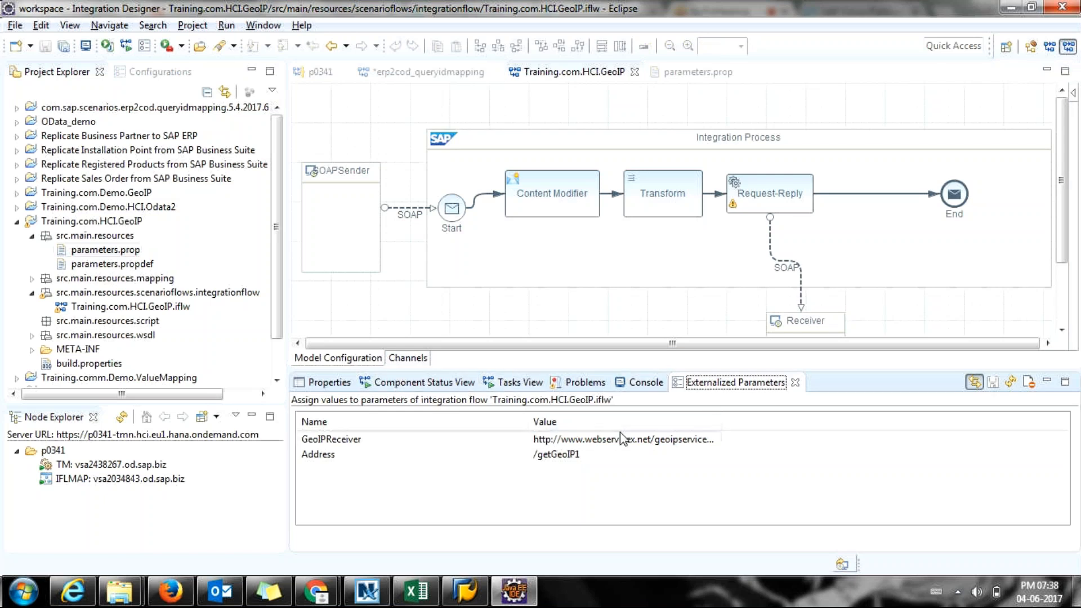
left_click(562, 357)
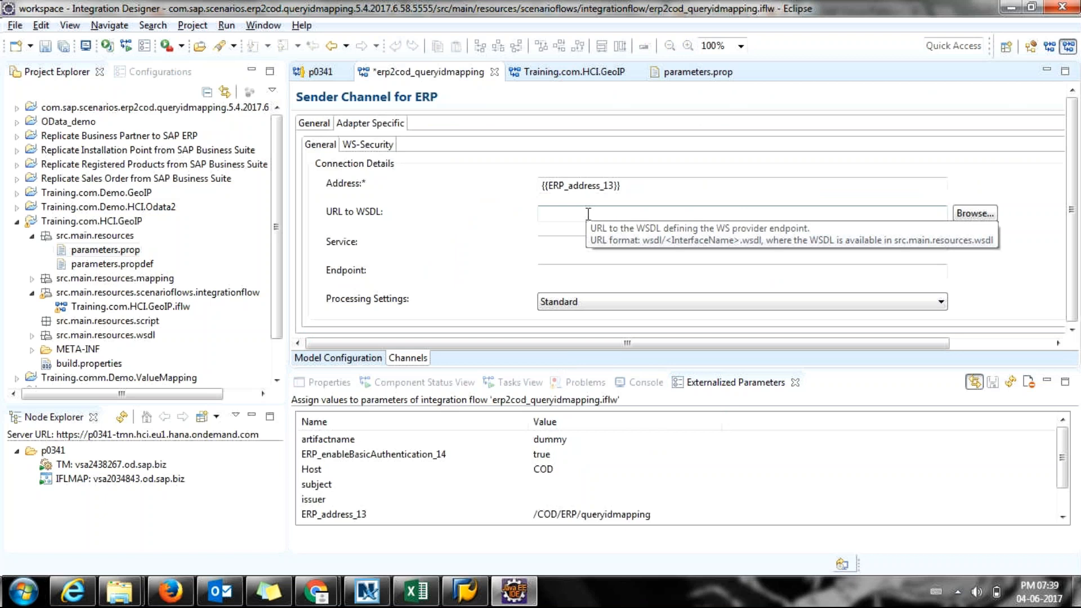
Try pasting /getGeoIP1 into Address, then undo so it stays {{ERP_address_13}}.
left_click_drag(617, 186, 544, 186)
left_click(628, 187)
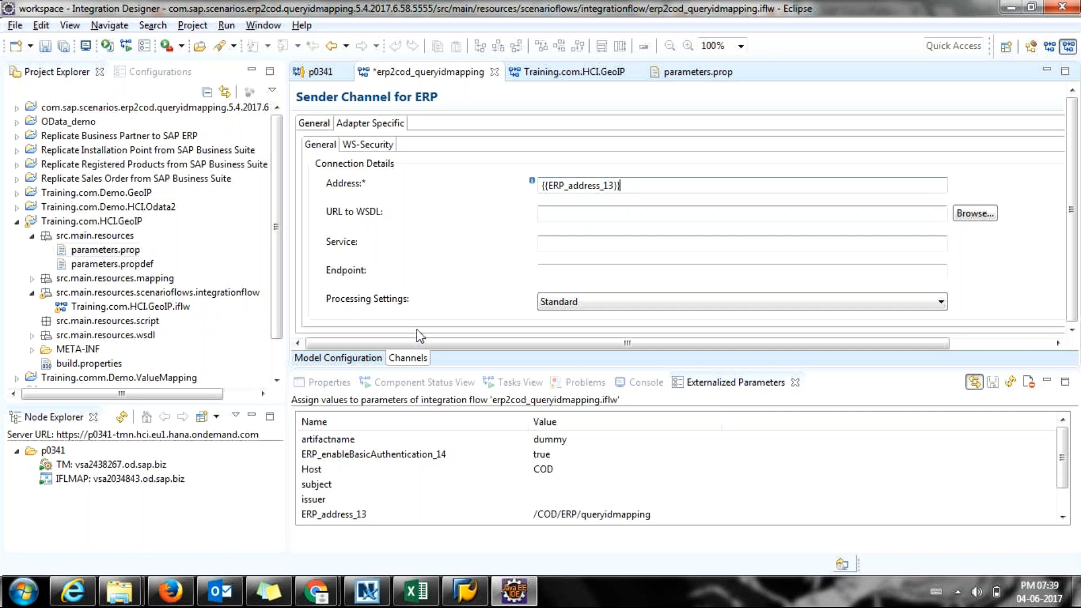
left_click(549, 514)
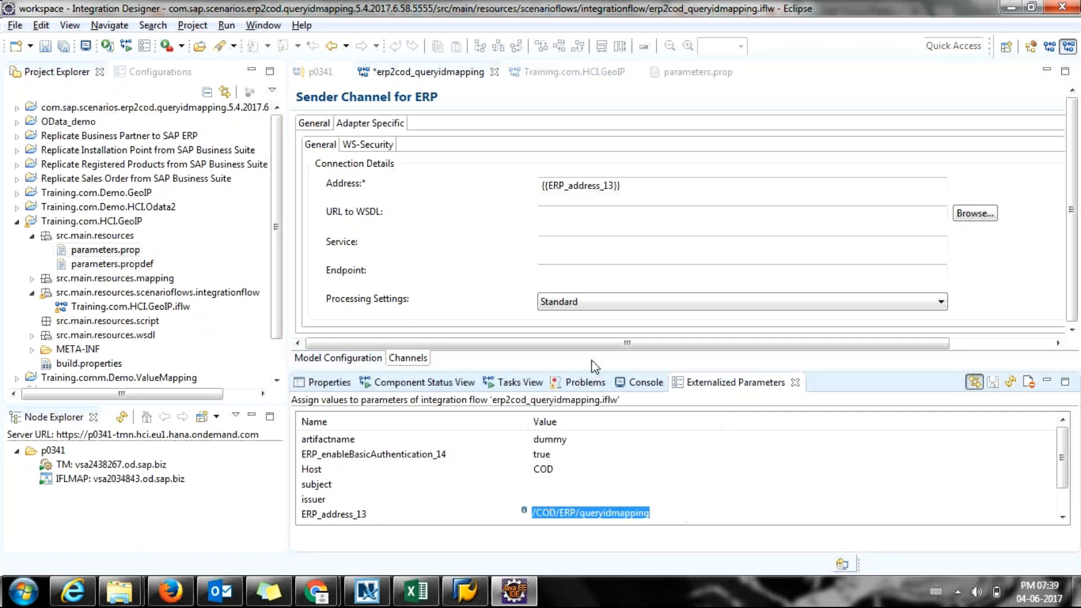
left_click_drag(645, 183, 507, 189)
key("ctrl+v")
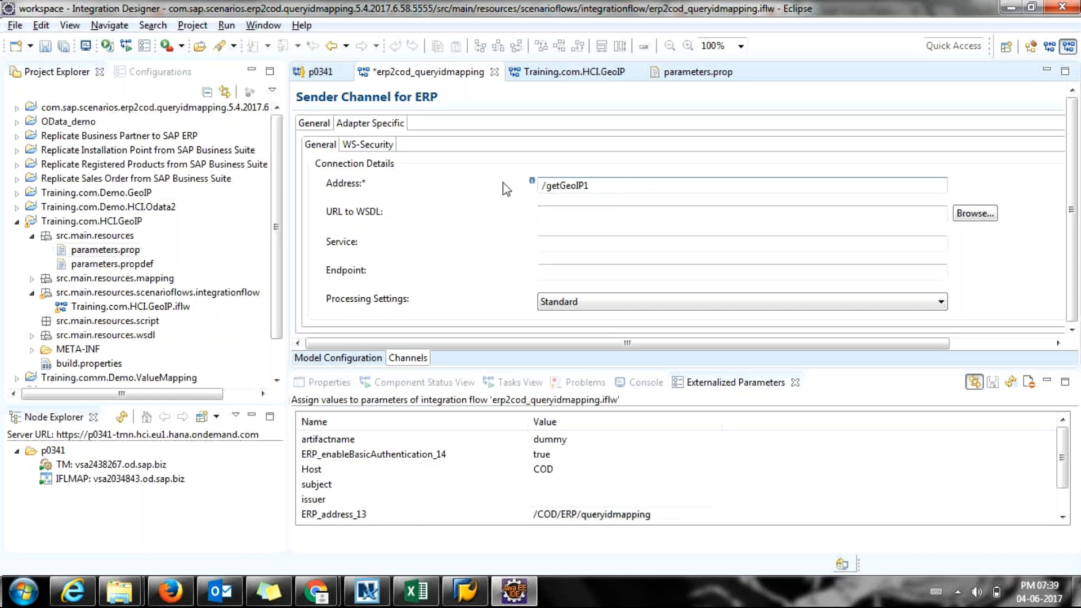
key("ctrl+z")
key("ctrl+z")
key("ctrl+z")
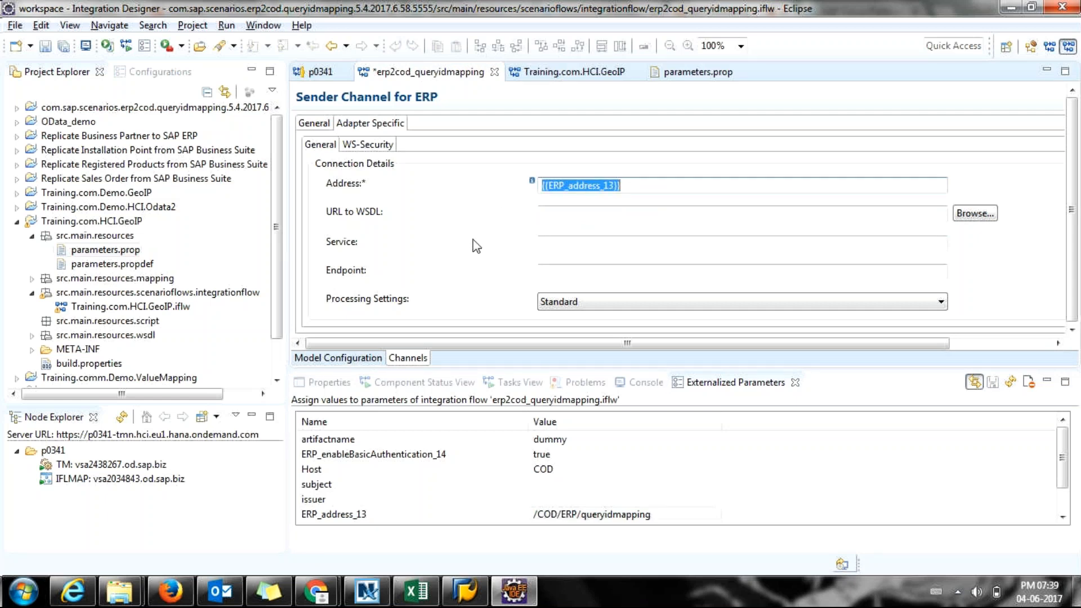
left_click(672, 192)
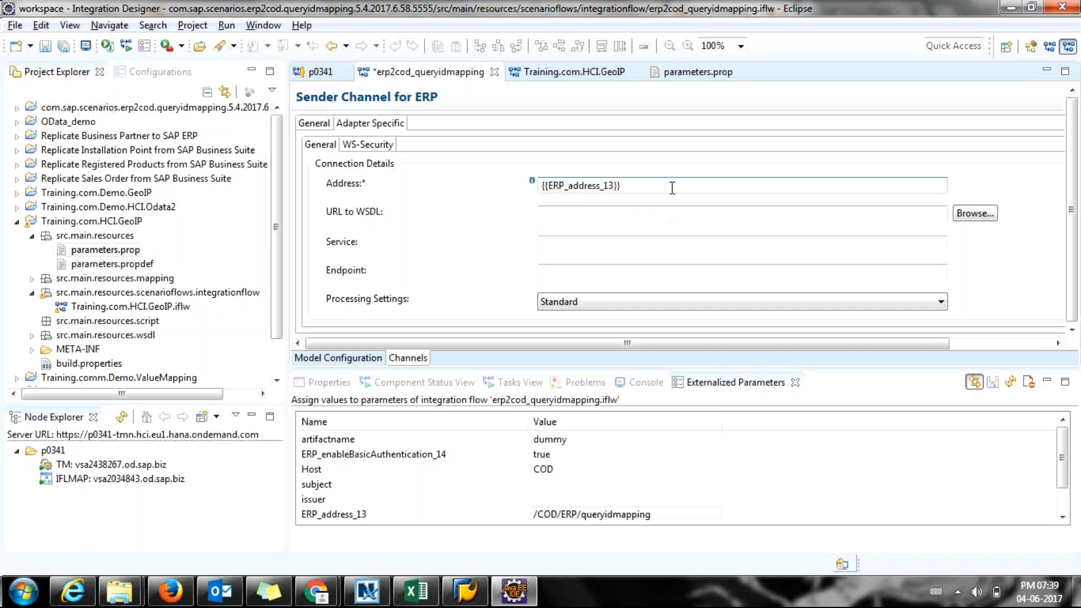
left_click_drag(664, 185, 532, 170)
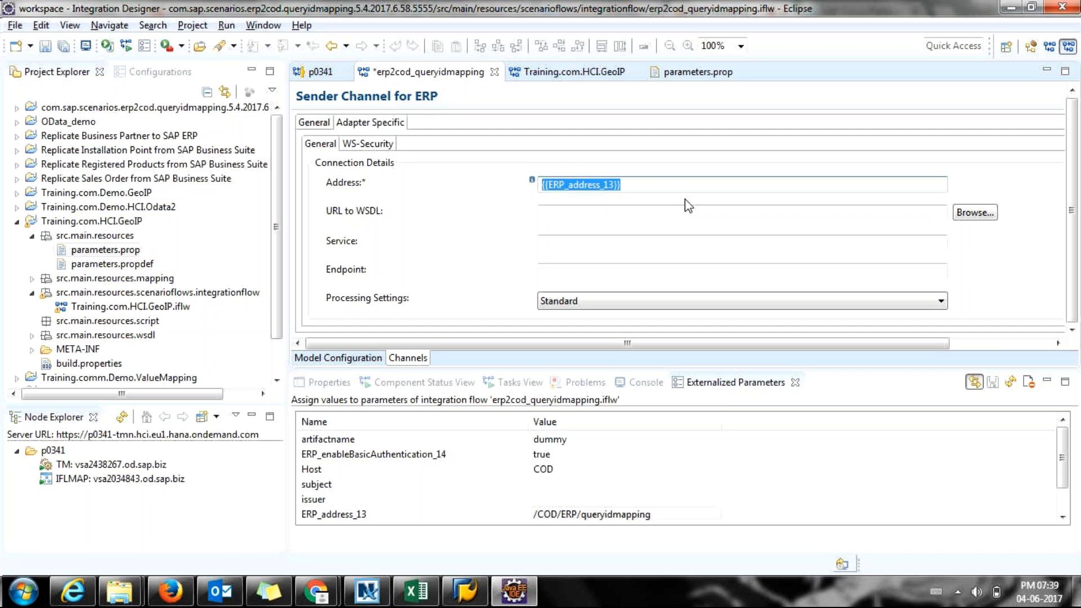
Inspect the ERP_address_13 value /COD/ERP/queryidmapping in Externalized Parameters.
left_click(592, 511)
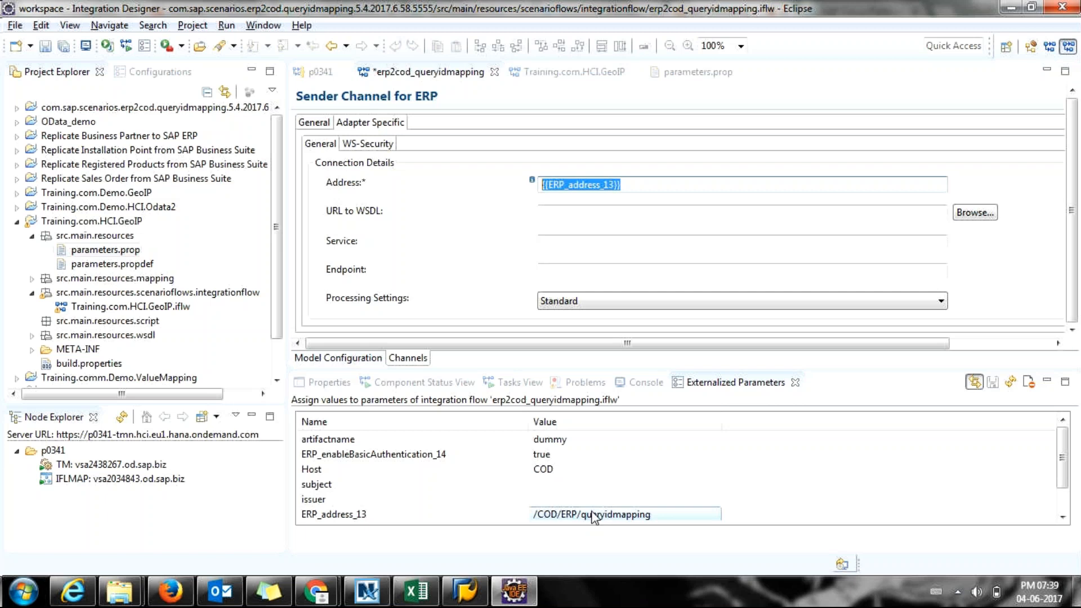
left_click(593, 516)
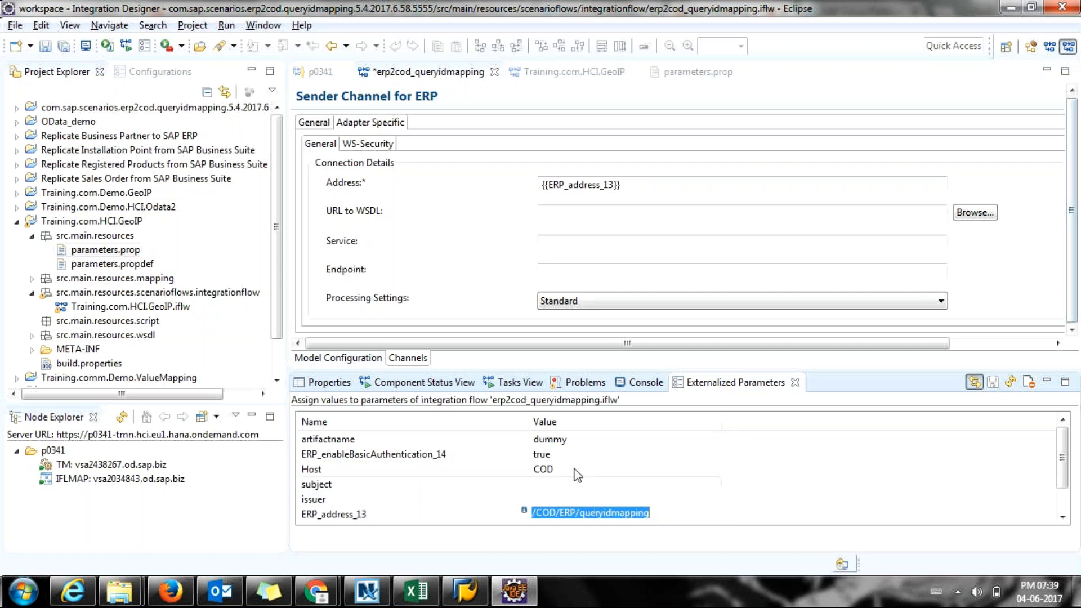
left_click(544, 515)
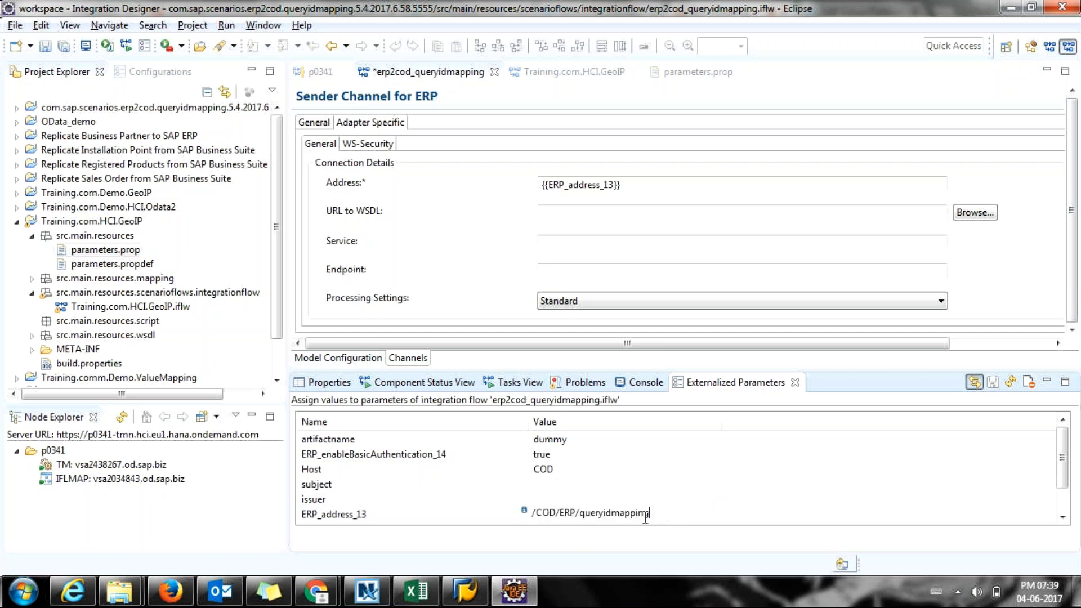
left_click_drag(649, 514, 569, 514)
key("alt+Tab")
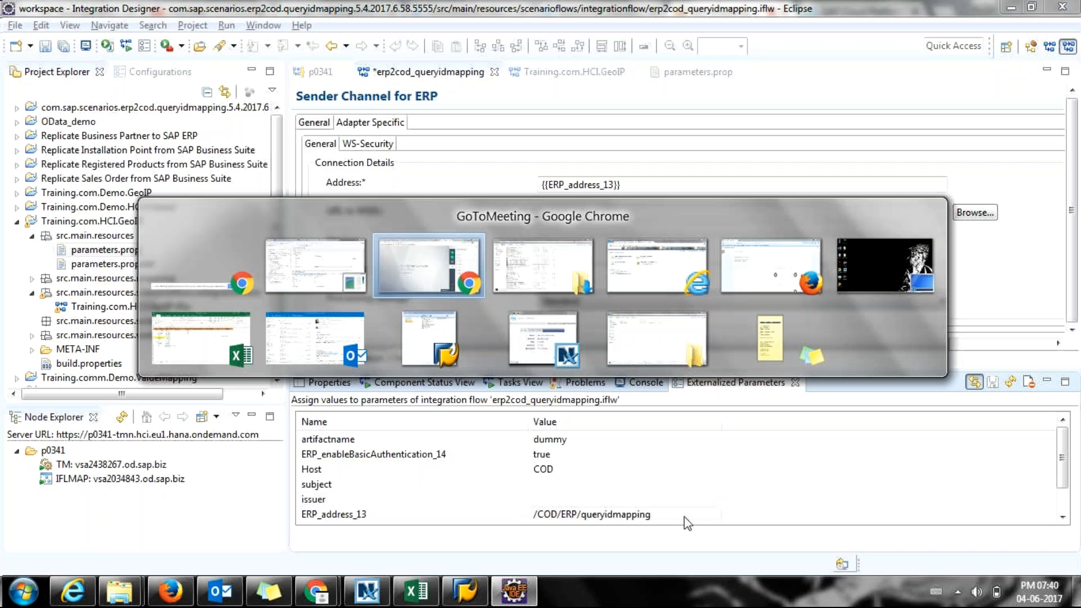
key("Escape")
left_click(667, 523)
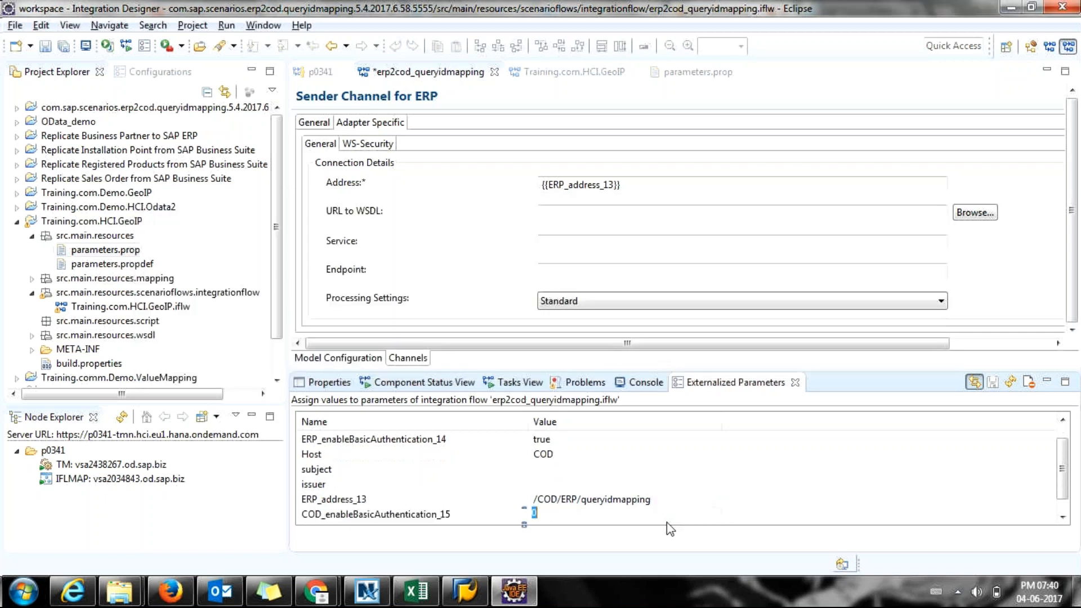
left_click(655, 498)
left_click(655, 498)
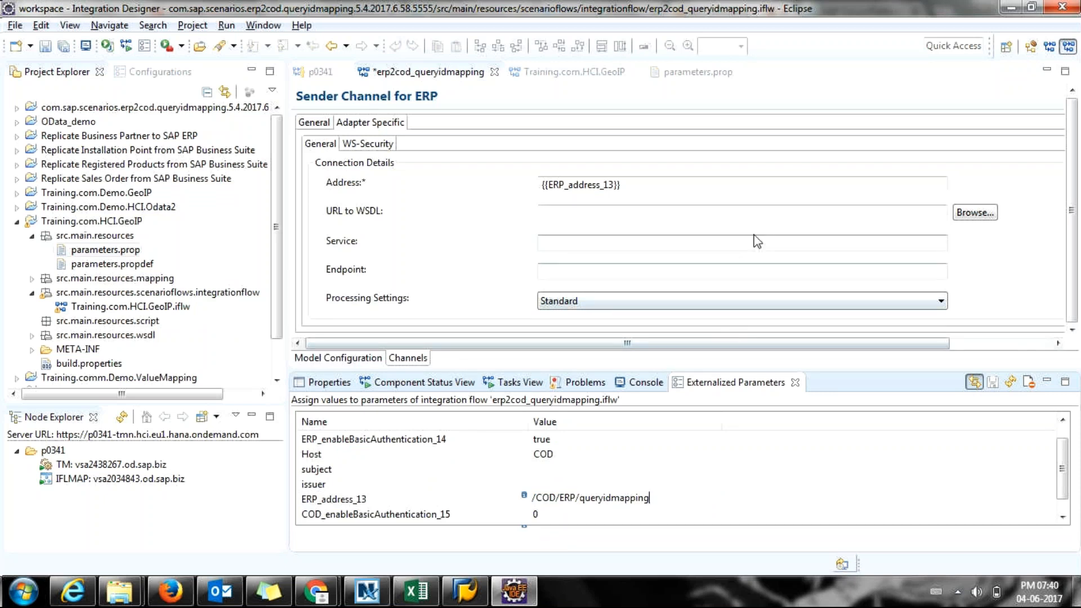
Bring the GoToMeeting 'SAP HCI Regular Session' page to the front.
scroll(755, 234, "down", 1)
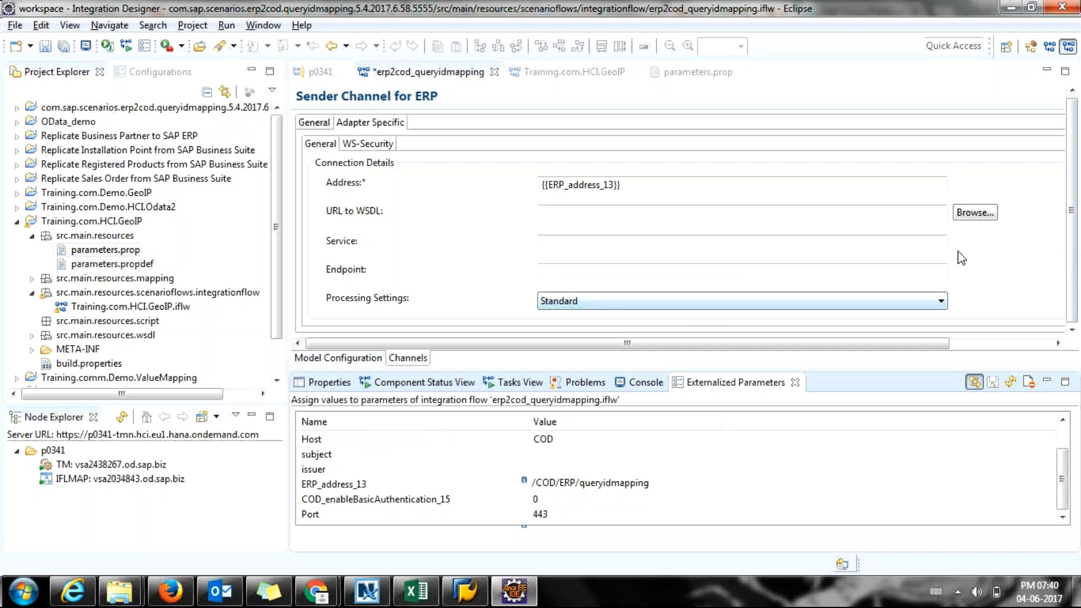
left_click(585, 217)
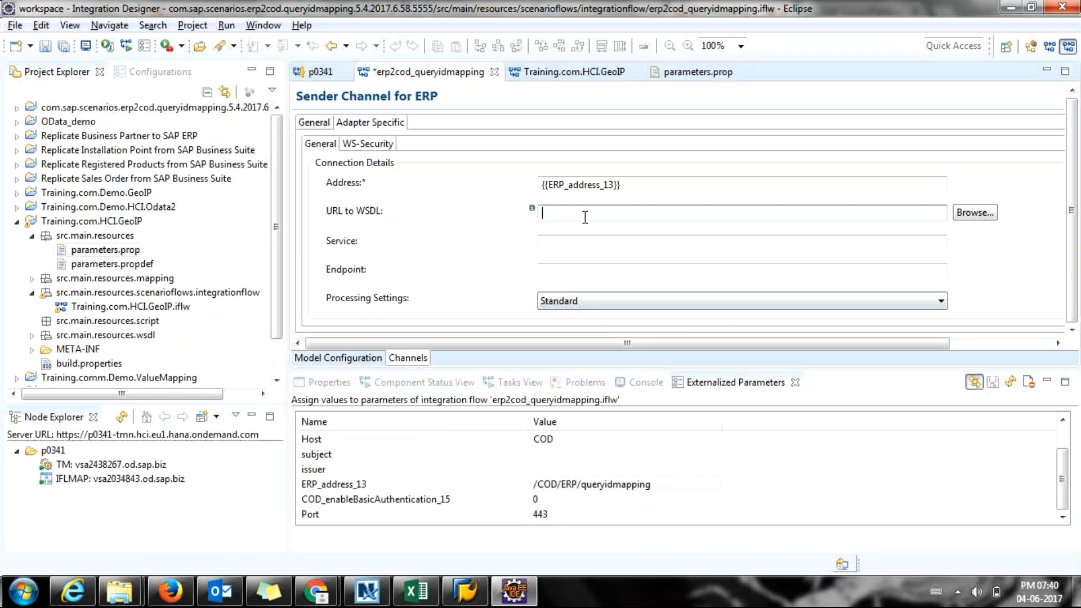
key("alt+Tab")
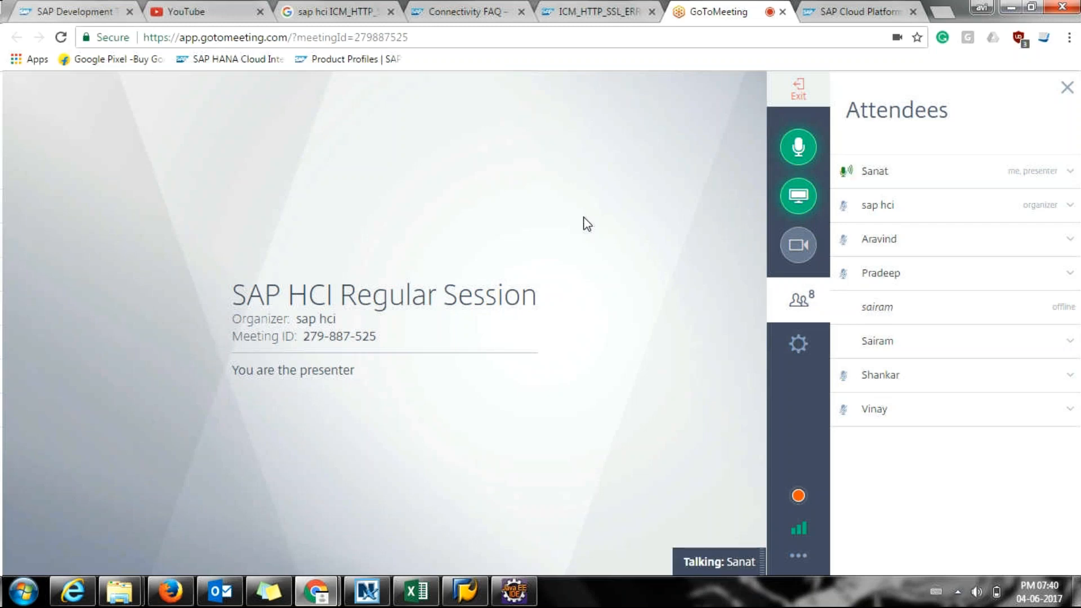
key("alt+Tab")
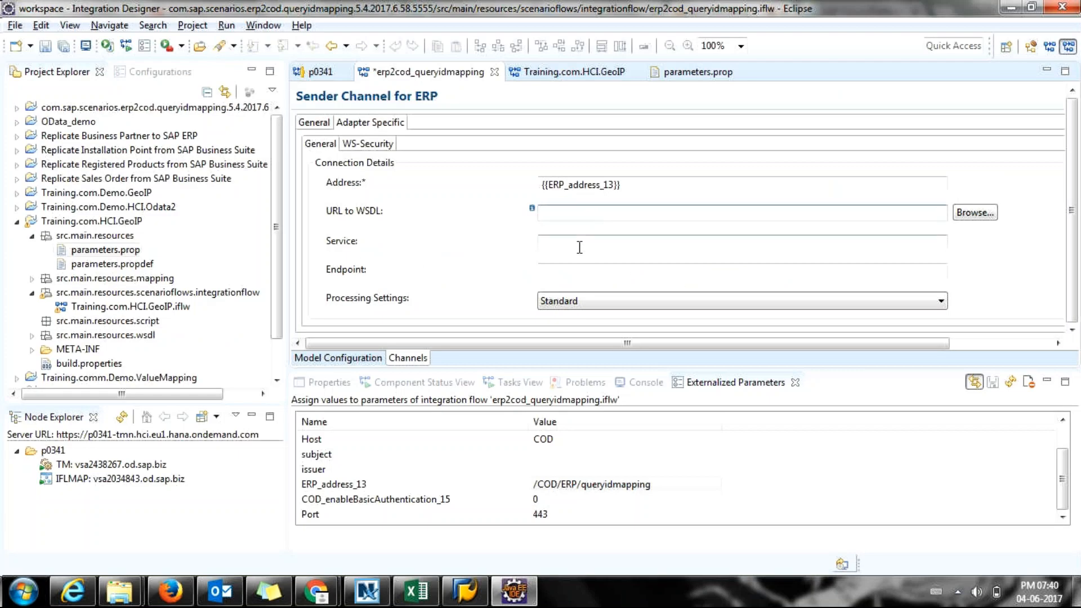
left_click(544, 212)
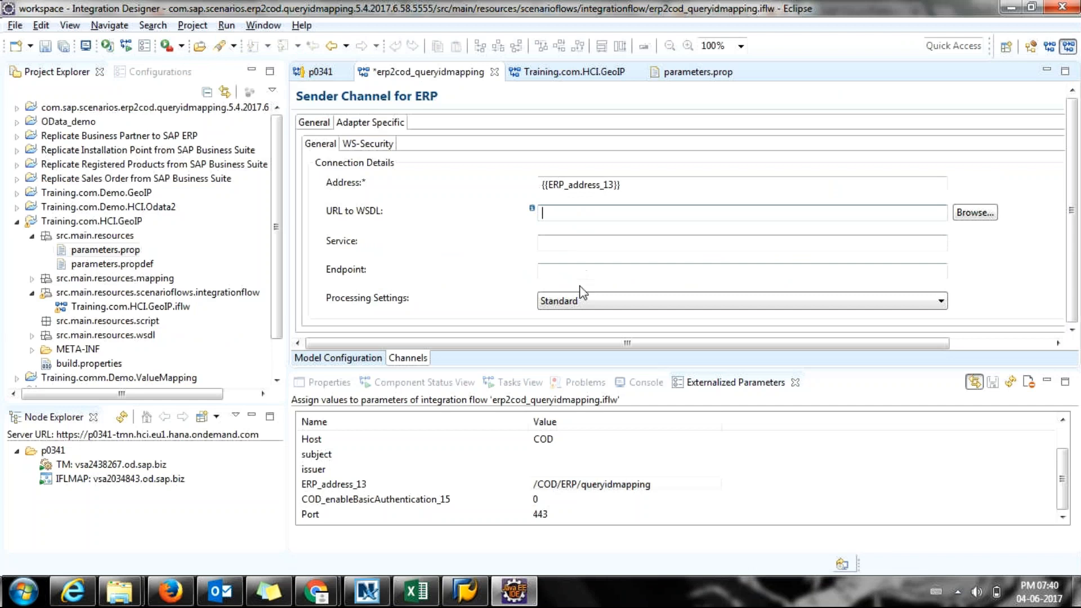
left_click(578, 211)
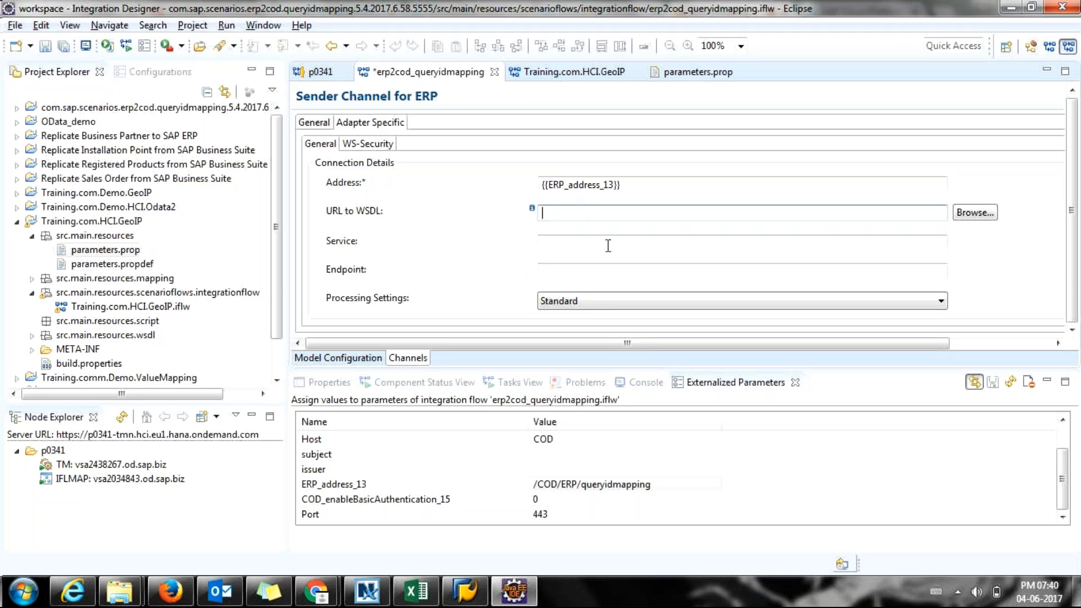
left_click(590, 293)
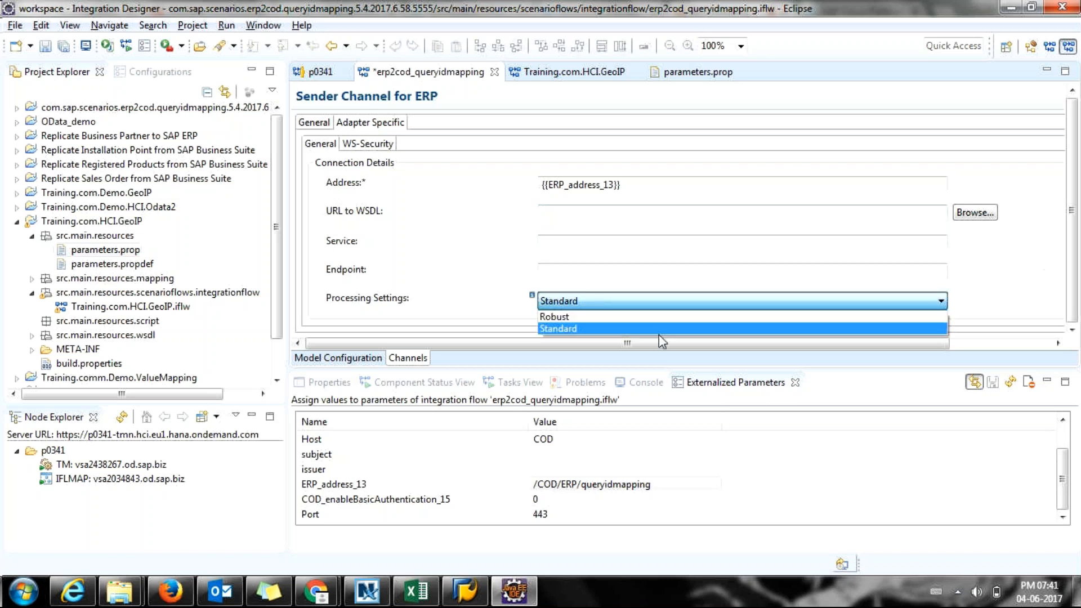
left_click(600, 330)
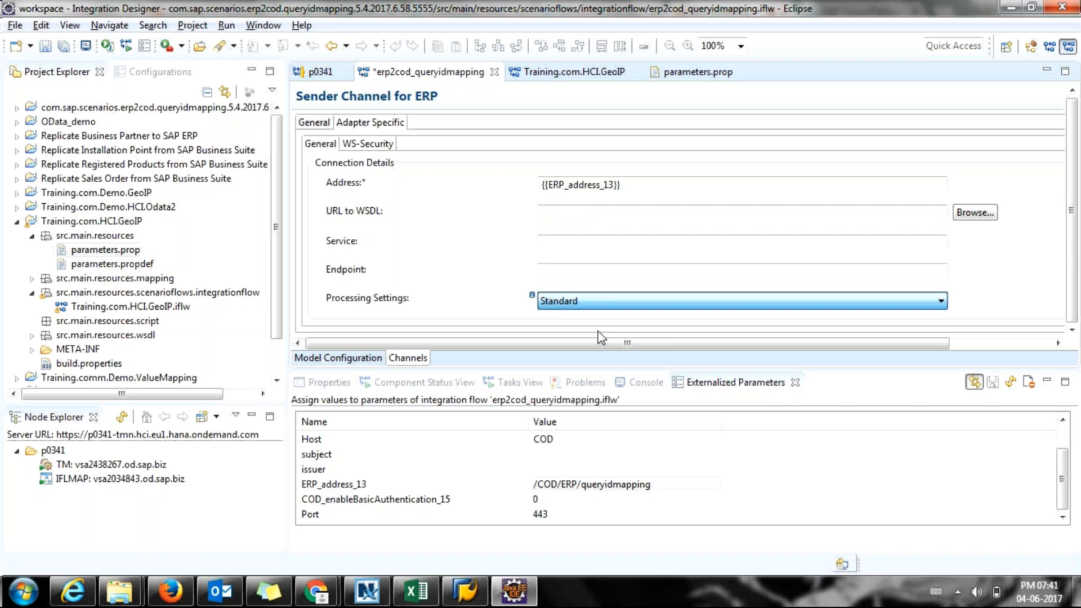
left_click(580, 303)
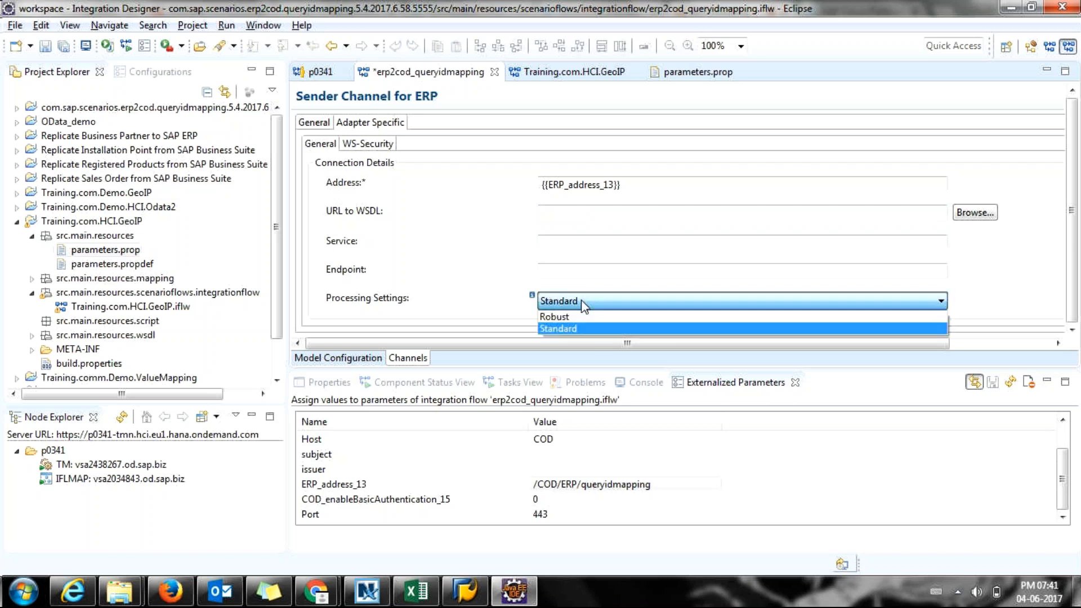
left_click(577, 314)
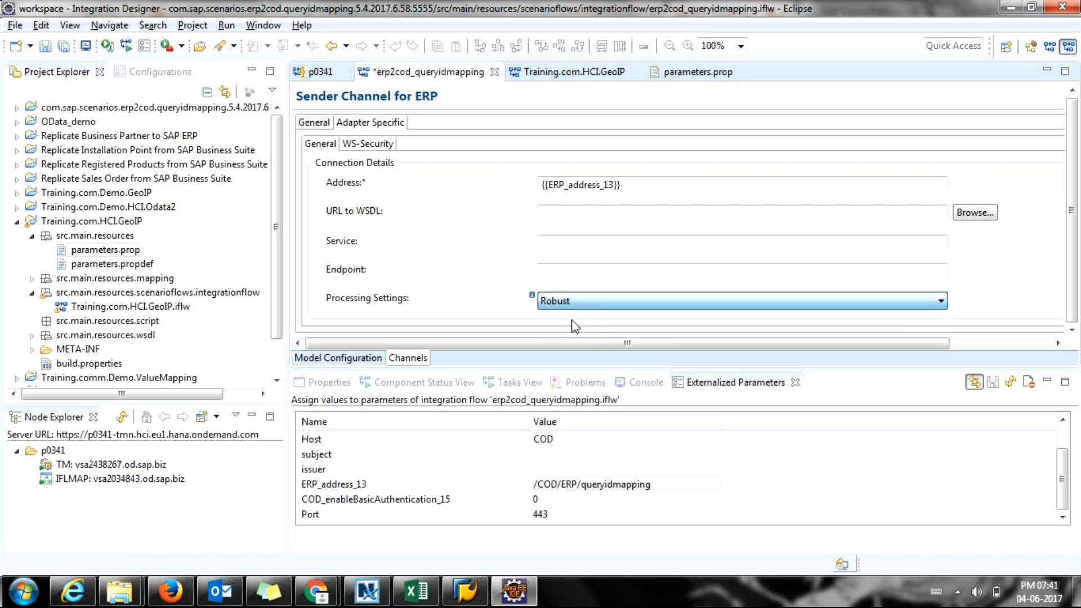
left_click(601, 306)
left_click(604, 314)
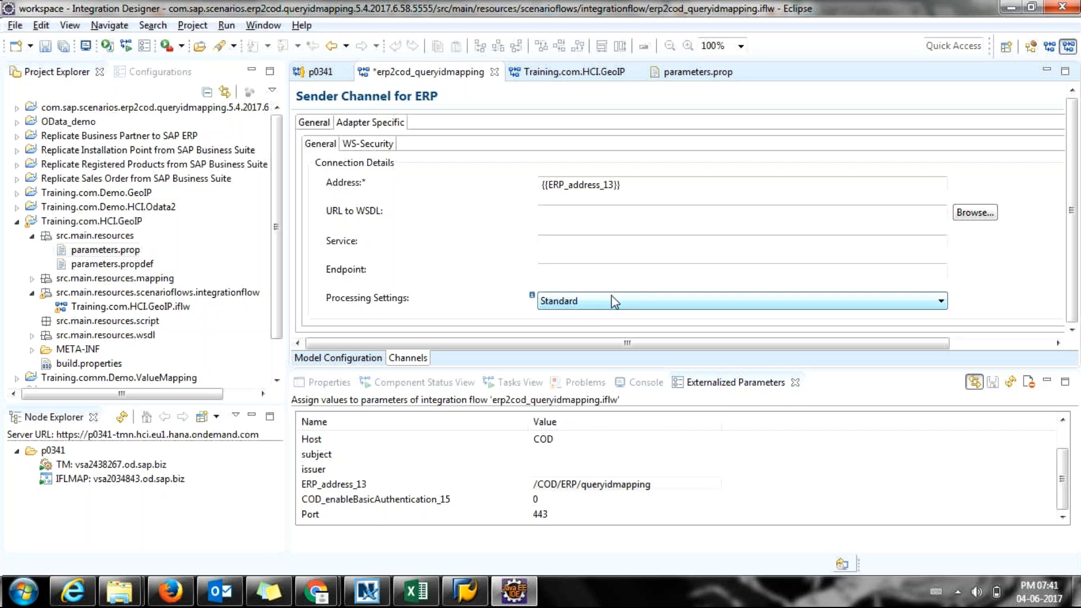
left_click(347, 359)
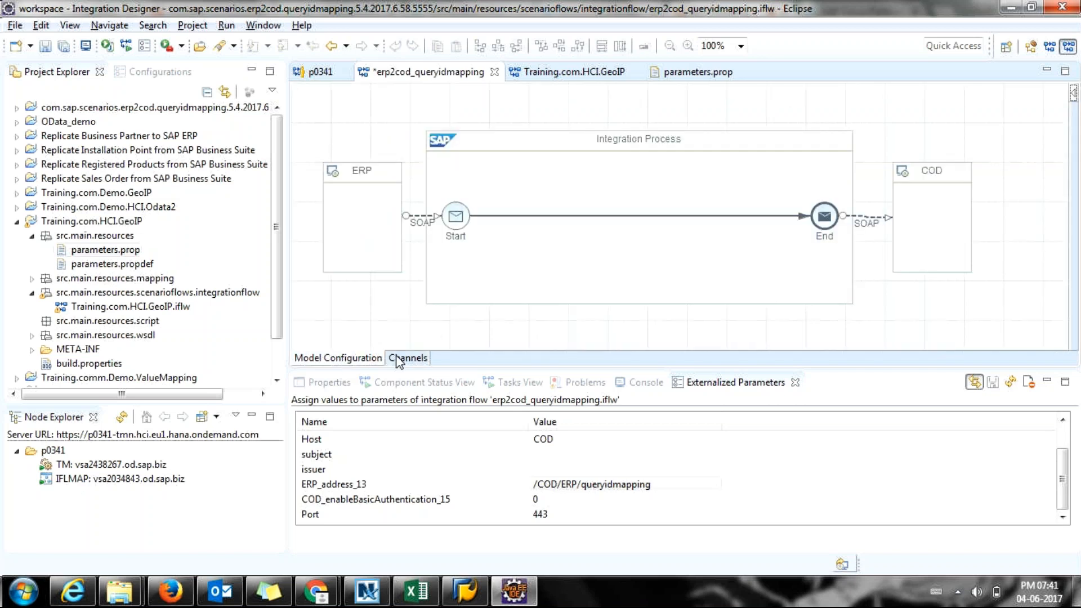
double_click(863, 218)
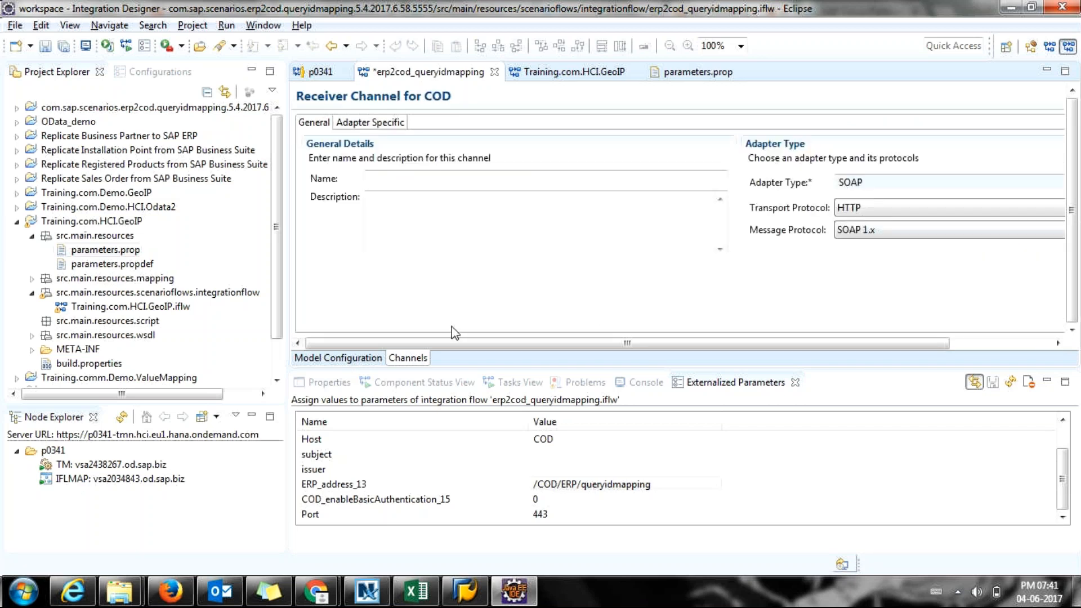
left_click_drag(453, 342, 453, 341)
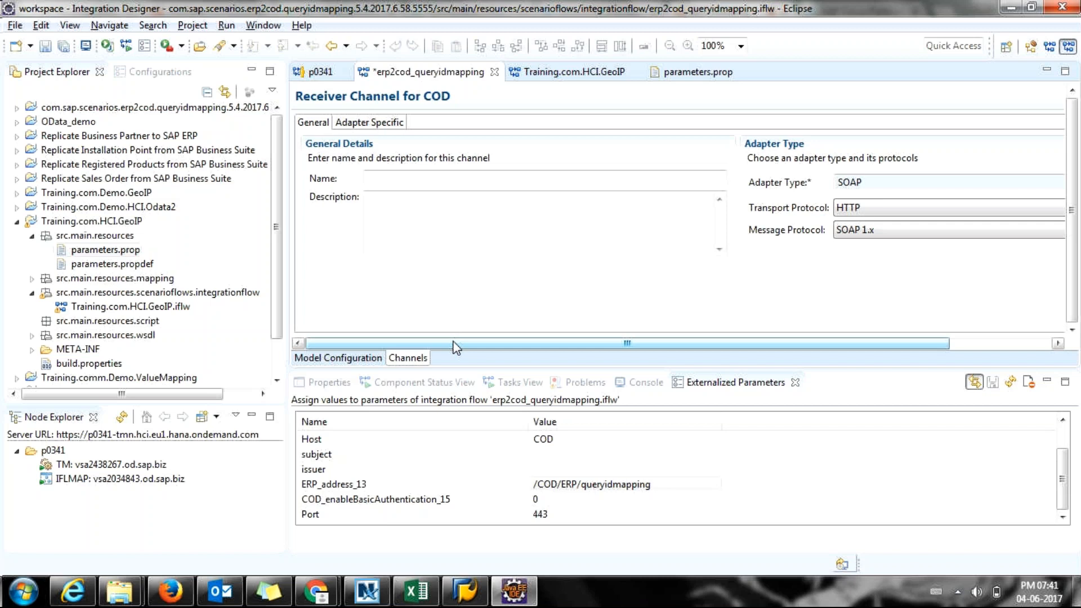
left_click_drag(453, 340, 432, 334)
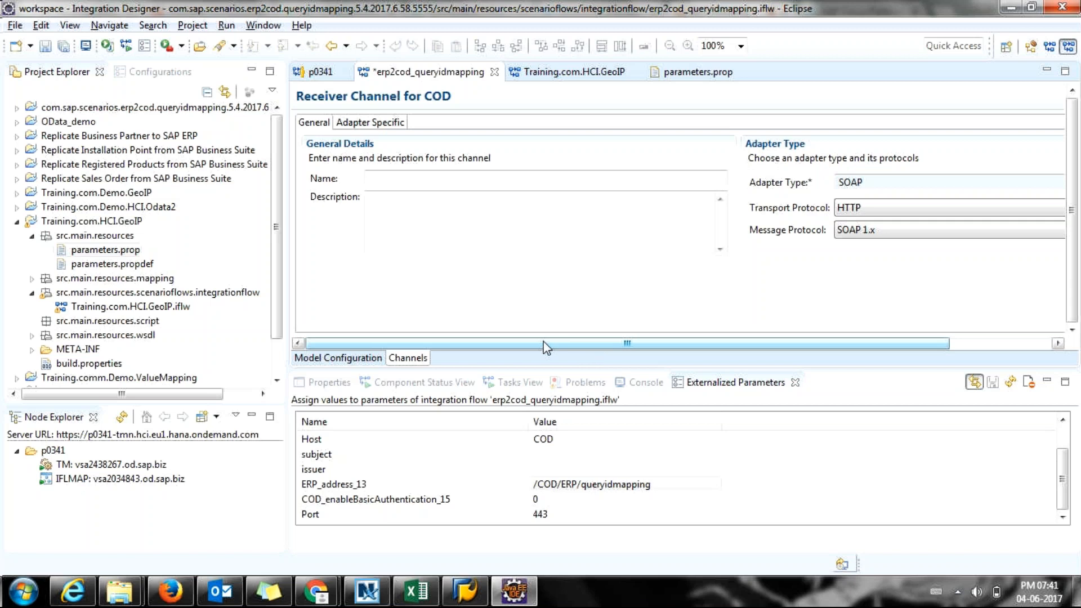
left_click(349, 124)
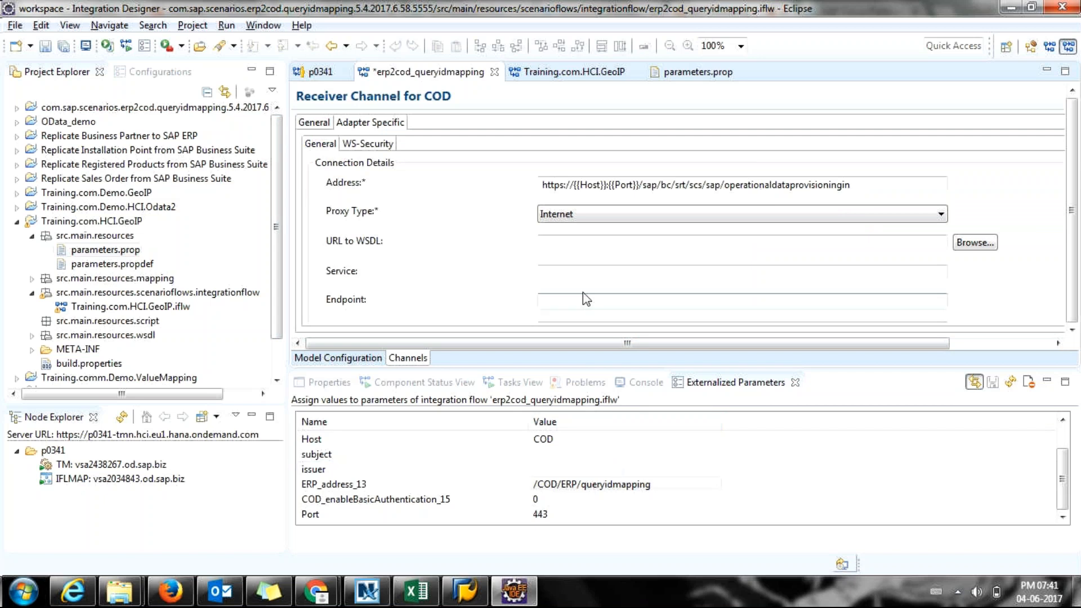
left_click(573, 184)
left_click_drag(573, 185, 630, 186)
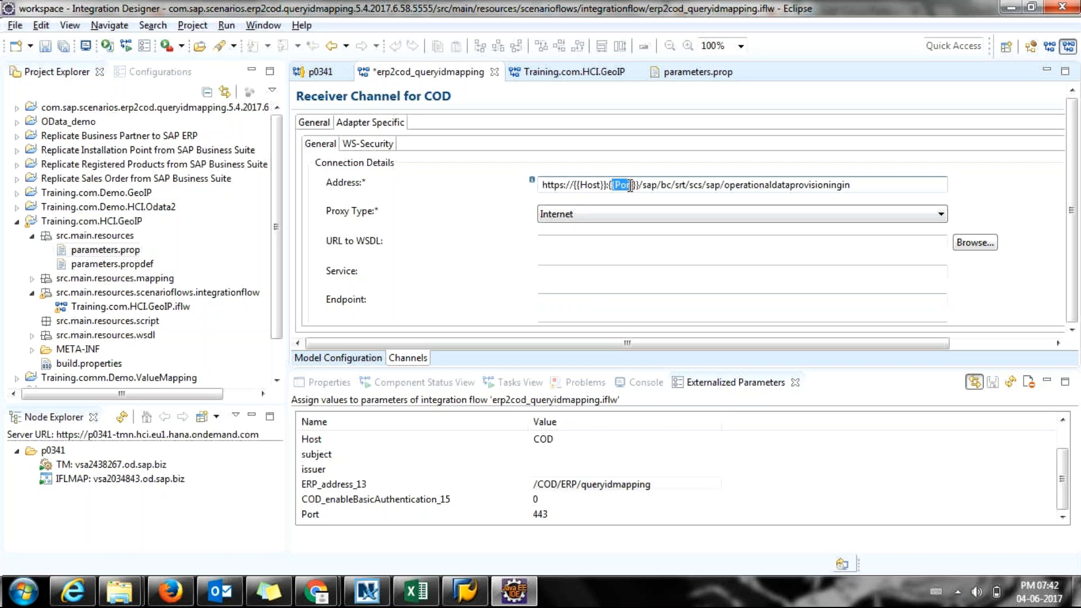
left_click(581, 185)
left_click_drag(540, 185, 892, 186)
left_click(575, 185)
left_click_drag(580, 184, 602, 186)
left_click(613, 182)
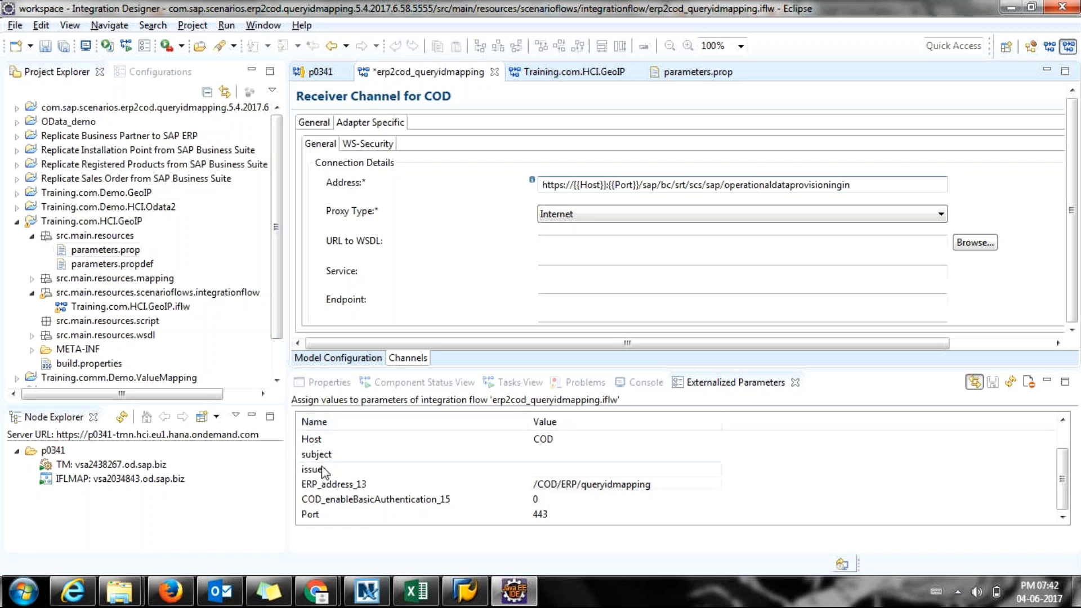
left_click(319, 445)
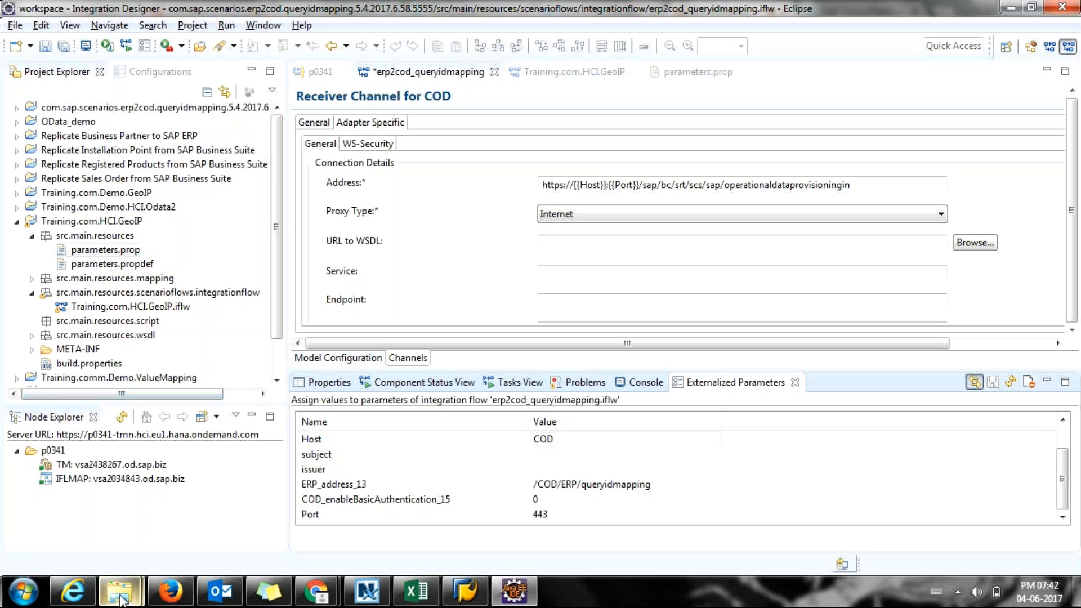
Paste the C4C tenant's crm.ondemand.com host into Host, leaving Port at 443.
left_click(171, 591)
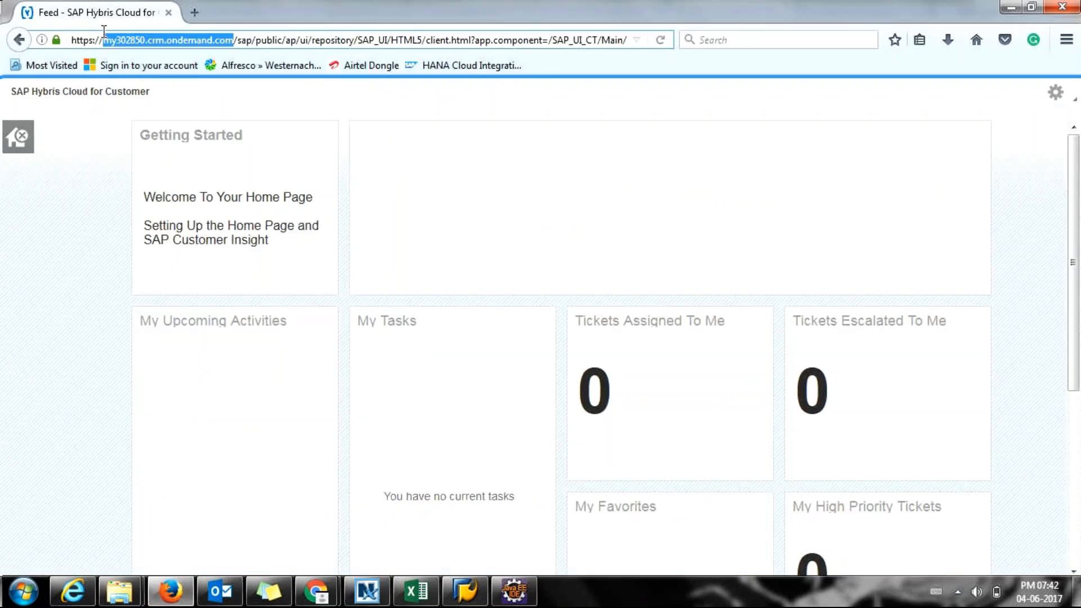
key("alt+Tab")
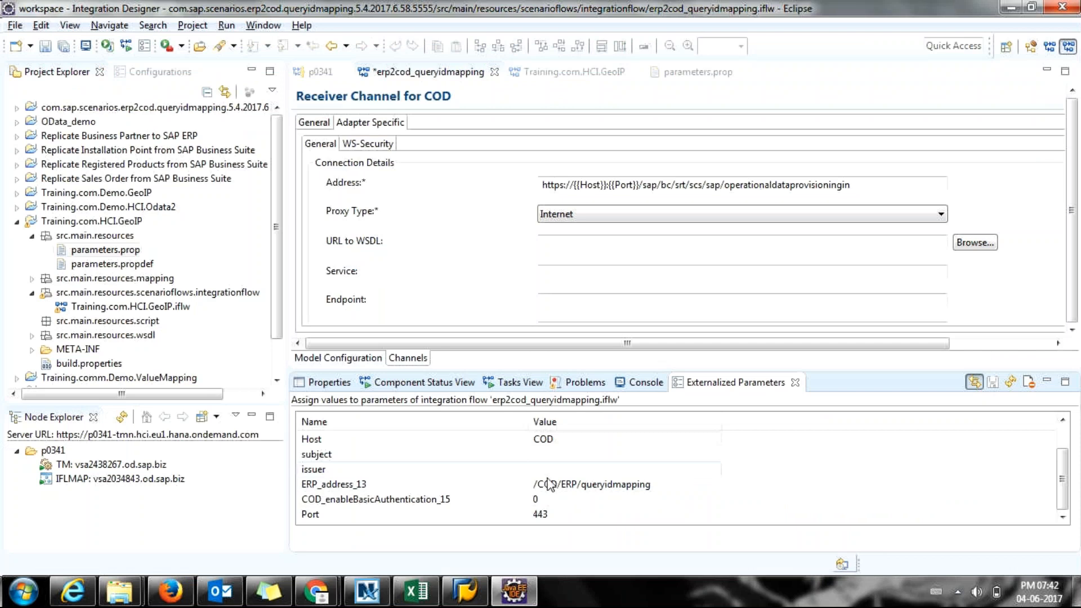
left_click(552, 445)
type("my302850.crm.ondemand.com")
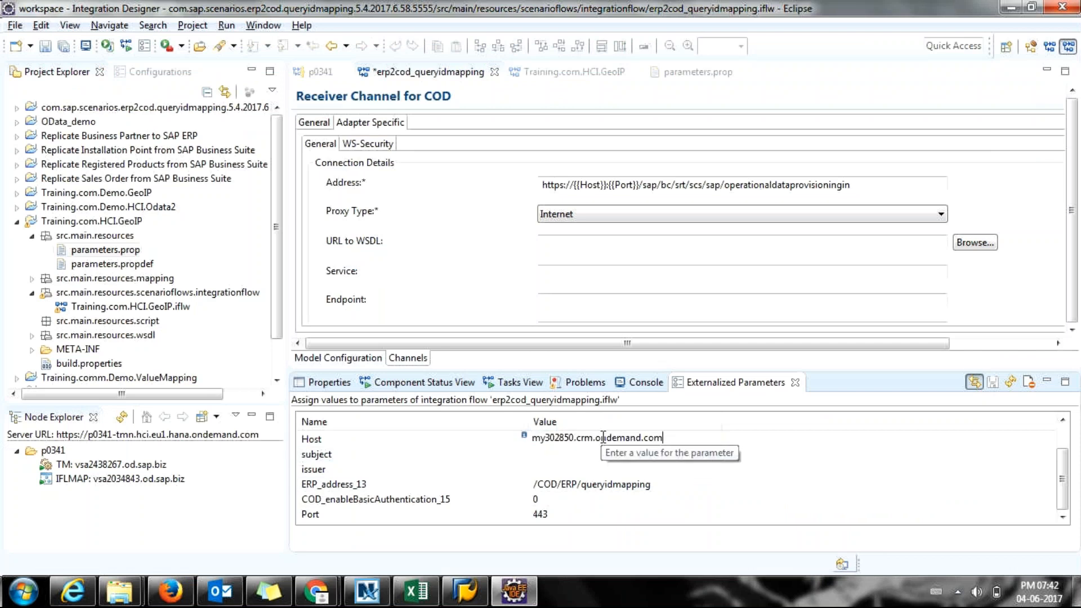
left_click(573, 519)
left_click(573, 519)
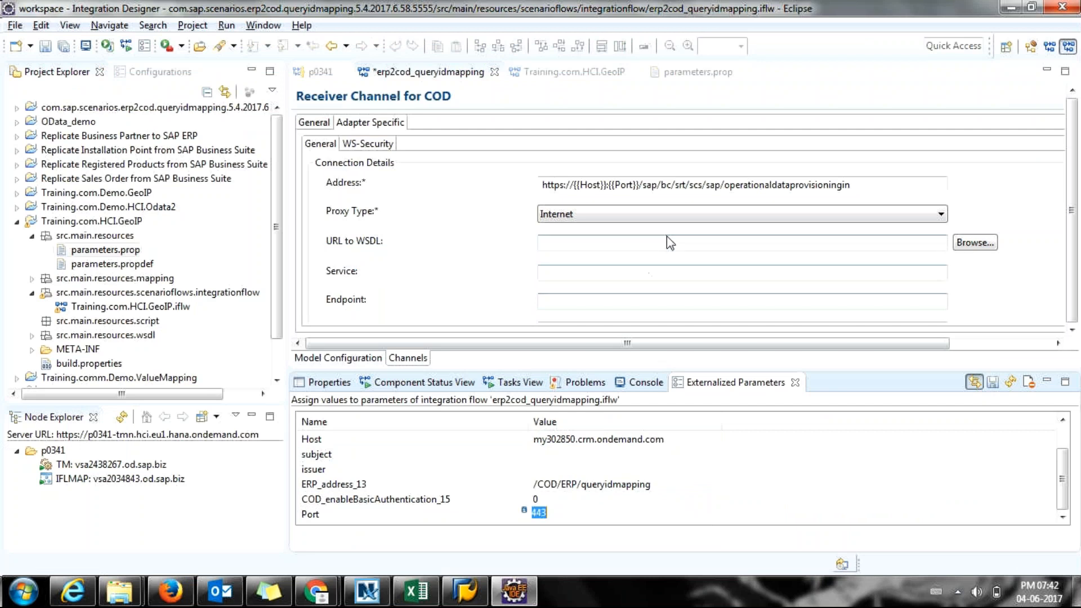
left_click(586, 442)
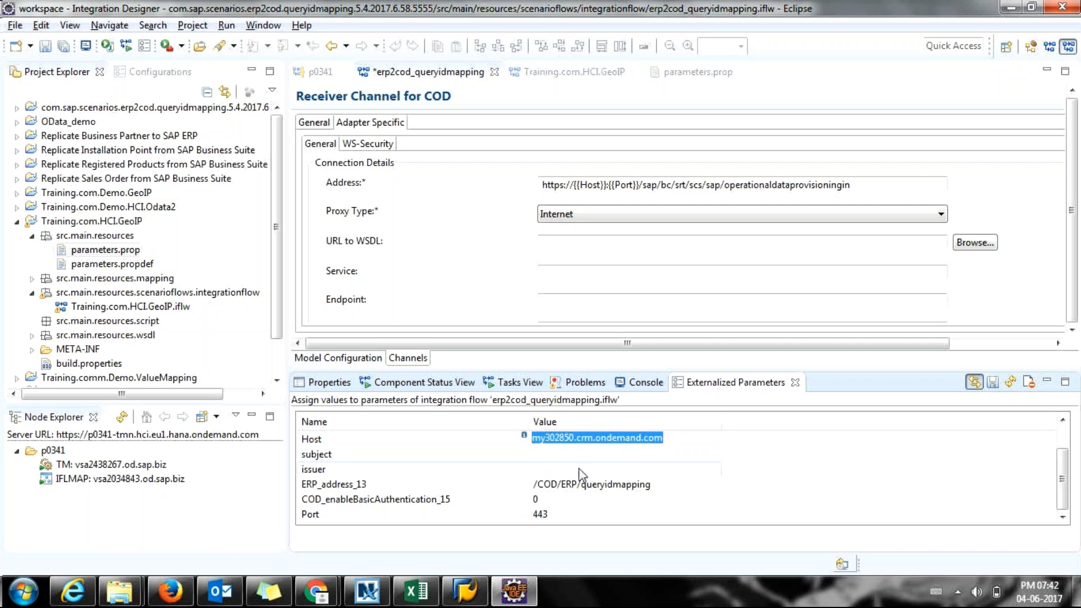
left_click(550, 513)
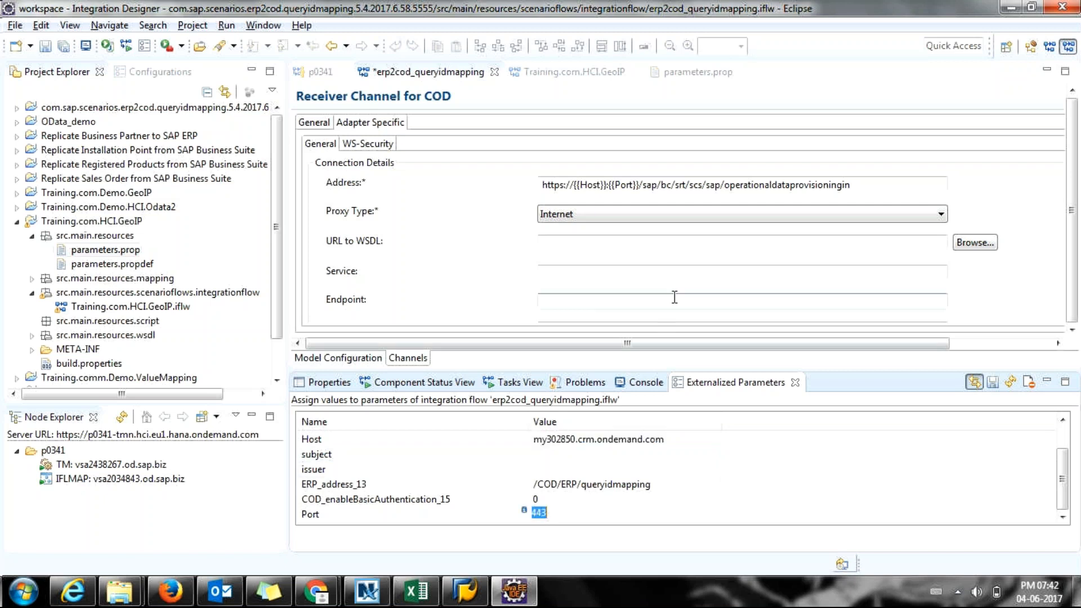
left_click(682, 247)
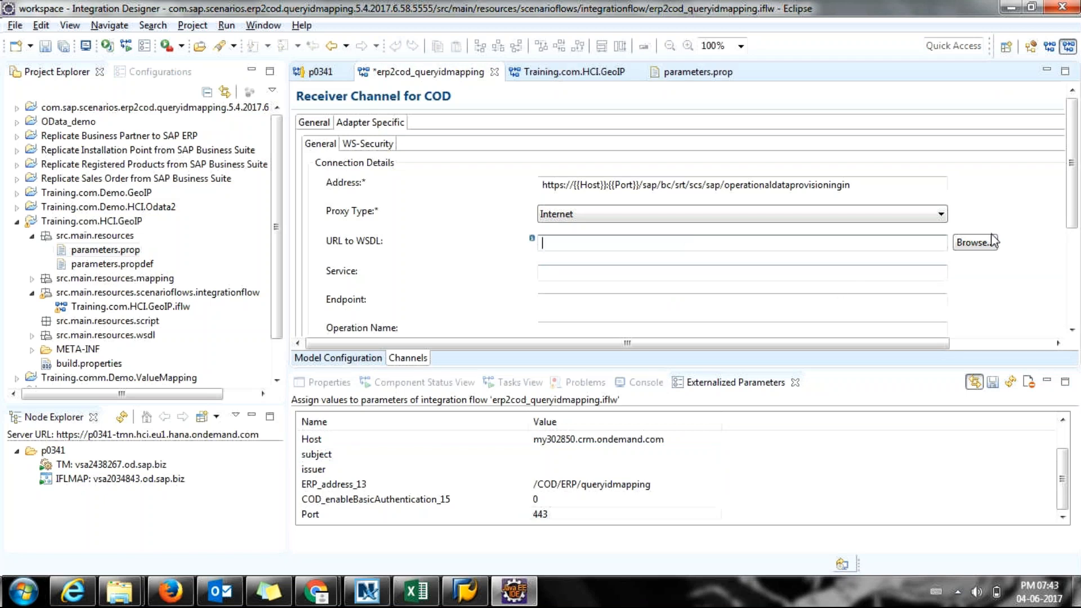
Confirm Basic Authentication uses {{artifactname}} and change artifactname from dummy to ConnectCOD.
scroll(1070, 231, "down", 3)
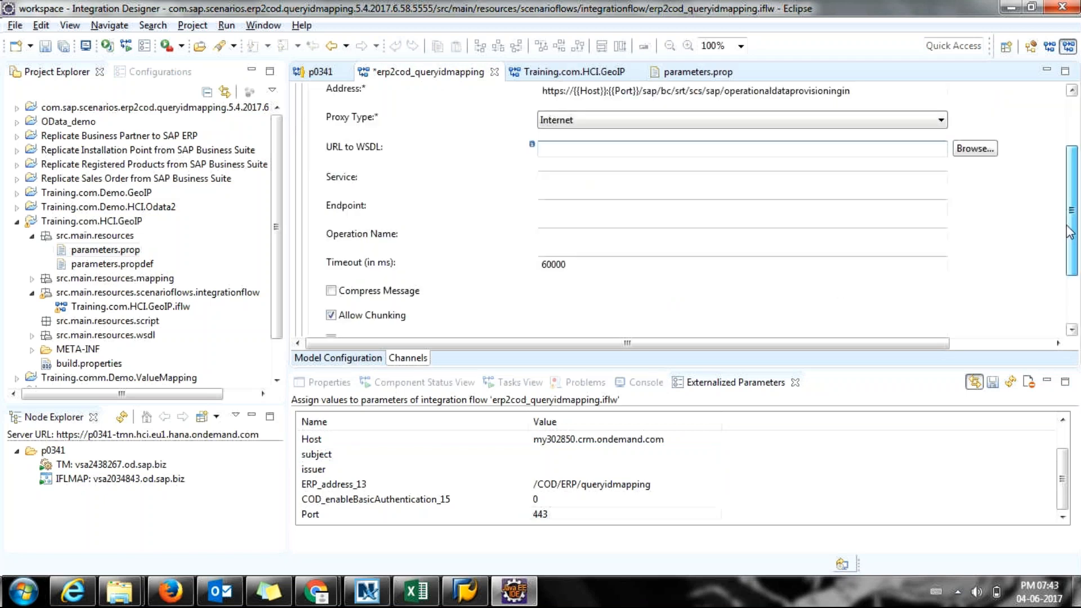
scroll(1070, 231, "down", 3)
left_click(332, 275)
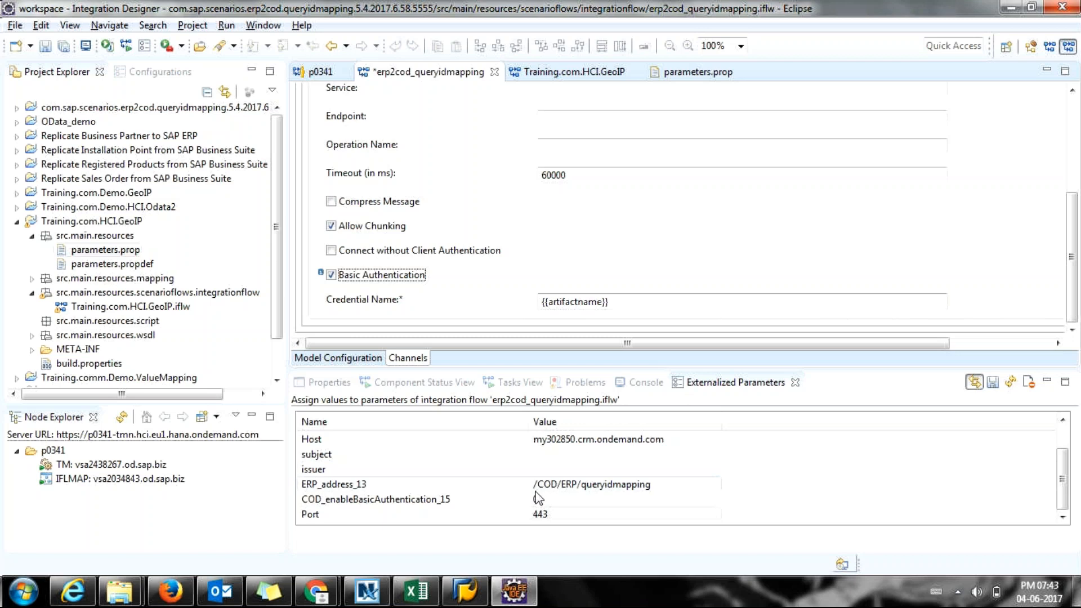
left_click(461, 474)
scroll(461, 473, "up", 1)
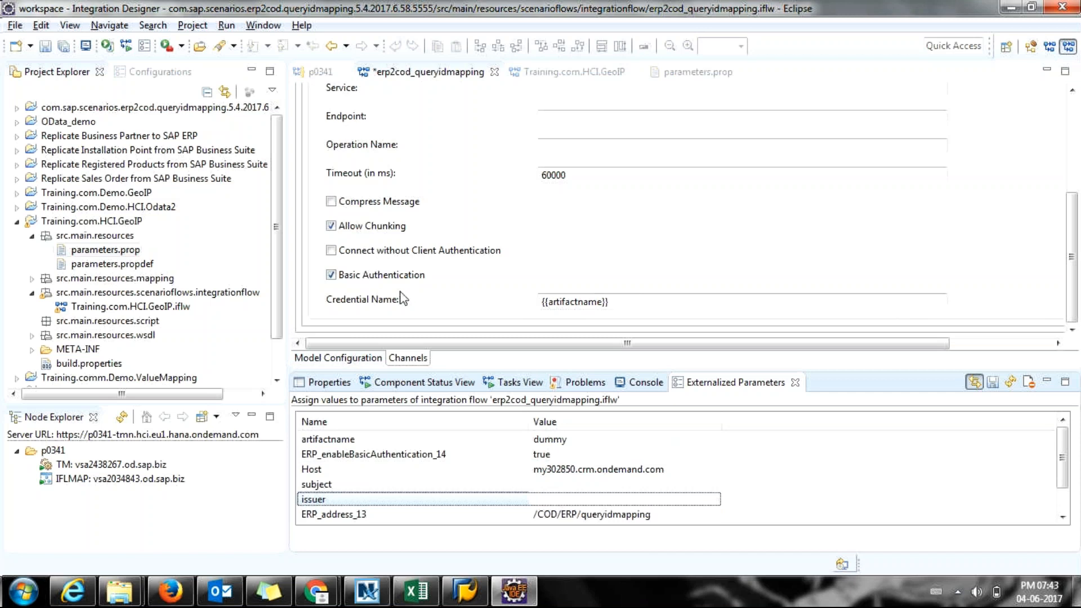
left_click(614, 439)
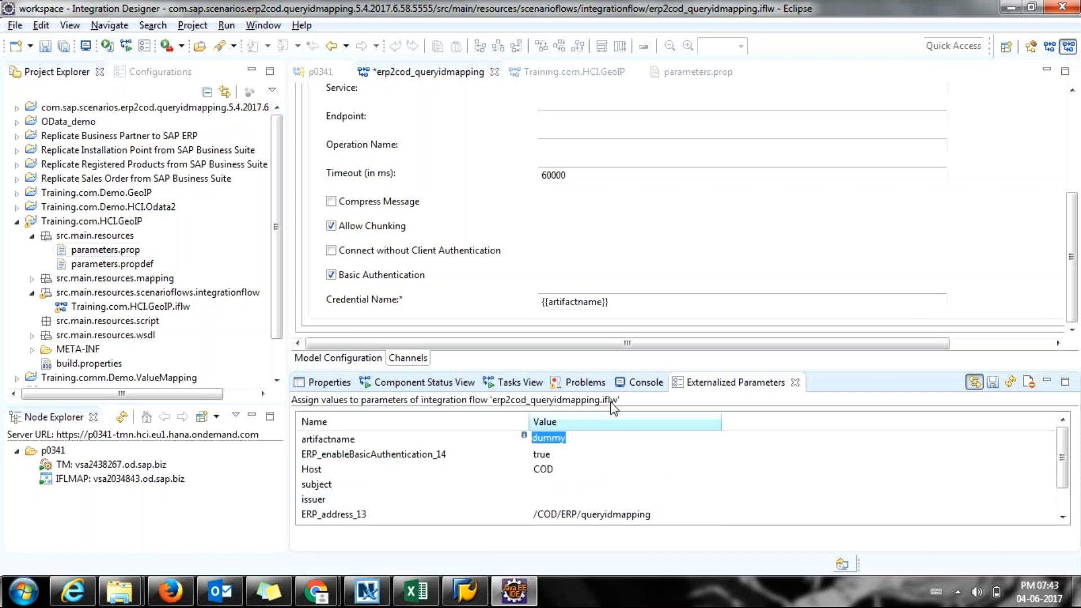
type("Connect")
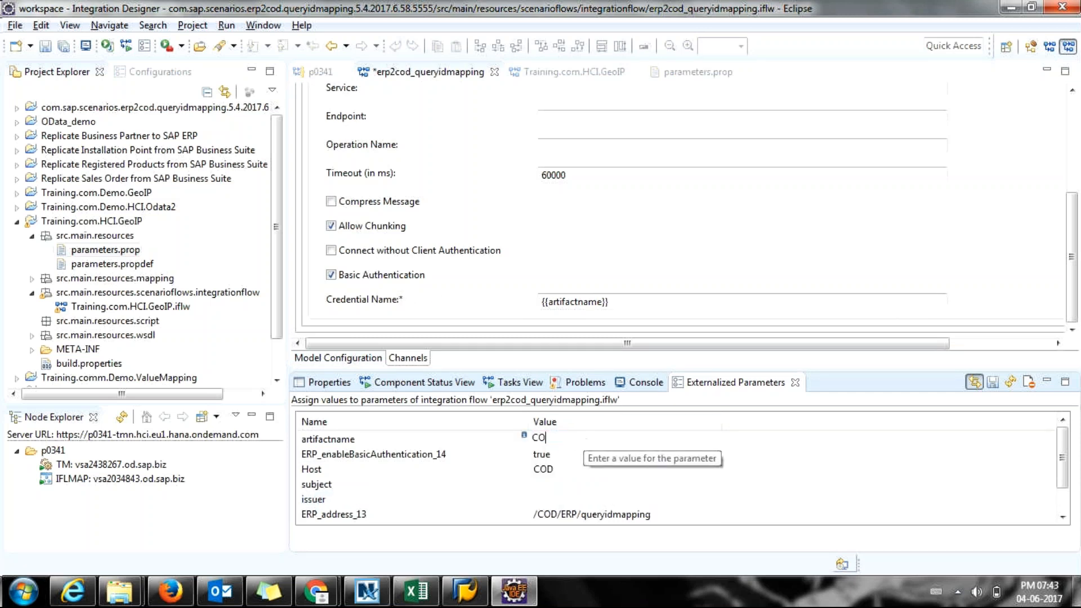
type("COD")
double_click(583, 444)
key("ctrl+c")
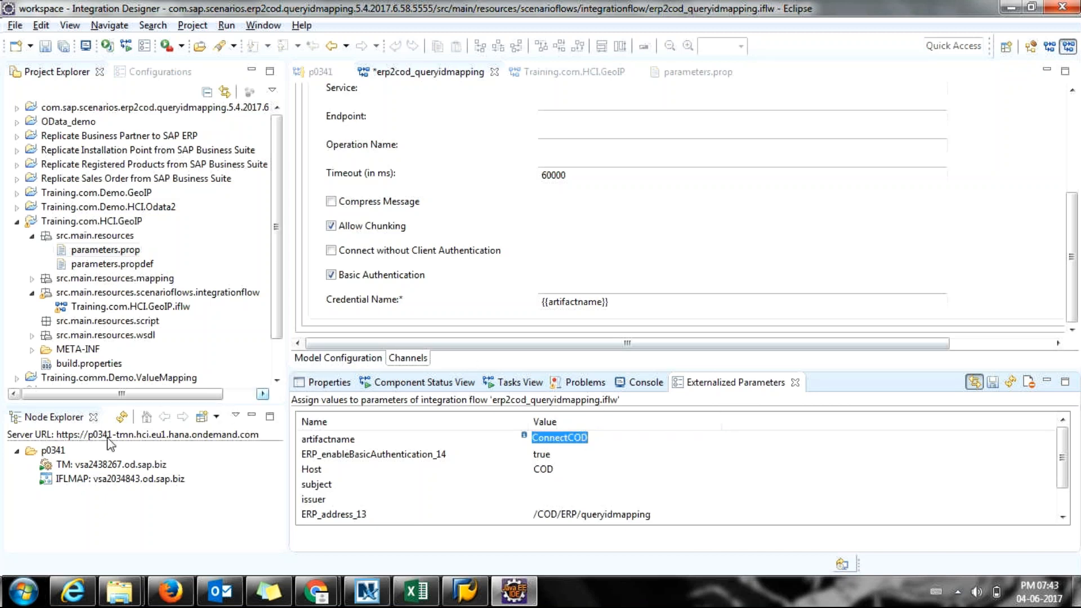
Start deploying an artifact to the p0341 tenant.
left_click(44, 455)
right_click(47, 461)
left_click(71, 468)
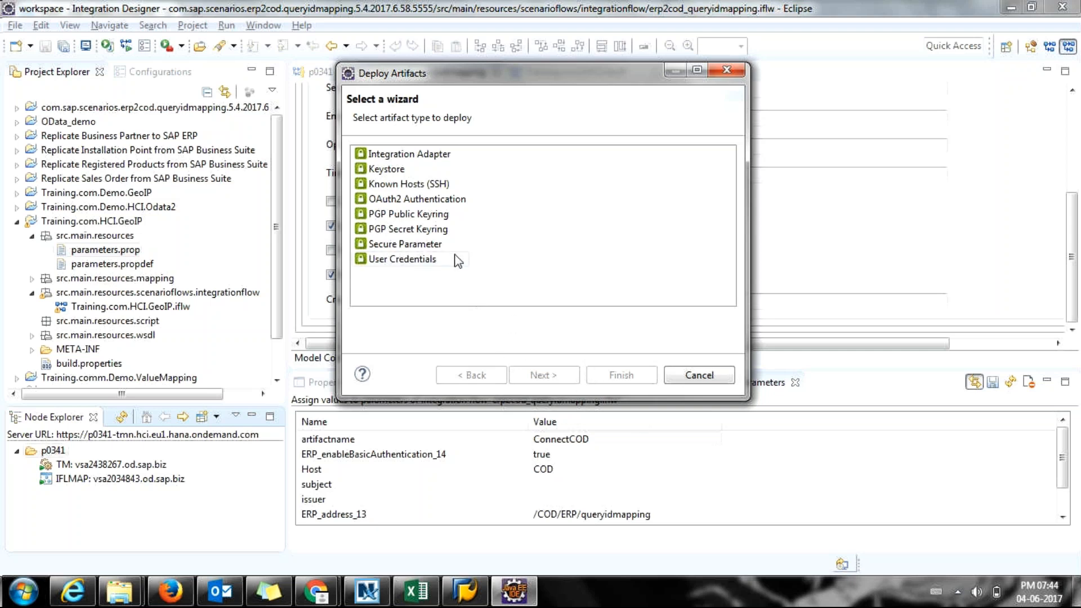
Pick User Credentials as the artifact type in the Deploy Artifacts wizard.
left_click(418, 265)
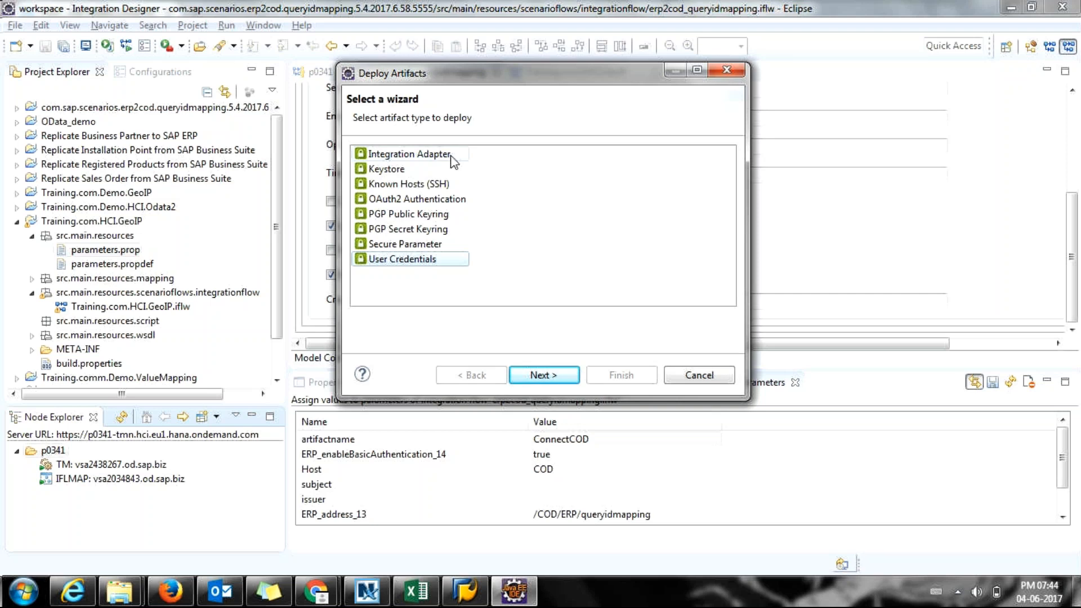
left_click(445, 169)
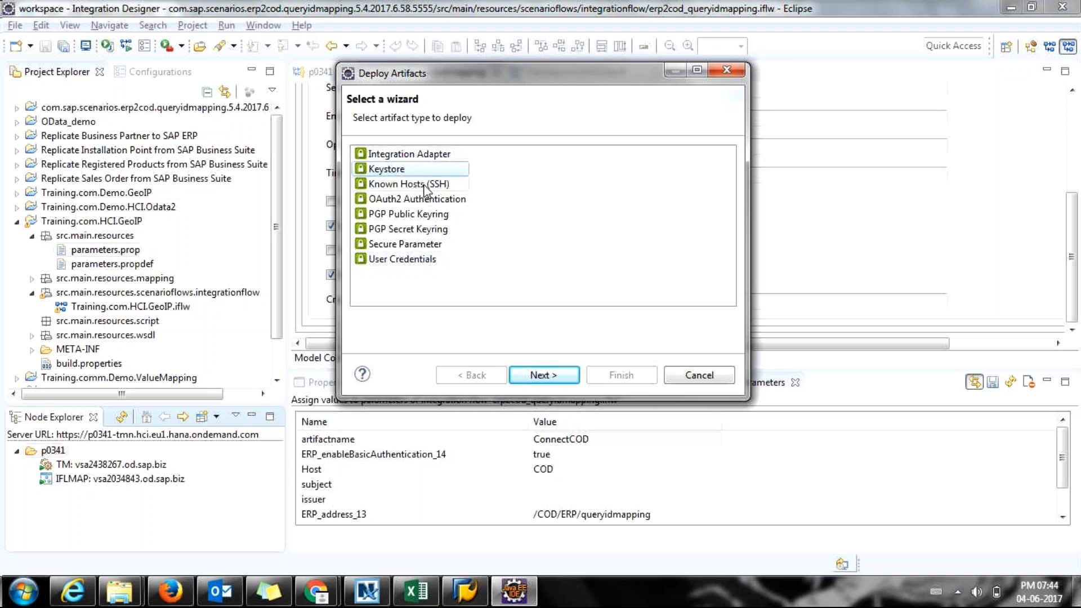
left_click(425, 184)
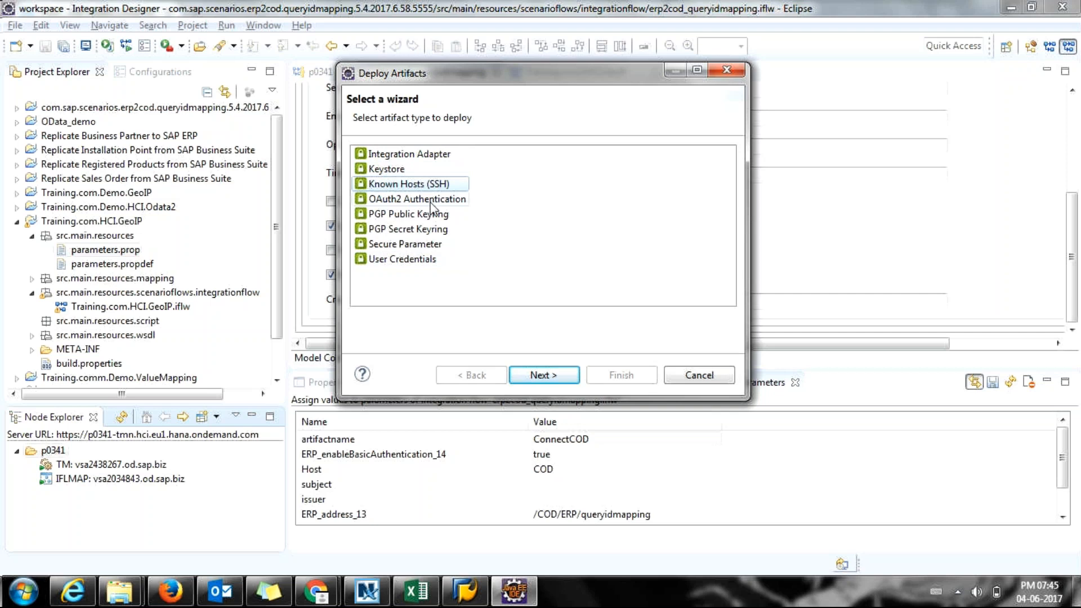
left_click(397, 260)
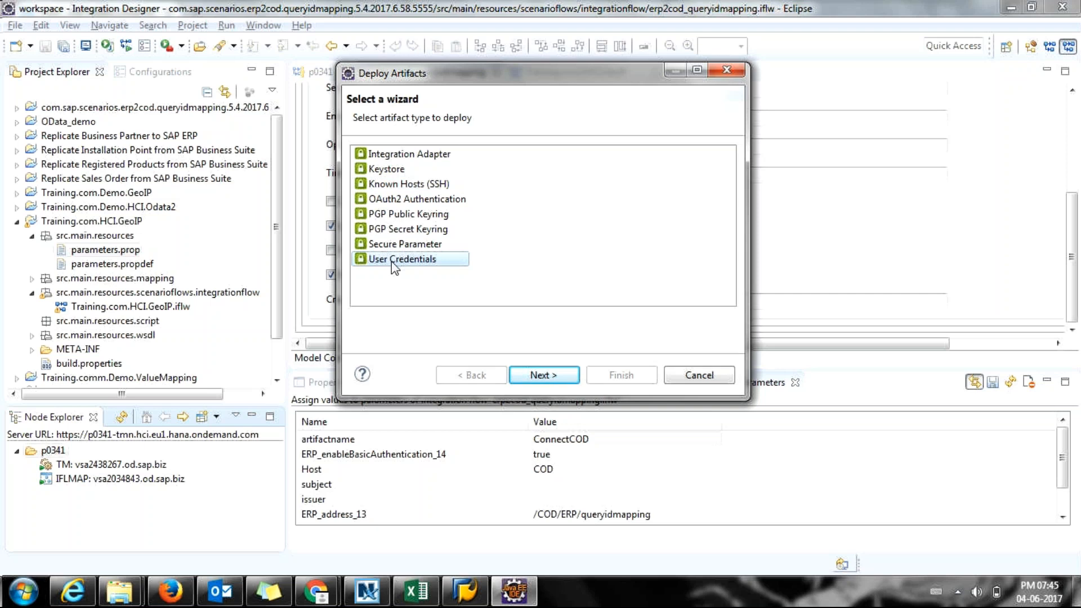
Keep the credential type Default and name the credential ConnectCOD.
left_click(532, 375)
left_click(440, 174)
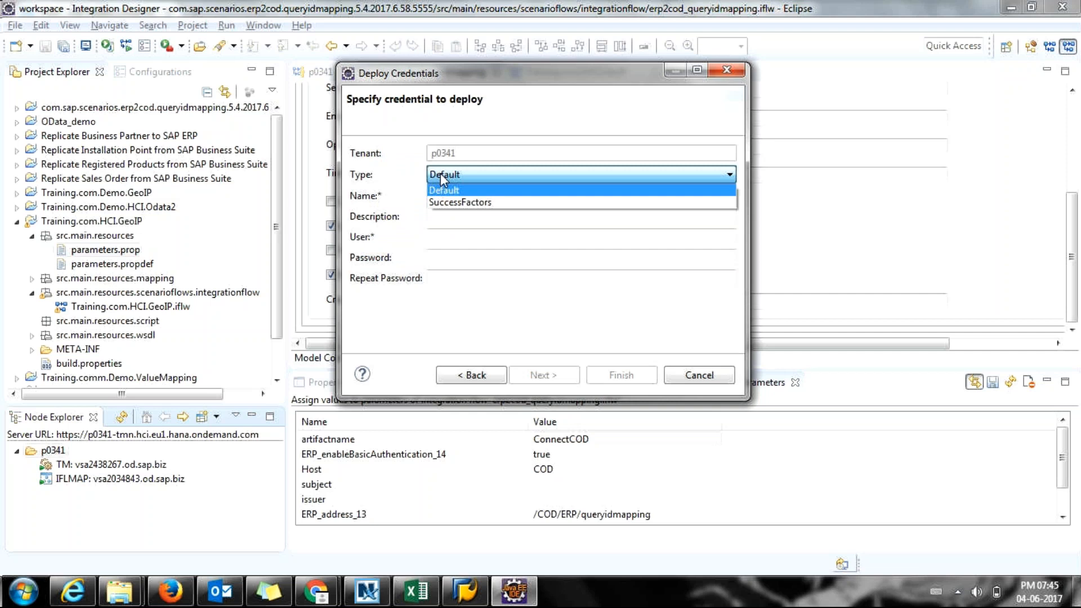
left_click(441, 173)
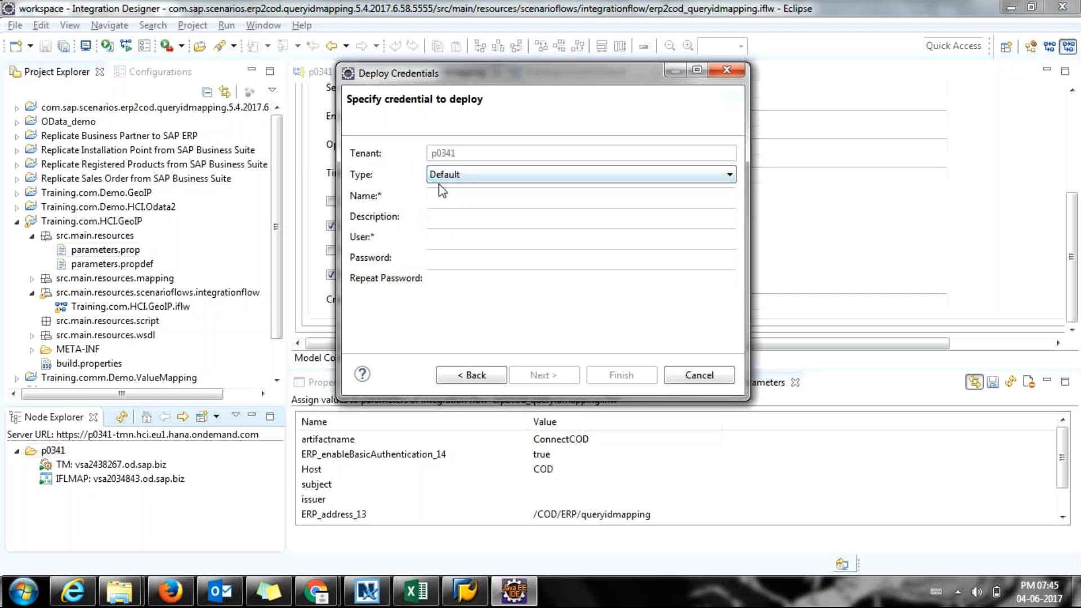
left_click(444, 176)
left_click(446, 178)
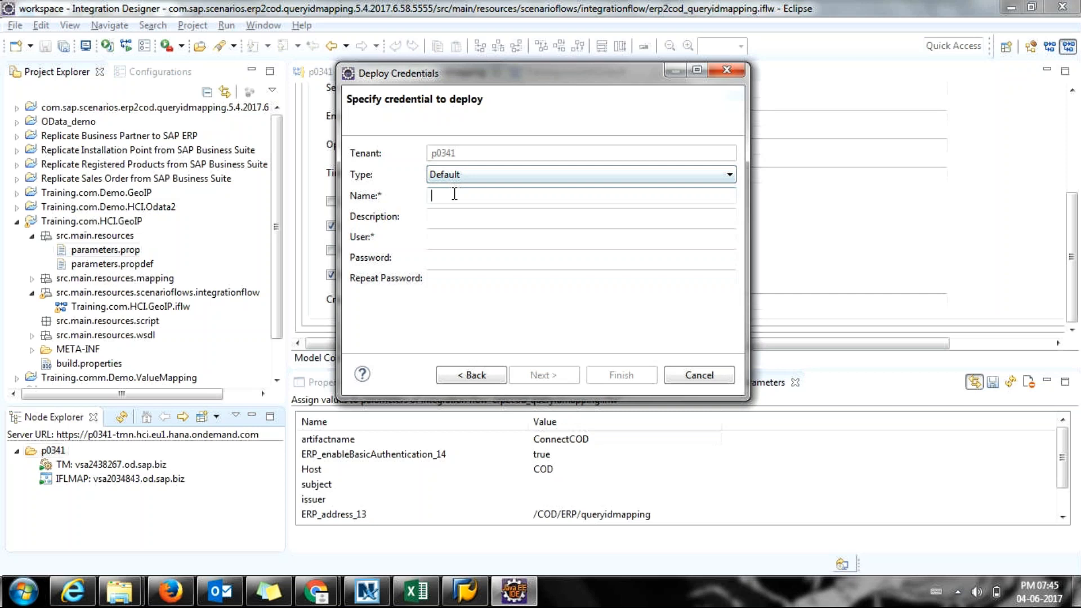
key("ctrl+v")
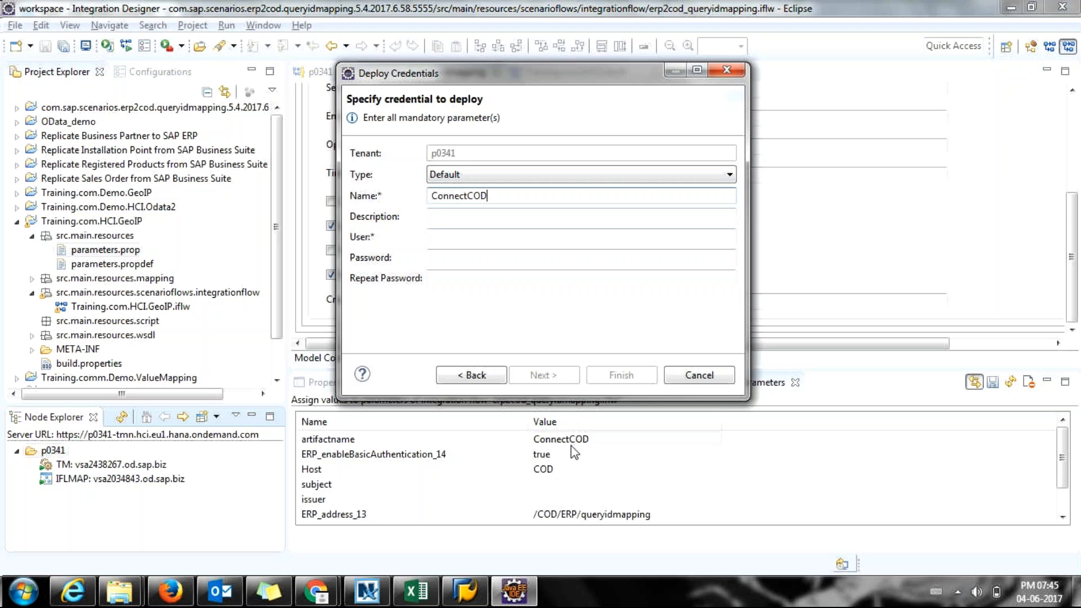
Enter the description 'Credentails for C4C cloud'.
left_click(450, 221)
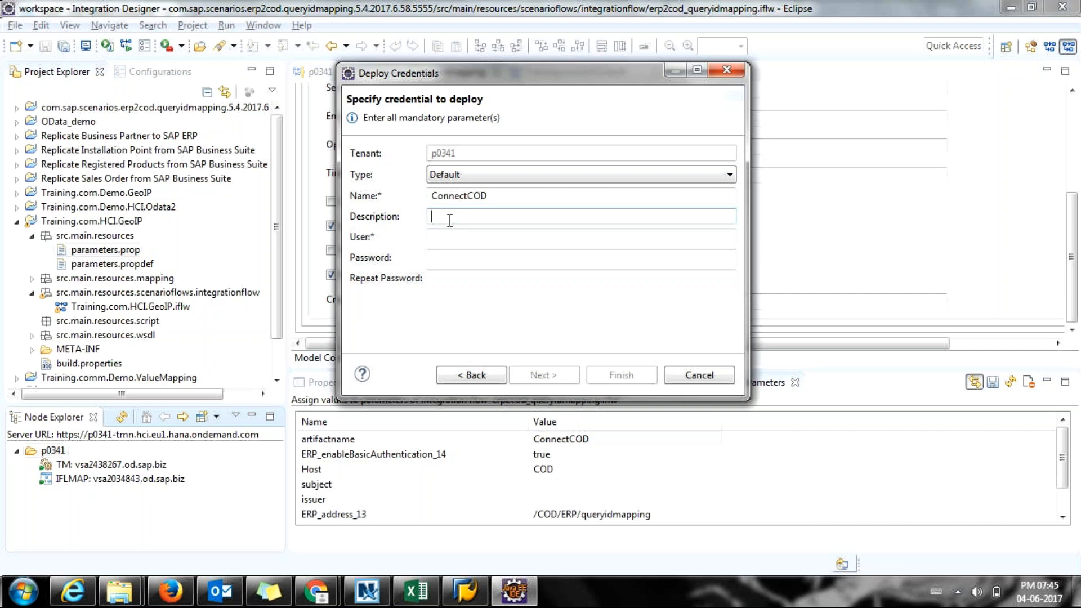
type("Credentails o")
type("r C4C")
key("BackSpace")
type("C cloud")
key("Tab")
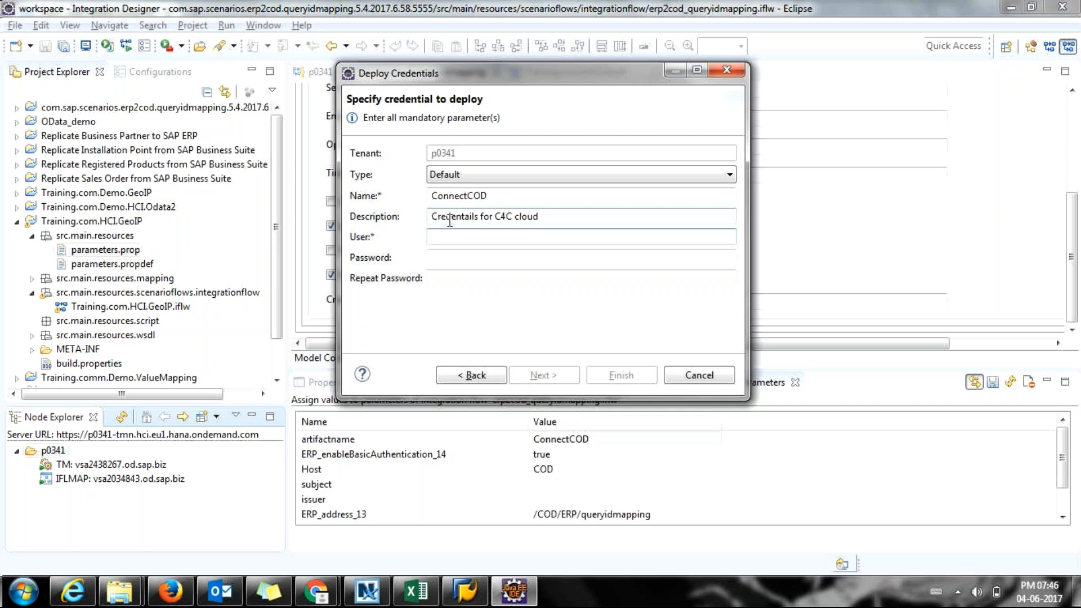
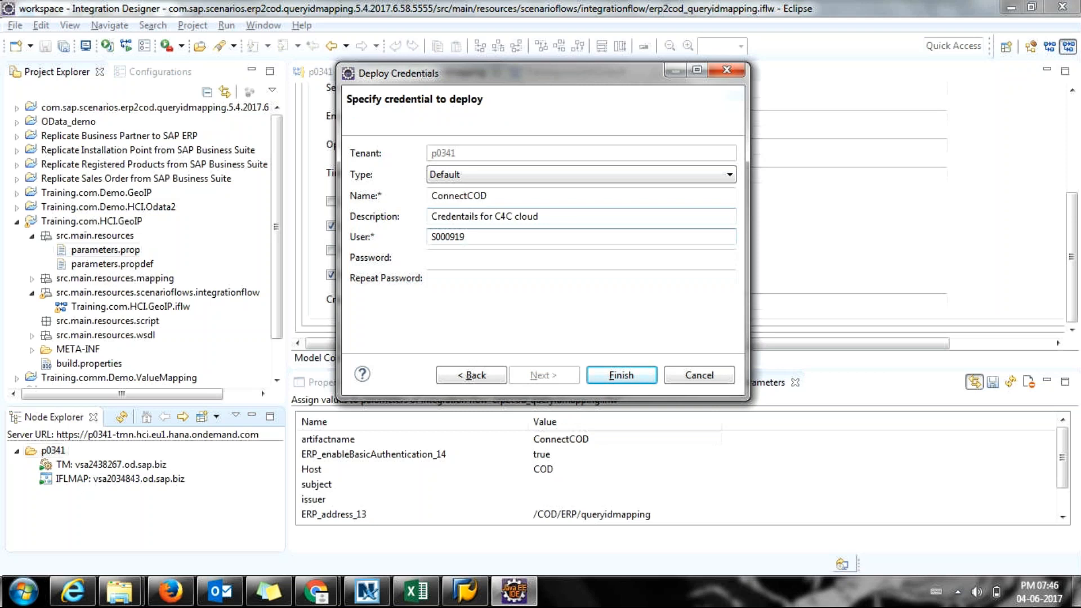
Enter the ConnectCOD user ID and the password twice, then deploy the credential.
key("Tab")
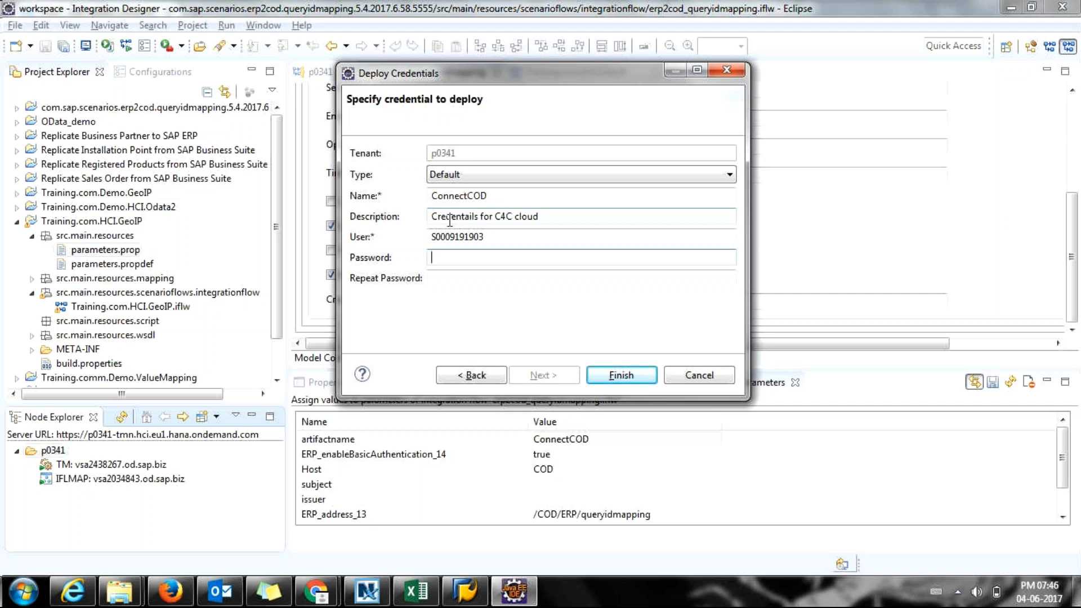
type("***")
key("Tab")
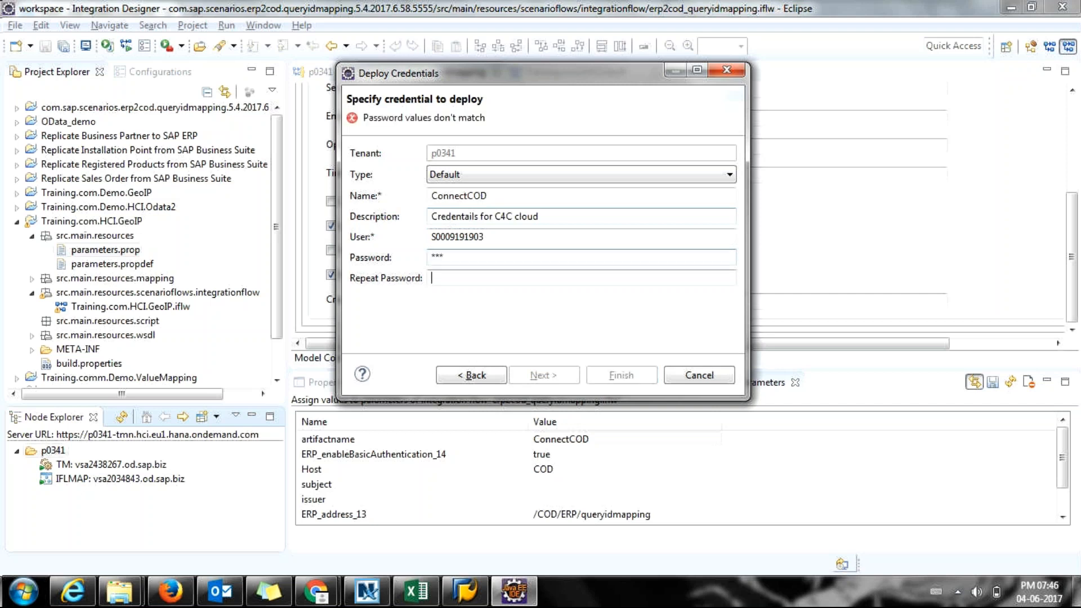
type("***")
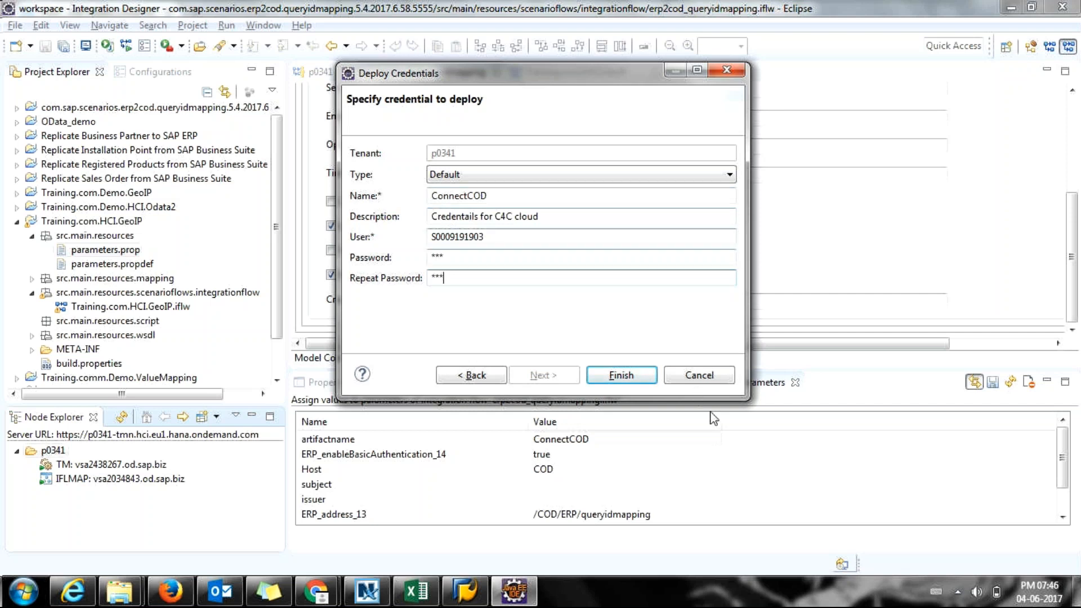
left_click(638, 385)
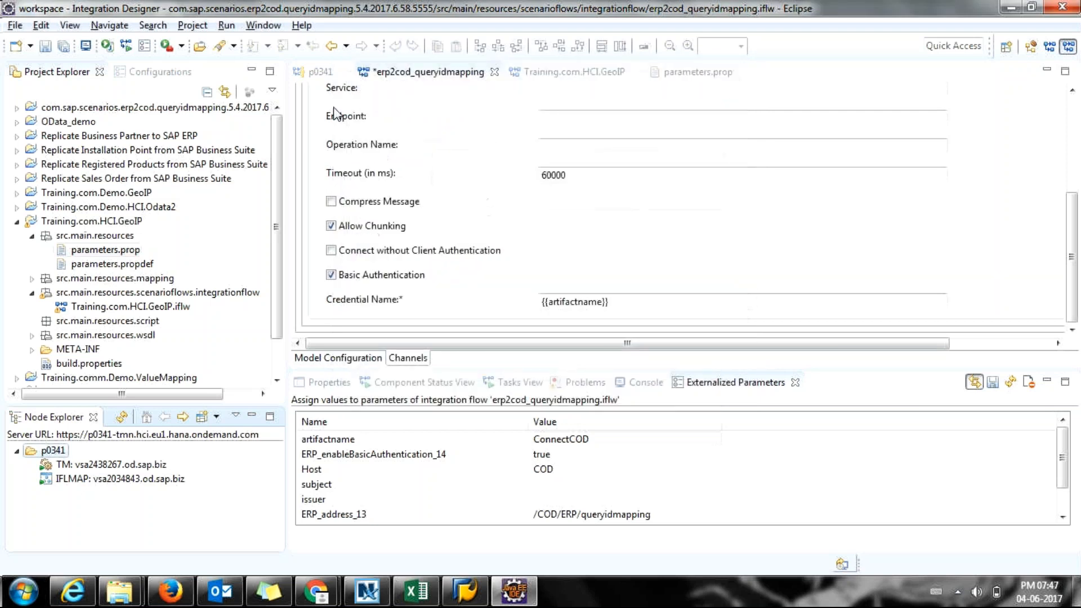
Acknowledge the deployment success on tenant p0341 and show its Deployed Artifacts list.
left_click(316, 73)
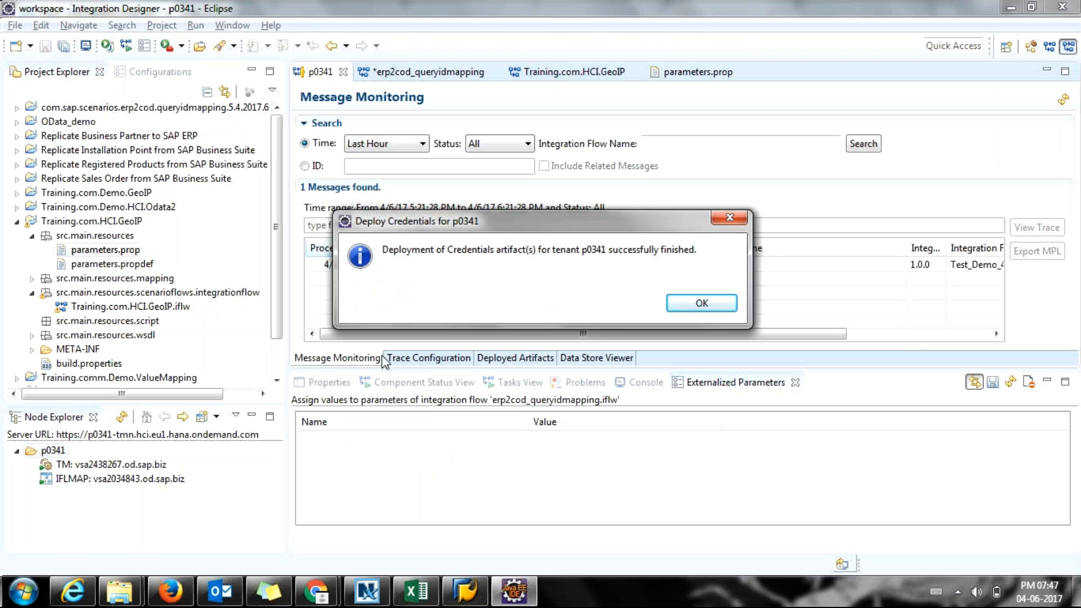
key("Return")
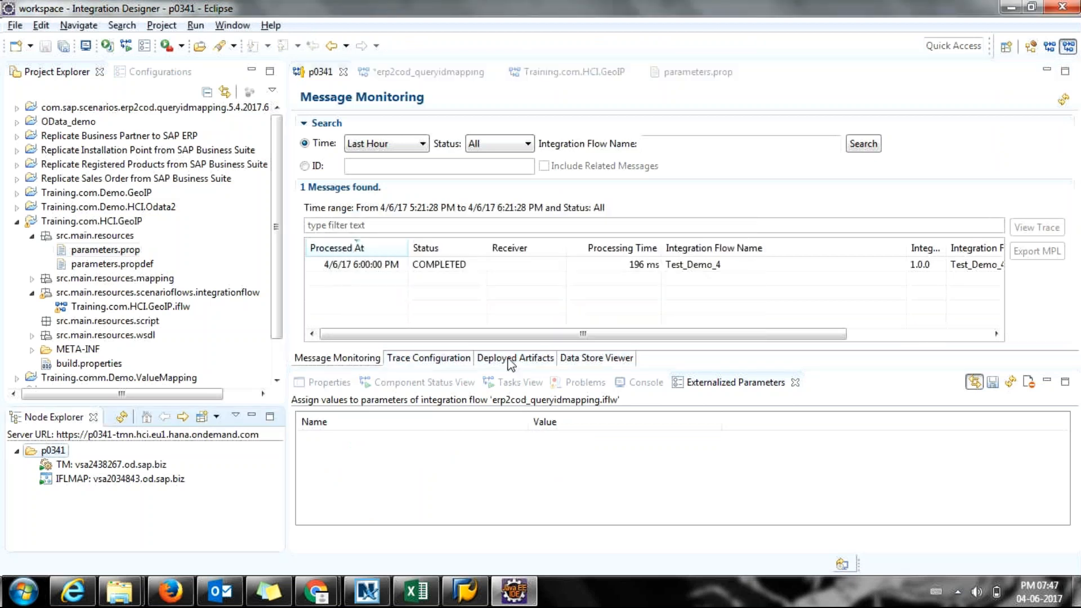
left_click(511, 360)
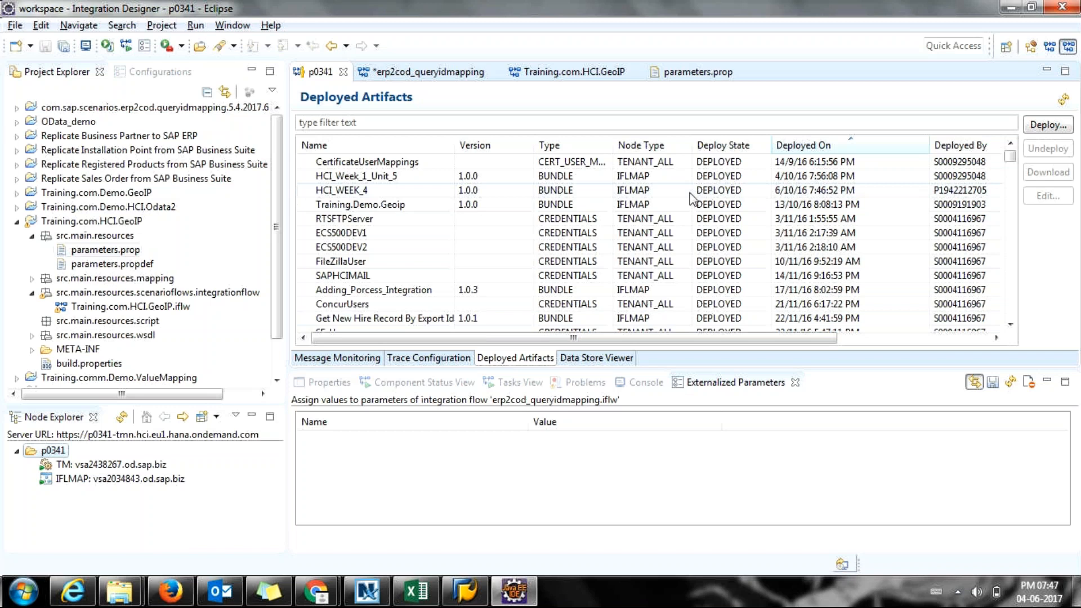
Sort the deployed artifacts by the Deployed On column, newest first.
left_click(828, 142)
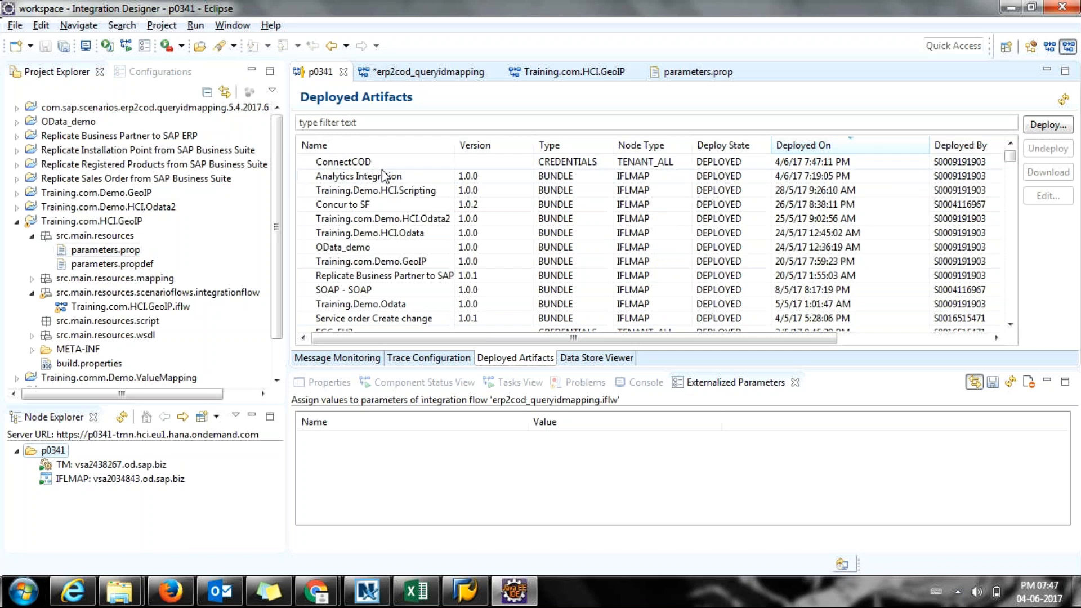
left_click(363, 177)
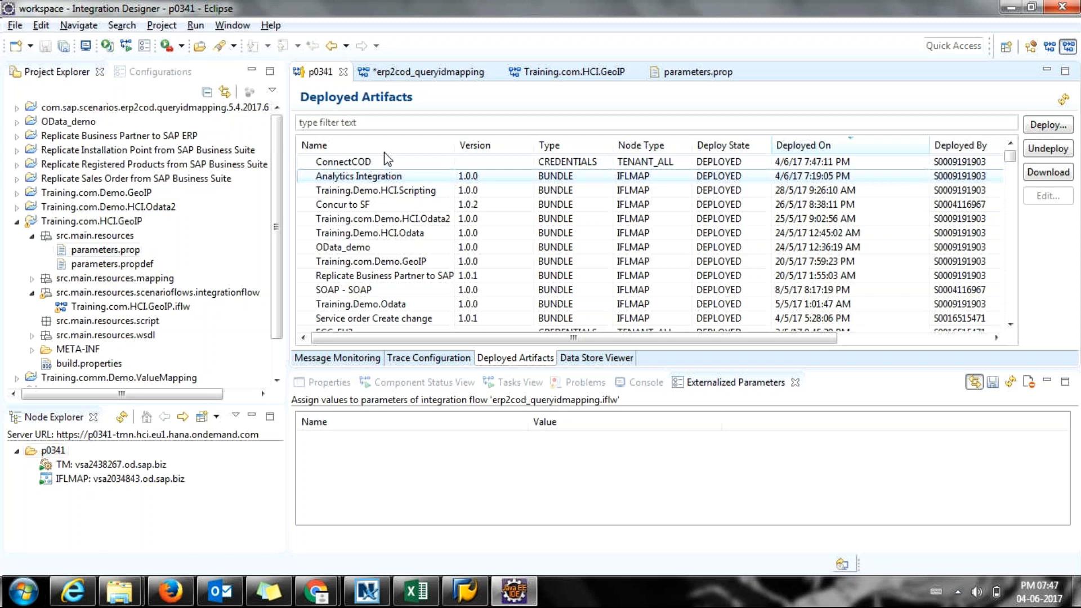
left_click(447, 72)
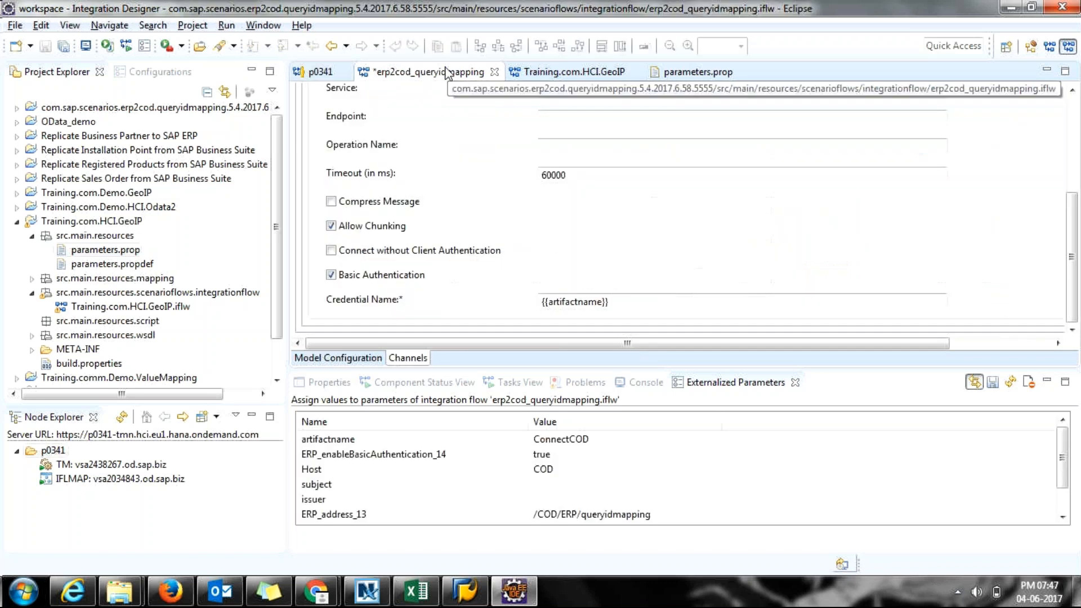
left_click(317, 72)
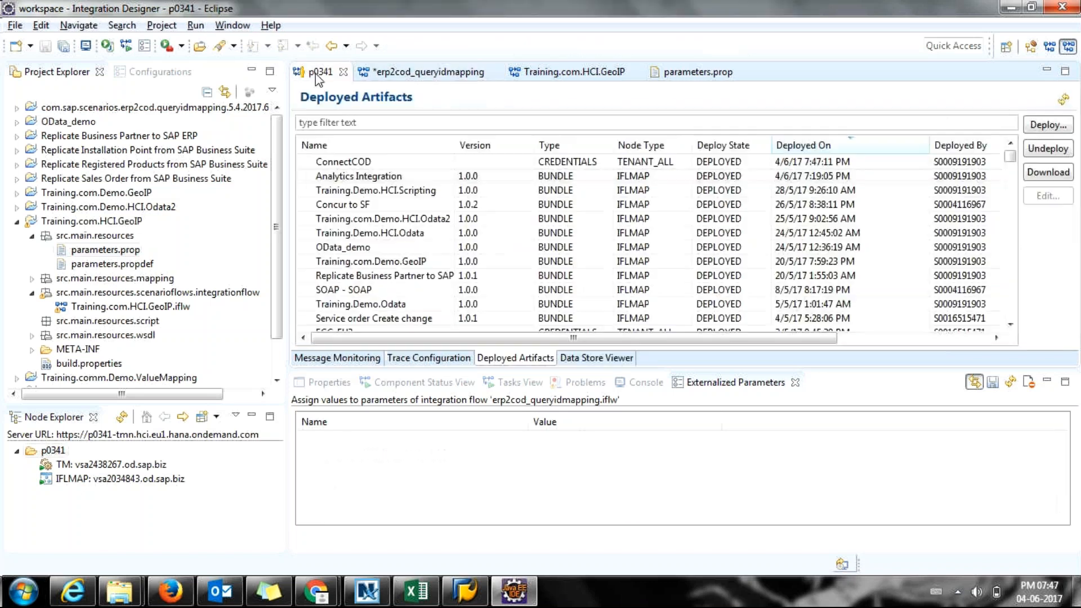
Select the ConnectCOD row and confirm it is DEPLOYED CREDENTIALS dated 4/6/17 7:47:11 PM.
left_click(339, 167)
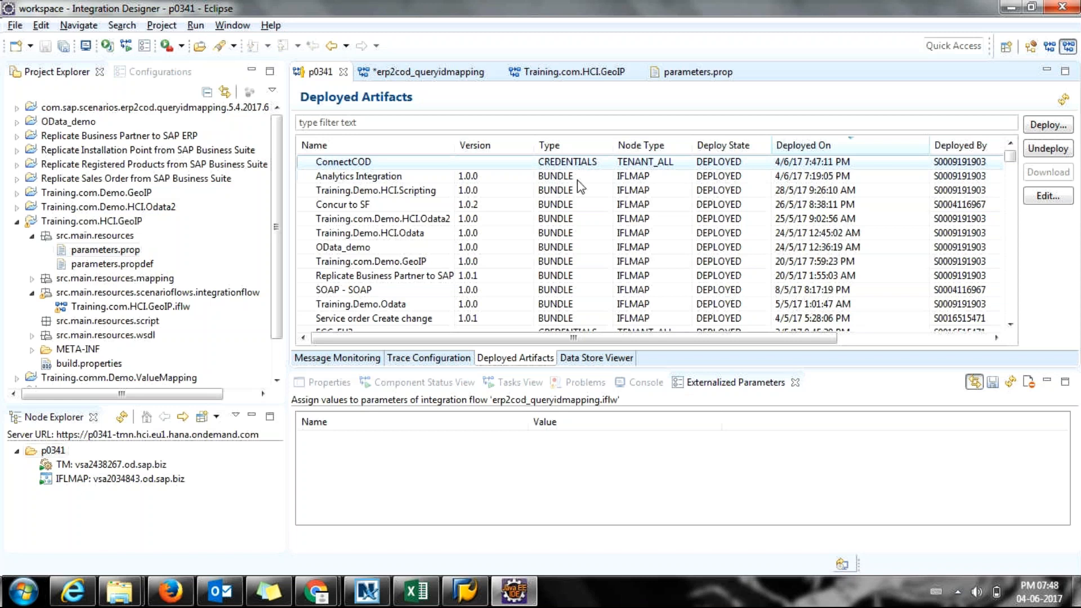
scroll(580, 186, "down", 5)
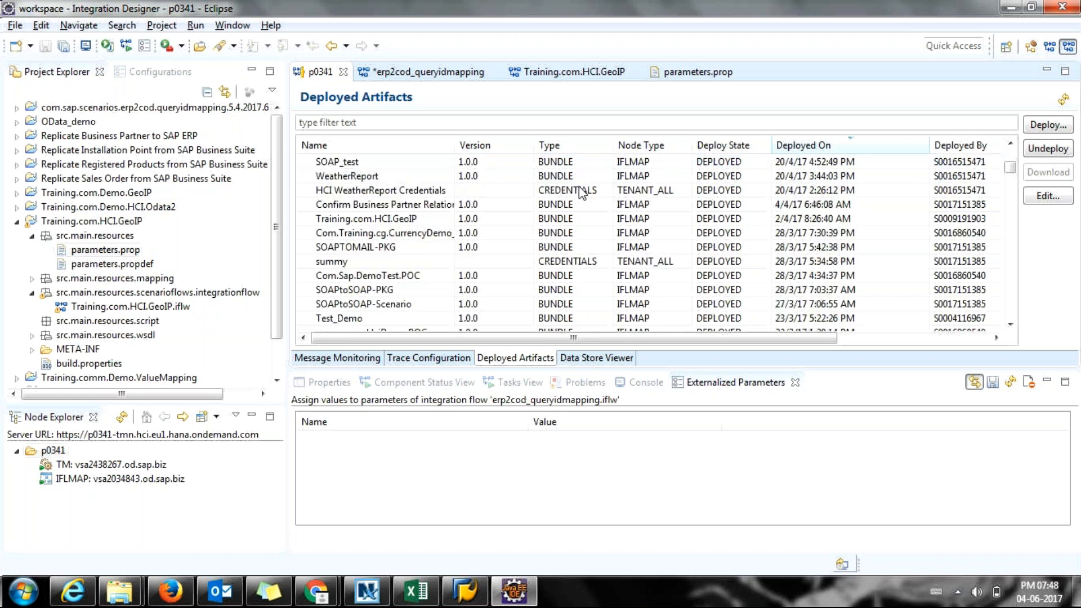
scroll(583, 195, "up", 1)
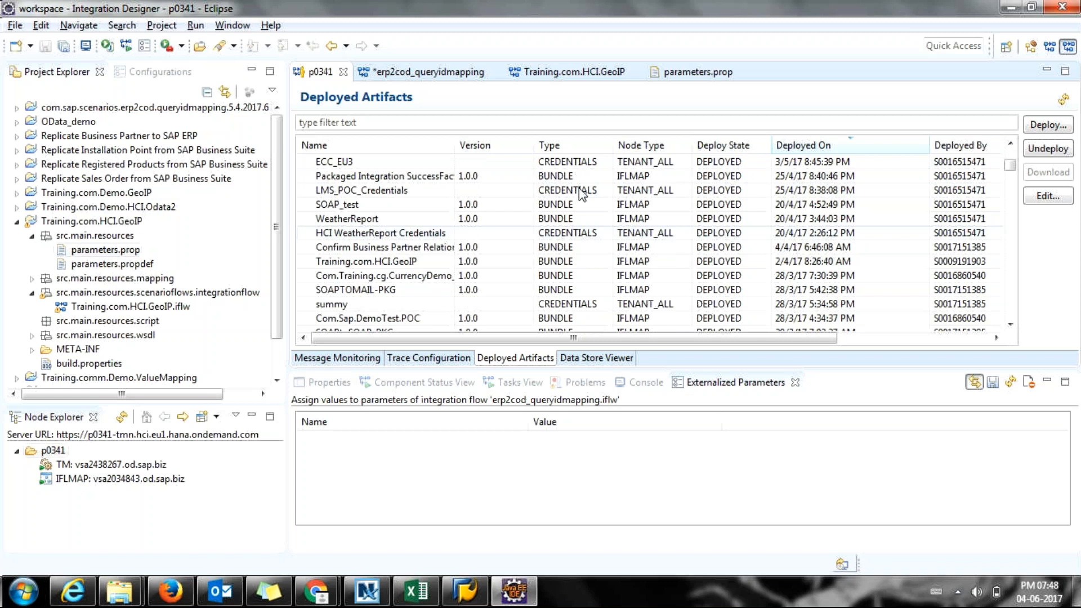
scroll(583, 194, "up", 1)
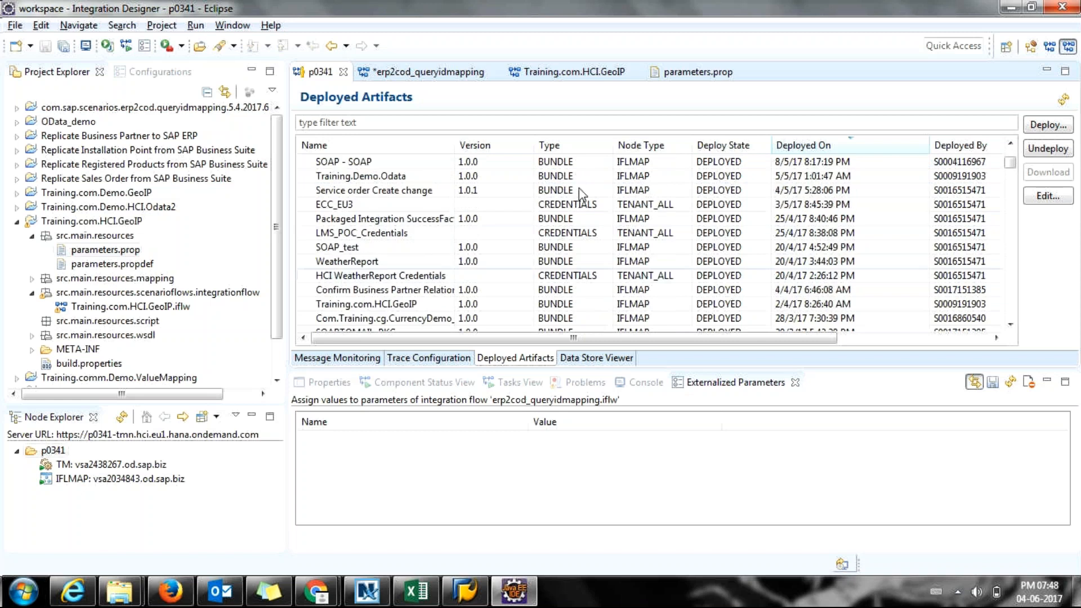
scroll(580, 189, "up", 3)
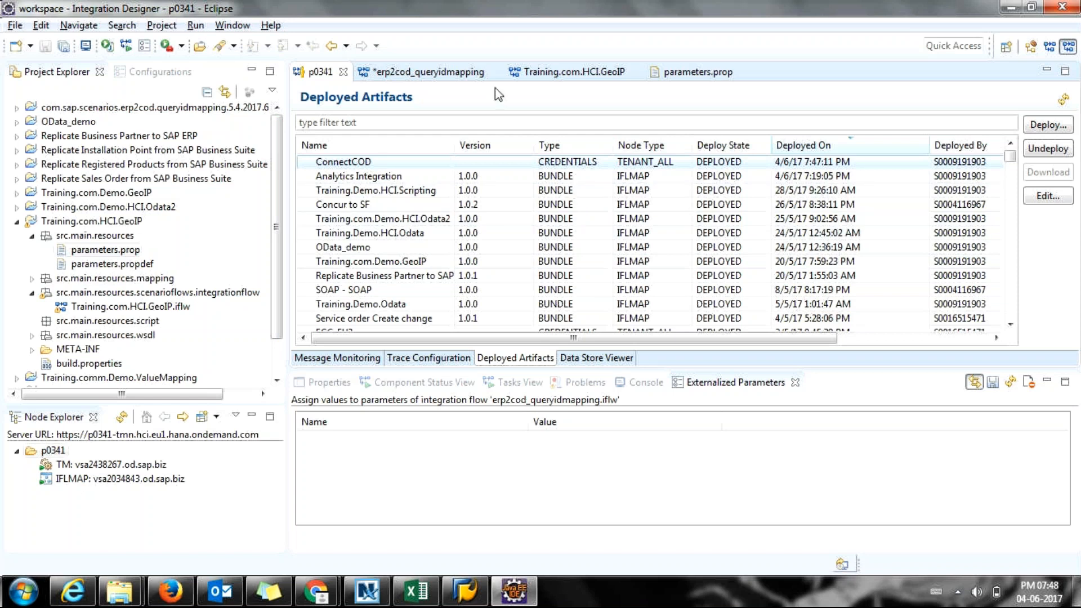
Change erp2cod_queryidmapping's artifactname externalized parameter from dummy to ConnectCOD.
left_click(535, 72)
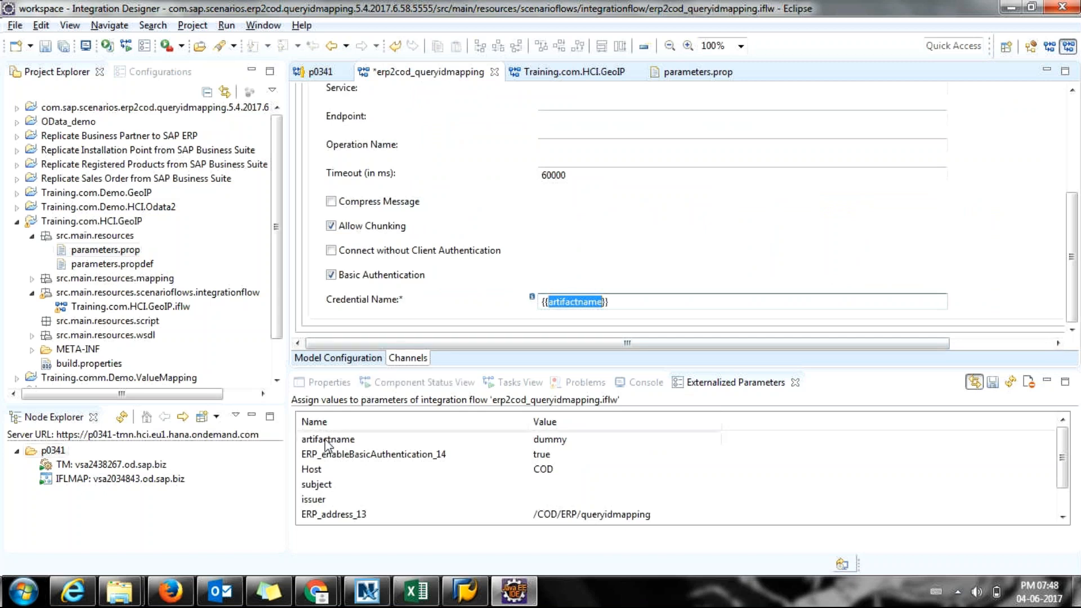
left_click(572, 446)
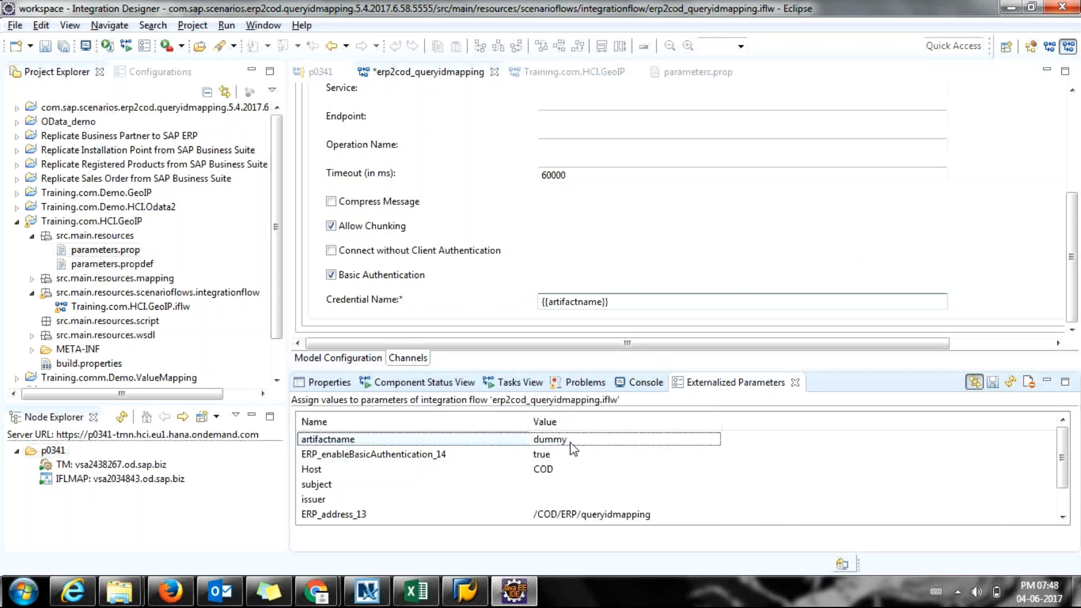
left_click(571, 443)
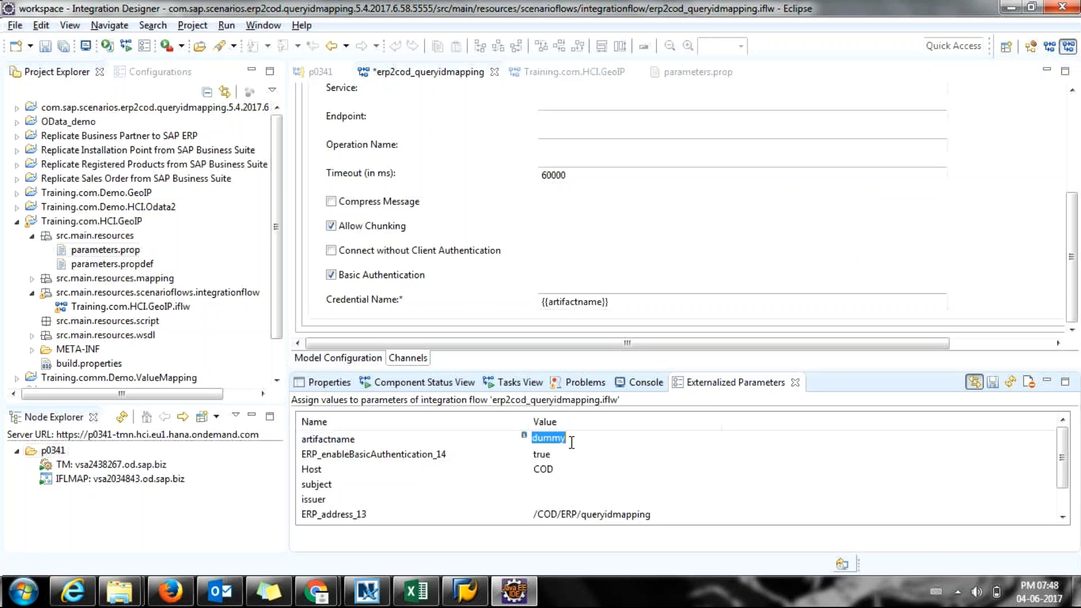
type("ConnectCOD")
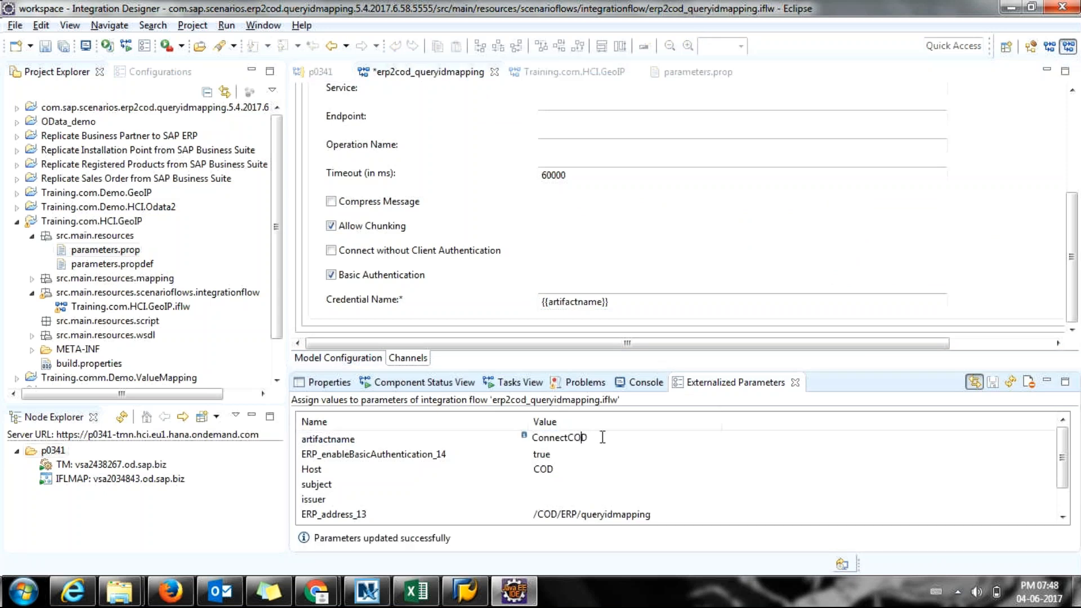
left_click(311, 69)
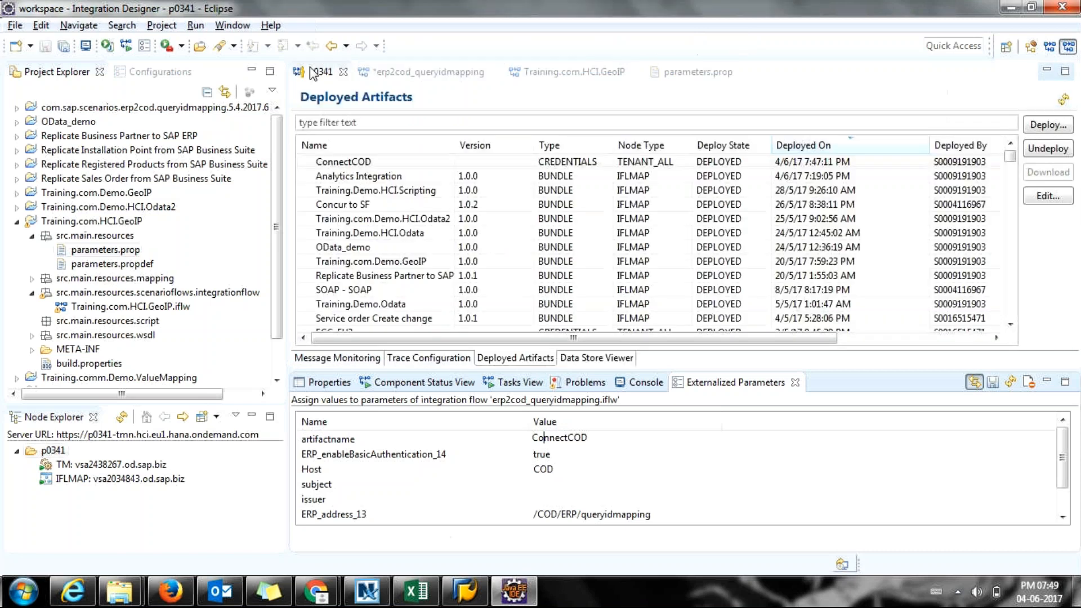
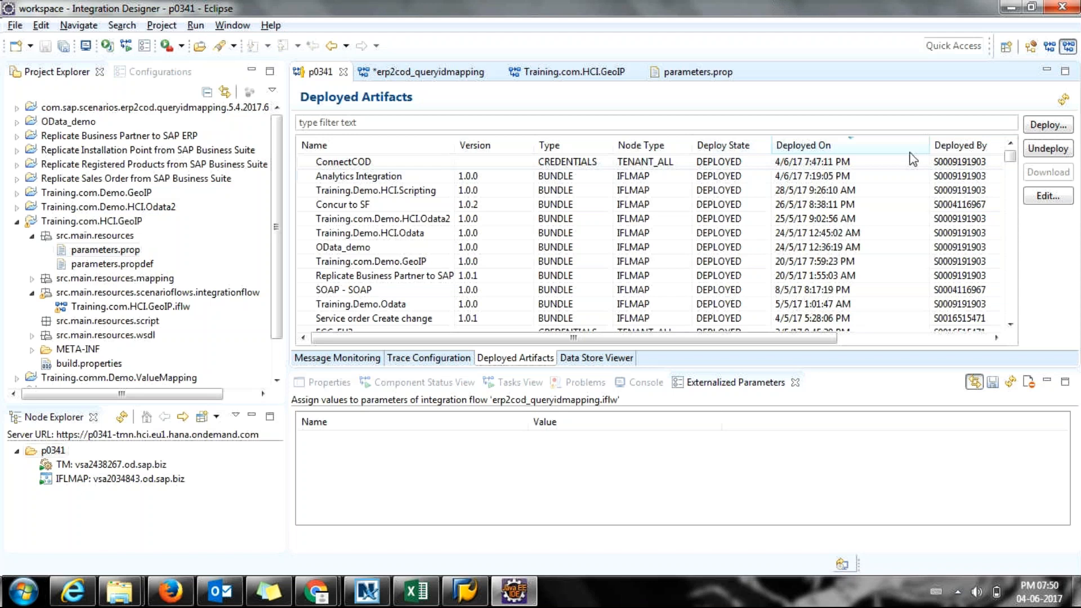
Edit the ConnectCOD credential and enter a new password in both password fields.
left_click(1045, 199)
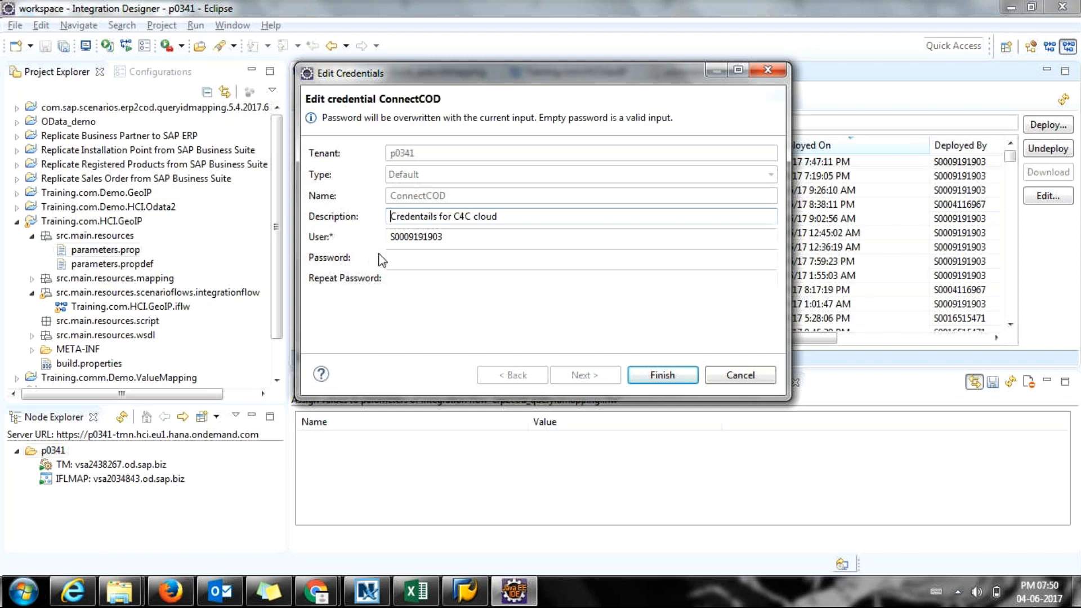
left_click(415, 257)
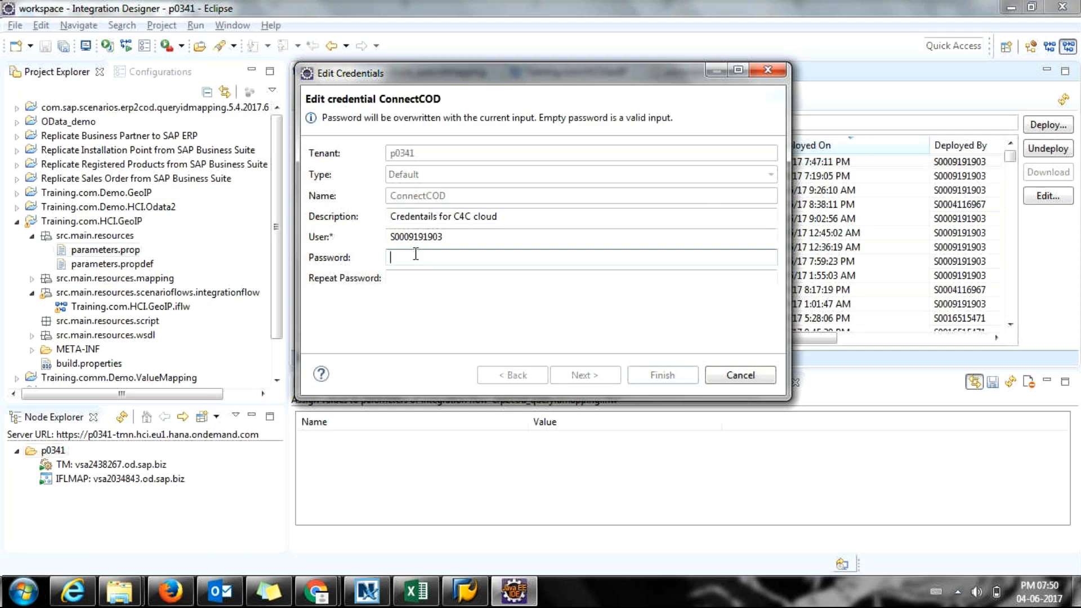
type("***")
key("Tab")
type("***")
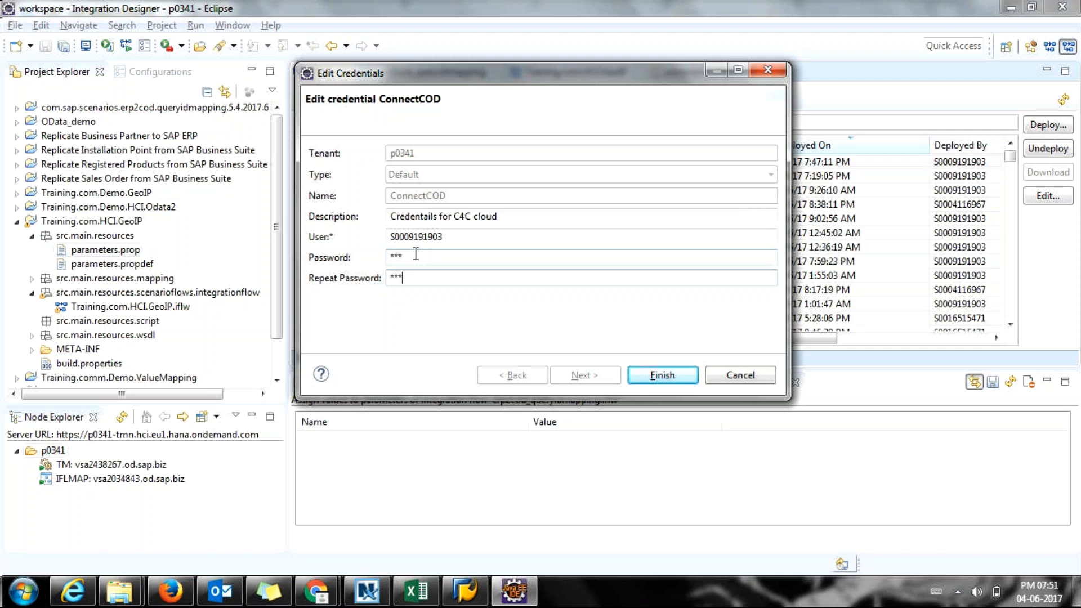
key("alt+Tab")
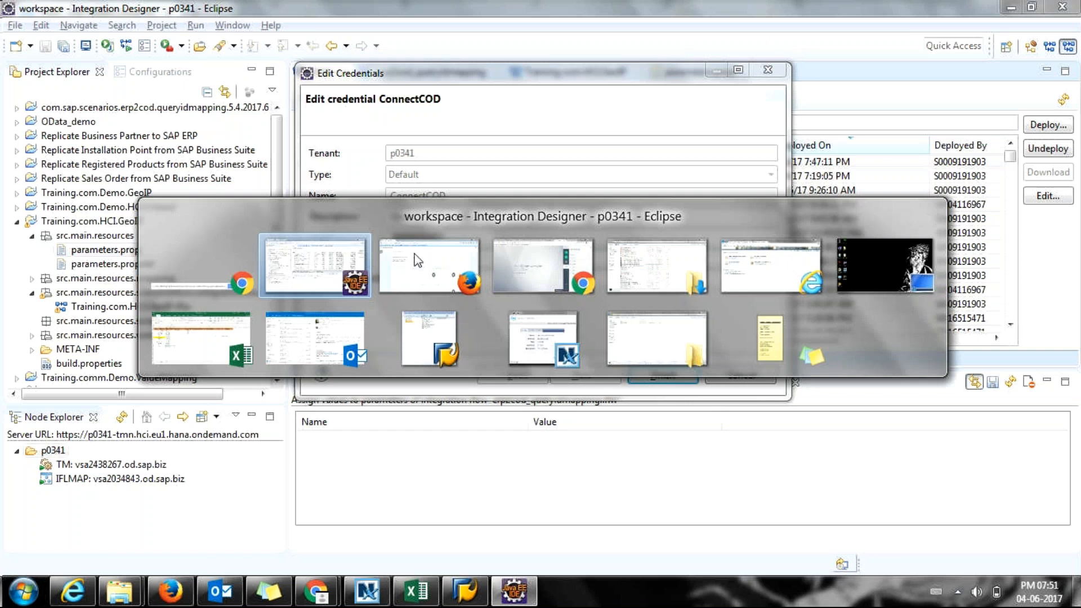
Switch from the GoToMeeting window to the SAP Cloud Platform Integration browser tab.
key("alt+Tab")
key("alt+Tab")
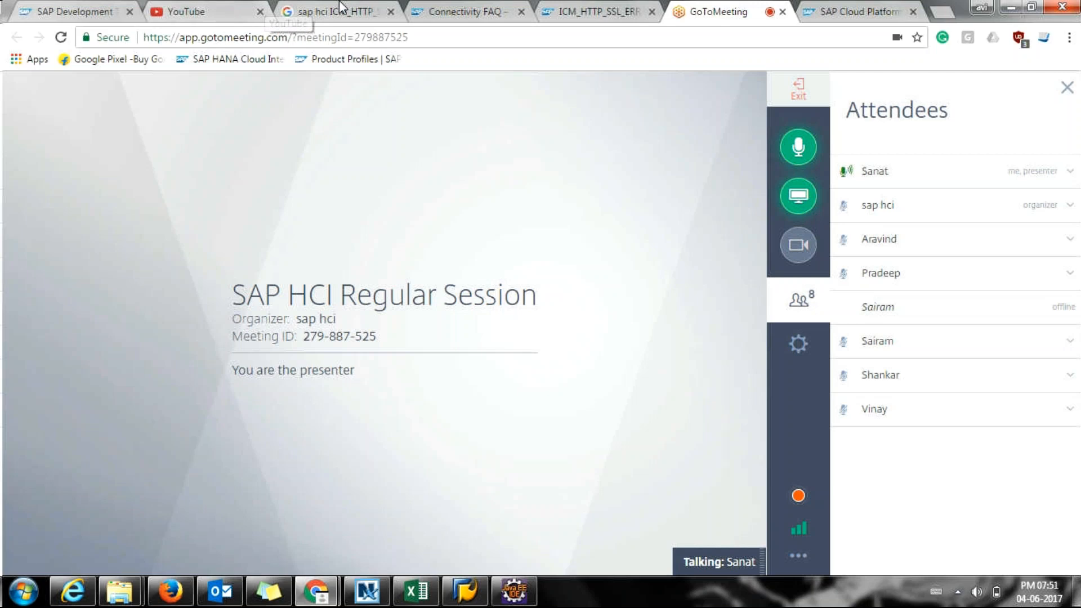
left_click(844, 8)
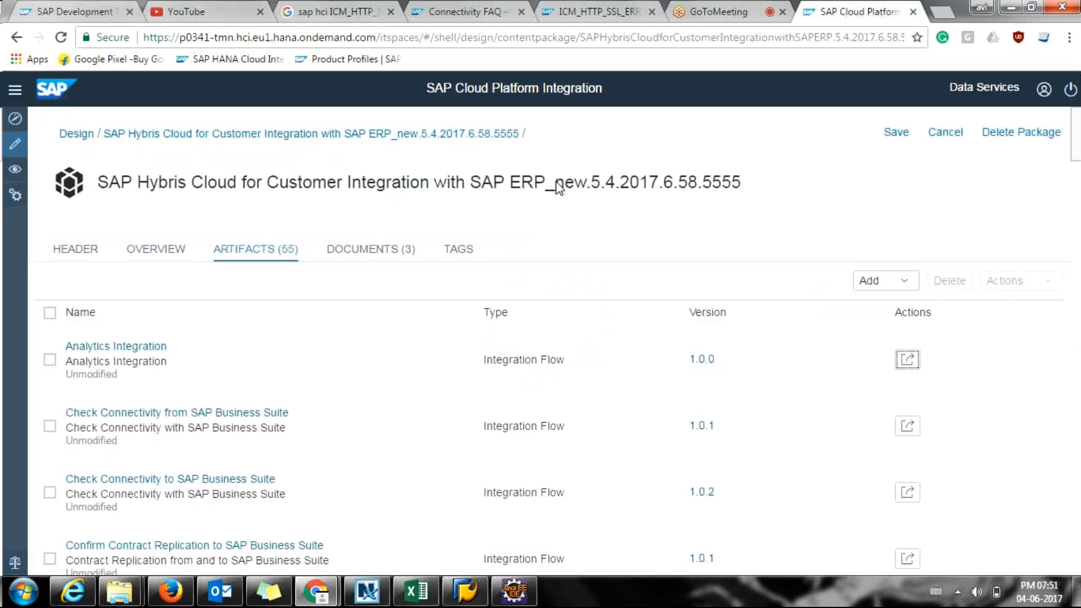
From the Monitor overview, open the Security Material list of 45 deployed credentials.
left_click(16, 171)
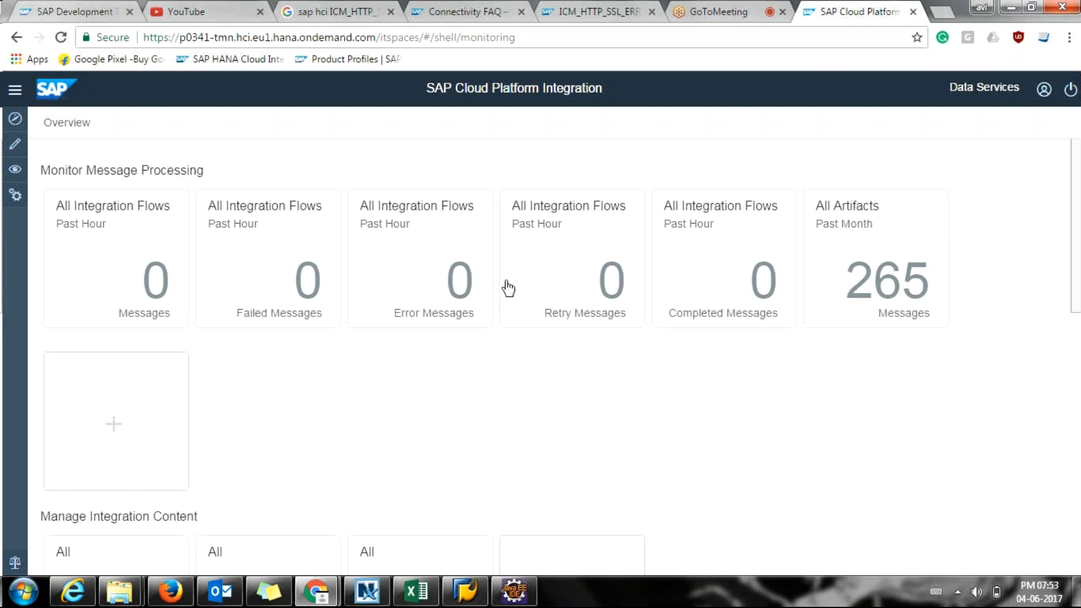
scroll(505, 292, "down", 1)
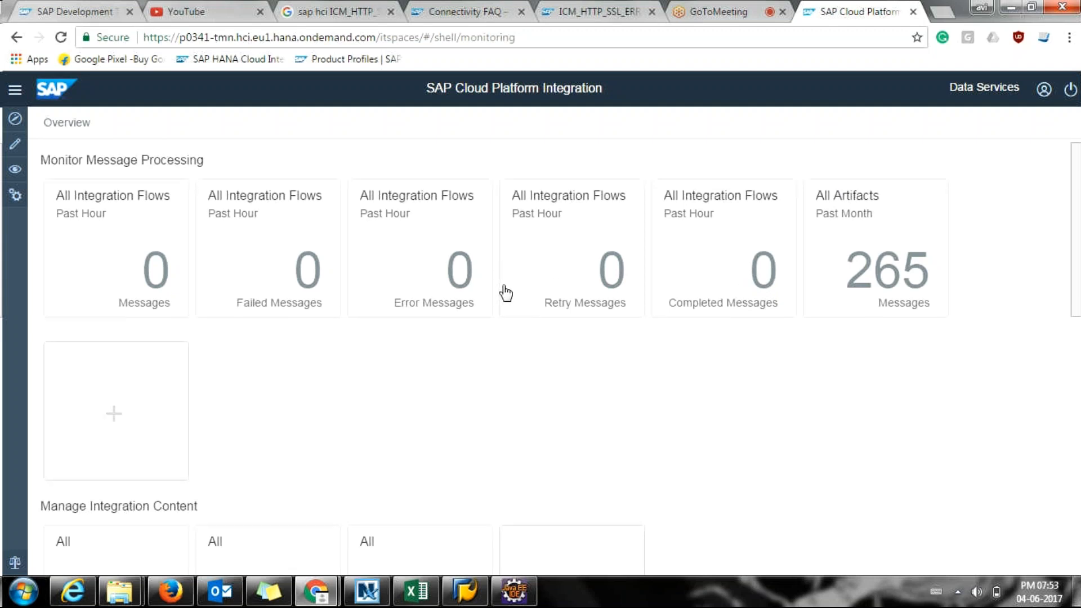
scroll(505, 291, "down", 1)
scroll(506, 292, "down", 3)
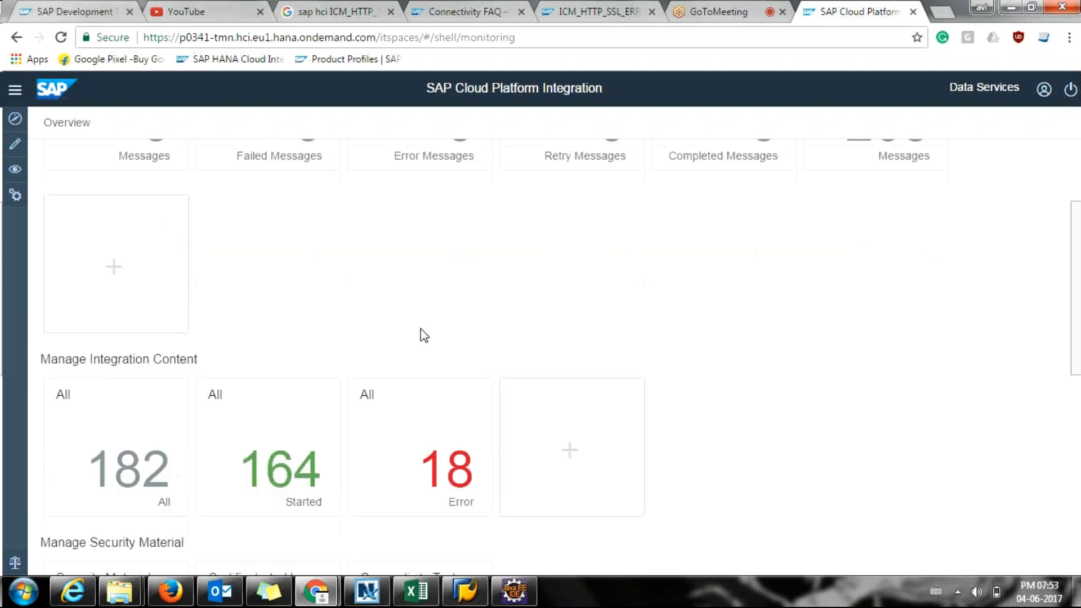
scroll(424, 335, "down", 2)
scroll(304, 404, "down", 2)
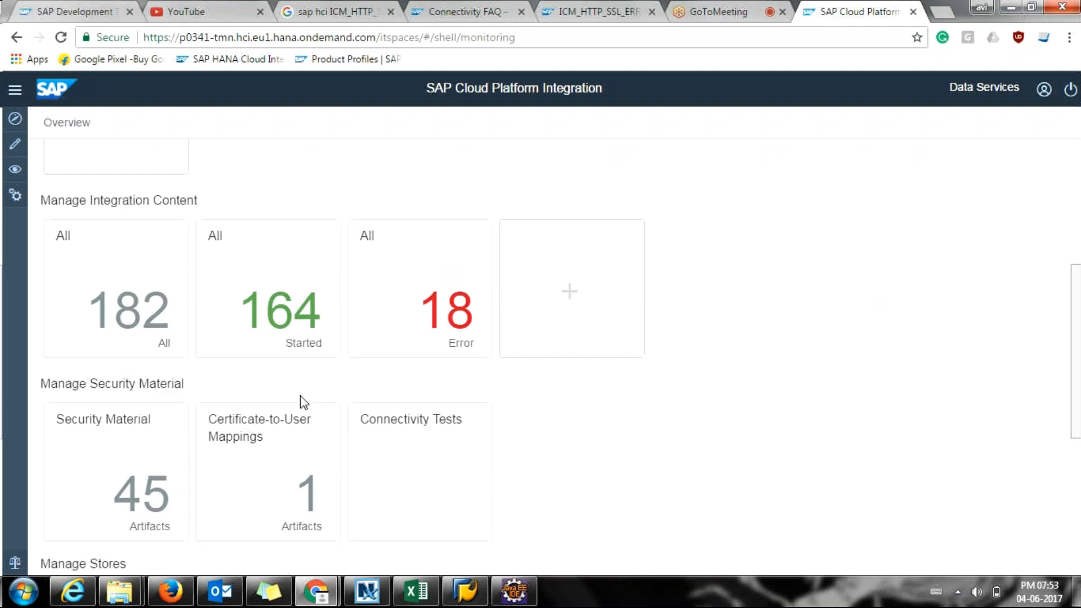
scroll(333, 357, "down", 1)
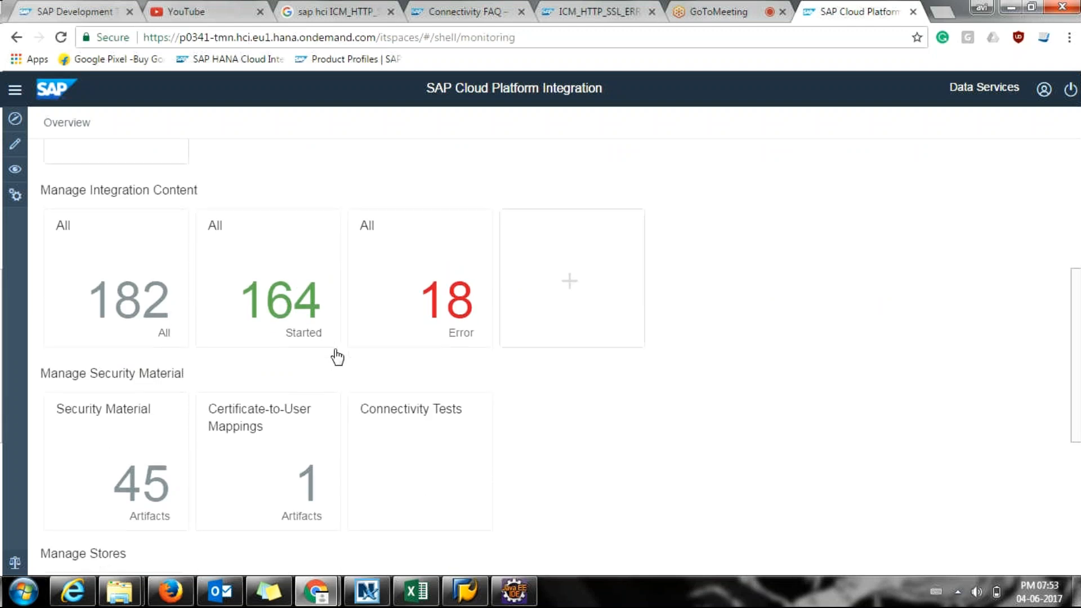
scroll(337, 357, "down", 4)
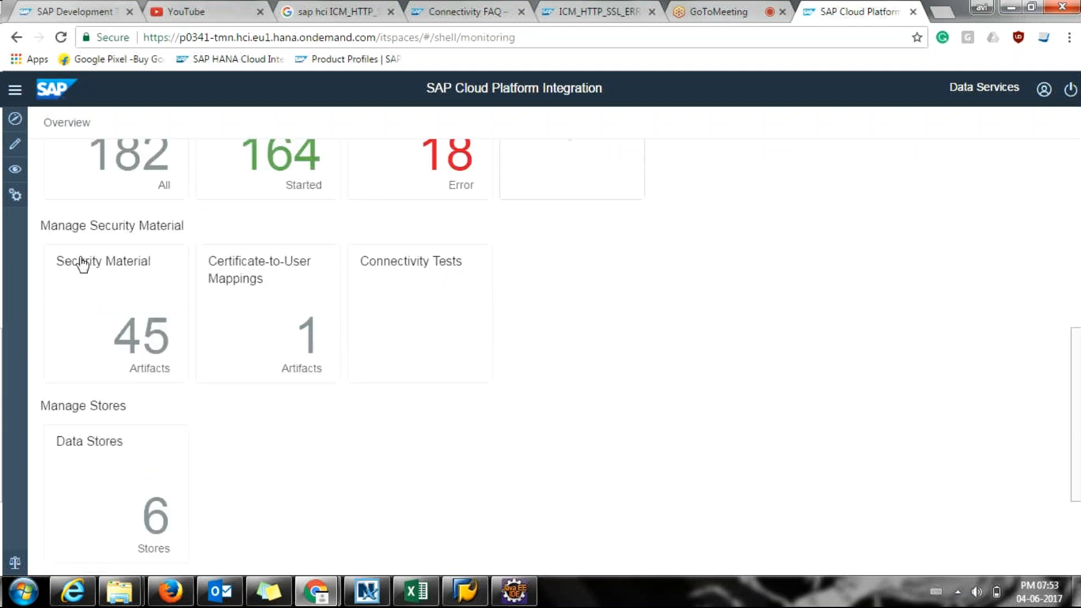
left_click_drag(72, 228, 95, 226)
left_click(120, 338)
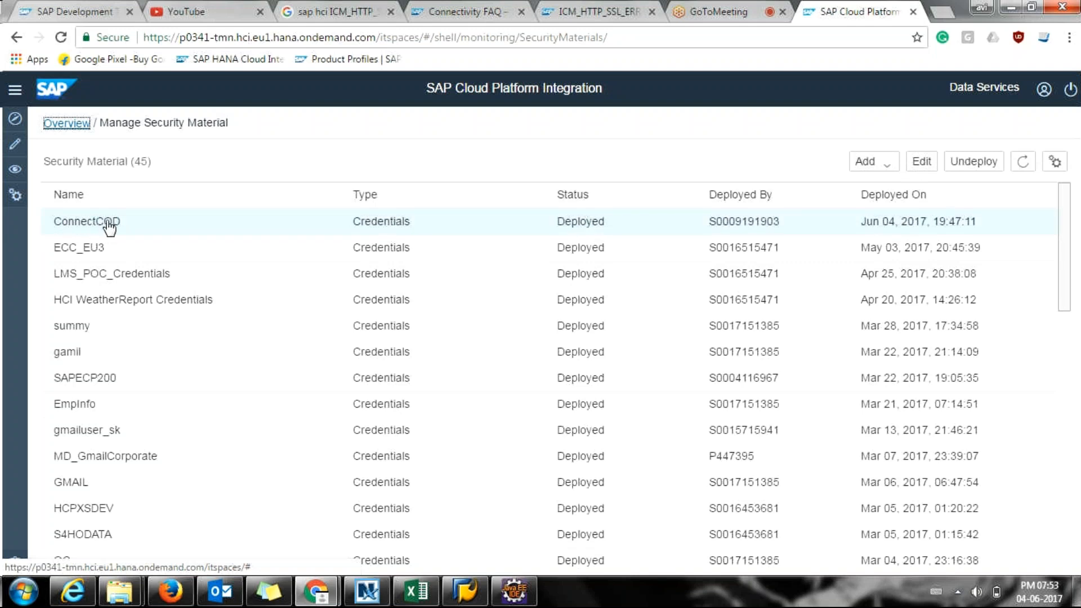
Select the ConnectCOD credential and undeploy it.
left_click(139, 230)
left_click(878, 163)
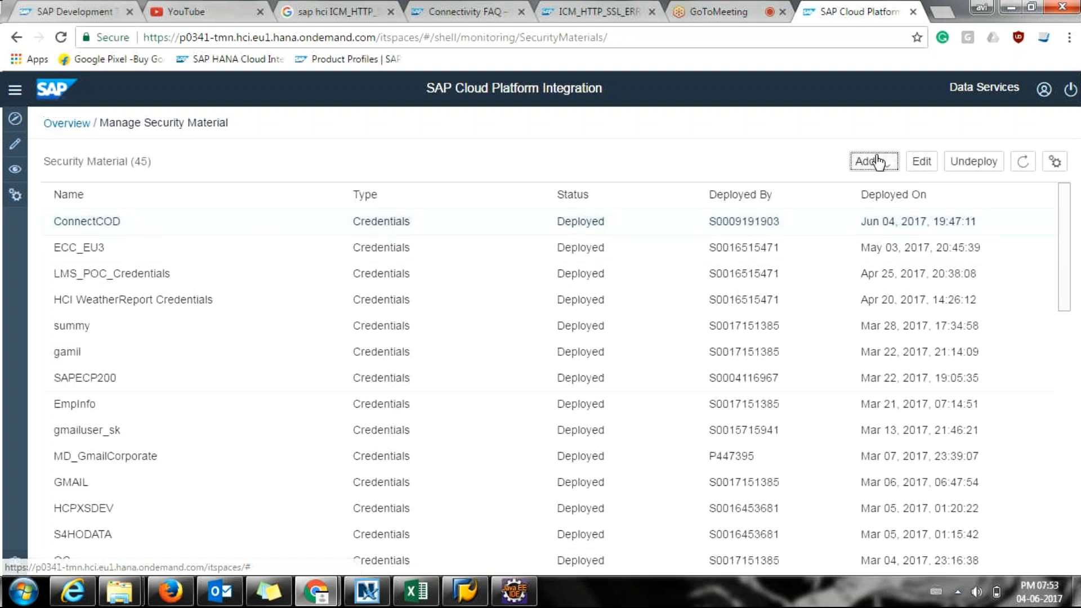
left_click(506, 224)
left_click(504, 223)
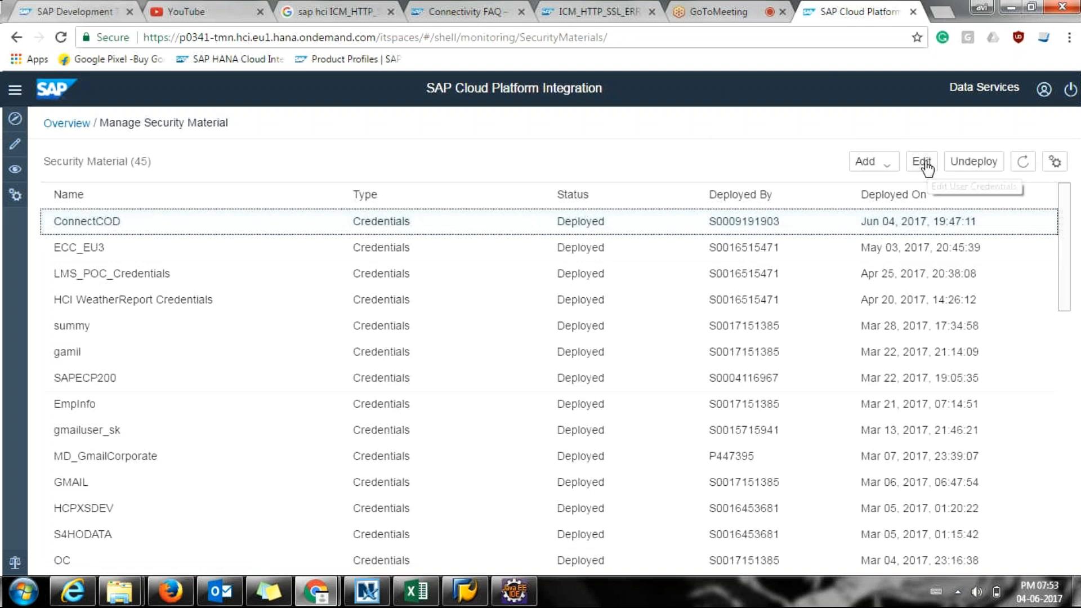
left_click(974, 163)
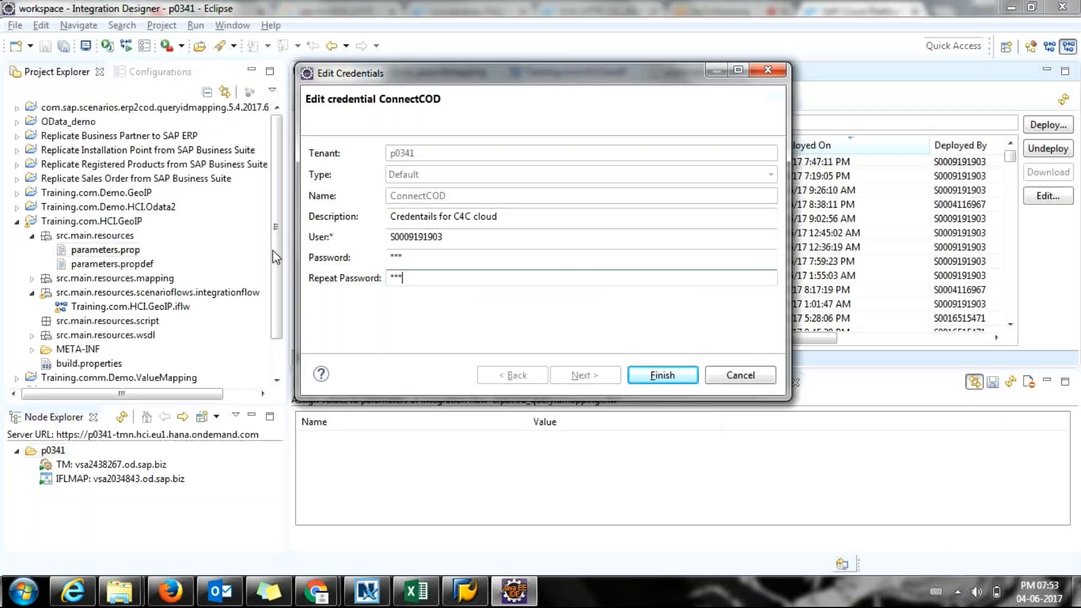
Check the security material page, selecting ECC_EU3, then return to Eclipse.
key("alt+Tab")
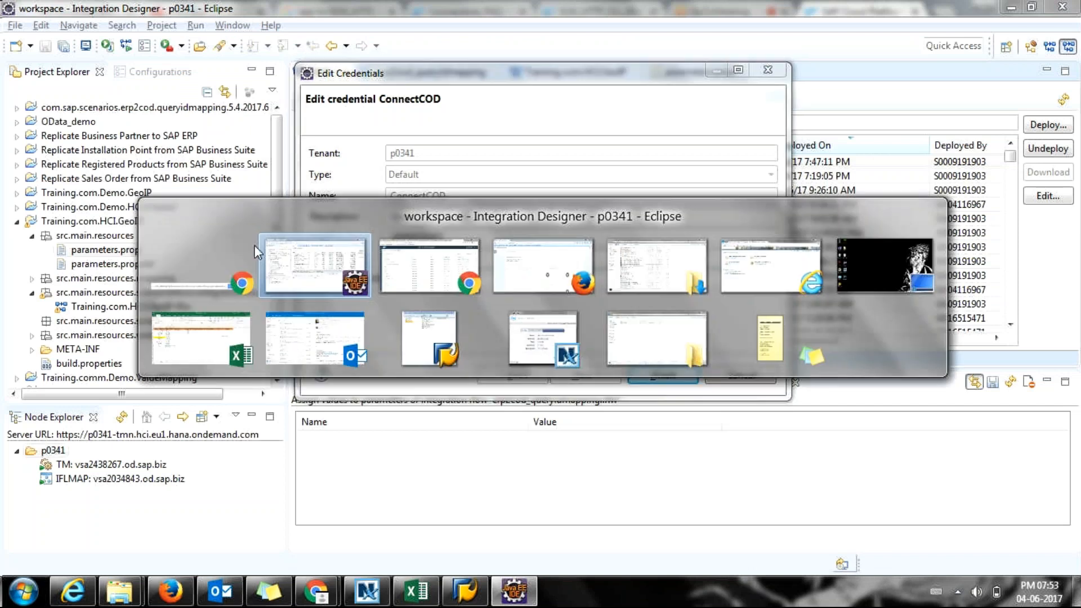
key("alt+Tab")
key("alt+Tab")
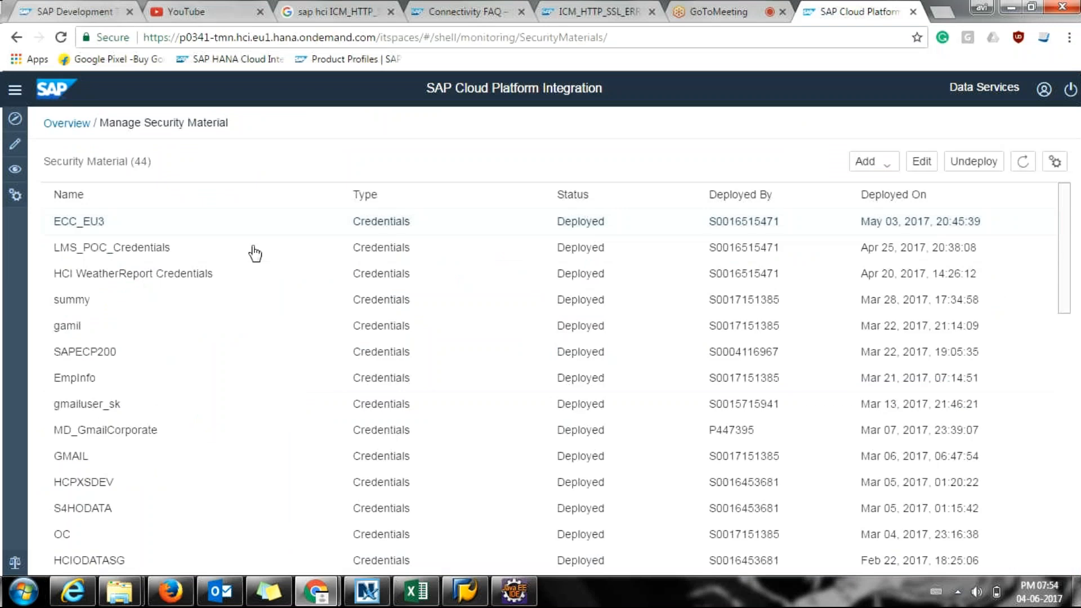
left_click(327, 228)
key("alt+Tab")
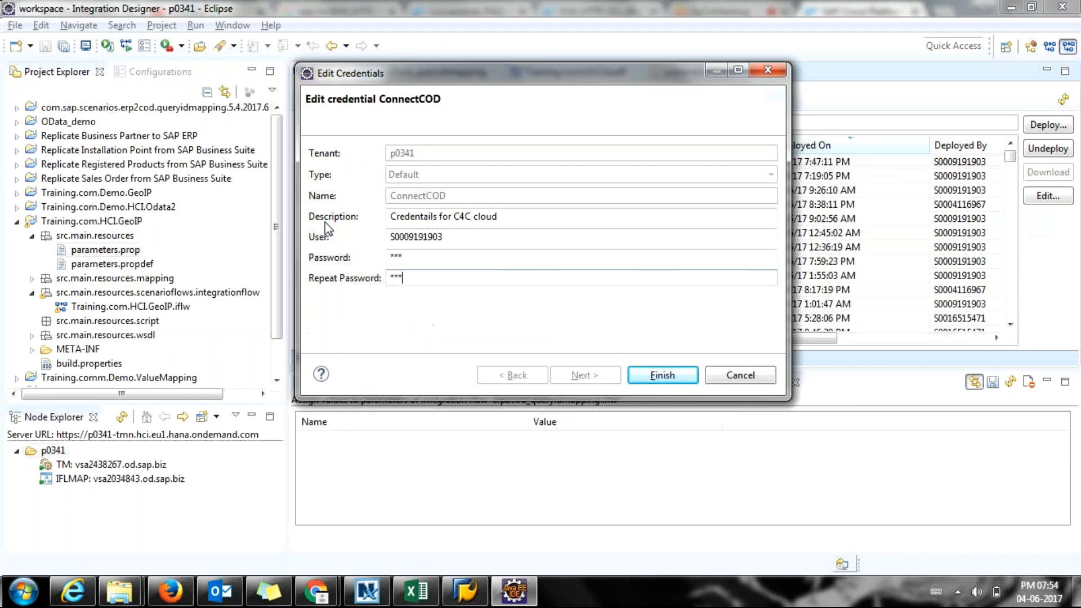
Cancel the credential edit, refresh Deployed Artifacts, and show the Training.com.HCI.GeoIP flow.
left_click(756, 383)
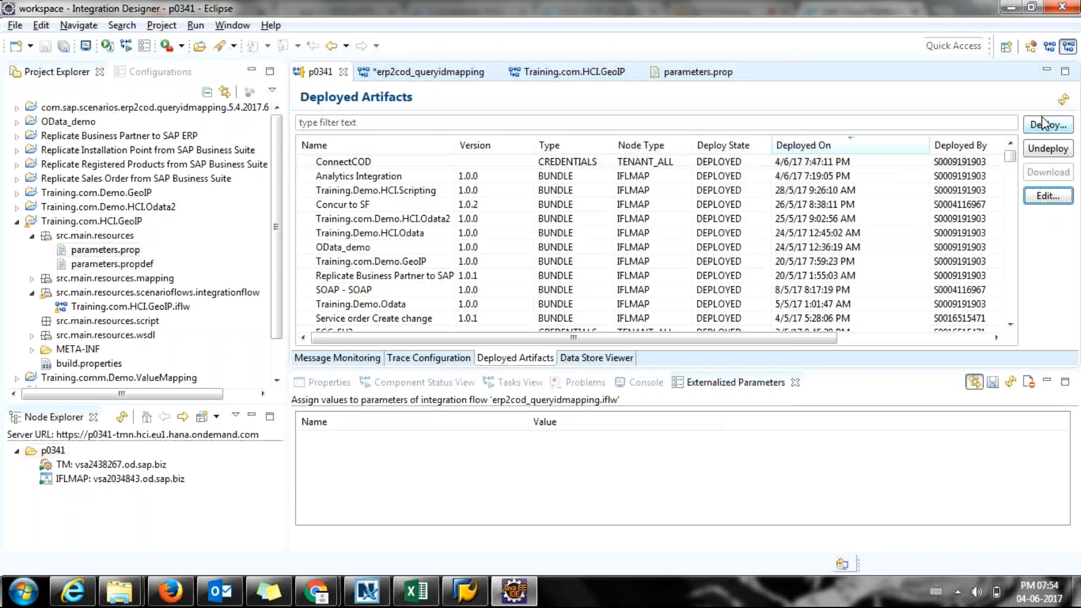
left_click(1065, 100)
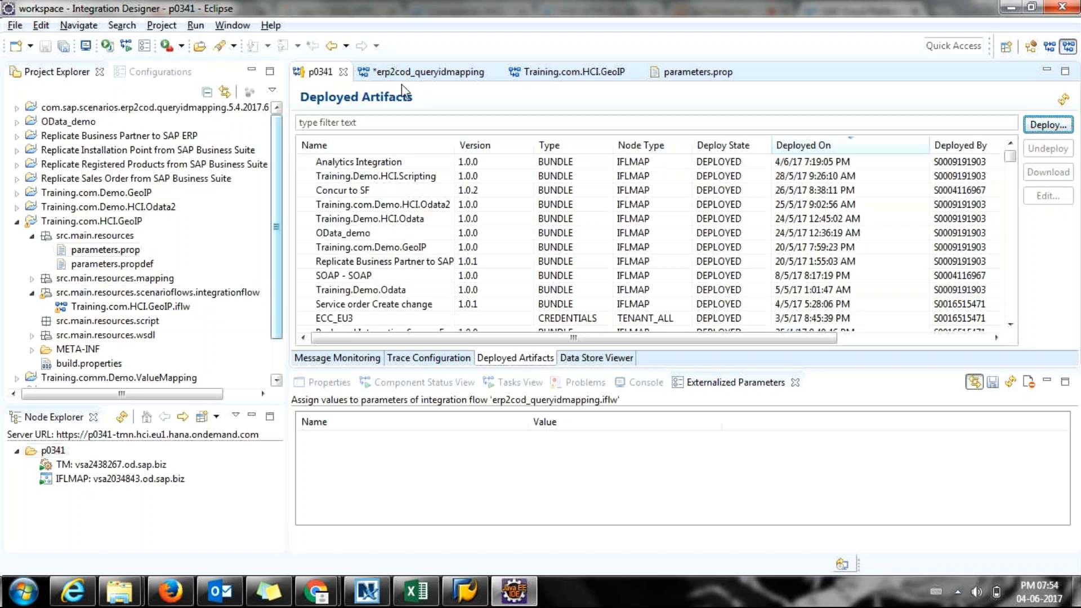
left_click(549, 72)
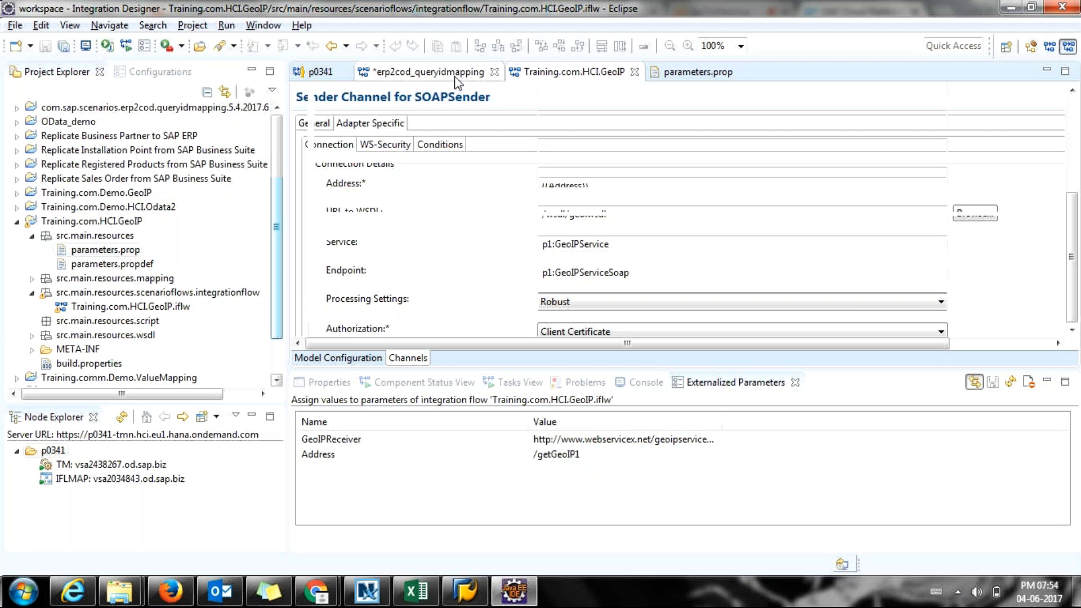
Review the COD receiver channel's SOAP Address and Service in erp2cod_queryidmapping, then return to the diagram.
left_click(456, 78)
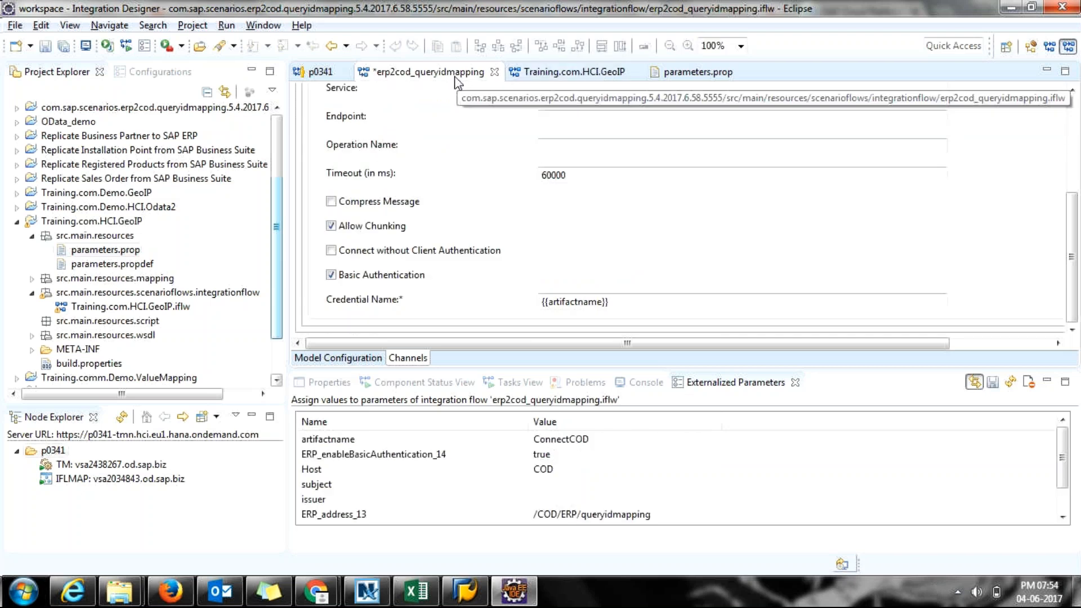
left_click_drag(482, 369, 483, 402)
left_click(530, 217)
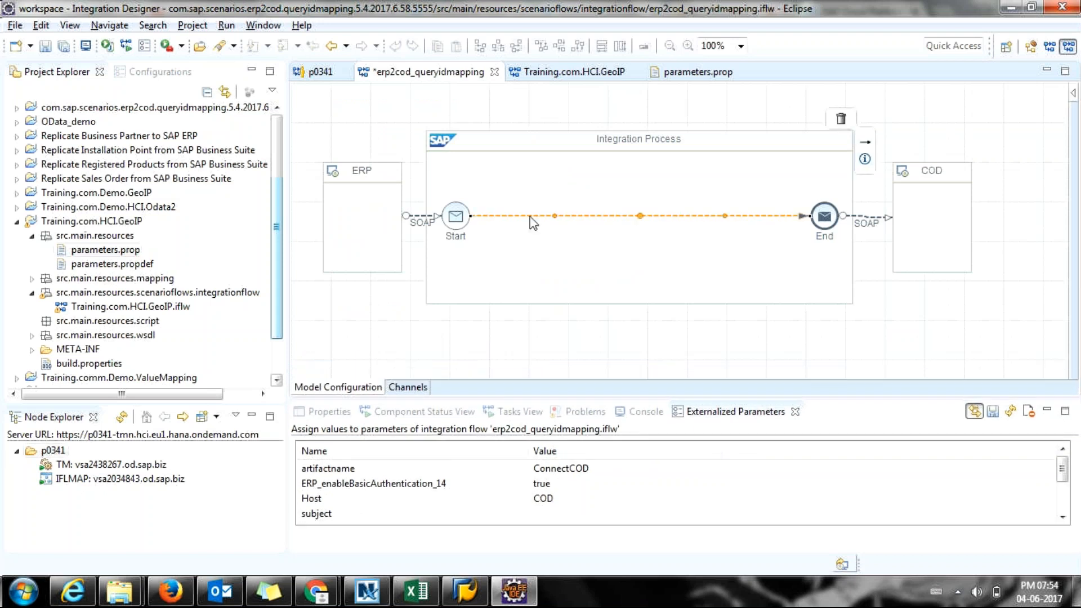
left_click(863, 223)
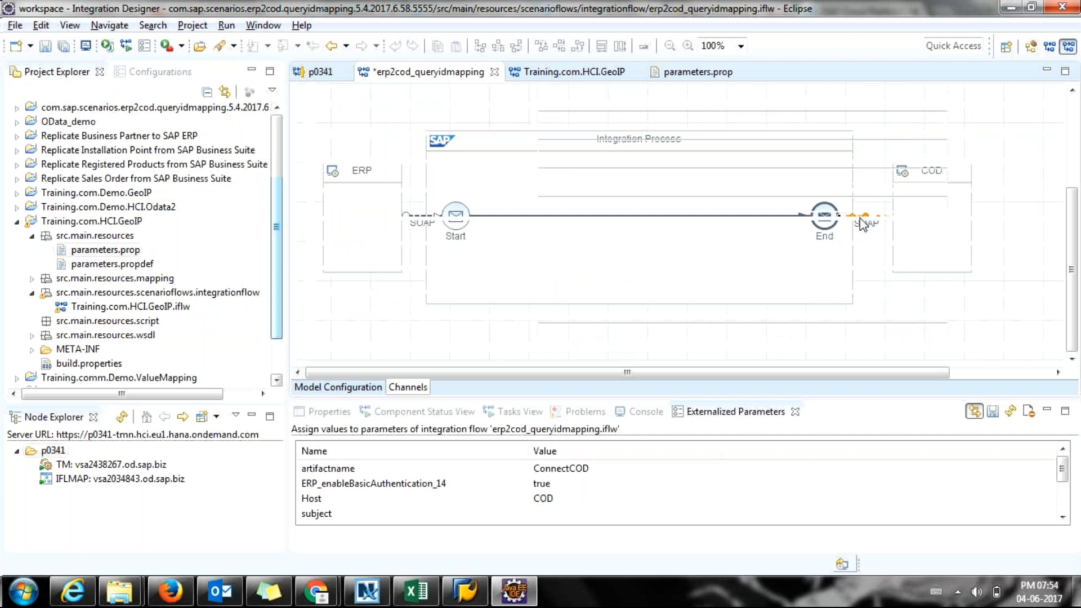
double_click(862, 224)
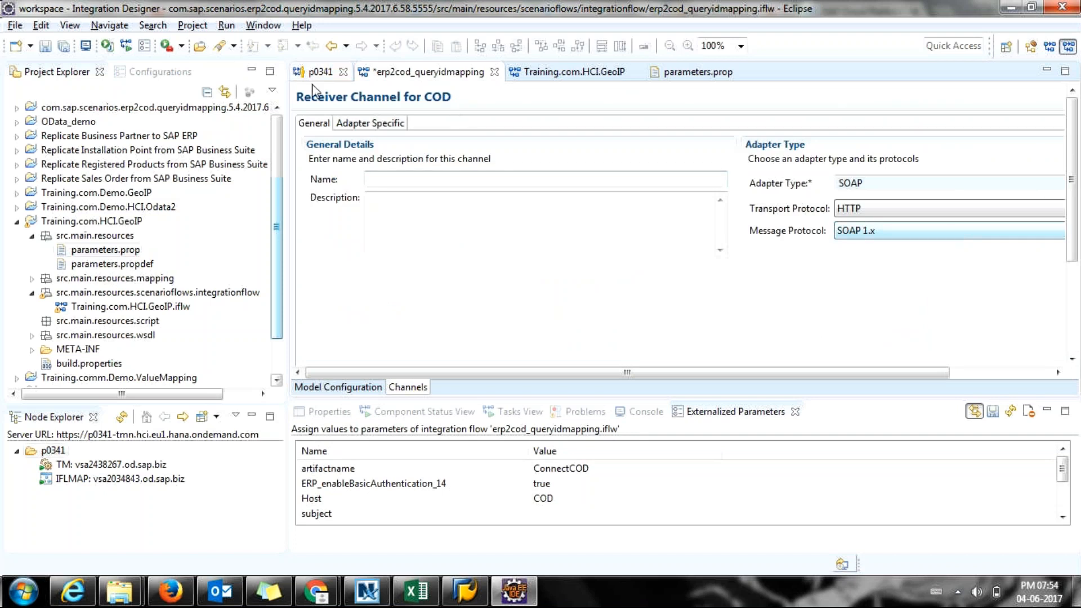
left_click(370, 123)
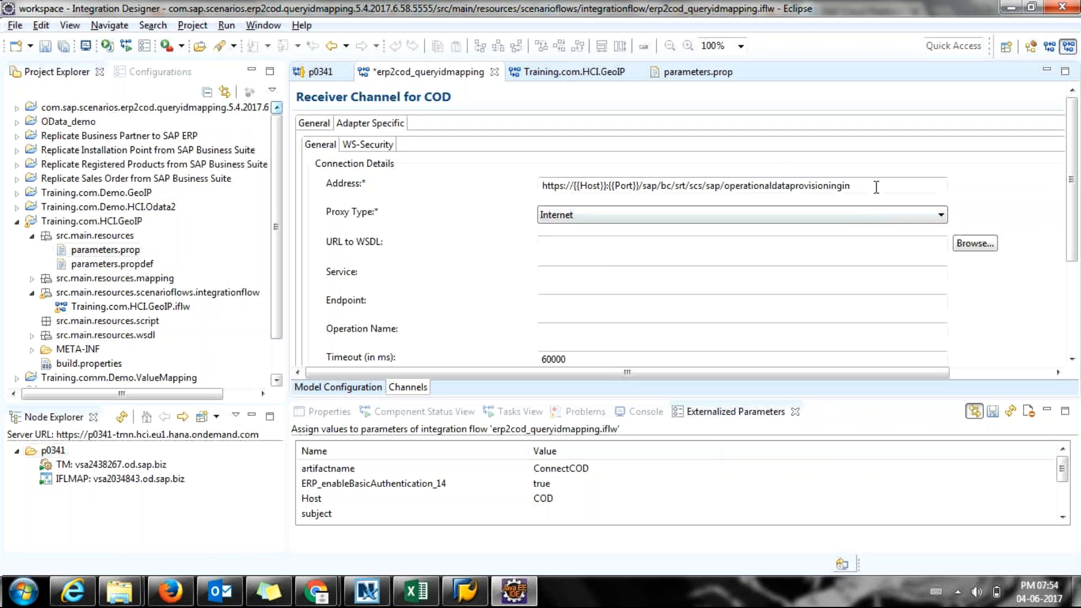
left_click_drag(876, 187, 720, 190)
left_click(566, 275)
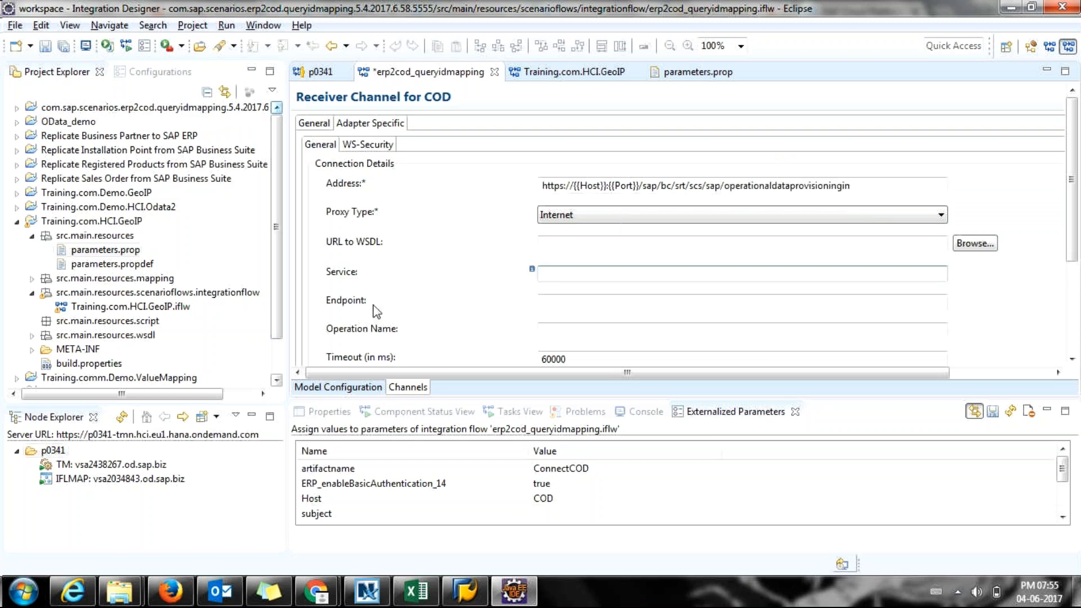
left_click(361, 389)
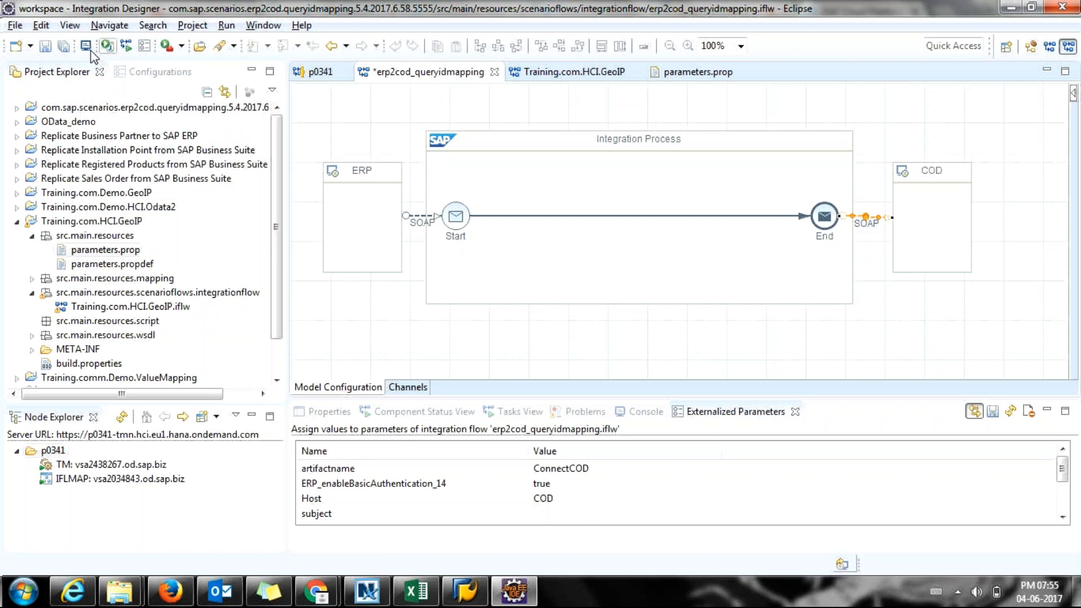
Save erp2cod_queryidmapping and run Execute Checks: 1 project passed, 0 failed.
left_click(43, 48)
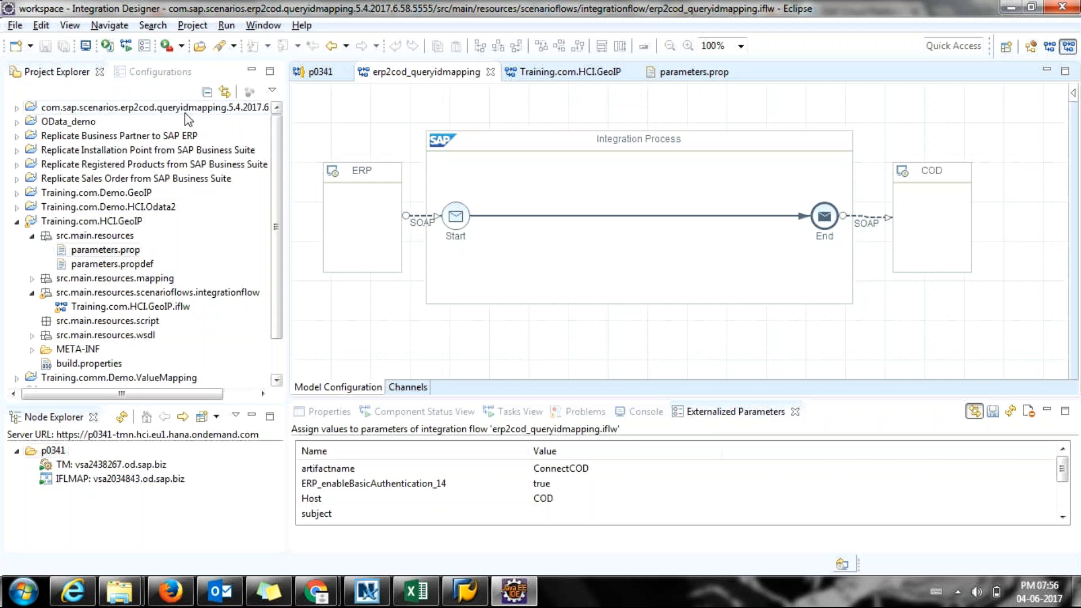
right_click(335, 117)
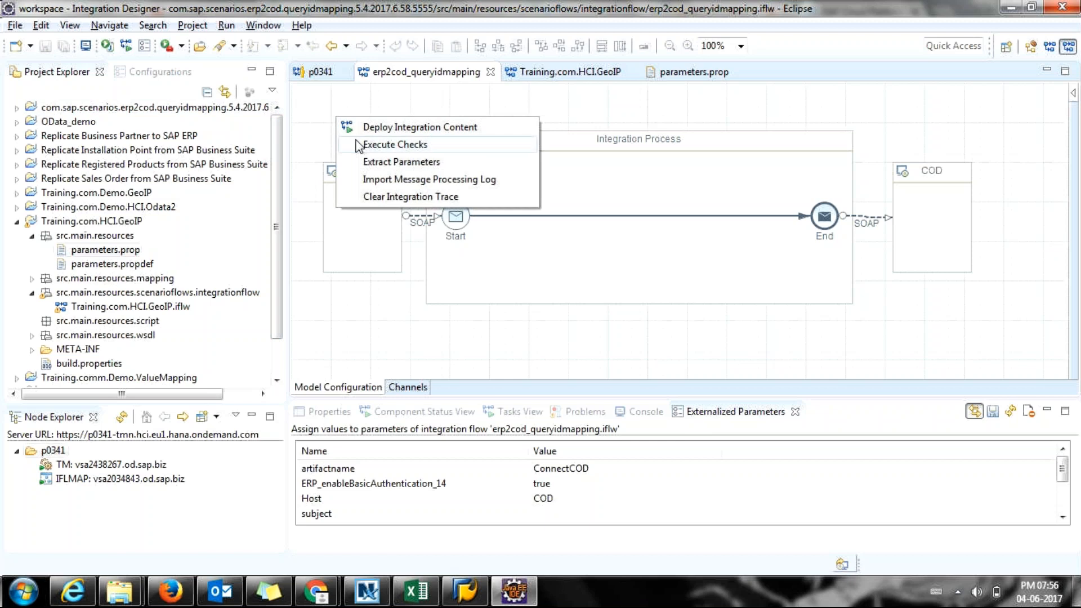
left_click(357, 146)
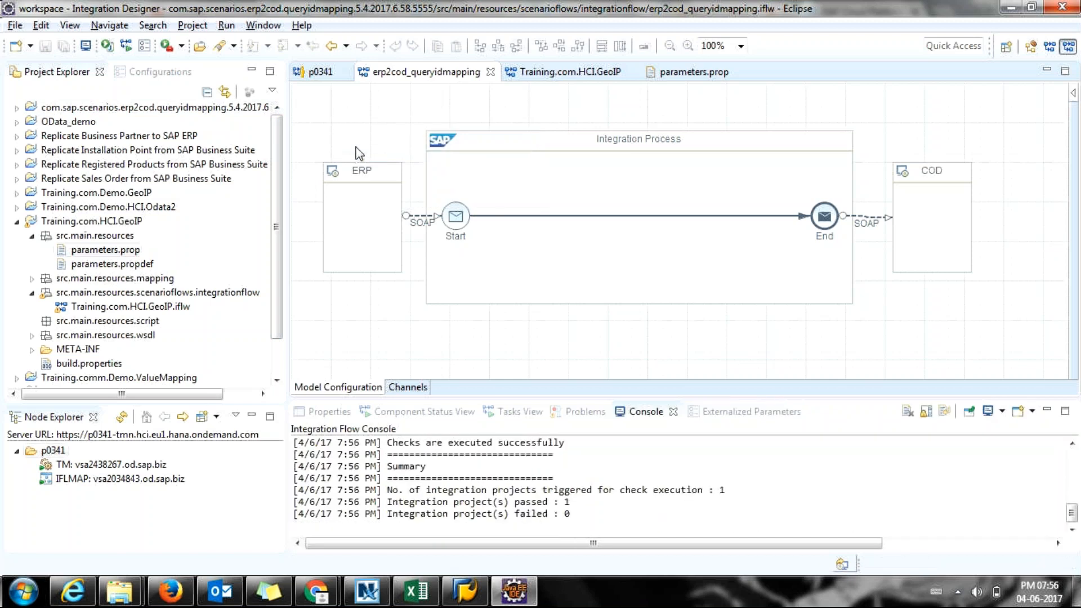
Open Deploy Integration Content for tenant p0341 with node type IFLMAP, then cancel without deploying.
right_click(345, 111)
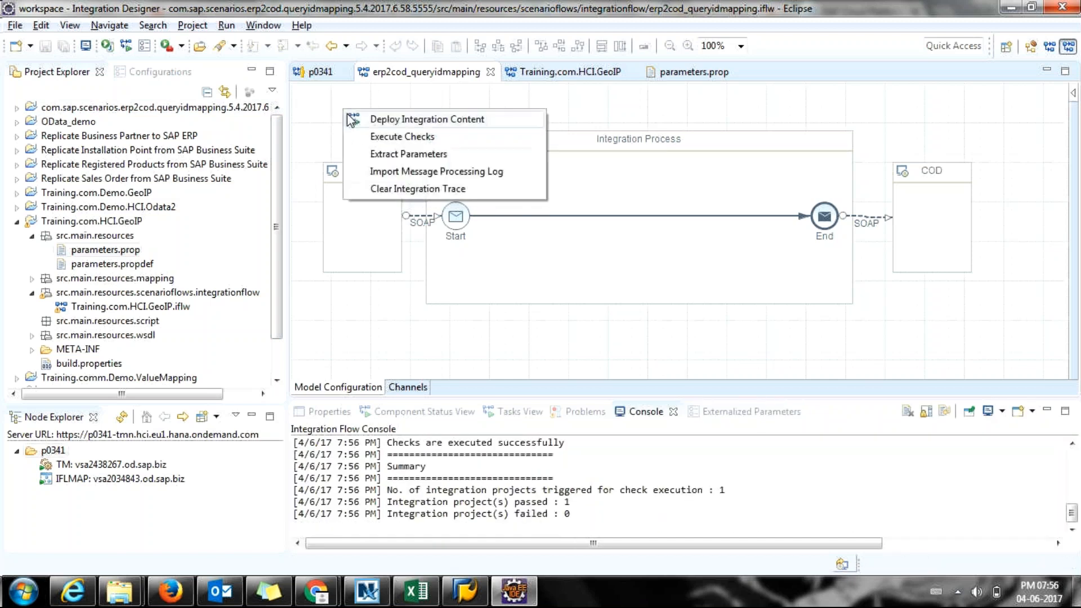
left_click(354, 121)
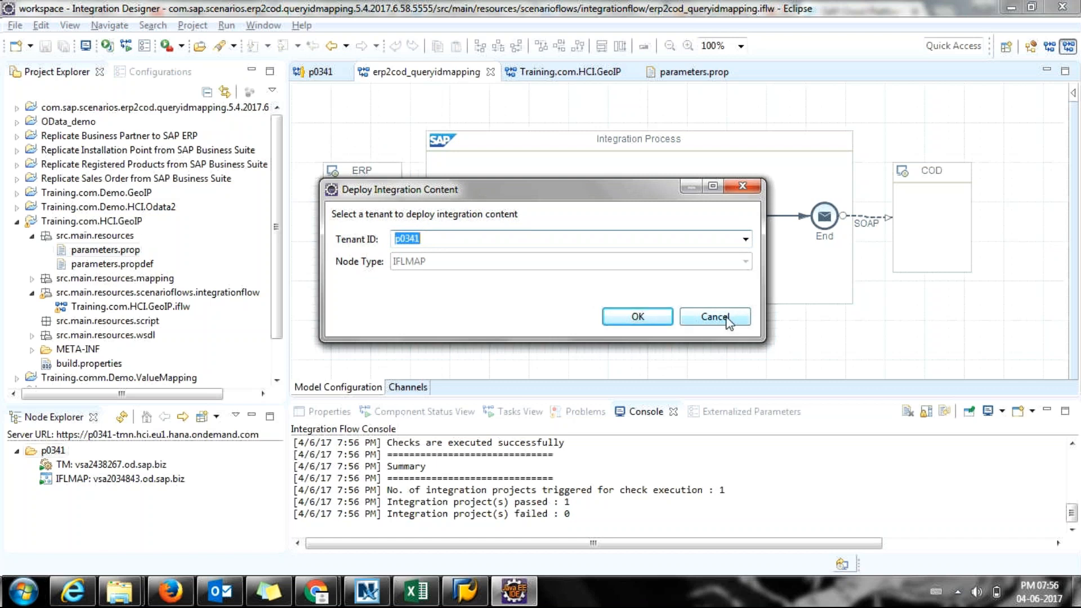
left_click(729, 318)
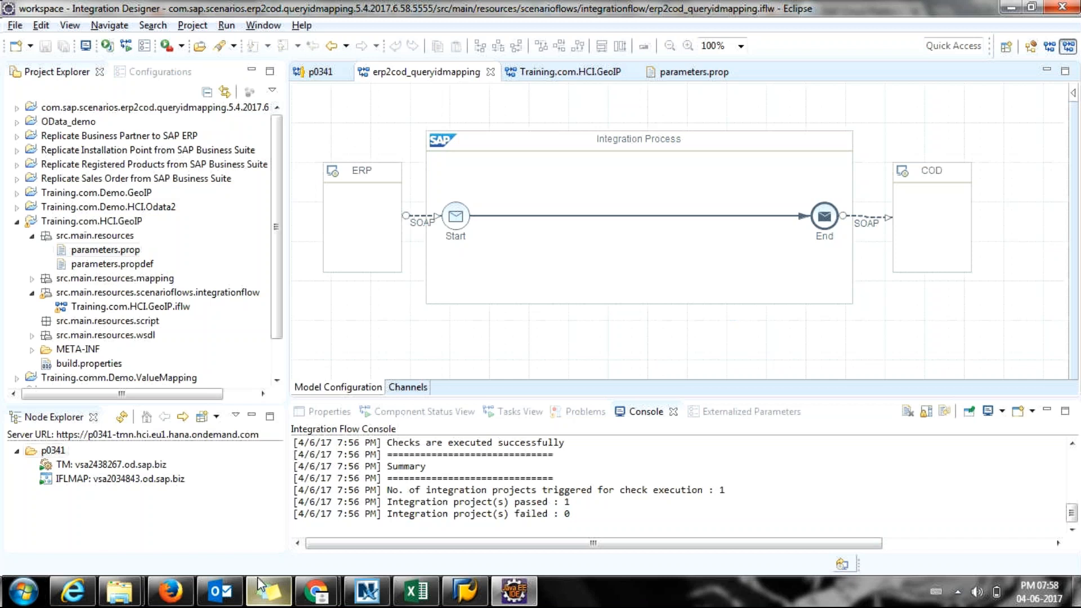
Bring the Sticky Note folder with Note 1.docx and Note 2.docx to the front.
left_click(125, 597)
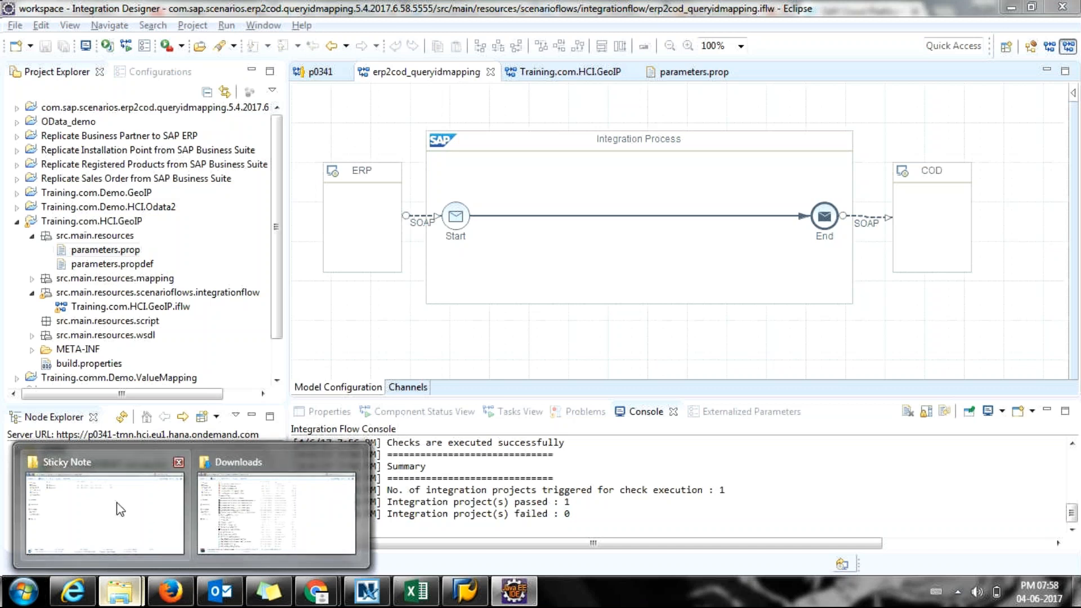
mouse_move(116, 502)
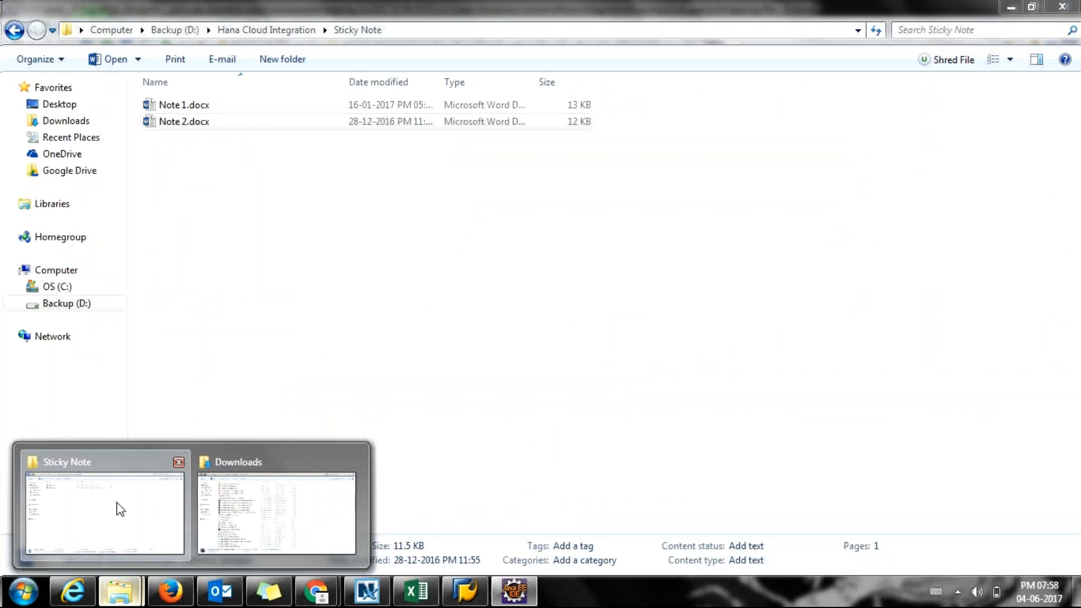
left_click(117, 503)
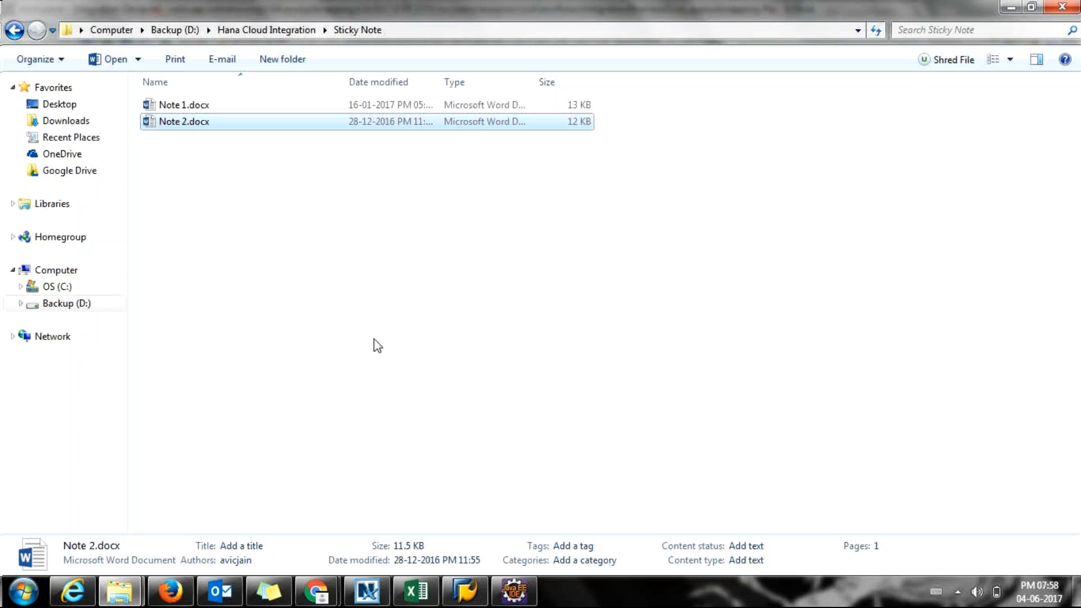
Minimise Integration Designer and return to the GoToMeeting session in Chrome.
key("alt+Tab")
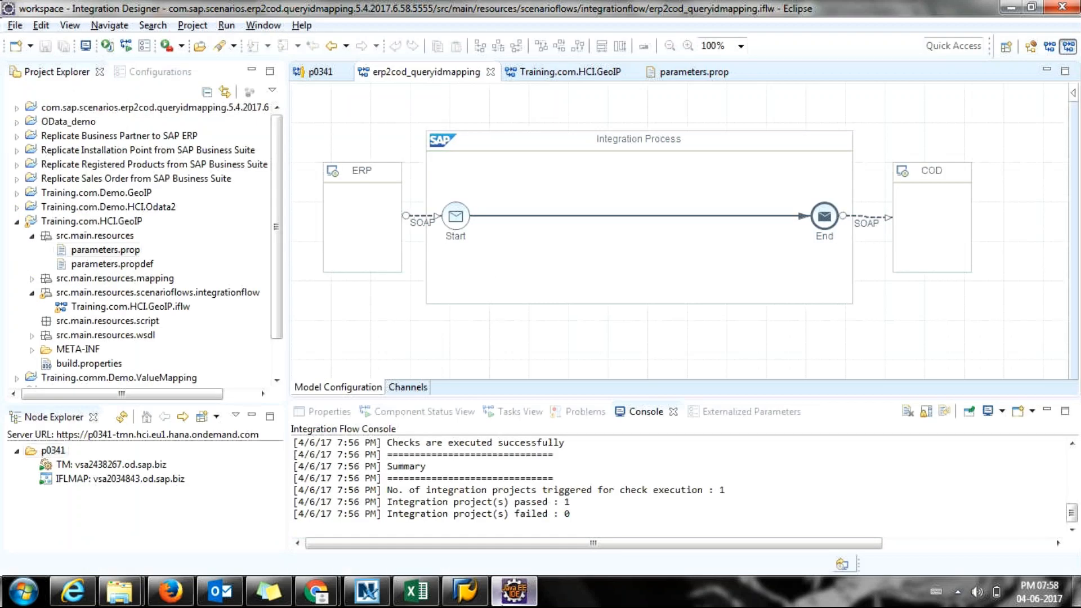
left_click(504, 602)
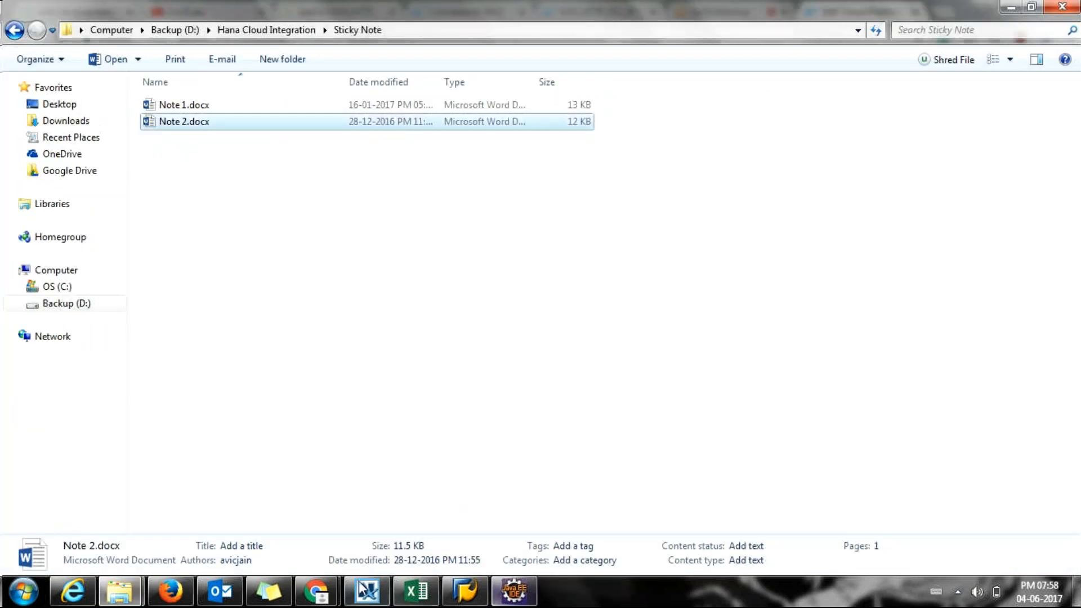
left_click(318, 591)
left_click(748, 10)
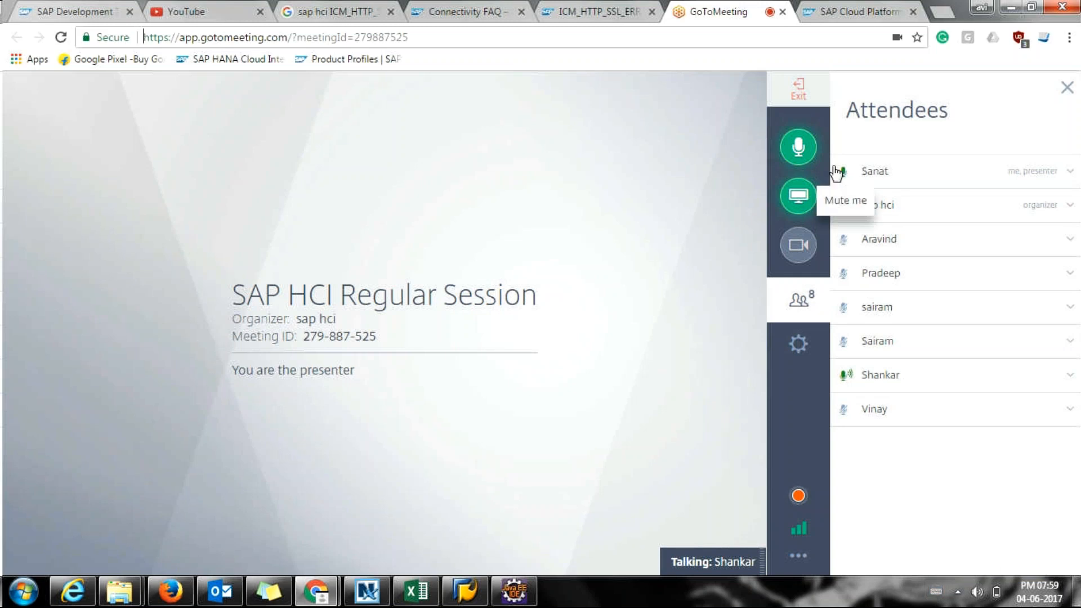
In the Design workspace, open the SAP Hybris Cloud for Customer Integration with SAP ERP_new package.
left_click(822, 7)
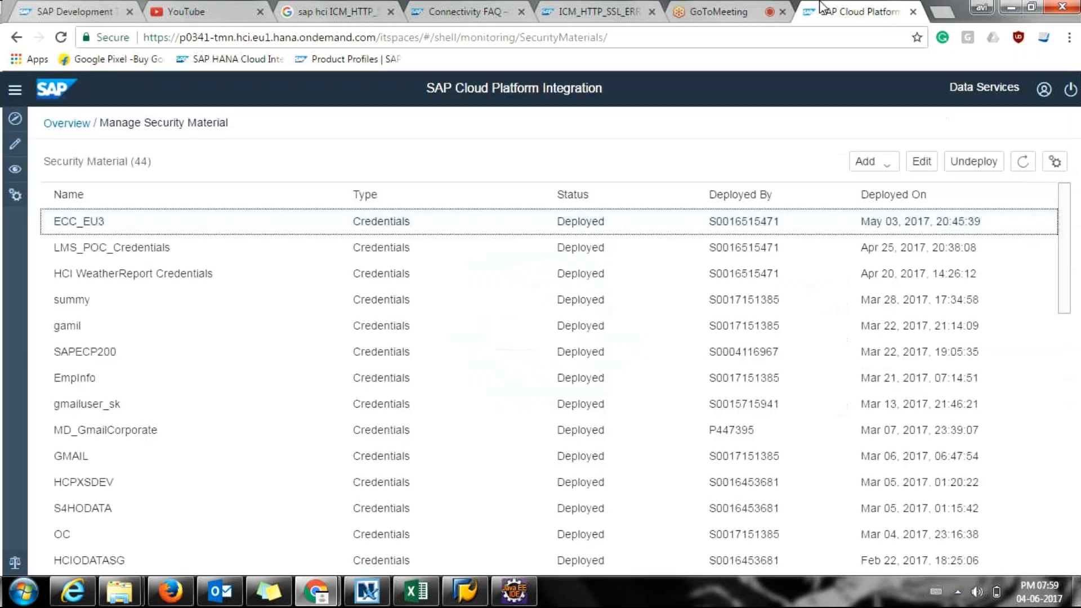
left_click(14, 172)
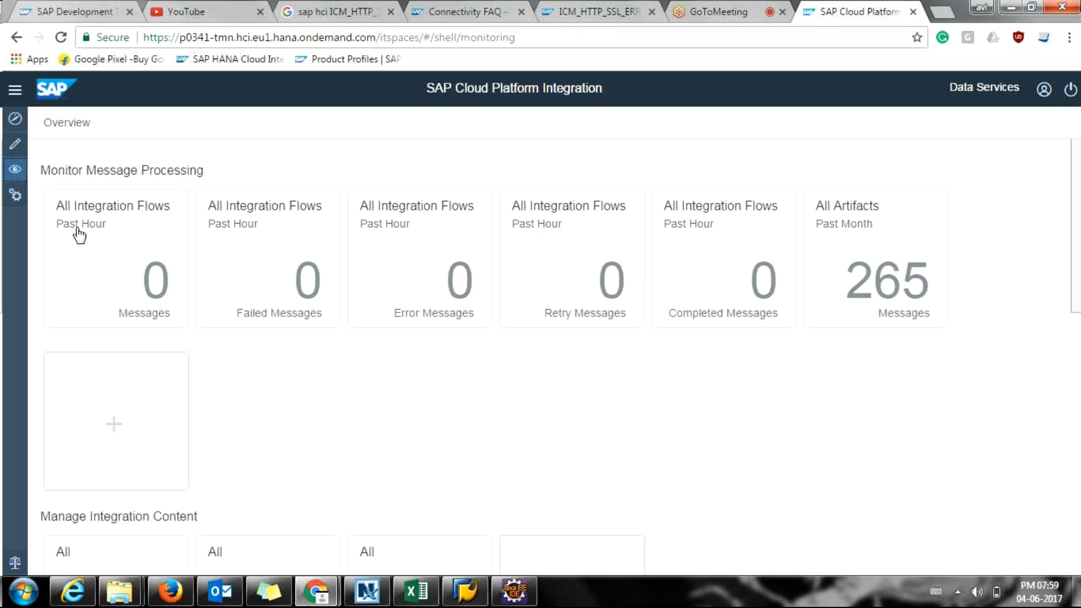
left_click(15, 144)
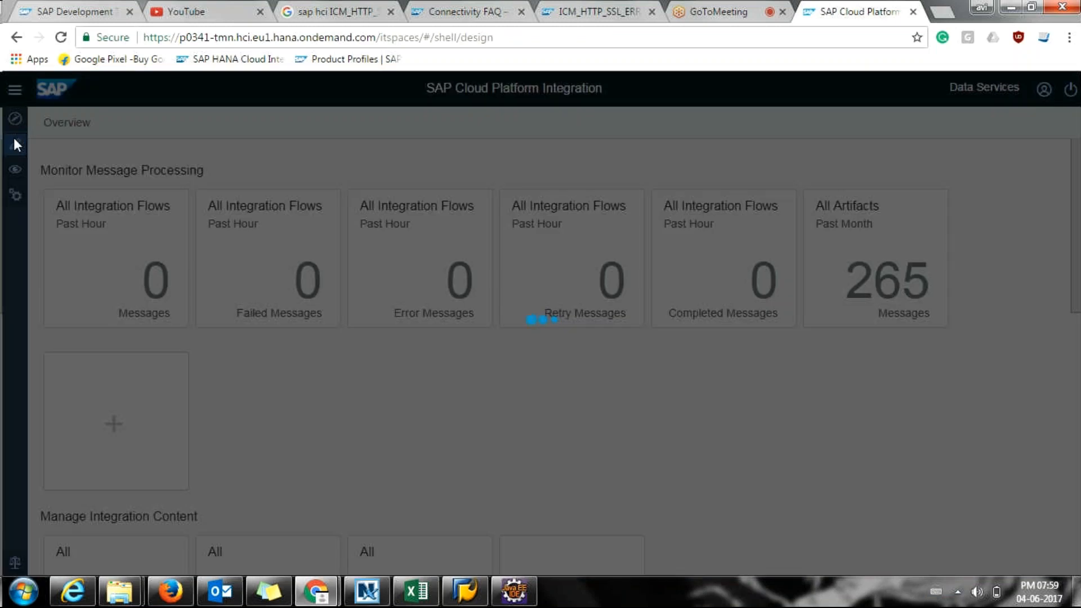
left_click(156, 424)
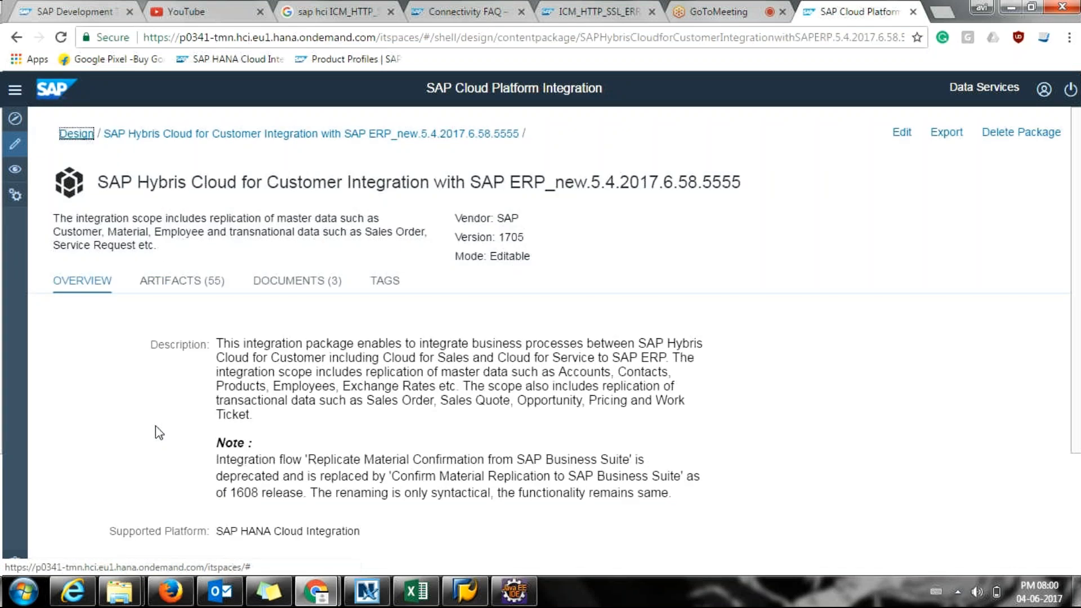
left_click(192, 283)
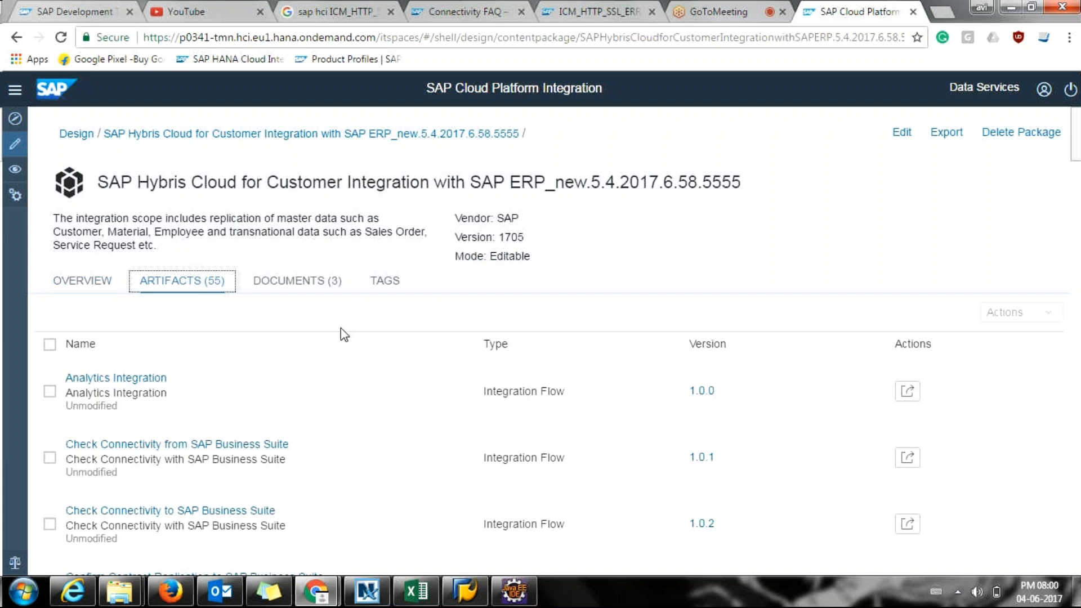
scroll(304, 389, "down", 1)
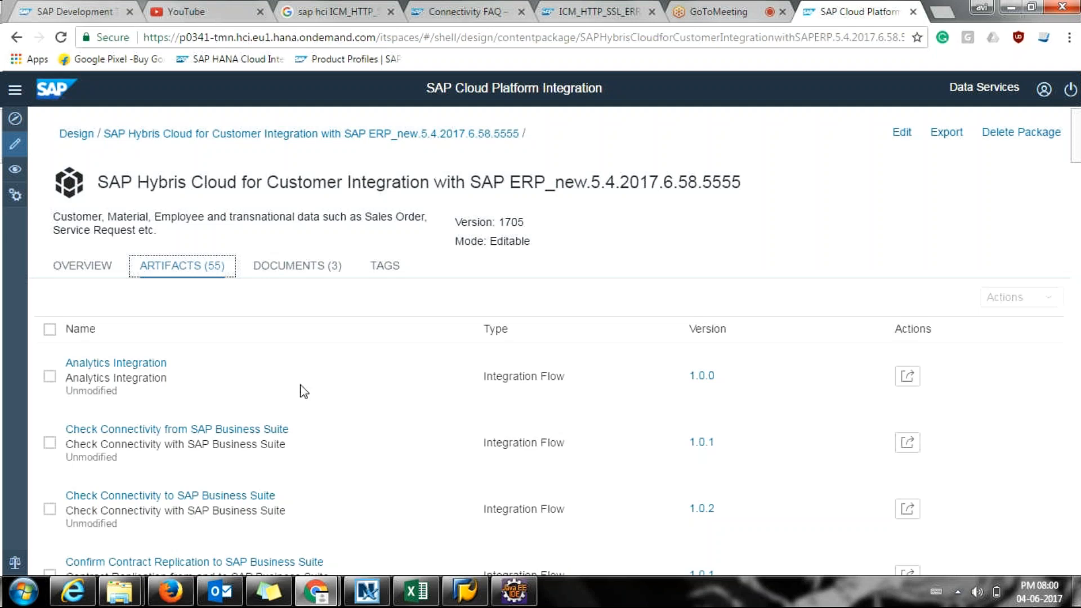
scroll(304, 392, "down", 3)
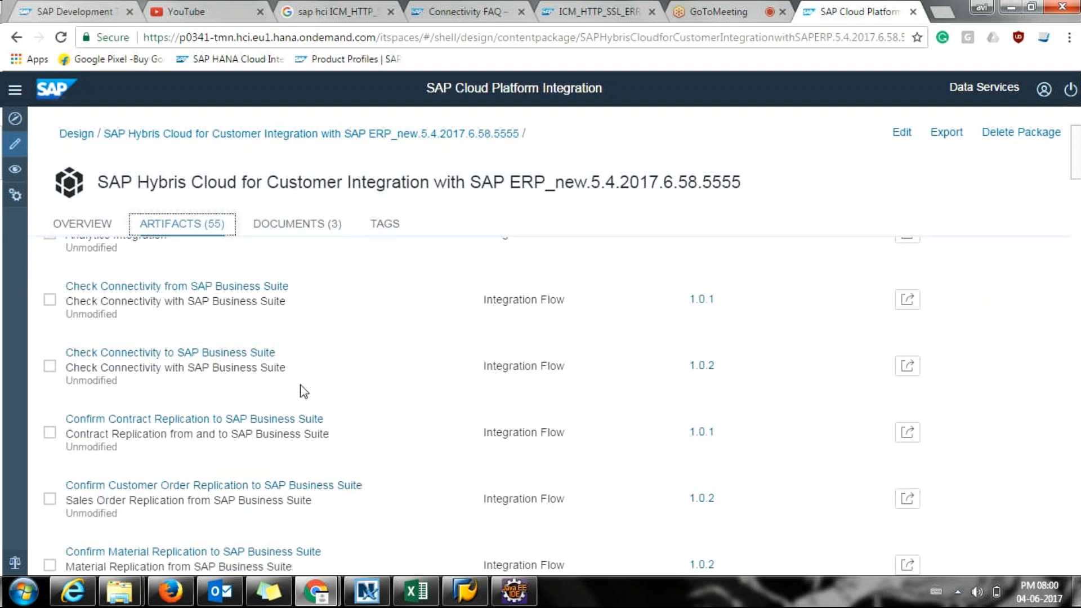
scroll(304, 391, "down", 1)
scroll(304, 391, "down", 1)
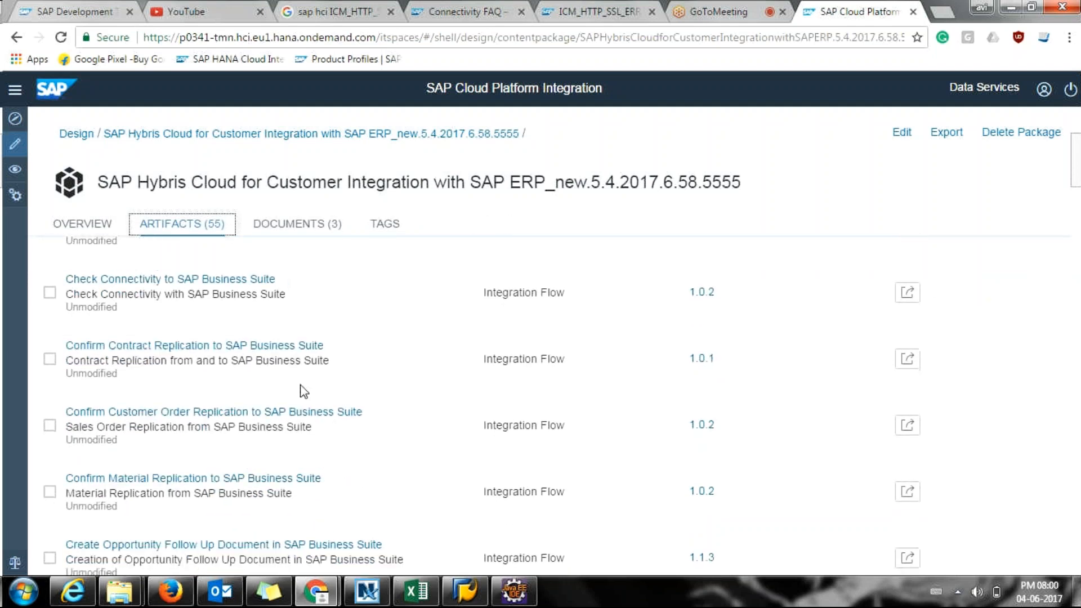
scroll(304, 391, "down", 1)
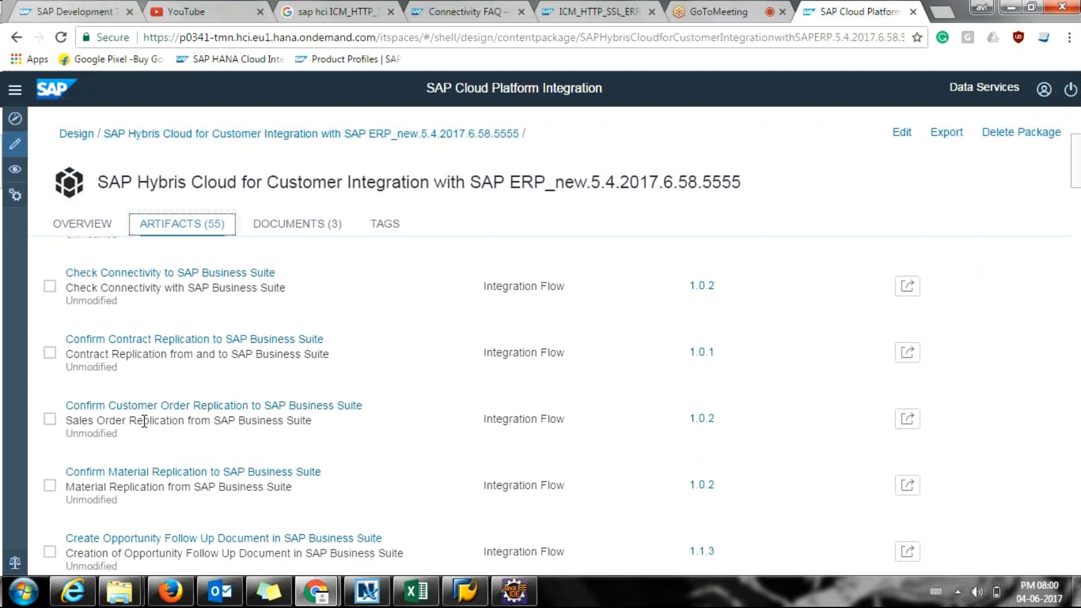
scroll(144, 421, "down", 10)
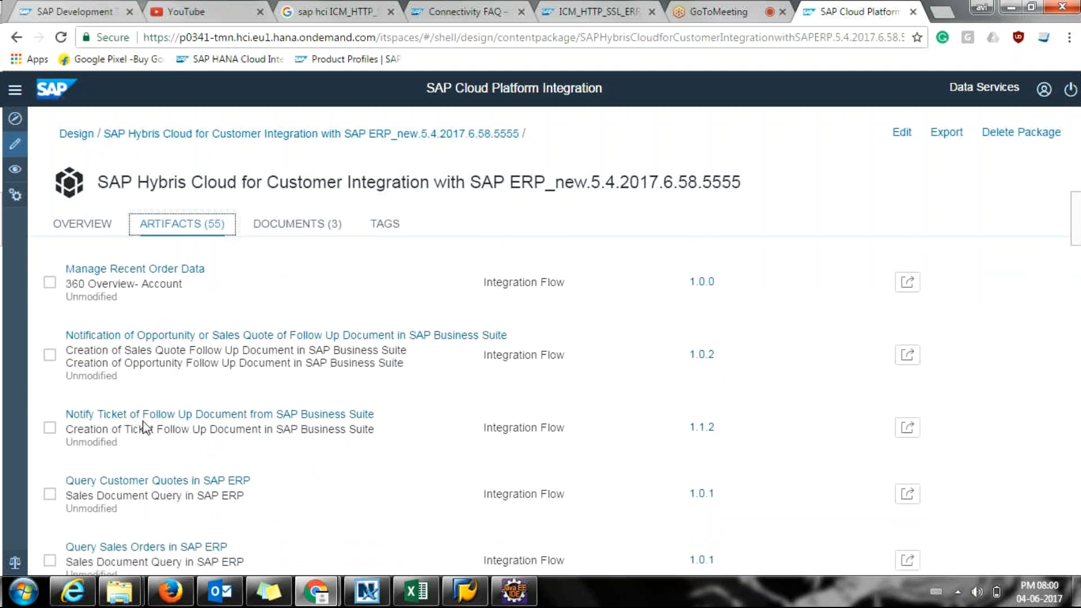
scroll(144, 429, "down", 5)
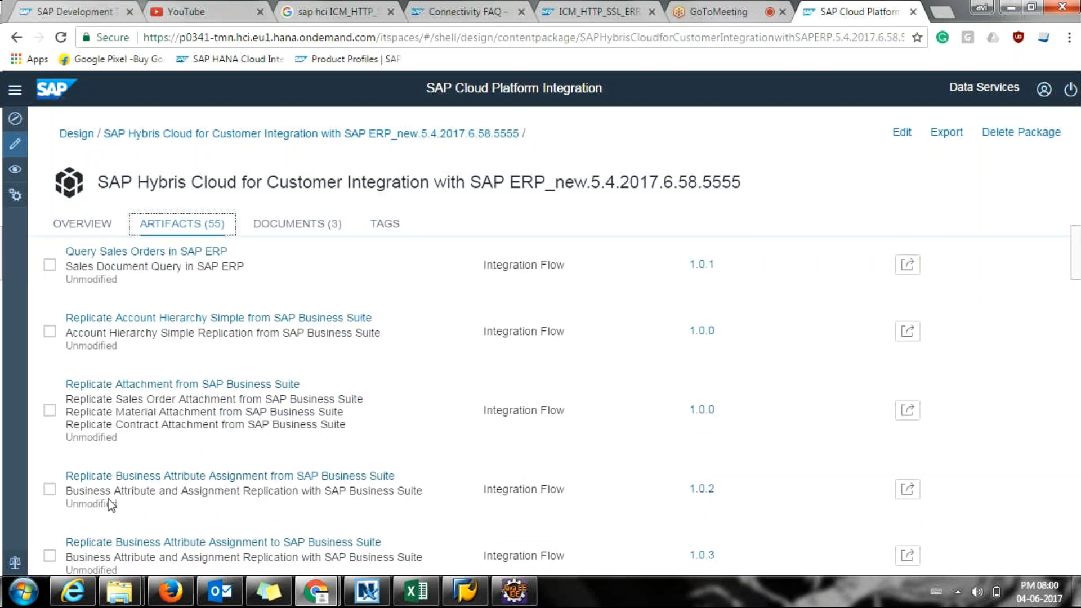
scroll(97, 499, "down", 1)
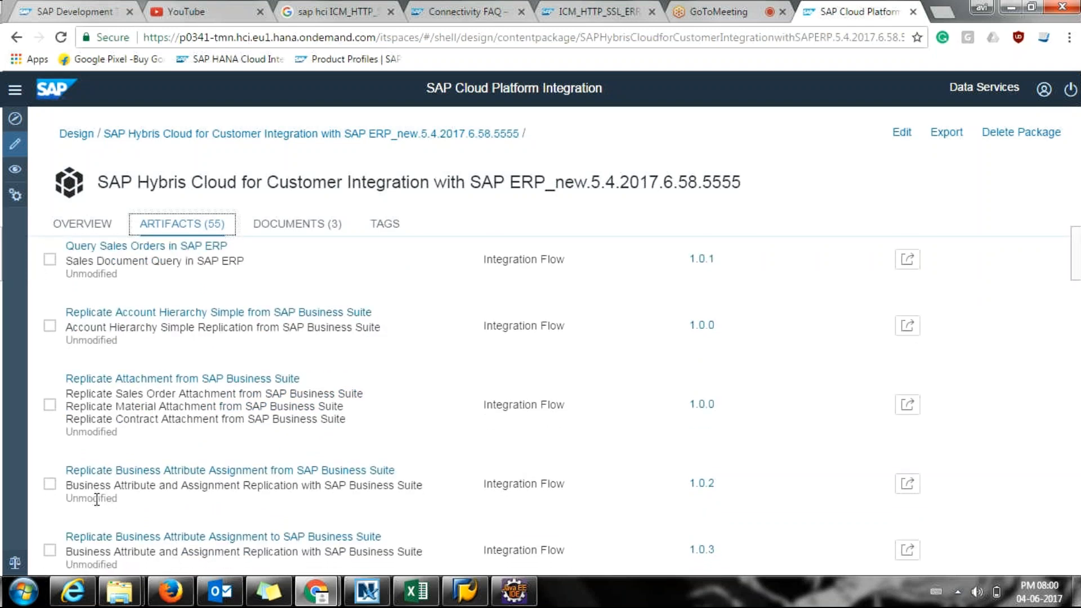
scroll(97, 499, "down", 5)
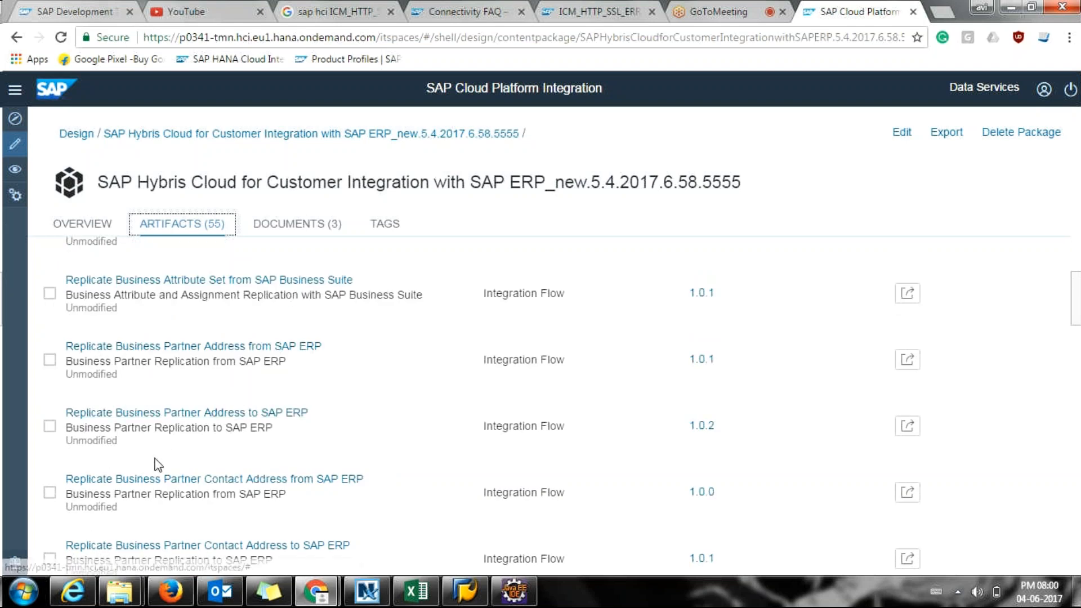
scroll(57, 473, "down", 1)
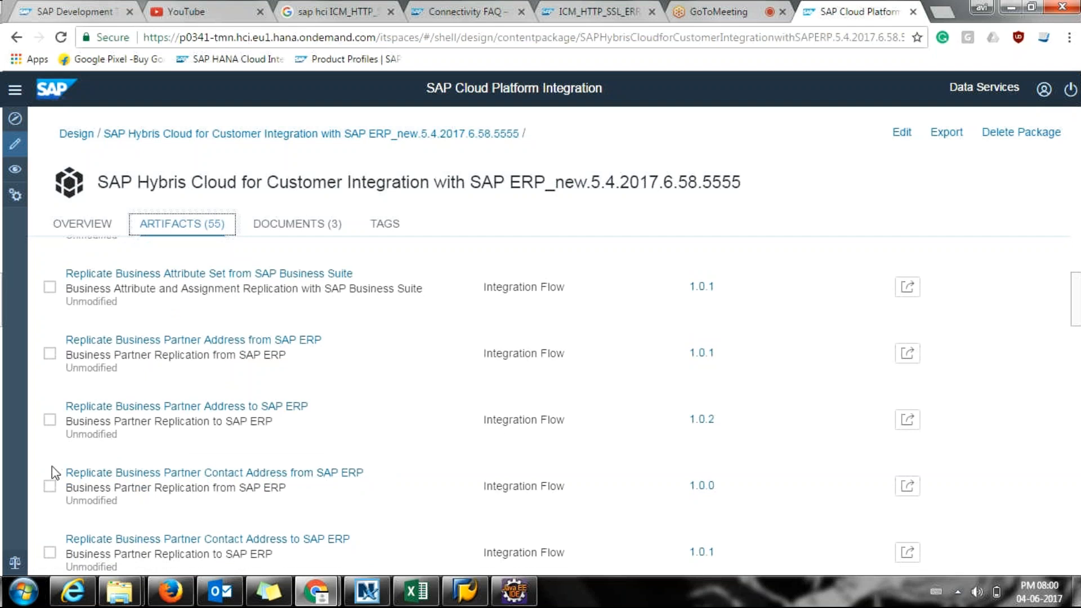
scroll(54, 473, "down", 1)
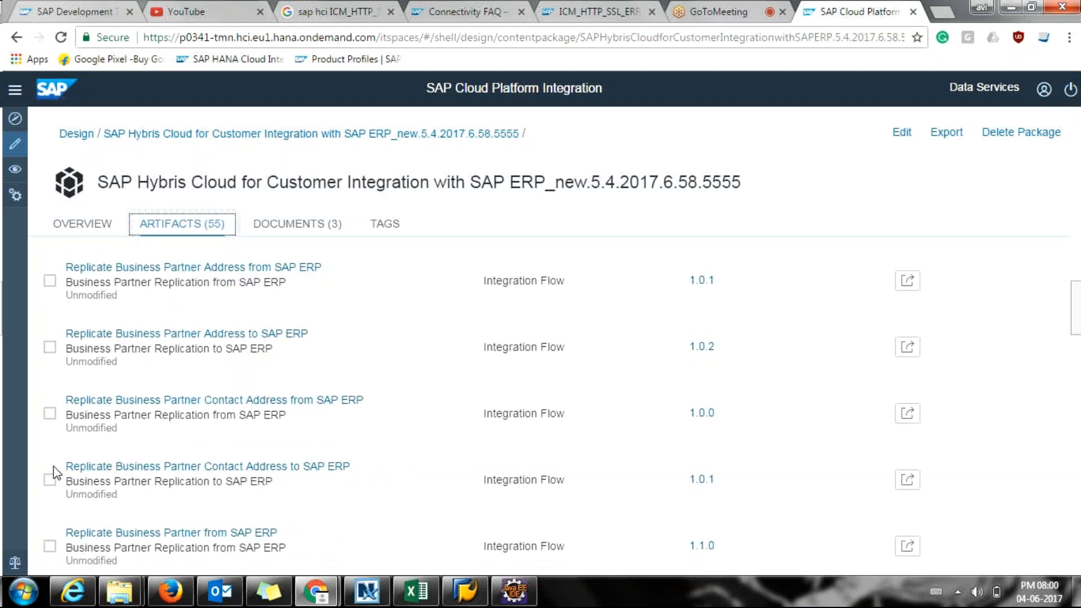
scroll(56, 474, "down", 1)
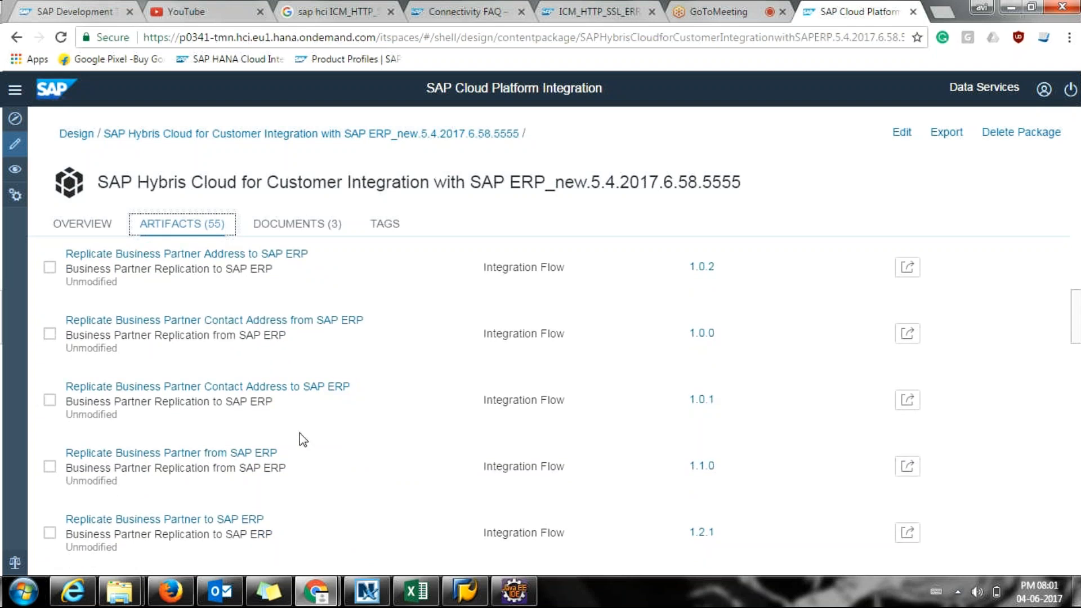
scroll(301, 438, "down", 2)
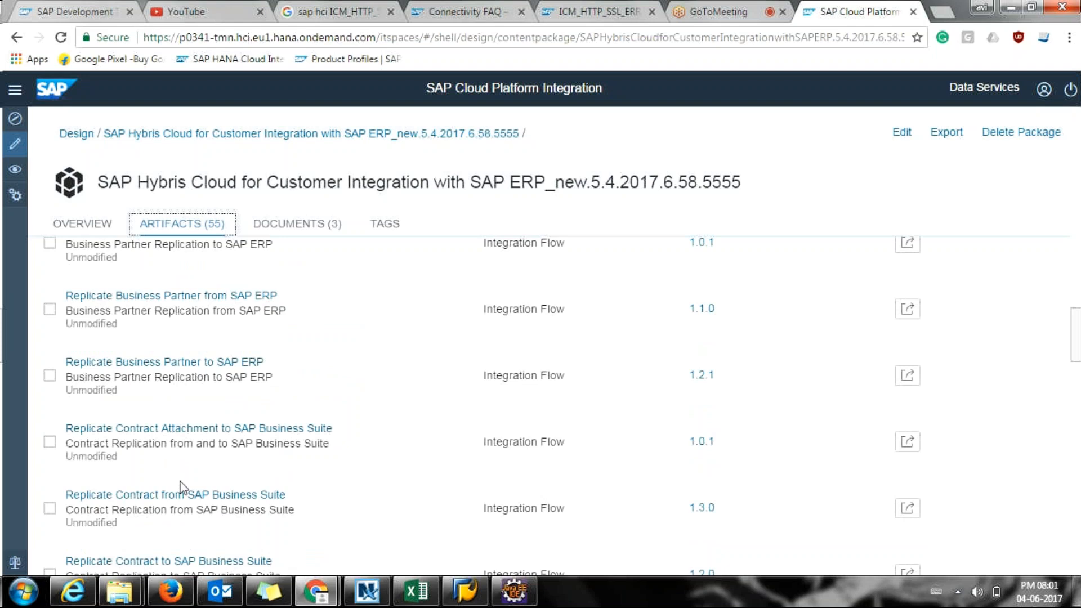
scroll(180, 486, "down", 1)
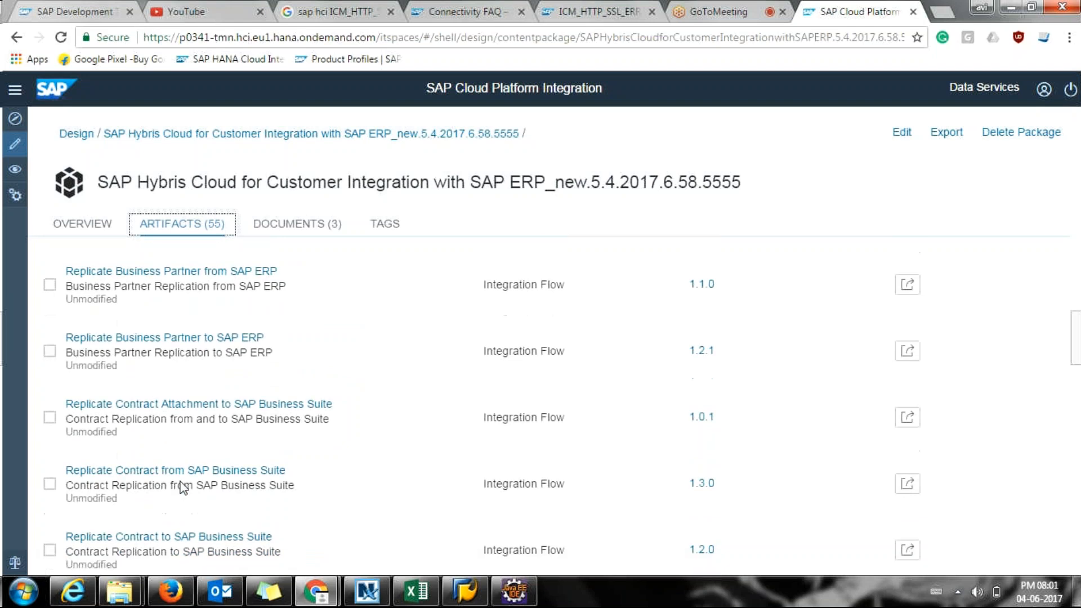
scroll(180, 487, "down", 5)
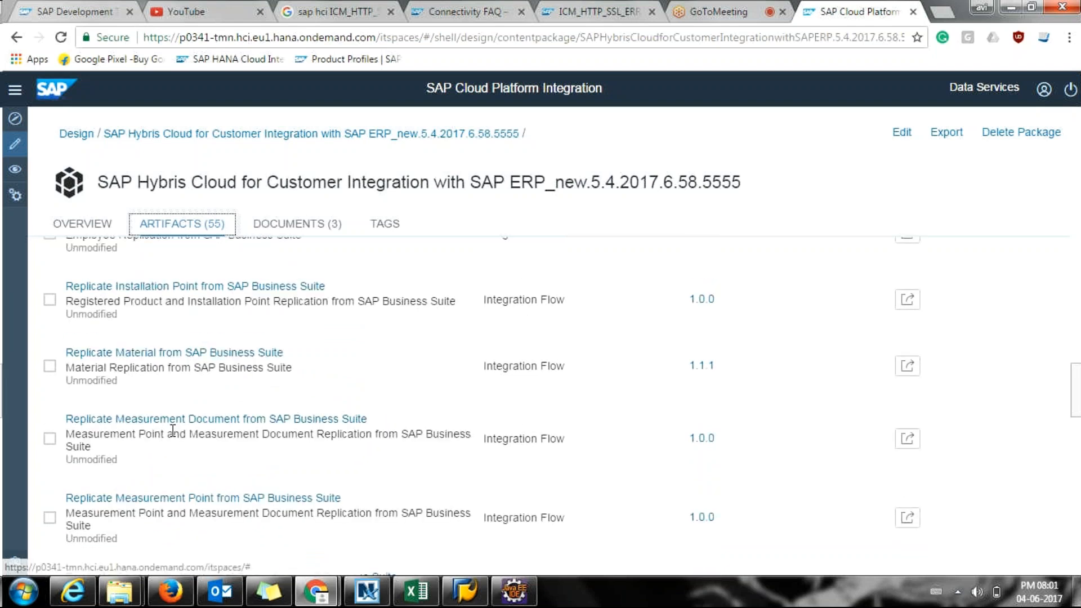
scroll(173, 431, "down", 1)
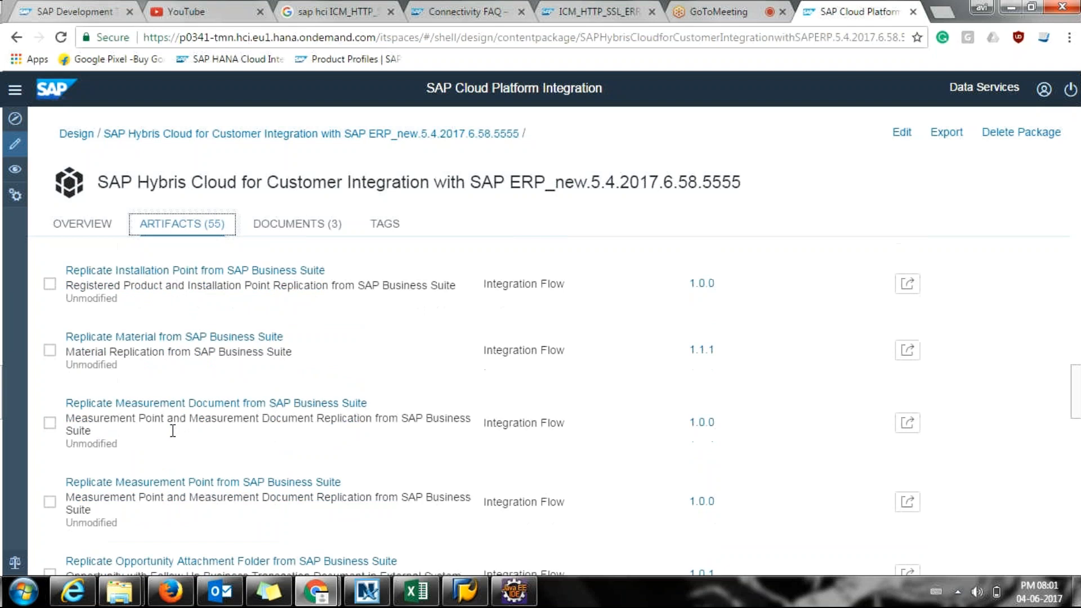
scroll(173, 431, "down", 2)
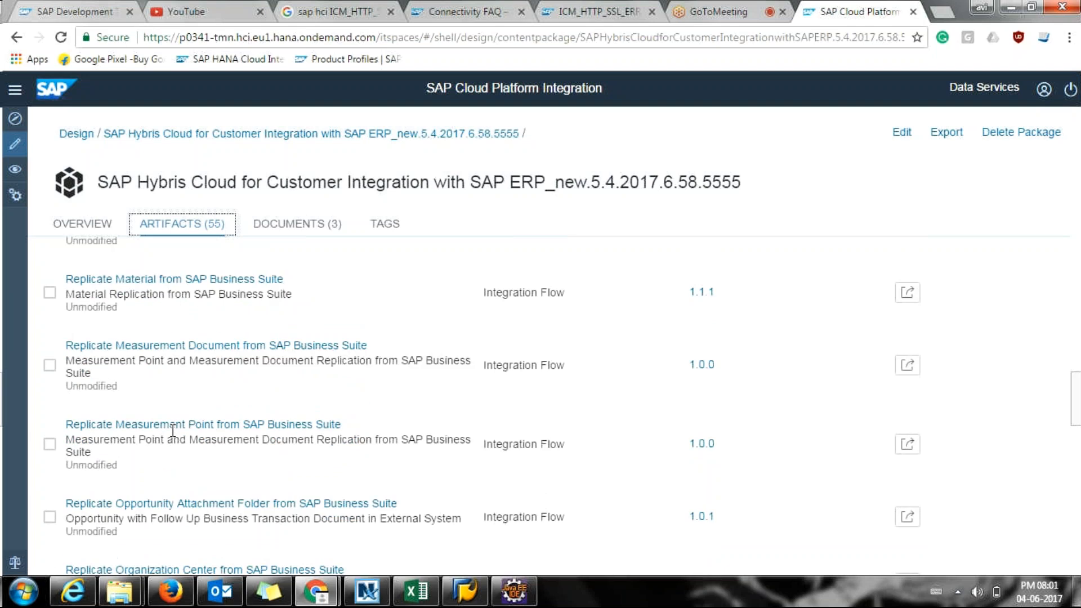
scroll(173, 431, "down", 15)
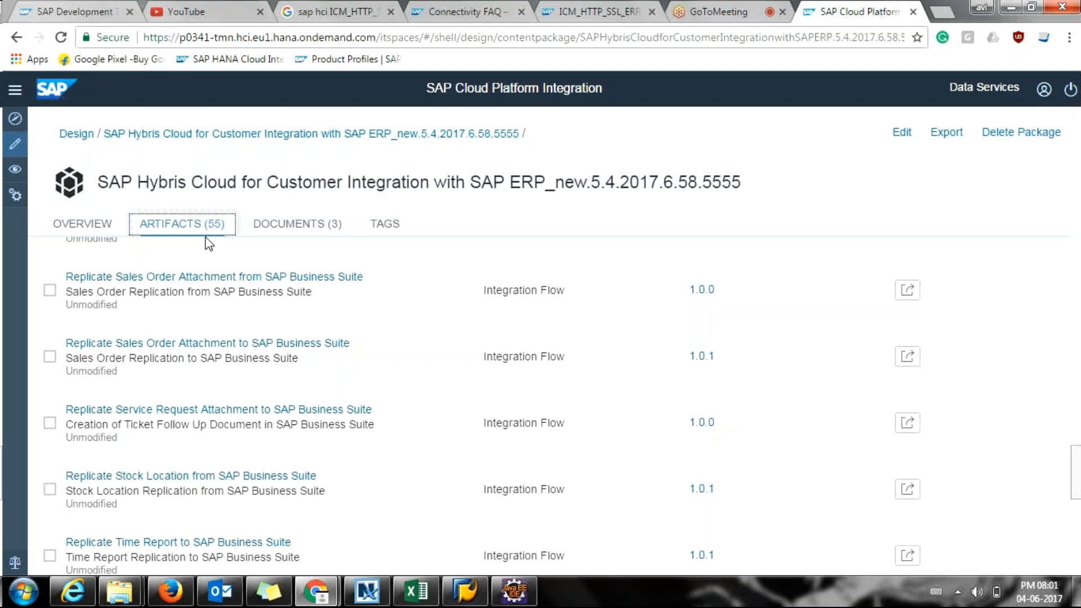
scroll(217, 431, "up", 1)
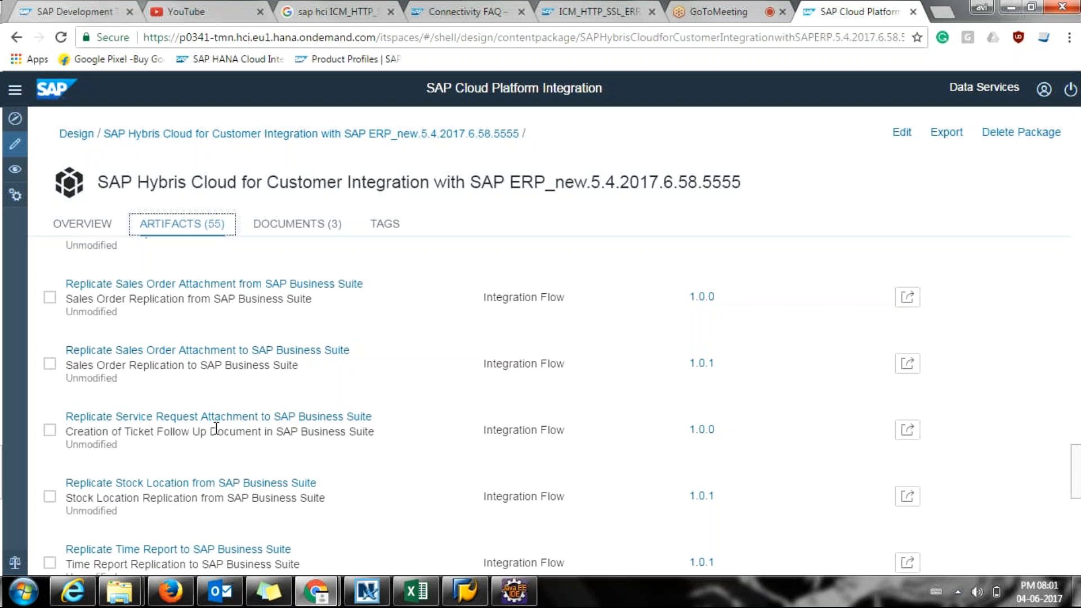
scroll(216, 431, "up", 5)
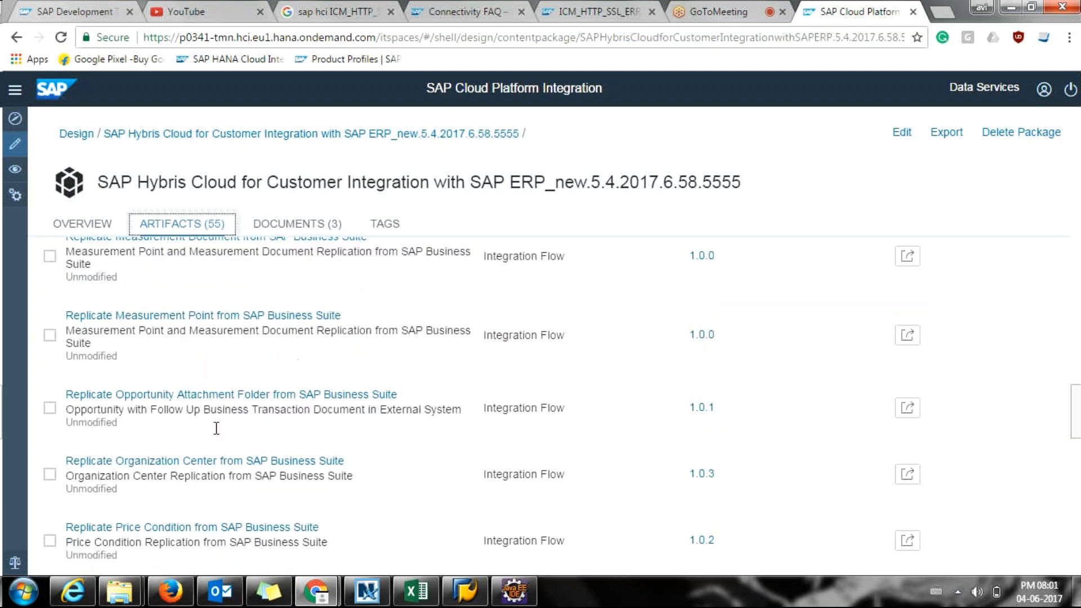
scroll(216, 429, "up", 1)
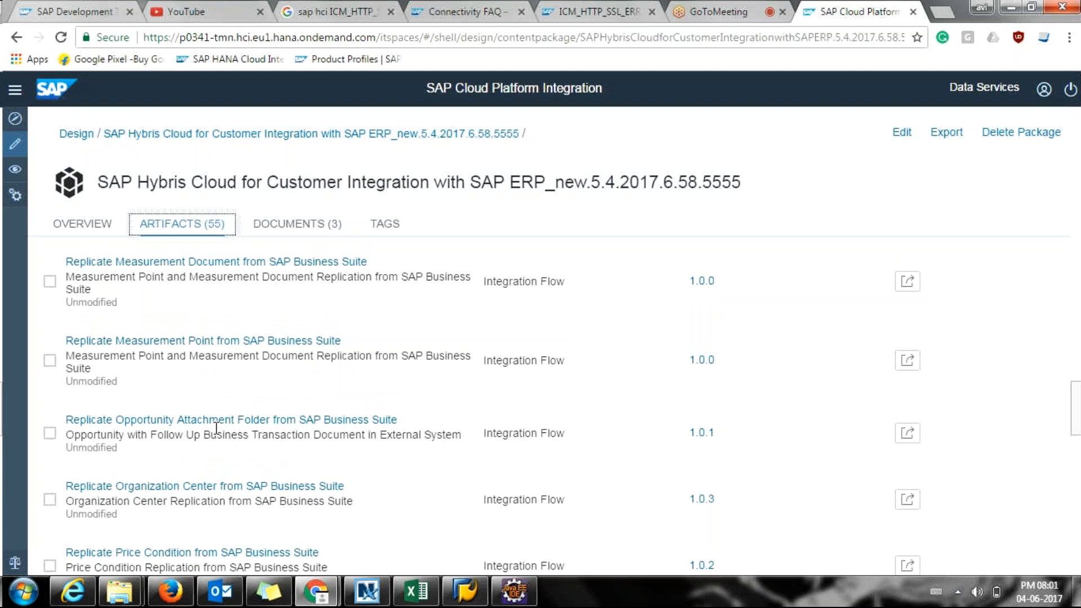
scroll(216, 428, "up", 1)
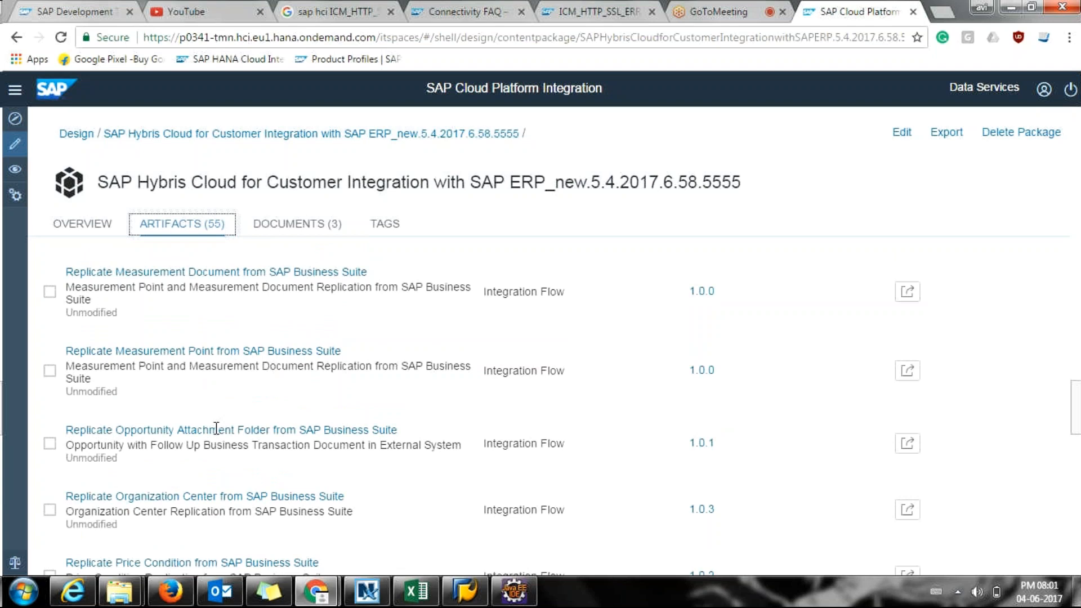
scroll(216, 429, "up", 3)
scroll(216, 429, "up", 3)
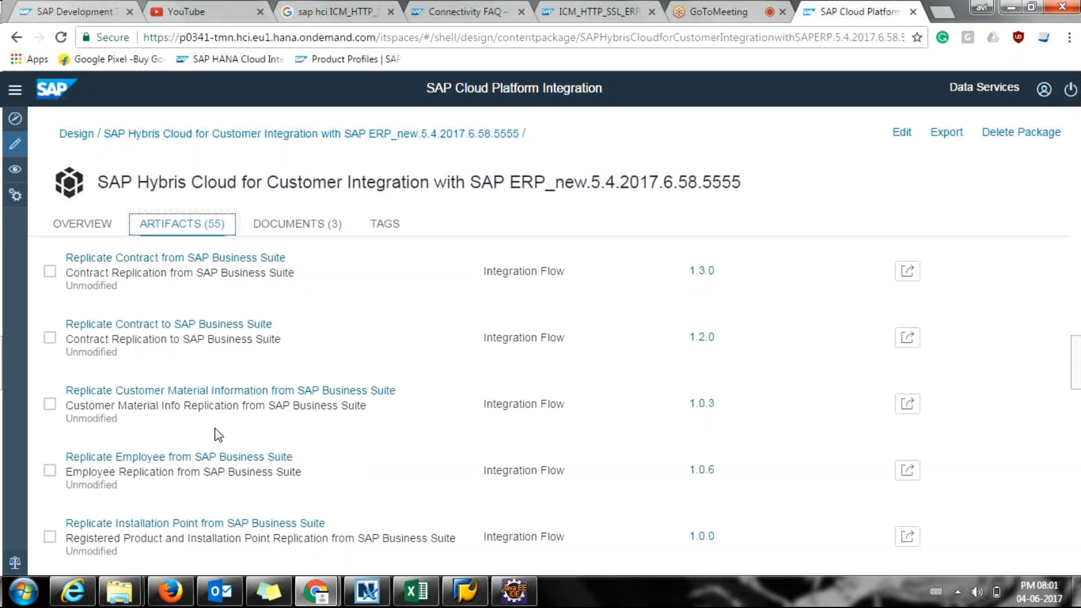
scroll(218, 435, "up", 3)
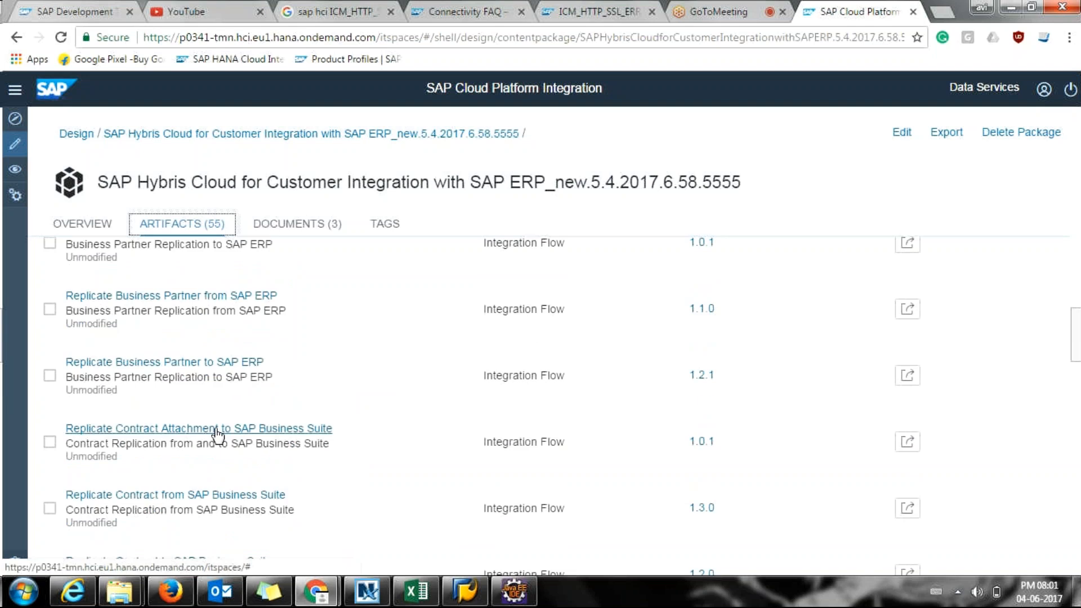
scroll(219, 432, "up", 1)
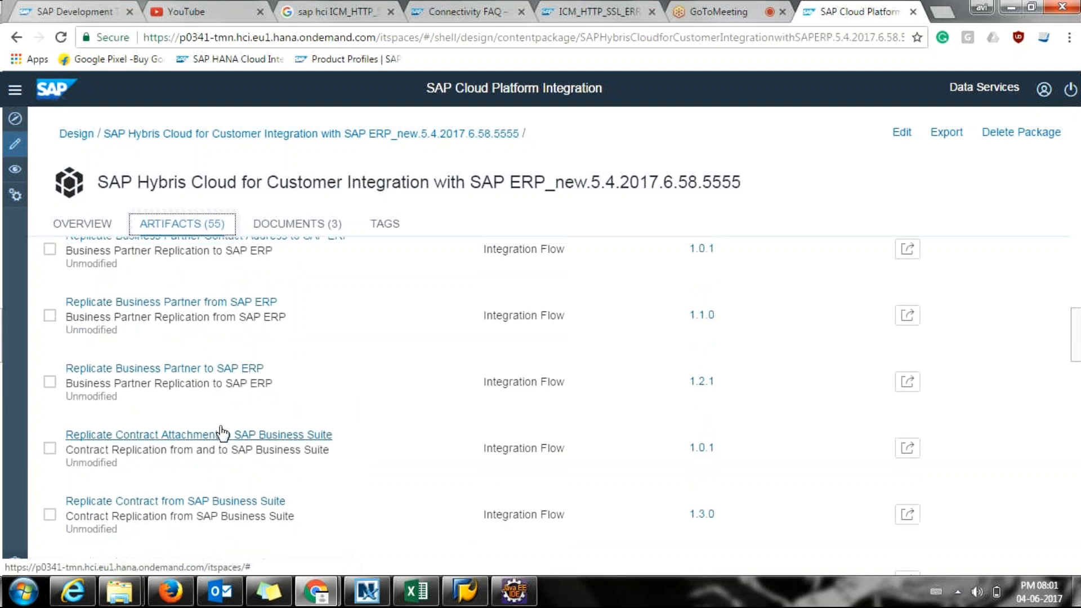
scroll(222, 434, "up", 5)
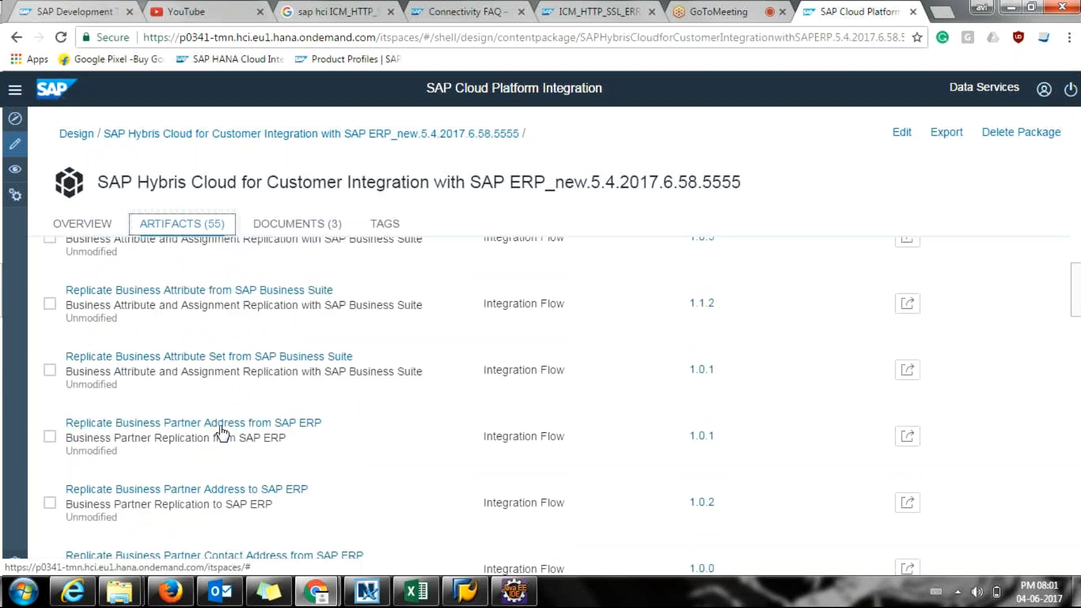
scroll(222, 434, "down", 20)
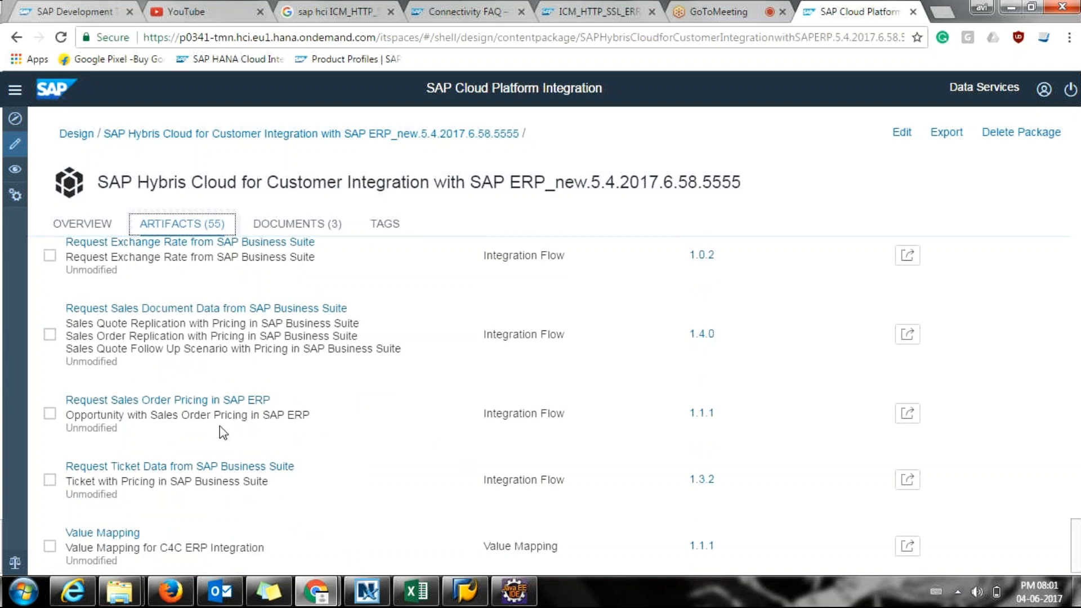
scroll(224, 433, "down", 1)
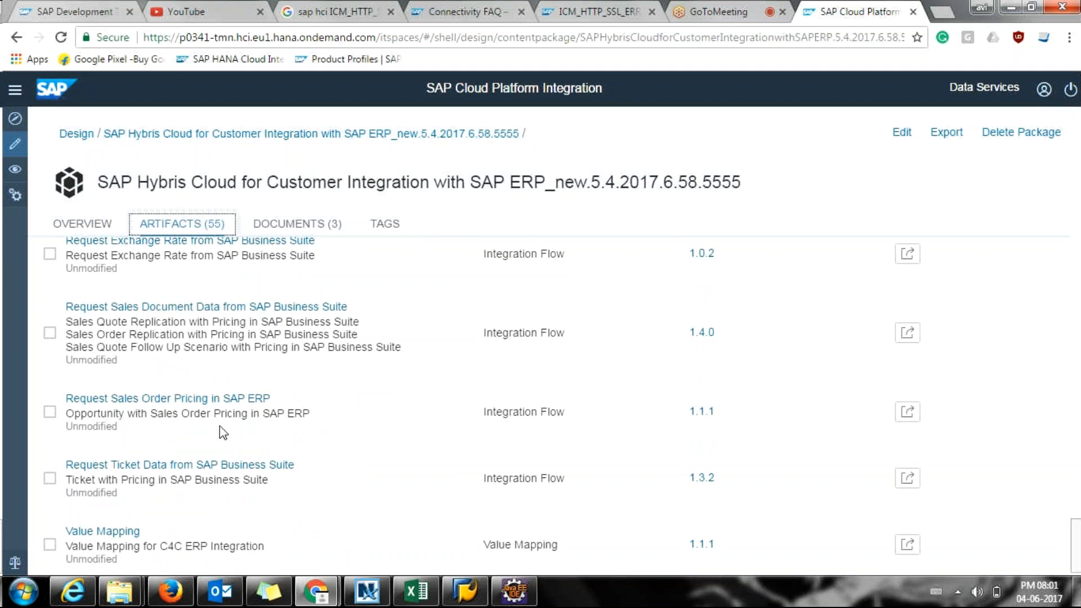
scroll(223, 432, "down", 1)
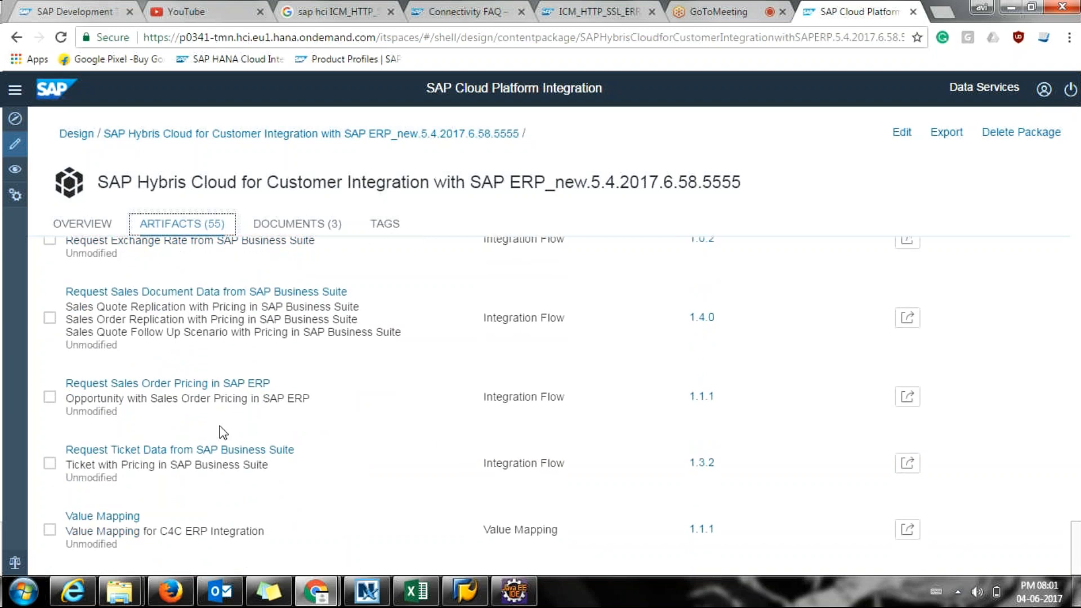
scroll(224, 432, "up", 3)
scroll(223, 432, "up", 1)
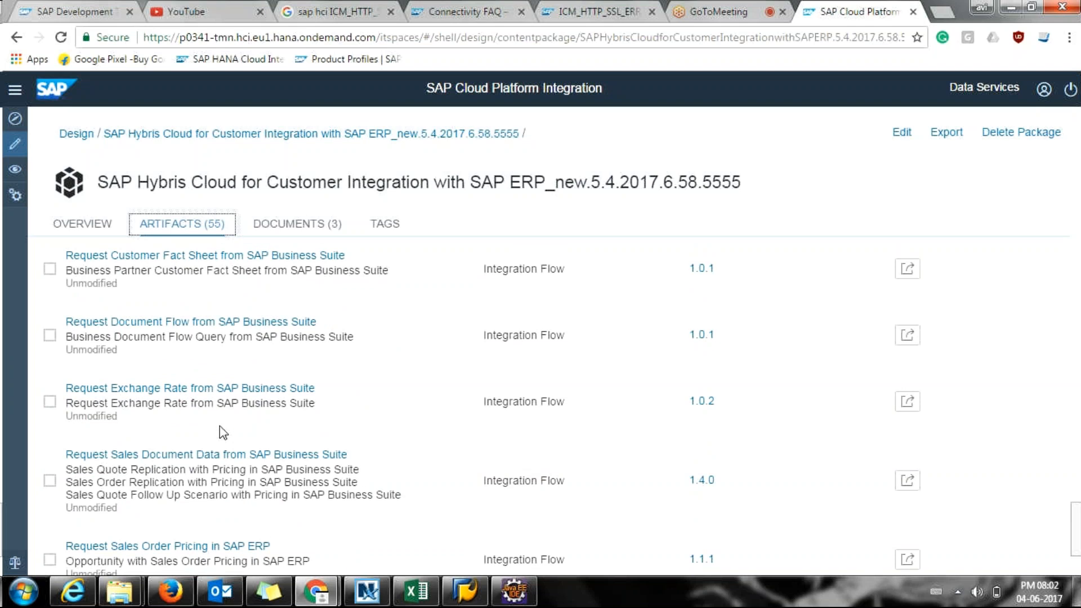
scroll(224, 433, "up", 1)
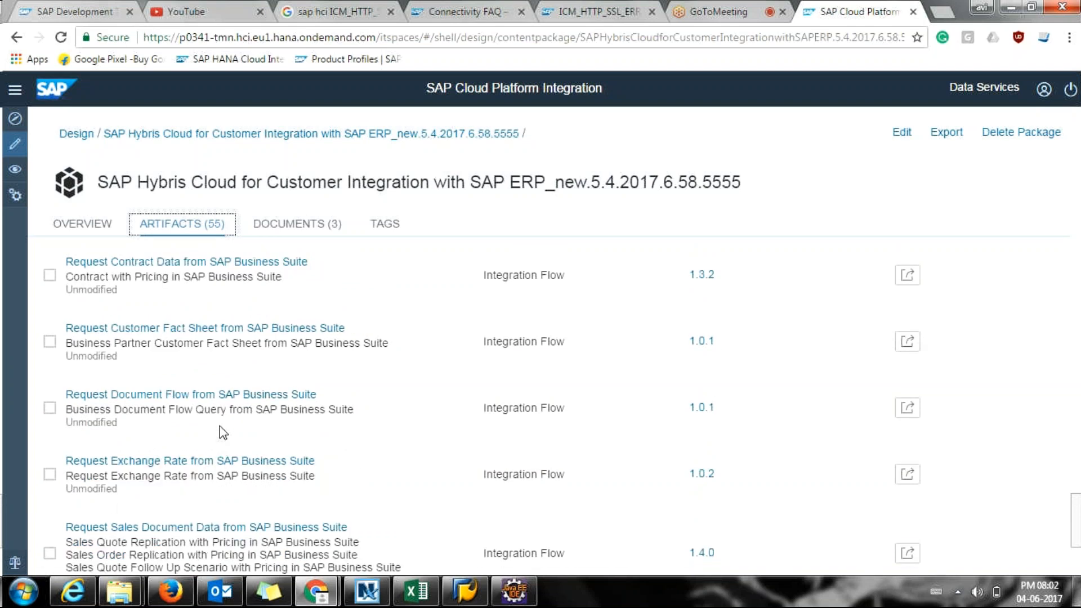
scroll(224, 432, "up", 1)
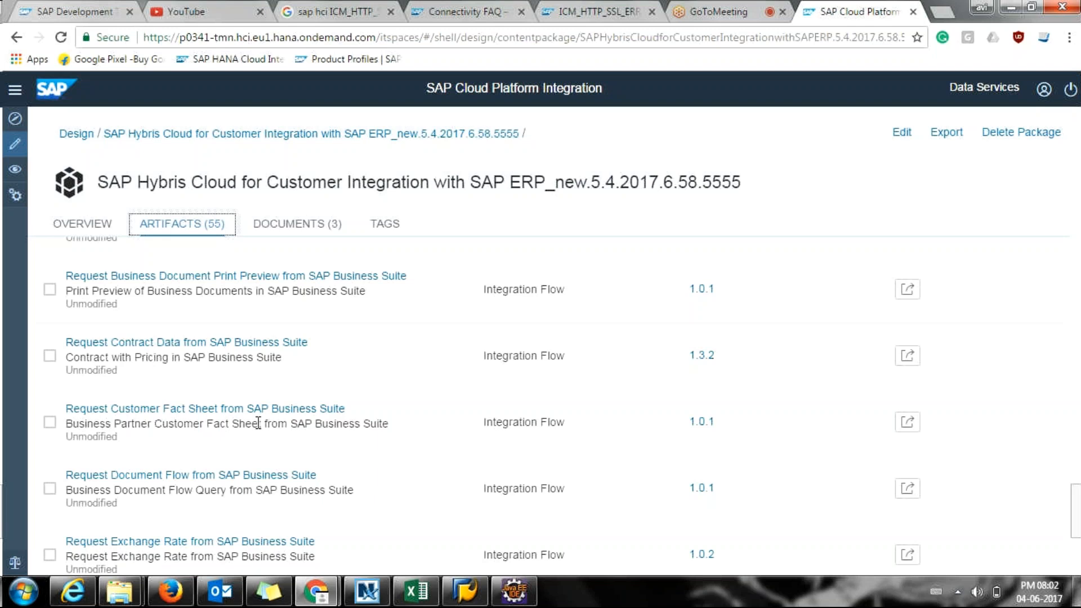
left_click(730, 7)
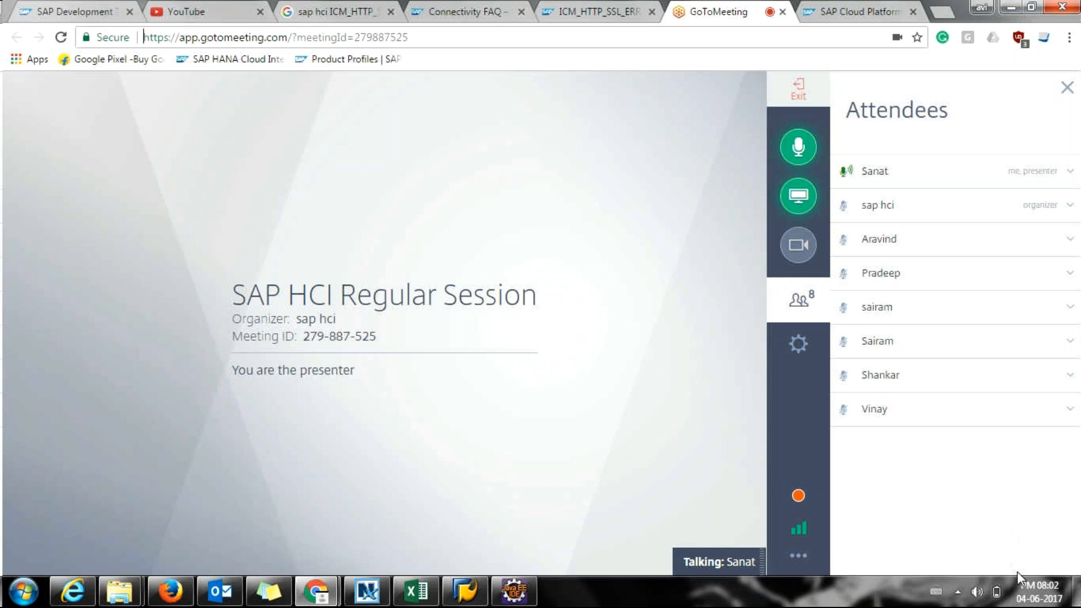
left_click(1035, 597)
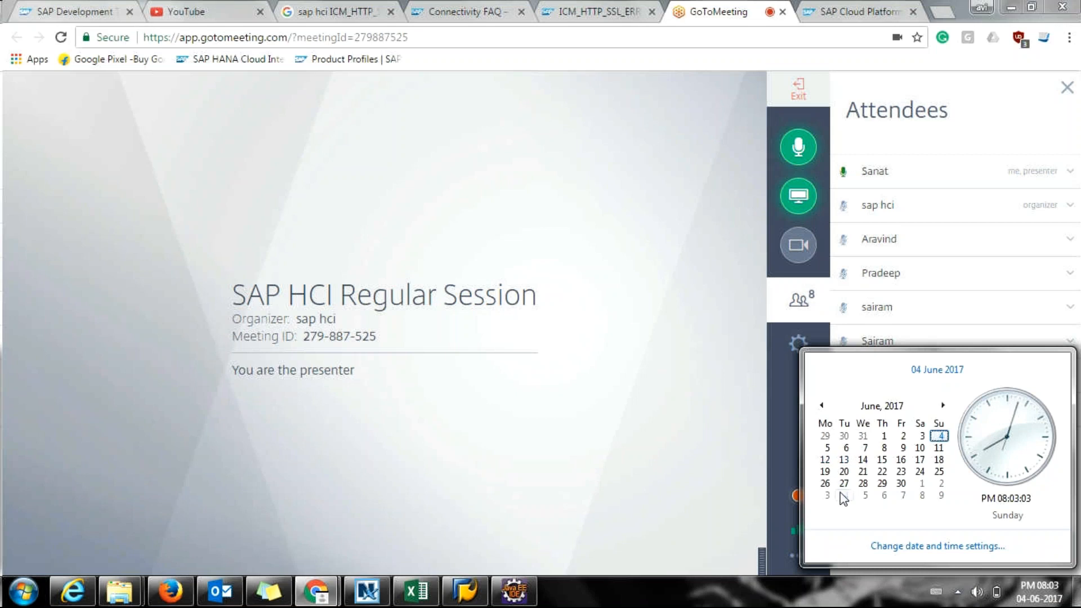
left_click(1043, 604)
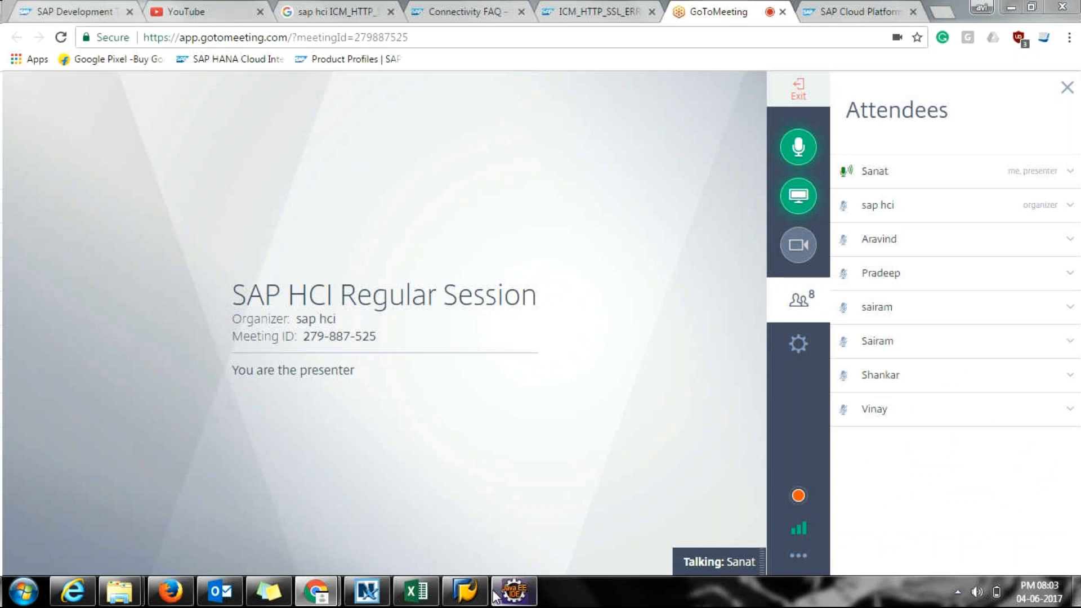
mouse_move(514, 593)
mouse_move(123, 599)
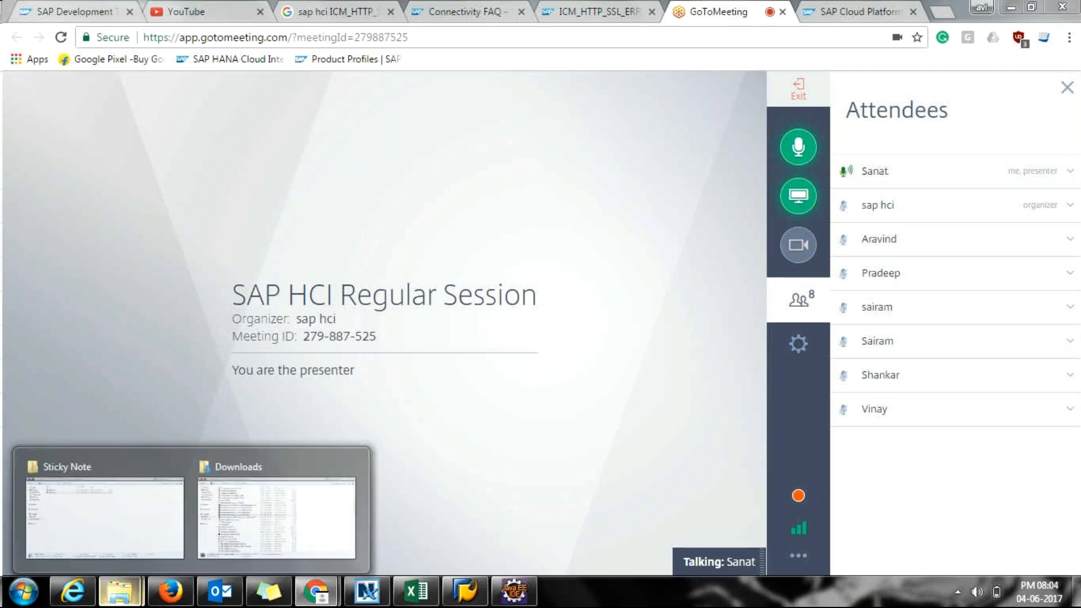
View the Session 10 folder of adapter documents, then return to Eclipse Integration Designer.
left_click(160, 555)
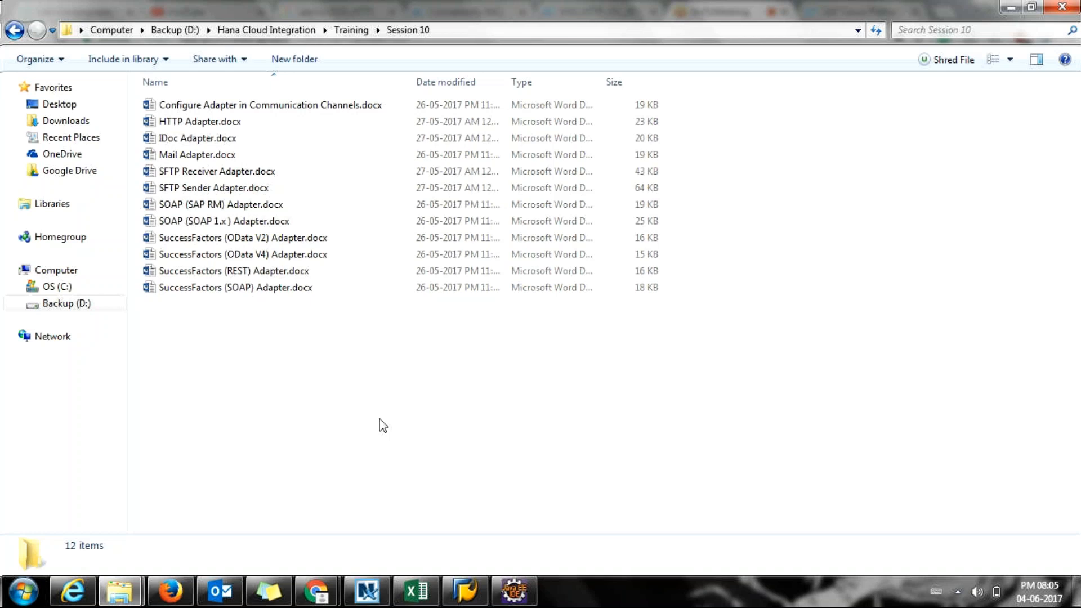
left_click(512, 592)
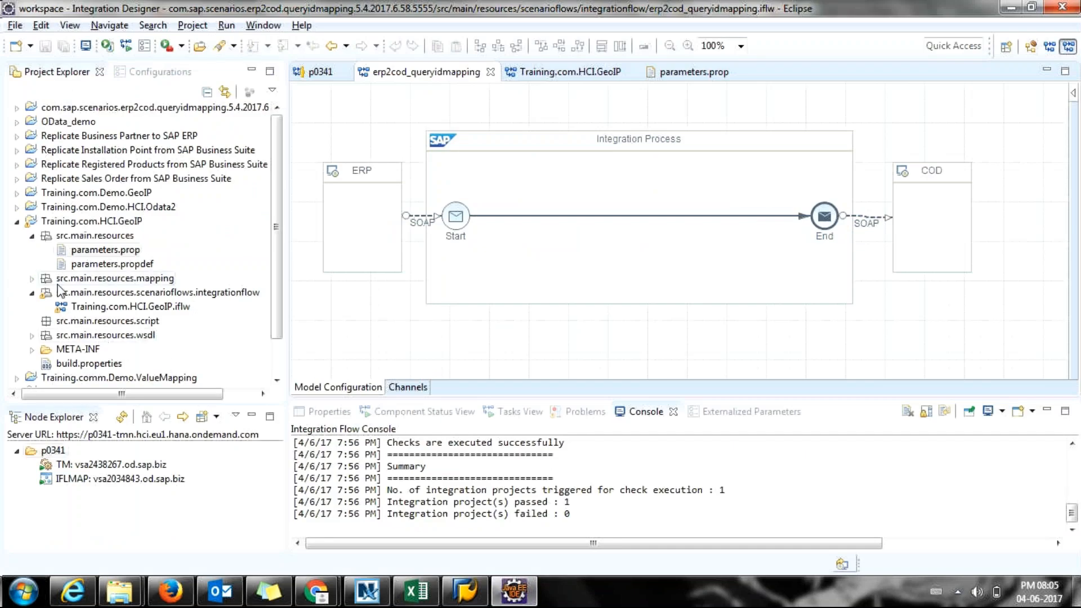
Collapse the GeoIP project and open Training.Demo.HCI.Odata.iflw from its integrationflow package.
left_click(31, 237)
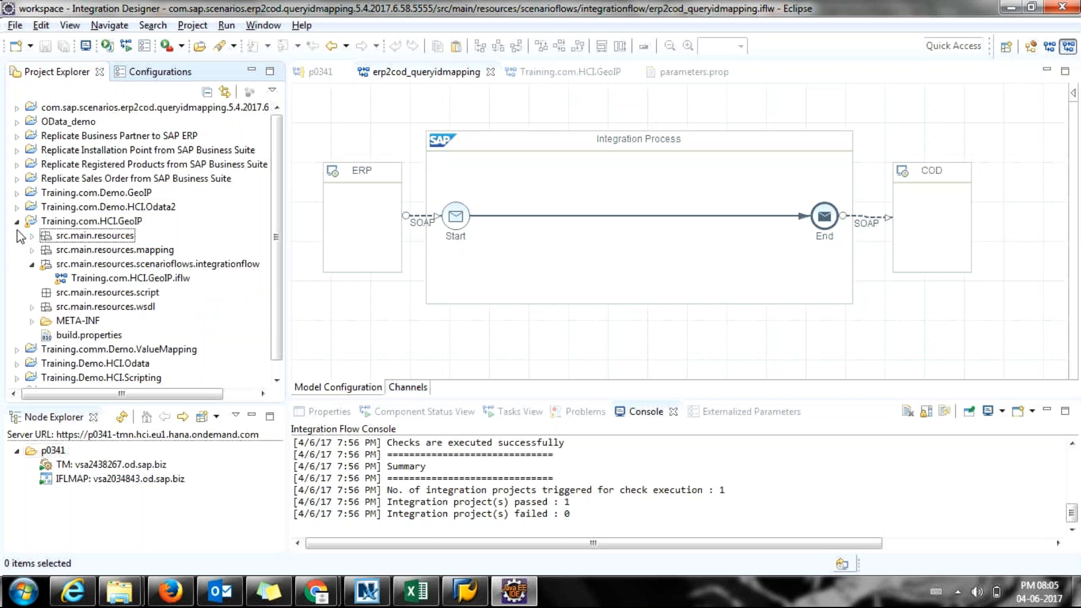
left_click(16, 223)
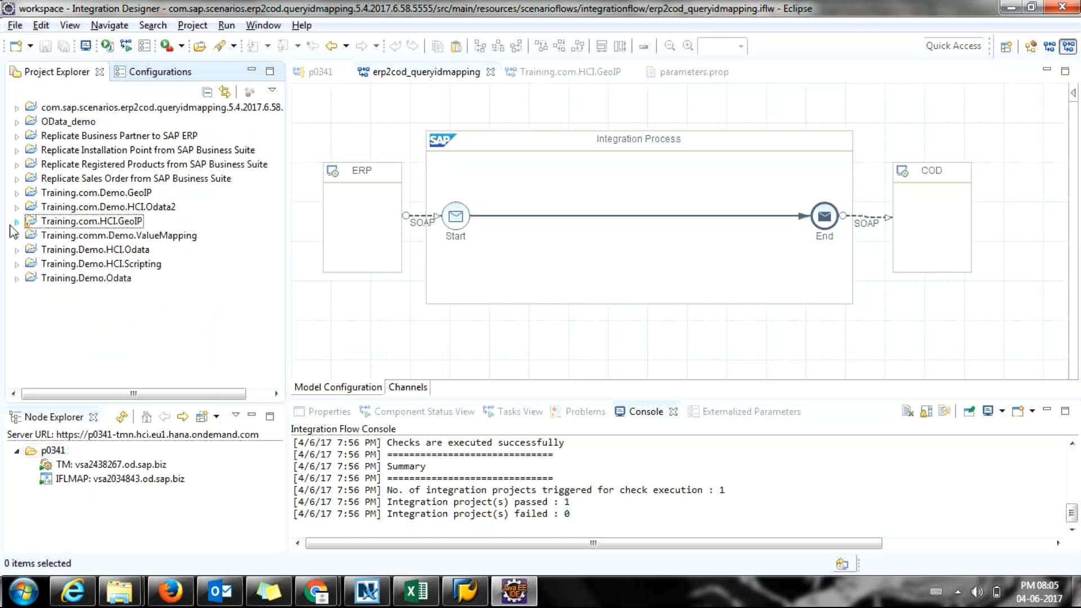
left_click(17, 250)
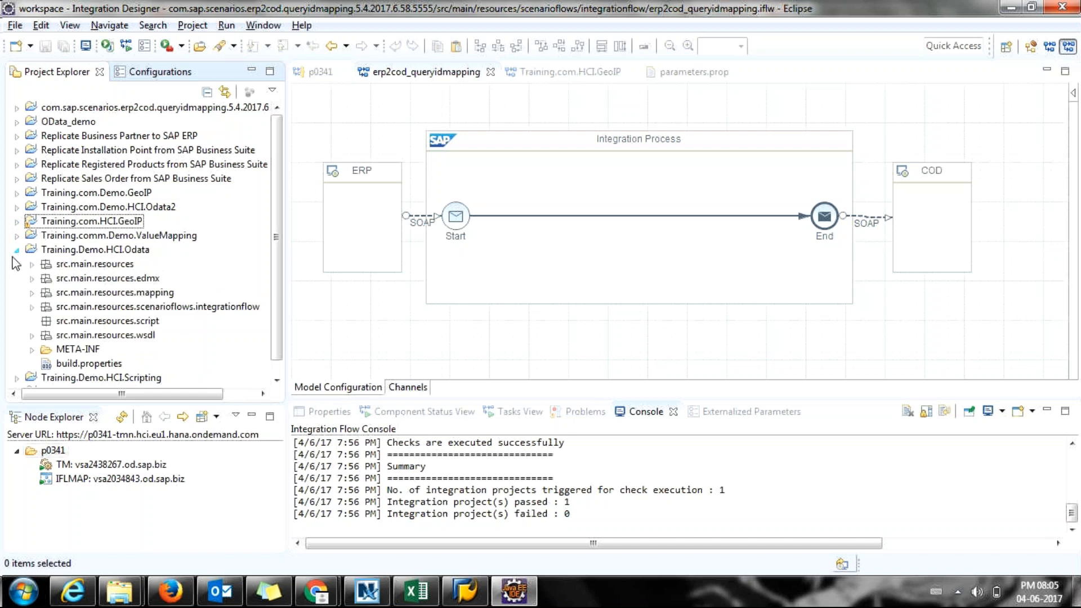
left_click(30, 308)
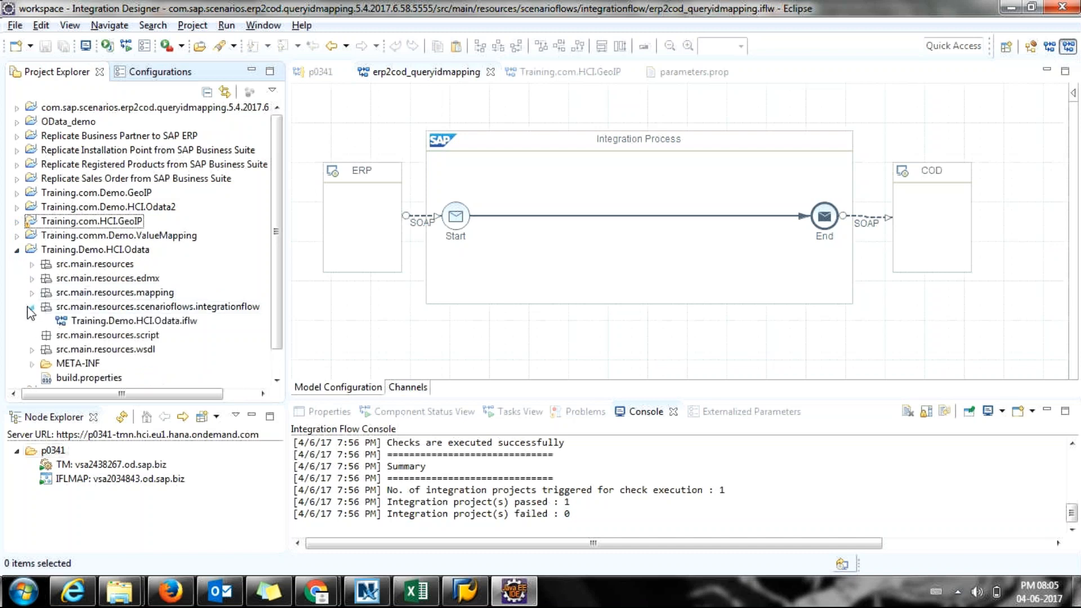
left_click(64, 319)
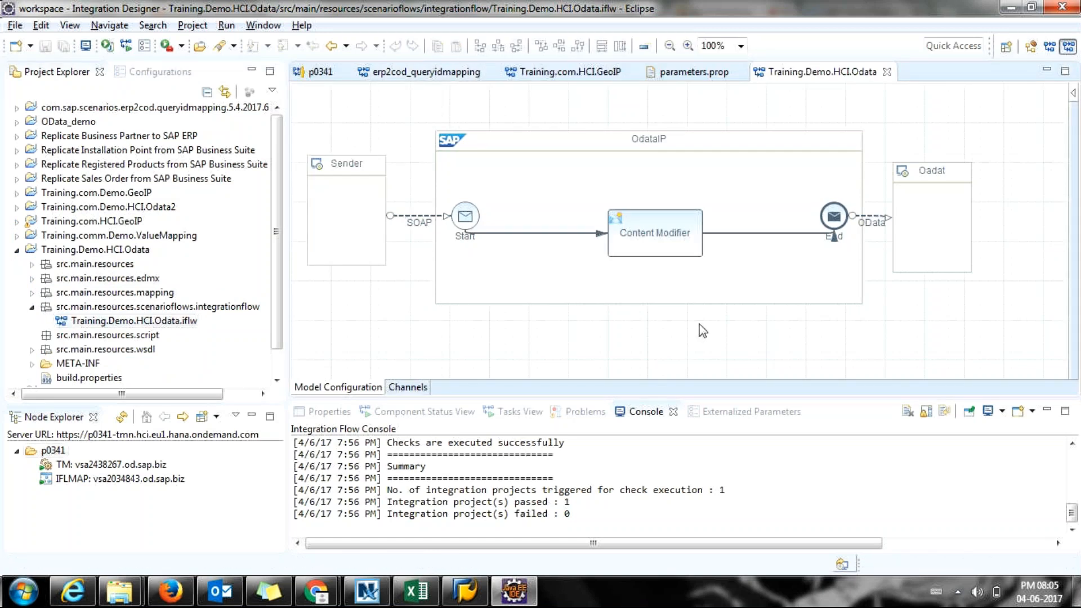
Open the Oadat OData receiver channel's Adapter Specific settings to launch the Model Operation wizard.
double_click(864, 218)
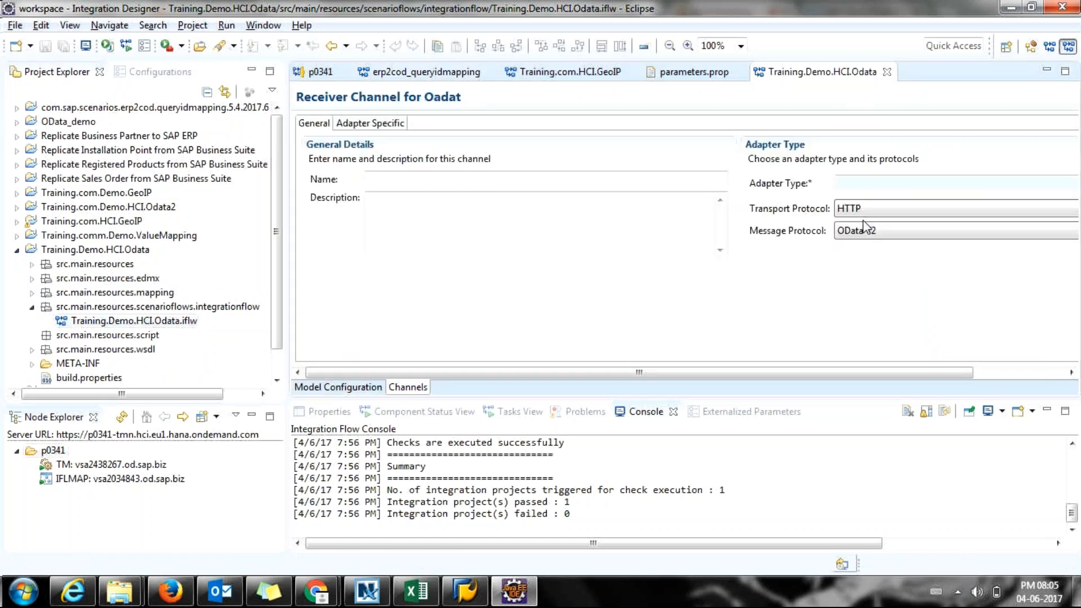
left_click(373, 124)
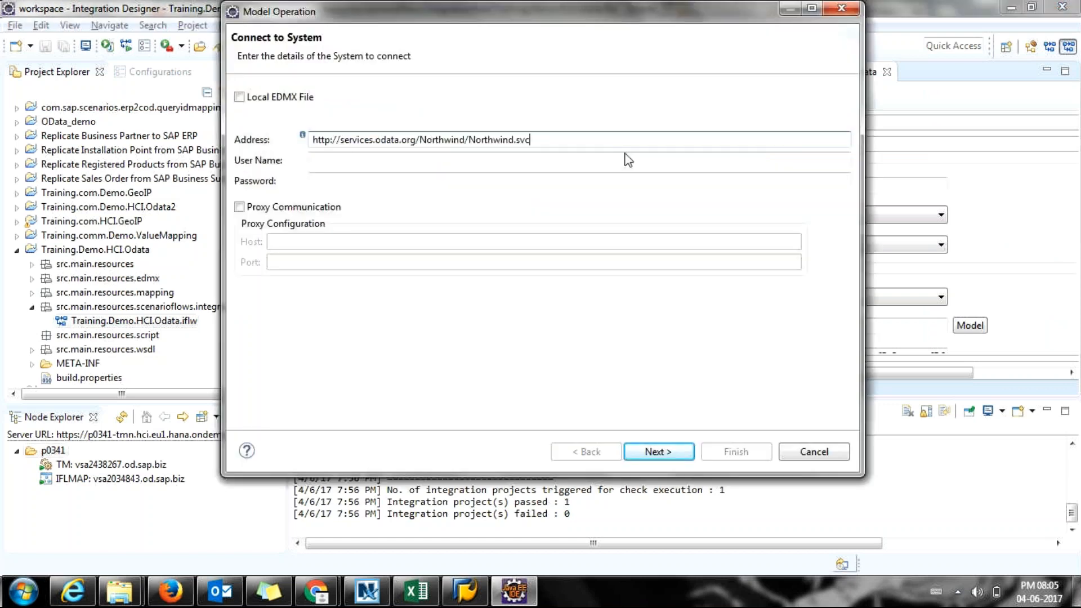
Connect to the corrected Northwind OData service and select the Order_Details entity.
left_click(659, 452)
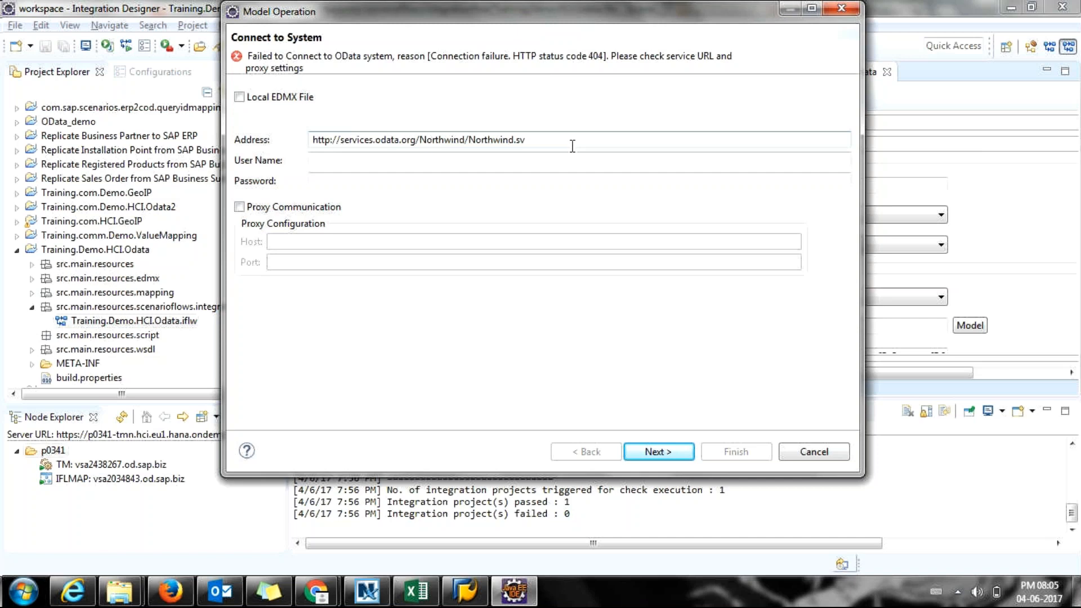
type("c")
left_click(659, 453)
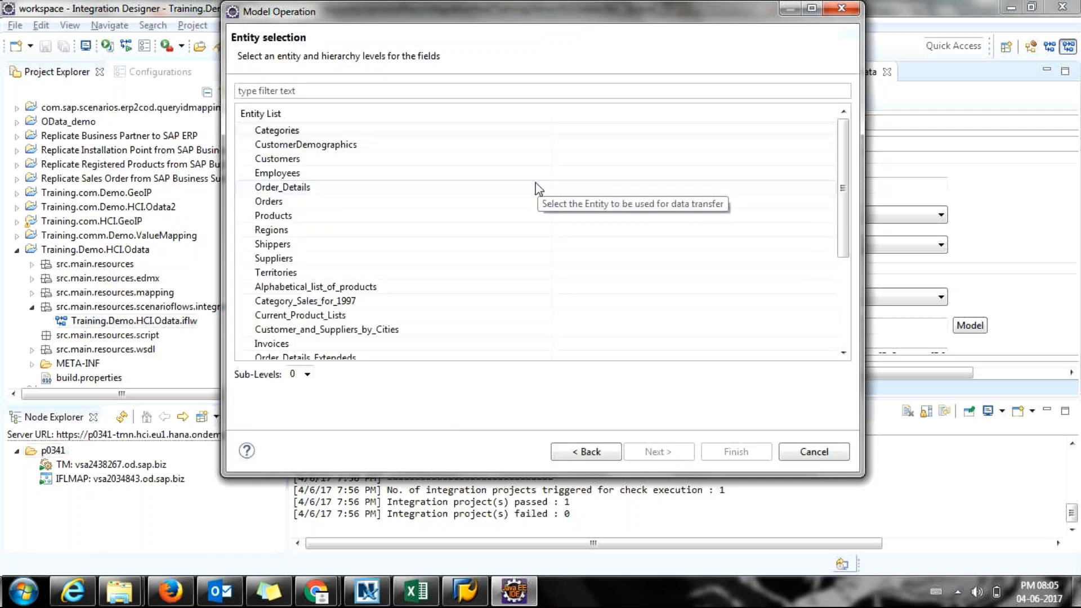
left_click(534, 187)
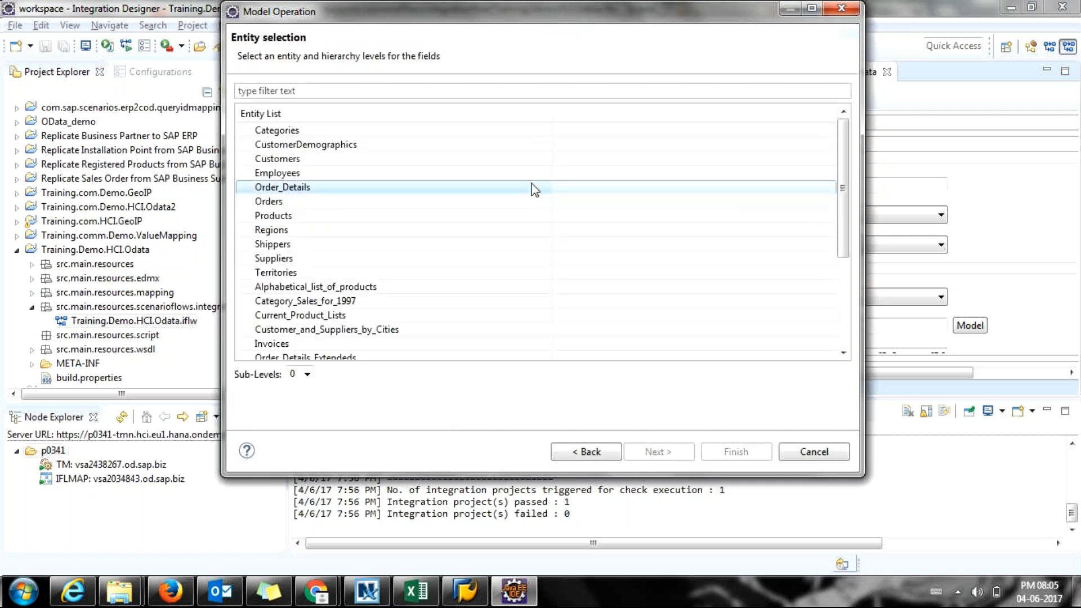
scroll(534, 190, "down", 1)
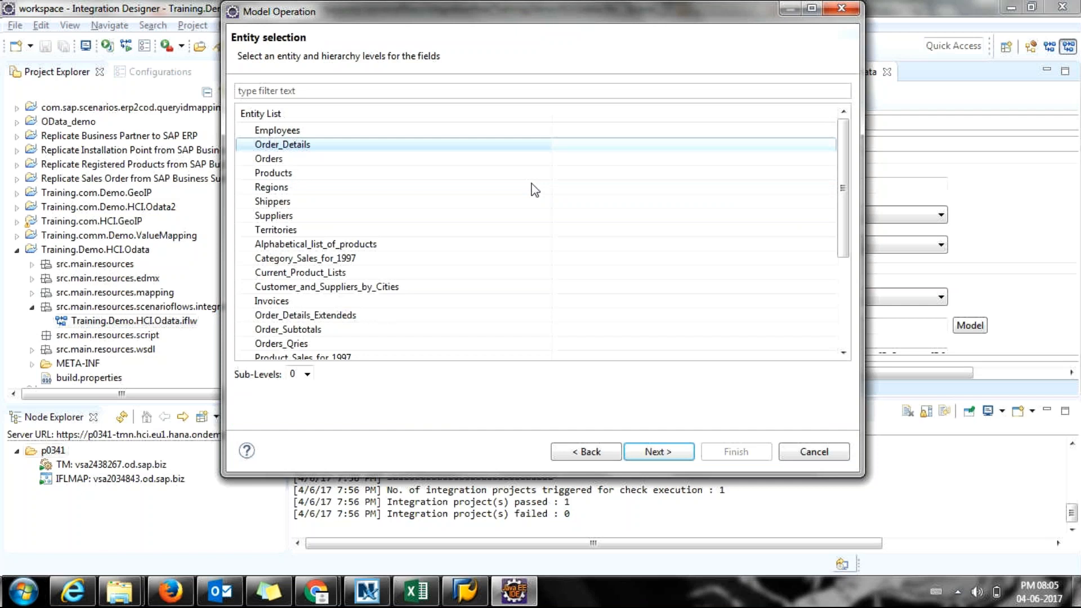
scroll(533, 190, "down", 3)
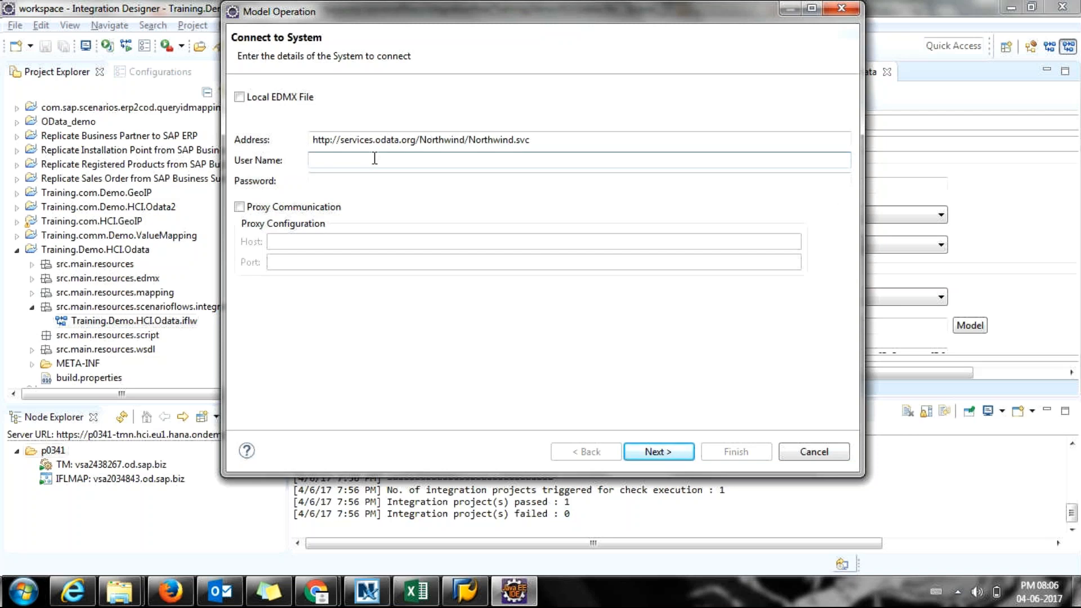
Fix the service address to end in Northwind.svc and reconnect.
left_click(575, 134)
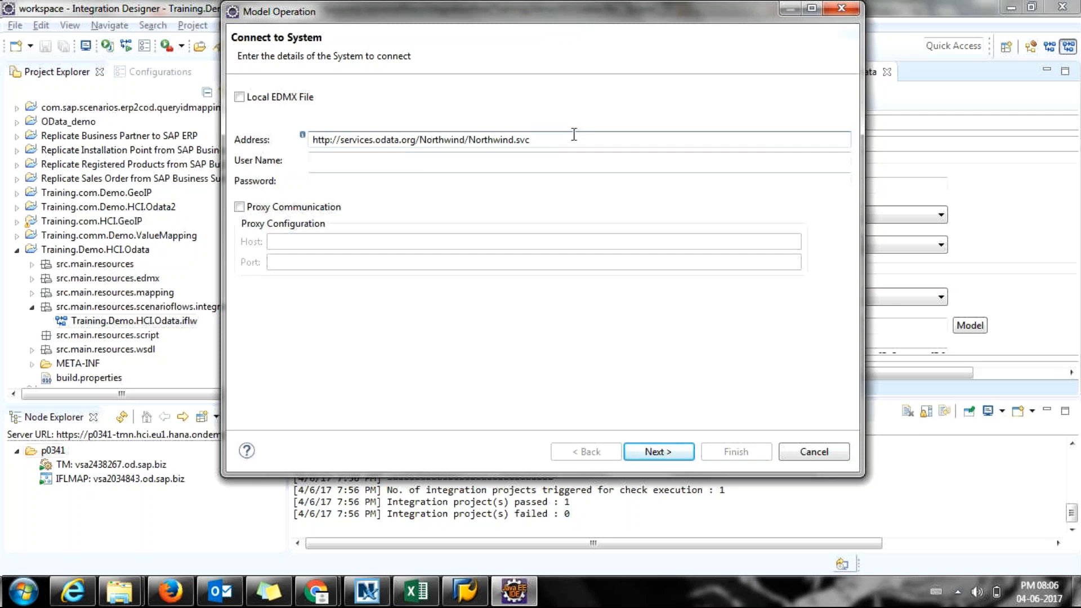
key("BackSpace")
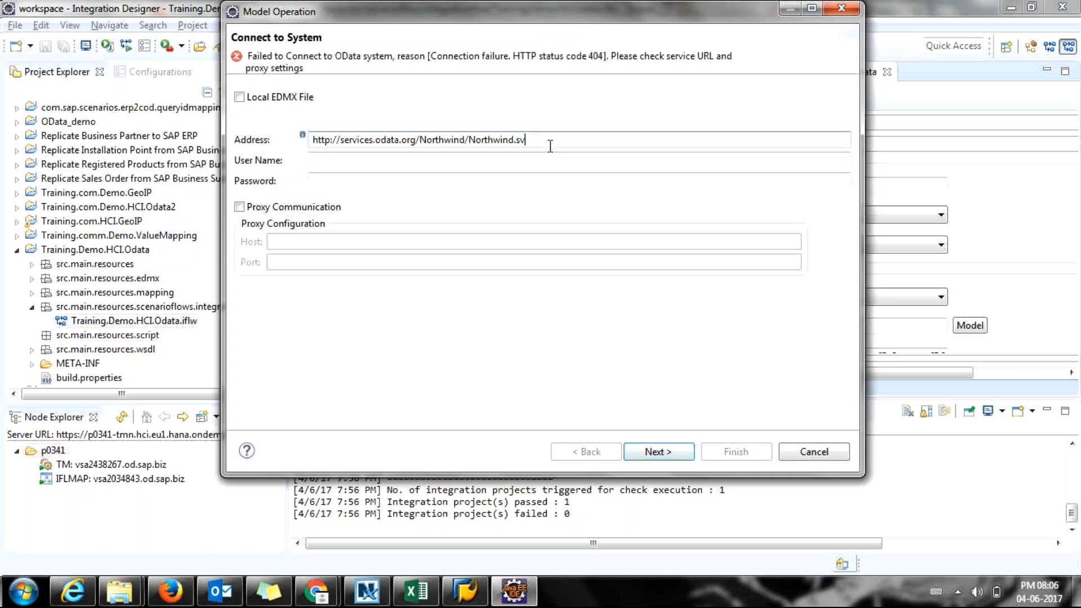
type("c")
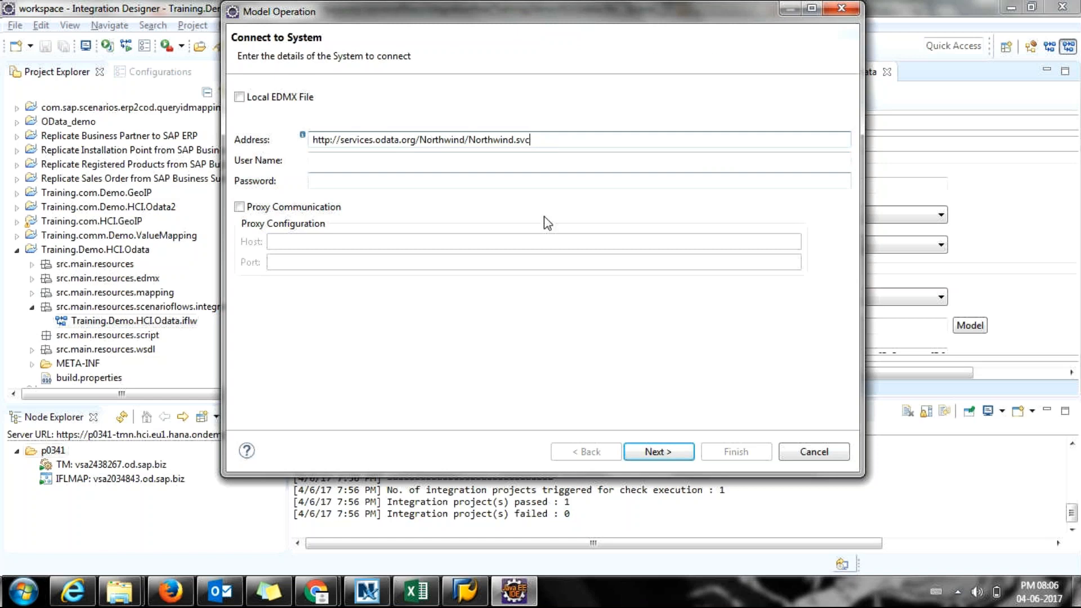
left_click(653, 450)
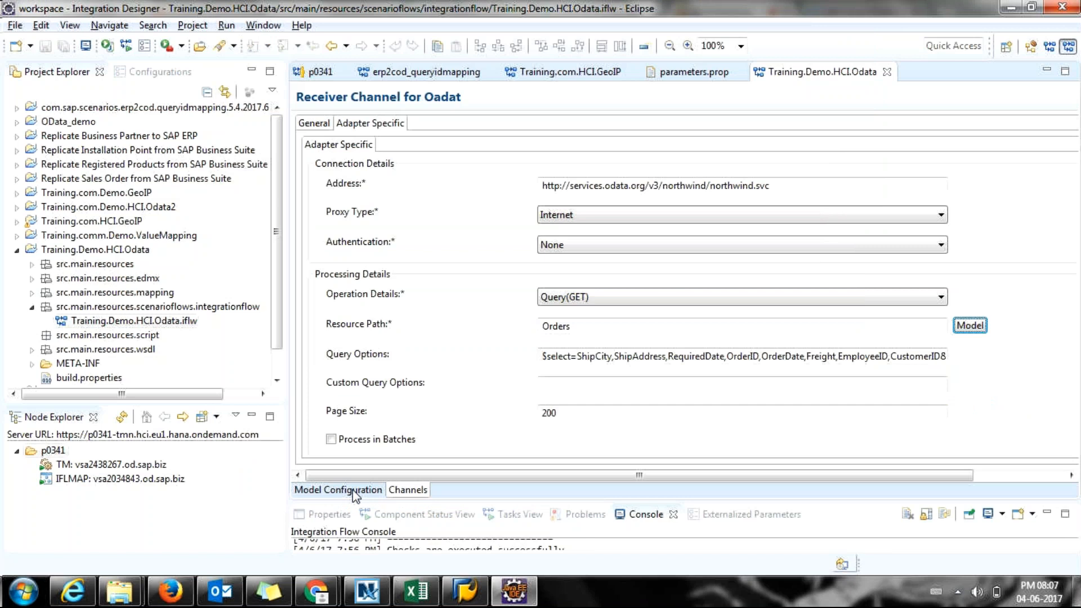
Adjust the Project Explorer sash, finally widening the left panels.
left_click_drag(287, 194, 138, 194)
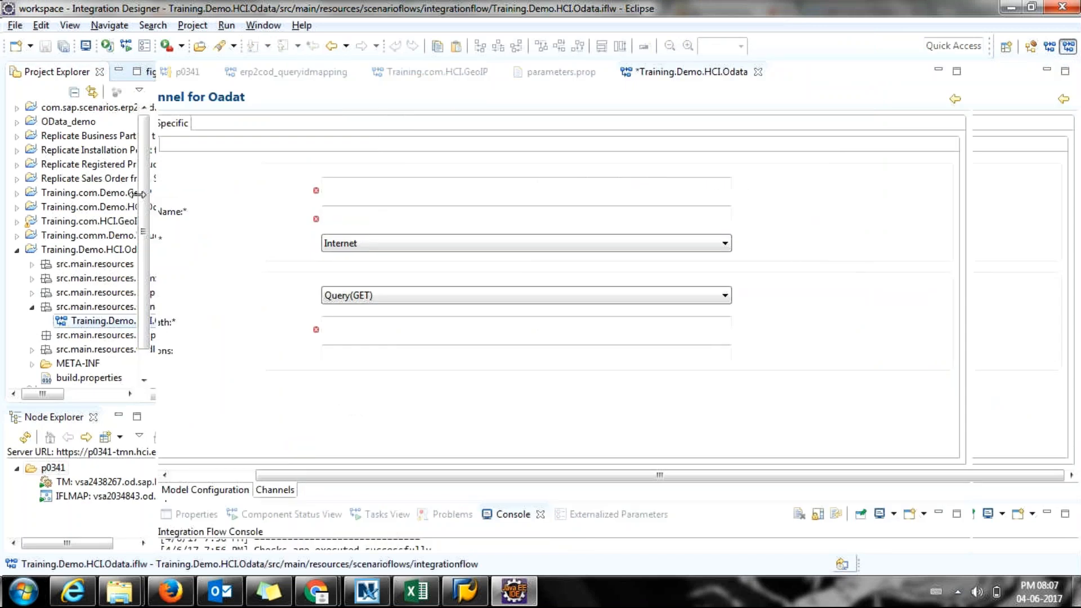
left_click_drag(138, 195, 93, 189)
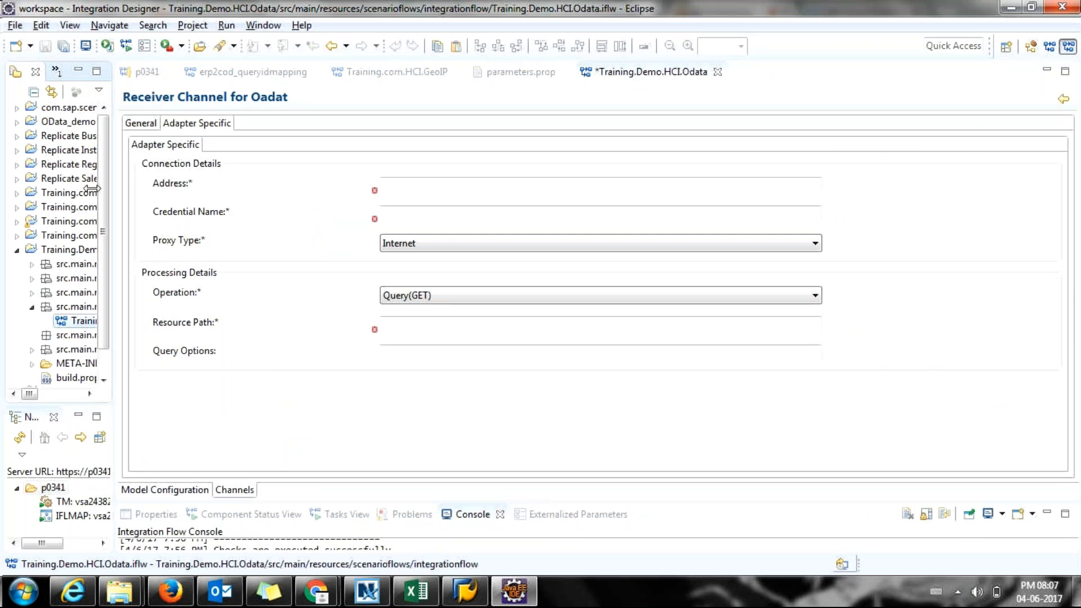
left_click_drag(93, 190, 144, 202)
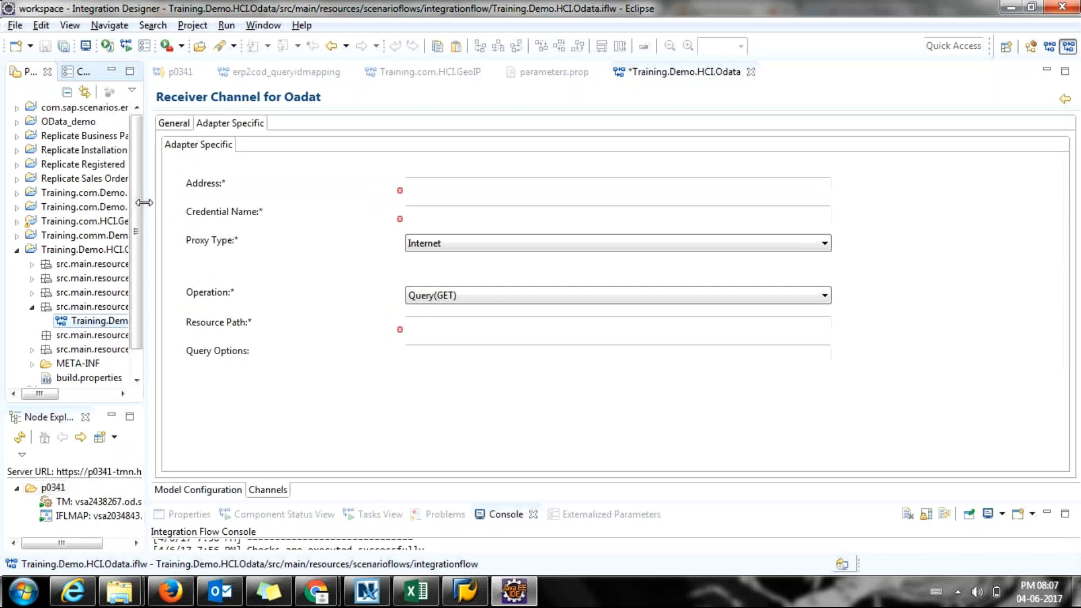
left_click_drag(144, 202, 145, 203)
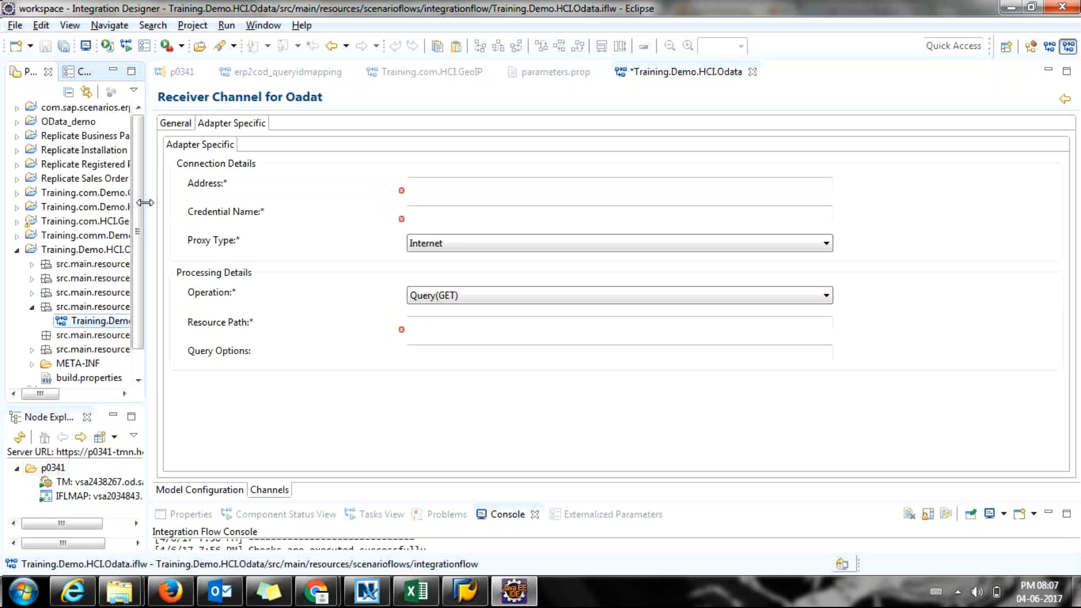
left_click_drag(145, 203, 152, 203)
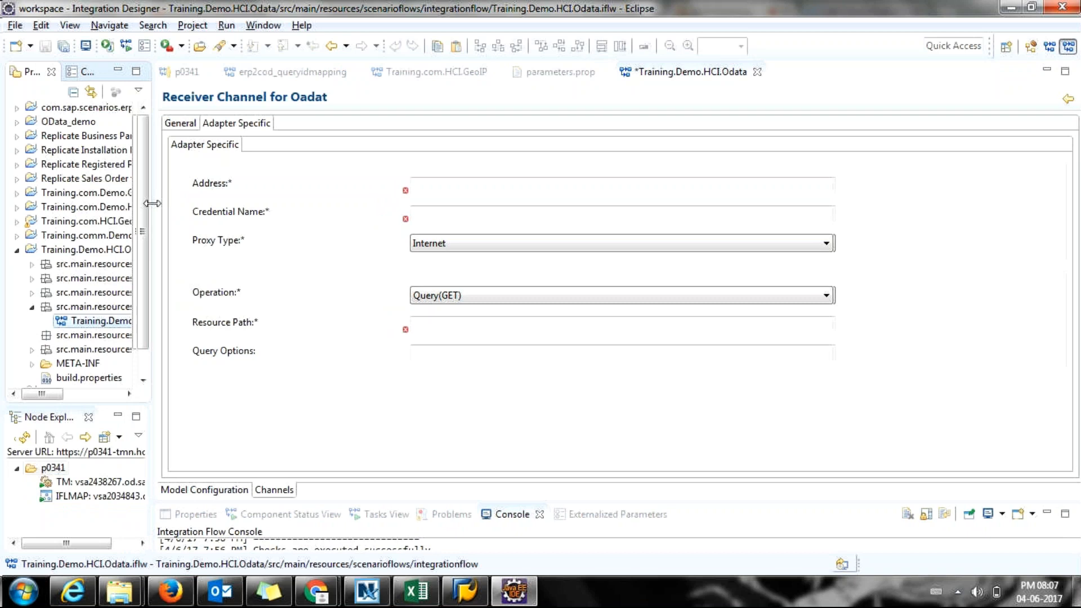
left_click_drag(152, 204, 156, 204)
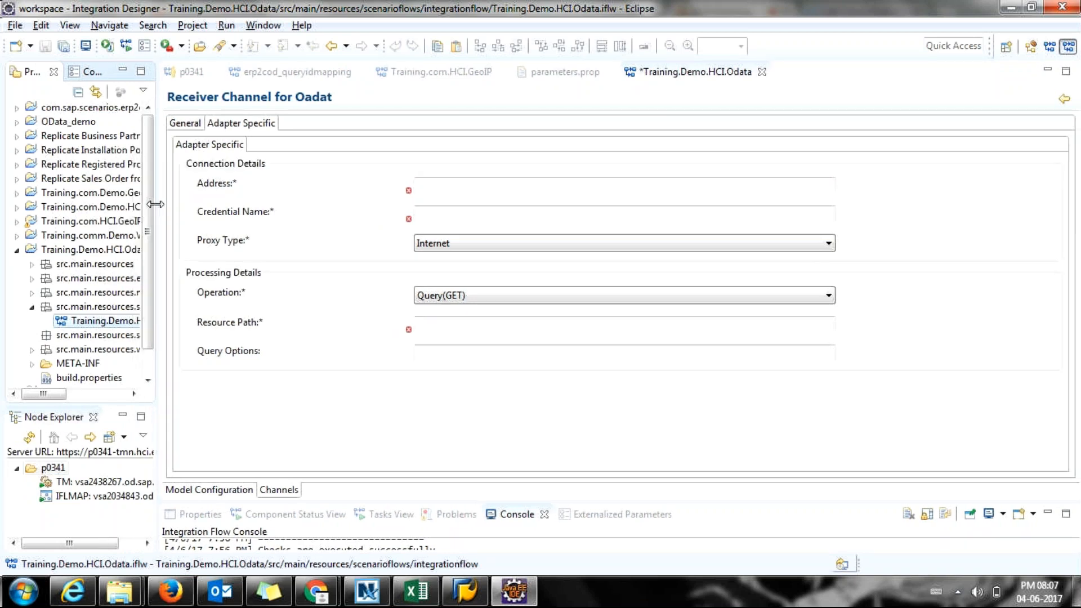
left_click_drag(156, 205, 160, 205)
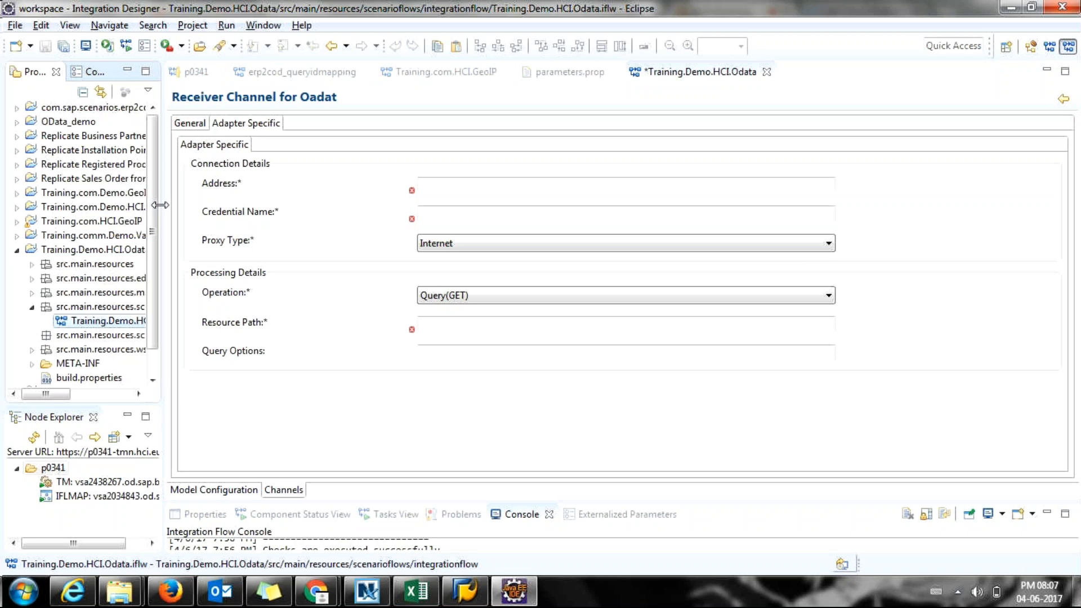
left_click_drag(161, 205, 179, 209)
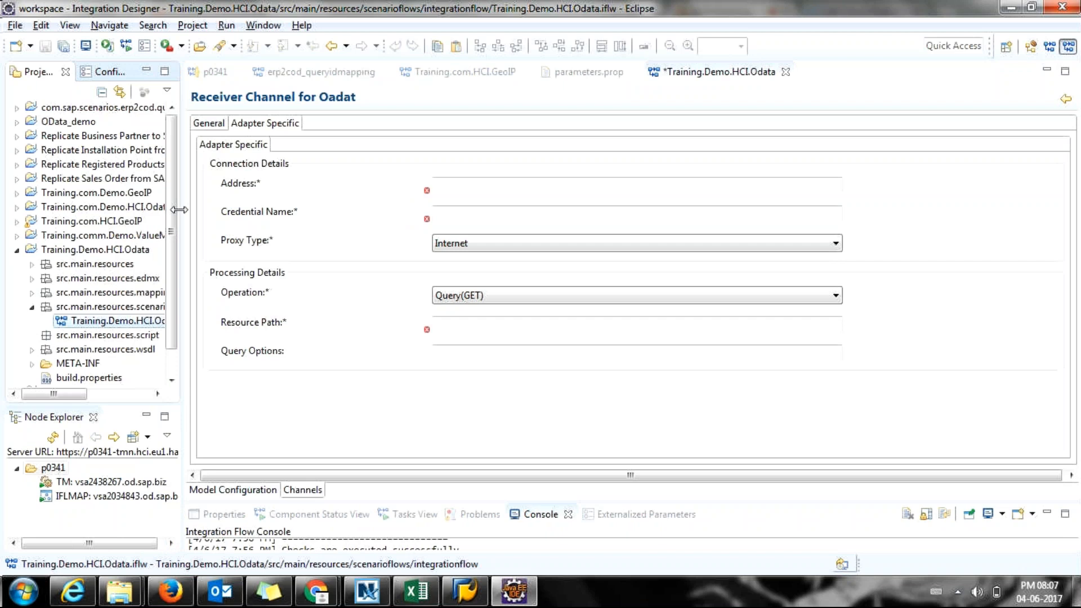
Review the operation list keeping Query(GET), inspect Address and Credential Name, and enlarge the console.
left_click(523, 297)
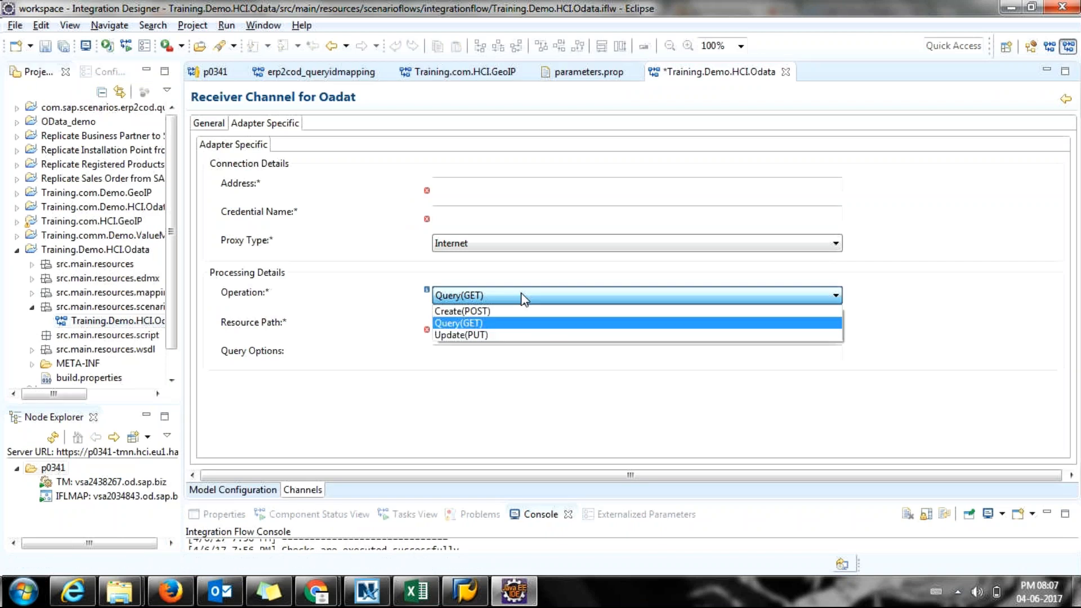
left_click(458, 191)
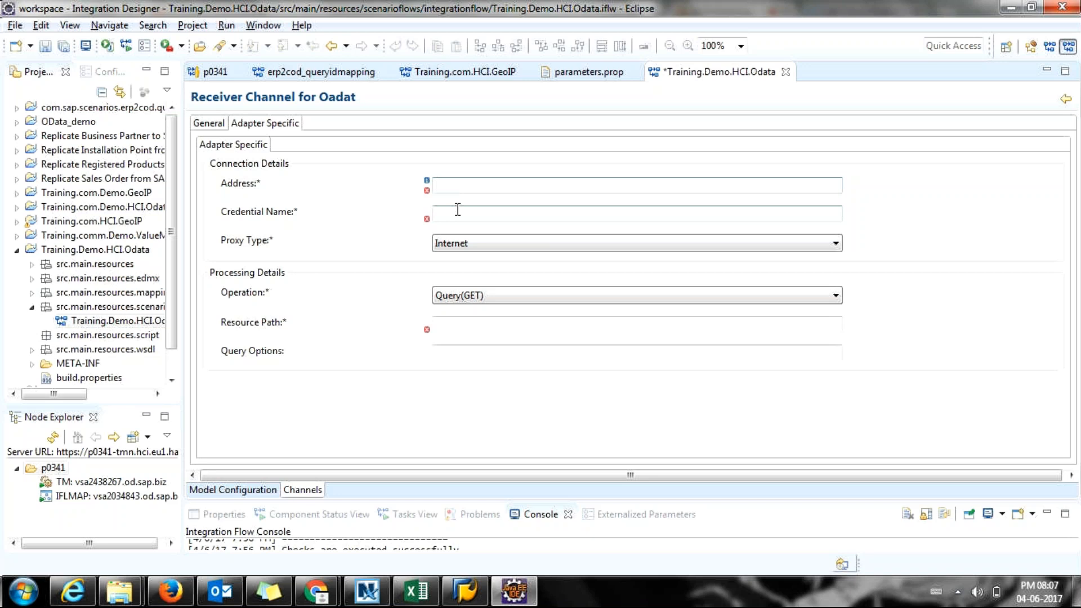
left_click(456, 212)
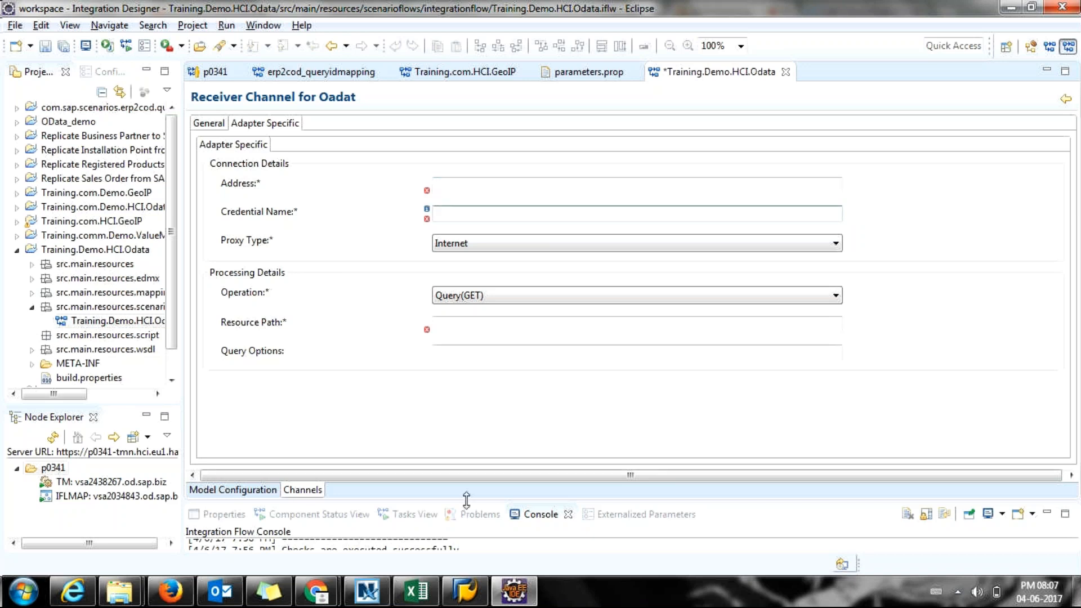
left_click_drag(466, 499, 466, 439)
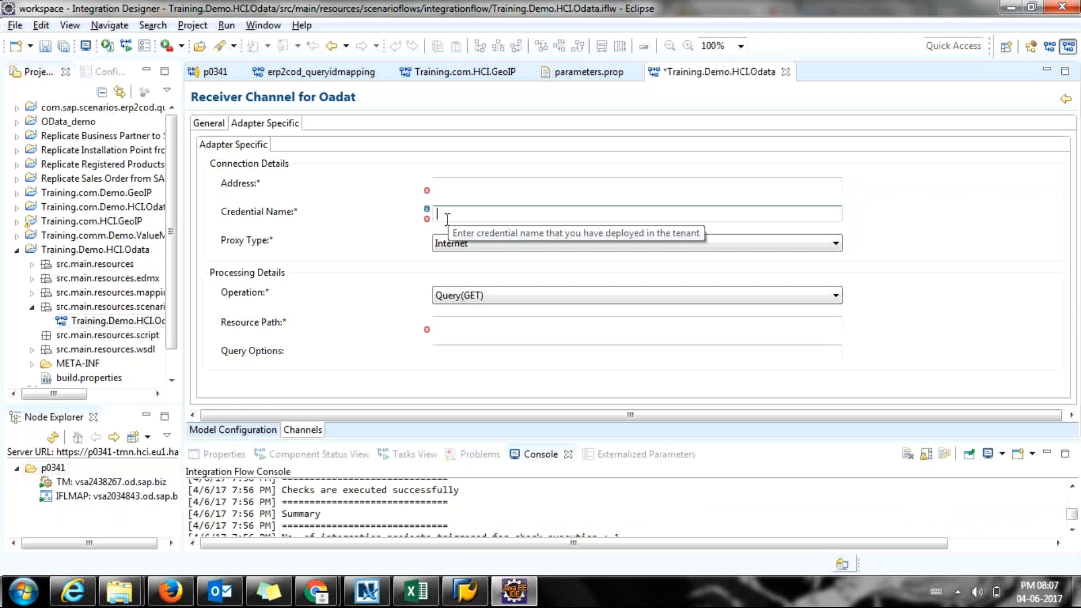
left_click(209, 123)
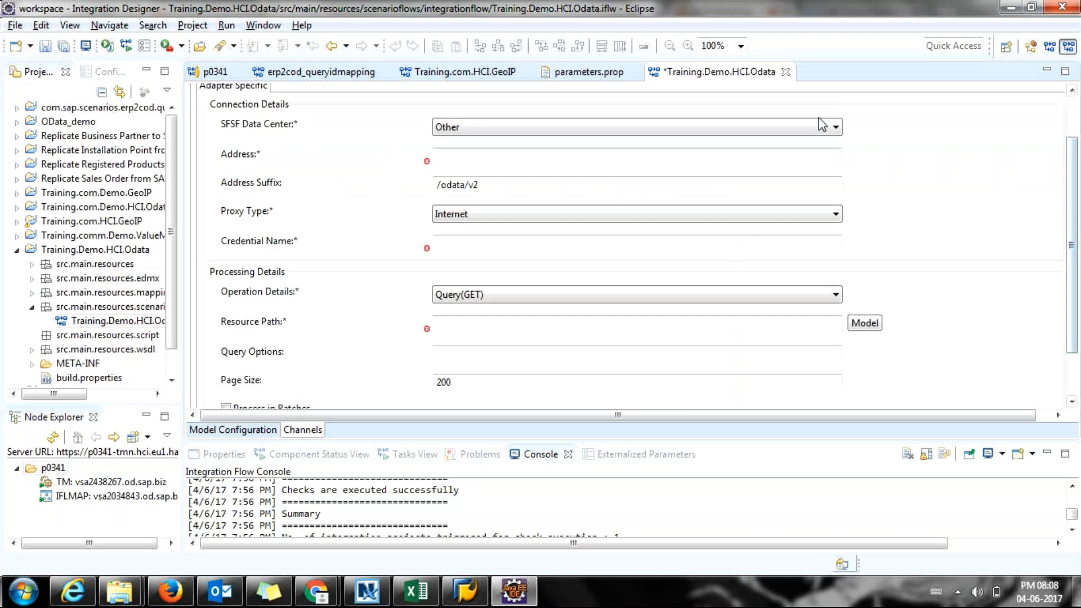
Check the SFSF Data Center options, keeping Other selected.
left_click(821, 127)
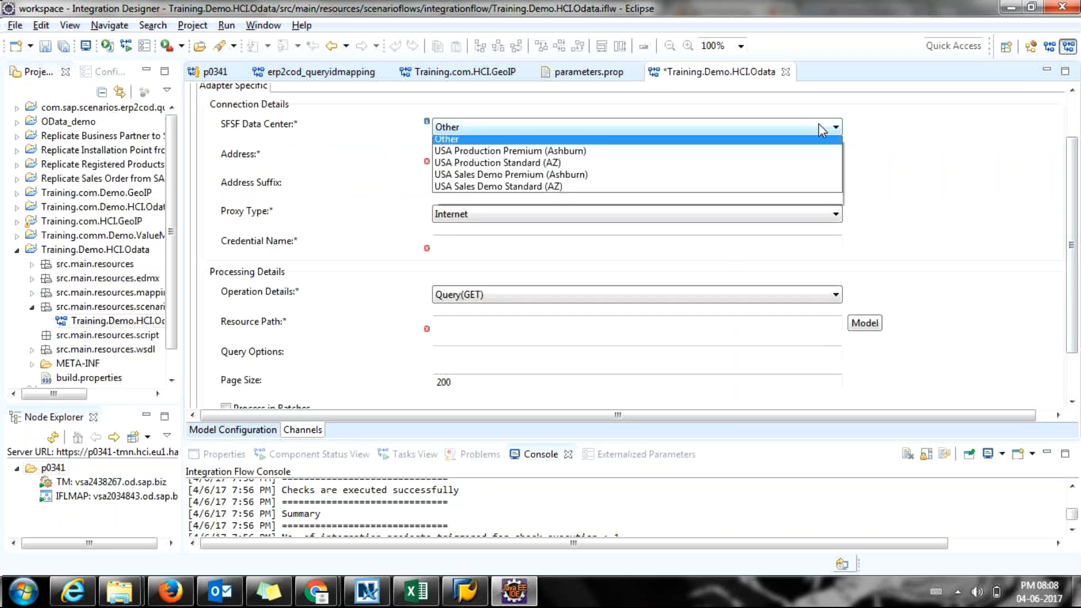
left_click(819, 124)
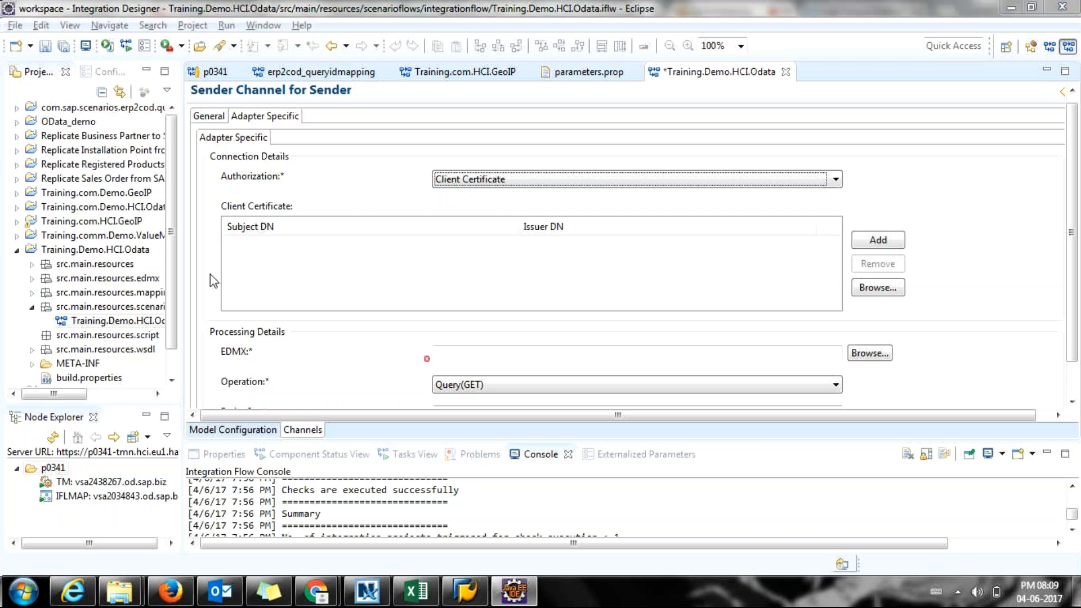
Glance at the GoToMeeting browser window and return to the Integration Designer.
key("alt+Tab")
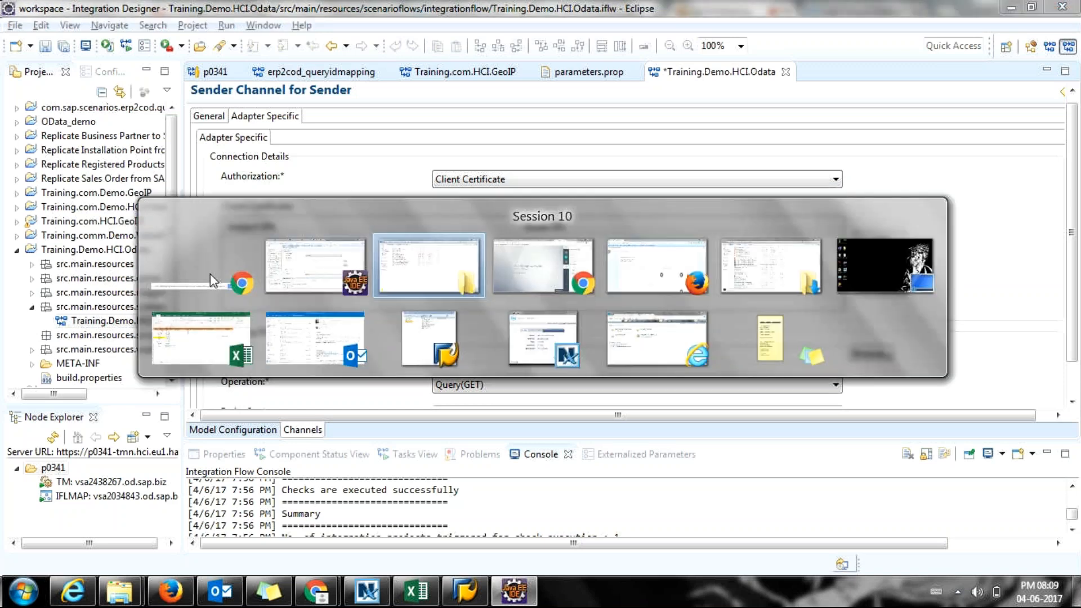
left_click(210, 274)
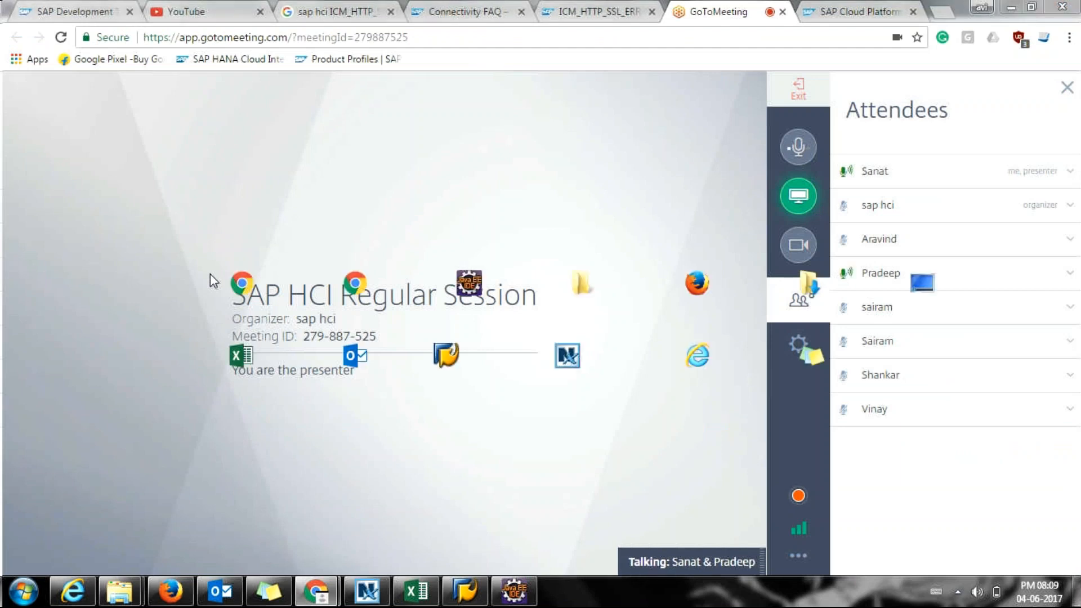
key("alt+Tab")
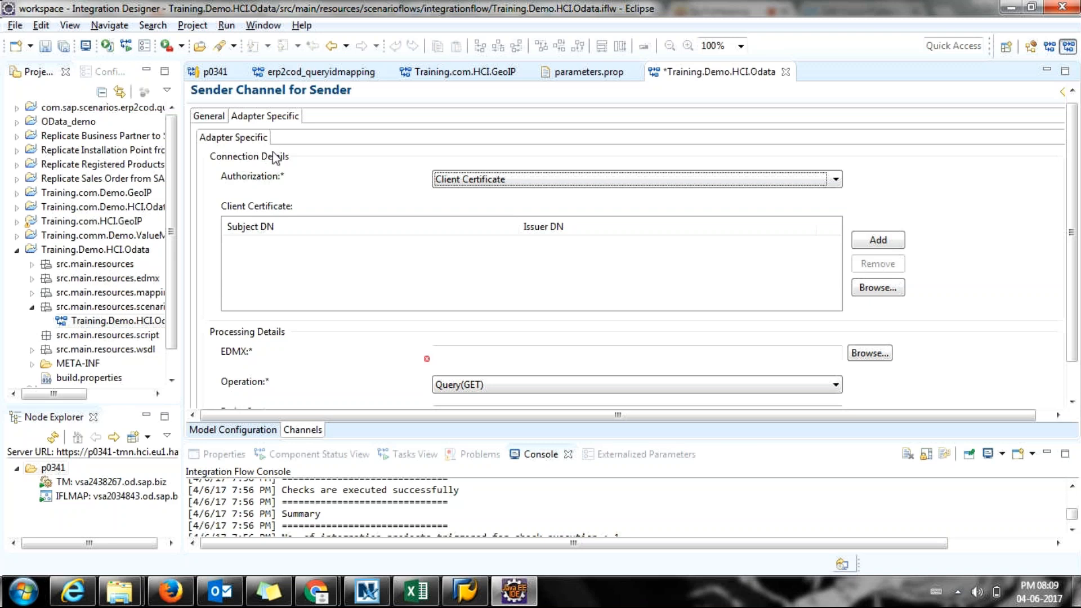
Open the parameters.prop file and select all its contents.
scroll(447, 315, "down", 1)
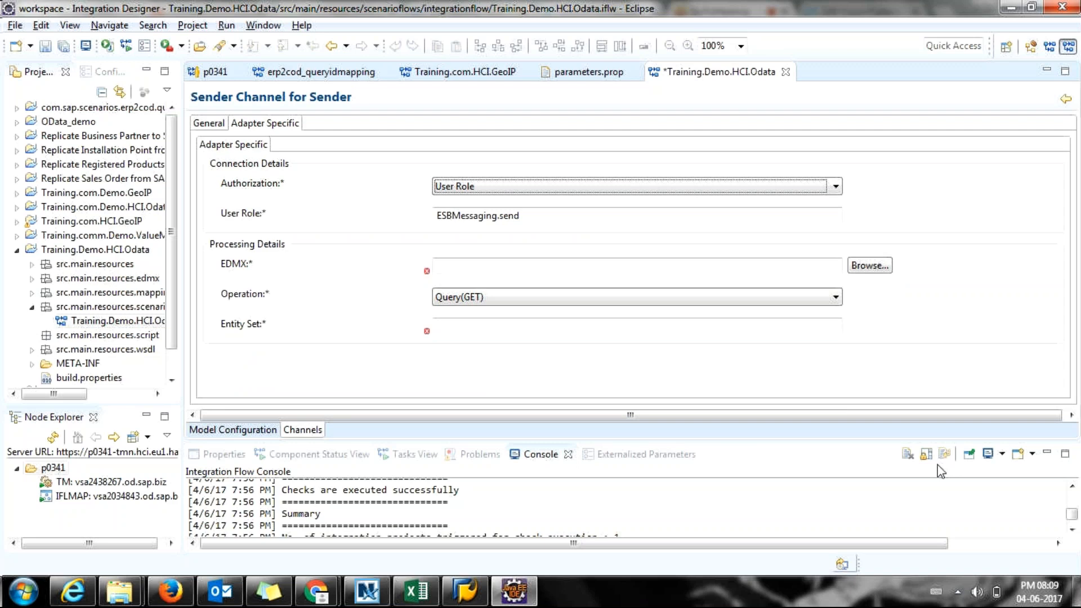
scroll(941, 472, "up", 1)
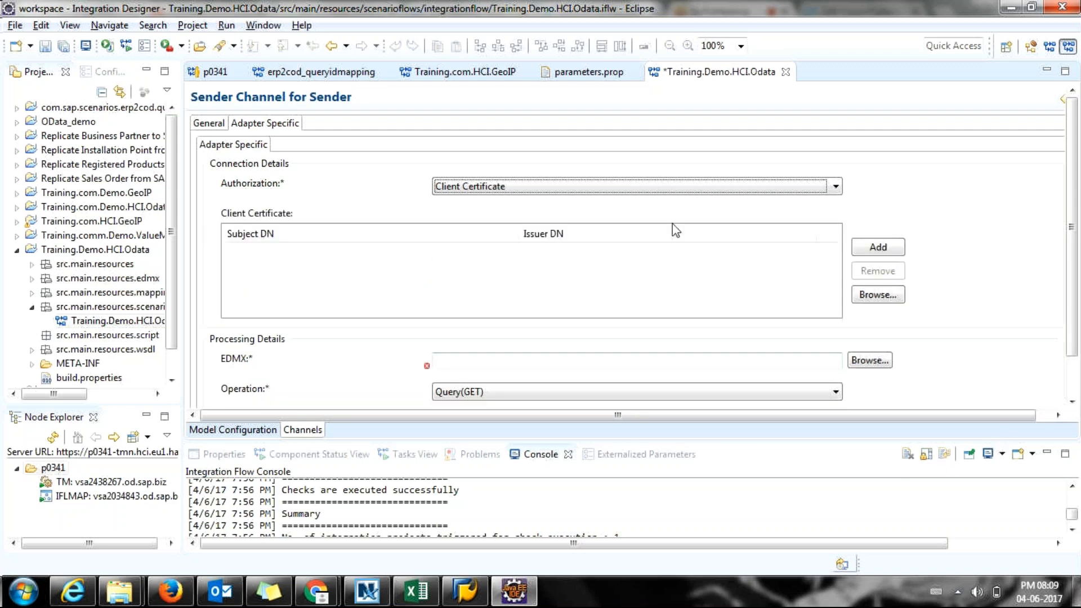
left_click(580, 80)
key("ctrl+a")
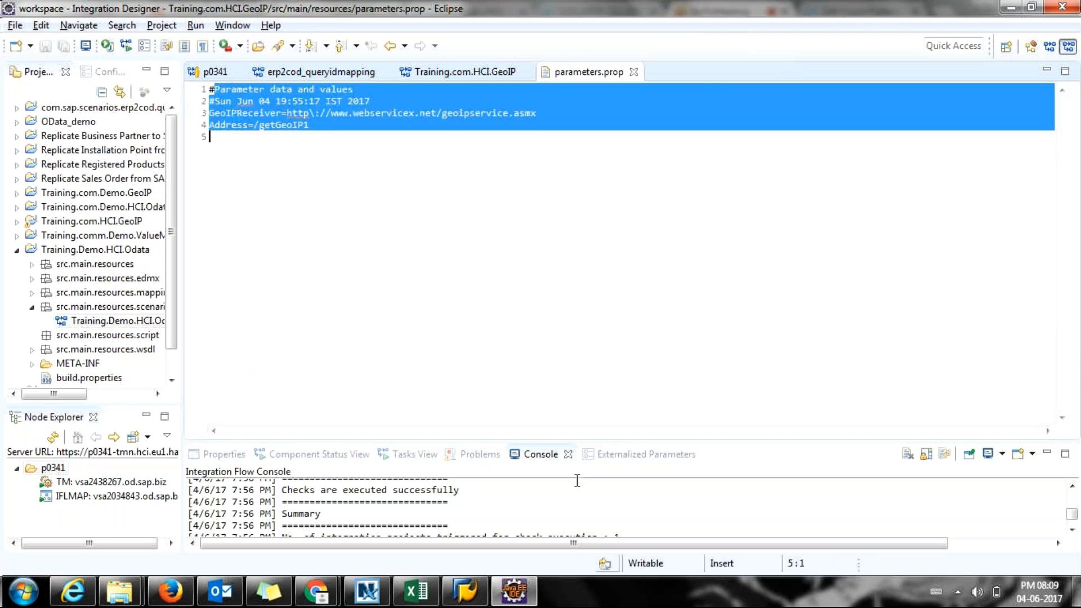
Enlarge the console, show the Training.com.HCI.GeoIP editor, then return to GoToMeeting in Chrome.
left_click_drag(572, 445, 572, 432)
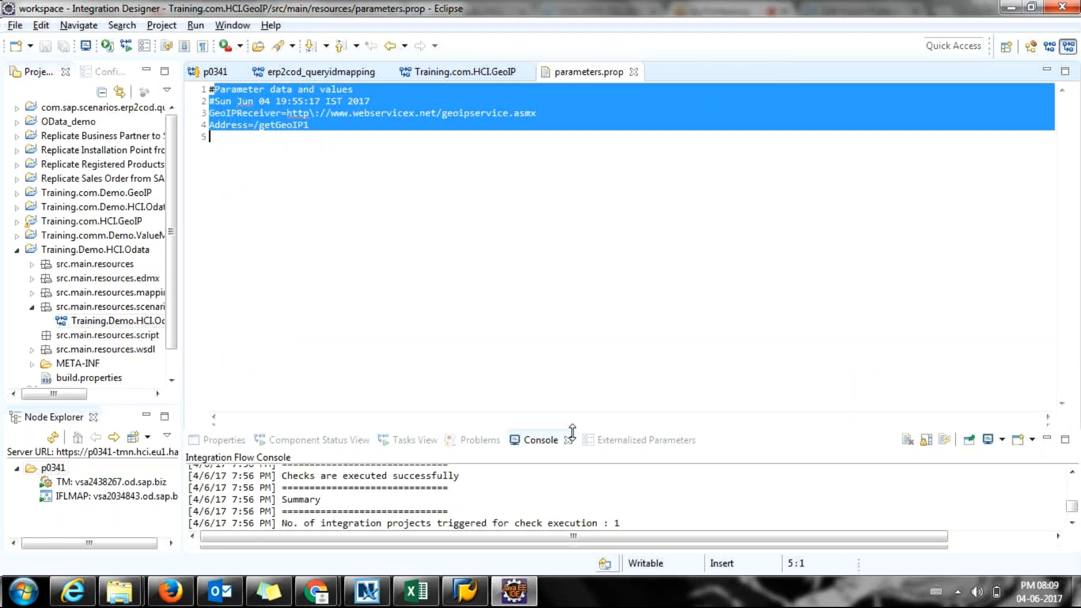
left_click_drag(572, 431, 602, 225)
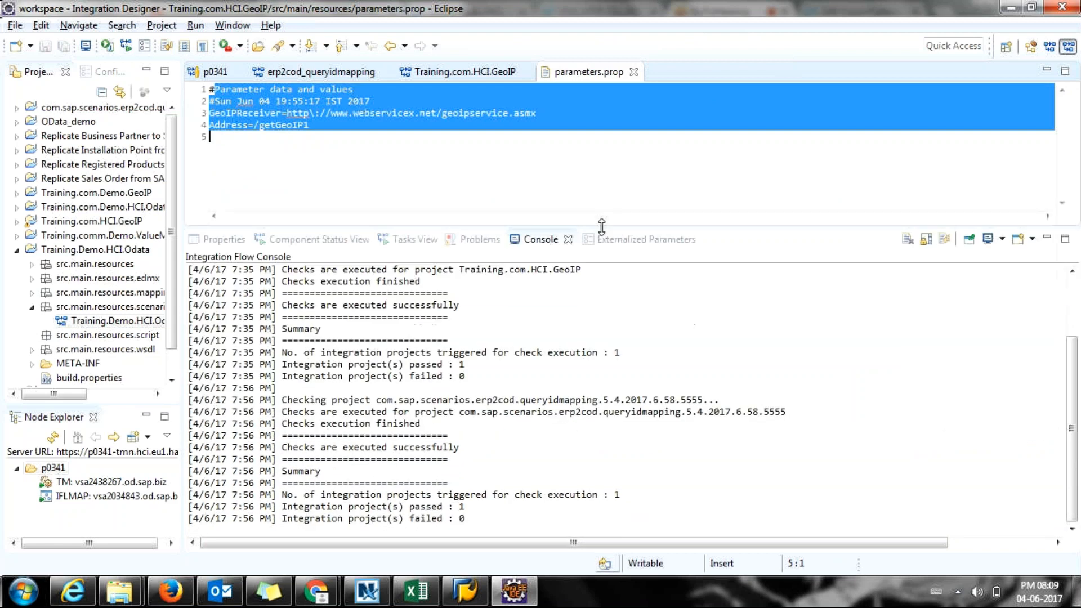
left_click_drag(601, 225, 601, 274)
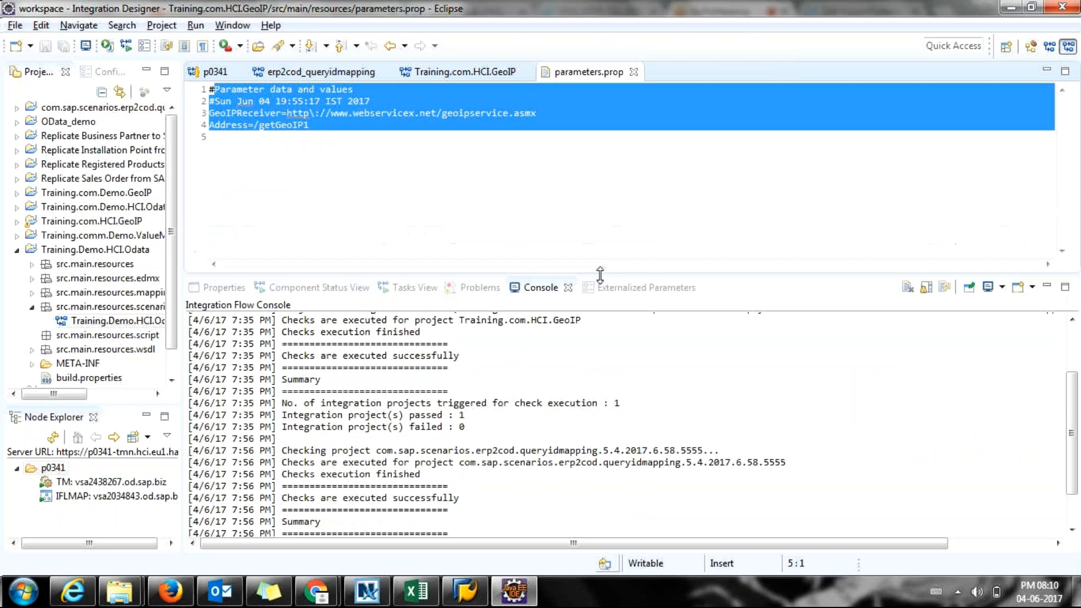
left_click(490, 73)
key("alt+Tab")
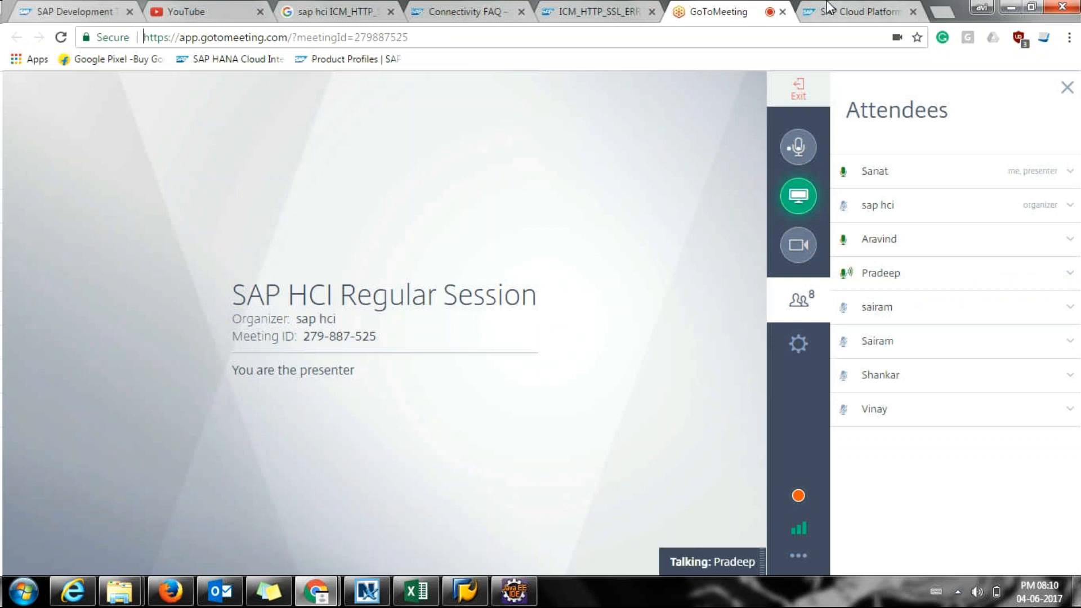
left_click(830, 7)
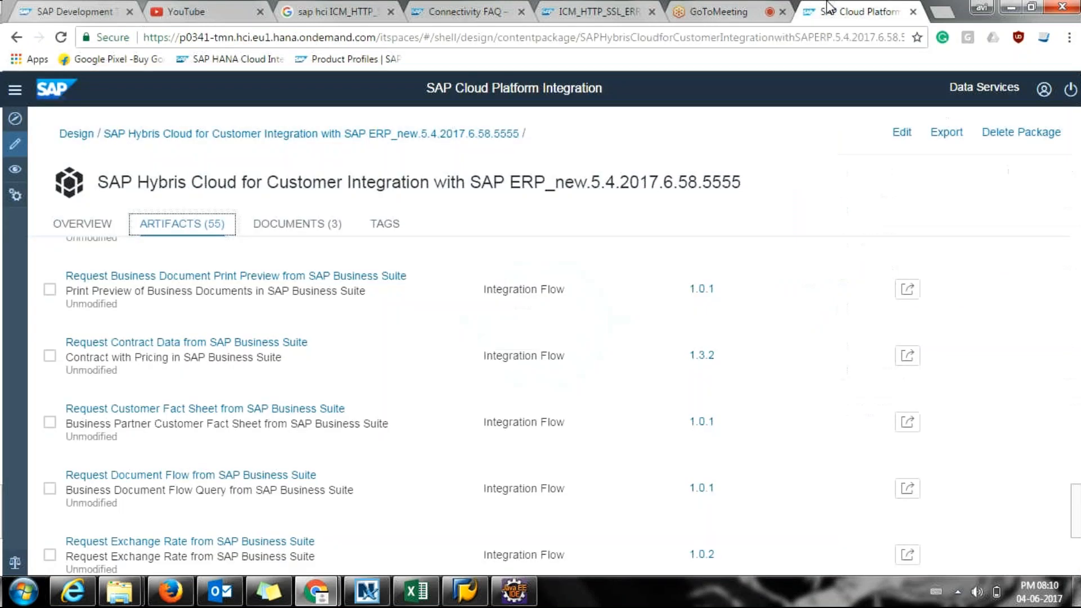
left_click(751, 9)
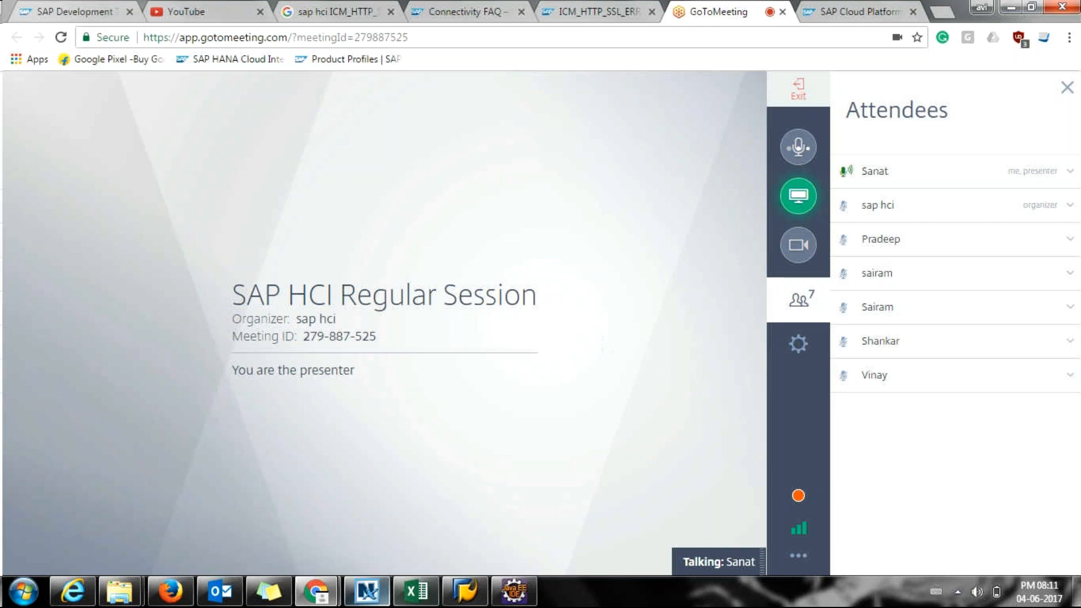
Briefly show and hide the student list spreadsheet, then choose Exit in GoToMeeting.
left_click(397, 597)
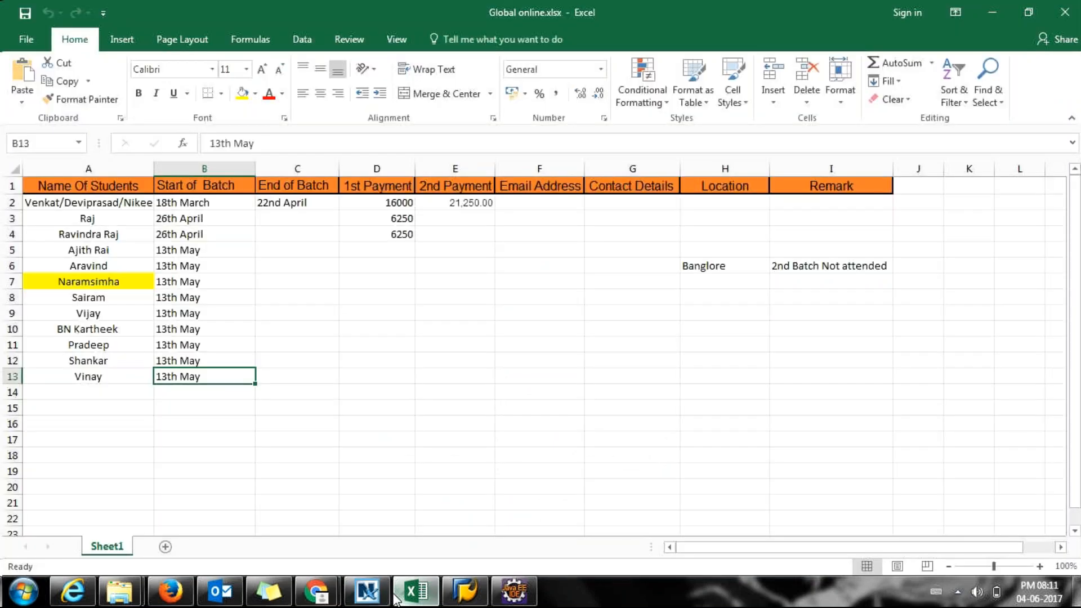
left_click(397, 598)
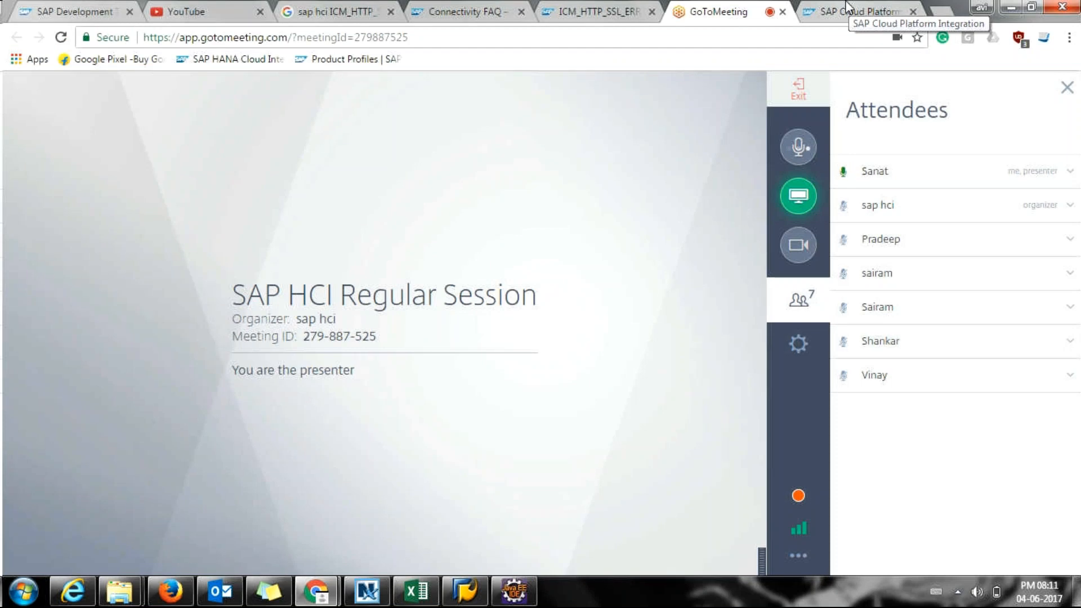
left_click(805, 94)
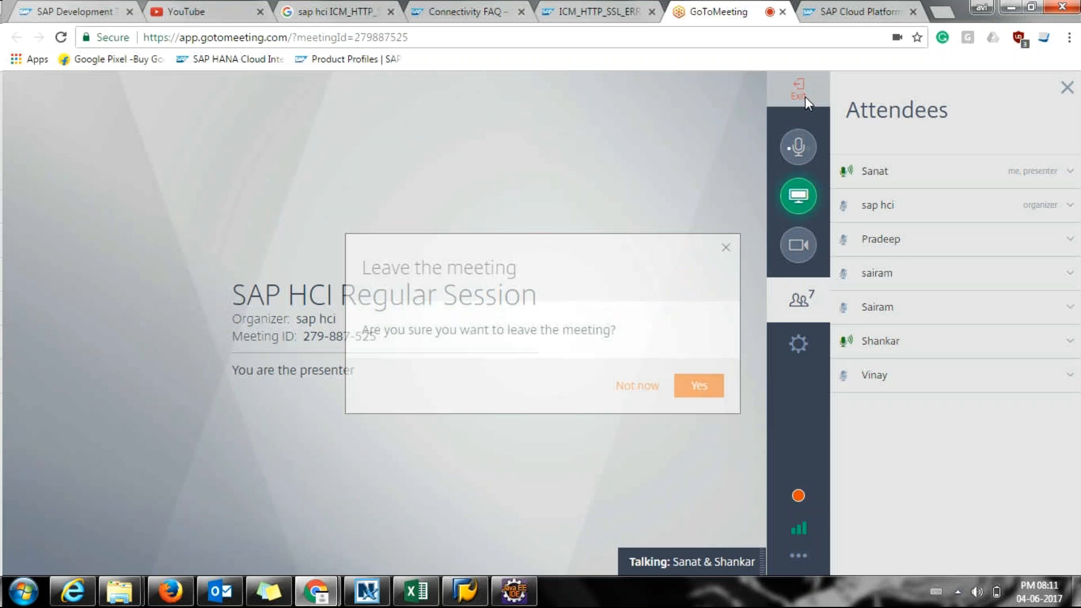